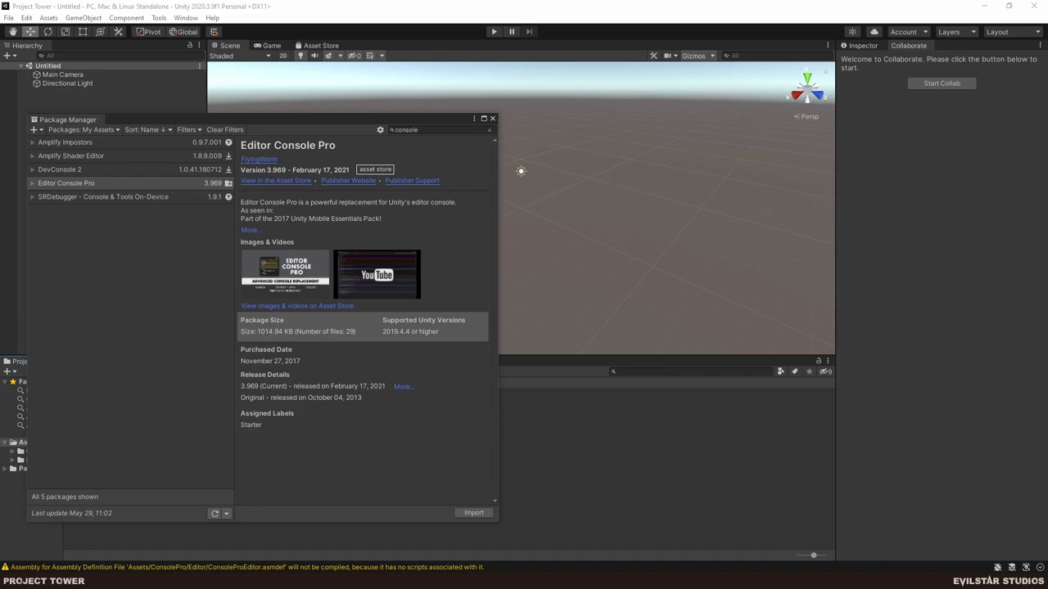
Close the Package Manager and switch the editor layout to Dev v2.
left_click(139, 295)
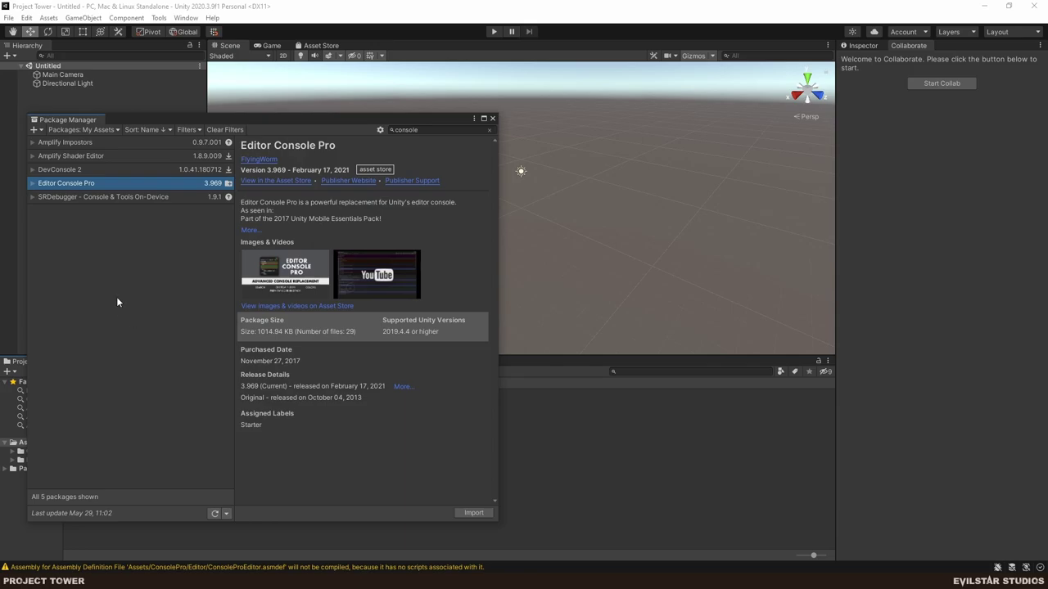
left_click(492, 119)
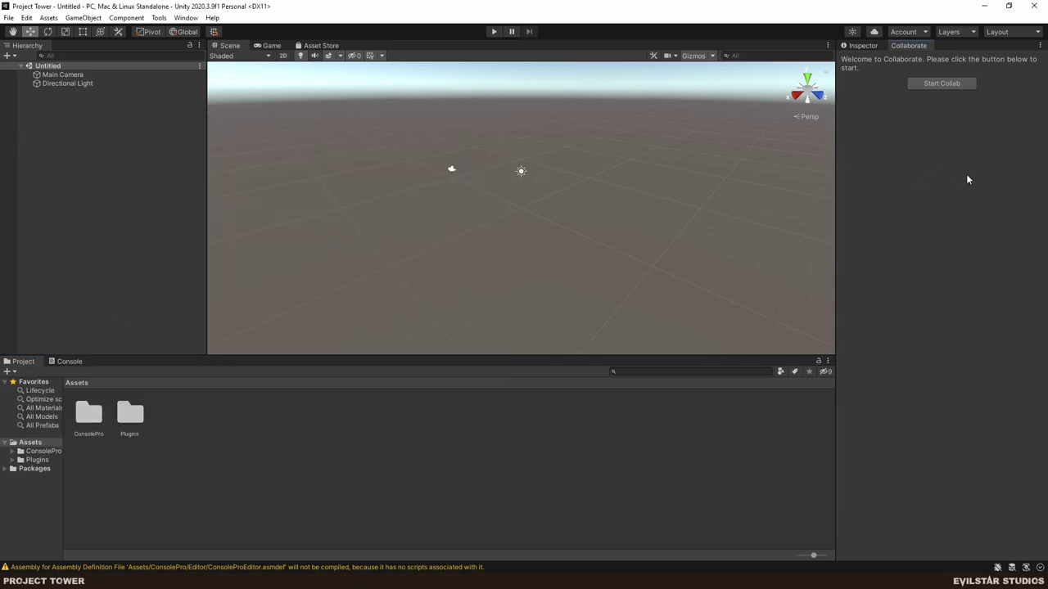
left_click(996, 31)
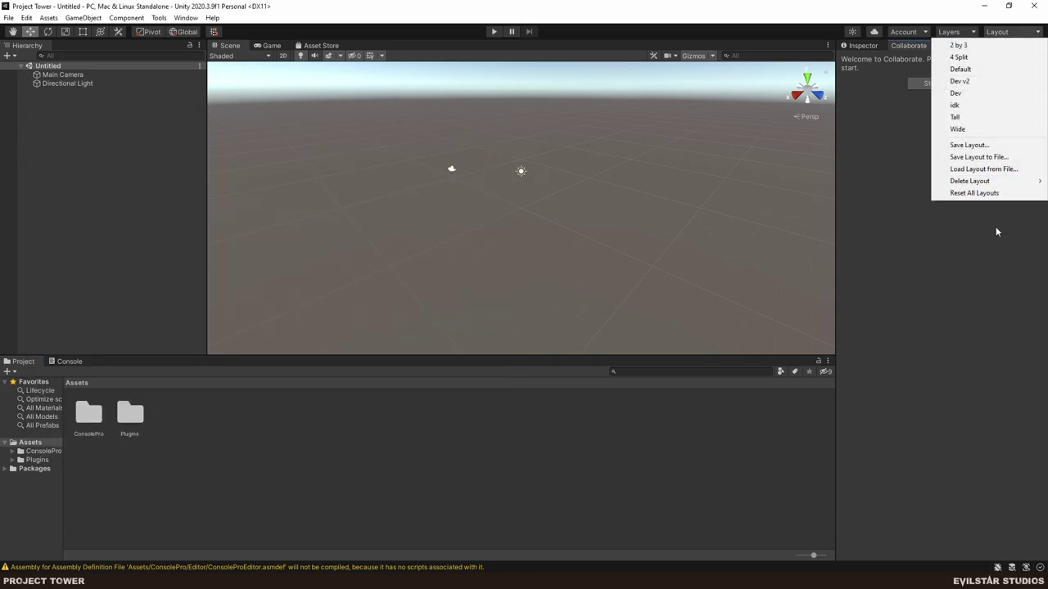
left_click(977, 81)
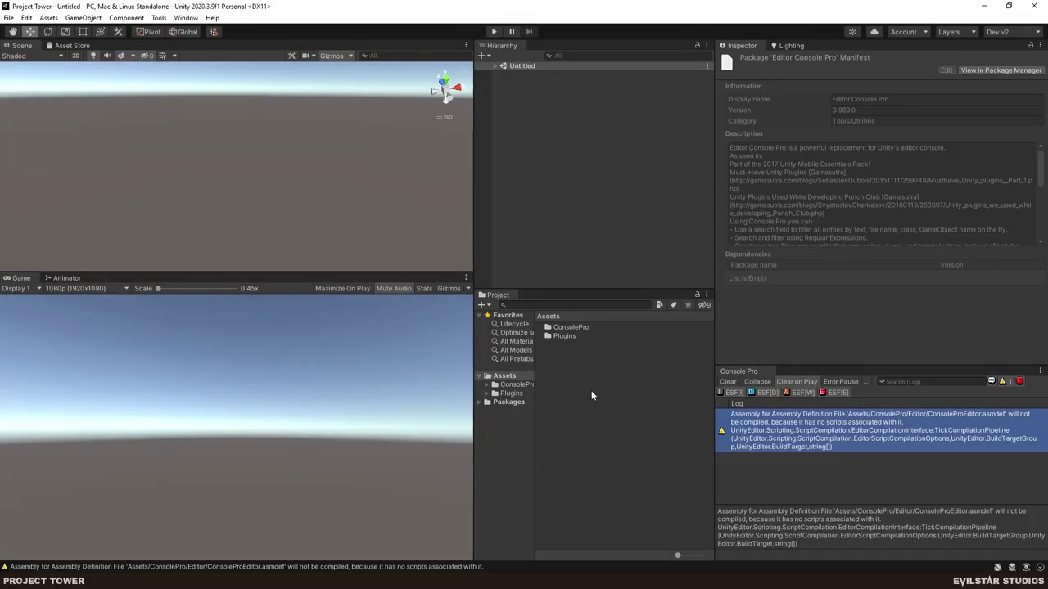
Deselect the Editor Console Pro package manifest and clear the Console Pro log.
left_click(553, 151)
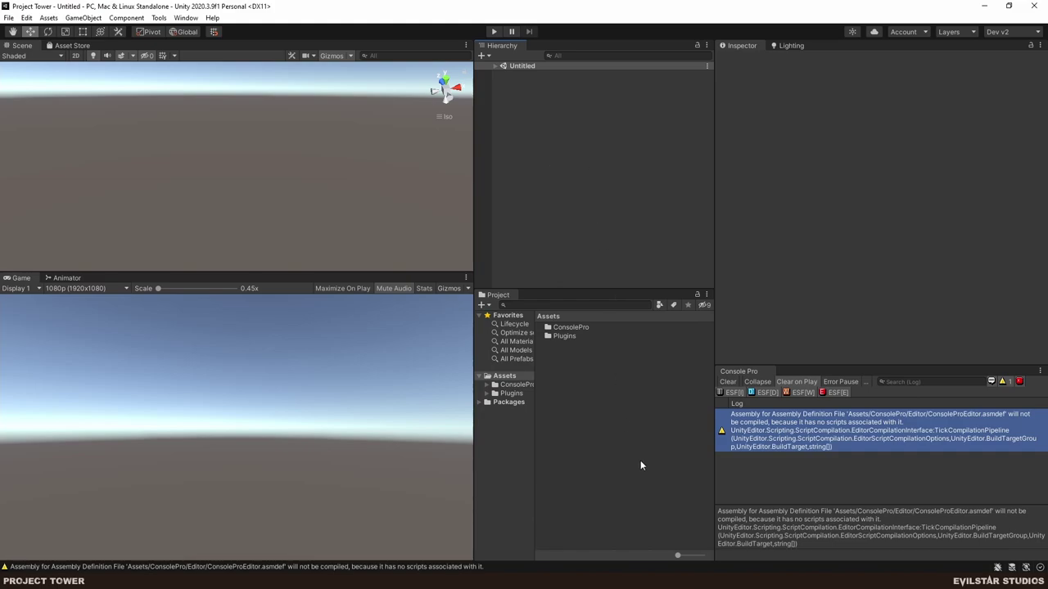
left_click(727, 381)
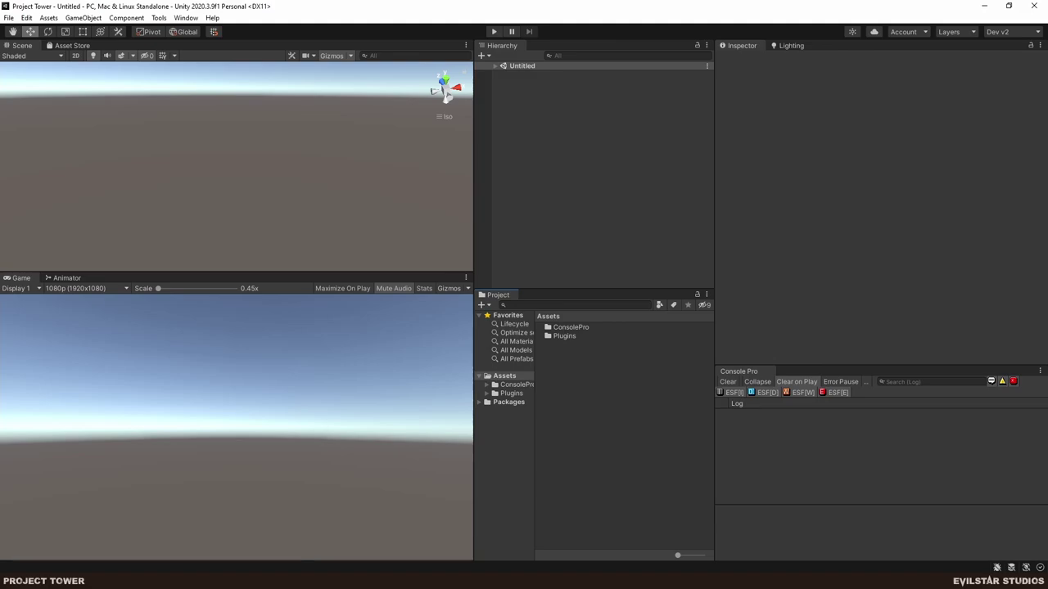
left_click(557, 134)
Open the ESFramework Object Inspector and dock it alongside the Project panel.
left_click(186, 17)
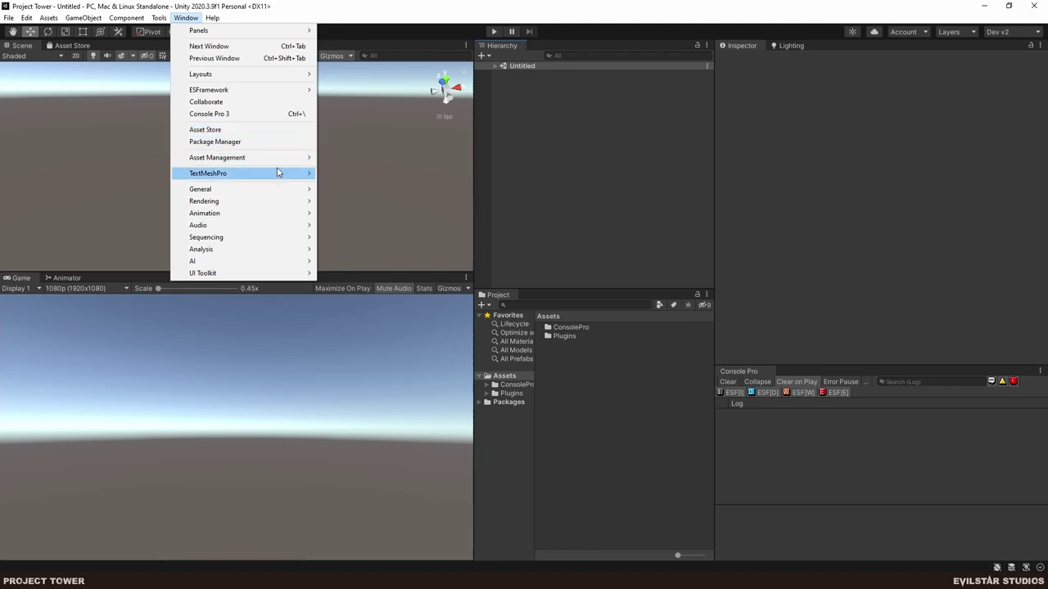
mouse_move(290, 90)
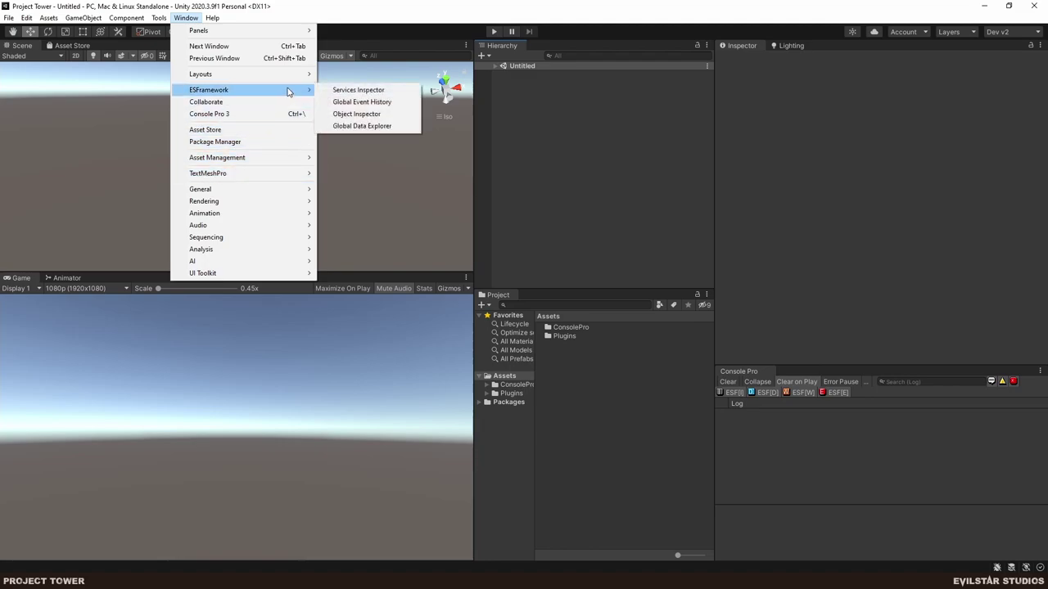
left_click(366, 120)
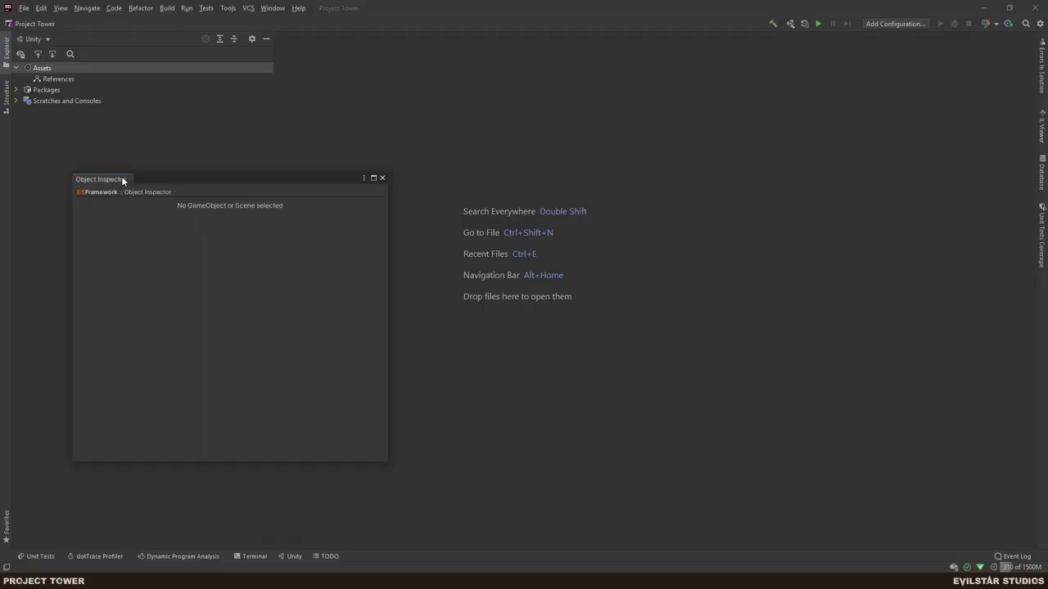
left_click_drag(121, 176, 573, 282)
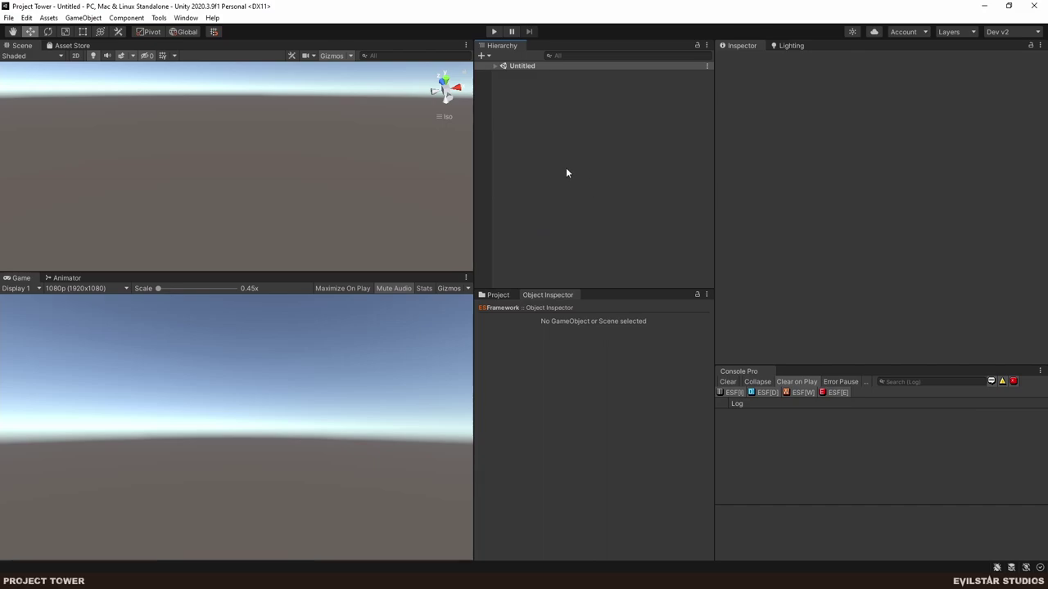
left_click(736, 373)
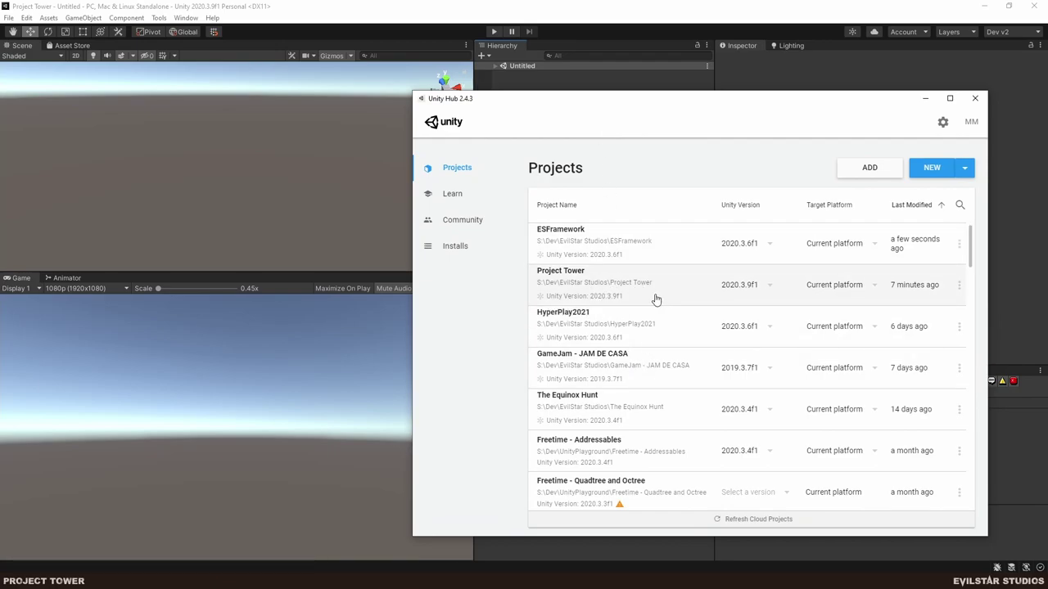
Open the Prototype - Defend the Tower project from Unity Hub with version 2020.3.9f1, accepting the project upgrade.
scroll(655, 299, "down", 3)
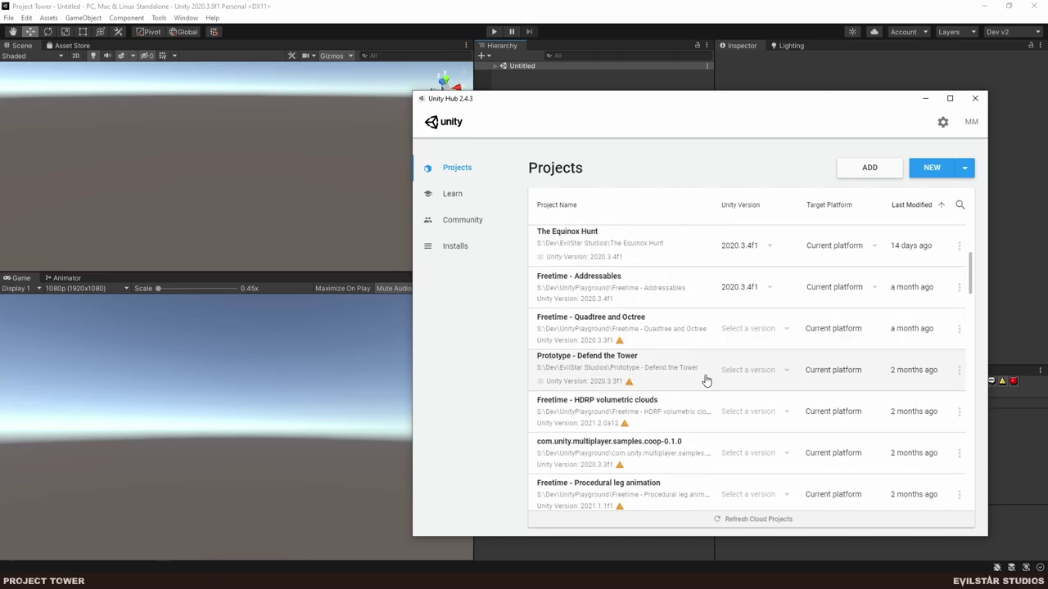
left_click(756, 375)
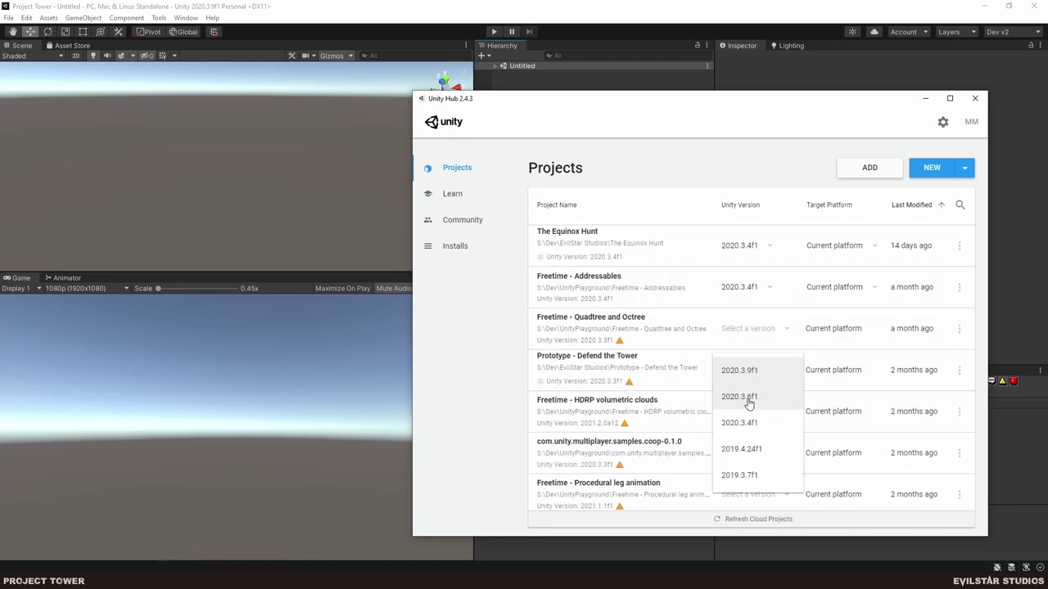
left_click(769, 370)
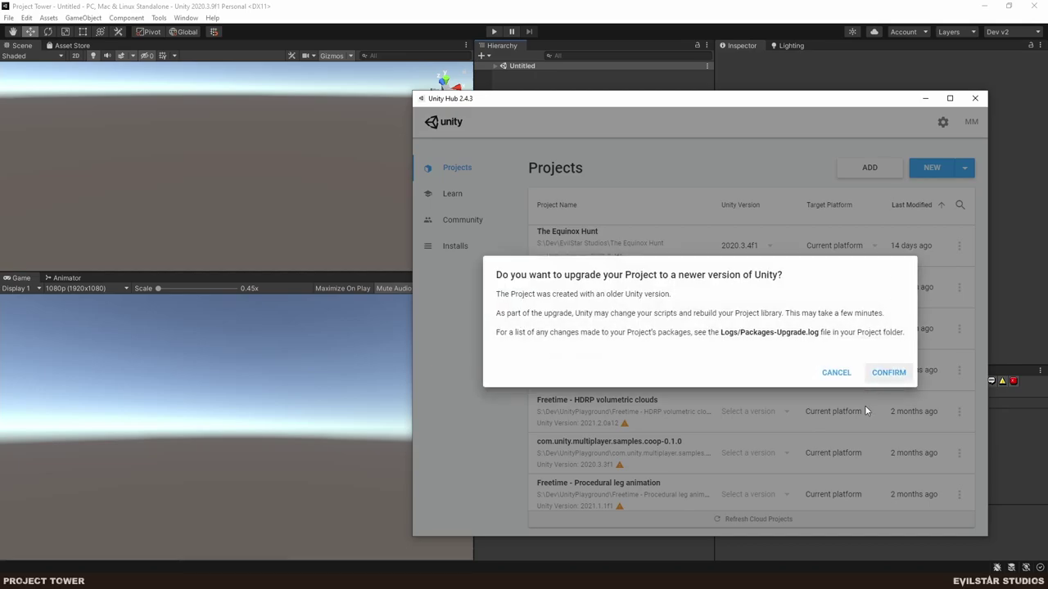
left_click(888, 372)
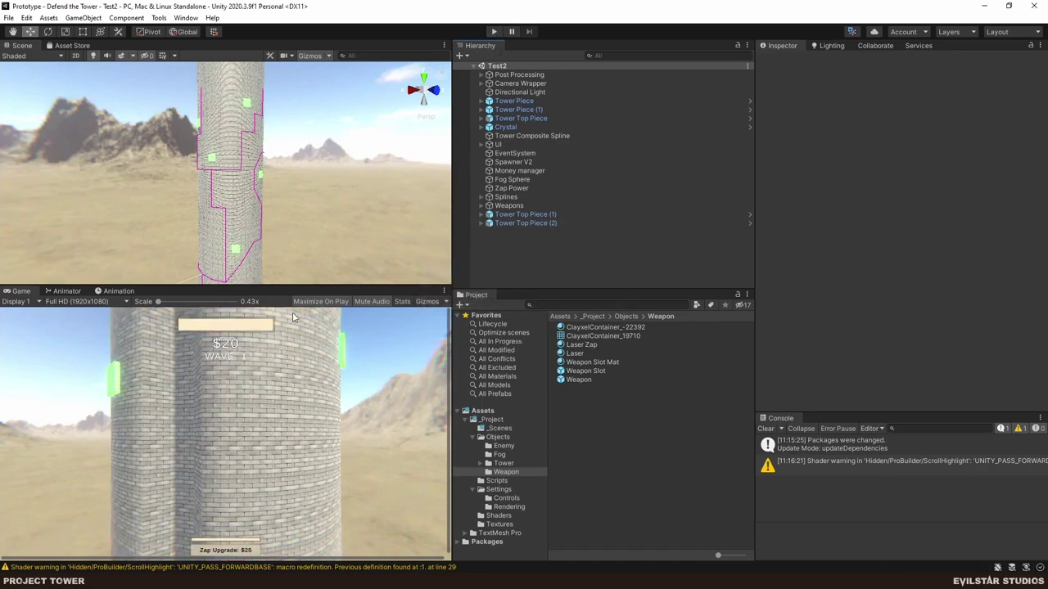
Play-test the Test2 scene, rotating the camera around the tower to watch the enemies climb, and stop the game.
left_click(495, 33)
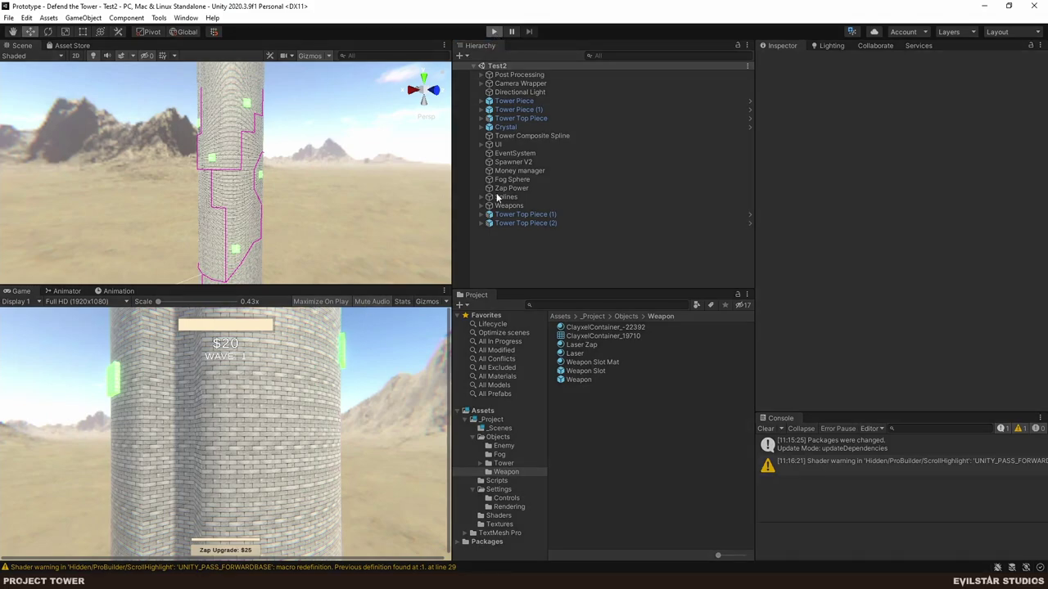
key("d")
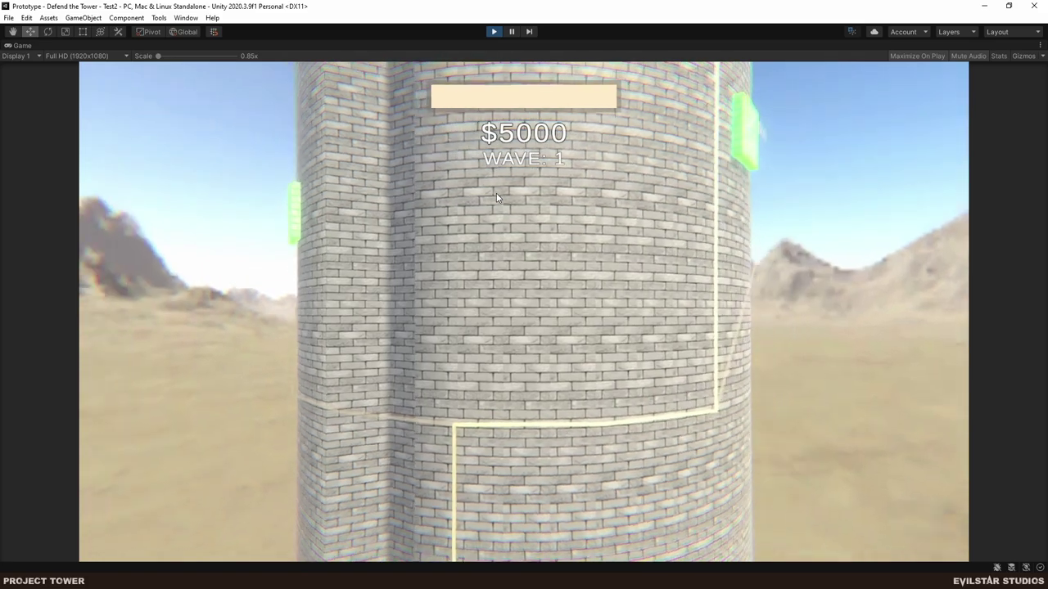
key("a")
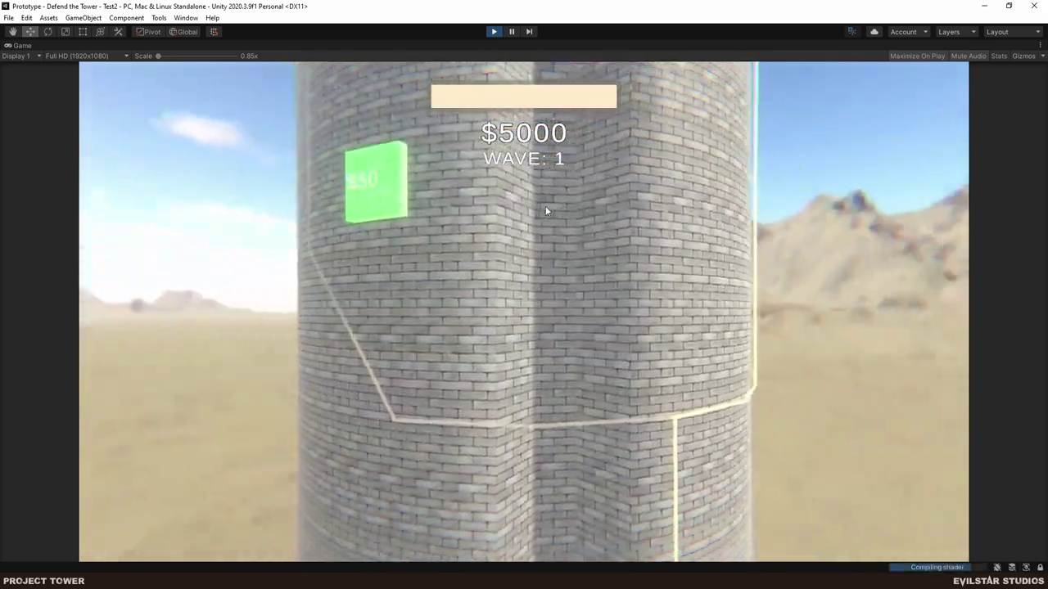
key("d")
key("d")
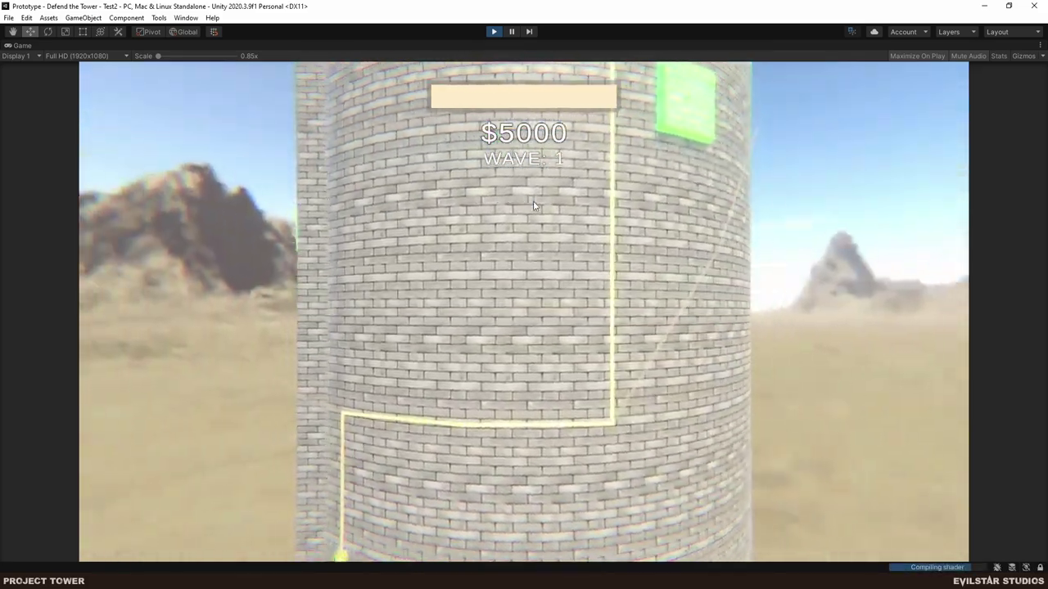
key("a")
key("d")
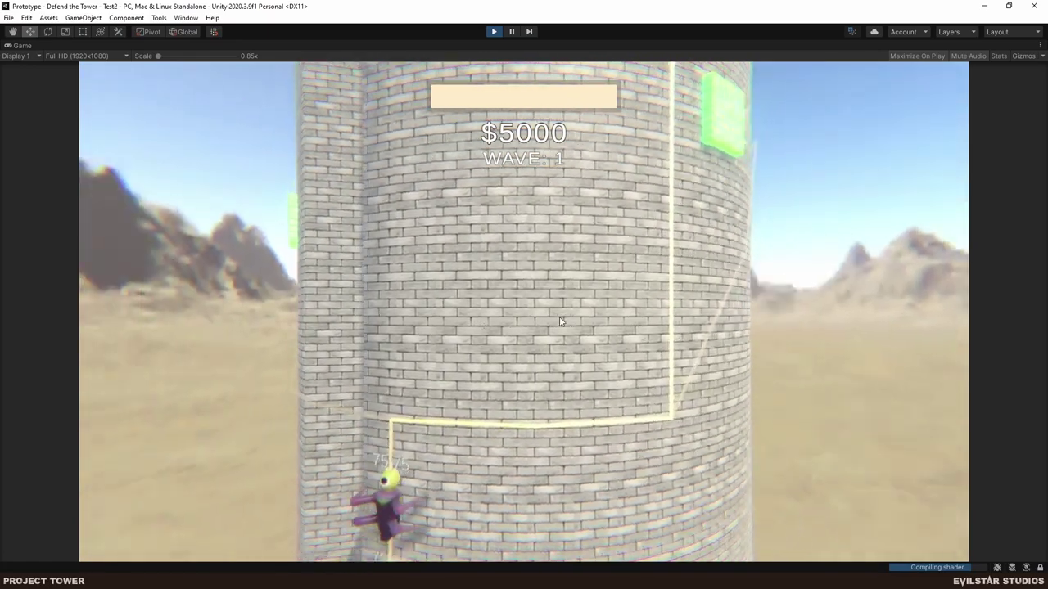
key("a")
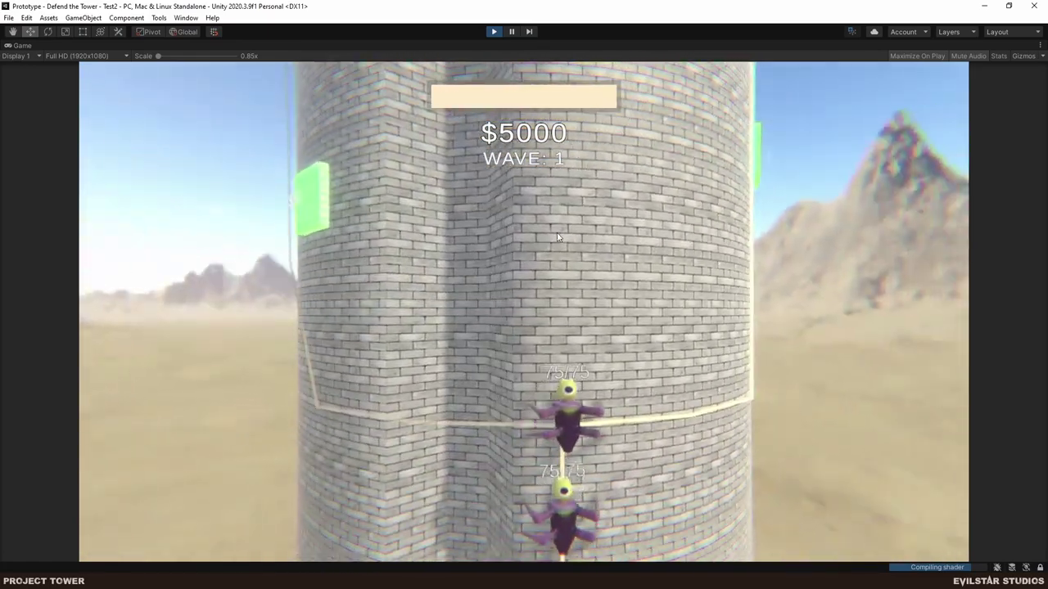
key("d")
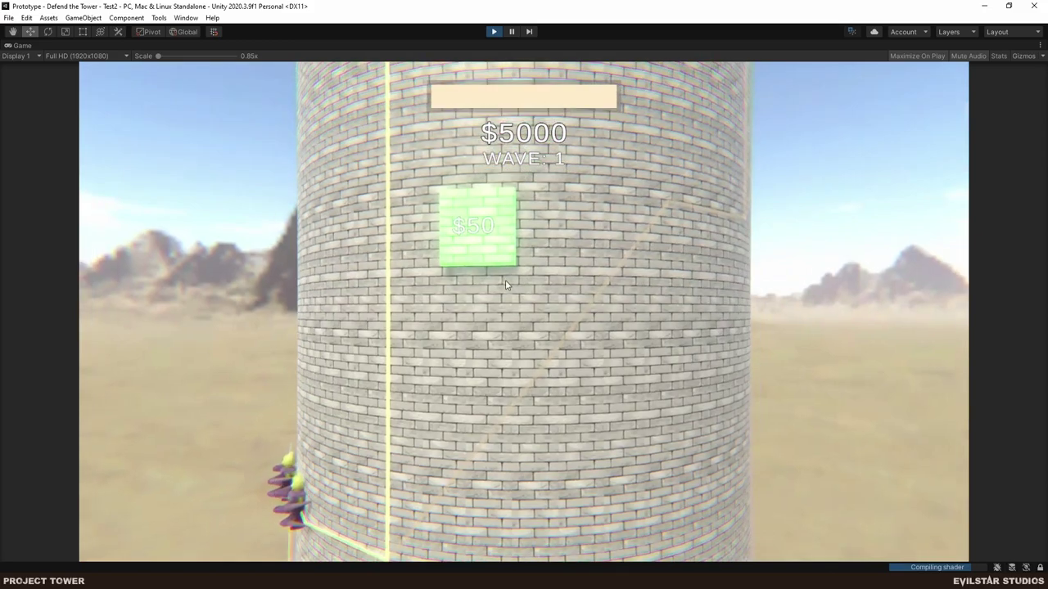
left_click(505, 283)
key("s")
key("a")
key("d")
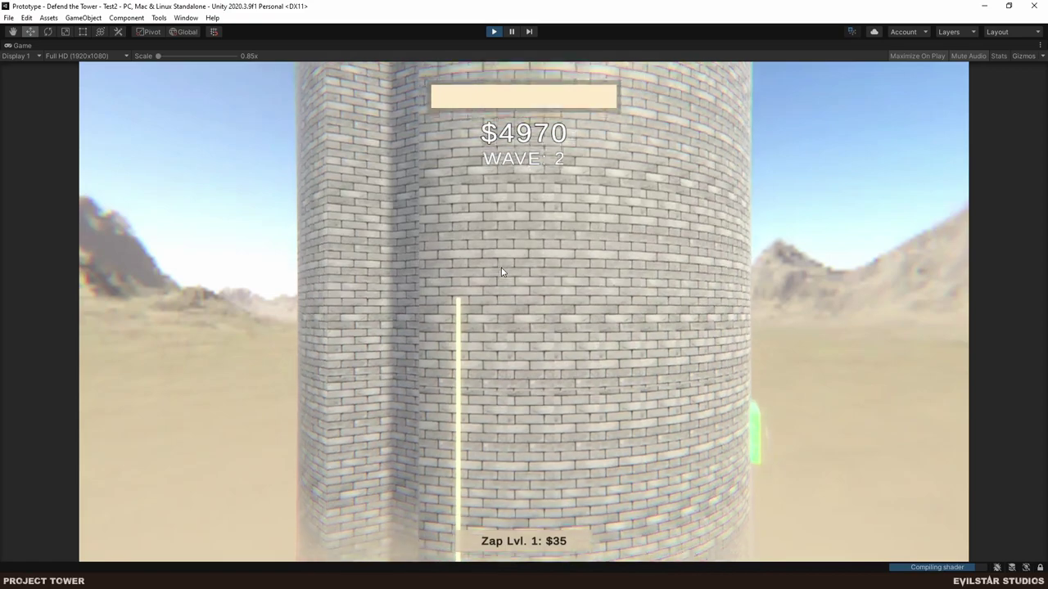
left_click(491, 32)
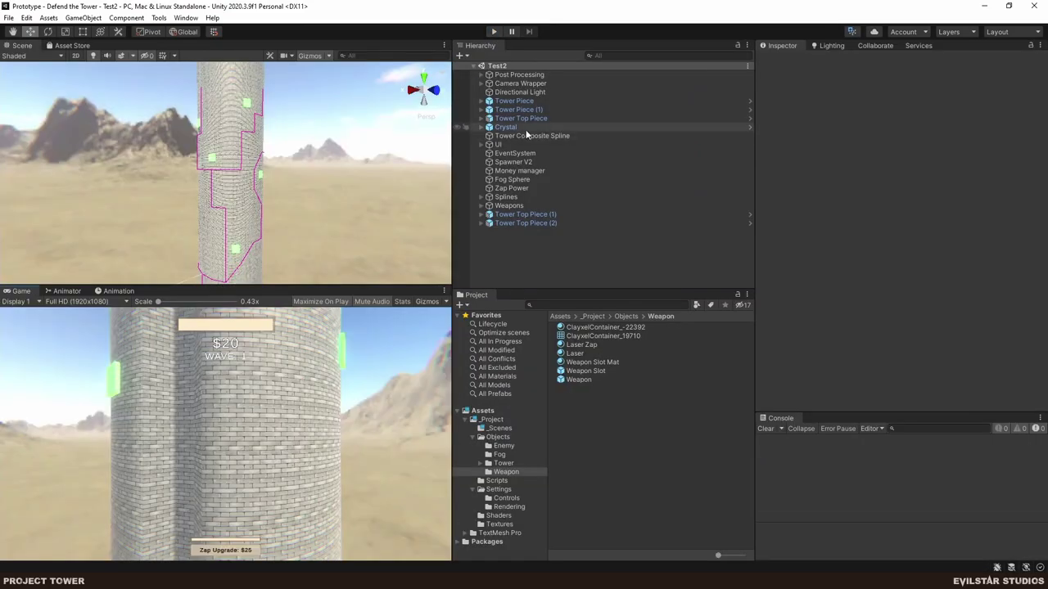
Delete Tower Top Piece (1) and Tower Top Piece (2) from the Test2 scene.
left_click(541, 216)
left_click(543, 224, "shift")
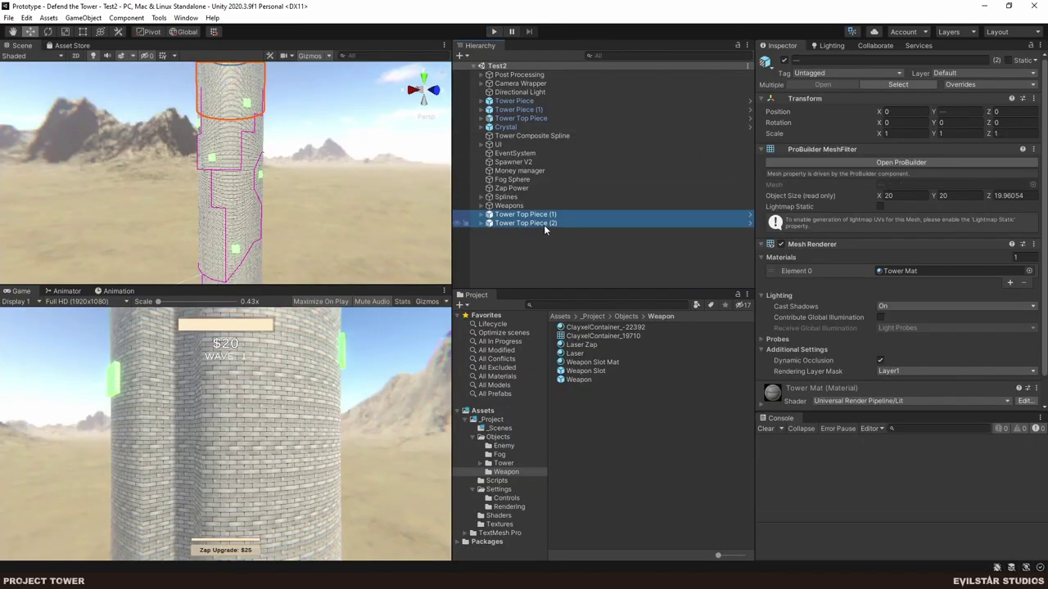
key("Delete")
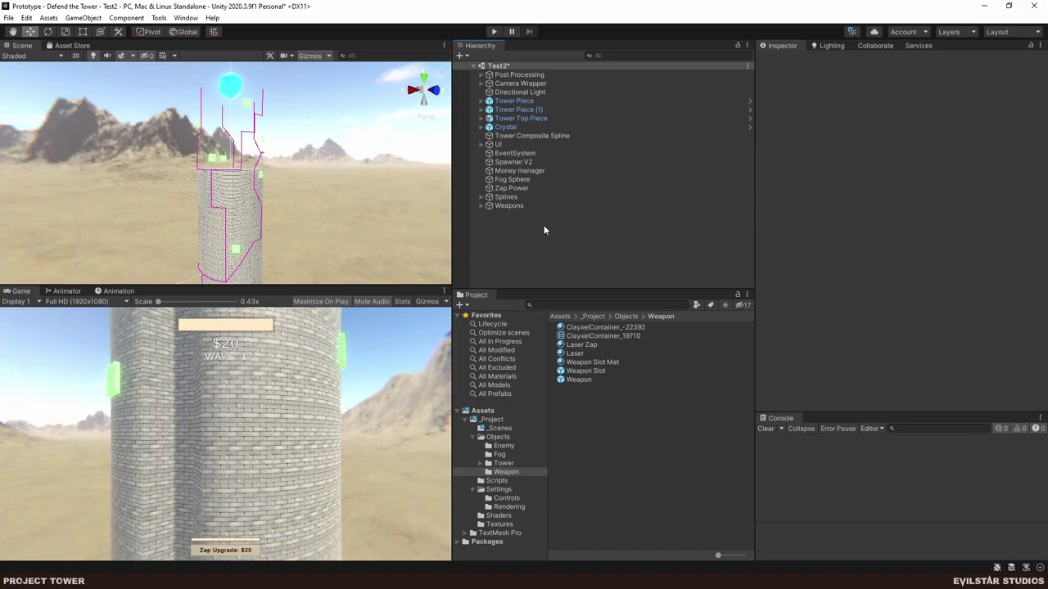
Check the Crystal above the tower and bring the original Tower Top Piece back into view beneath it.
left_click(524, 129)
middle_click_drag(267, 90, 282, 121)
middle_click_drag(348, 171, 348, 154)
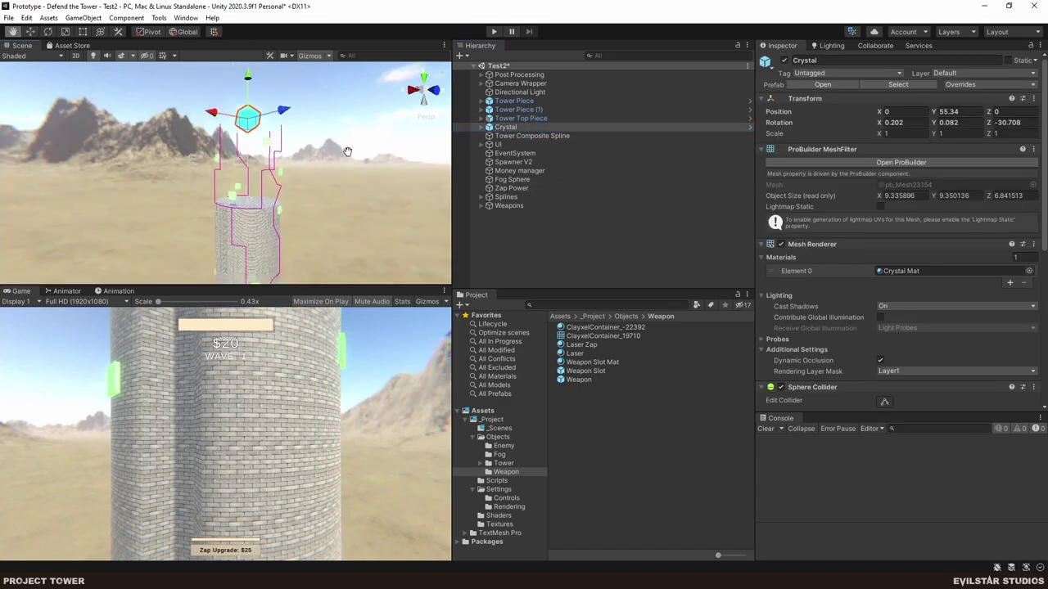
left_click(509, 265)
middle_click_drag(373, 225, 342, 169)
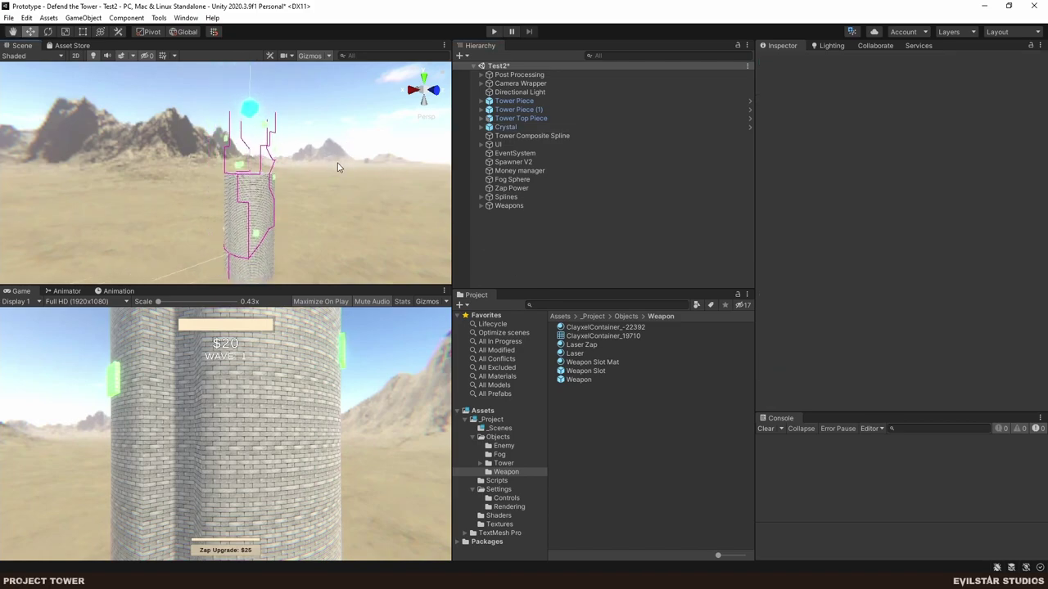
left_click(542, 229)
key("ctrl+z")
left_click(540, 259)
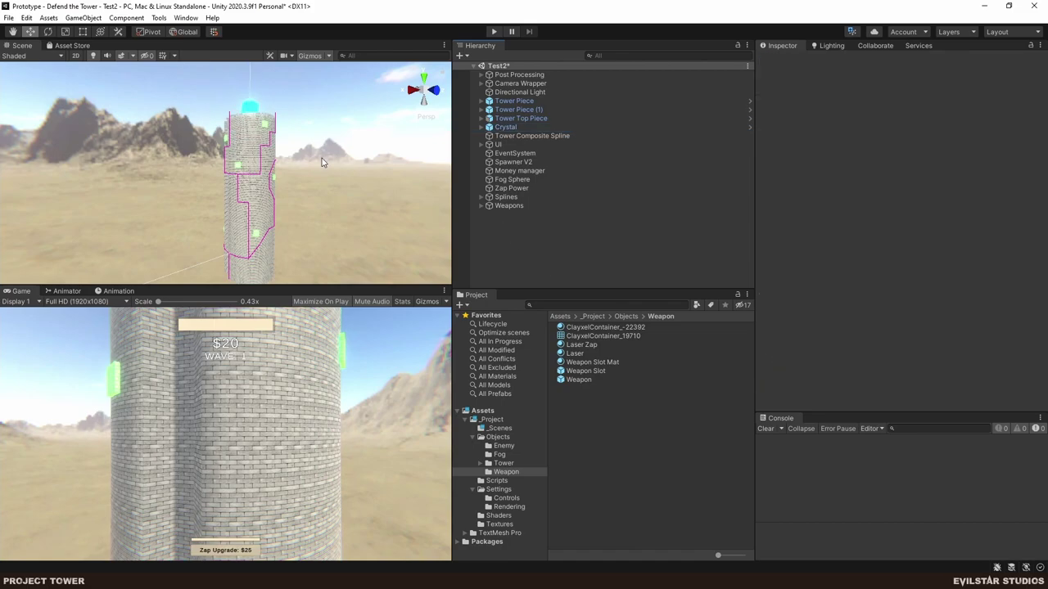
Examine how the tower is assembled by inspecting its top, middle and bottom pieces and the weapon slots.
middle_click_drag(321, 159, 312, 199)
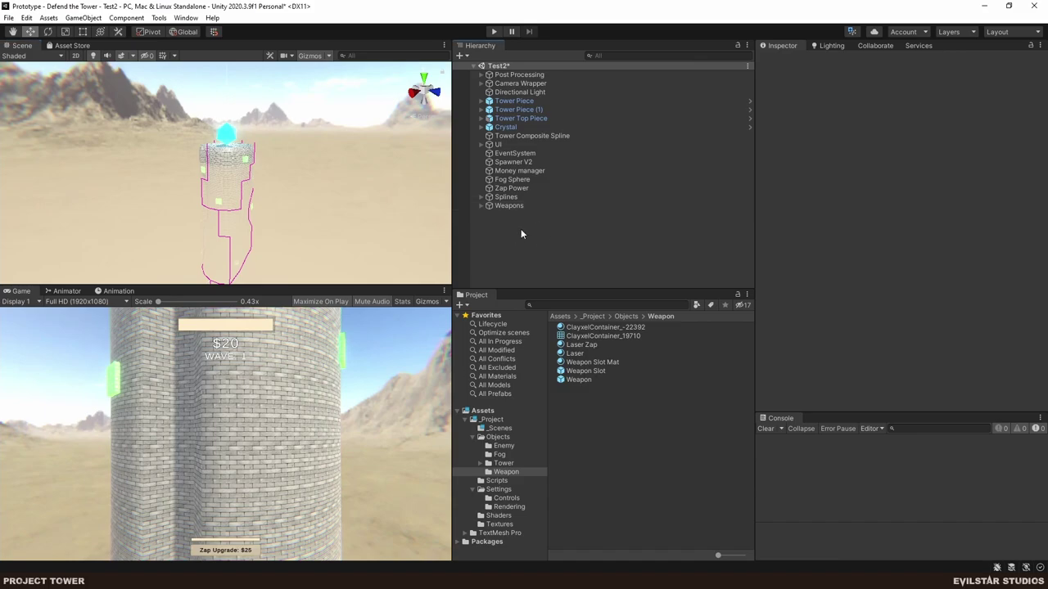
key("ctrl+z")
left_click(536, 228)
left_click(307, 171)
middle_click_drag(358, 212, 353, 178)
left_click(544, 248)
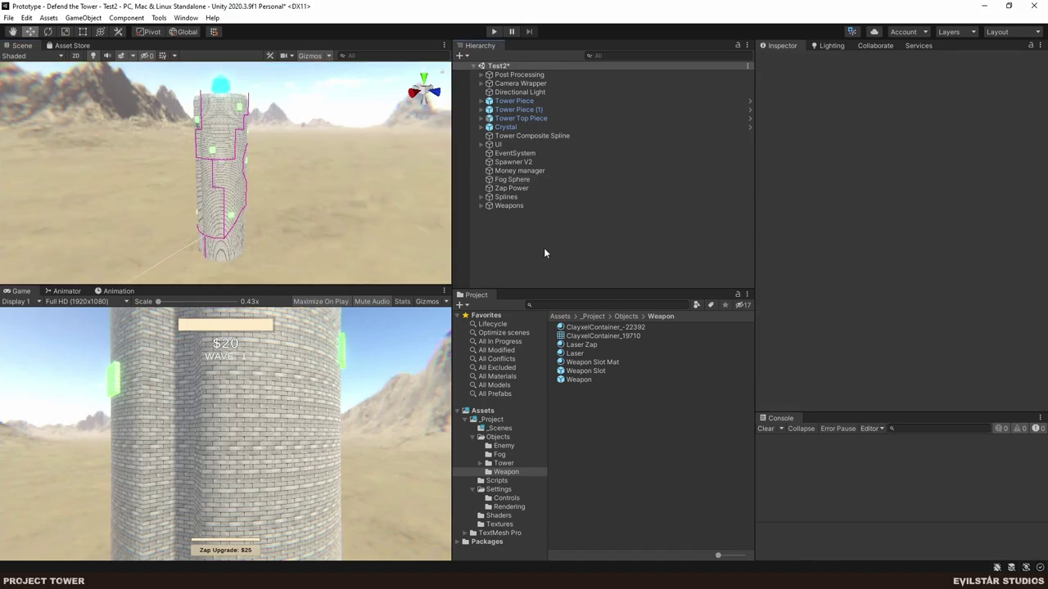
left_click(219, 103)
left_click(218, 129)
left_click(218, 129)
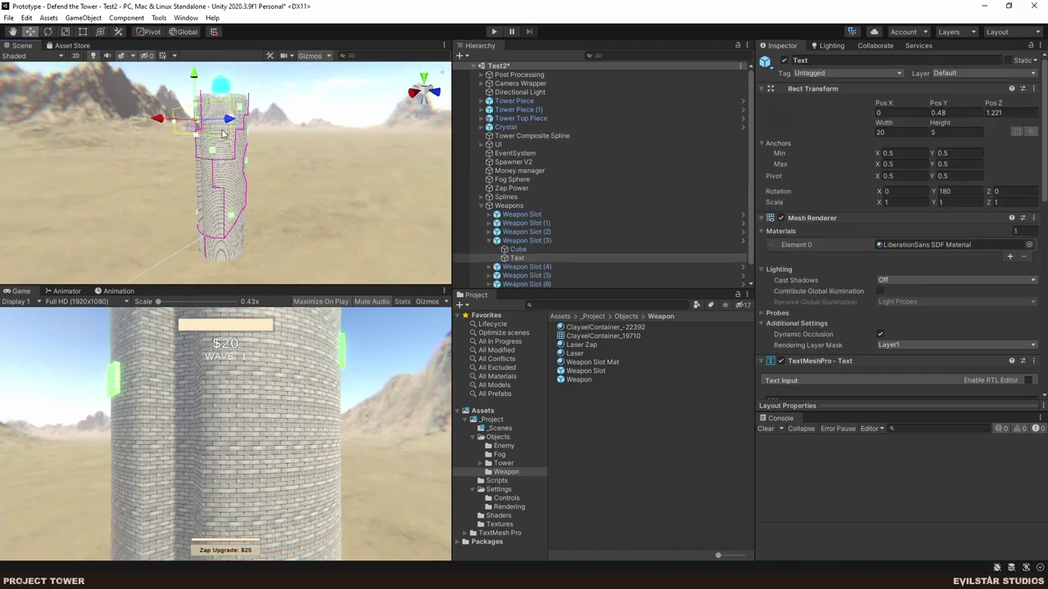
left_click(218, 129)
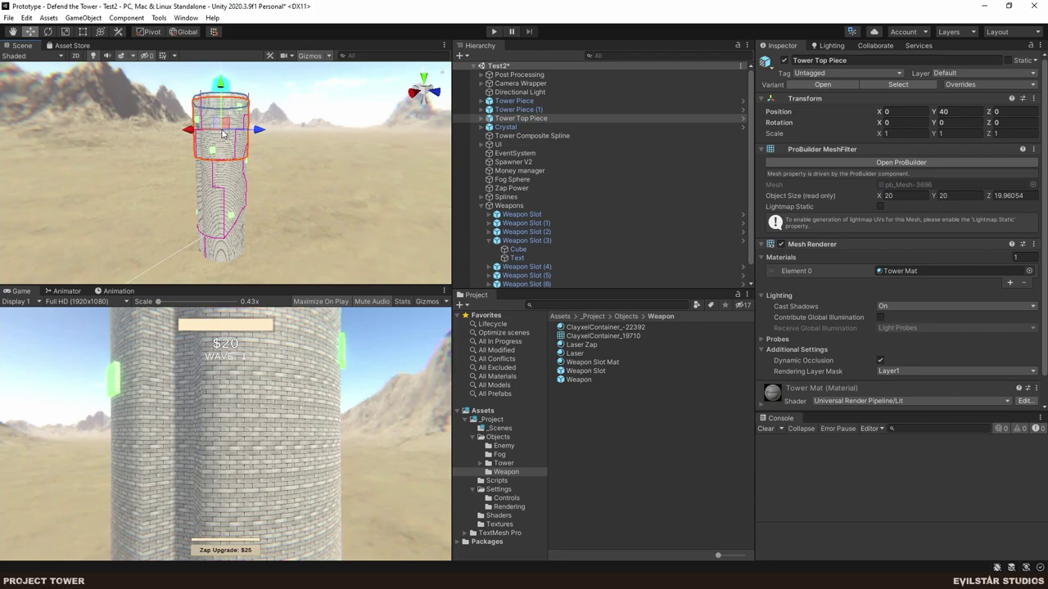
left_click(521, 109)
left_click(516, 101)
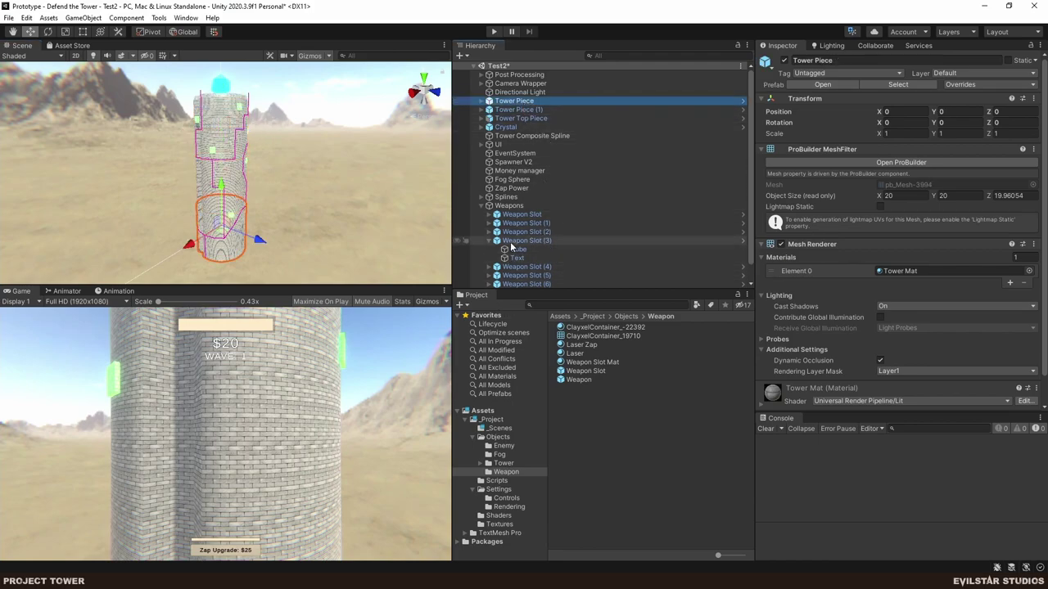
scroll(532, 250, "down", 1)
Play-test the Test2 scene, buy a weapon for the $50 slot and look over the tower from the crystal downward.
left_click(491, 31)
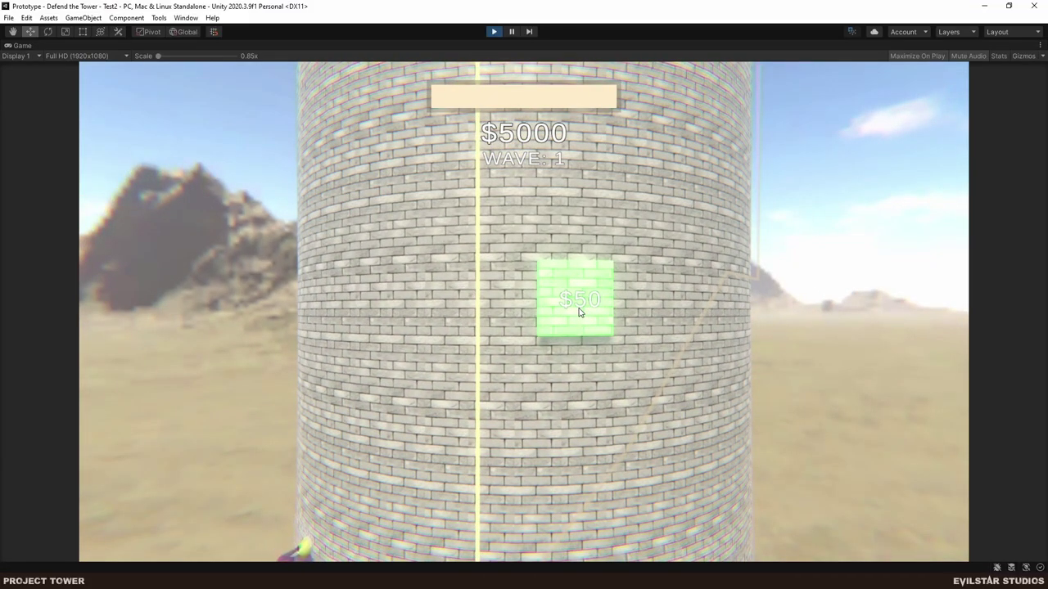
left_click(580, 315)
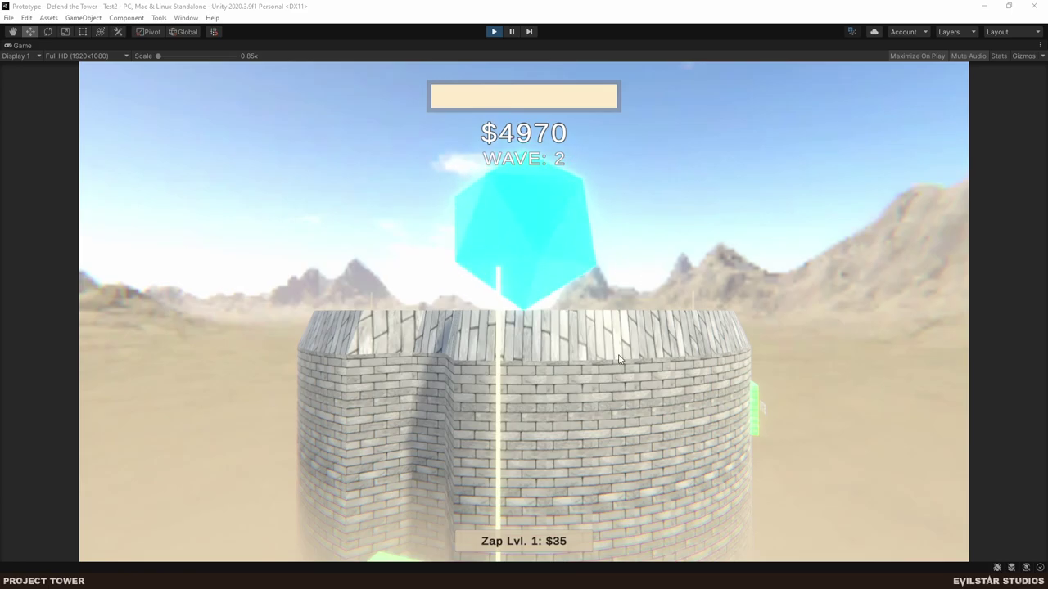
scroll(613, 355, "down", 8)
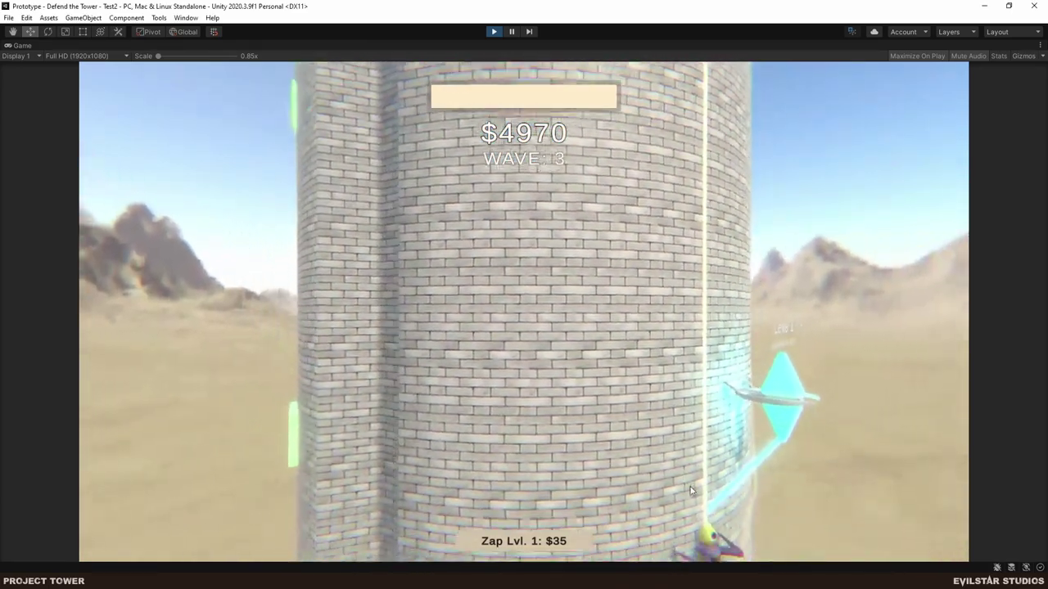
scroll(683, 493, "down", 3)
scroll(795, 459, "up", 8)
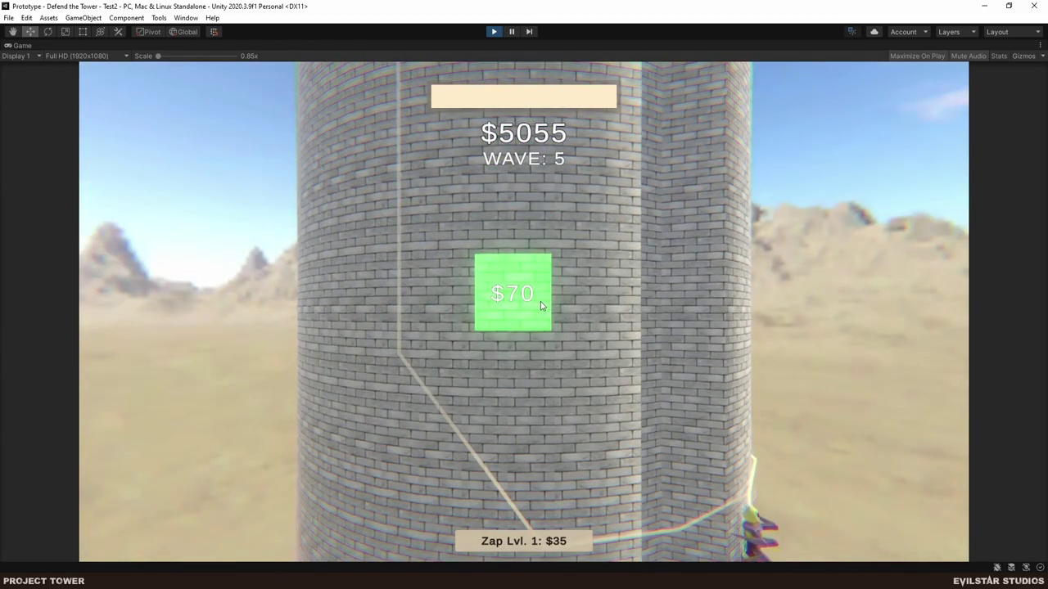
Buy a weapon for the $70 slot and upgrade one of the tower's weapons to level 9.
left_click(527, 303)
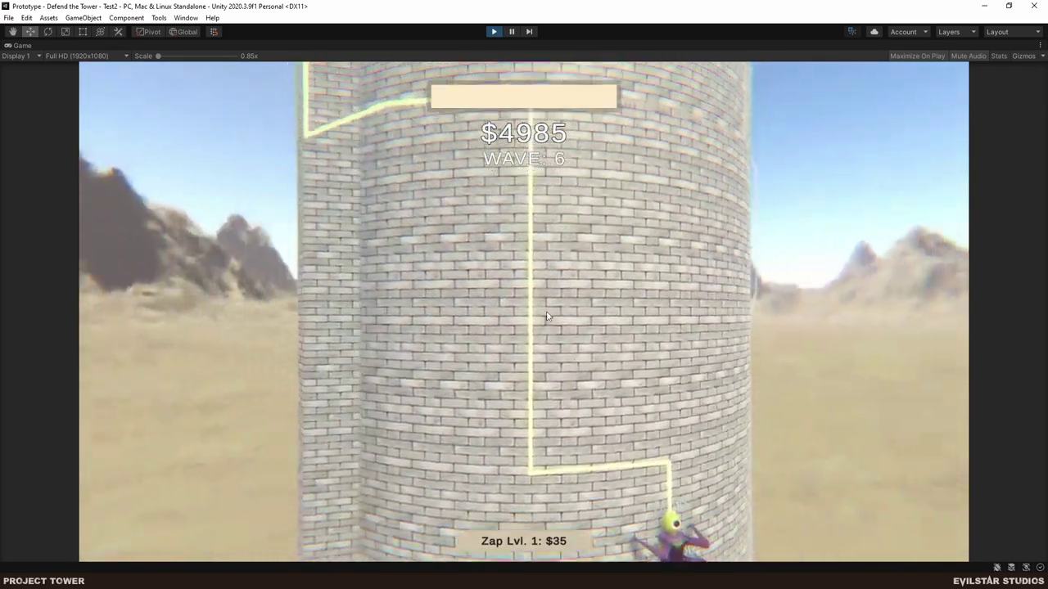
left_click(527, 308)
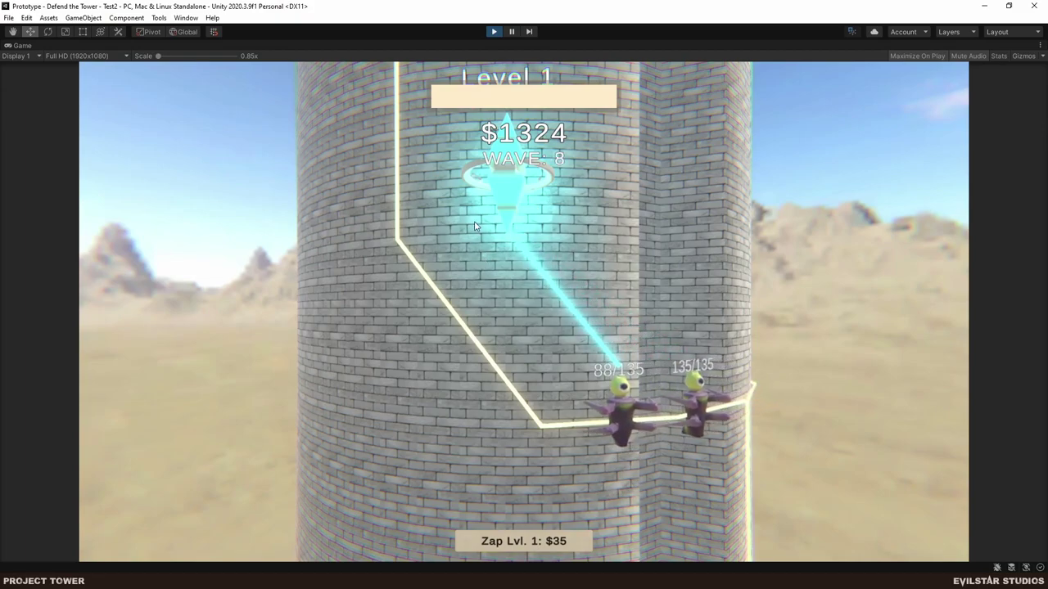
scroll(503, 275, "up", 2)
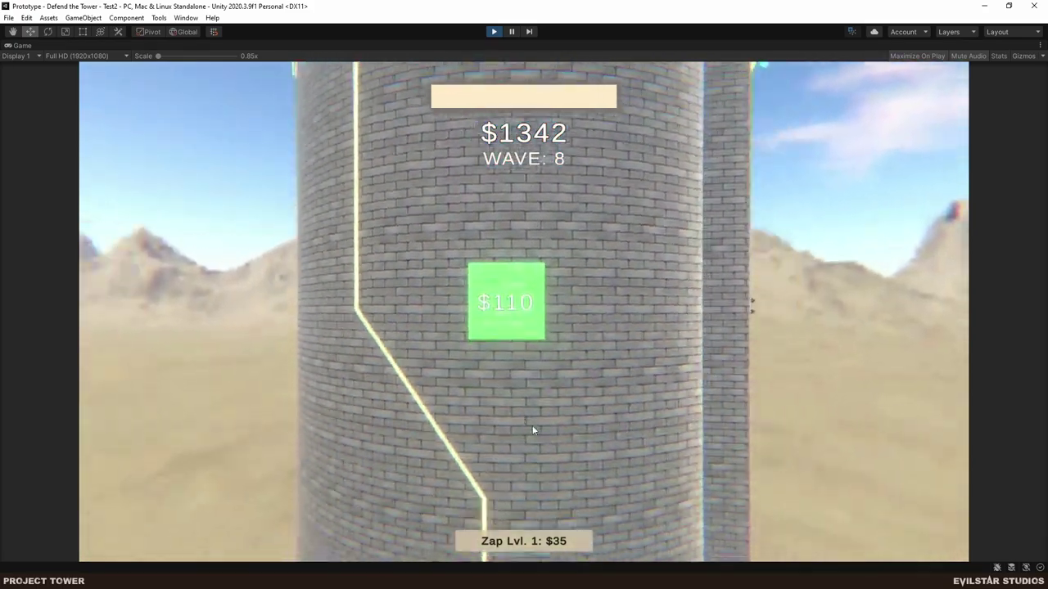
Fill more weapon slots around the tower with weapons, including the $110 and $150 slots.
left_click(495, 274)
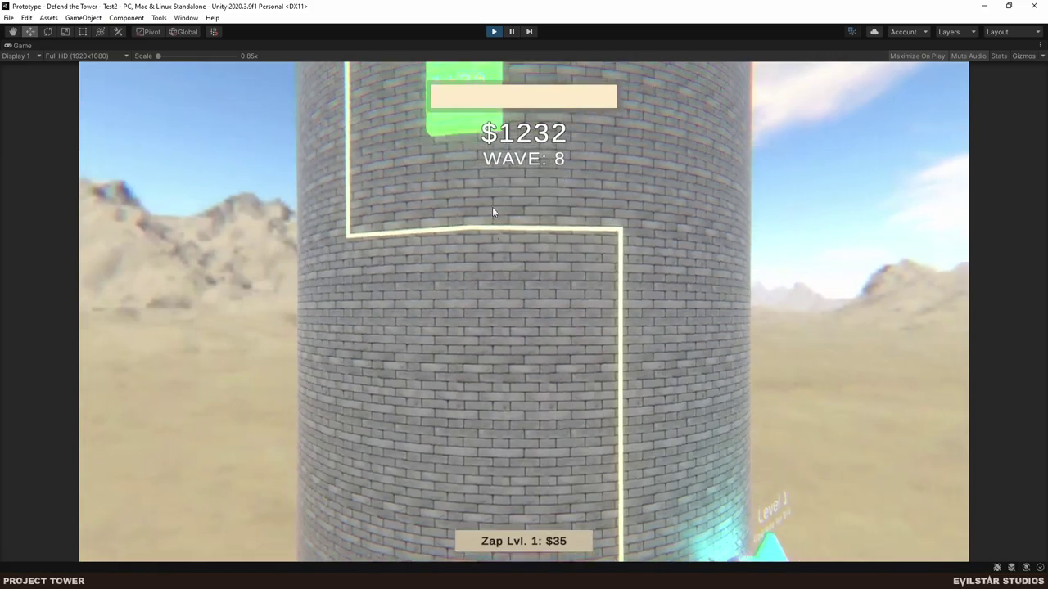
left_click(467, 255)
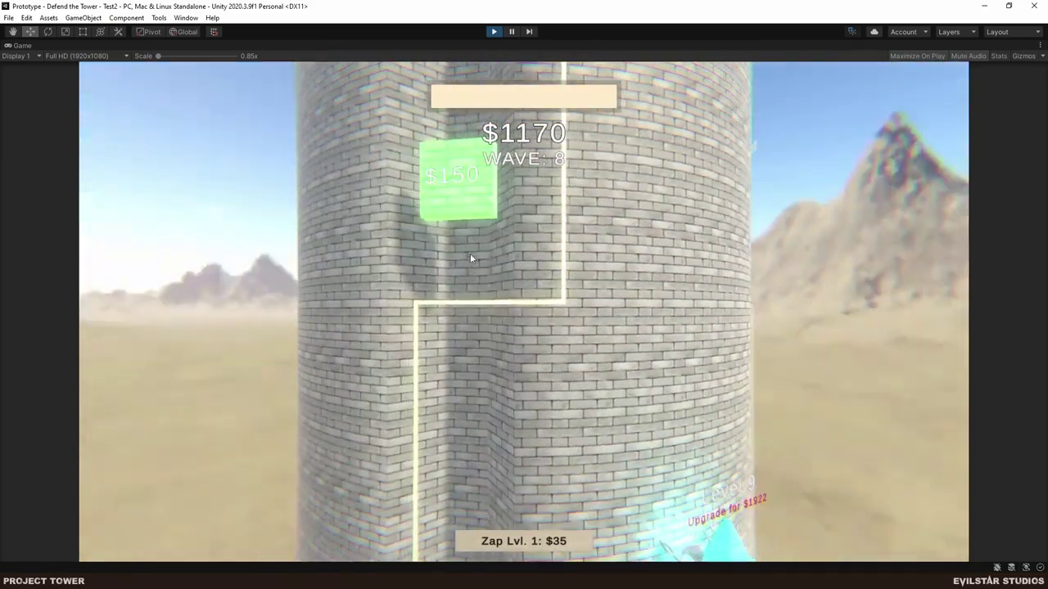
left_click(471, 204)
right_click_drag(583, 361, 495, 202)
left_click(506, 215)
right_click_drag(671, 340, 511, 287)
left_click(640, 257)
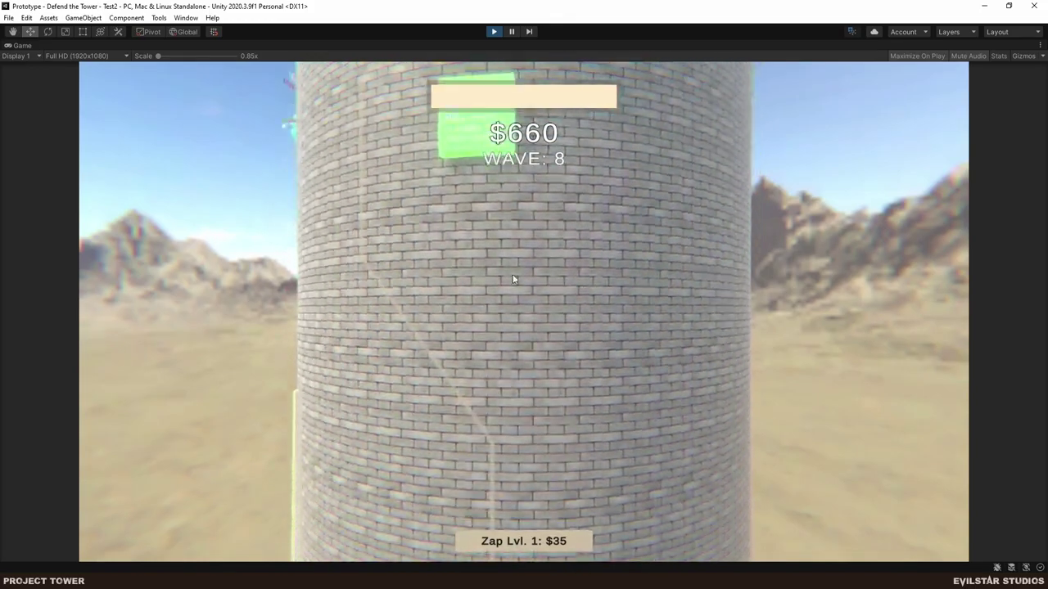
left_click(470, 203)
right_click_drag(470, 205, 524, 302)
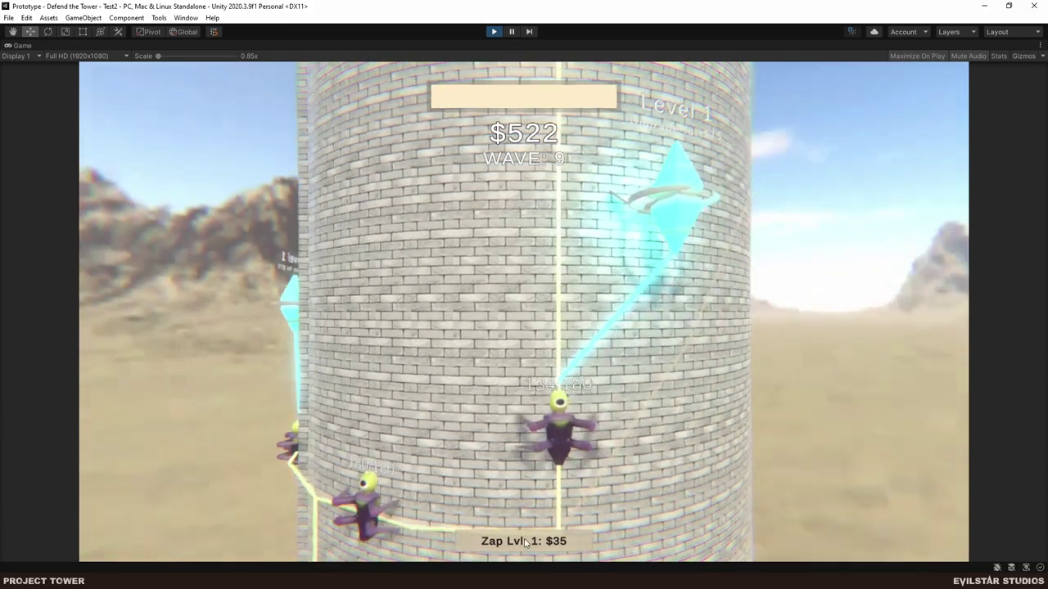
Buy the Zap power for $35 and upgrade it to level 4.
left_click(524, 538)
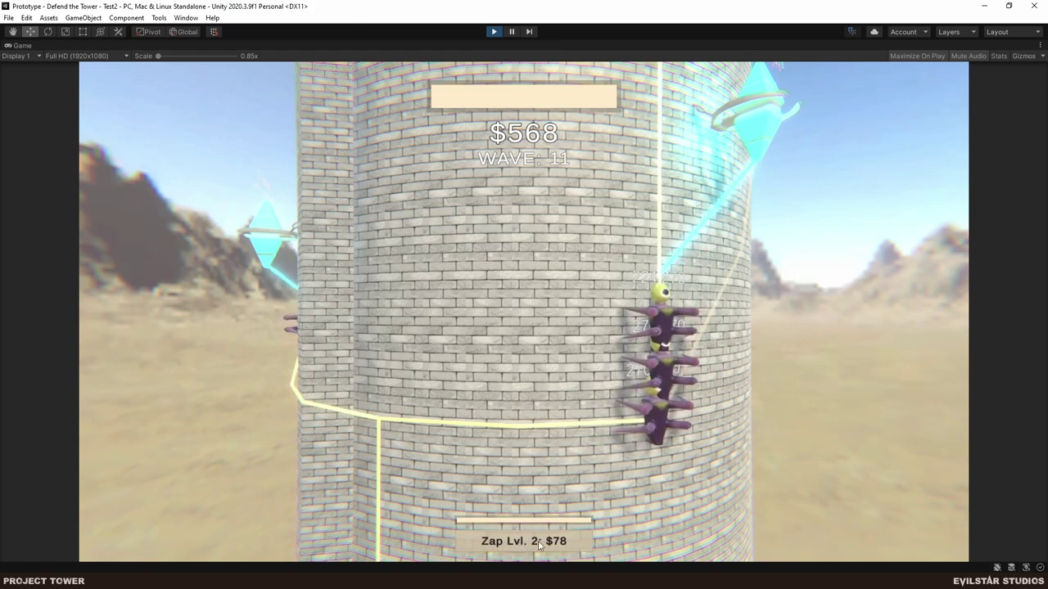
left_click(548, 543)
left_click(547, 543)
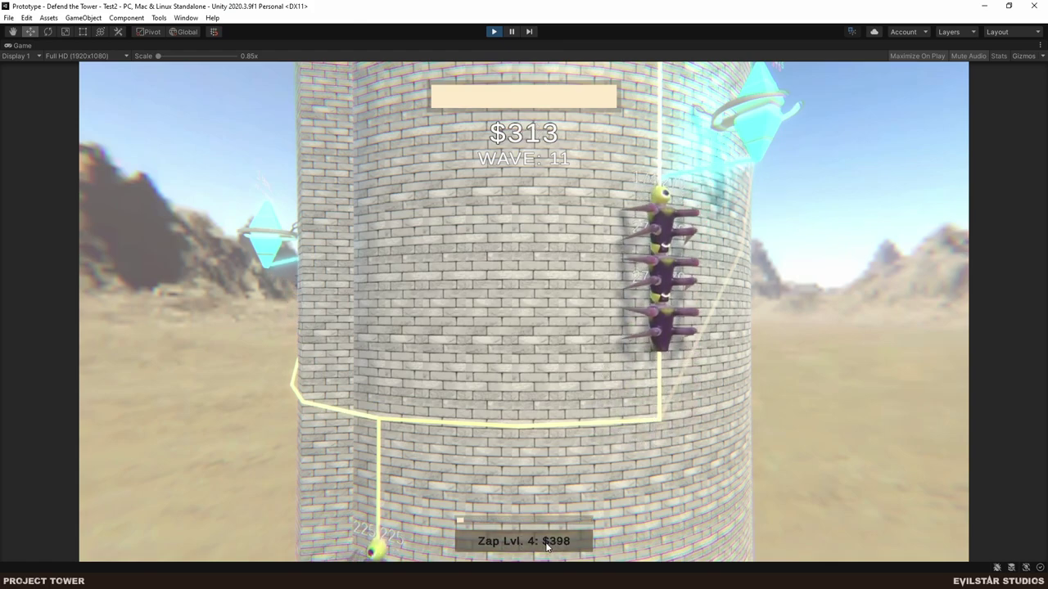
Follow the climbing enemies around and up the tower and zap them.
key("d")
key("w")
key("w")
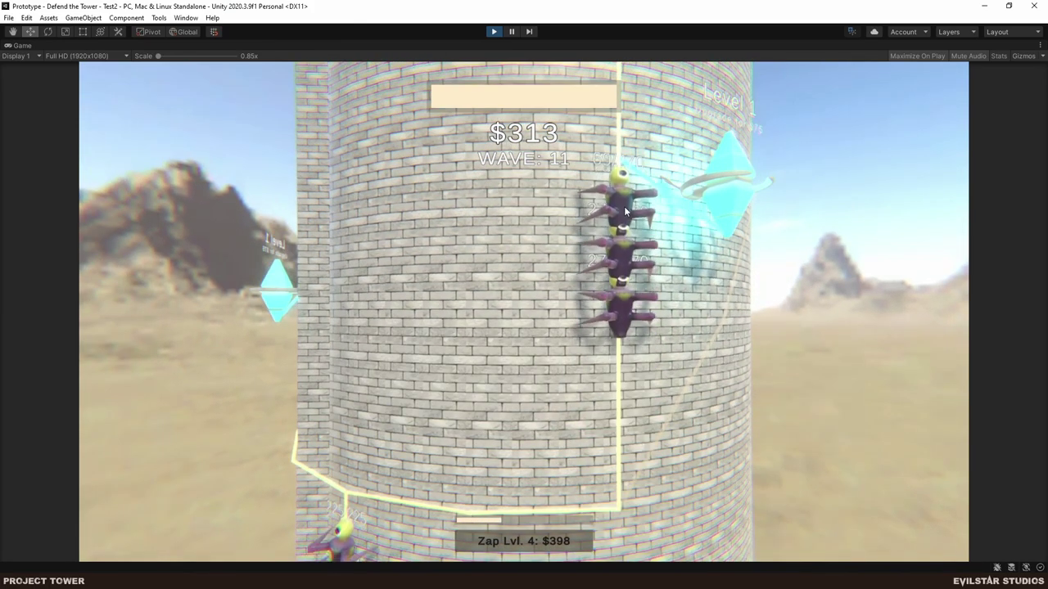
left_click_drag(624, 211, 624, 339)
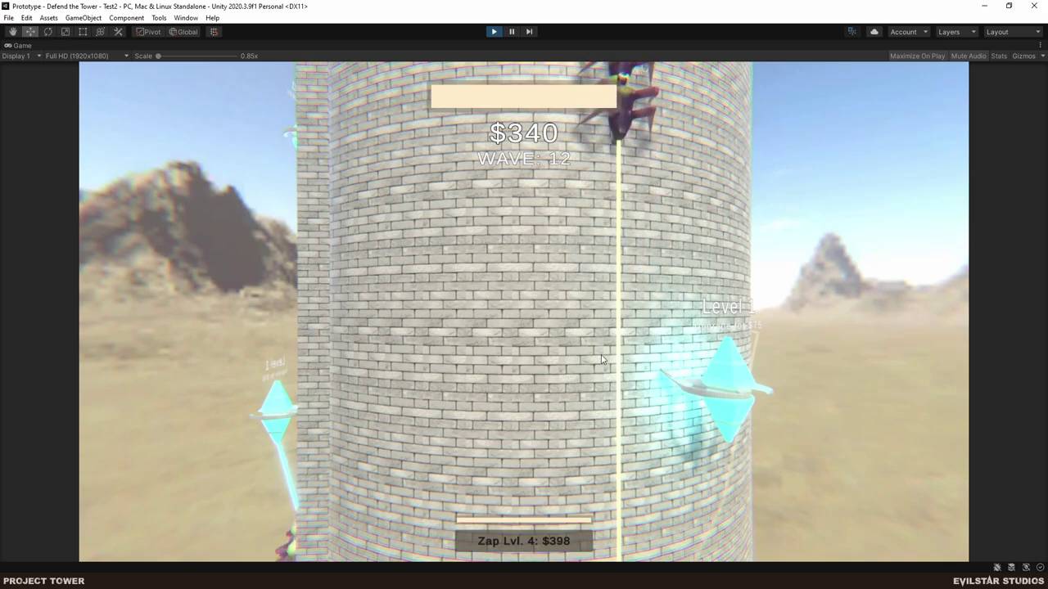
key("w")
left_click(571, 312)
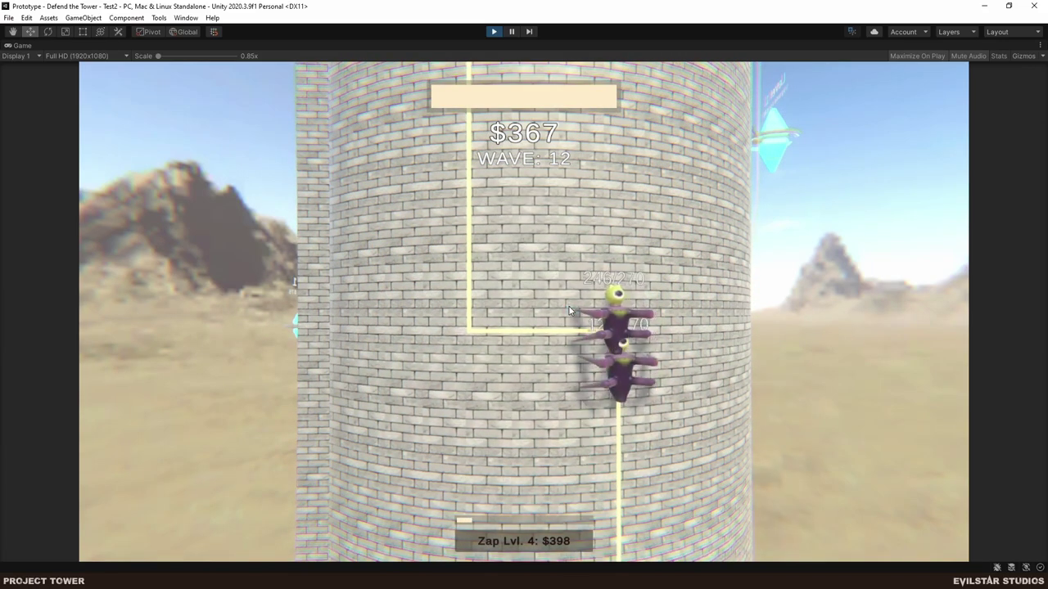
left_click(609, 318)
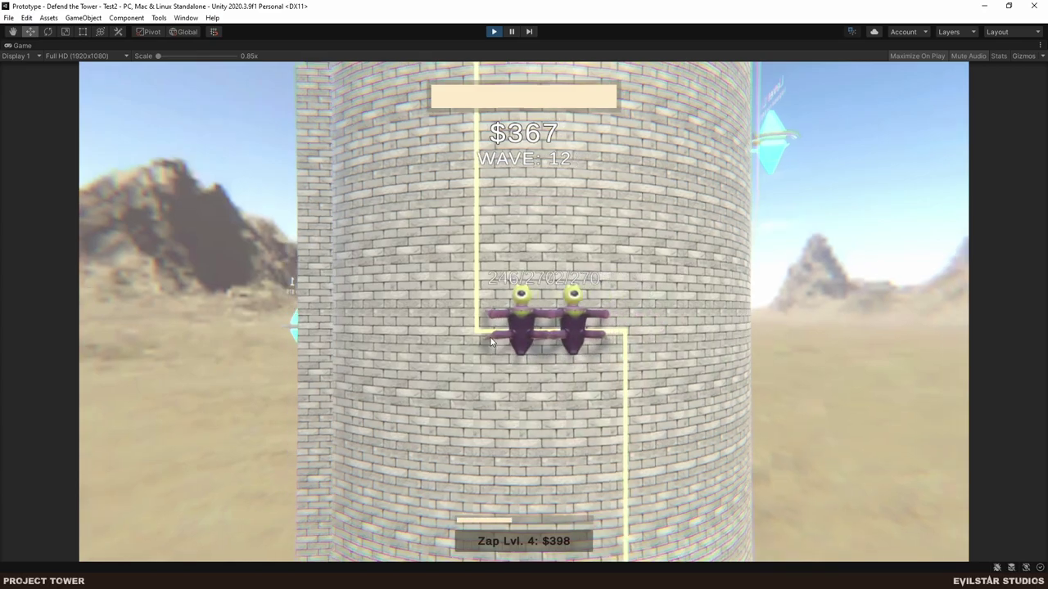
key("a")
key("w")
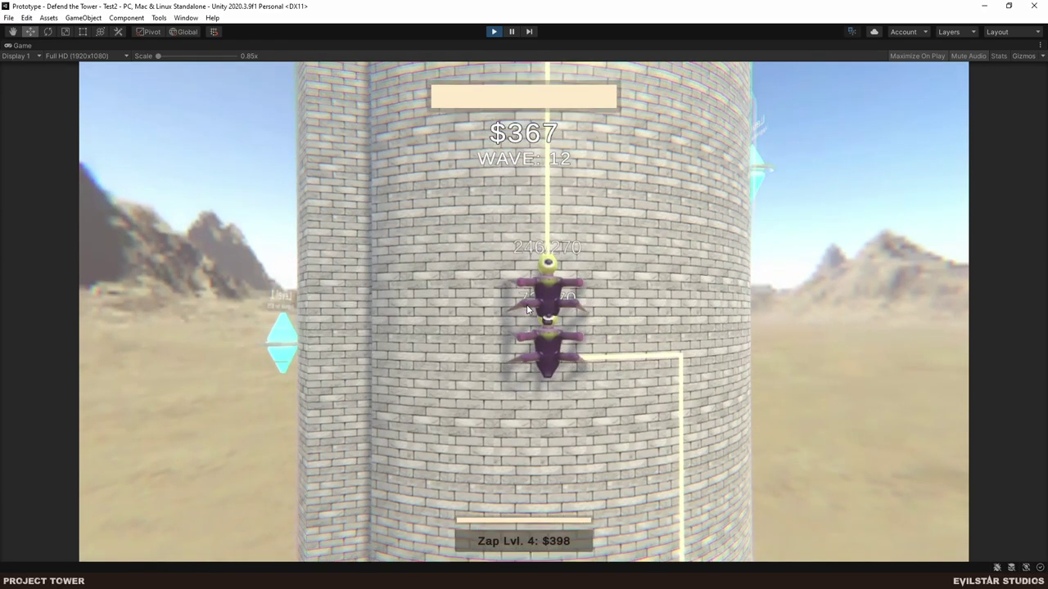
key("s")
key("a")
key("s")
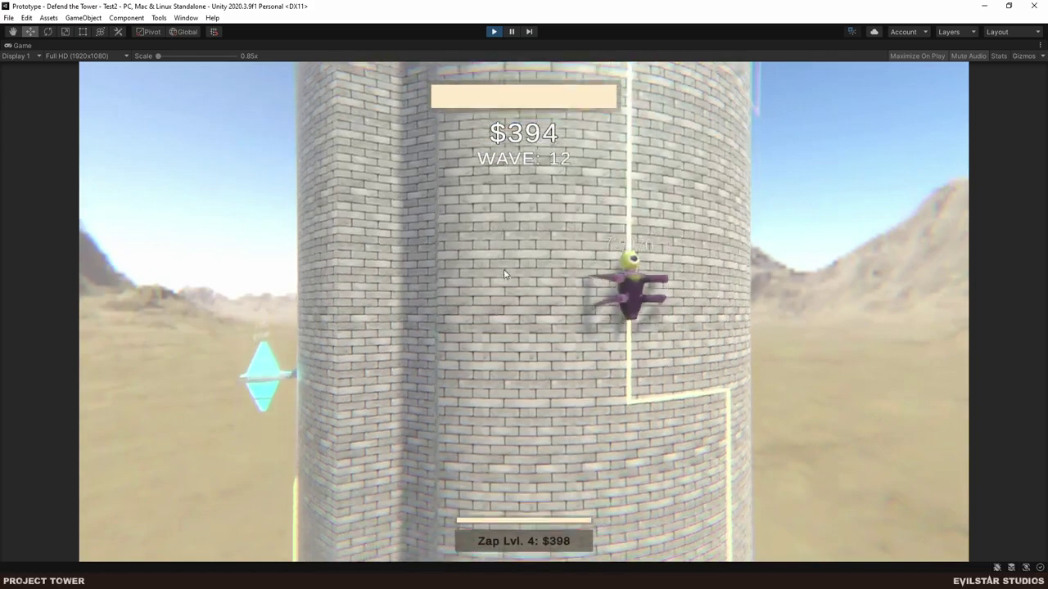
key("d")
key("a")
scroll(504, 255, "down", 3)
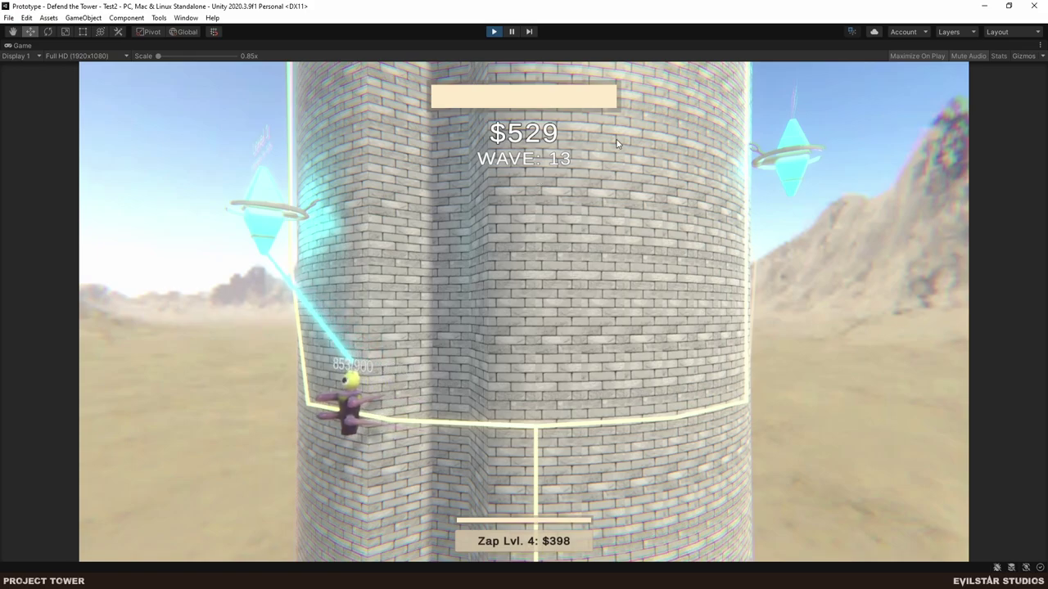
Inspect the placed weapons on the tower and move up to the crystal at its top.
key("a")
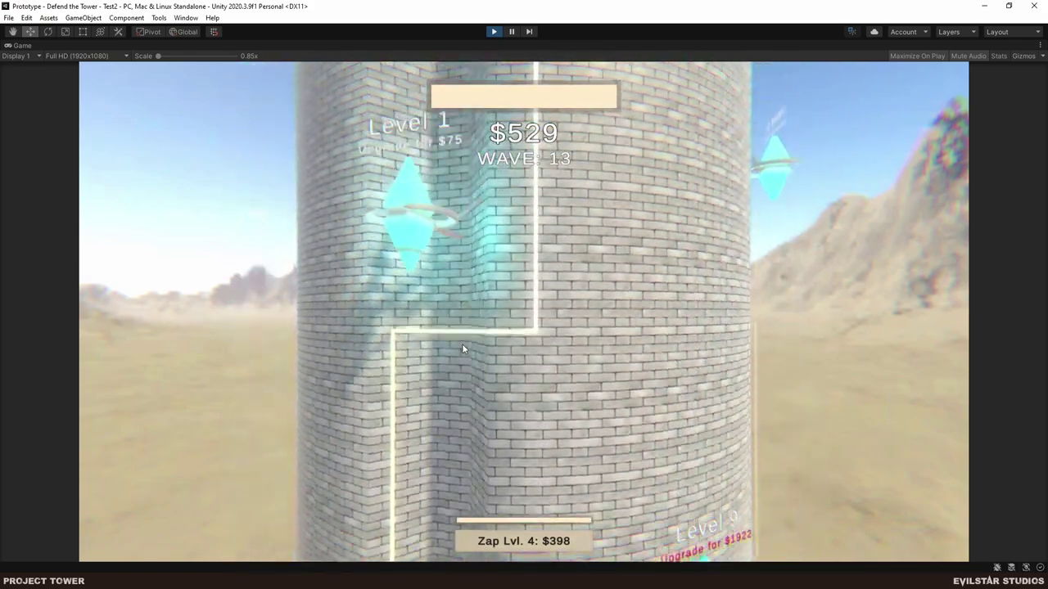
scroll(461, 343, "up", 3)
scroll(472, 370, "up", 3)
right_click_drag(542, 547, 519, 189)
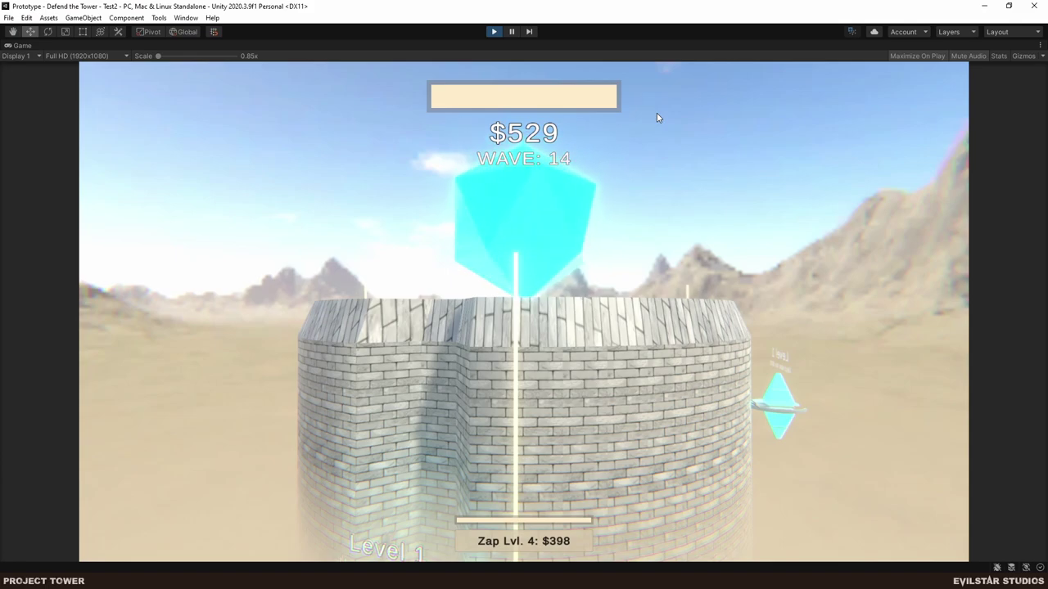
scroll(547, 280, "up", 2)
left_click_drag(547, 284, 494, 374)
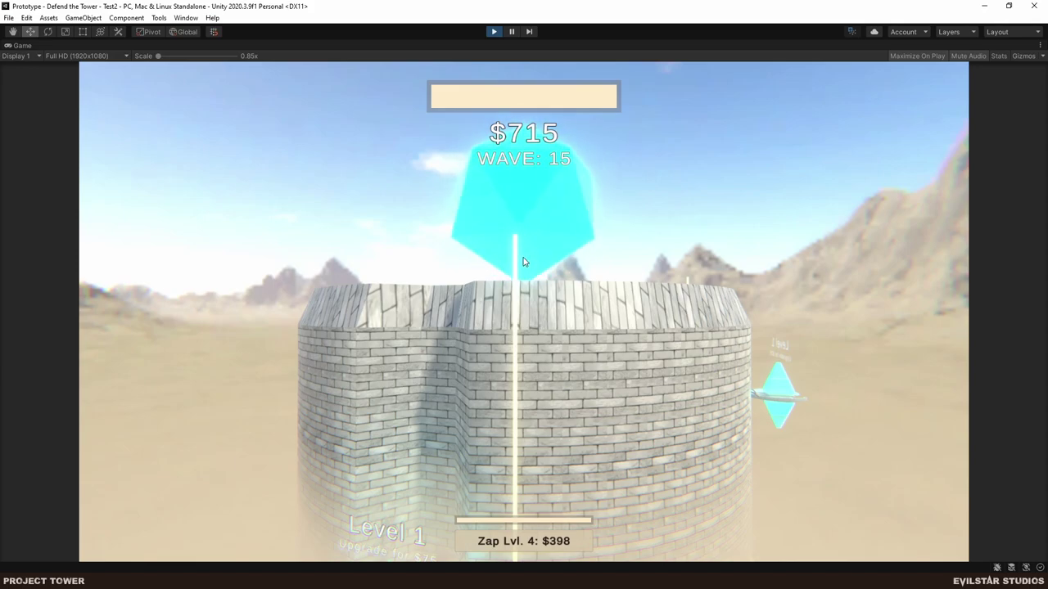
Circle the tower top around the crystal, then look back down over the weapons and enemy paths.
key("d")
key("s")
key("d")
key("w")
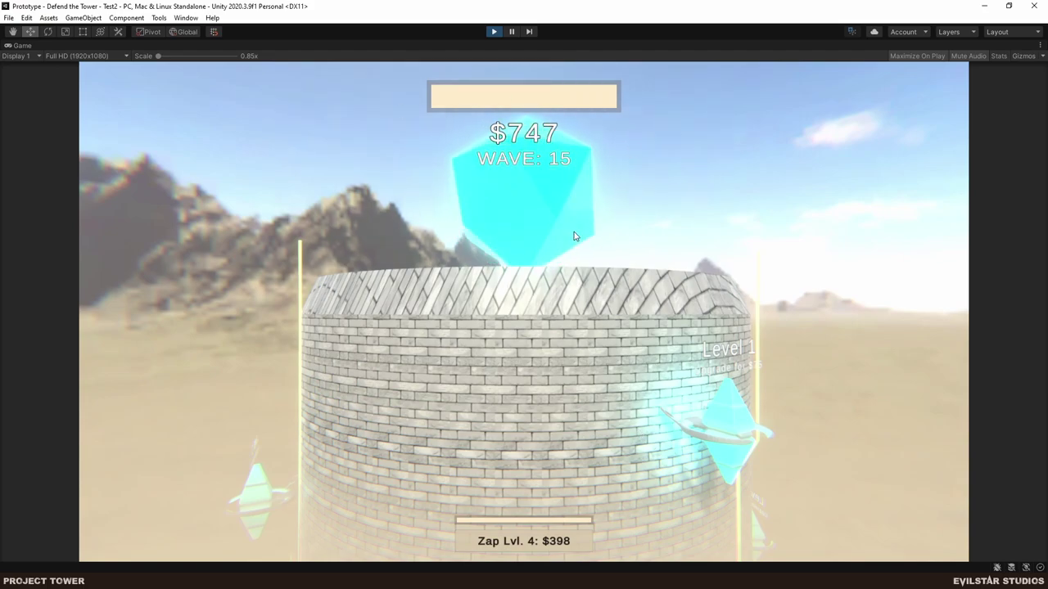
left_click_drag(573, 232, 562, 569)
left_click_drag(520, 531, 534, 571)
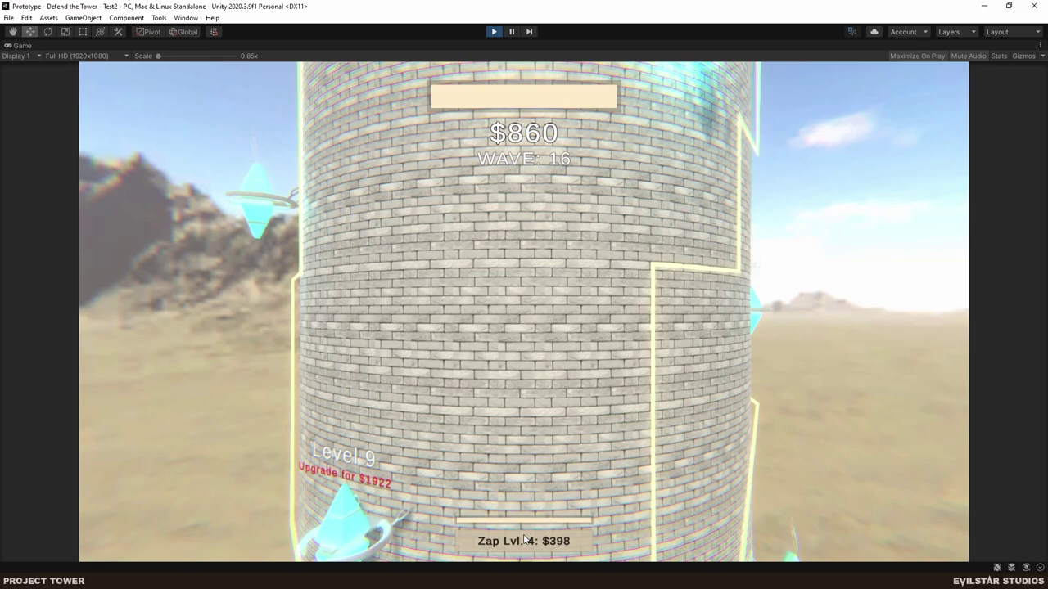
key("s")
key("a")
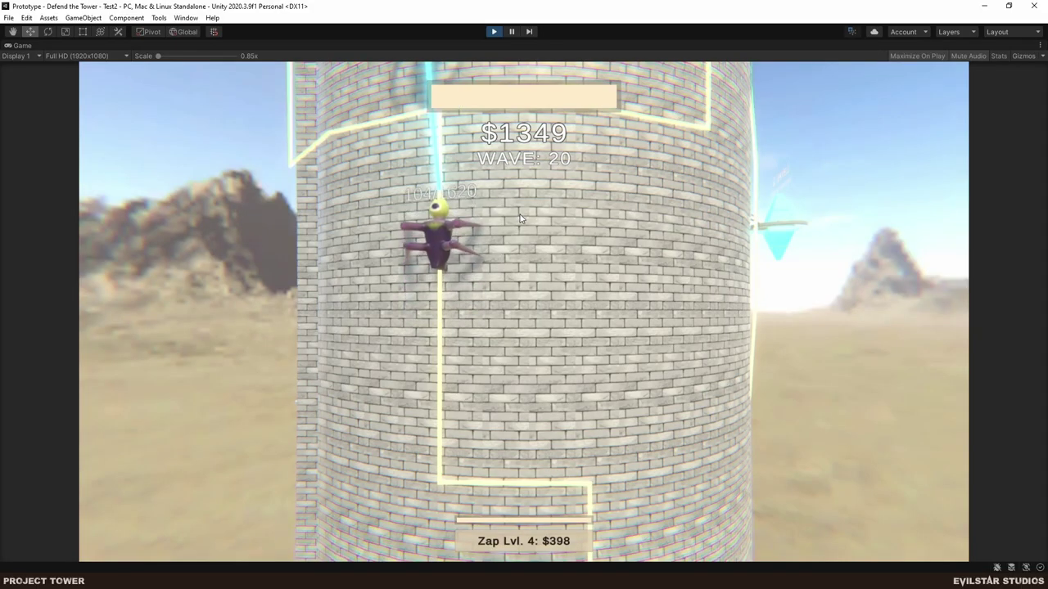
Watch how the weapons handle the successive enemy waves from several sides, ending at the crystal.
scroll(529, 228, "up", 1)
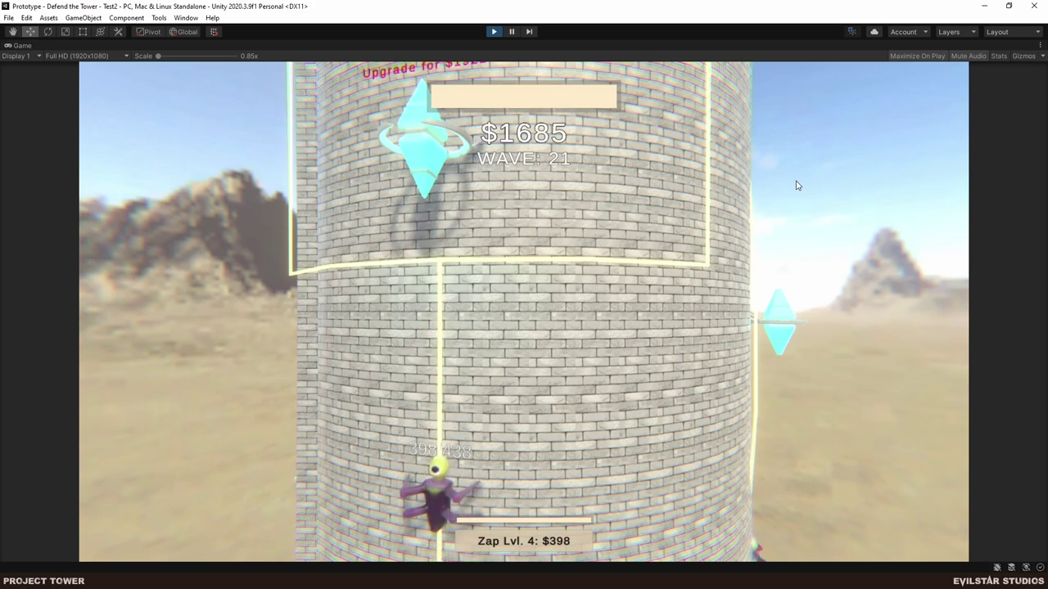
key("a")
key("s")
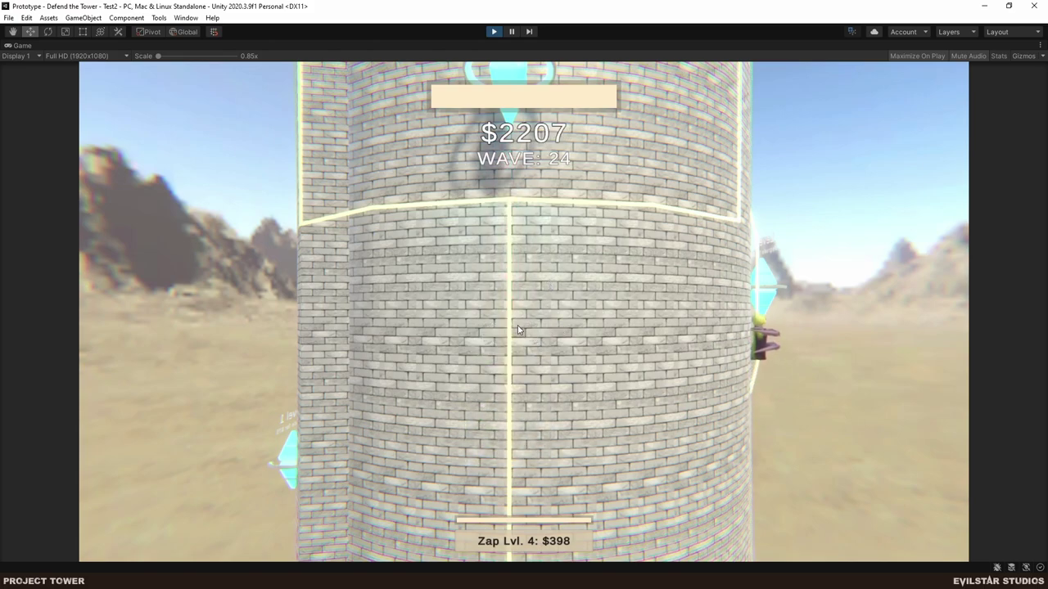
key("w")
key("d")
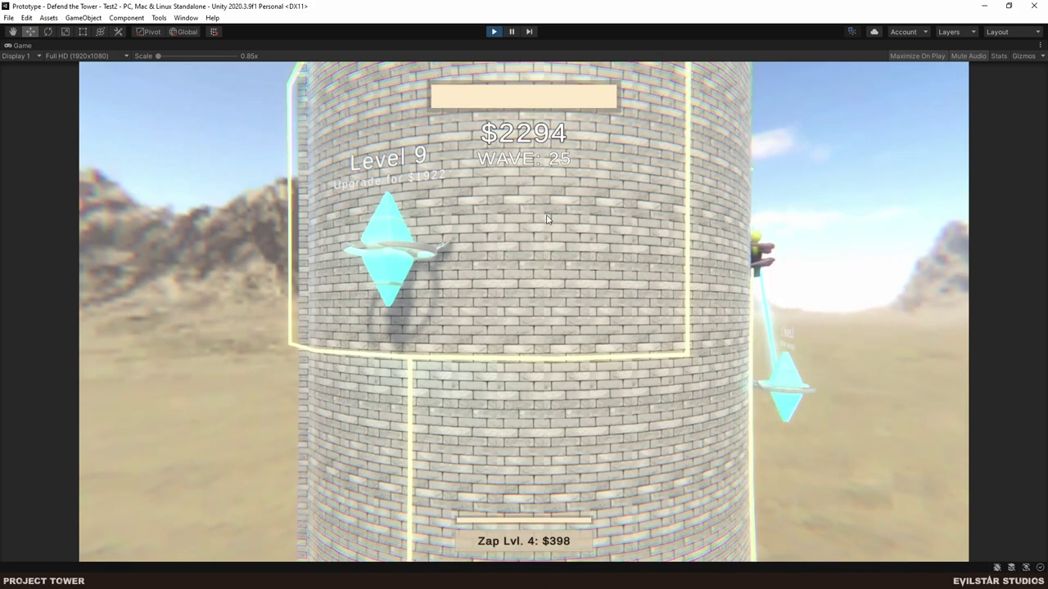
key("d")
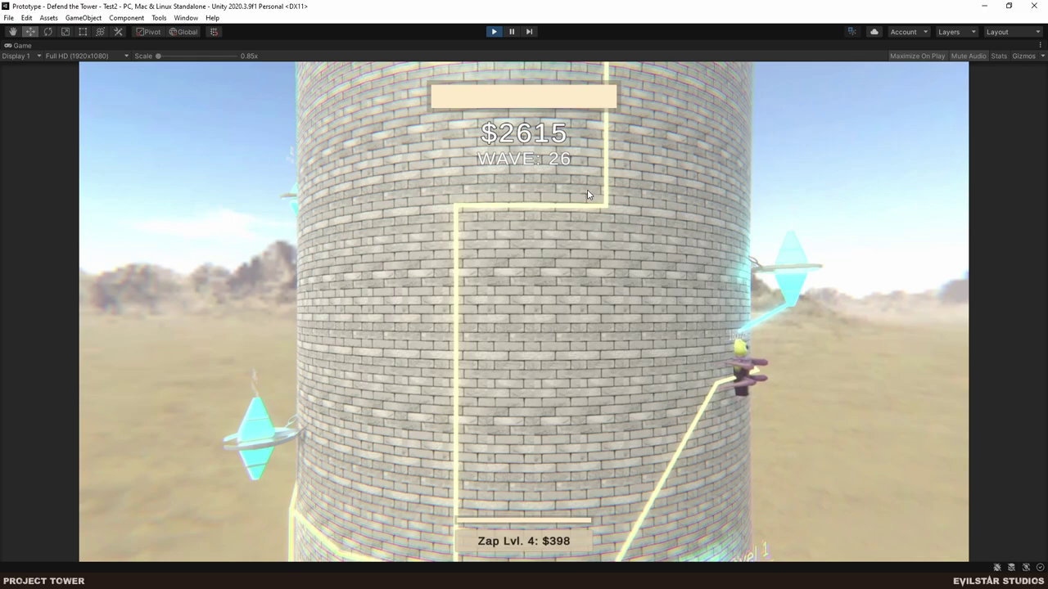
key("d")
key("w")
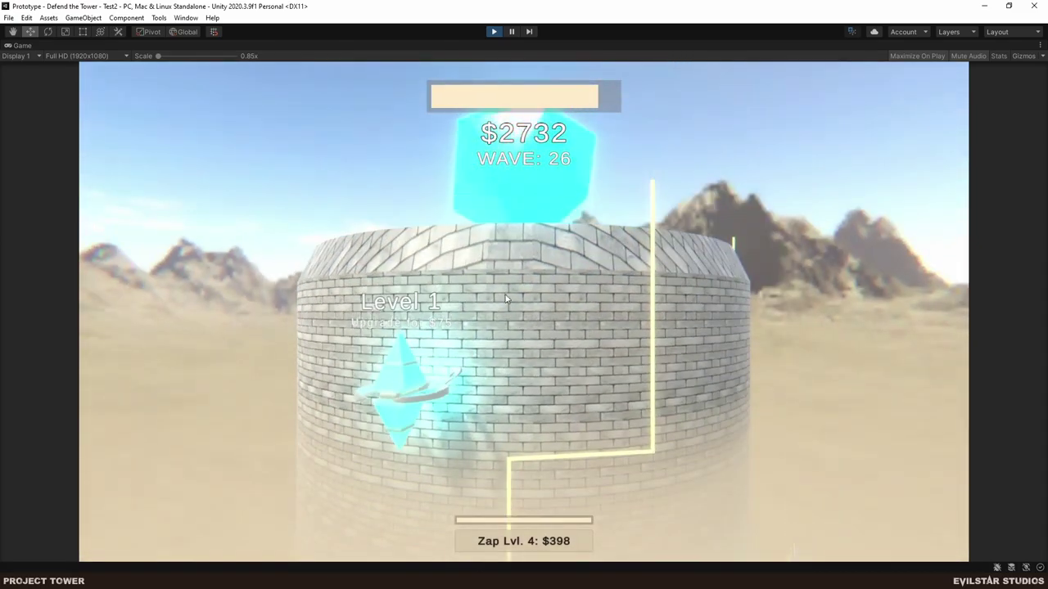
Upgrade three level 1 weapons for $75 each and the level 9 weapon for $1922.
left_click(407, 385)
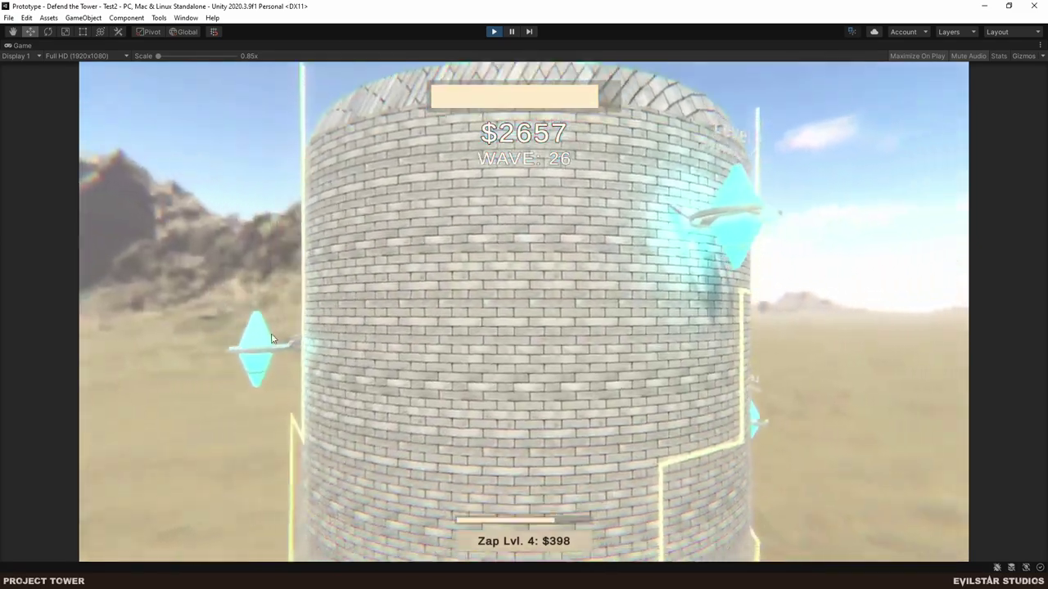
left_click(255, 296)
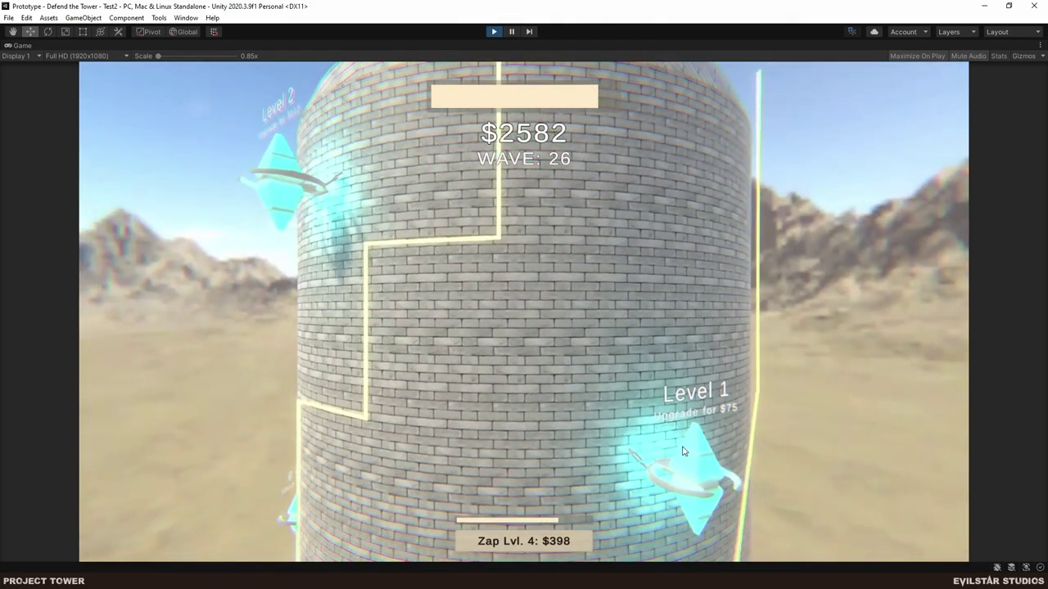
left_click(684, 452)
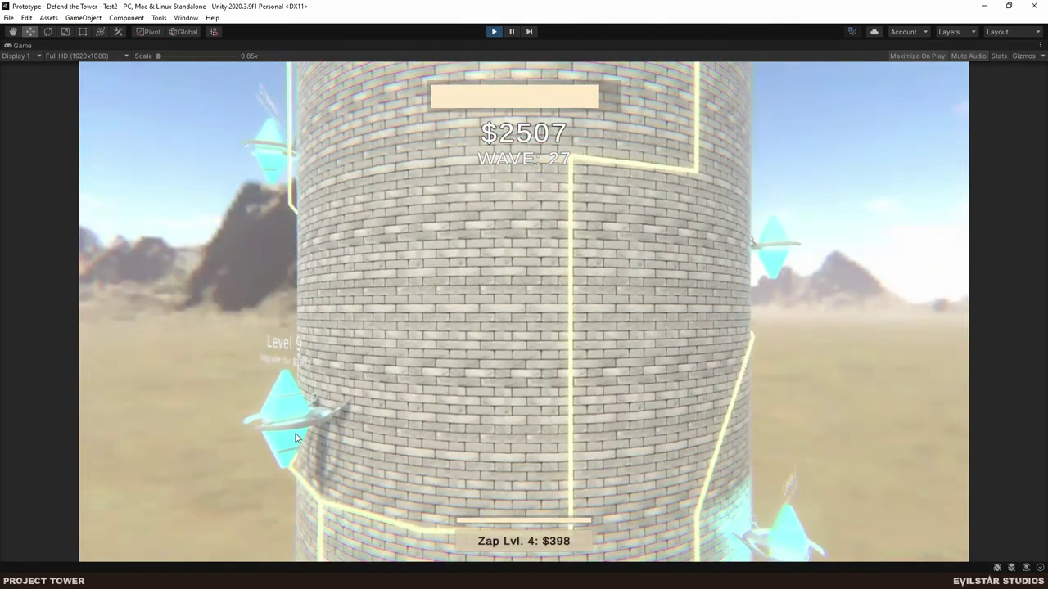
left_click(295, 434)
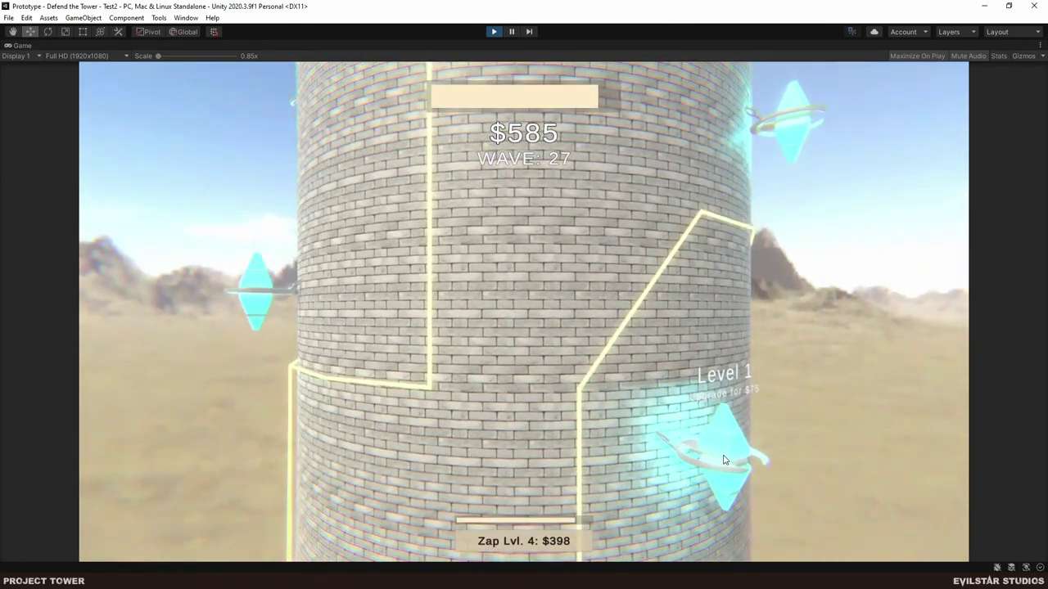
Upgrade level 1 weapons on the tower for $75 each.
left_click(723, 461)
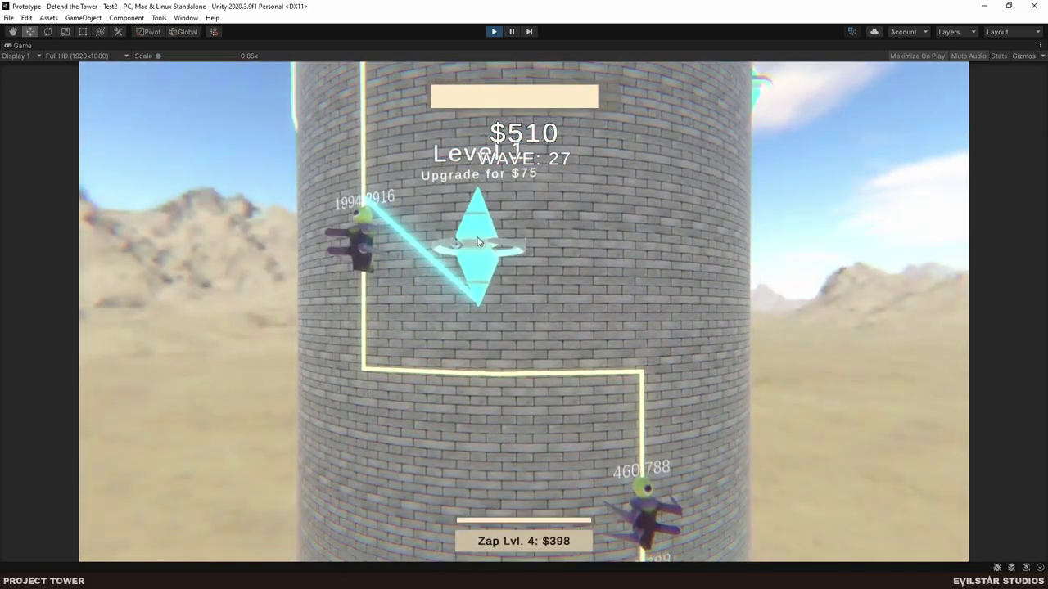
left_click(473, 260)
left_click(471, 260)
left_click(471, 260)
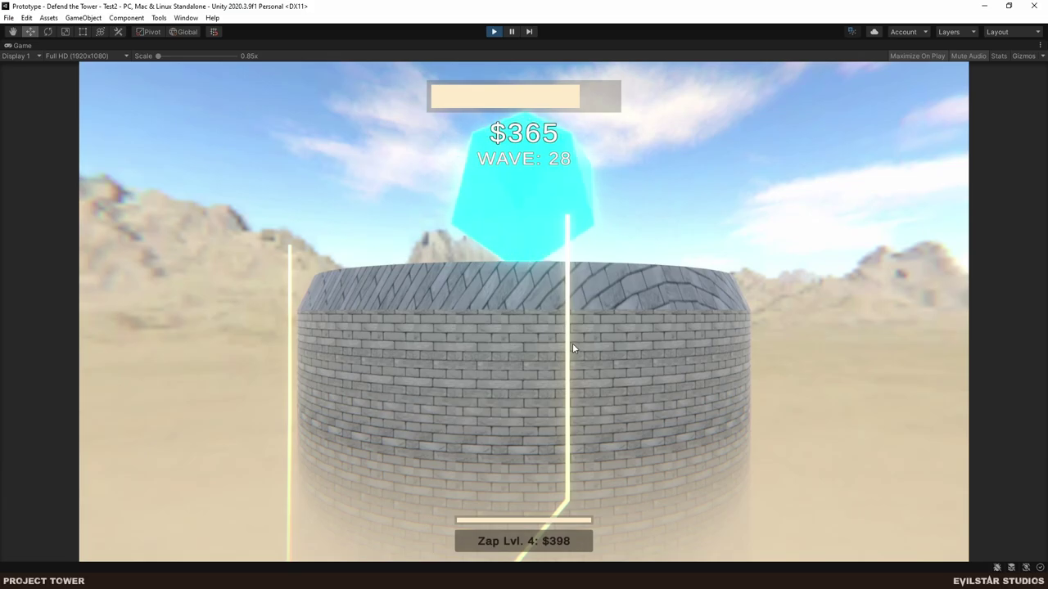
Upgrade the weapon beside the path in the tower's recess for $112.
key("a")
key("w")
key("s")
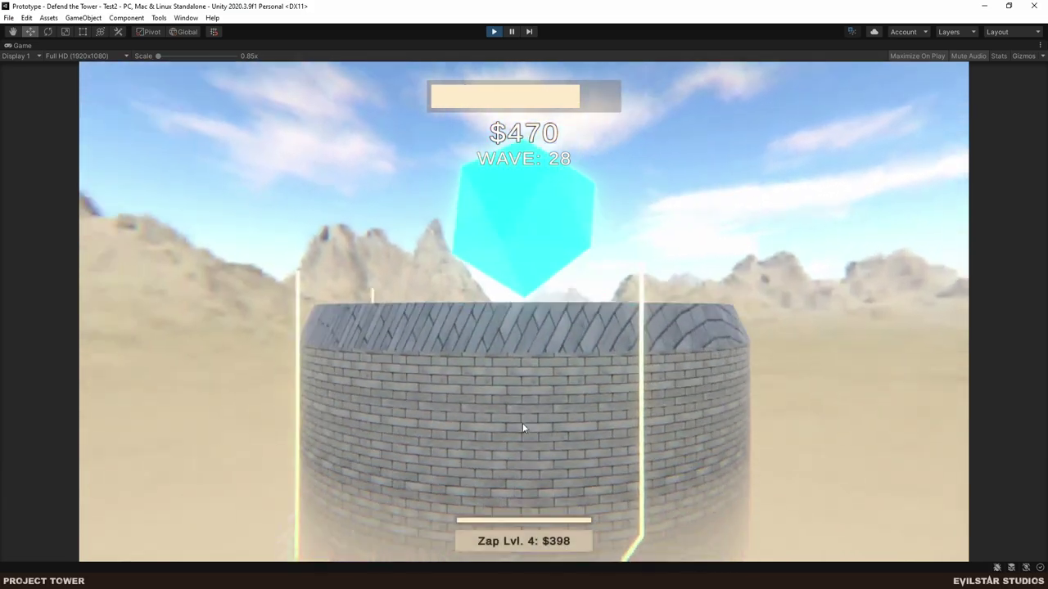
scroll(454, 369, "down", 3)
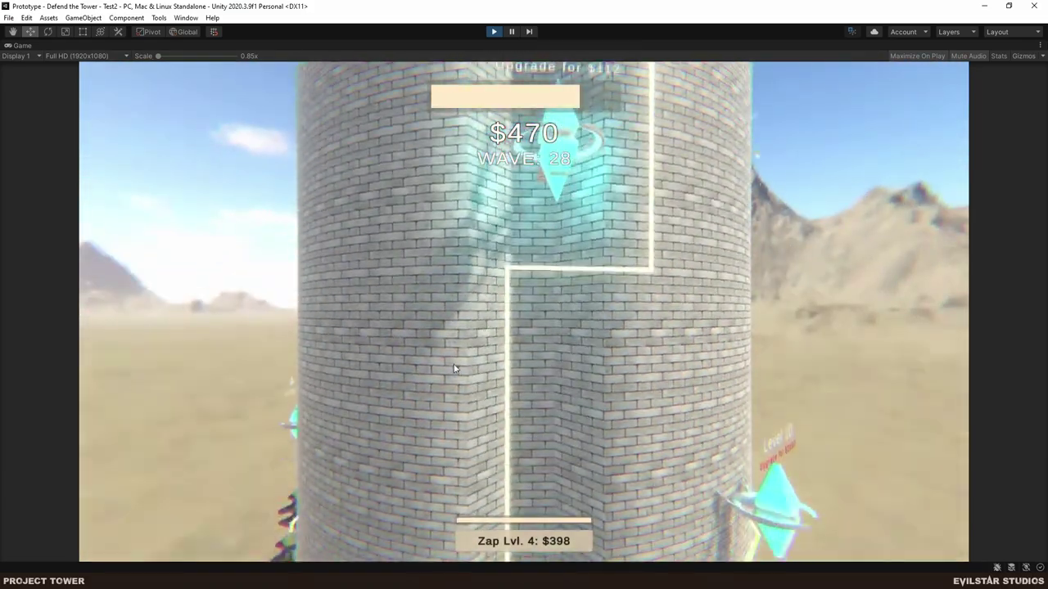
scroll(489, 350, "up", 1)
left_click(556, 247)
right_click_drag(556, 248, 280, 311)
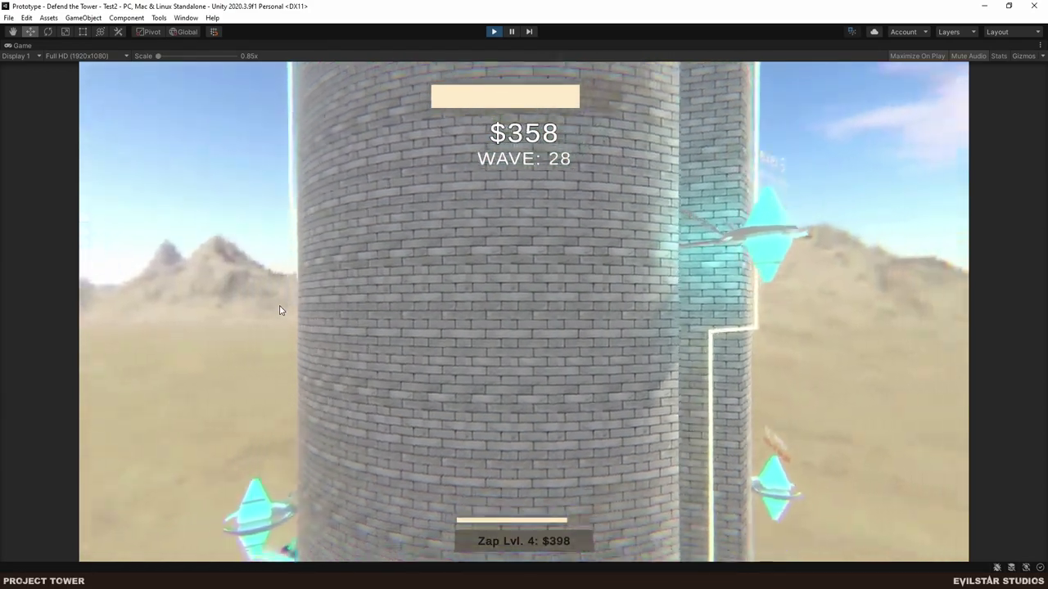
scroll(280, 310, "down", 2)
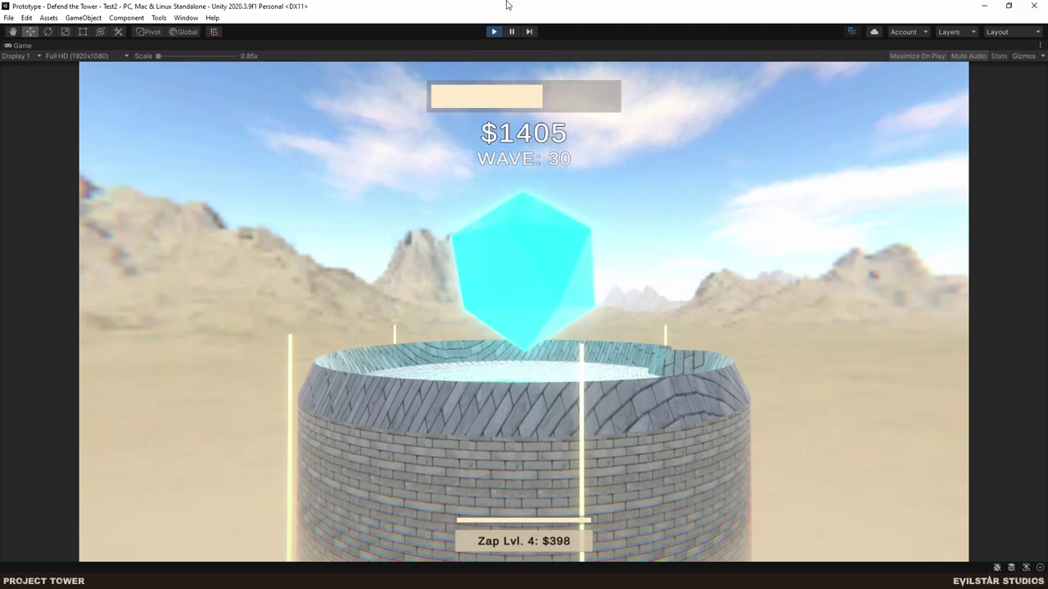
Stop the running game and collapse the Weapons group in the Test2 scene.
left_click(495, 33)
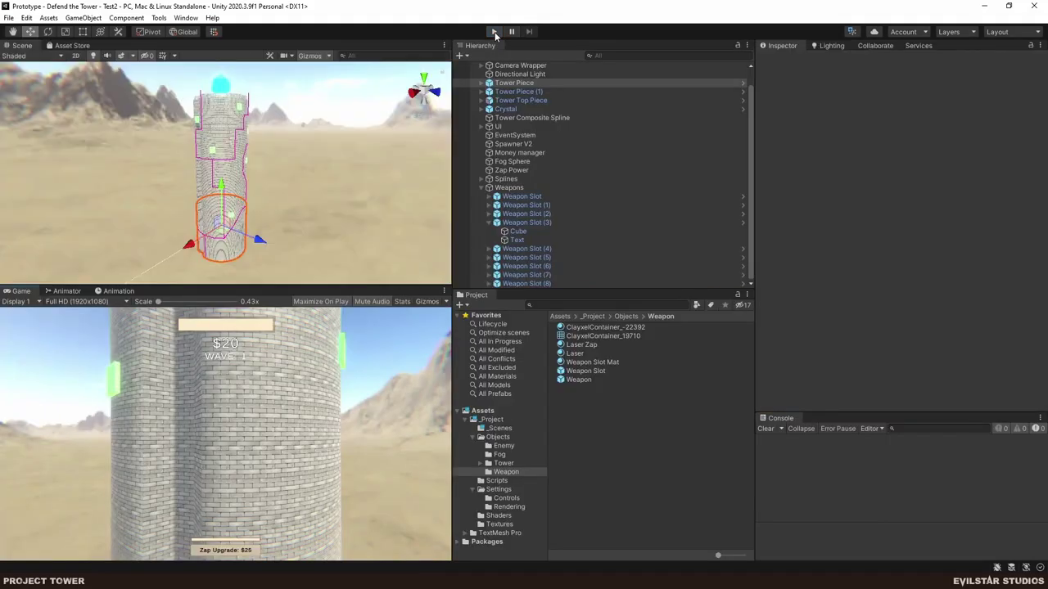
left_click(481, 188)
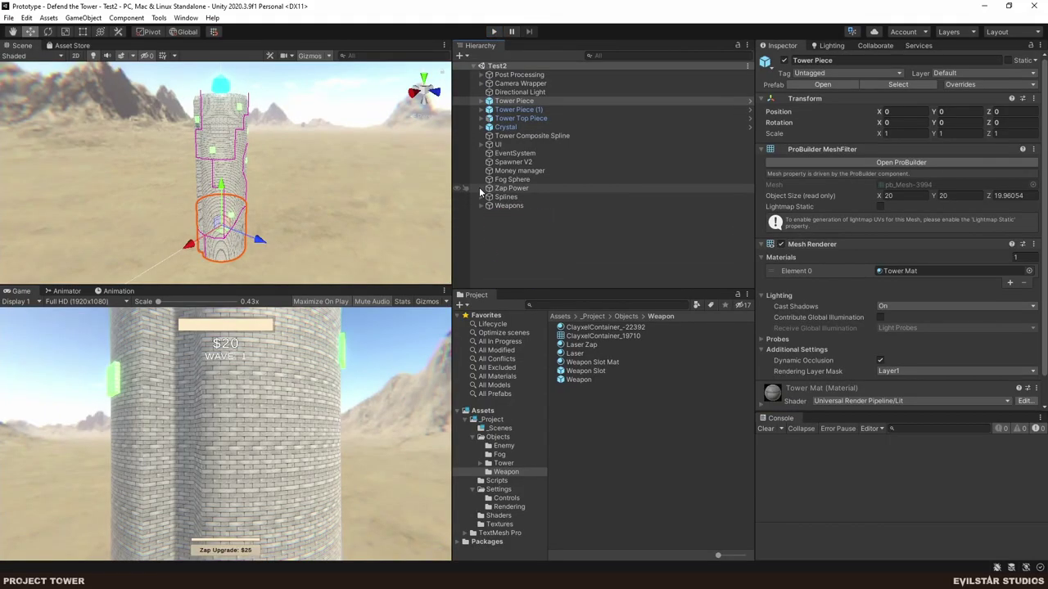
mouse_move(305, 252)
middle_mouse_down()
mouse_move(313, 162)
mouse_move(316, 254)
middle_mouse_up()
right_click_drag(316, 254, 316, 208)
middle_click_drag(316, 208, 323, 178)
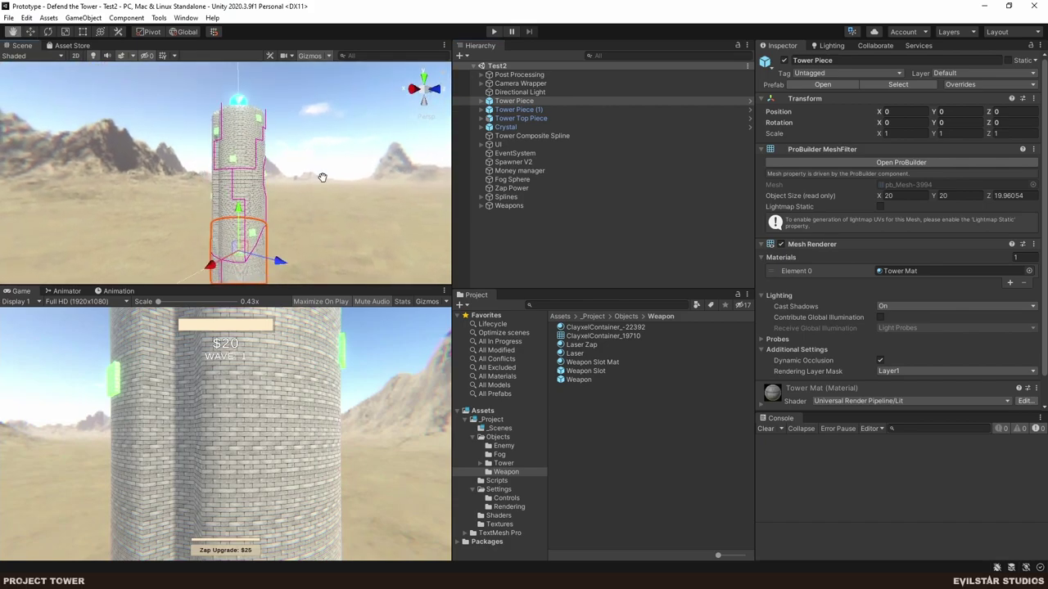
Pull the Tower Top Piece out of the tower along Z to 23.5, and undo the move.
left_click(528, 114)
left_click(533, 119)
middle_click_drag(304, 203, 304, 177)
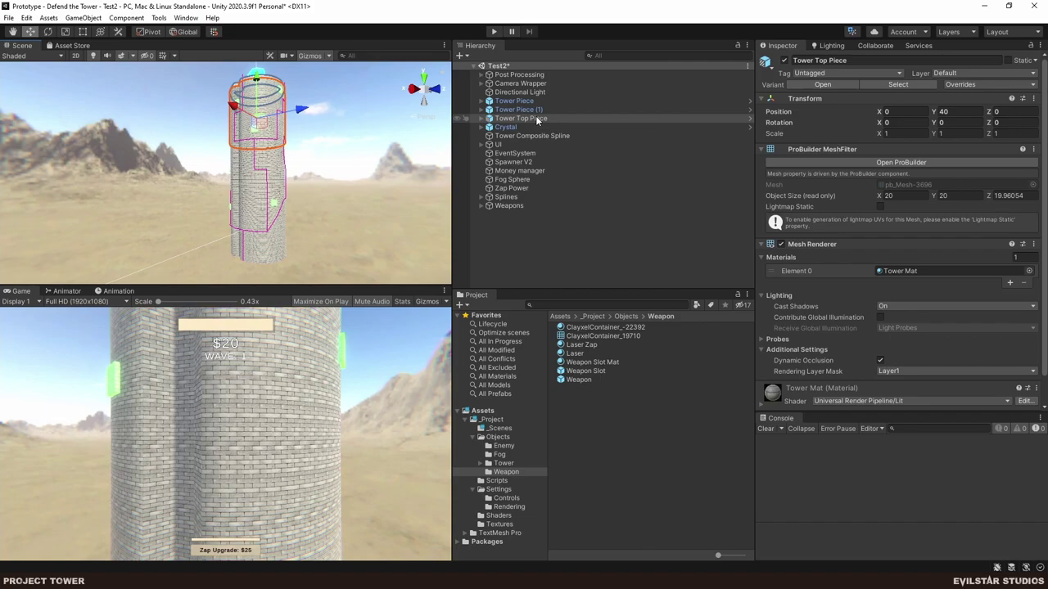
left_click(544, 120)
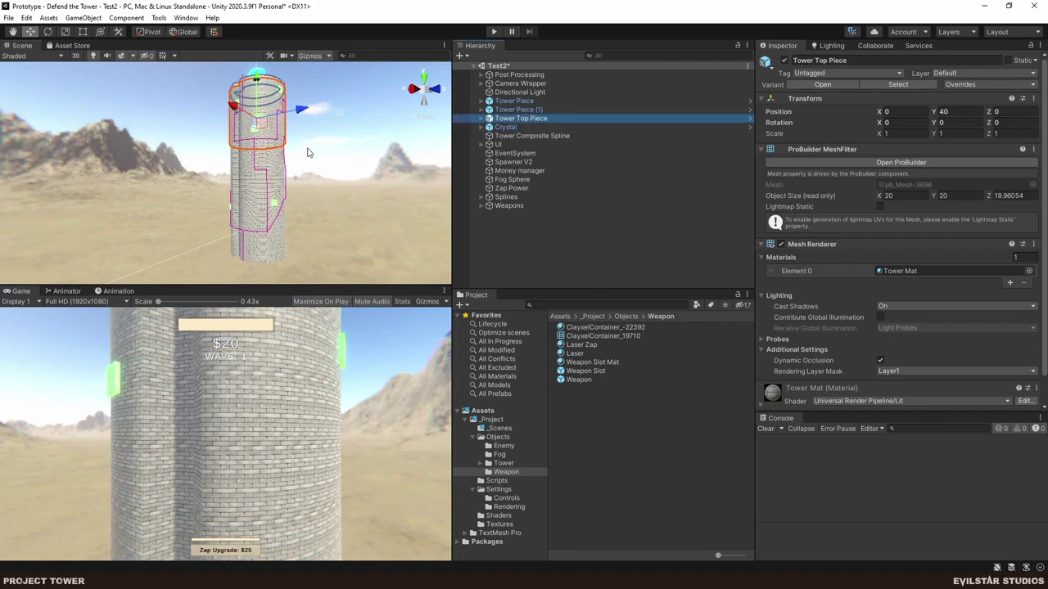
left_click_drag(301, 109, 384, 114)
left_click_drag(351, 165, 313, 155, "alt")
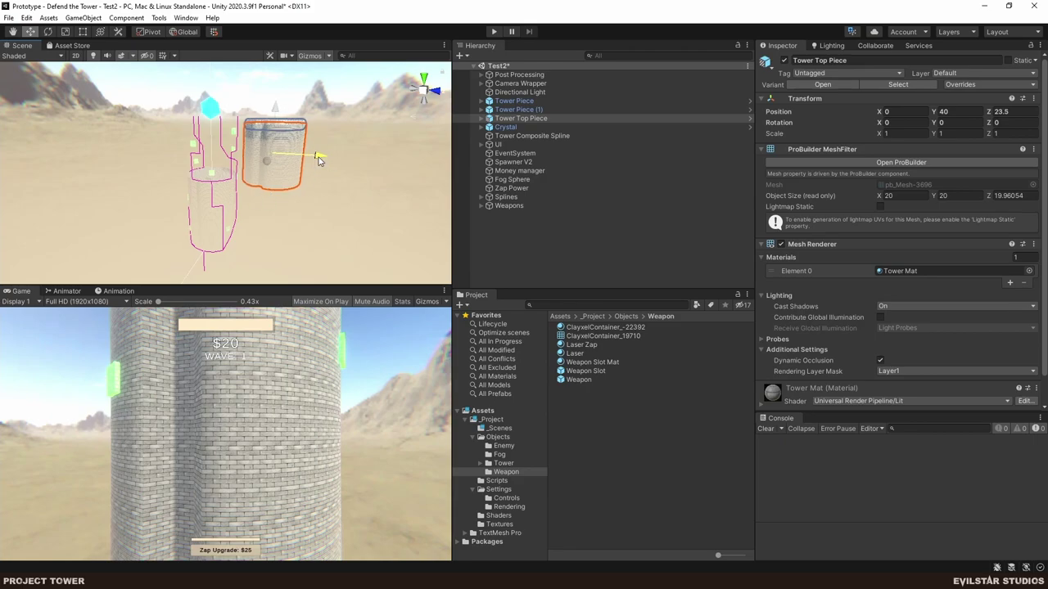
key("ctrl+z")
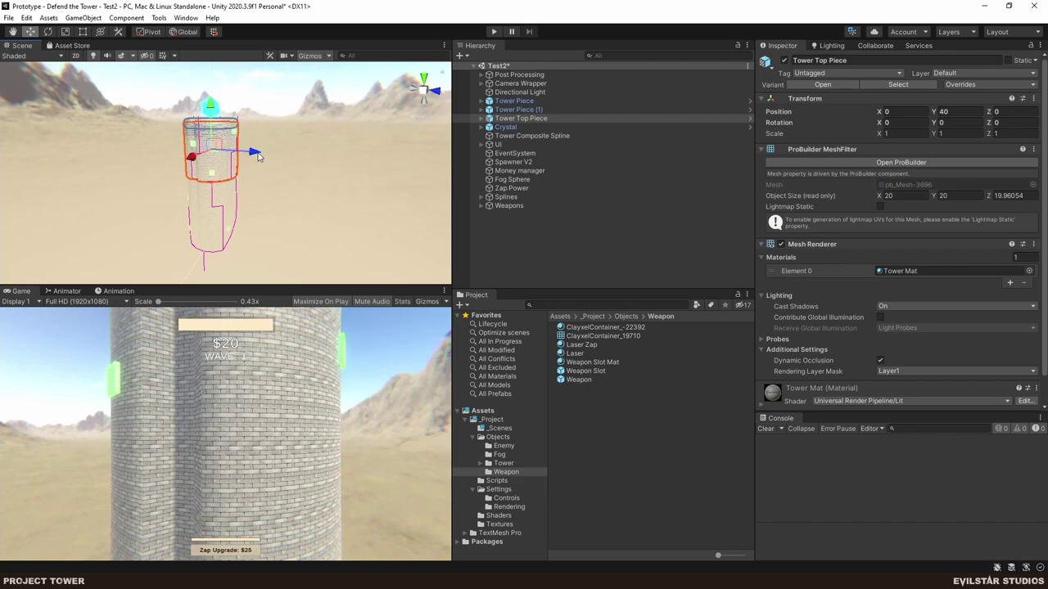
Move the Tower Top Piece to Z 55.5, inspect it apart from the tower, and undo the move.
left_click_drag(251, 157, 419, 174)
key("f")
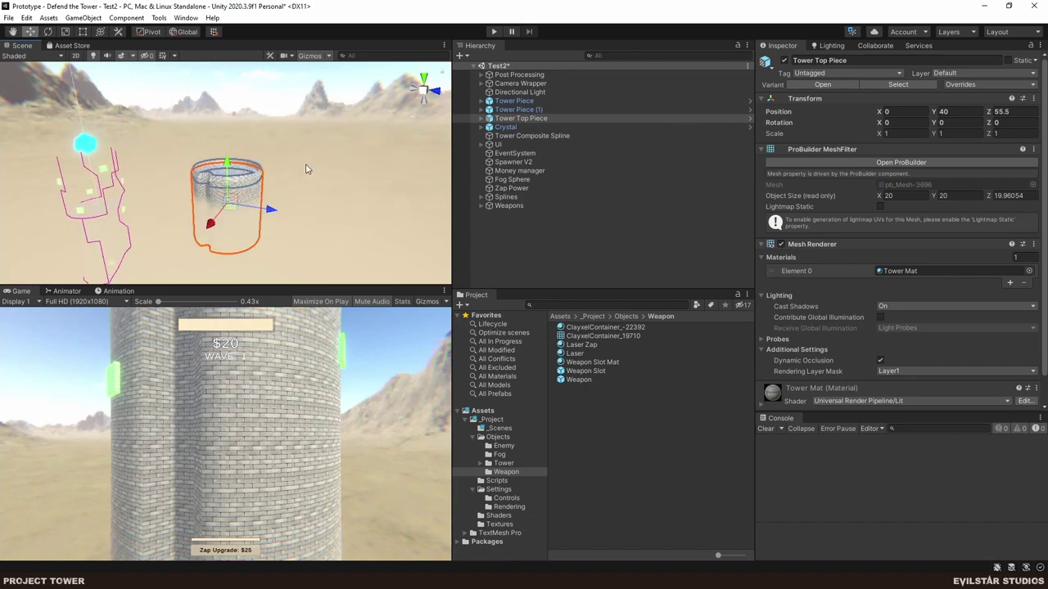
scroll(219, 218, "up", 4)
middle_click_drag(240, 262, 253, 179)
right_click_drag(310, 230, 310, 186)
middle_click_drag(310, 185, 257, 197)
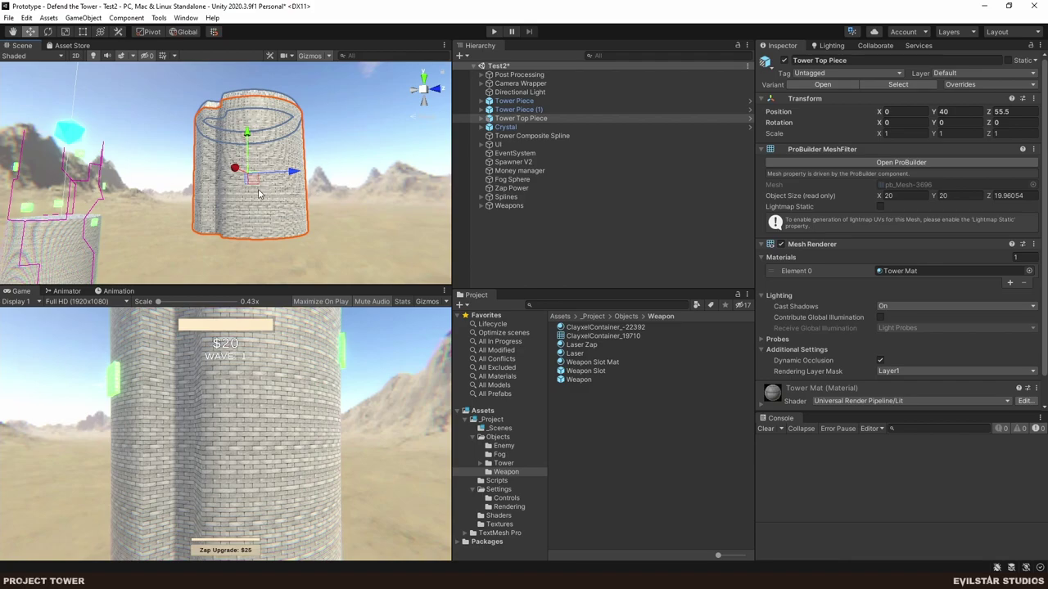
middle_click_drag(40, 195, 201, 211)
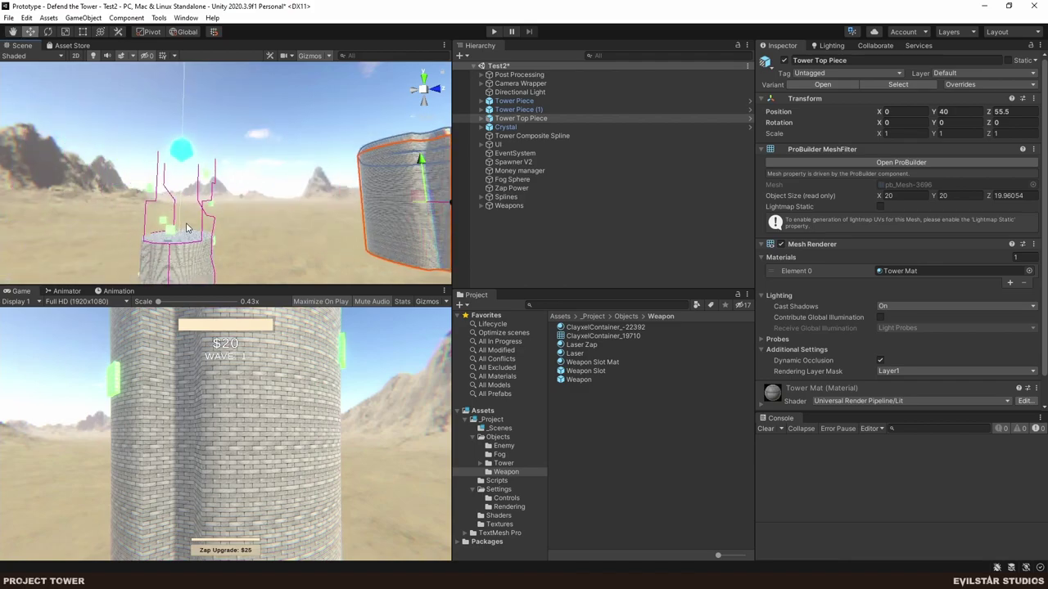
key("ctrl+z")
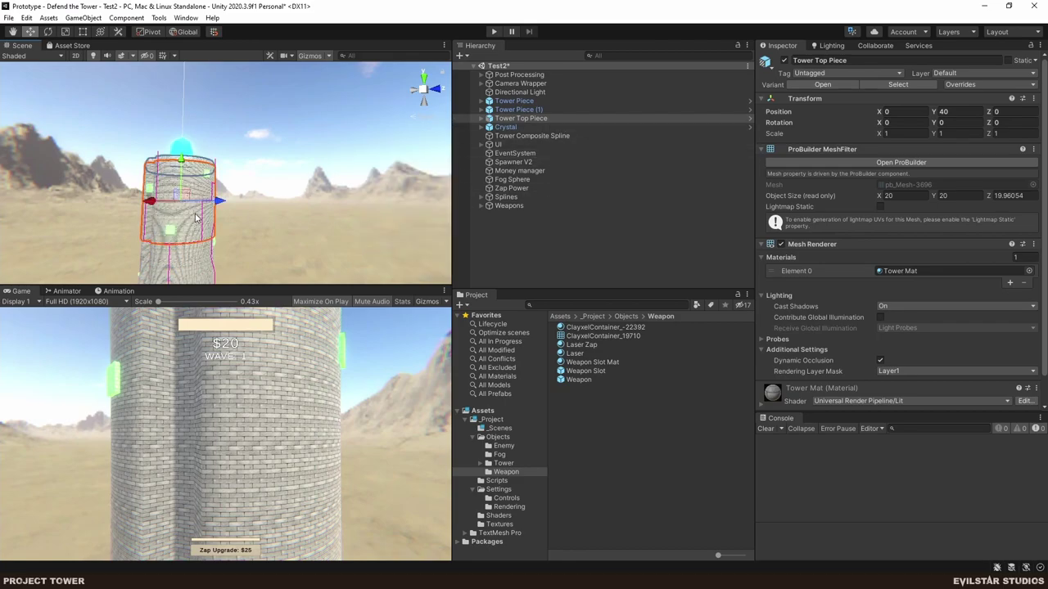
Examine the seam below the Tower Top Piece, its path lines and weapon slots, and the crystal above.
middle_click_drag(257, 213, 280, 208)
scroll(281, 208, "up", 6)
left_click_drag(228, 205, 260, 214, "alt")
middle_click_drag(237, 229, 257, 143)
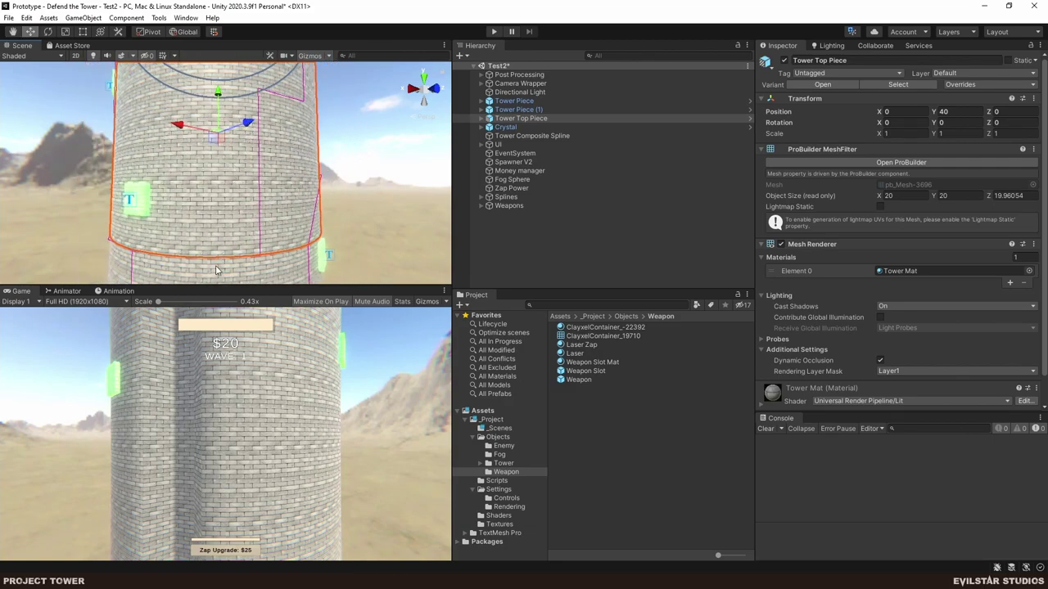
middle_click_drag(282, 115, 275, 208)
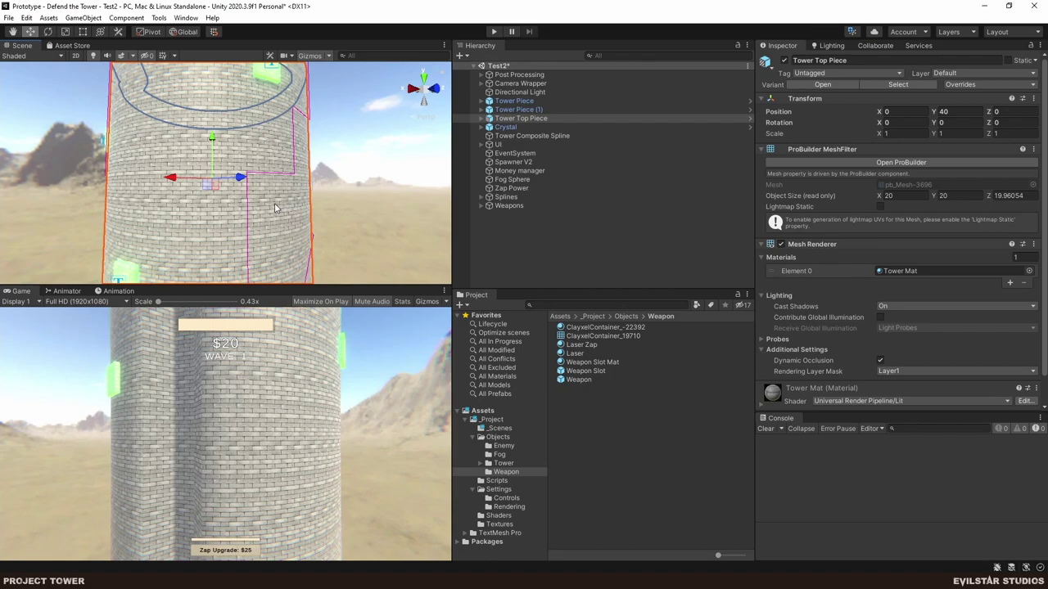
scroll(275, 208, "down", 5)
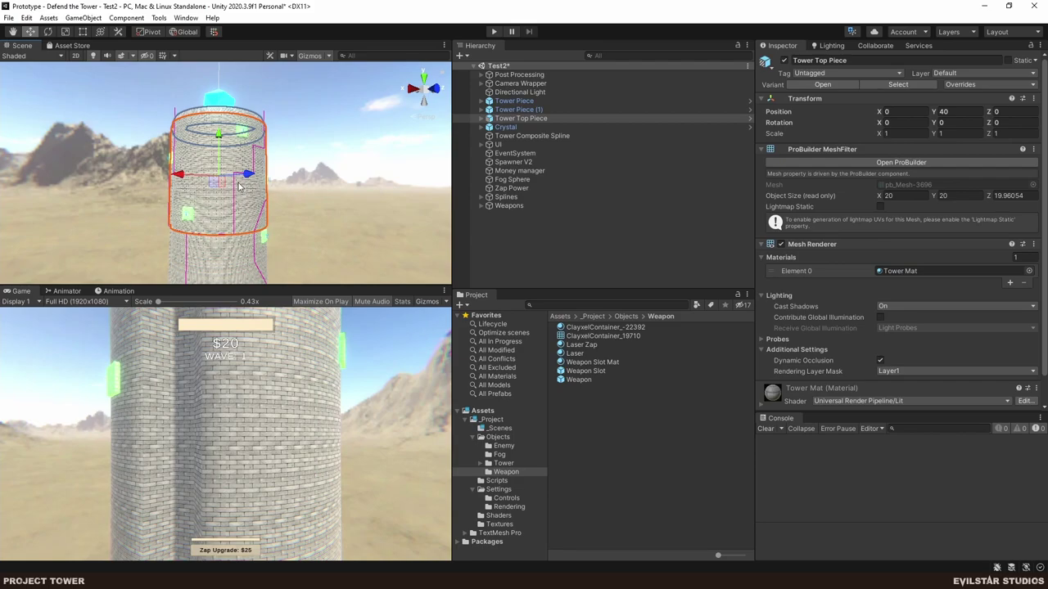
middle_click_drag(210, 135, 203, 225)
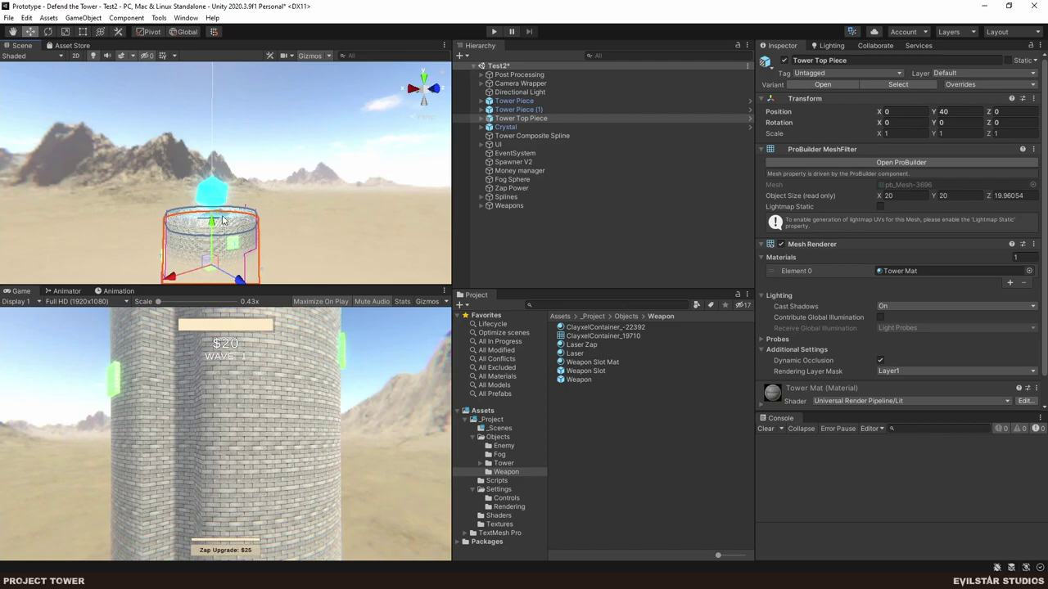
middle_click_drag(224, 231, 221, 212)
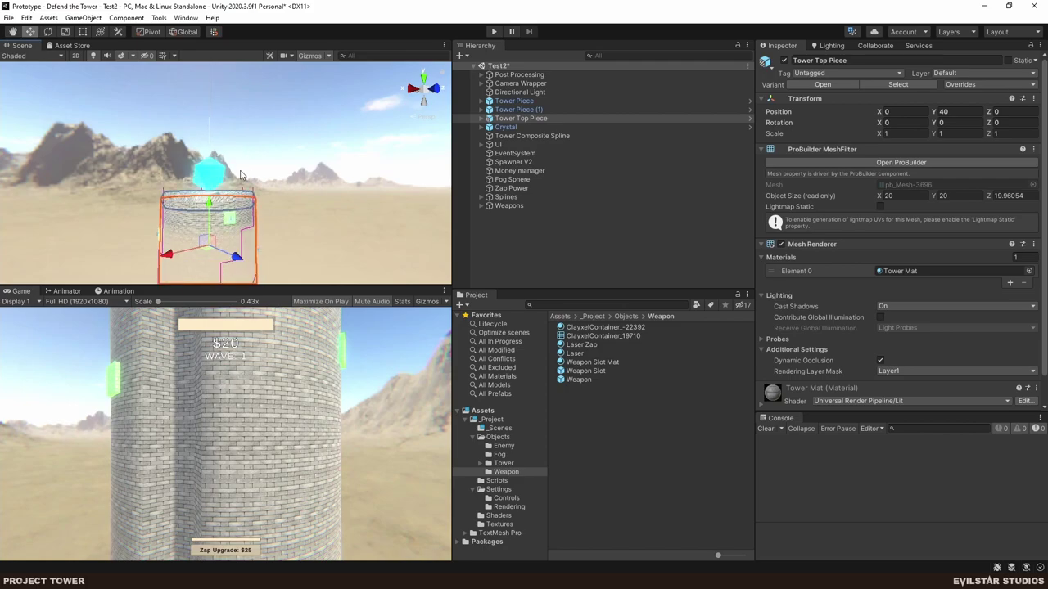
Duplicate the Tower Top Piece and stack the copy on top of the tower at Y 61.4.
key("ctrl+d")
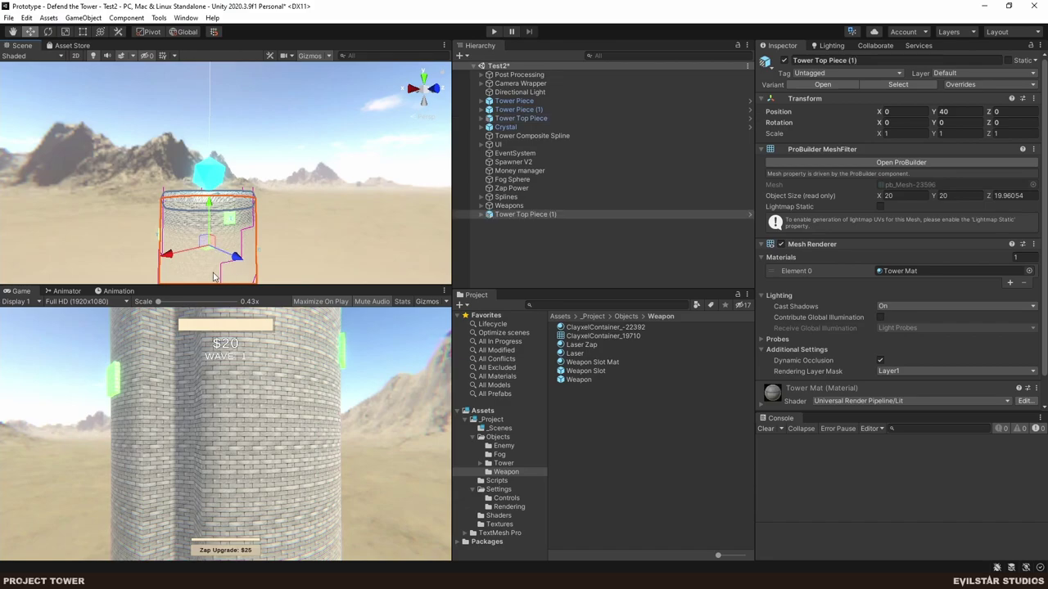
left_click_drag(207, 251, 198, 114)
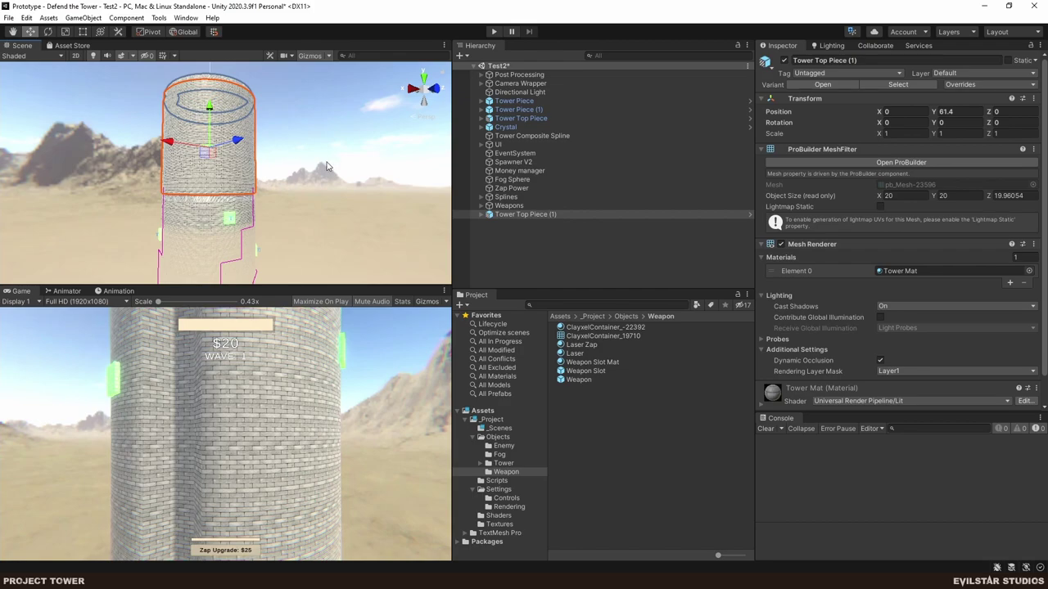
scroll(308, 143, "down", 3)
middle_click_drag(280, 189, 287, 159)
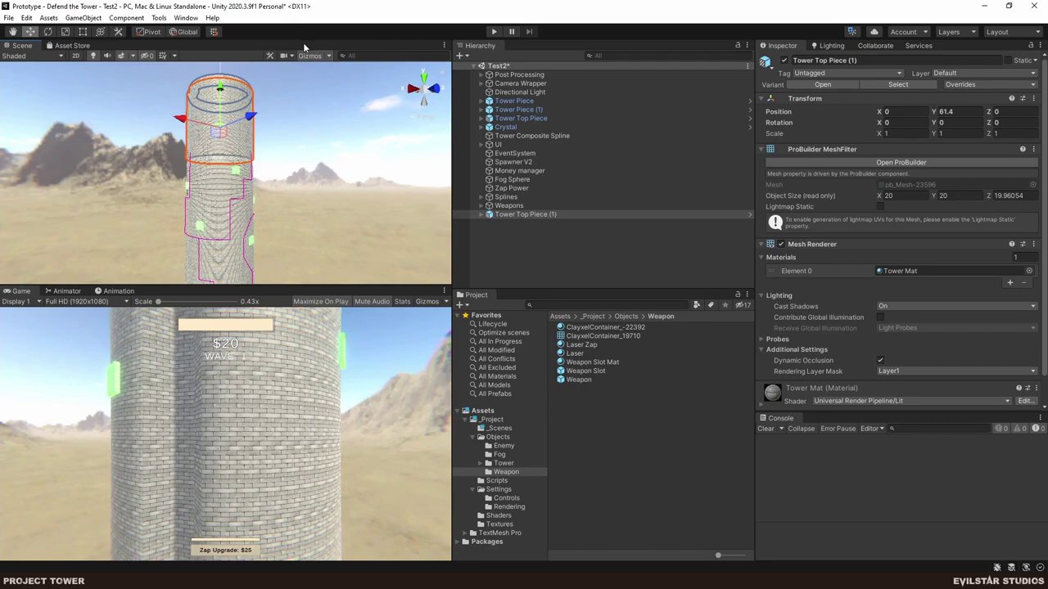
Move the duplicated top piece away from the tower to X -64.1.
middle_click_drag(322, 210, 337, 135)
middle_click_drag(324, 244, 288, 208)
middle_click_drag(301, 168, 246, 237)
left_click_drag(80, 125, 230, 237)
middle_click_drag(231, 237, 294, 175)
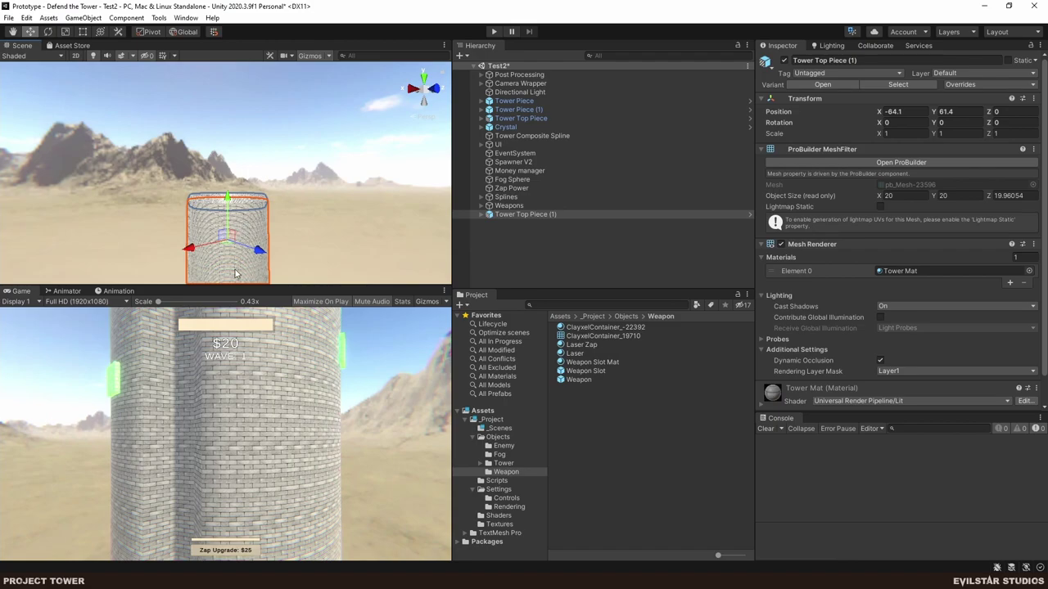
right_click_drag(264, 208, 266, 234)
key("e")
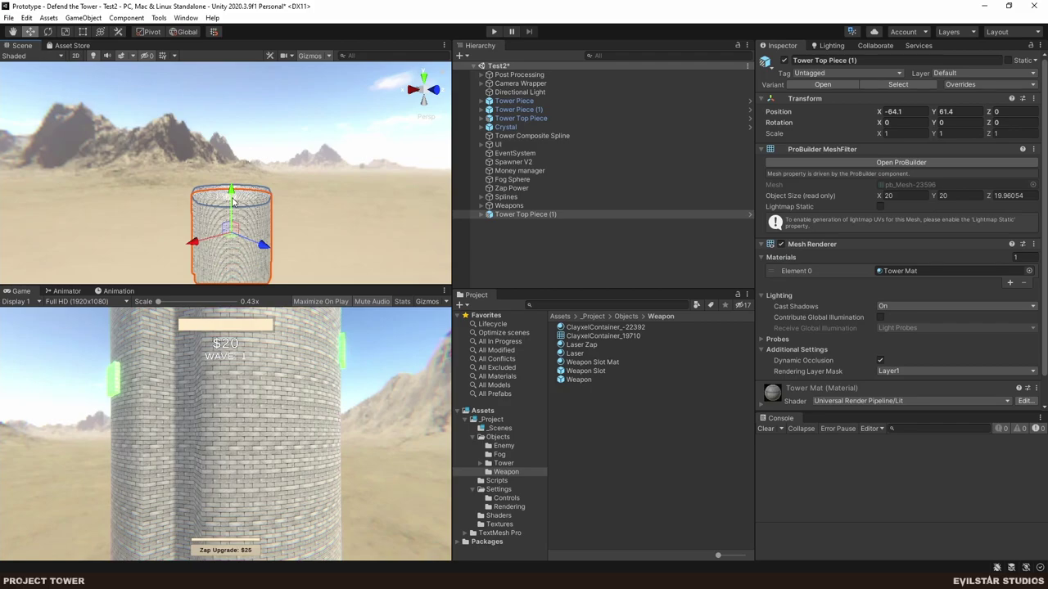
Duplicate the separated top piece and stack the new copy above it at Y 81.2.
key("ctrl+d")
left_click(234, 177)
left_click(239, 222)
left_click(239, 222)
left_click_drag(233, 198, 243, 119)
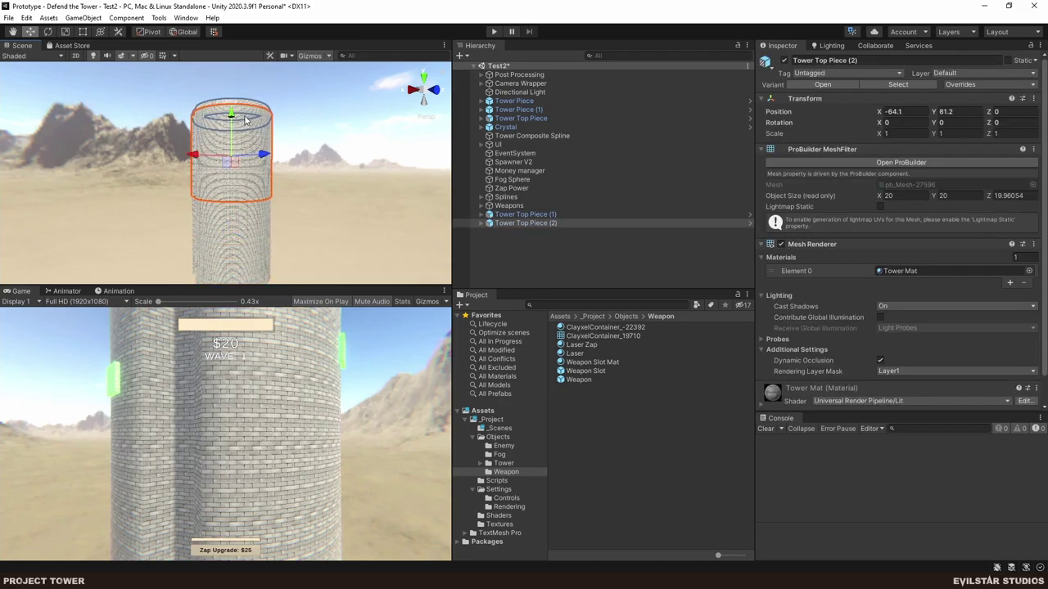
Delete both duplicates, Tower Top Piece (1) and Tower Top Piece (2), from the scene.
left_click(625, 259)
left_click(547, 223)
left_click(545, 216, "shift")
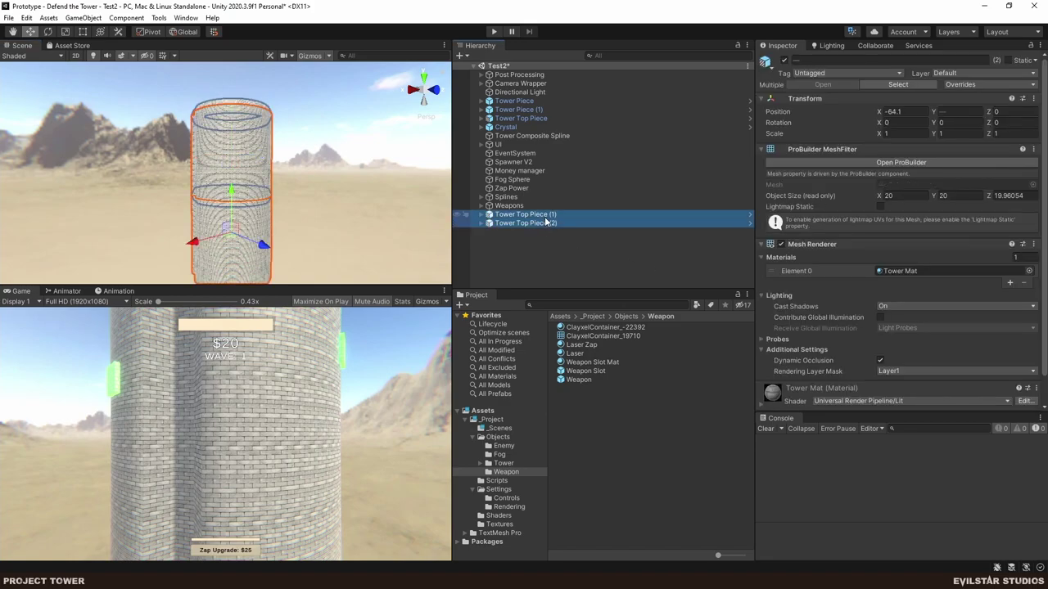
key("Delete")
middle_click_drag(207, 213, 300, 197)
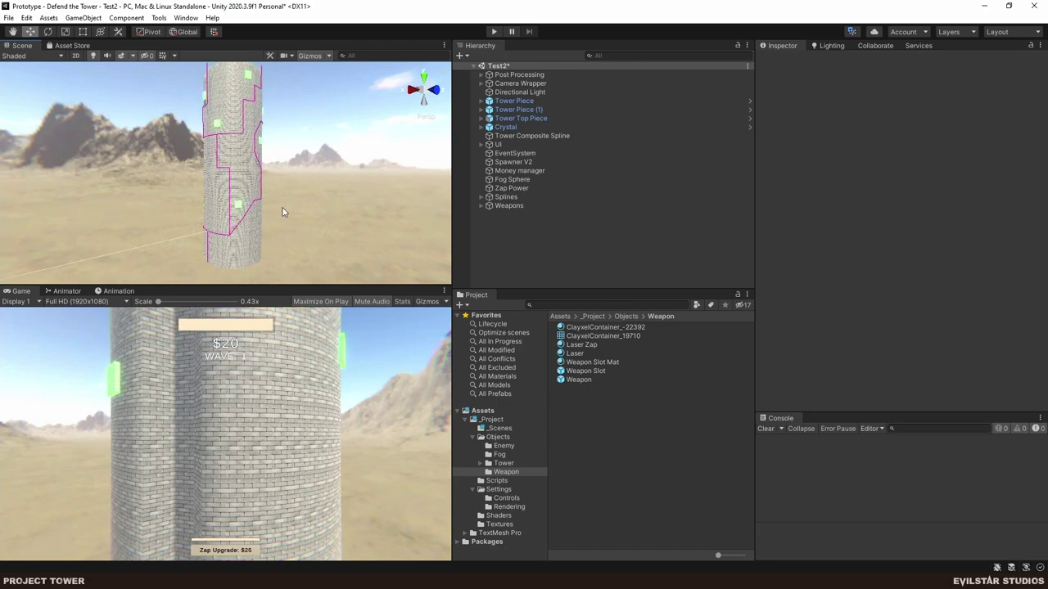
Dismiss the Malwarebytes update notification without installing.
left_click(611, 257)
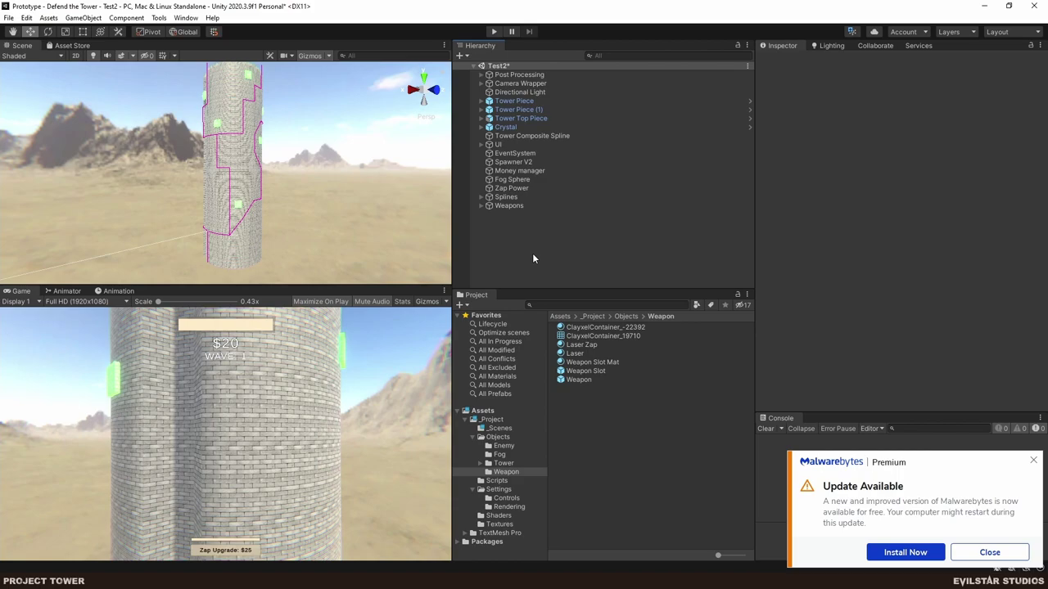
left_click(985, 551)
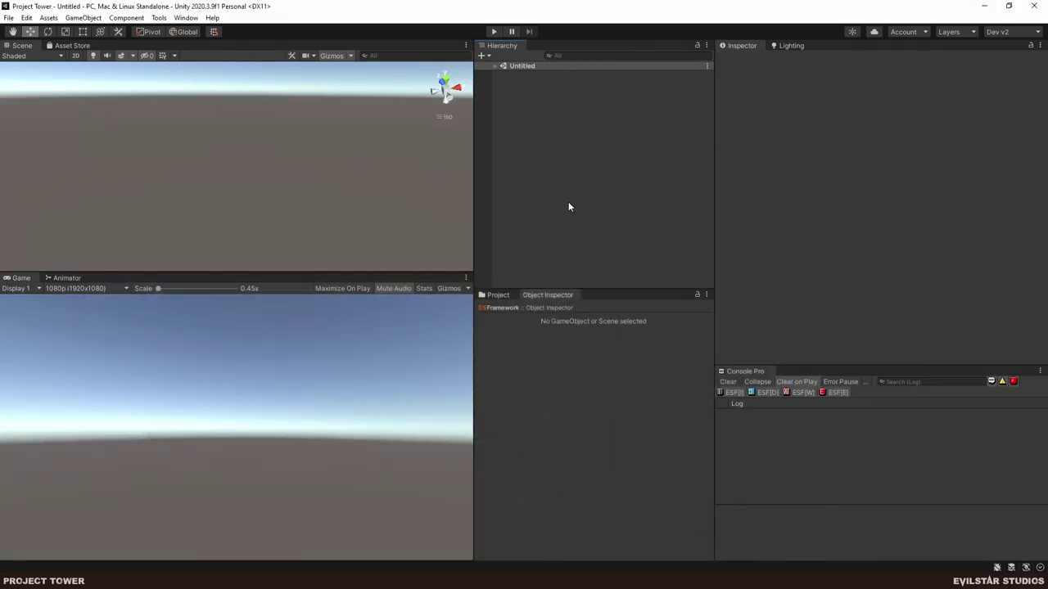
Show the Project Tower assets and add a 3D cylinder to the untitled scene.
left_click(495, 296)
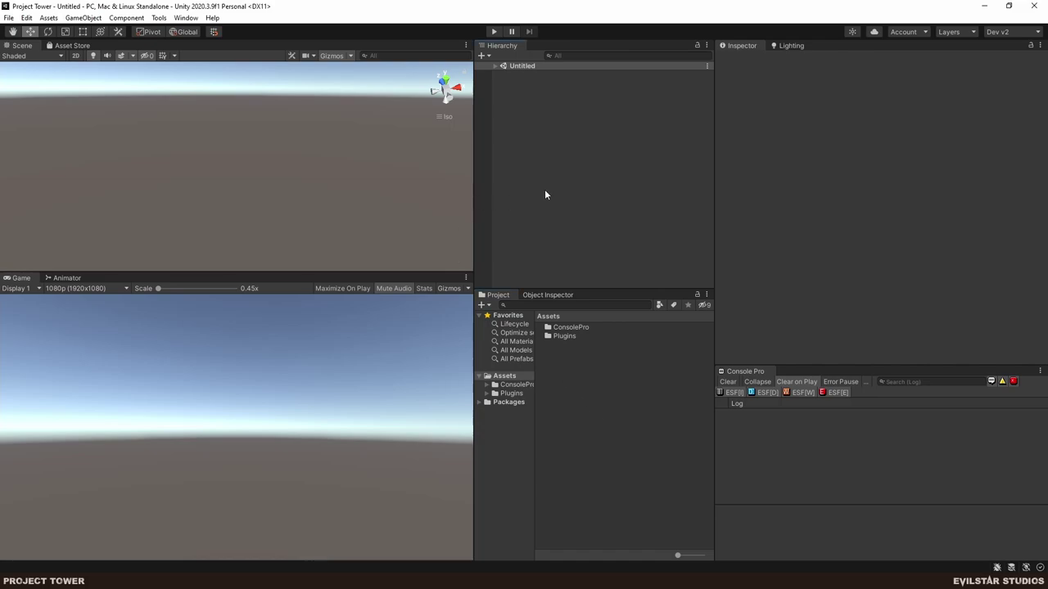
right_click(529, 109)
mouse_move(622, 264)
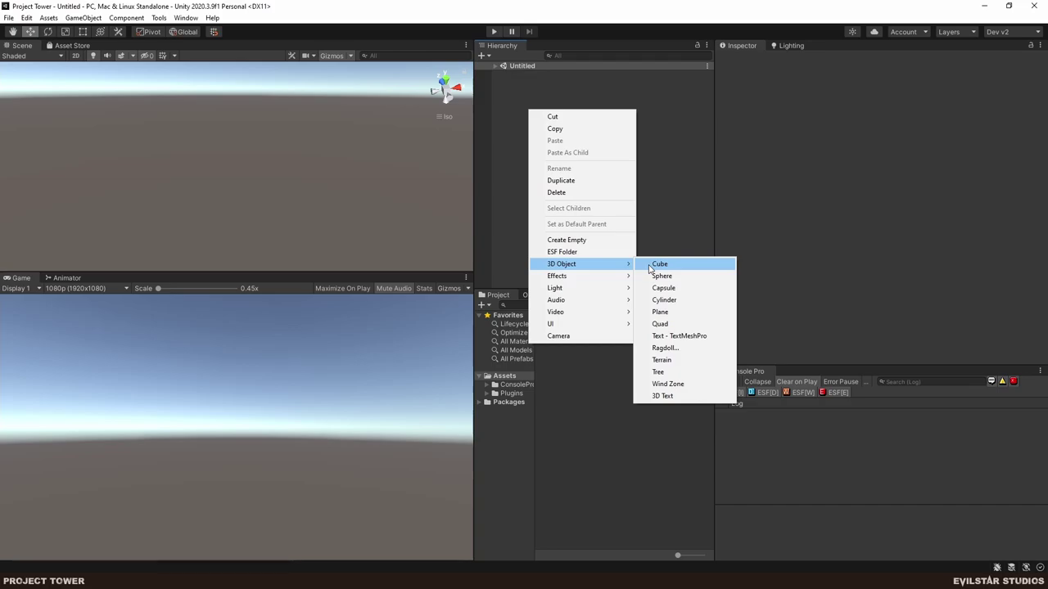
left_click(678, 300)
key("Return")
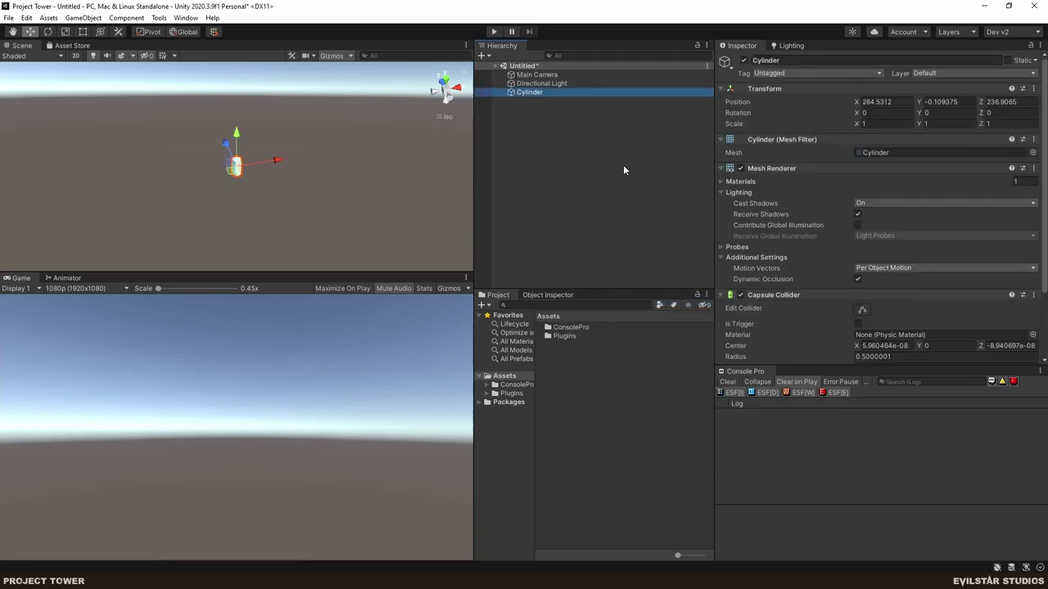
Place the cylinder at the world origin with position X 0, Y 0, Z 0 and frame it in the Scene view.
left_click(879, 101)
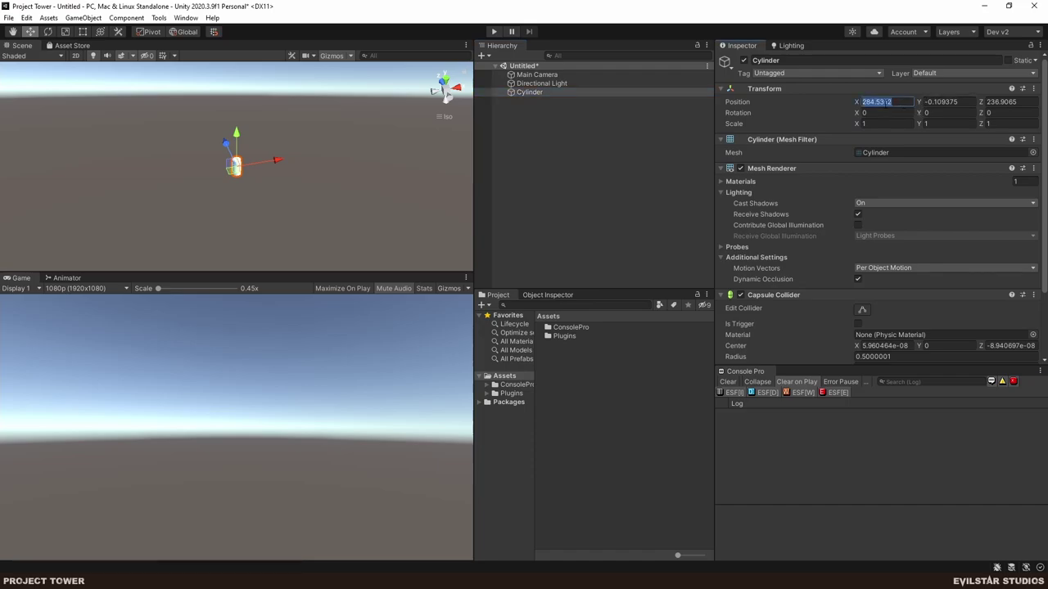
type("0")
left_click(956, 101)
type("0")
key("Tab")
type("0")
double_click(533, 91)
Set the cylinder's scale to X 20, Y 5, Z 20.
left_click(880, 124)
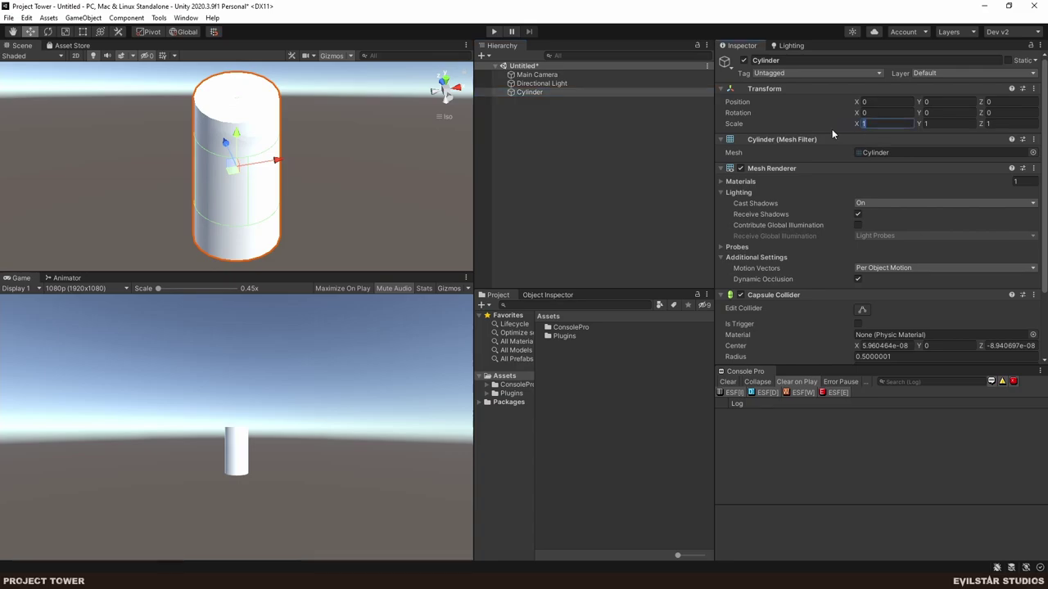
type("20")
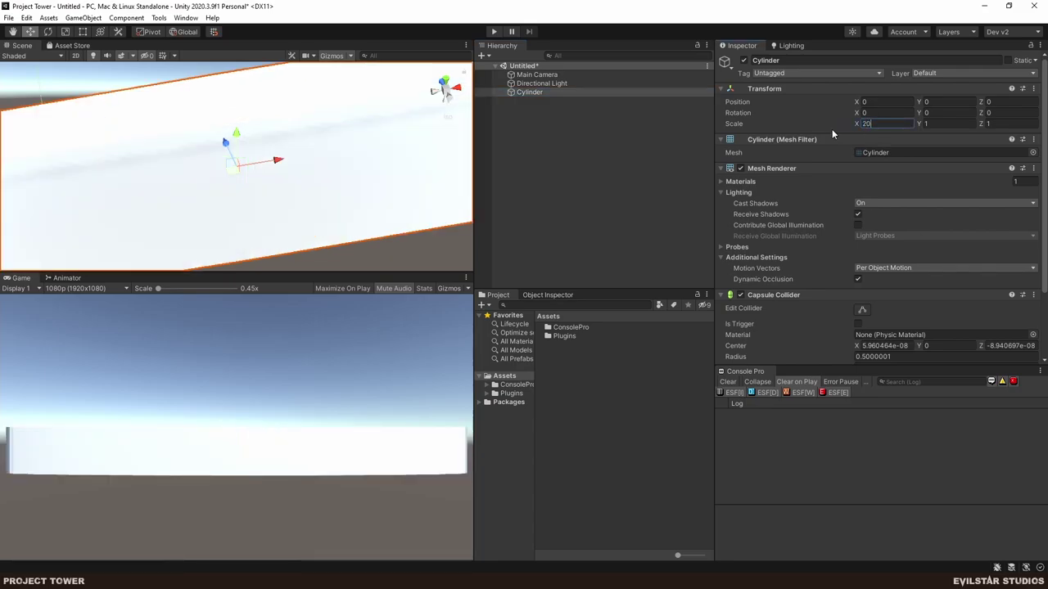
key("Tab")
type("20")
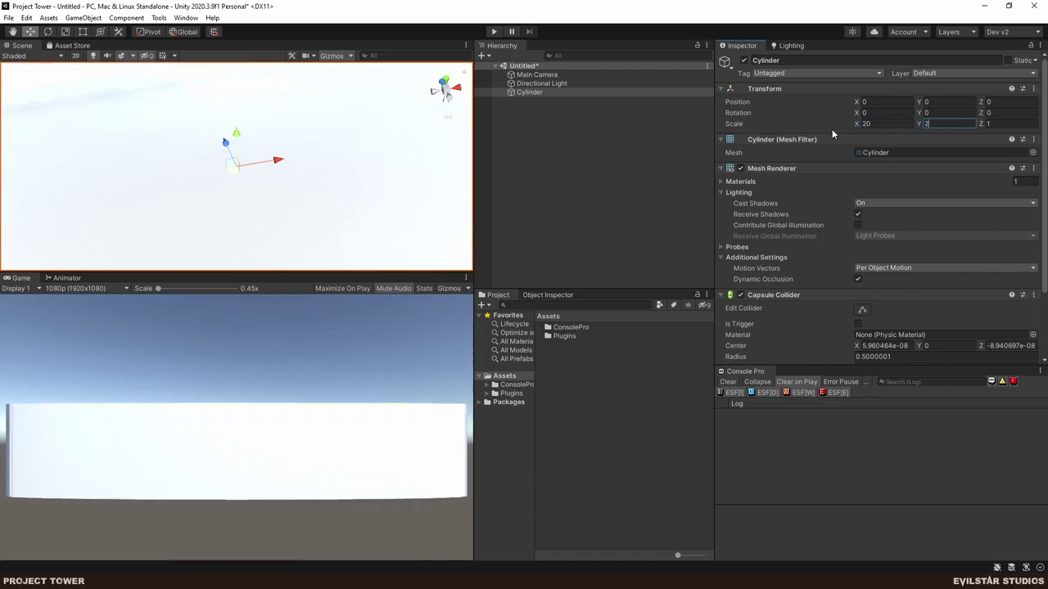
key("Tab")
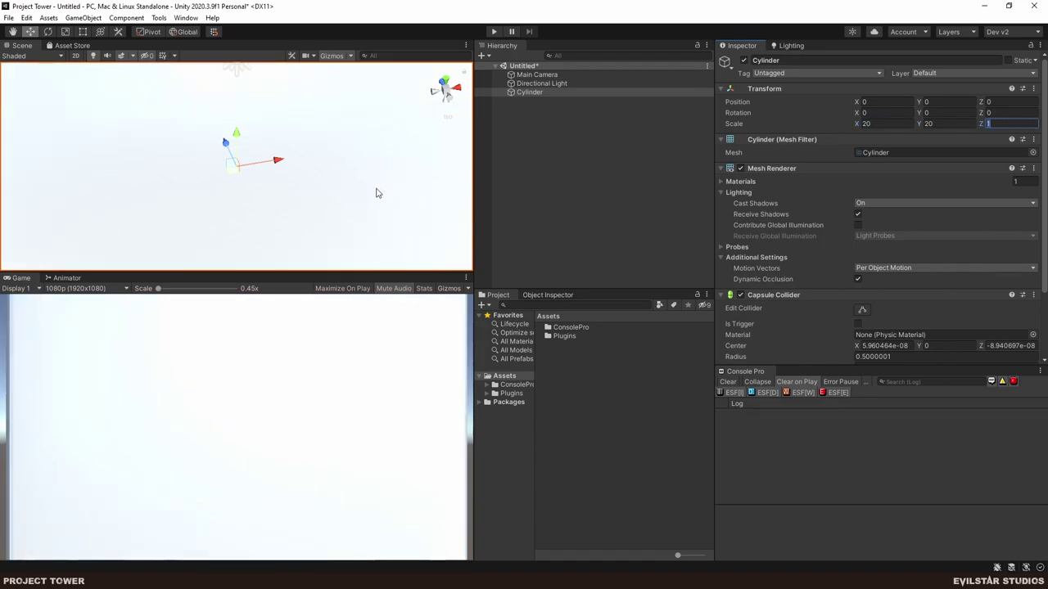
scroll(332, 172, "down", 5)
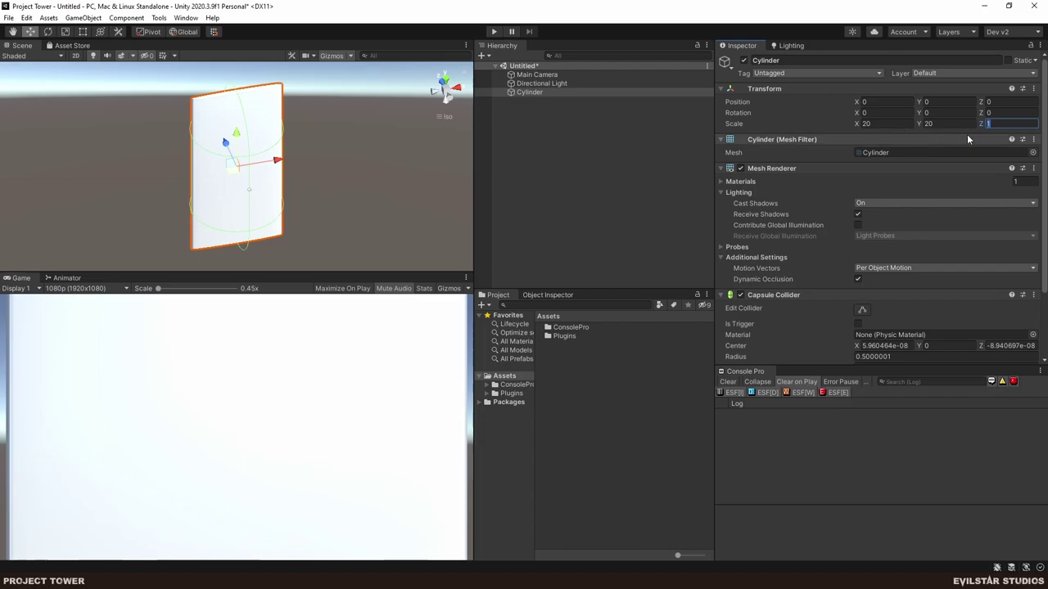
type("20")
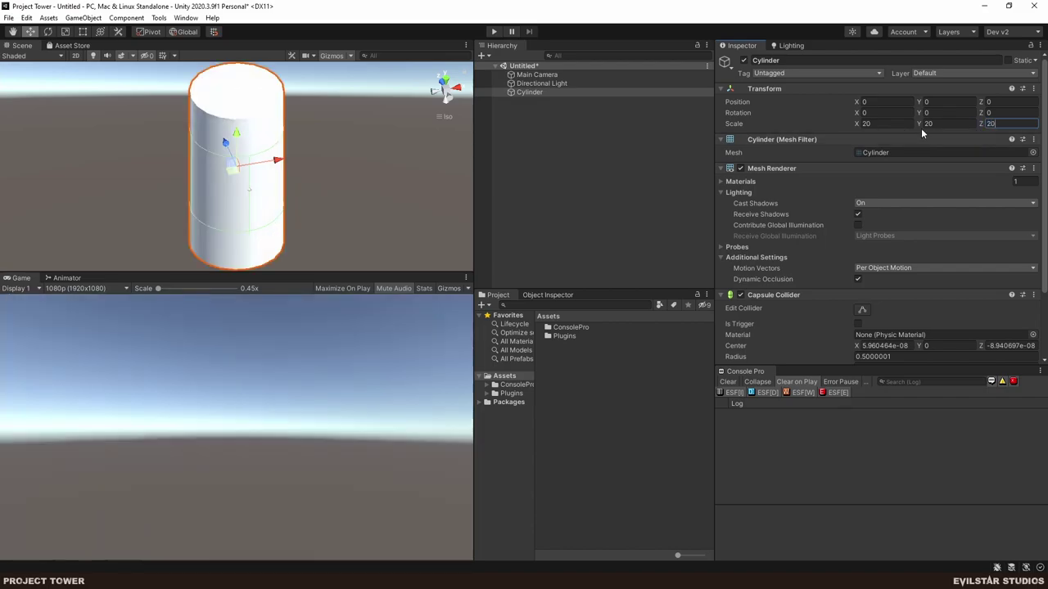
left_click(932, 124)
type("5")
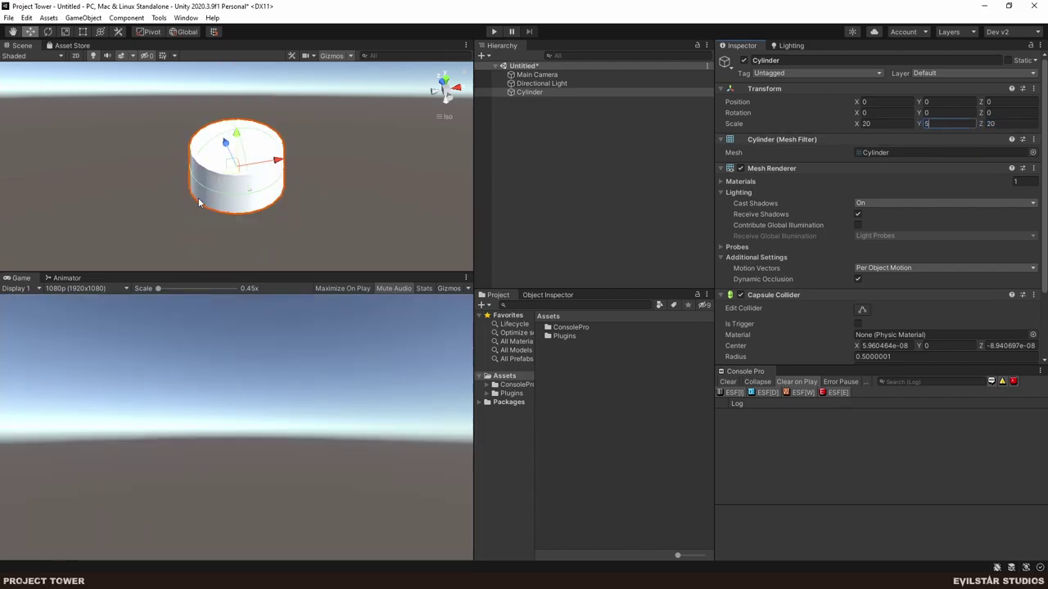
Set the cylinder's Y scale to 10 and check its proportions from the side and slightly above.
left_click(589, 159)
scroll(286, 227, "up", 3)
left_click_drag(285, 225, 278, 128, "alt")
left_click(530, 91)
left_click(937, 123)
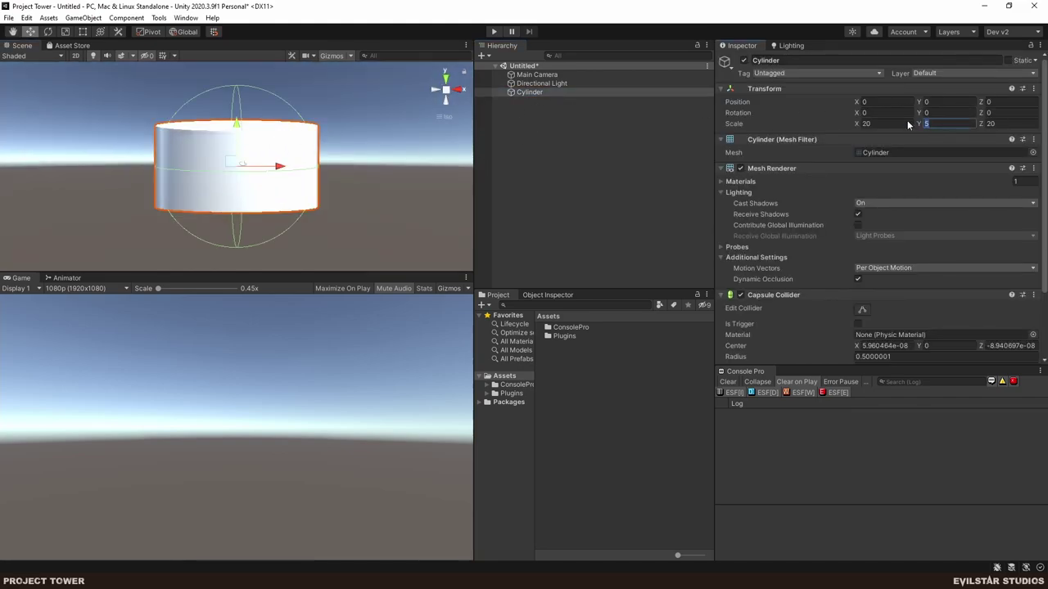
type("10")
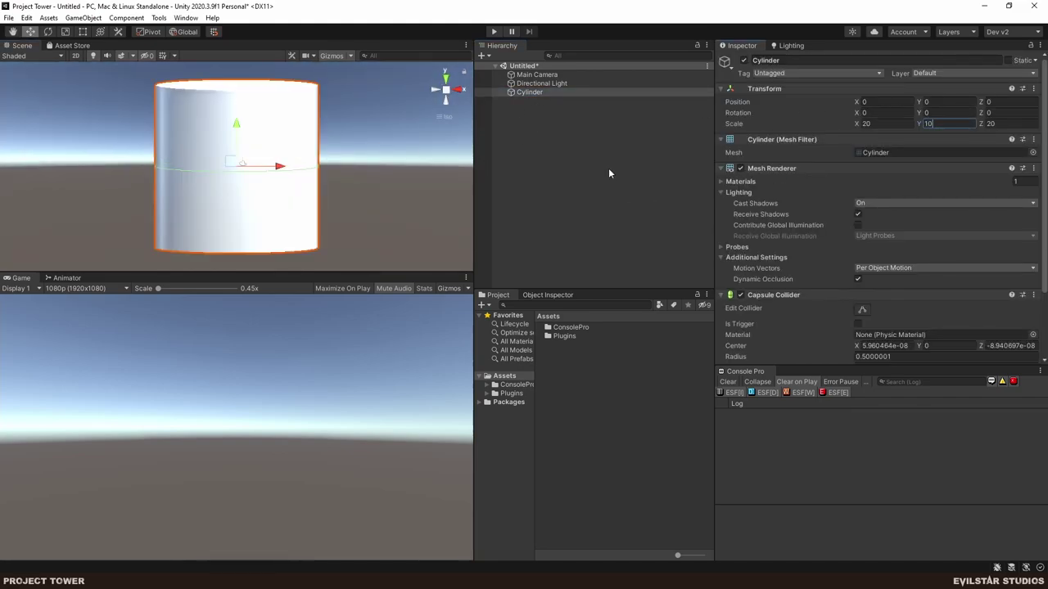
left_click(513, 154)
left_click_drag(302, 153, 362, 182, "alt")
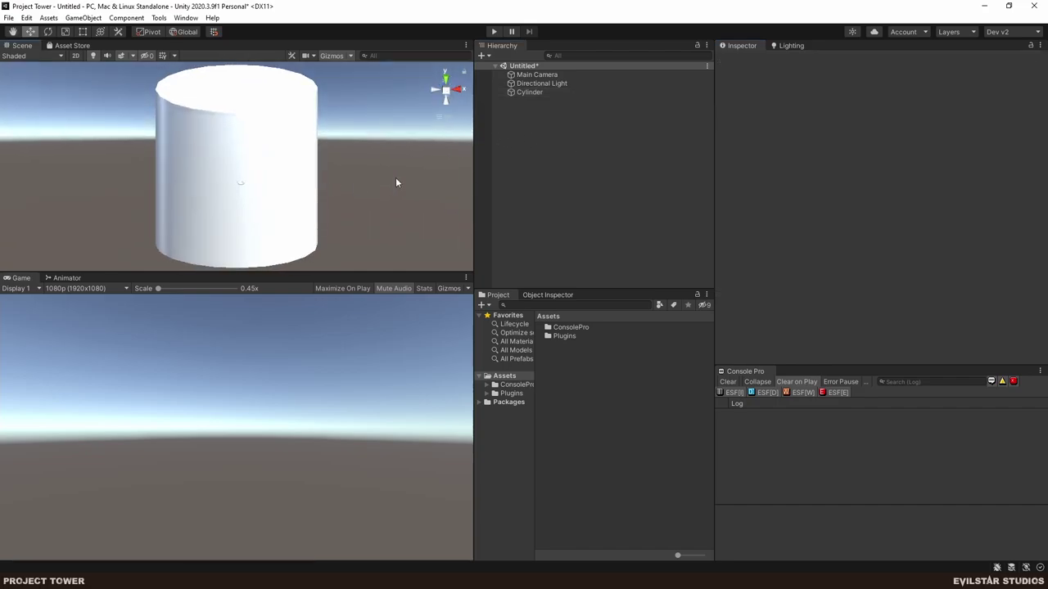
Select the cylinder, enlarge the Scene view by shrinking the Game view, and angle the camera to show its side and top.
left_click(532, 92)
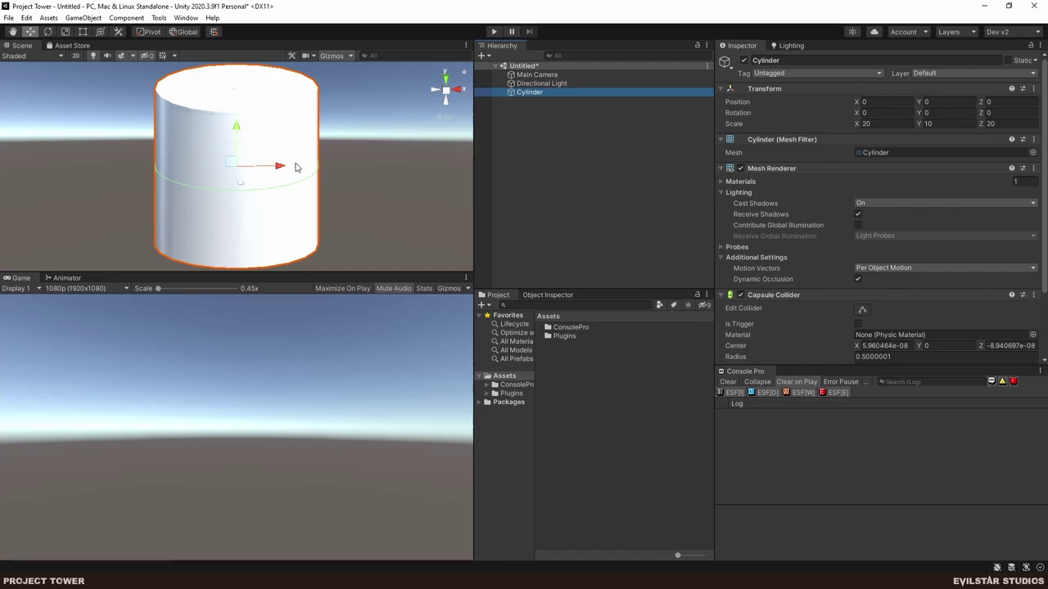
left_click_drag(364, 273, 344, 503)
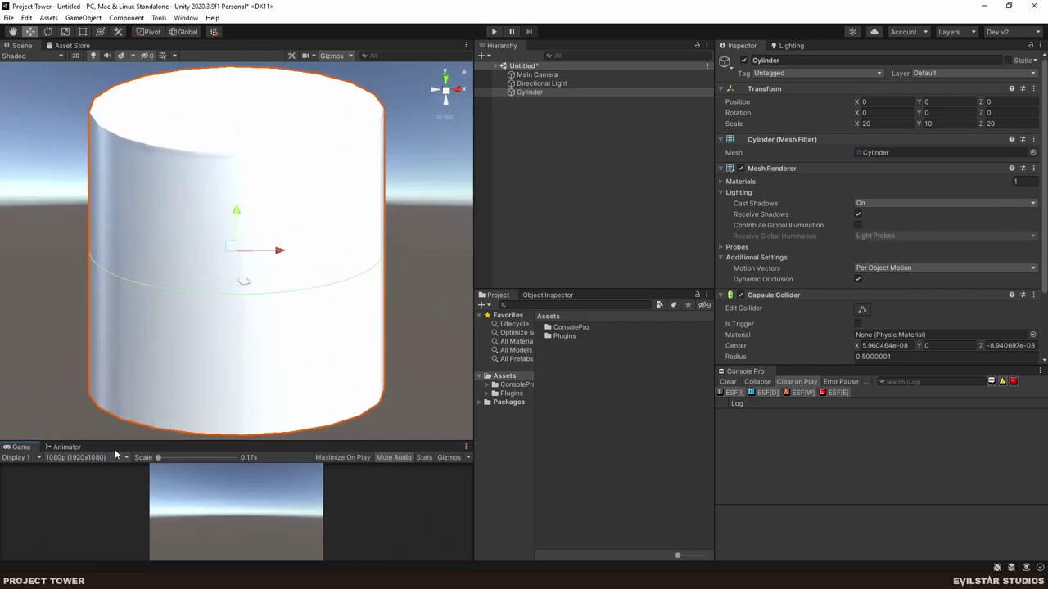
left_click_drag(226, 285, 214, 245, "alt")
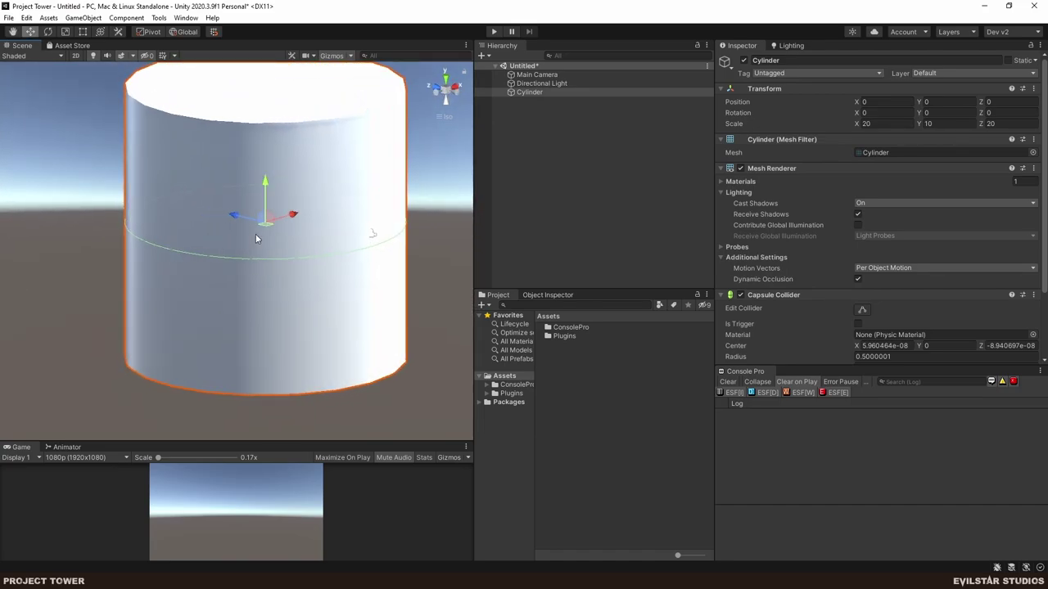
Capture a snip of the cylinder in the Scene view and open it maximized in Snip & Sketch for markup.
key("super")
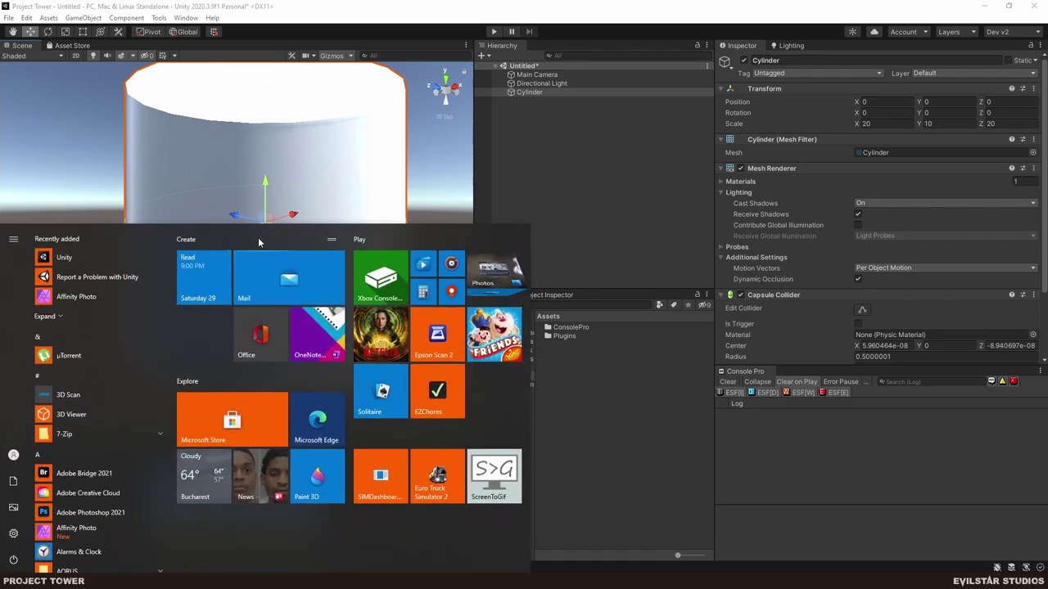
key("super+shift+s")
key("Escape")
left_click(225, 108)
key("super+shift+s")
left_click_drag(54, 50, 512, 408)
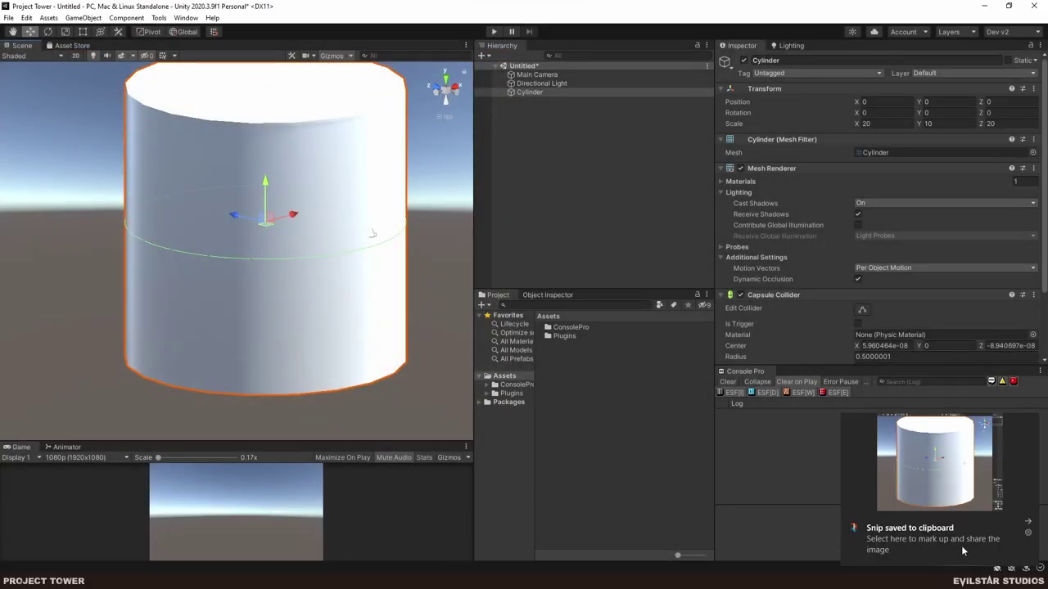
left_click(896, 469)
mouse_move(154, 48)
left_mouse_down()
mouse_move(250, 37)
mouse_move(207, 18)
left_mouse_up()
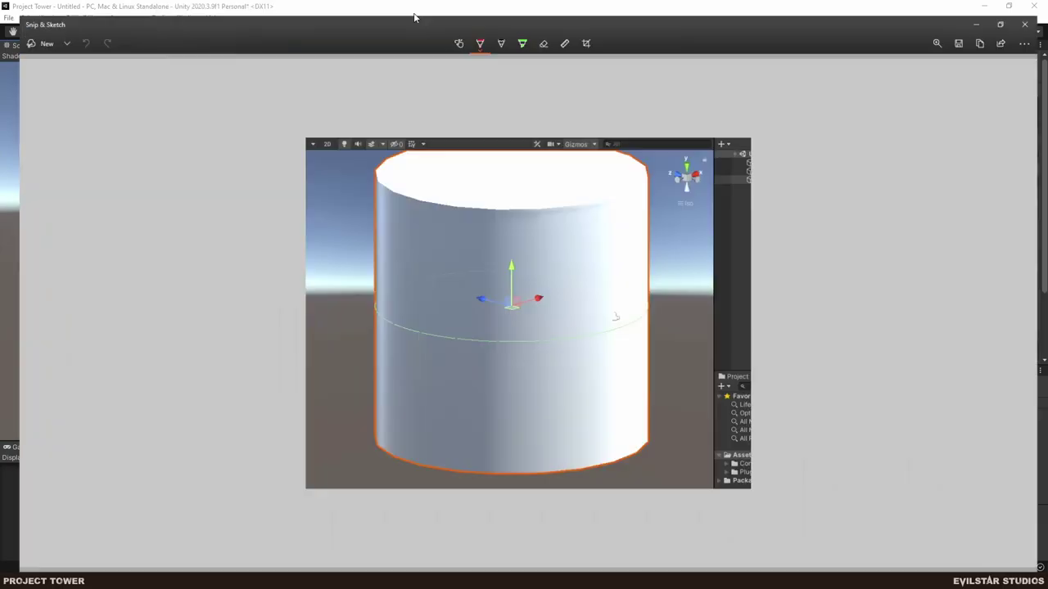
left_click(415, 12)
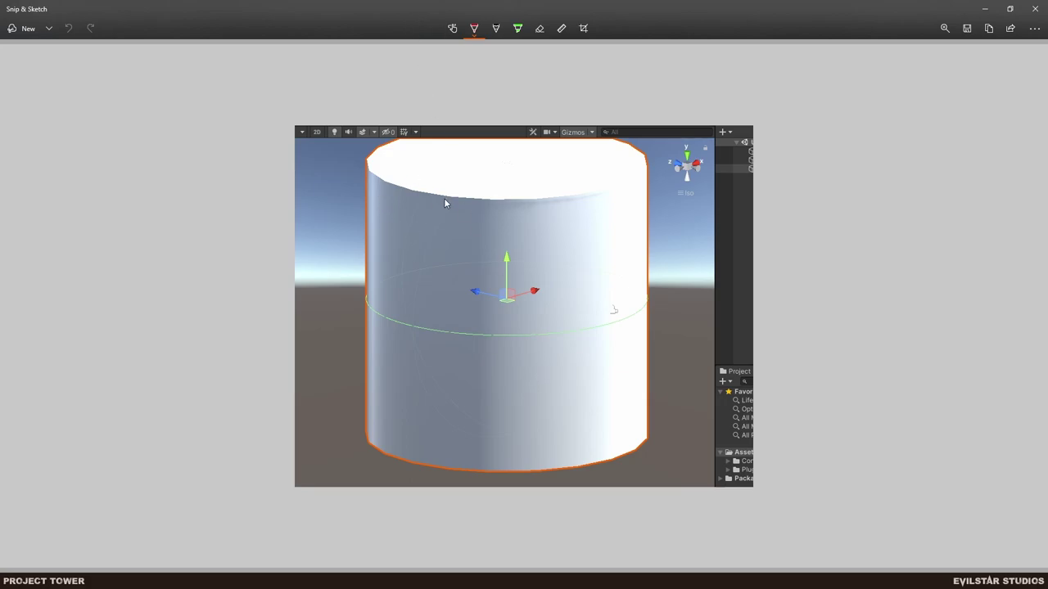
Draw a red path from the cylinder's top edge down to its base, with a second branch rising to the upper right edge.
mouse_move(447, 195)
left_mouse_down()
mouse_move(444, 307)
mouse_move(507, 355)
mouse_move(509, 470)
left_mouse_up()
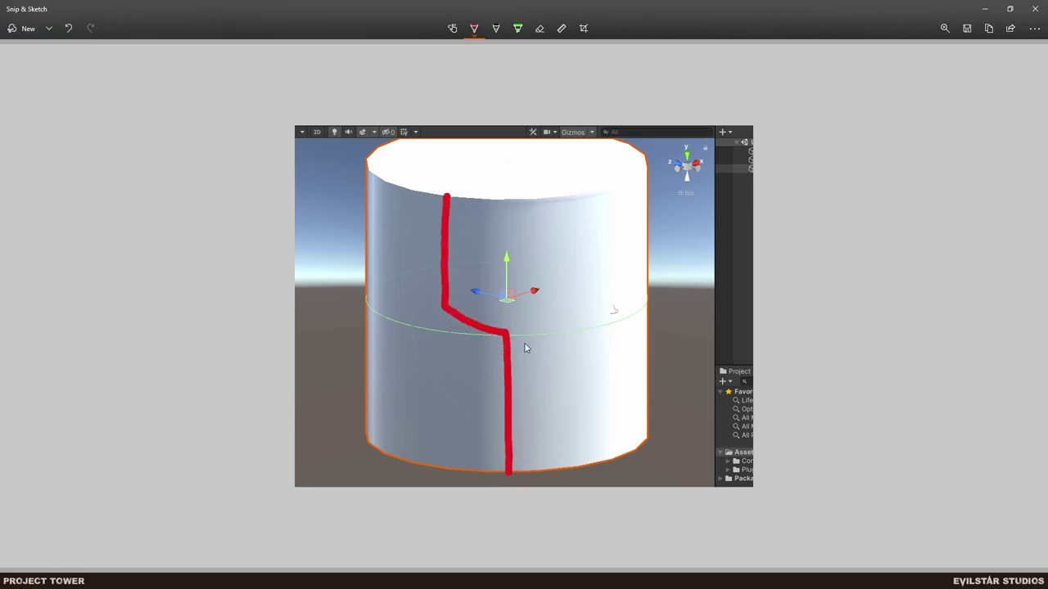
left_click_drag(512, 376, 650, 369)
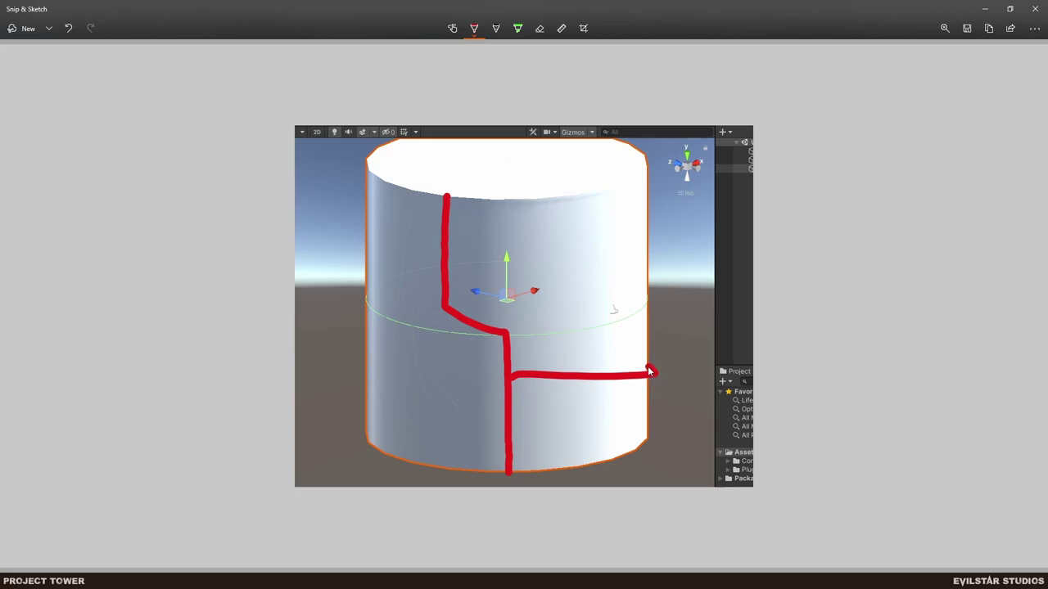
key("ctrl+z")
mouse_move(508, 386)
left_mouse_down()
mouse_move(589, 333)
mouse_move(589, 277)
mouse_move(632, 180)
left_mouse_up()
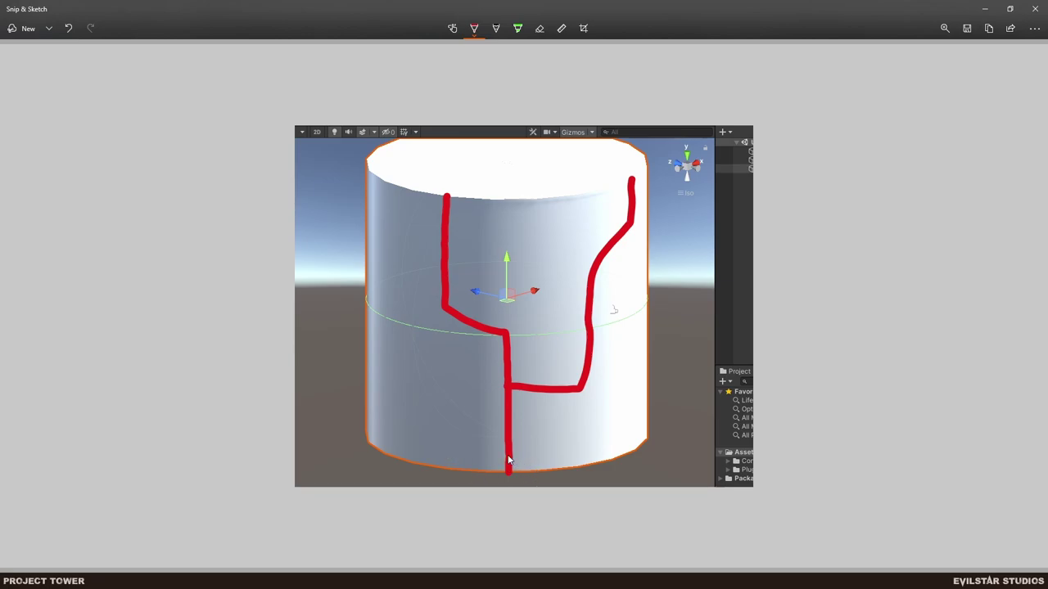
Circle the path's end at the cylinder's base and both branch ends at its top edge in red.
mouse_move(504, 456)
left_mouse_down()
mouse_move(543, 464)
mouse_move(501, 458)
left_mouse_up()
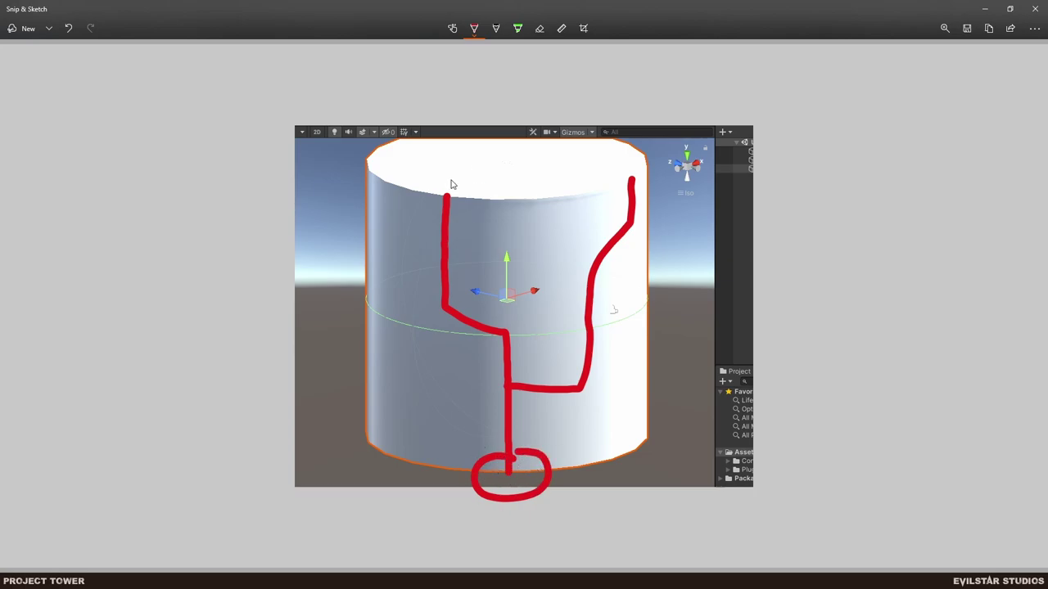
mouse_move(447, 189)
left_mouse_down()
mouse_move(440, 180)
mouse_move(451, 190)
left_mouse_up()
mouse_move(632, 177)
left_mouse_down()
mouse_move(623, 163)
mouse_move(618, 172)
left_mouse_up()
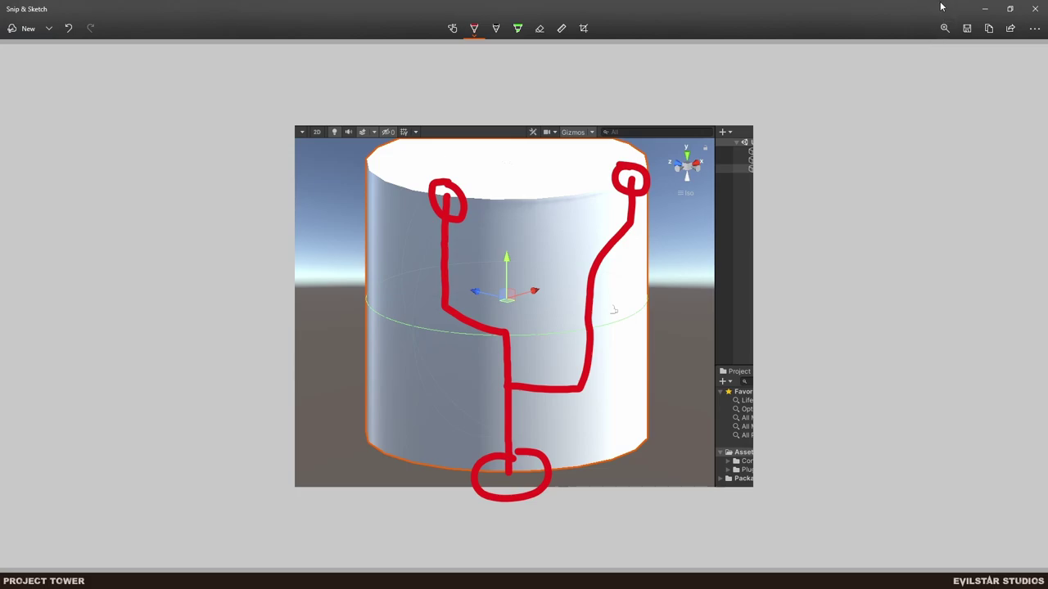
Minimize the annotated snip in Snip & Sketch and return to the Unity scene with the cylinder deselected.
left_click(982, 9)
left_click(613, 188)
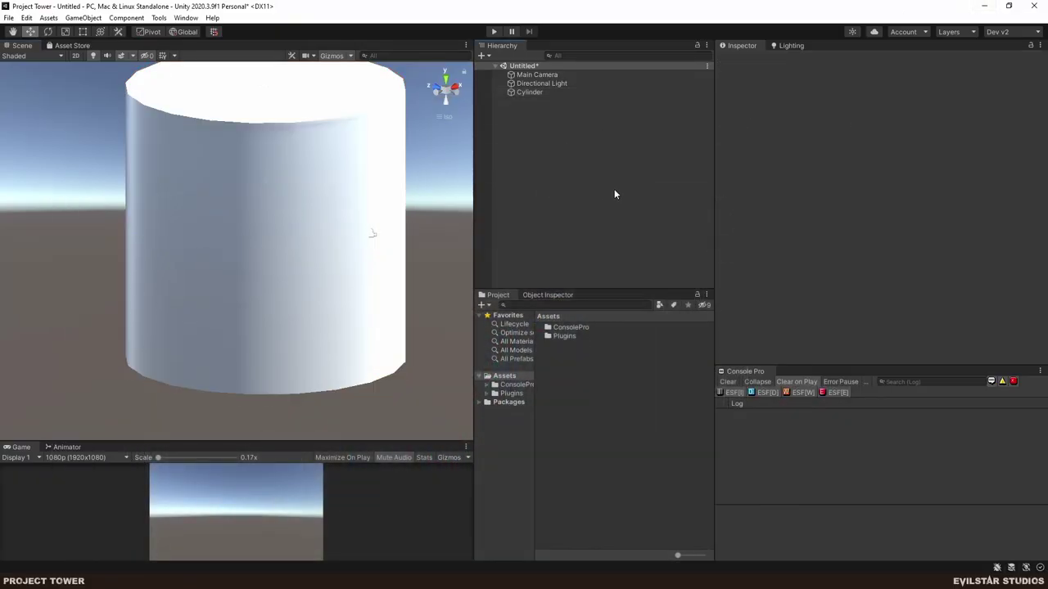
left_click(540, 92)
left_click(555, 169)
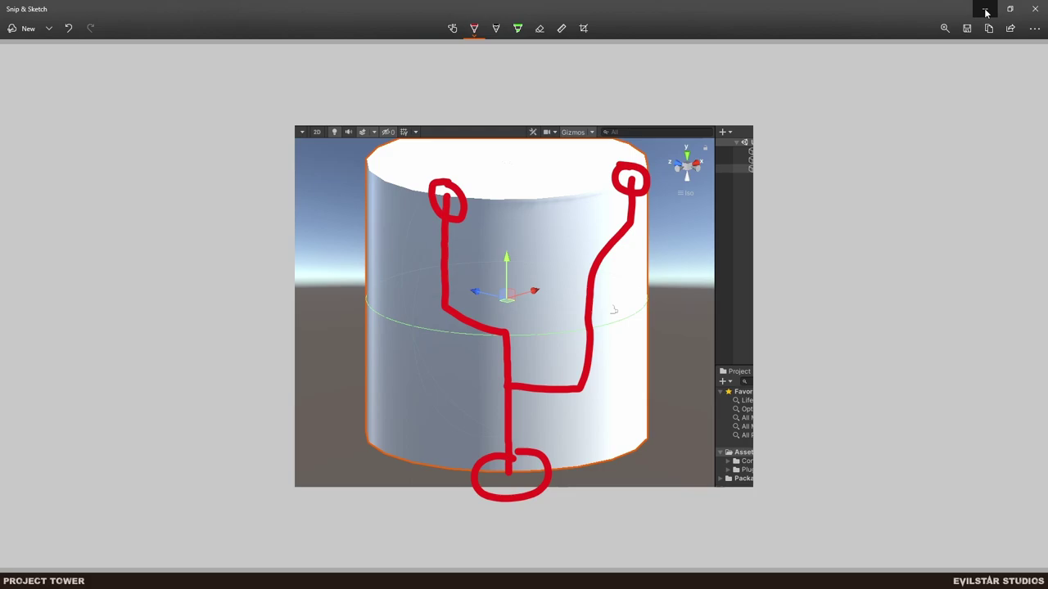
left_click(986, 12)
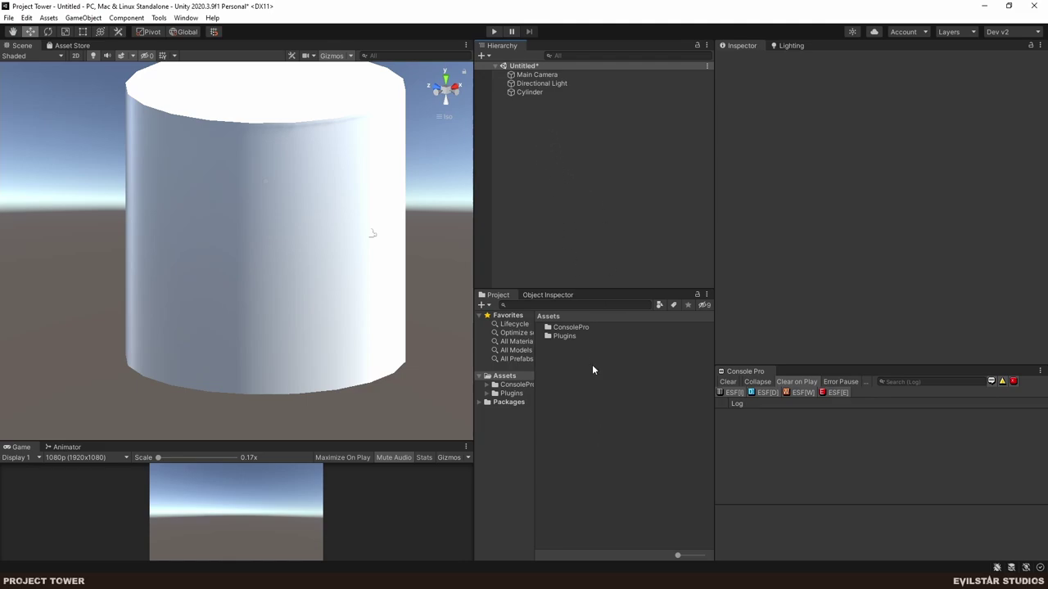
Open the project's C# solution in Rider and select the Assets folder in its explorer.
left_click(47, 19)
left_click(78, 293)
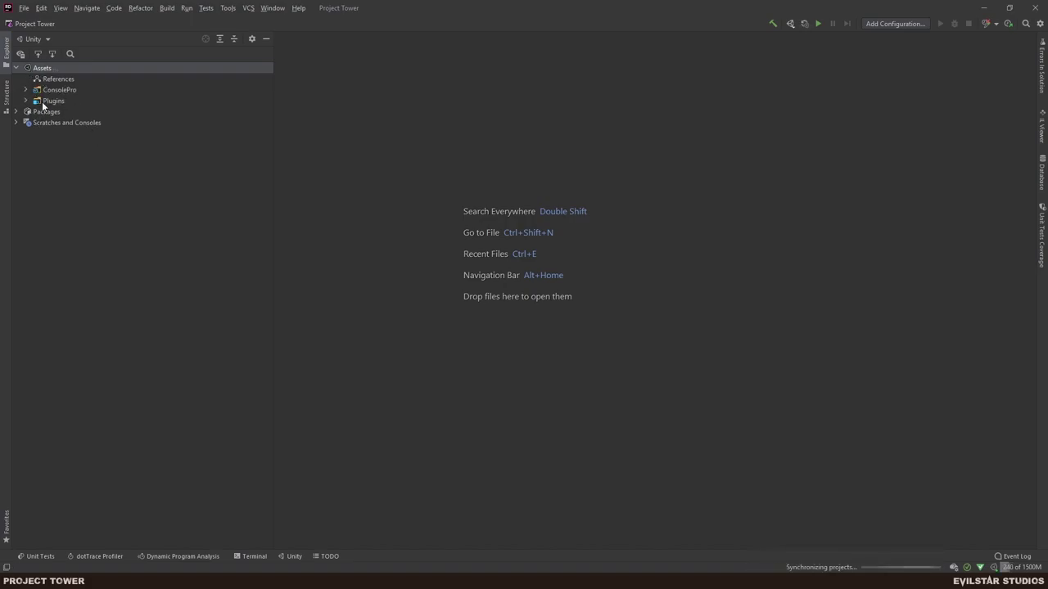
right_click(48, 68)
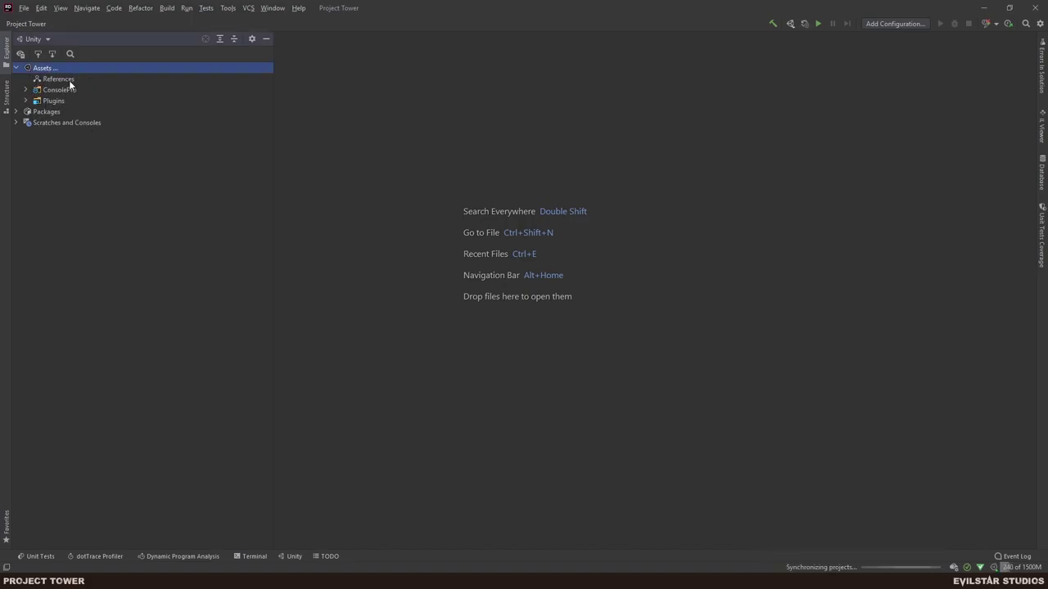
mouse_move(74, 186)
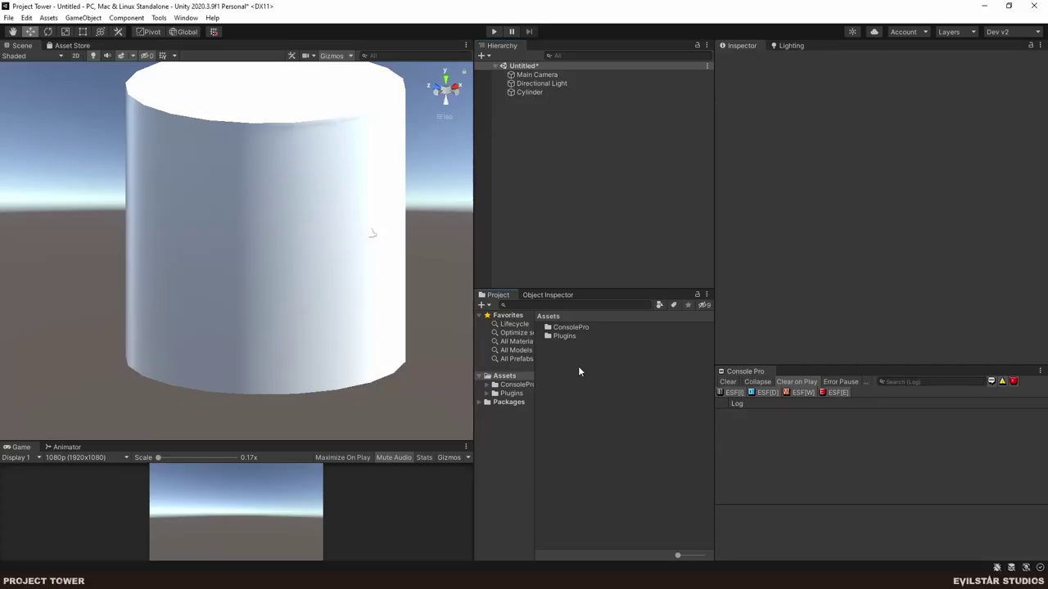
Switch back to Unity and create a folder named _Project in Assets.
right_click(582, 352)
mouse_move(695, 69)
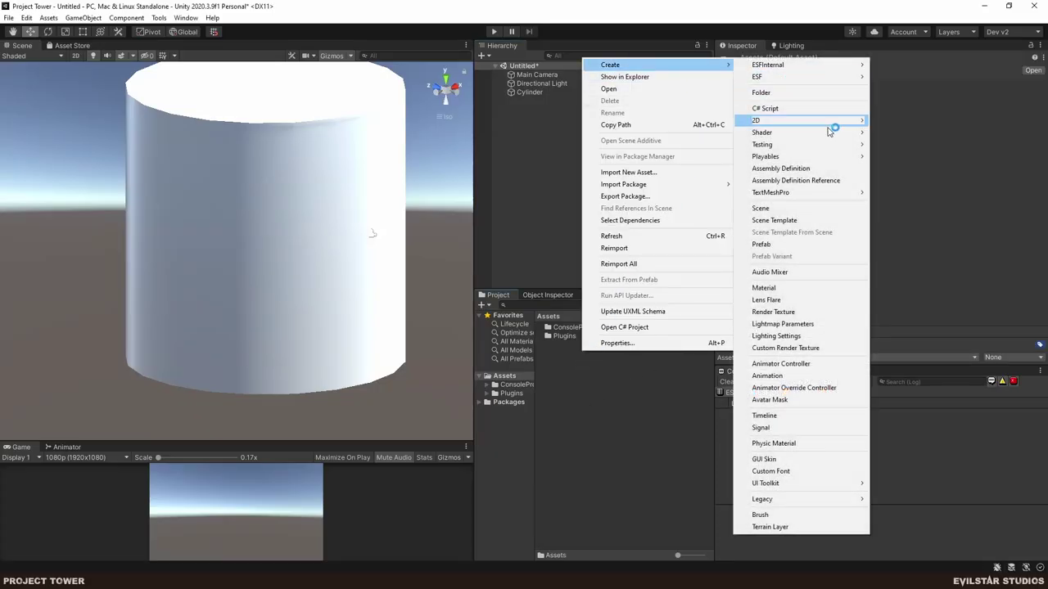
left_click(787, 96)
type("_prf")
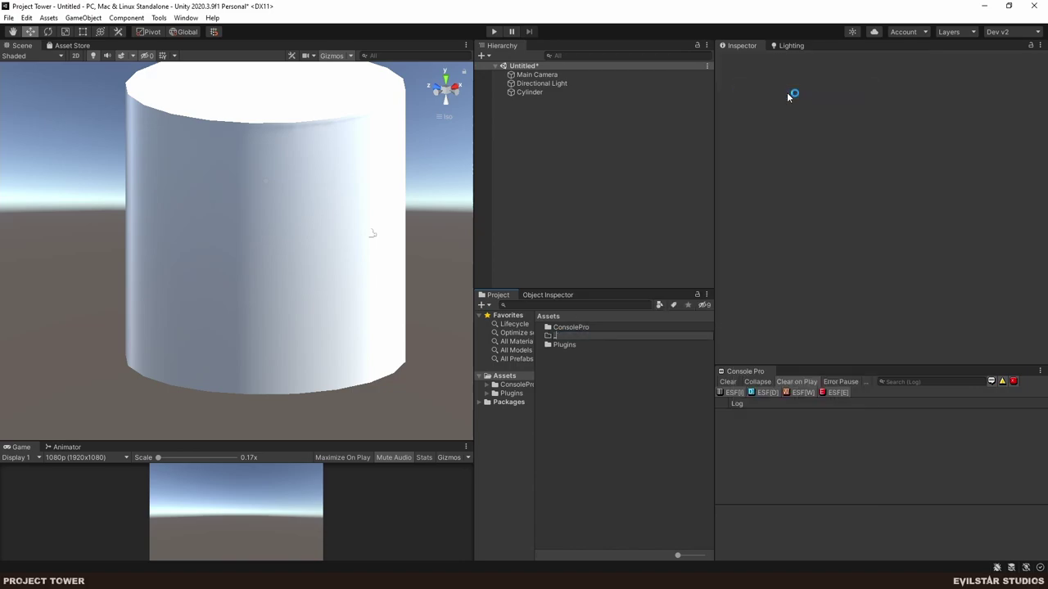
key("BackSpace")
key("BackSpace")
type("ROJECT")
key("BackSpace")
key("BackSpace")
key("BackSpace")
key("BackSpace")
key("BackSpace")
key("BackSpace")
key("BackSpace")
type("Project")
key("Return")
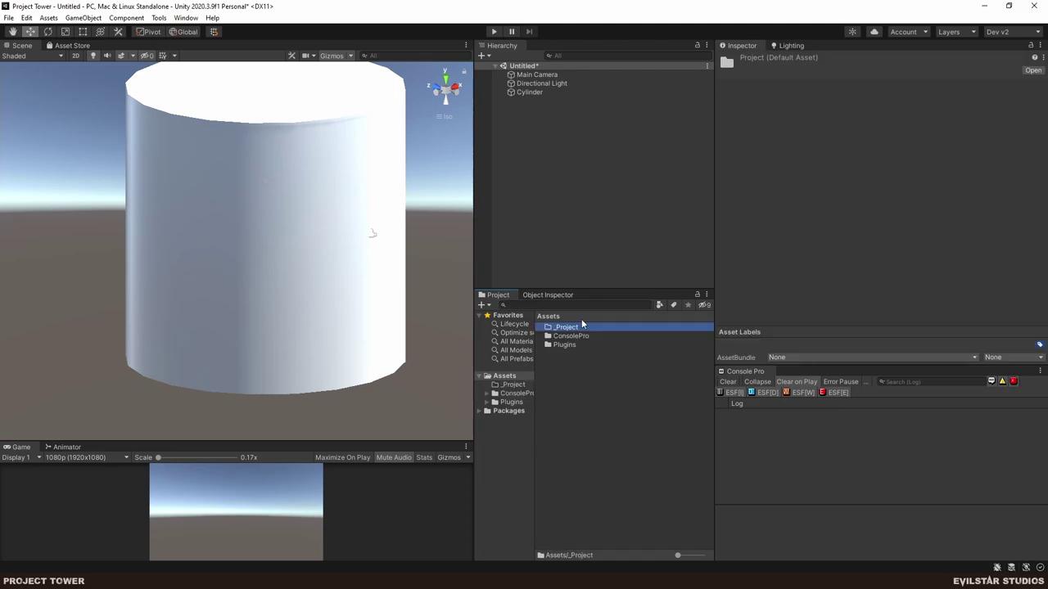
Create a folder named Scripts inside the _Project folder.
double_click(562, 327)
right_click(584, 386)
mouse_move(657, 98)
left_click(796, 126)
type("Scripts")
key("Return")
left_click(622, 367)
Switch to Rider and create a directory named Splines inside the Scripts folder of _Project.
key("alt+Tab")
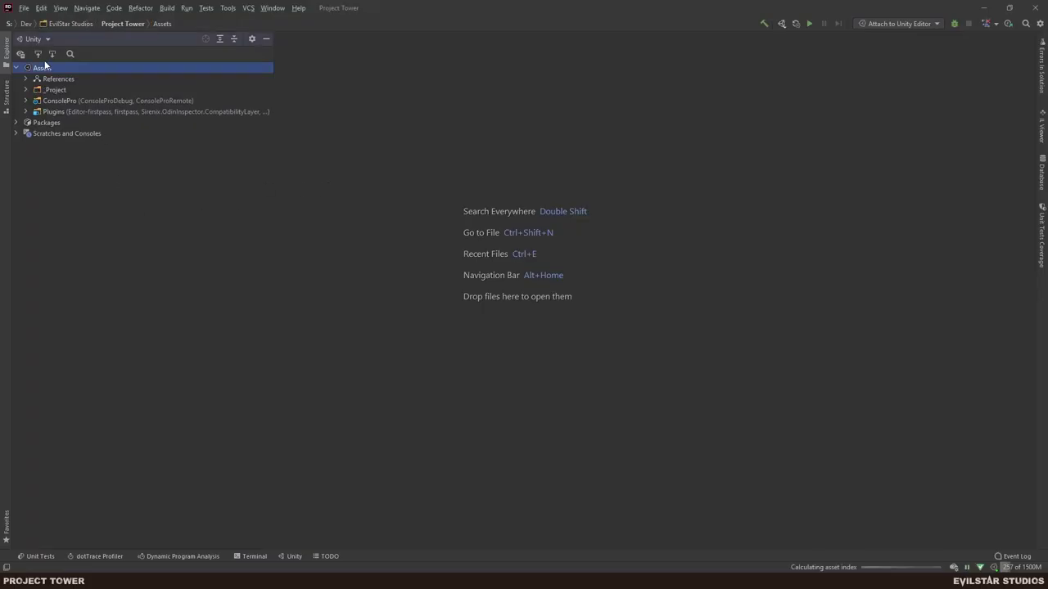
left_click(27, 90)
left_click(63, 101)
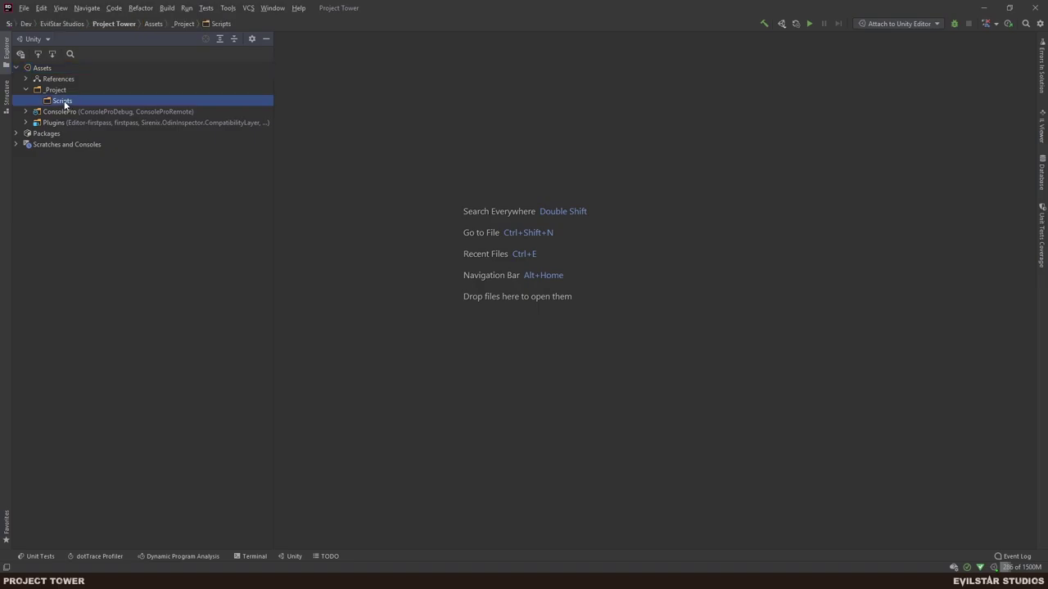
right_click(65, 105)
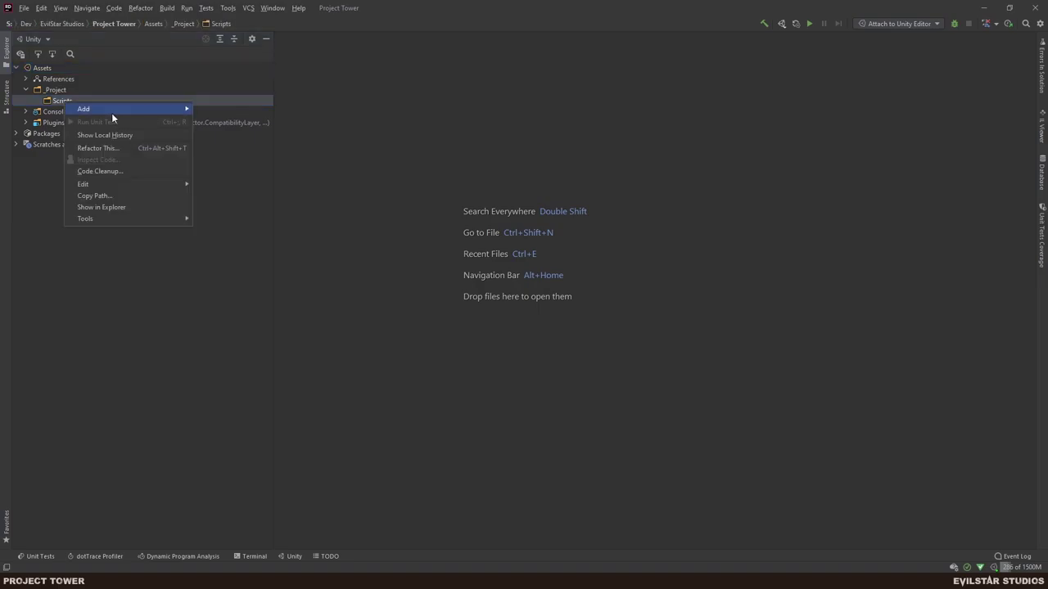
mouse_move(112, 111)
left_click(57, 236)
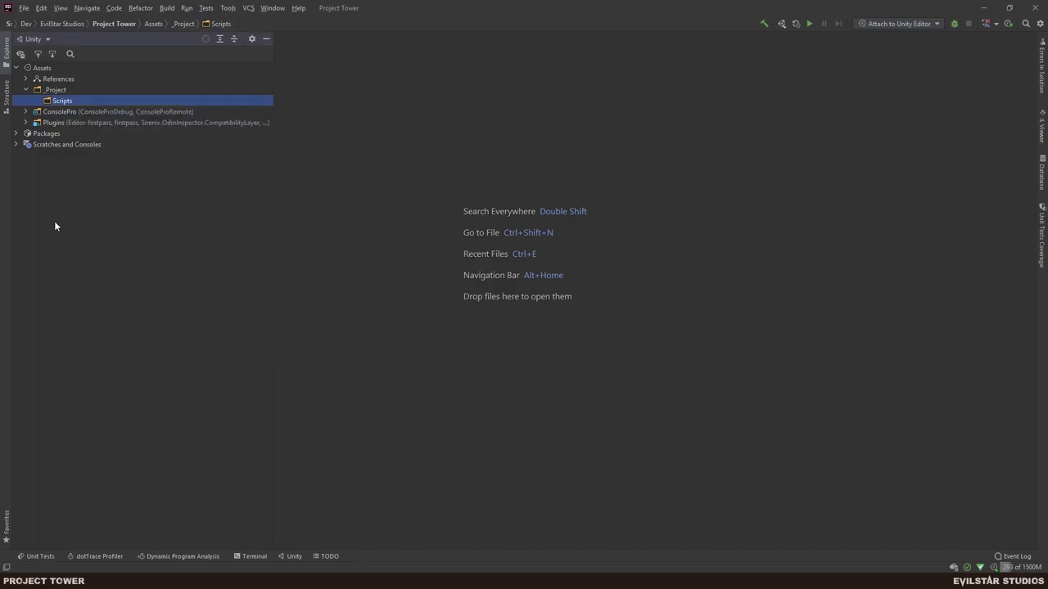
right_click(64, 102)
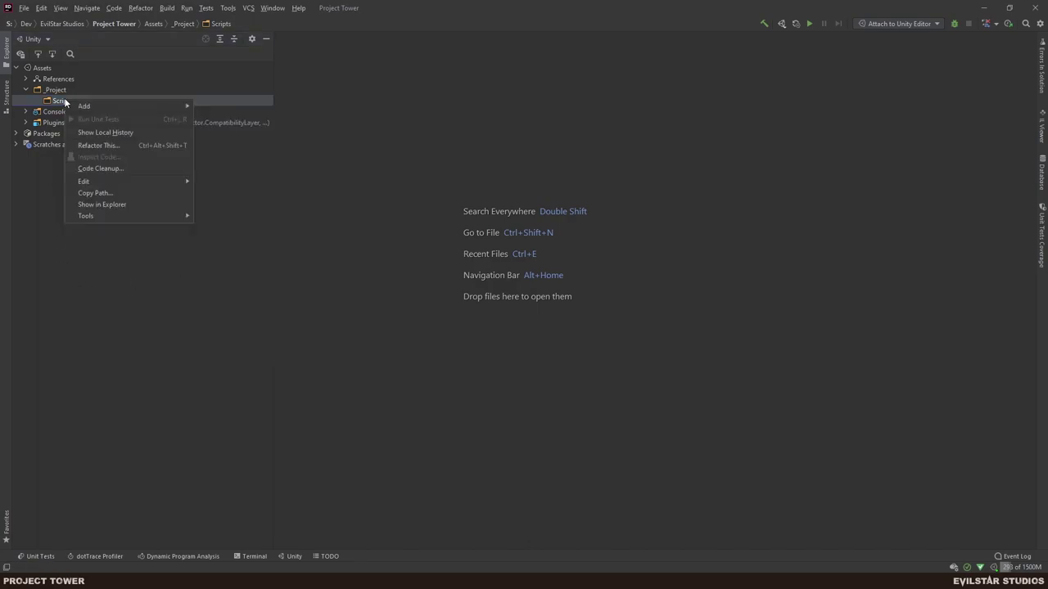
mouse_move(112, 105)
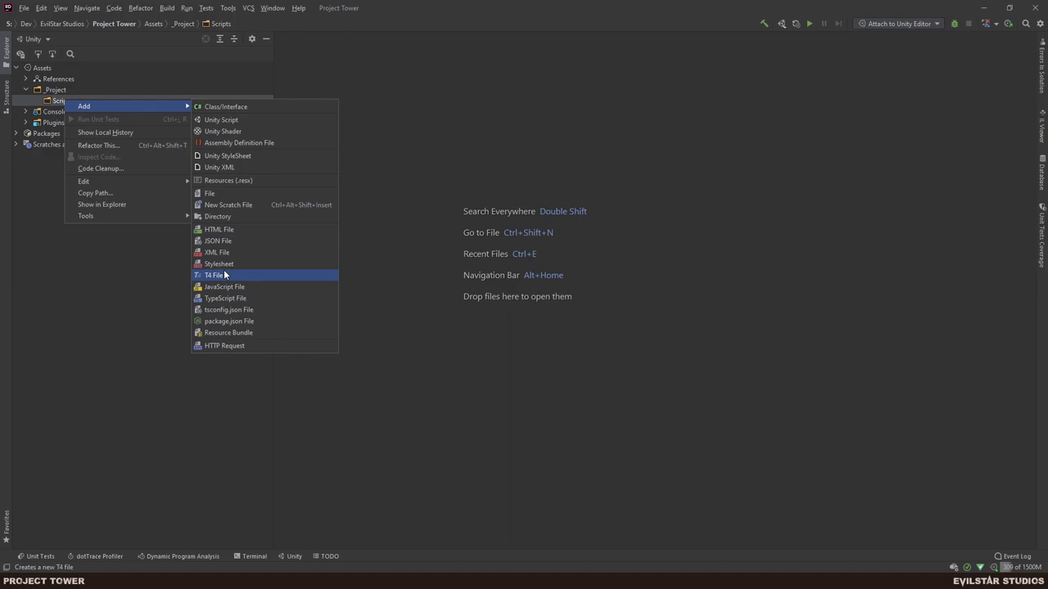
left_click(229, 217)
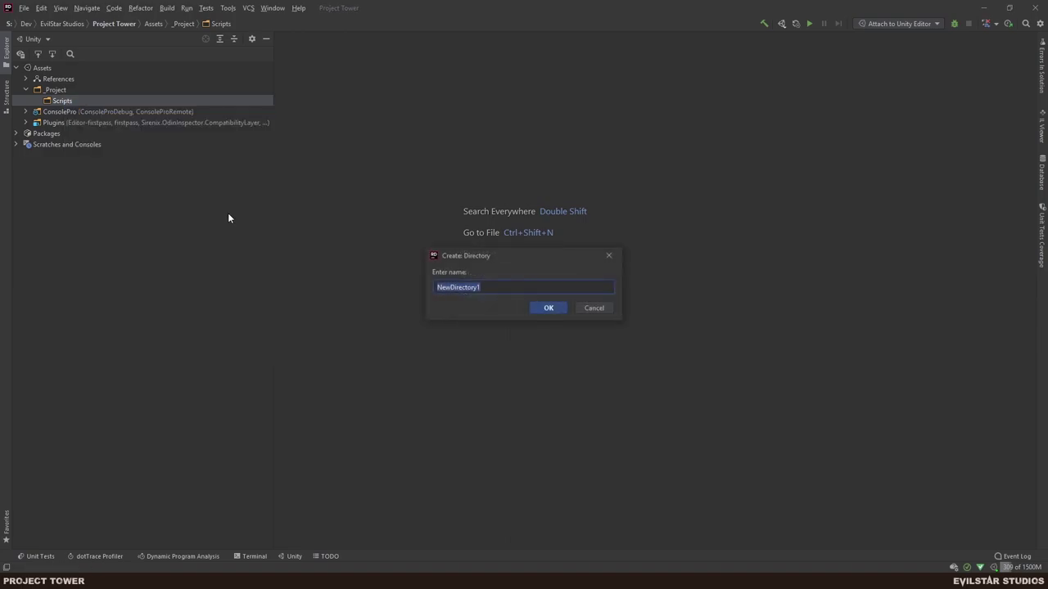
type("Splines")
key("Return")
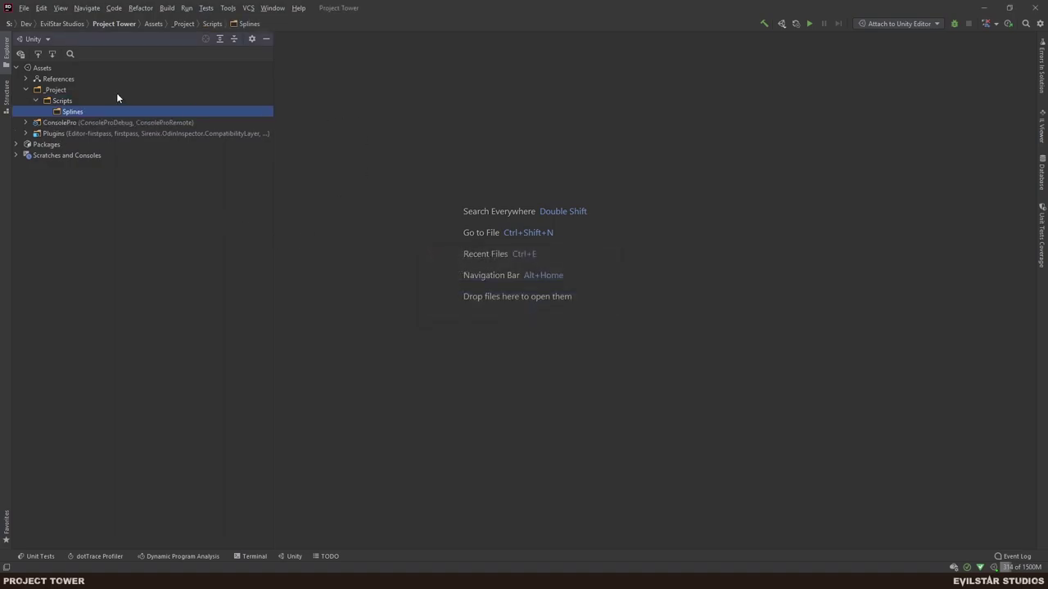
Add a new C# class named Spline to the Splines directory.
right_click(71, 113)
mouse_move(123, 121)
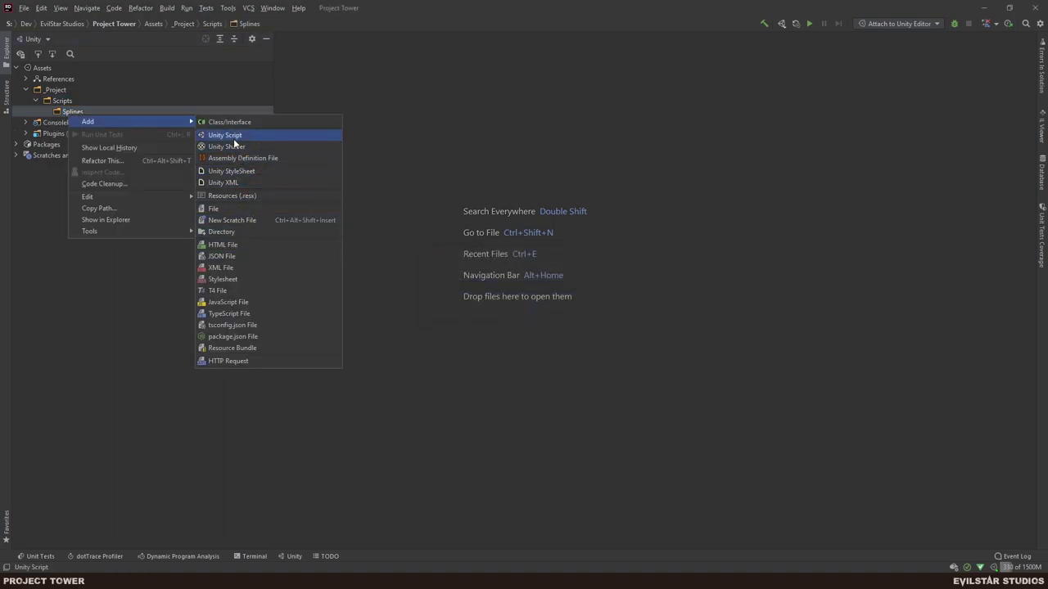
left_click(231, 122)
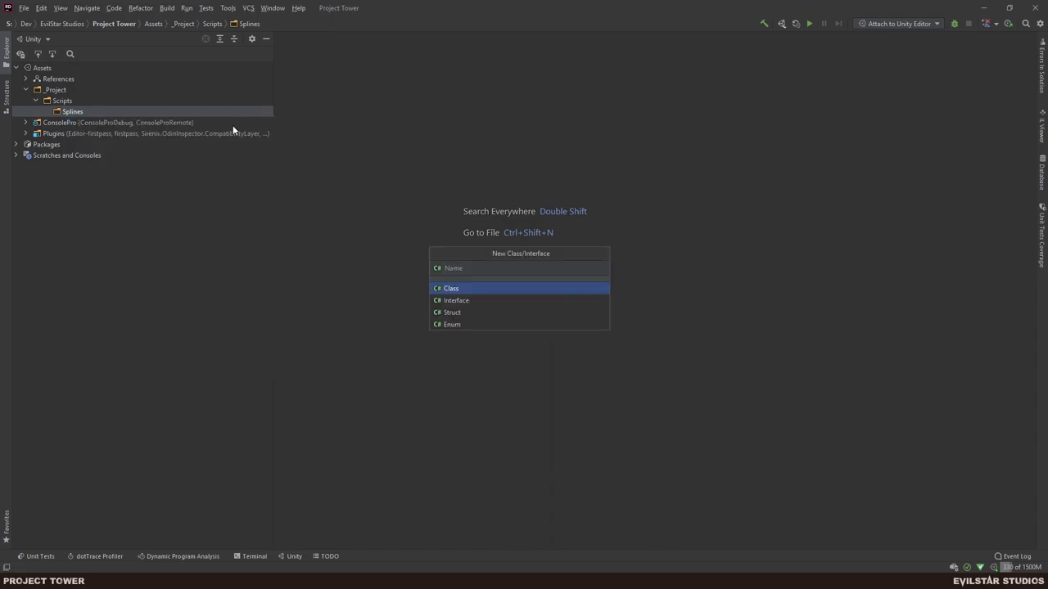
type("Spline")
key("Return")
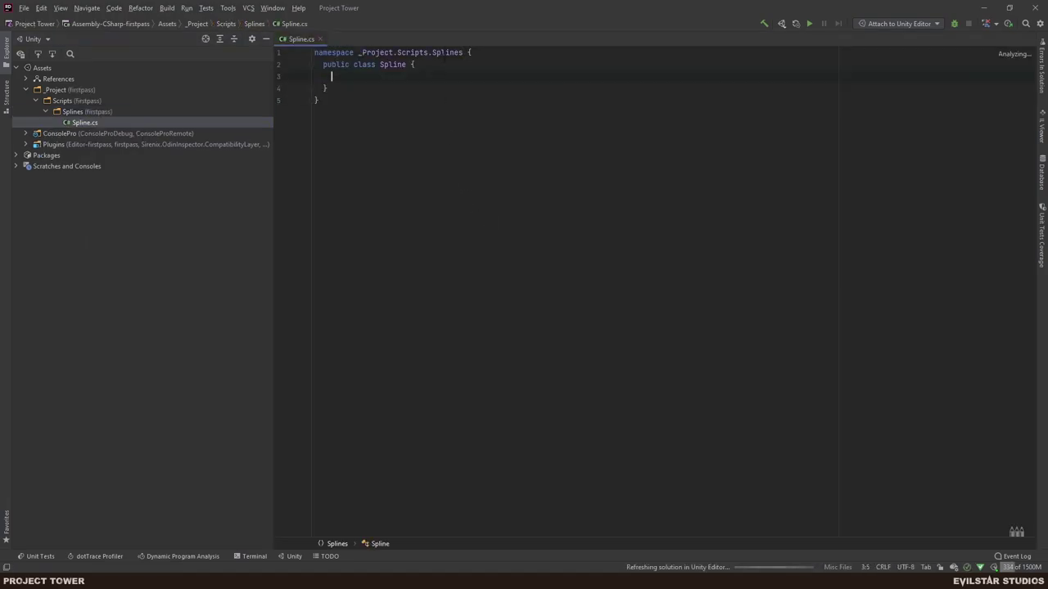
Change the namespace in Spline.cs to ESS.Splines.
left_click(468, 53)
left_click_drag(427, 53, 358, 53)
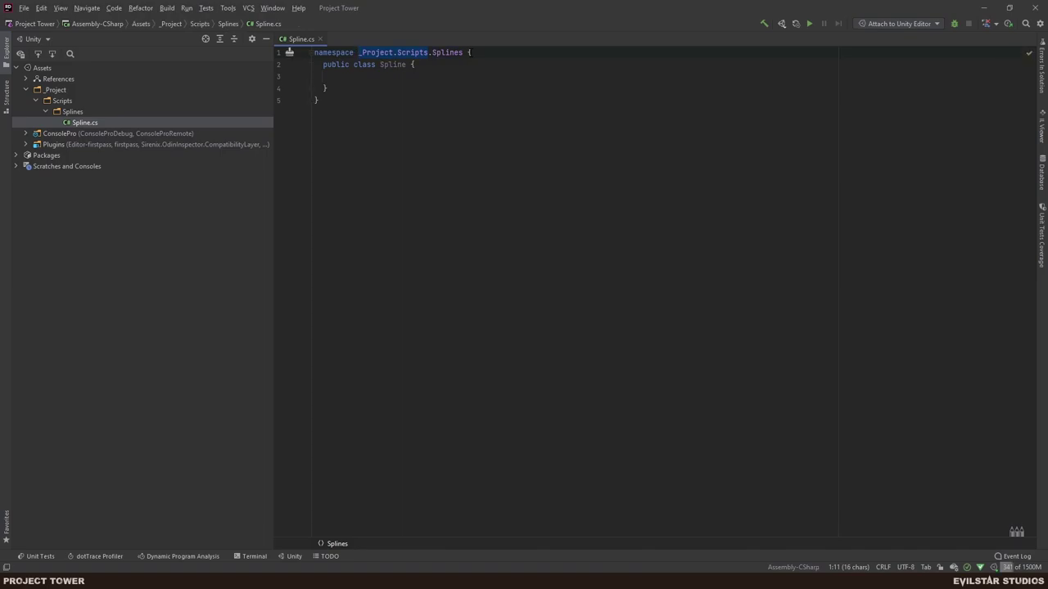
type("ESS")
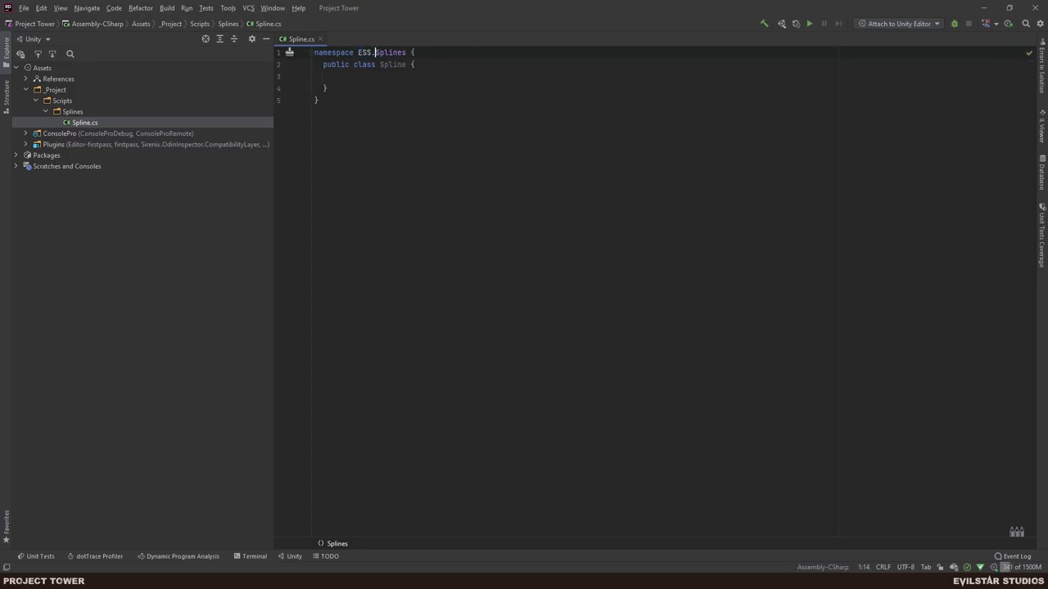
key("ctrl+shift+Left")
key("Right")
Make the Spline class inherit from MonoBehaviour and place the cursor on the empty line in its body.
key("Down")
key("ctrl+Right")
key("ctrl+Right")
key("Down")
key("Up")
key("ctrl+Right")
key("ctrl+Right")
key("ctrl+Right")
type(":mono")
key("BackSpace")
key("BackSpace")
key("BackSpace")
key("BackSpace")
type("<Omo")
key("BackSpace")
key("BackSpace")
key("BackSpace")
key("BackSpace")
type("MOno")
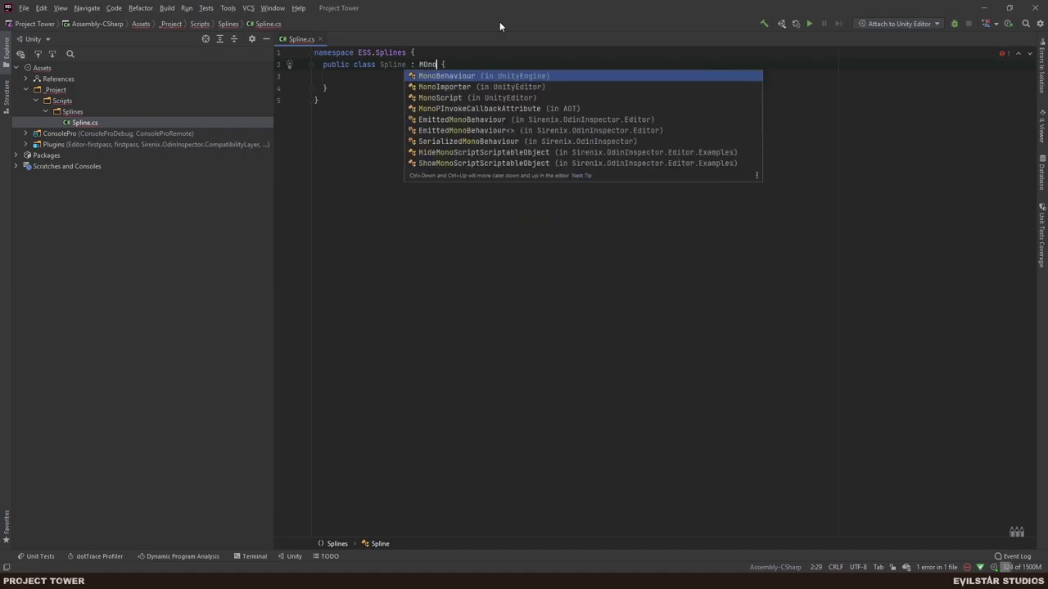
key("Return")
key("alt+Tab")
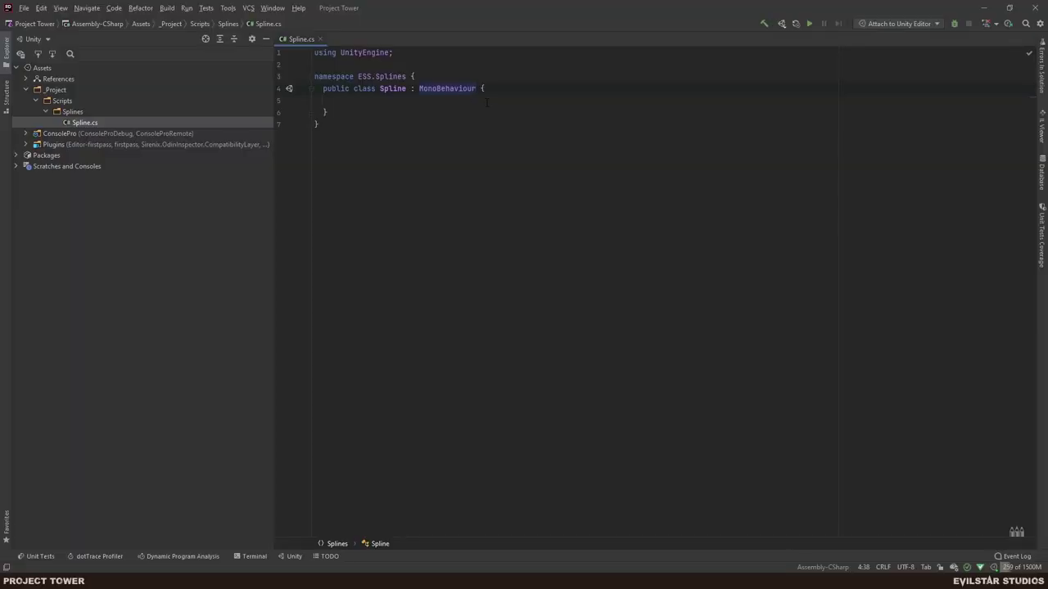
left_click(487, 101)
Switch to the Defend the Tower prototype in Unity and open its C# project in a new Rider window.
key("alt+Tab")
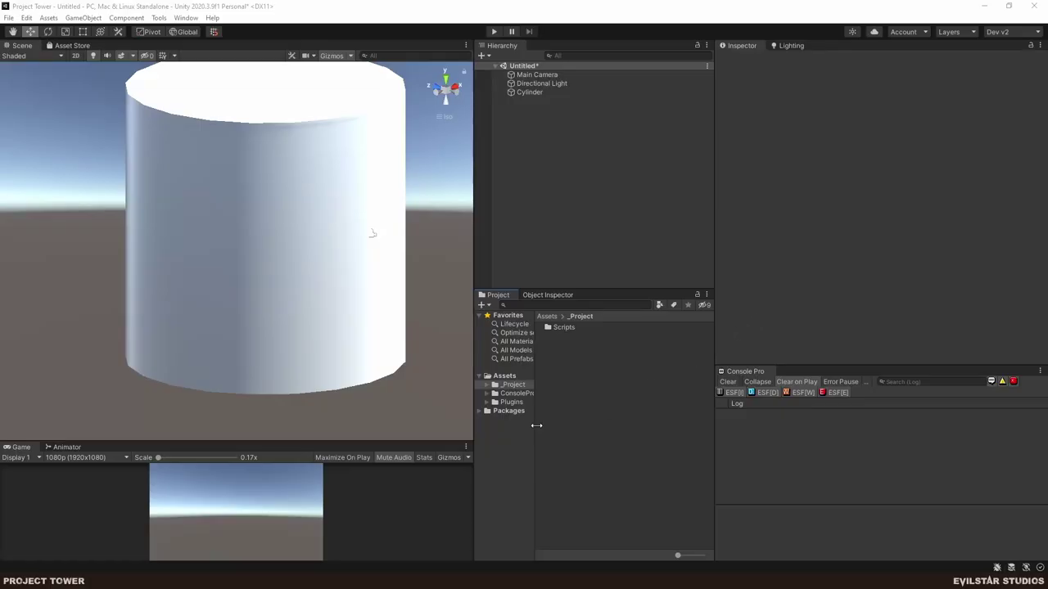
mouse_move(294, 580)
left_click(339, 551)
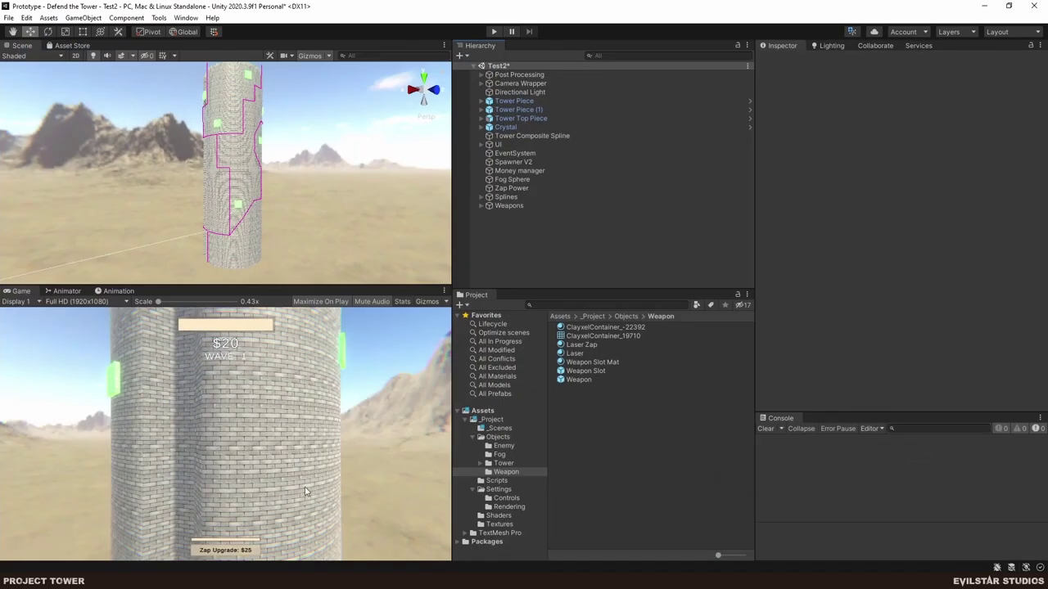
left_click(27, 17)
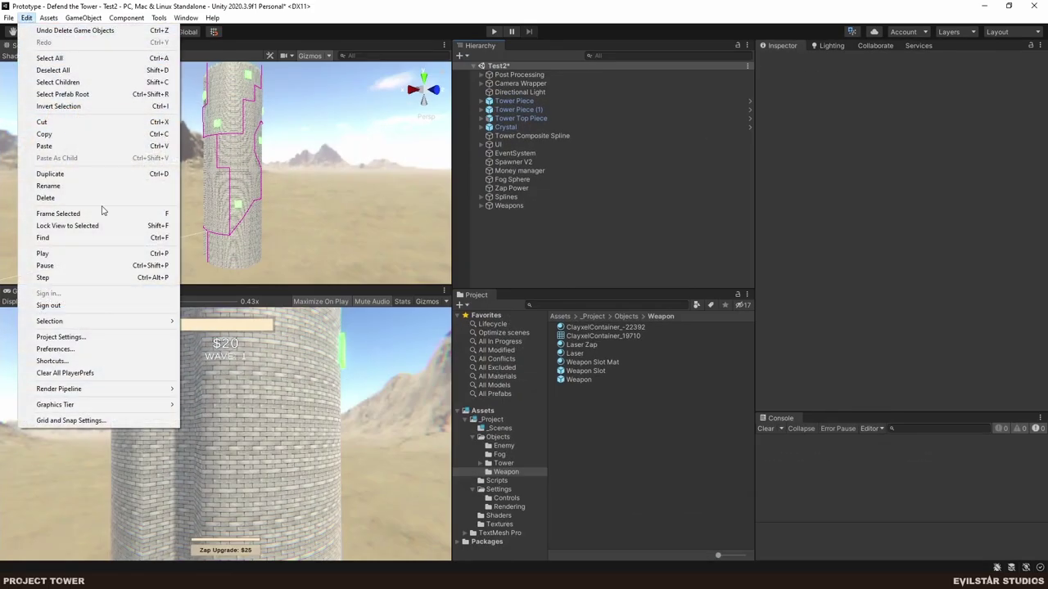
mouse_move(48, 17)
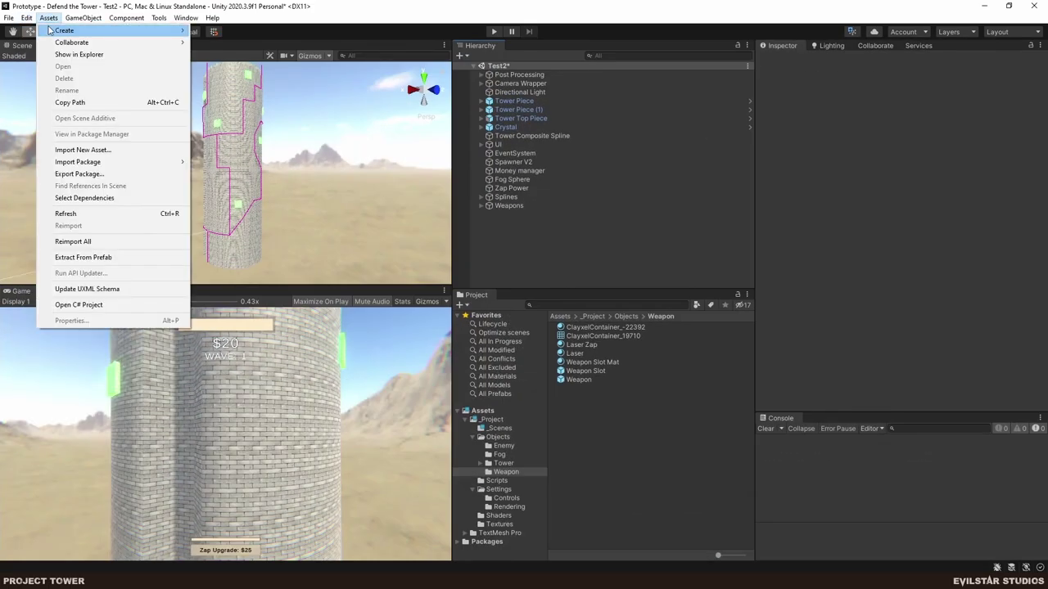
left_click(110, 305)
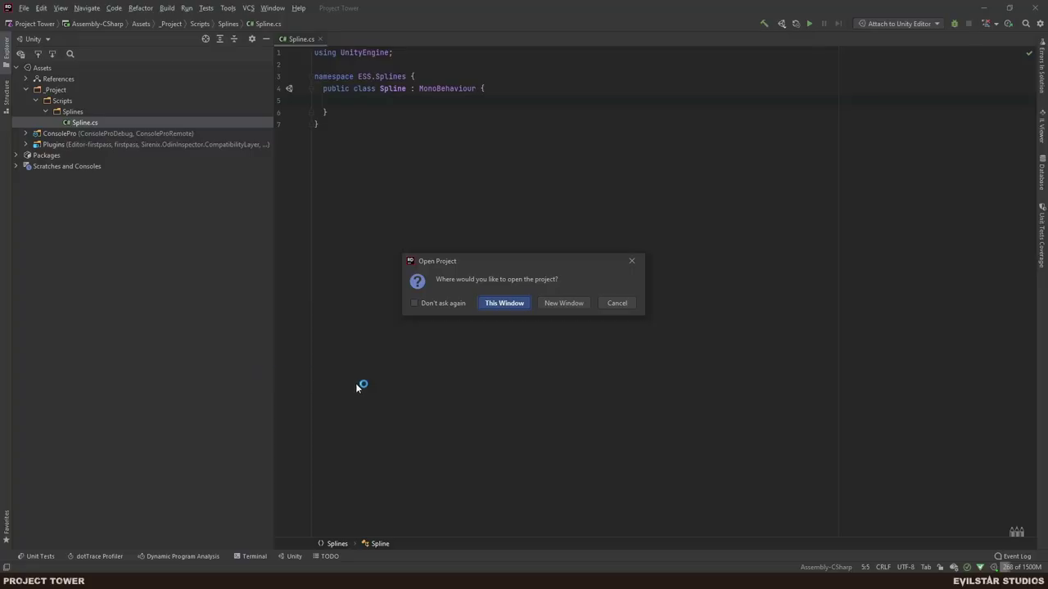
left_click(577, 304)
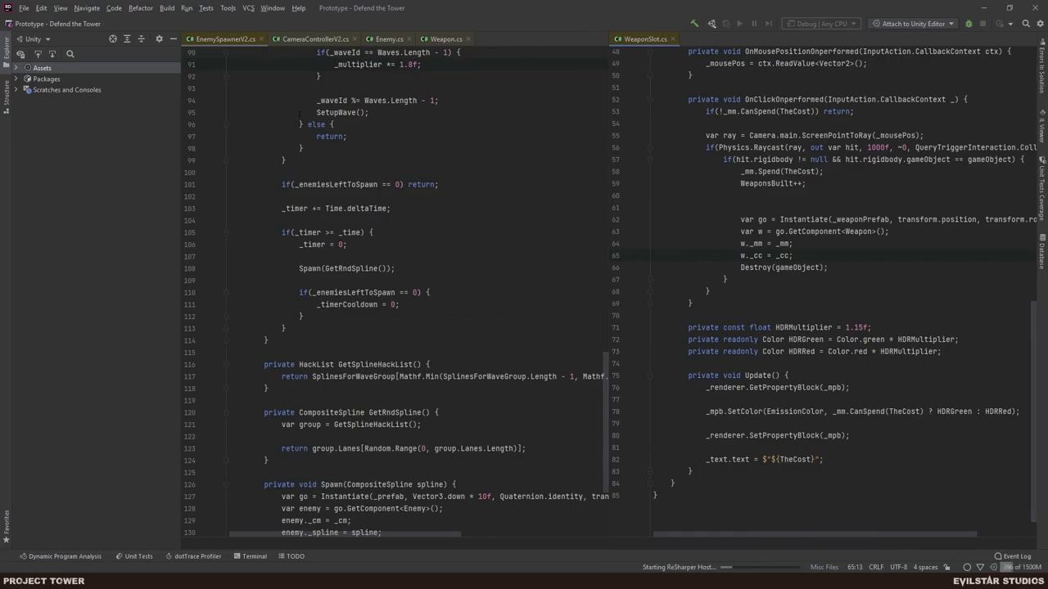
Close all the script files open in the prototype's Rider window.
middle_click(219, 42)
middle_click(210, 37)
middle_click(209, 37)
middle_click(210, 37)
middle_click(211, 38)
Open the prototype's Spline.cs from the Scripts folder of _Project.
left_click(16, 67)
left_click(26, 89)
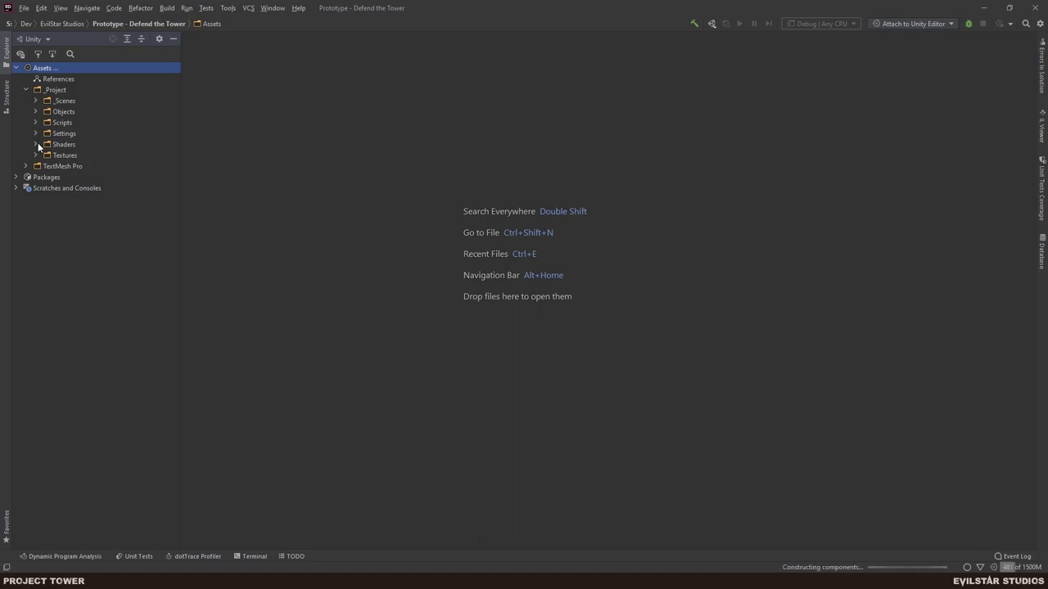
left_click(35, 122)
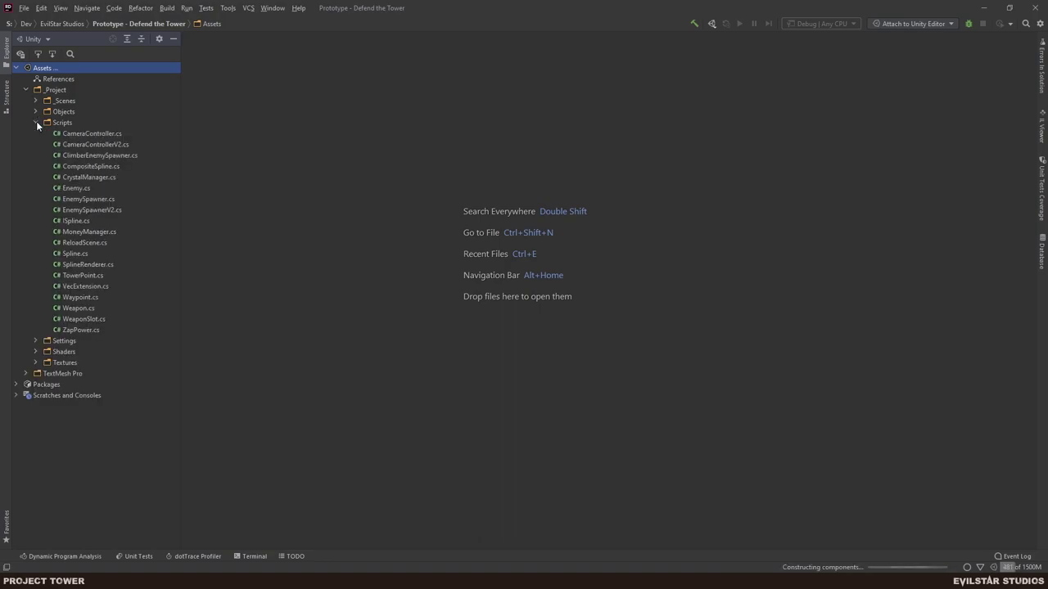
double_click(76, 253)
Copy the contents of the prototype's Spline class into the empty Spline class of Project Tower.
scroll(488, 259, "up", 9)
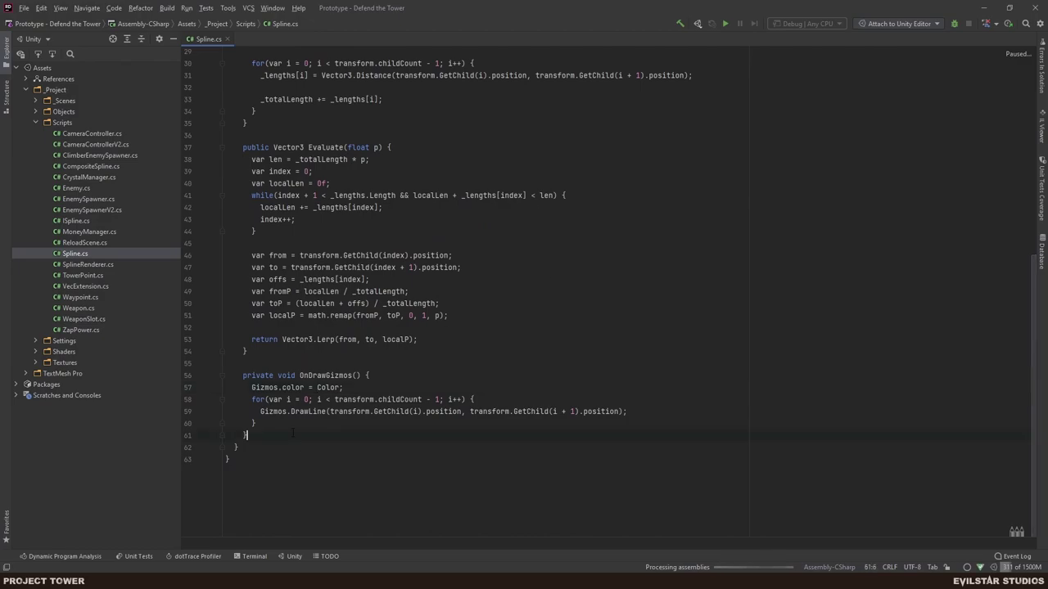
scroll(409, 225, "up", 7)
scroll(409, 225, "up", 3)
scroll(410, 225, "down", 10)
left_click(255, 435)
left_click_drag(255, 435, 243, 137)
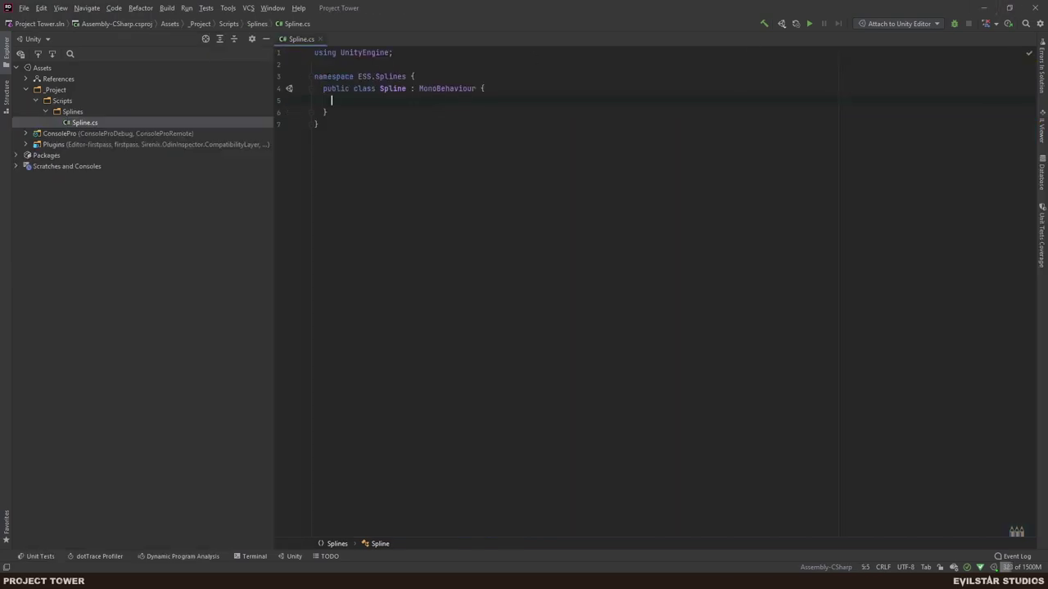
type("v")
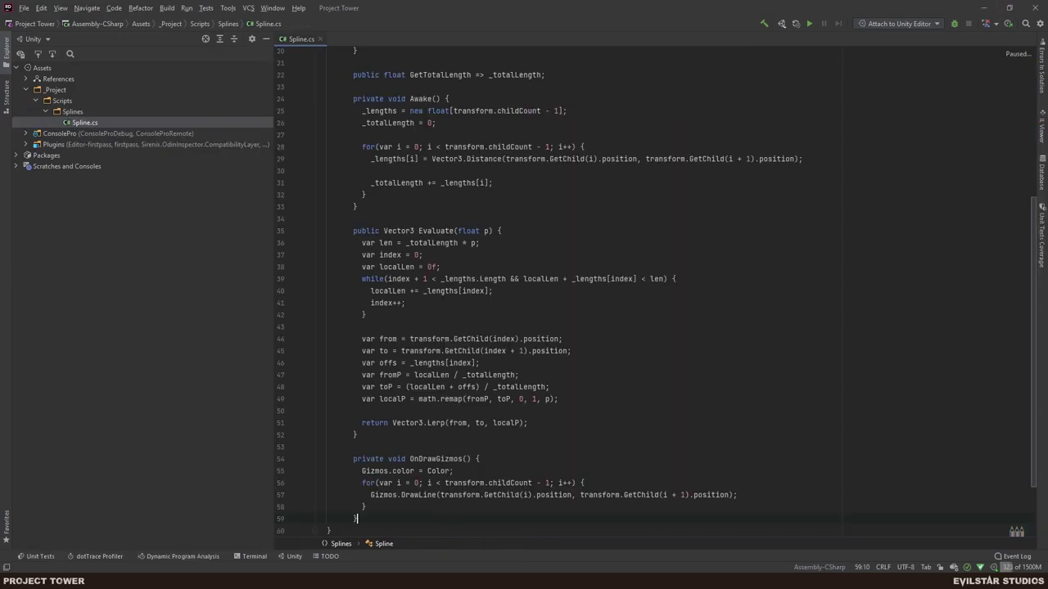
scroll(550, 148, "up", 7)
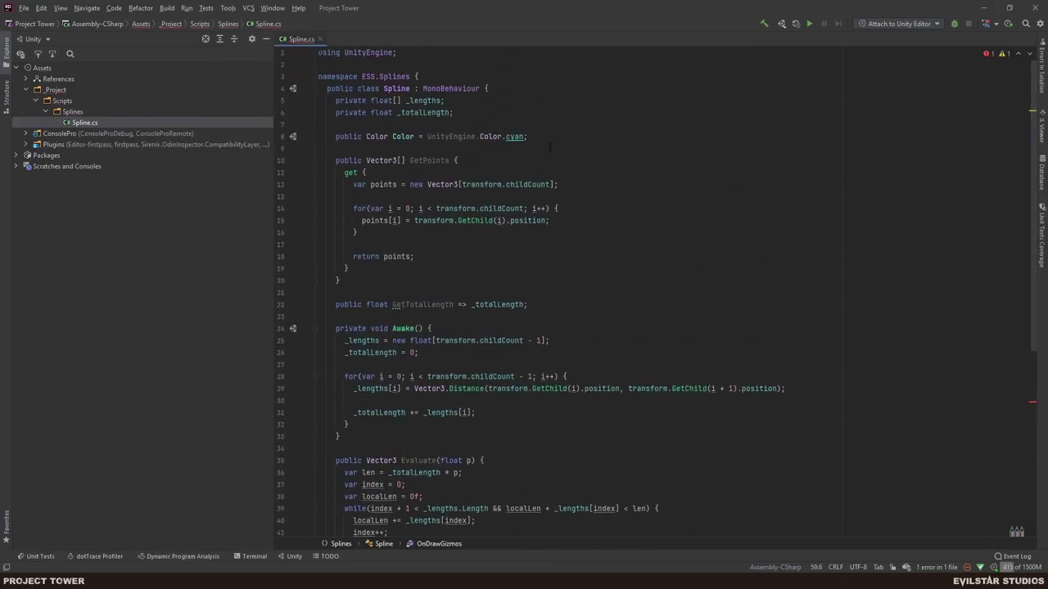
left_click(551, 137)
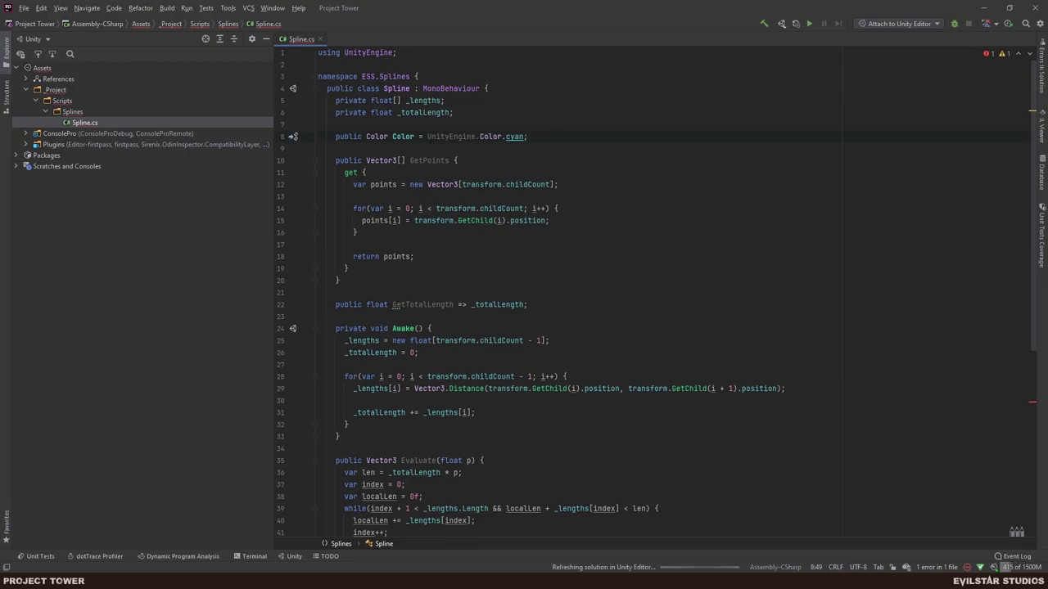
Switch to Project Tower in Unity, create an empty object named SPline and add the Spline script to it.
key("alt+Tab")
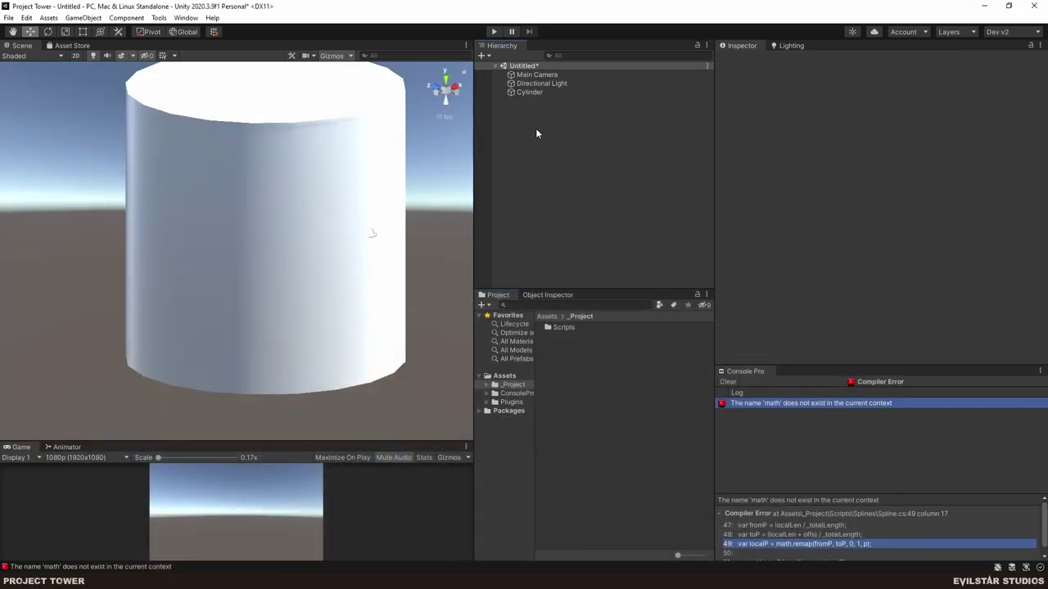
right_click(536, 134)
left_click(581, 256)
type("SPline")
key("Return")
left_click(904, 144)
type("spline")
key("Return")
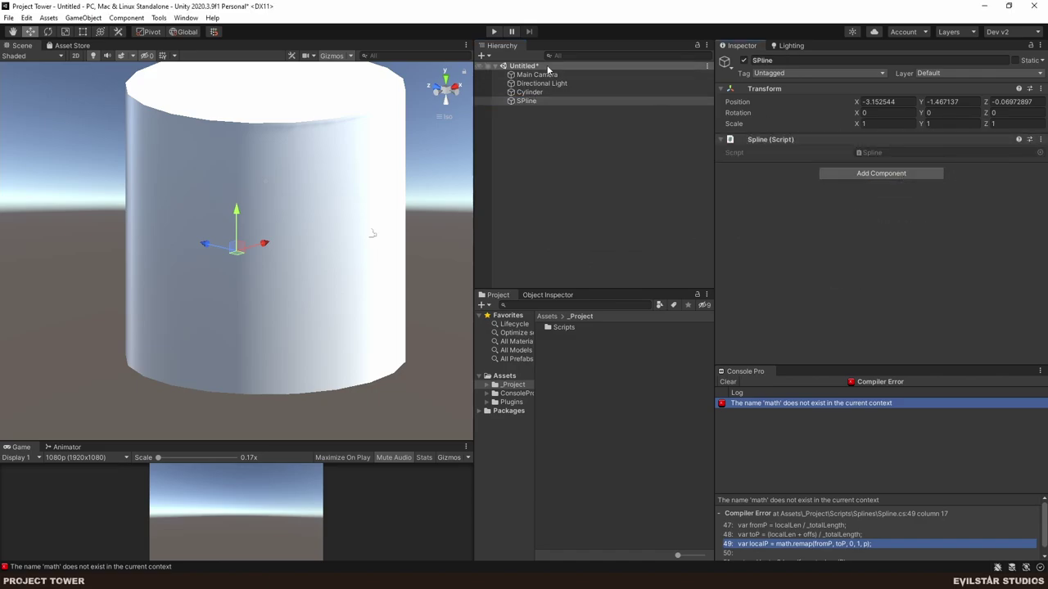
Add an empty child object under SPline, shift it along the Z axis and duplicate it.
right_click(524, 101)
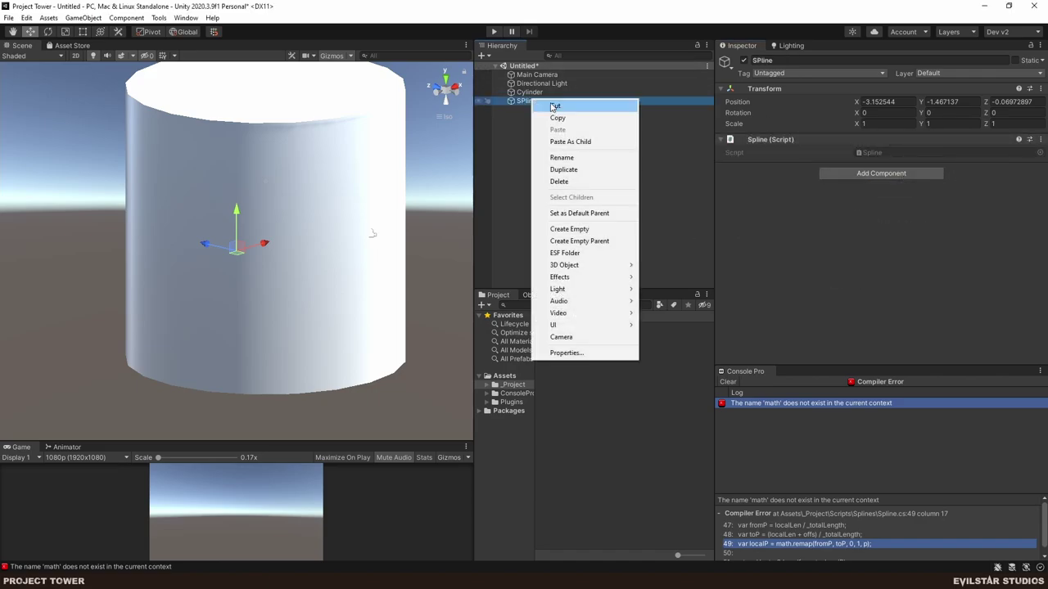
left_click(576, 234)
key("Return")
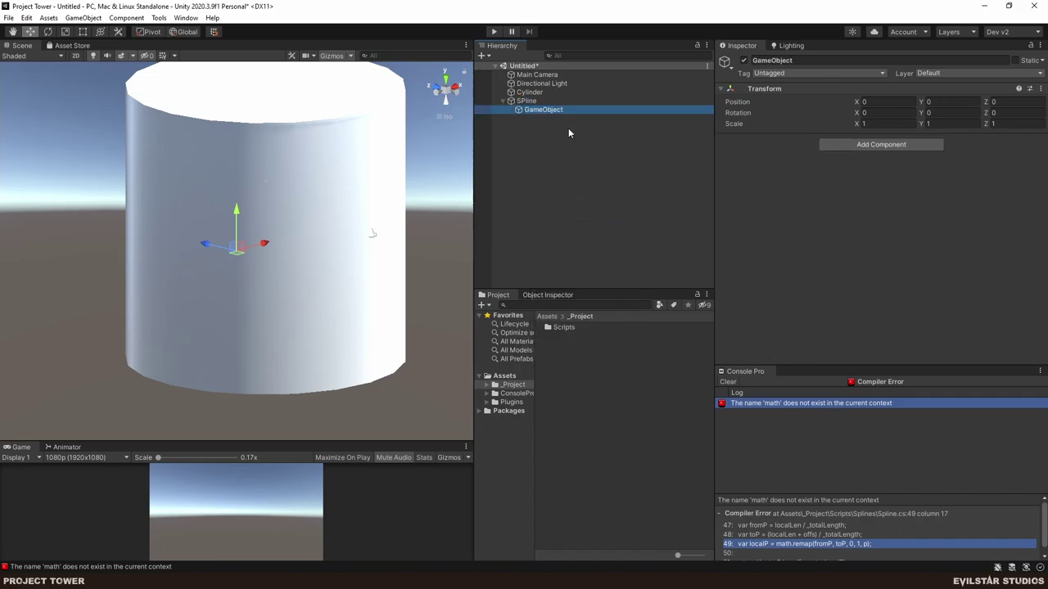
left_click_drag(204, 247, 77, 311)
key("ctrl+d")
left_click(574, 195)
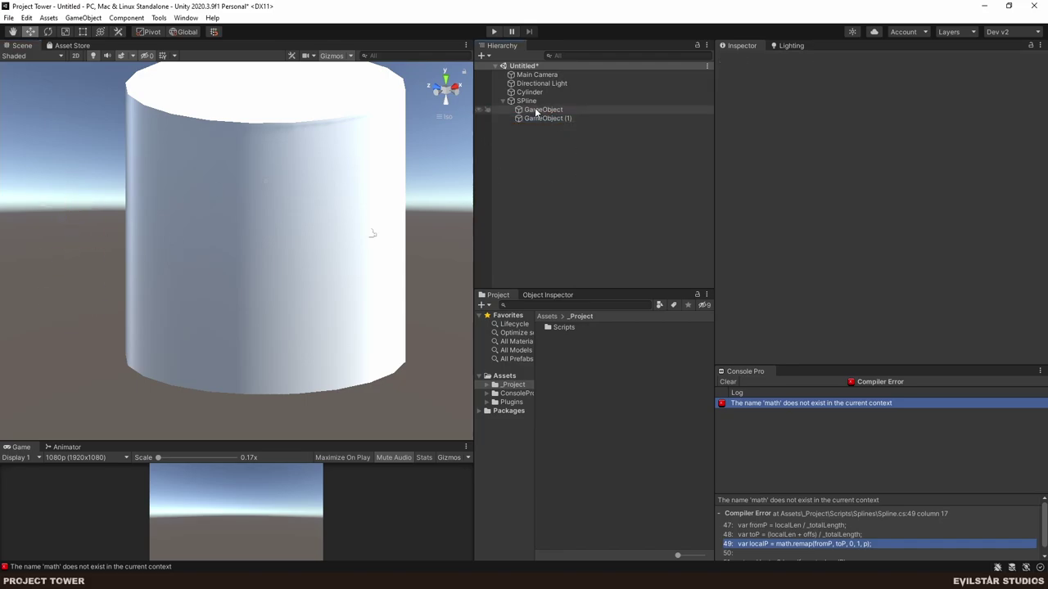
Switch to Project Tower's Spline.cs in Rider and locate the unresolved math reference in the Evaluate method.
left_click(526, 102)
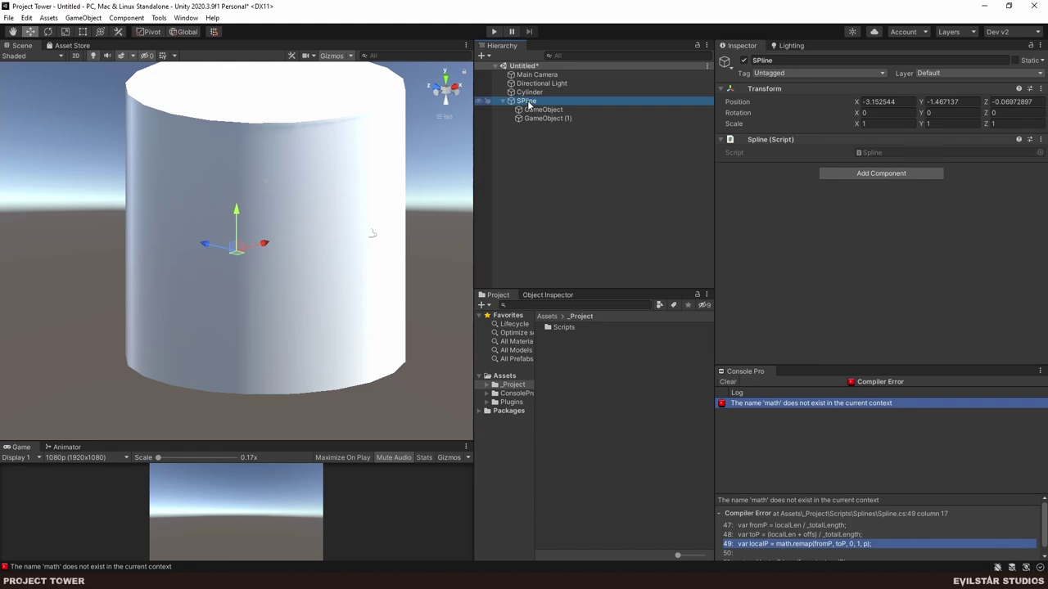
key("alt+Tab")
scroll(457, 313, "down", 9)
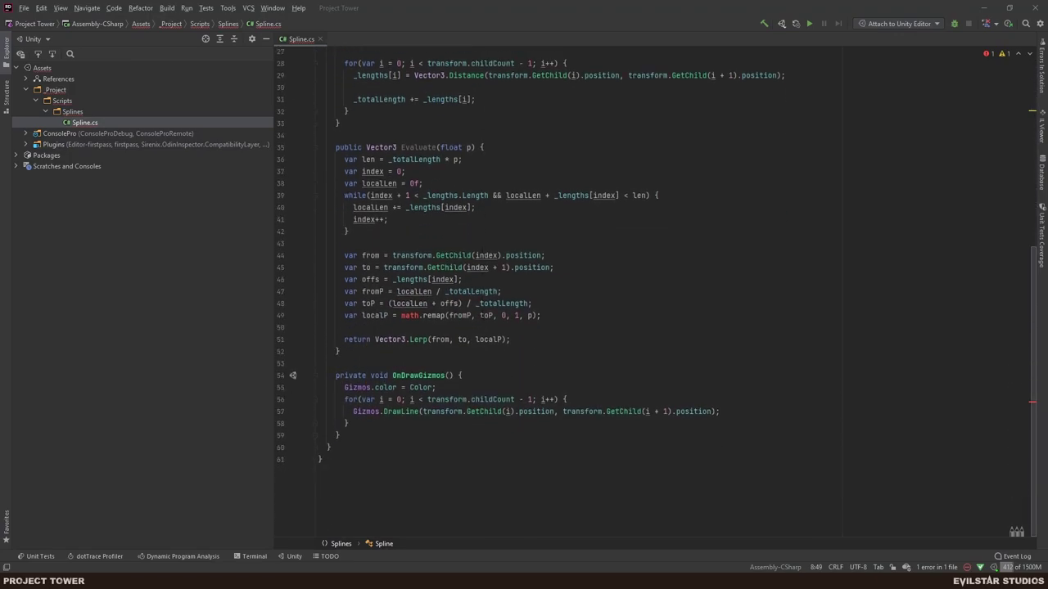
left_click(674, 314)
double_click(412, 315)
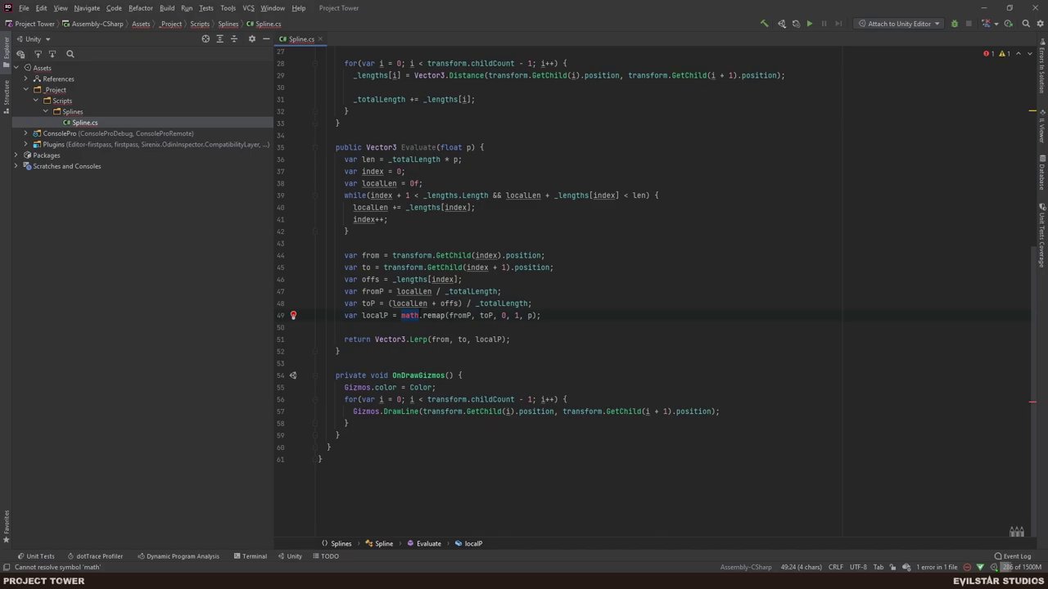
Switch back to Unity, open the Package Manager and search the packages in the project for math.
key("alt+Tab")
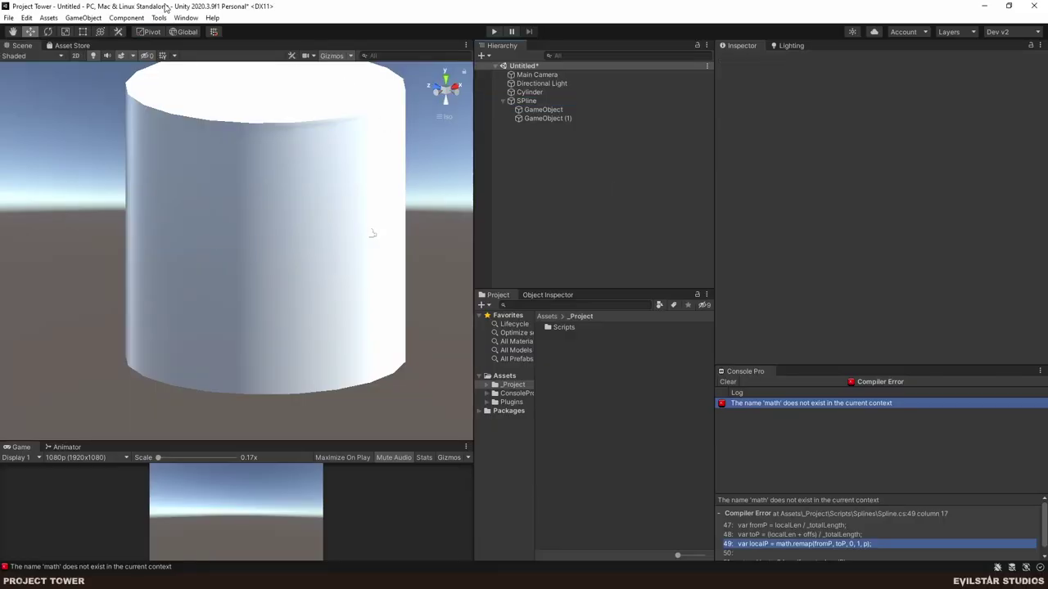
left_click(186, 18)
left_click(240, 142)
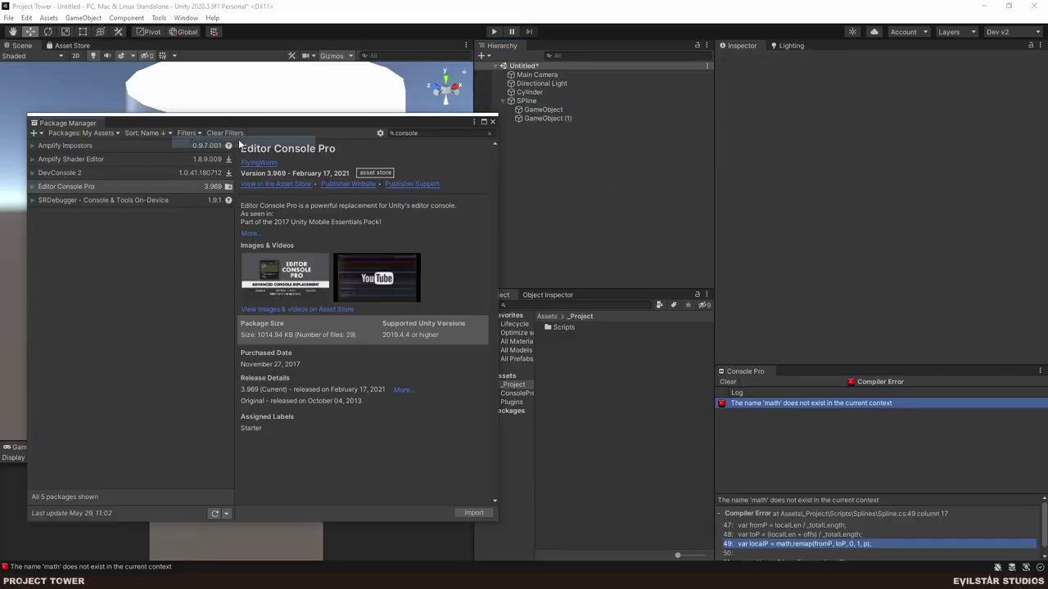
left_click(103, 131)
left_click(89, 156)
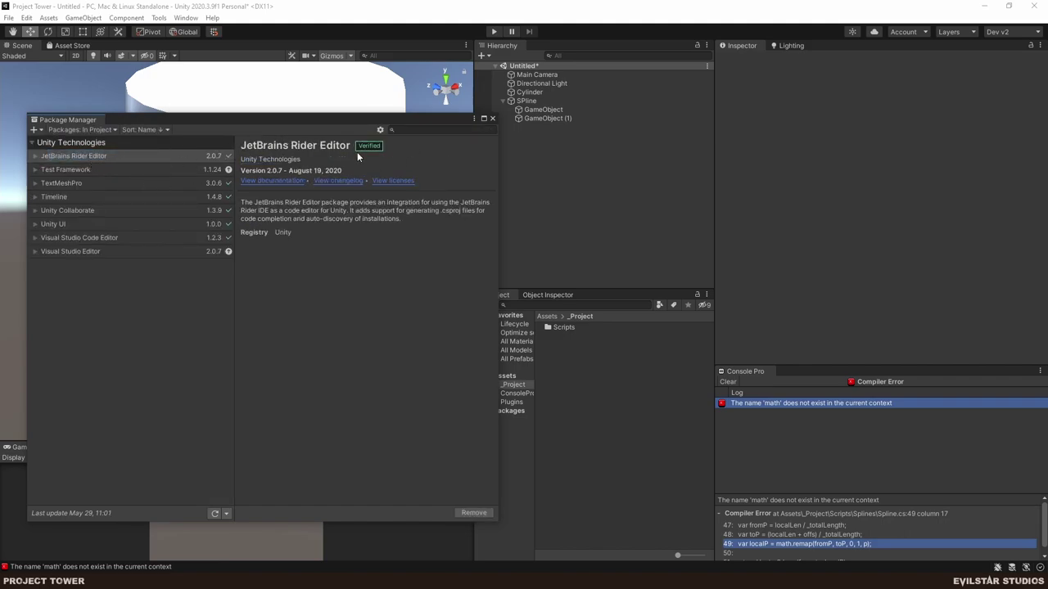
left_click(411, 130)
type("math")
Change the package source to Unity Registry and search it for math.
left_click(107, 130)
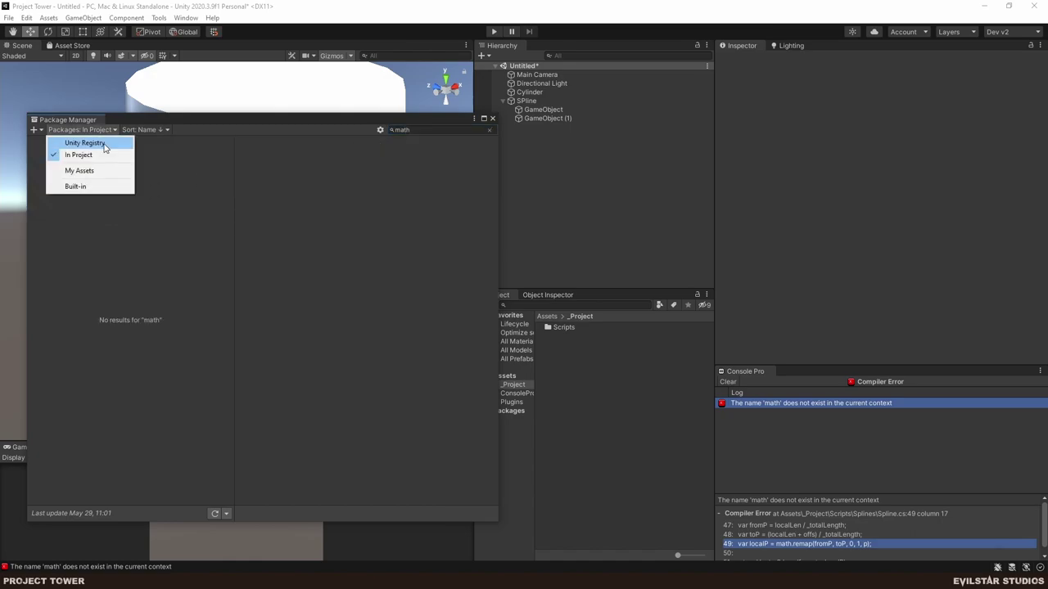
left_click(82, 140)
left_click(434, 130)
type("math")
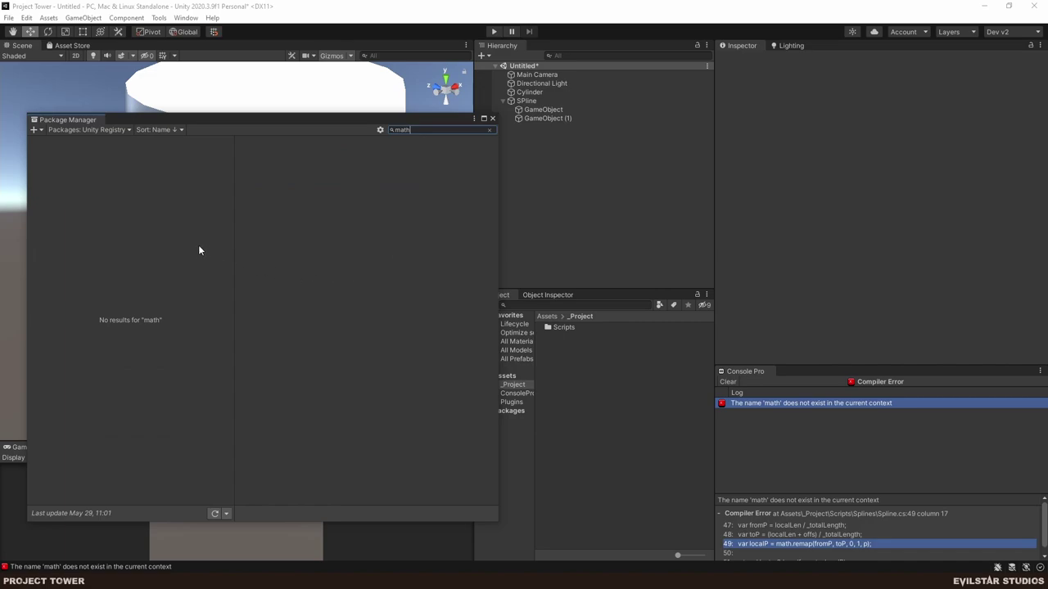
key("ctrl+a")
key("BackSpace")
type("Math")
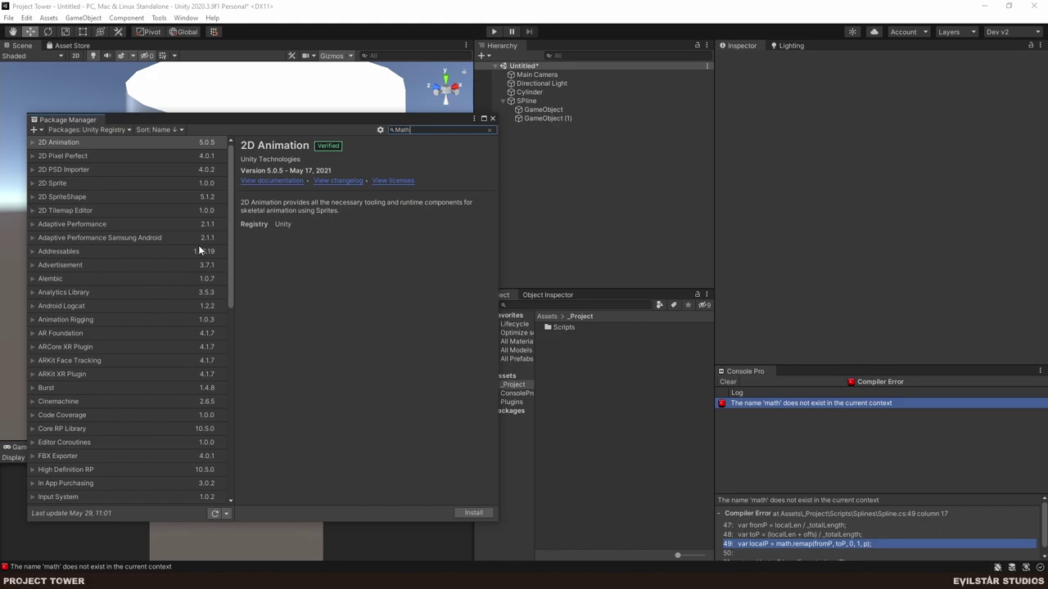
Clear the package search and look through the full Unity Registry list for a mathematics package.
key("BackSpace")
key("BackSpace")
key("BackSpace")
key("BackSpace")
scroll(144, 292, "down", 10)
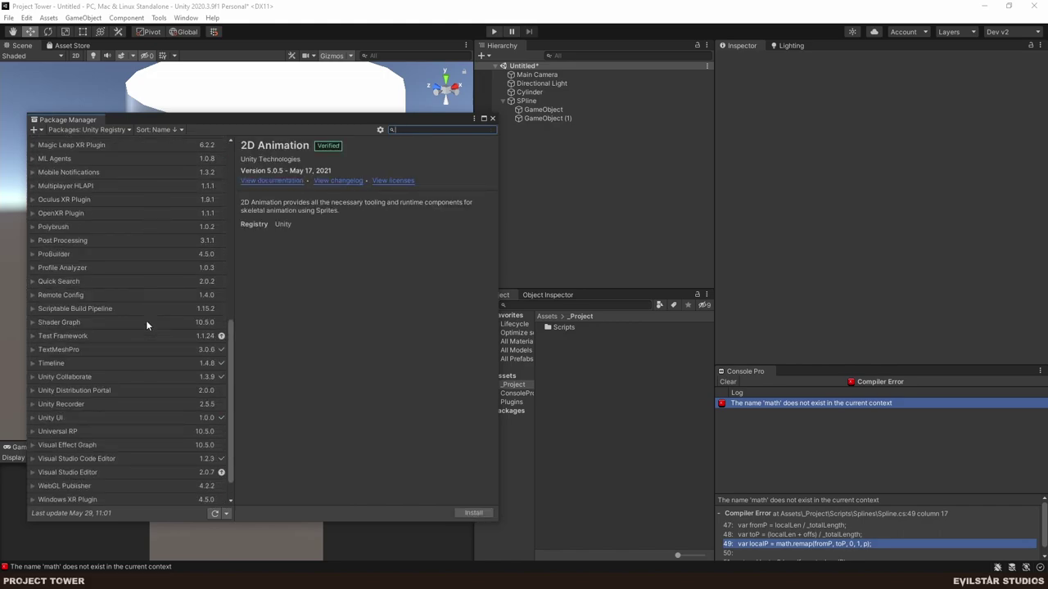
scroll(146, 325, "down", 2)
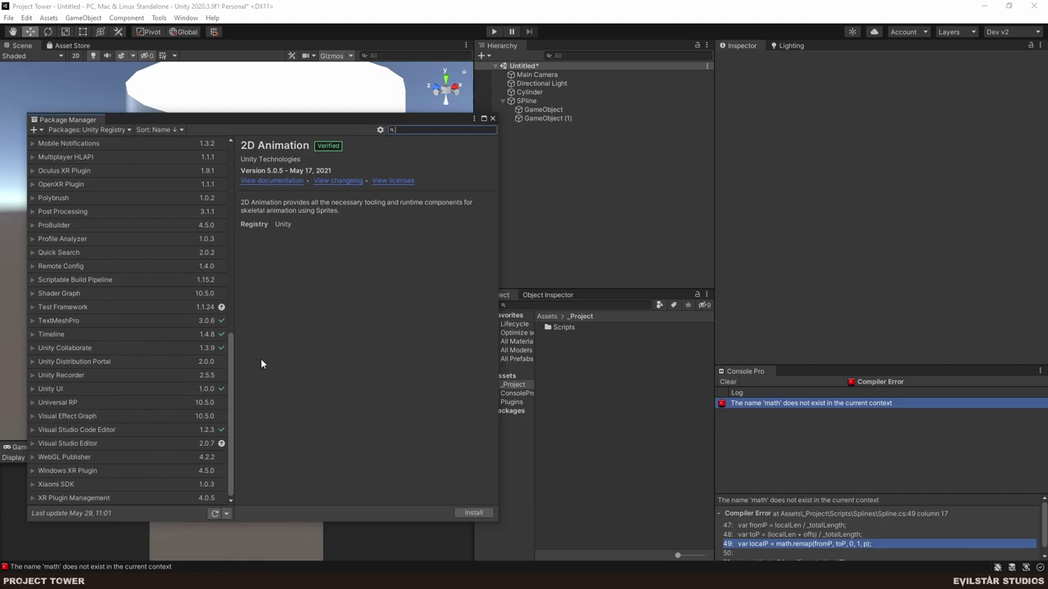
left_click_drag(228, 365, 225, 255)
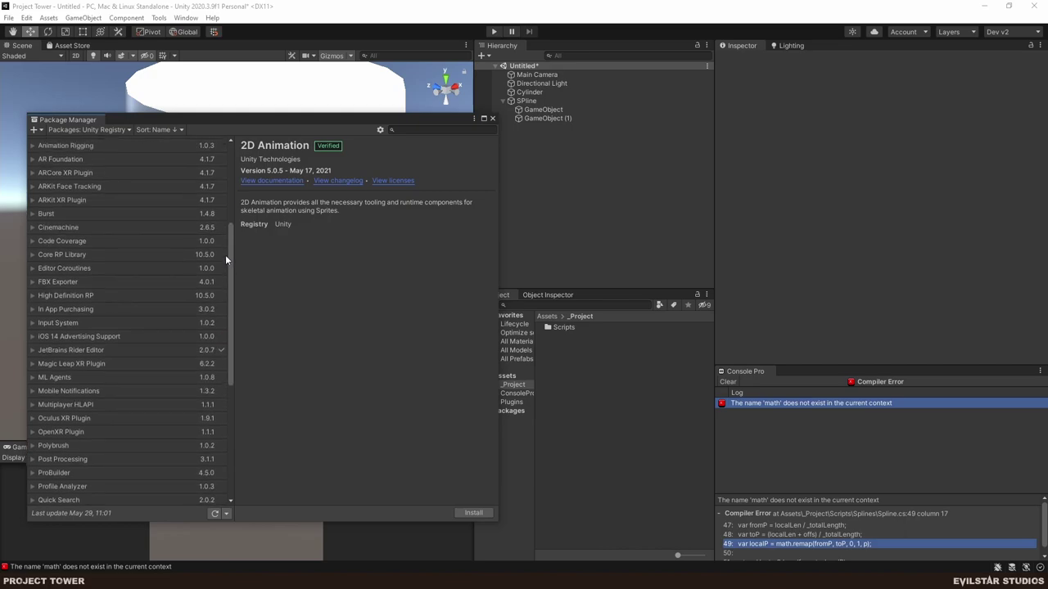
Enable preview packages and the display of dependencies in the advanced Package Manager project settings.
left_click(379, 128)
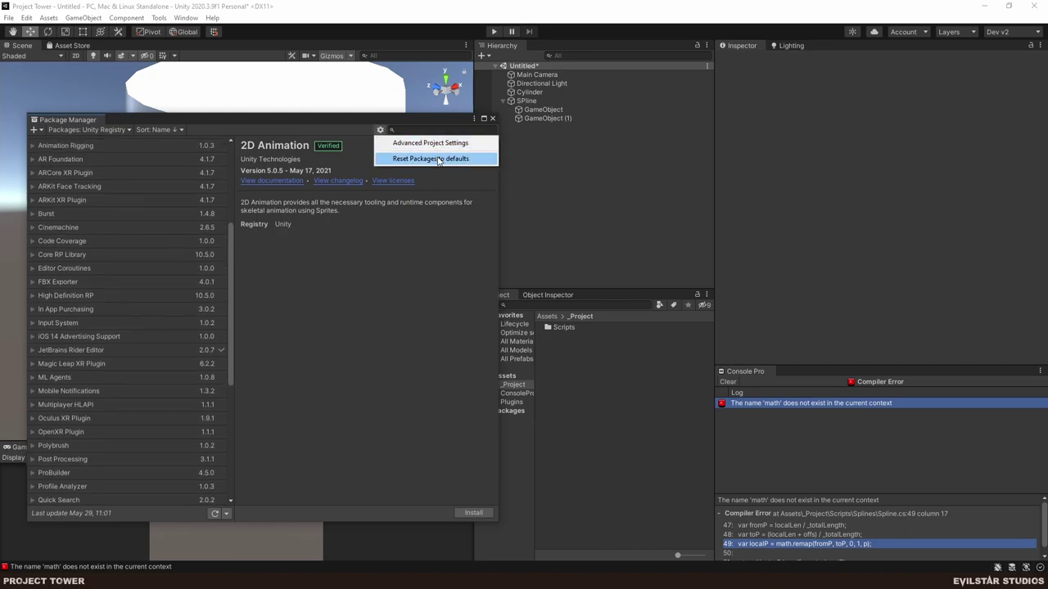
left_click(431, 141)
left_click(379, 314)
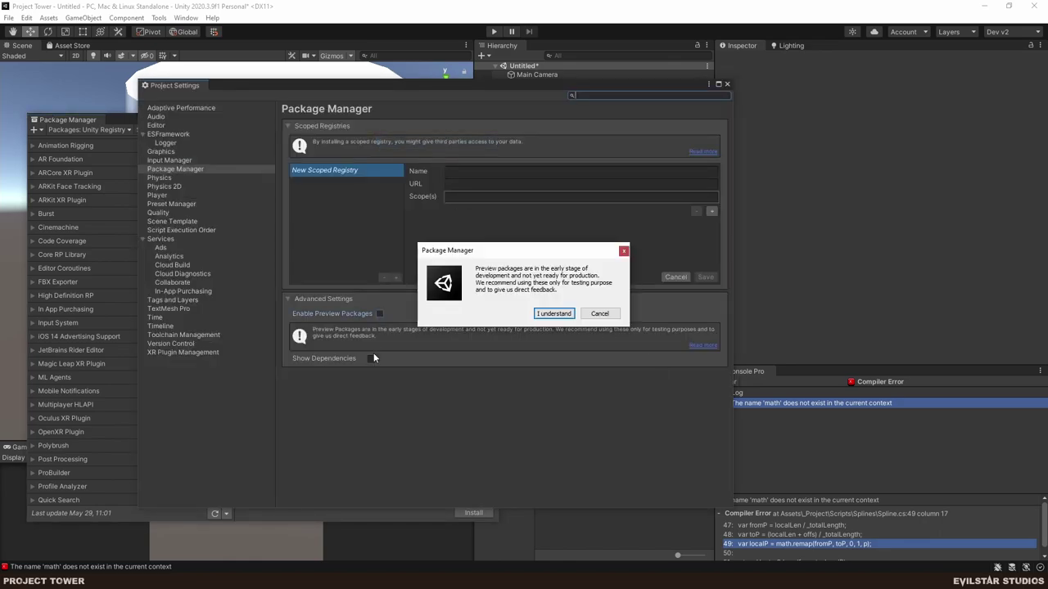
left_click(546, 319)
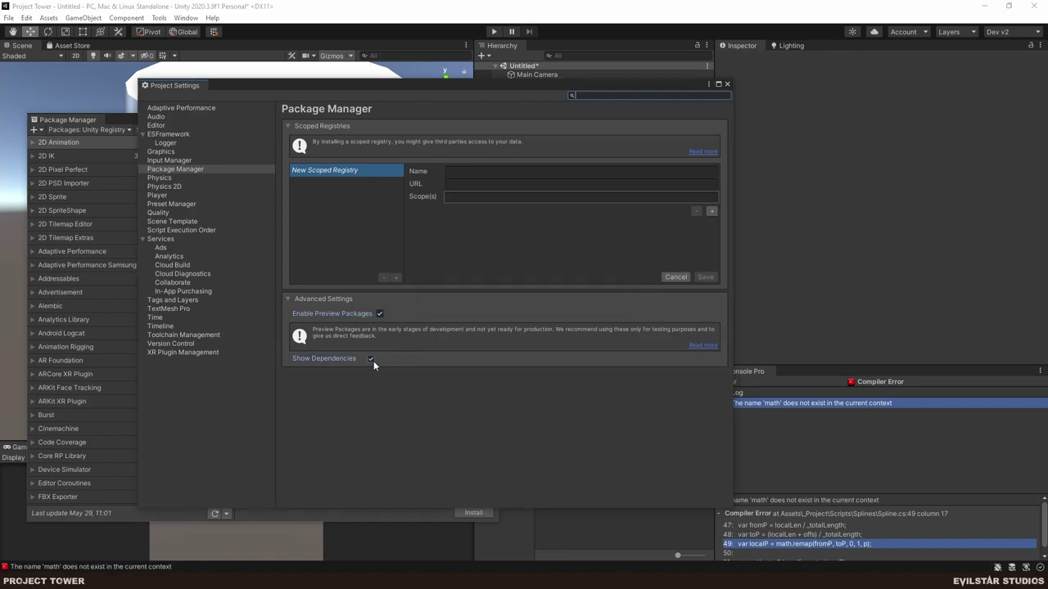
left_click(727, 84)
Search the Unity Registry for math with preview packages included and refresh the package list.
left_click(394, 131)
type("math")
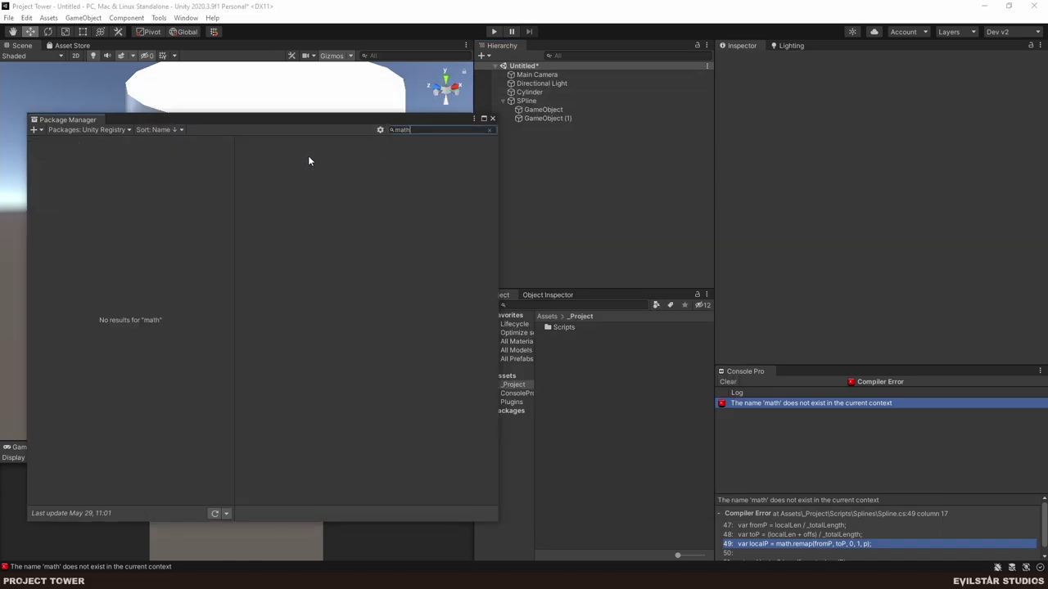
left_click(220, 514)
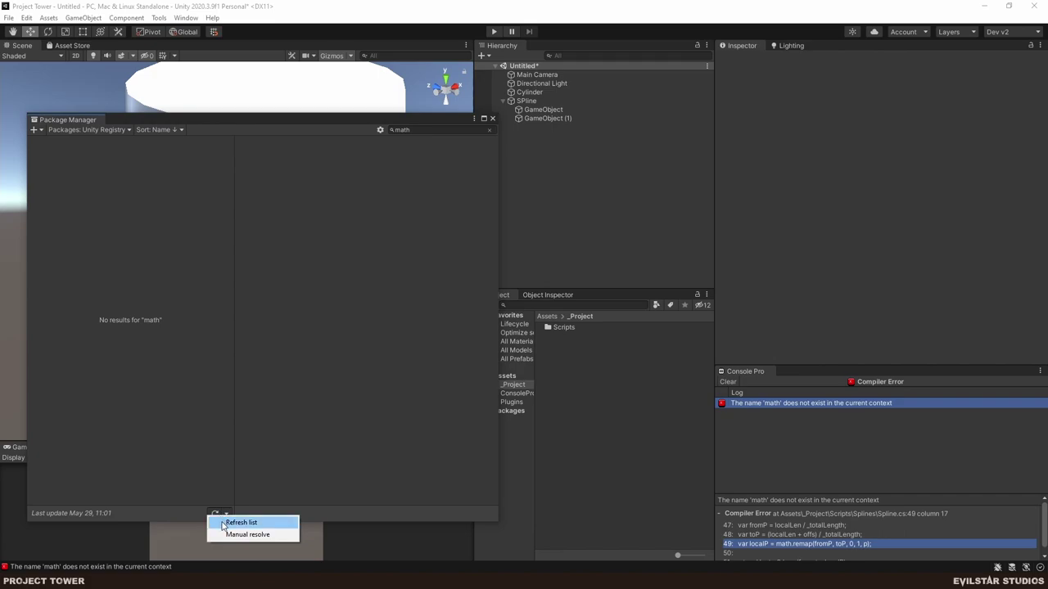
left_click(240, 522)
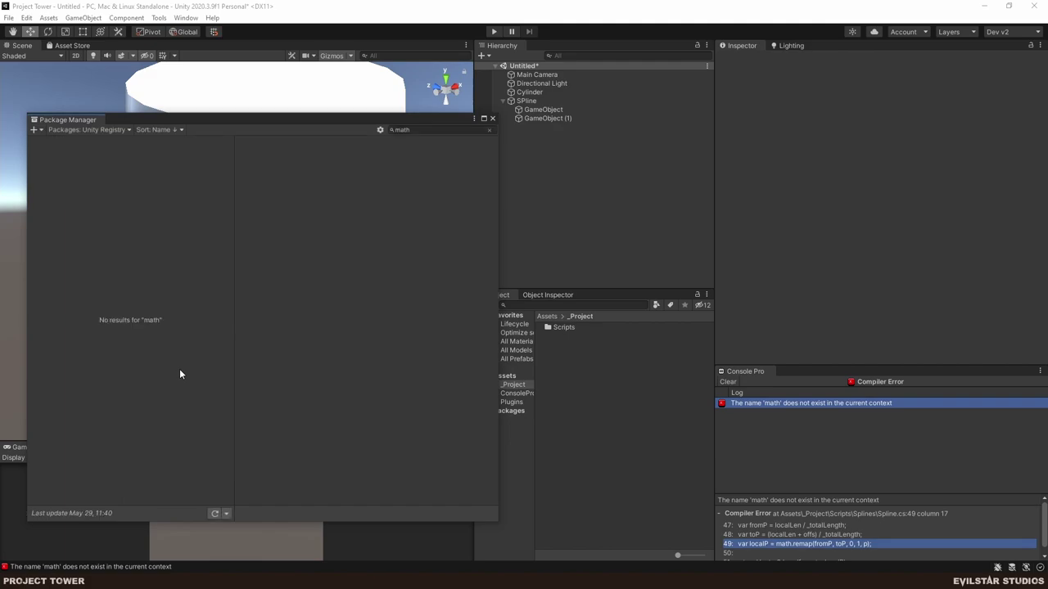
Clear the search and check the refreshed registry list, including preview packages, for a mathematics package.
left_click(435, 129)
key("BackSpace")
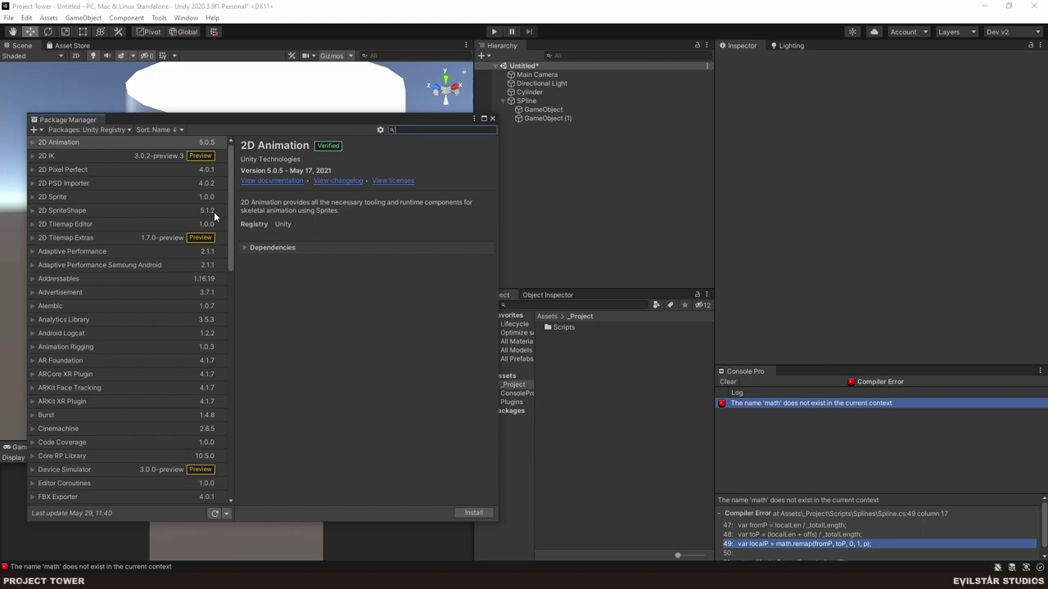
scroll(230, 186, "down", 8)
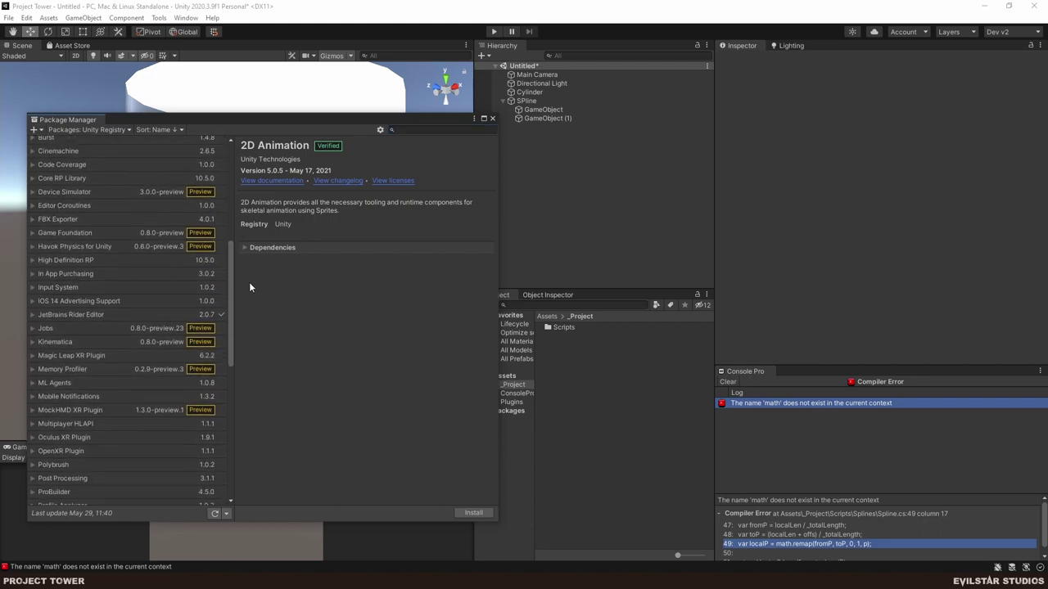
scroll(250, 285, "down", 6)
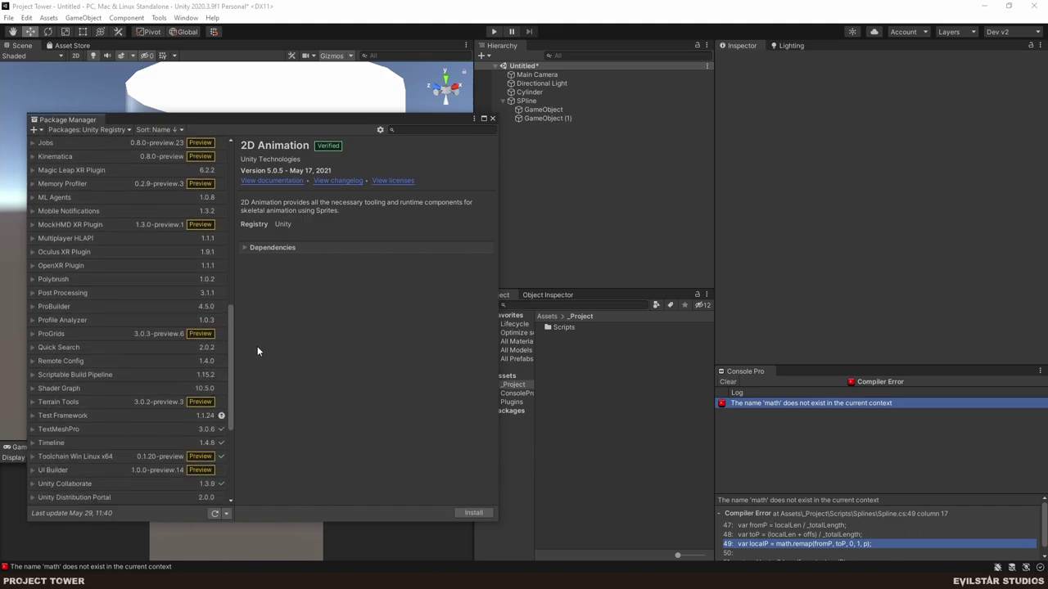
scroll(257, 351, "down", 6)
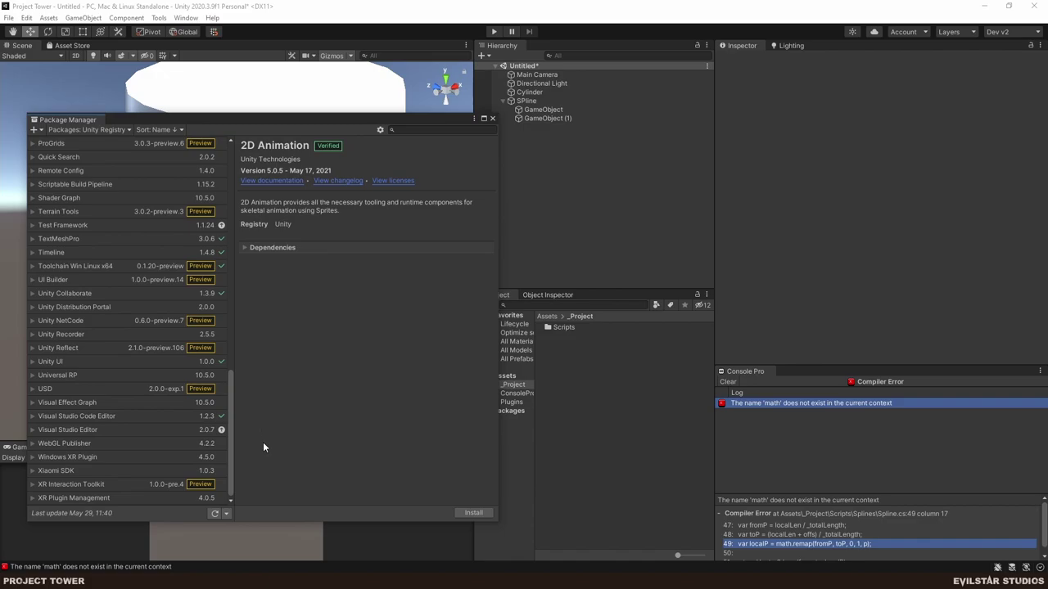
left_click_drag(263, 442, 334, 133)
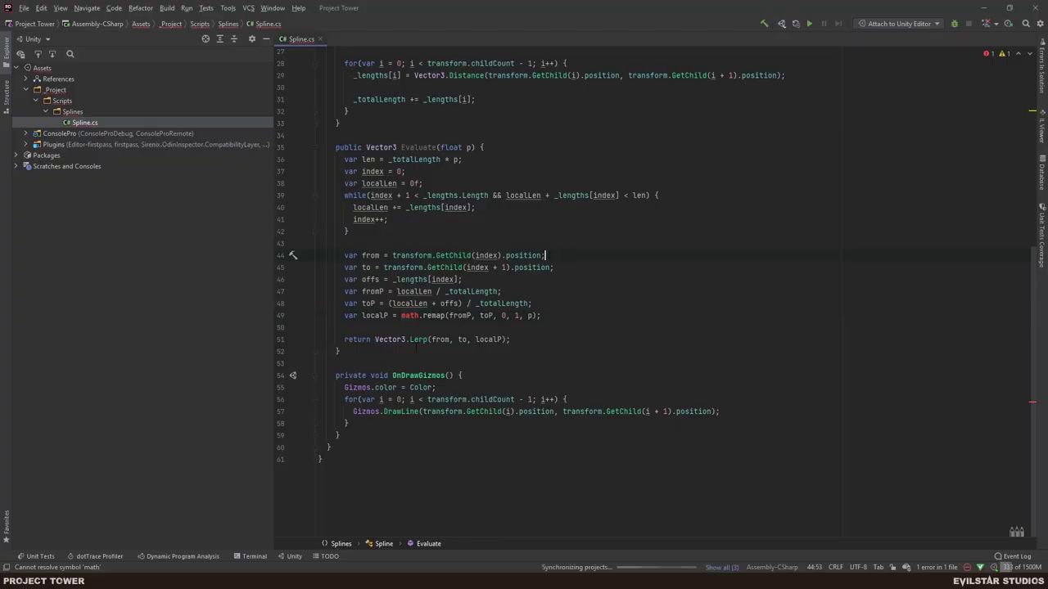
Switch to the prototype's code project in Rider and open manifest.json from its Packages folder.
key("alt+Tab")
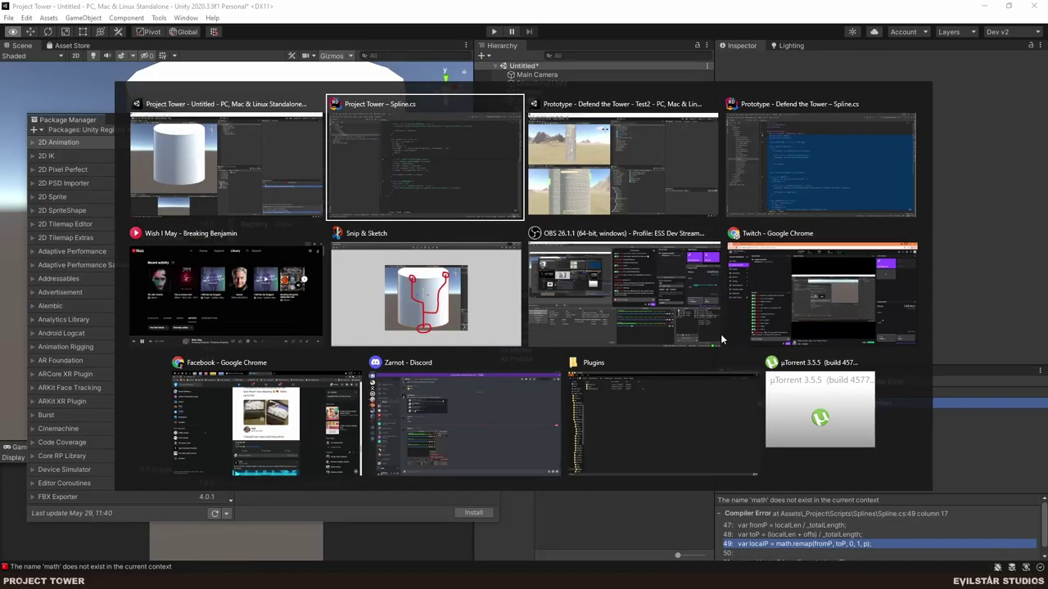
left_click(793, 131)
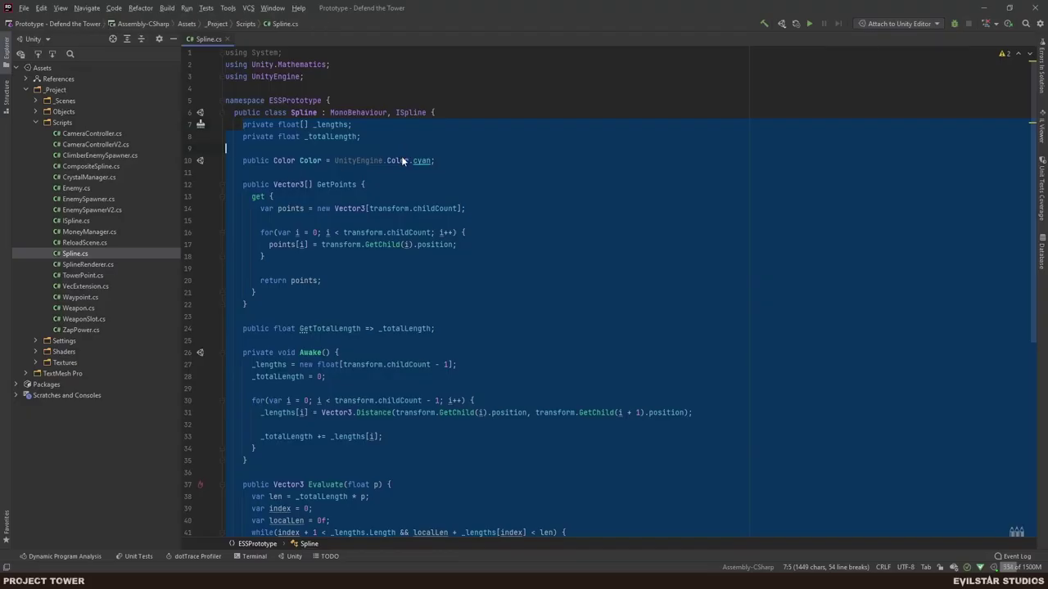
left_click_drag(17, 385, 63, 397)
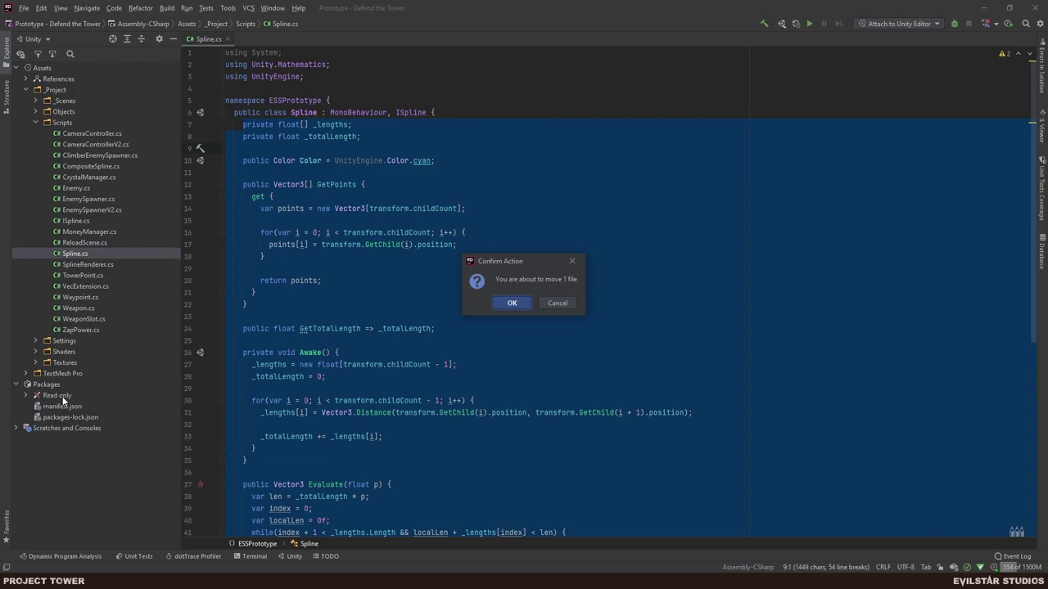
left_click(558, 302)
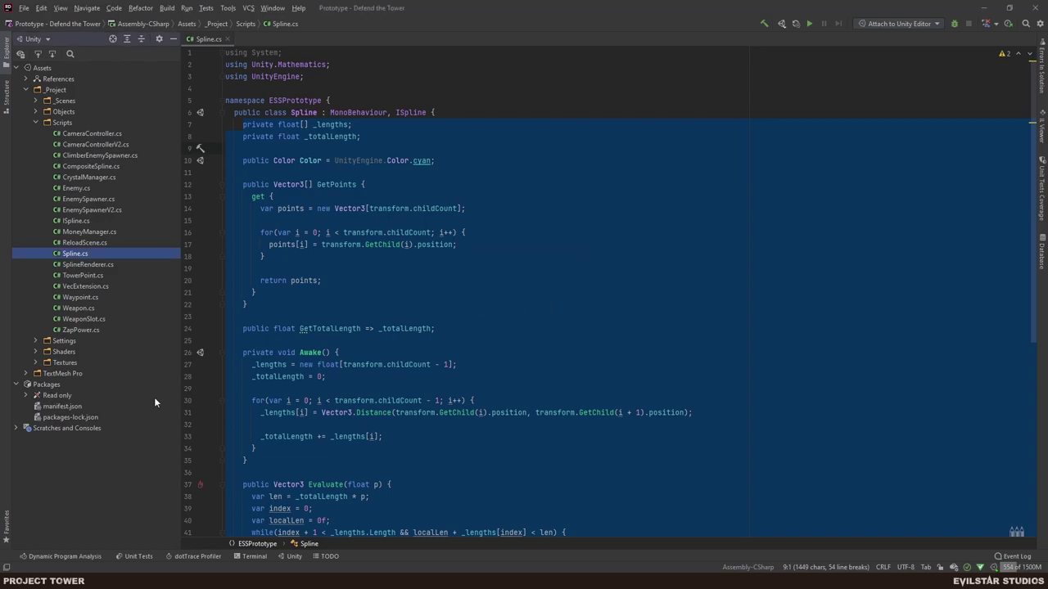
double_click(64, 406)
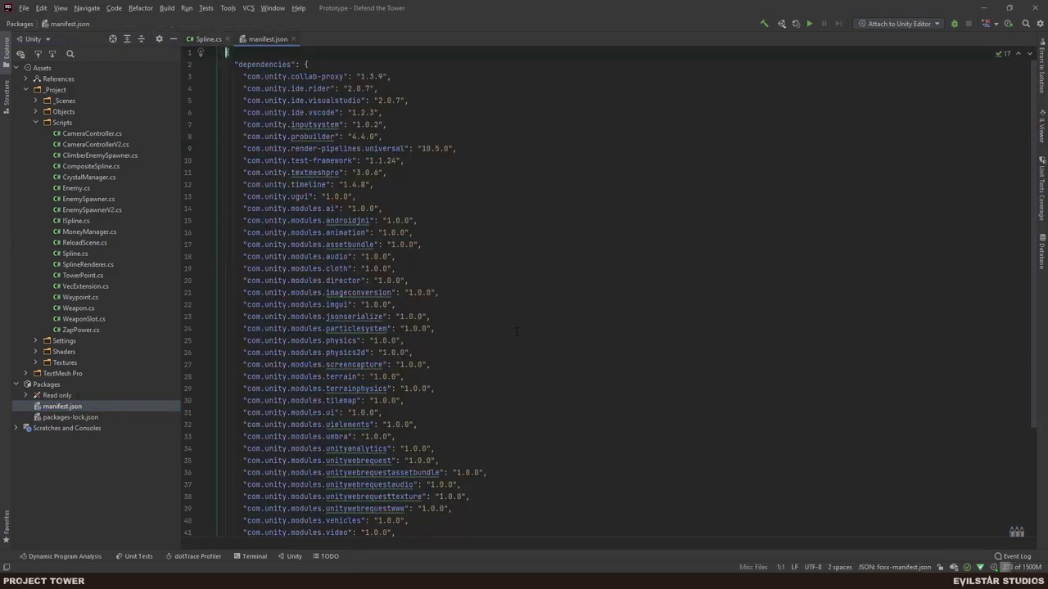
Search the dependencies in the prototype's manifest.json for math.
scroll(488, 326, "down", 5)
scroll(467, 384, "up", 5)
key("ctrl+f")
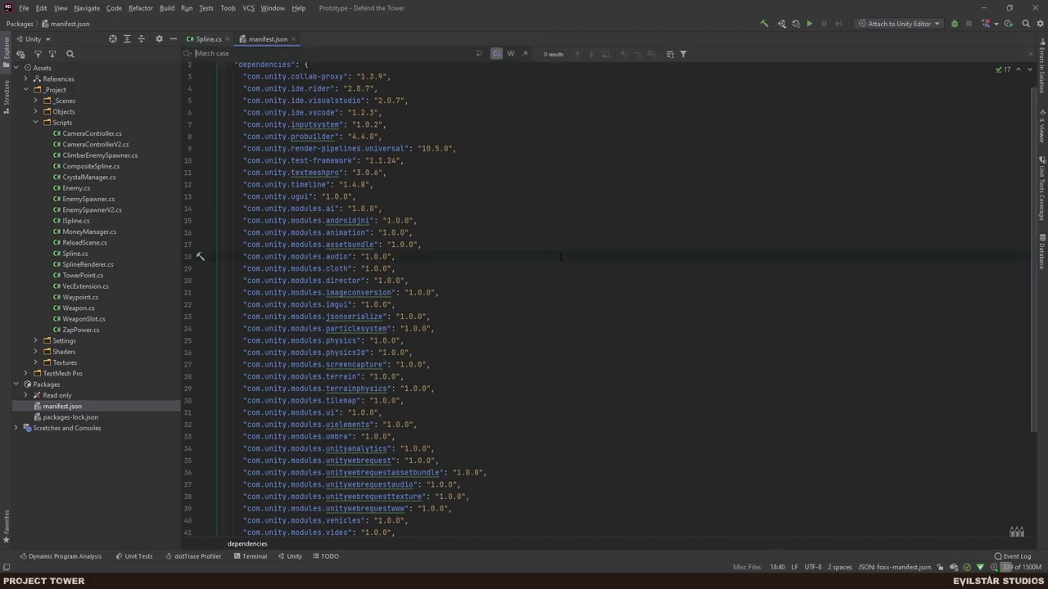
type("math")
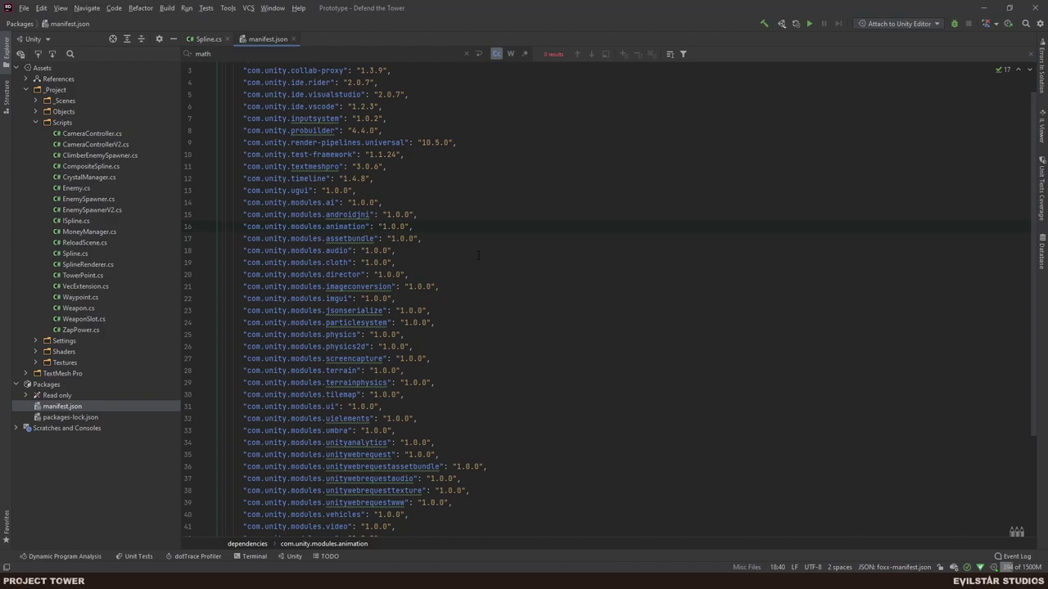
Go to the source definition of math from the prototype's Spline.cs, check its package, and return to Spline.cs.
left_click(208, 38)
scroll(451, 208, "down", 10)
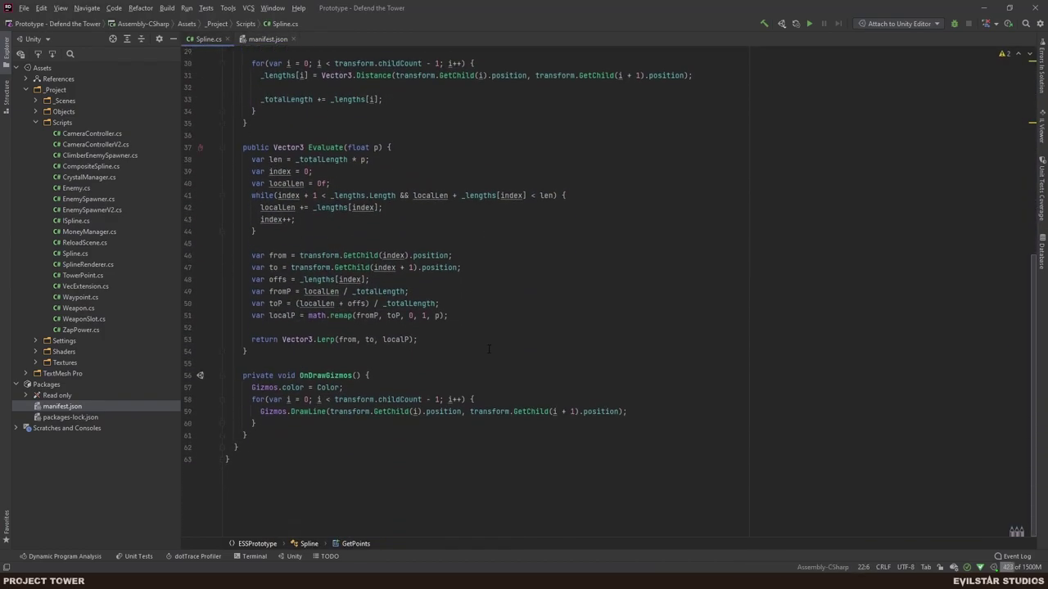
left_click(313, 319, "ctrl")
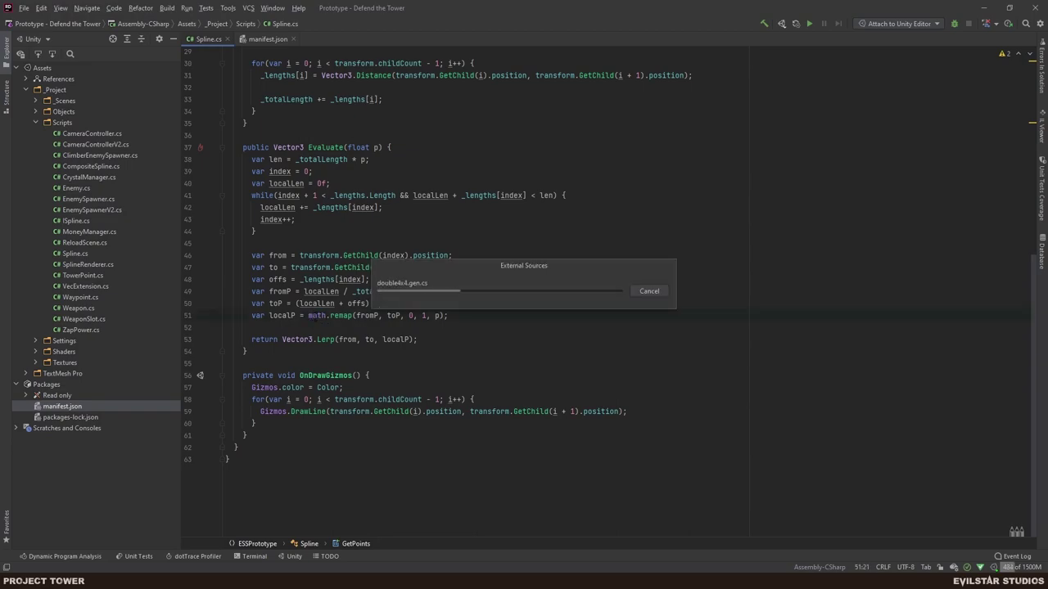
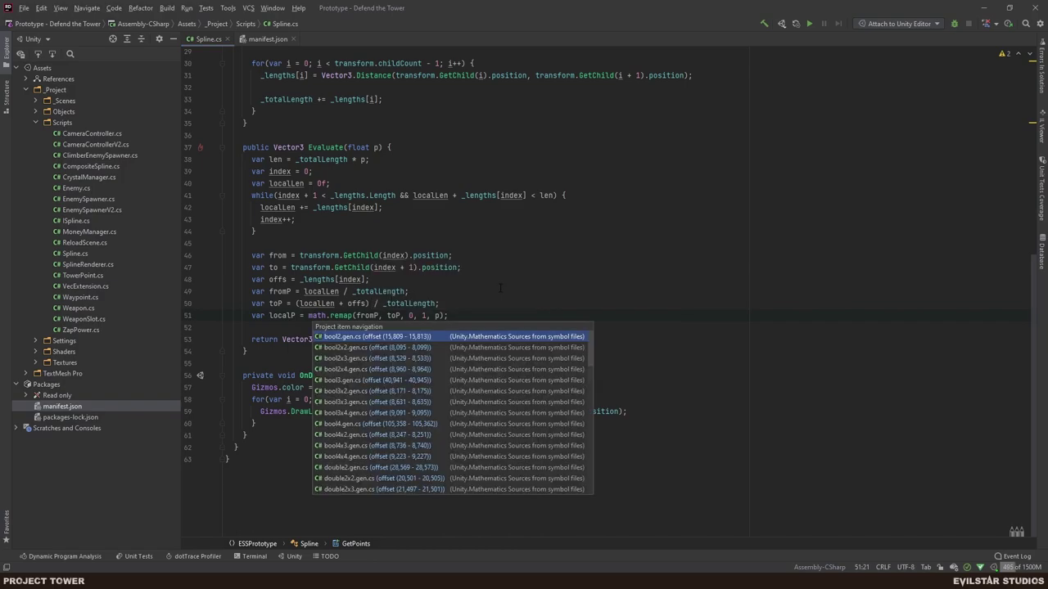
left_click(474, 339)
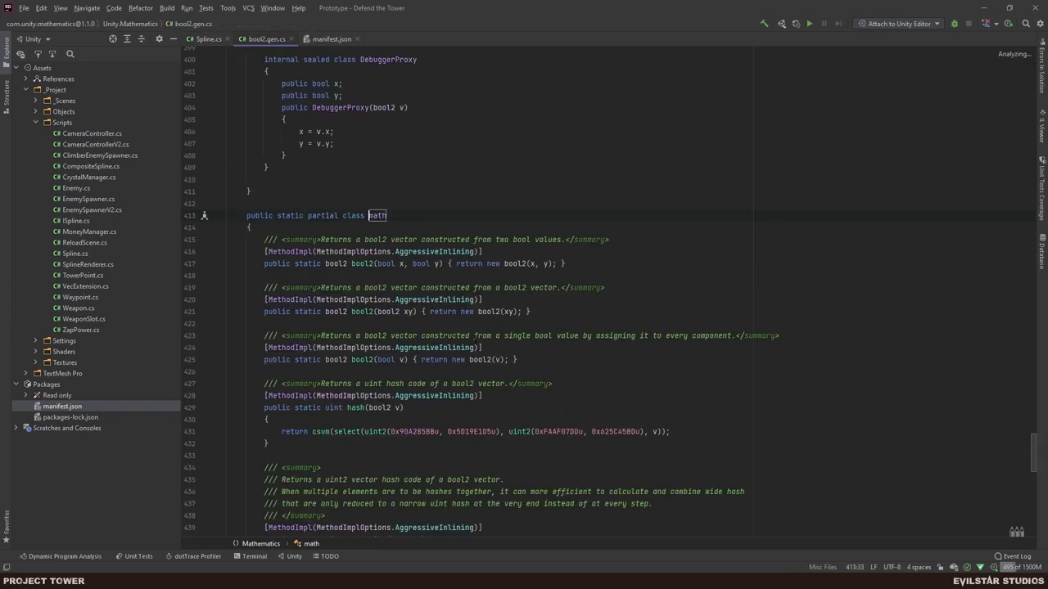
left_click(209, 39)
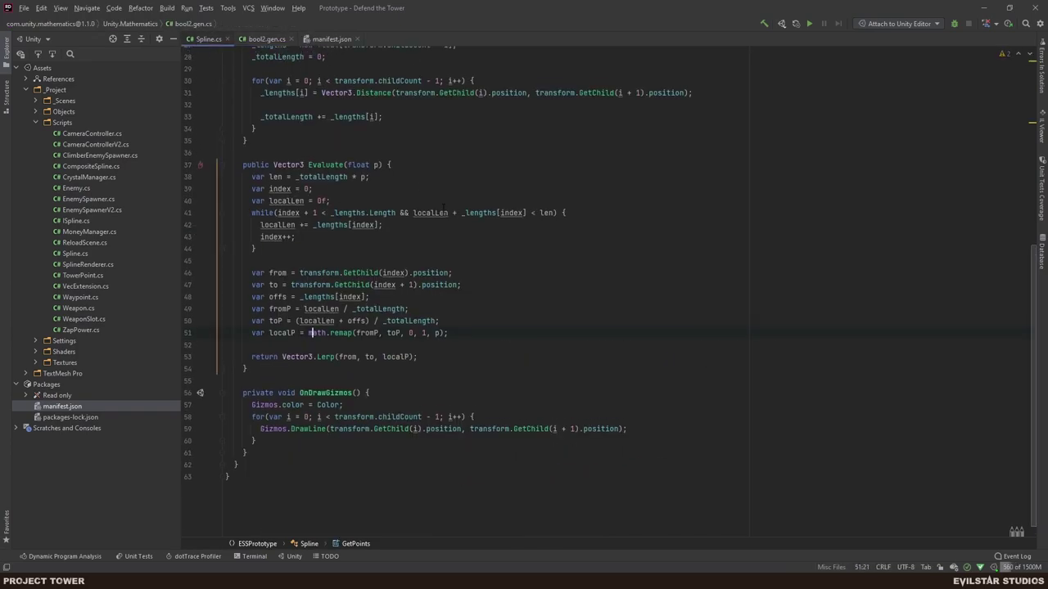
Try adding the prototype's using Unity.Mathematics directive below using UnityEngine in Project Tower's Spline.cs.
scroll(524, 295, "up", 10)
left_click(336, 64)
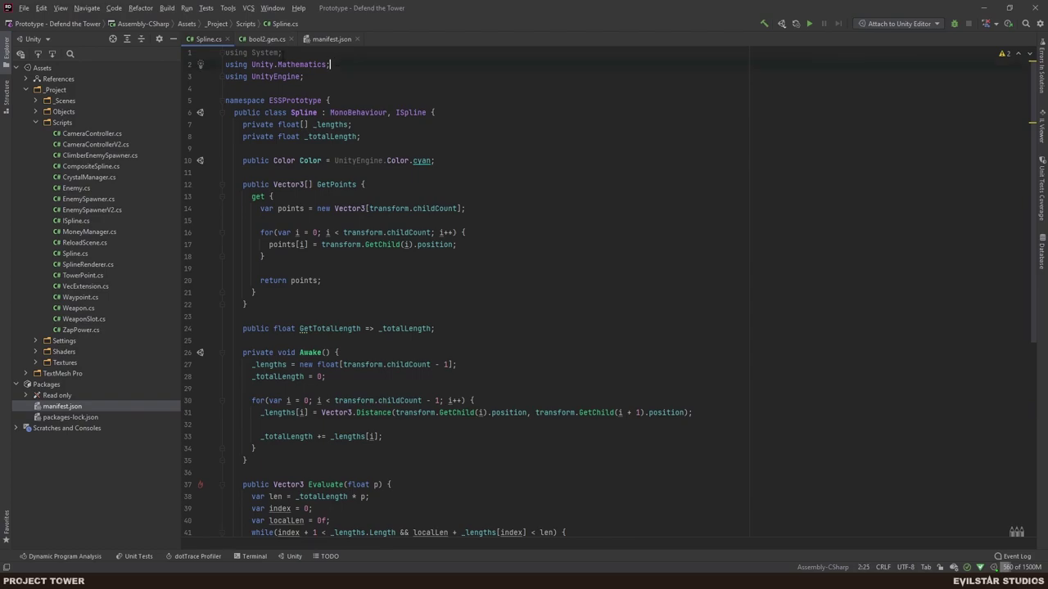
left_click_drag(331, 64, 201, 65)
key("ctrl+c")
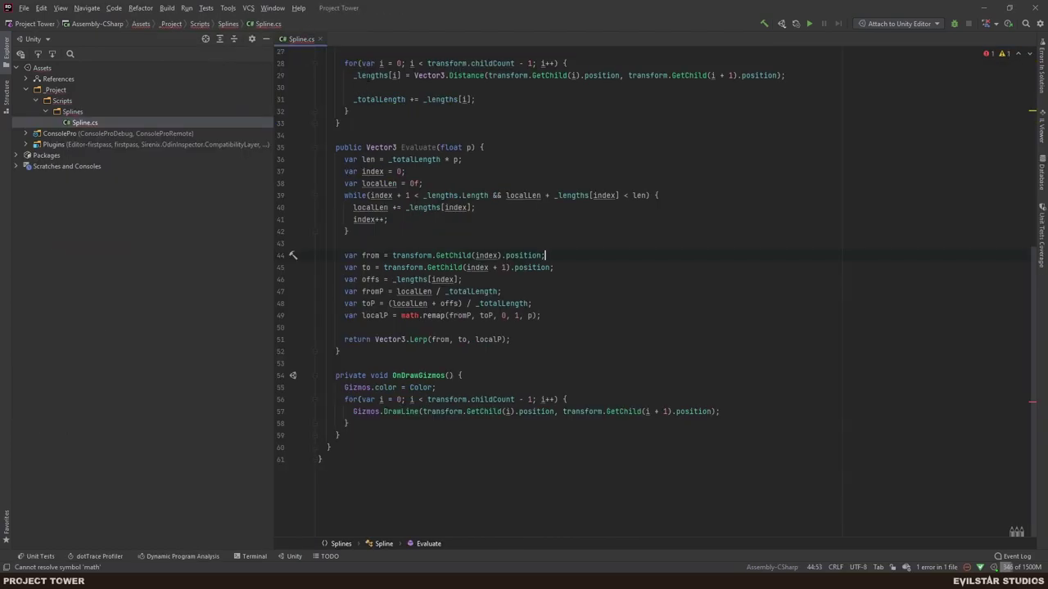
scroll(417, 55, "up", 10)
left_click(418, 54)
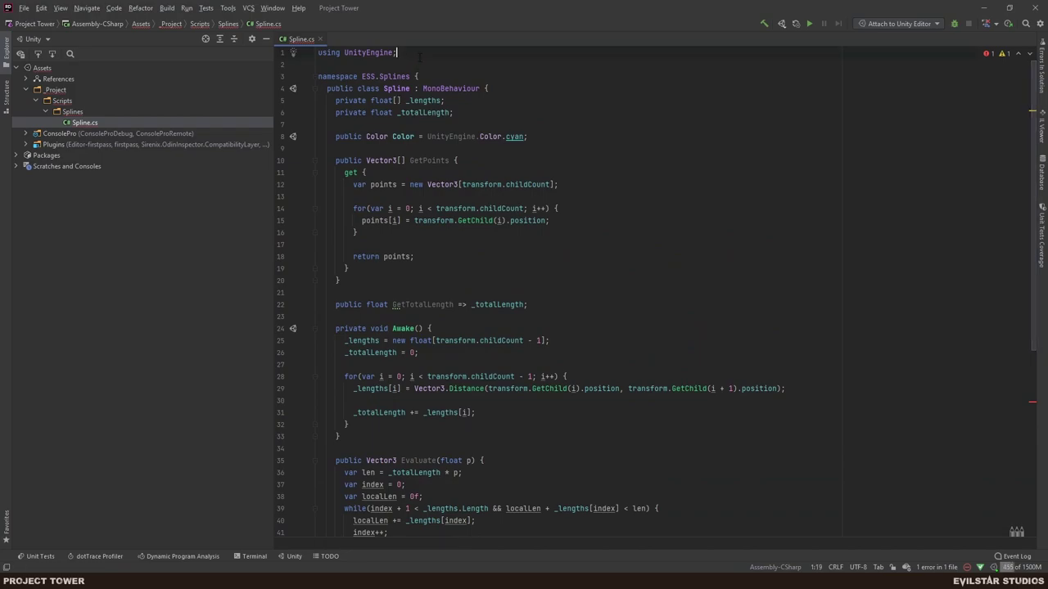
key("Return")
key("ctrl+v")
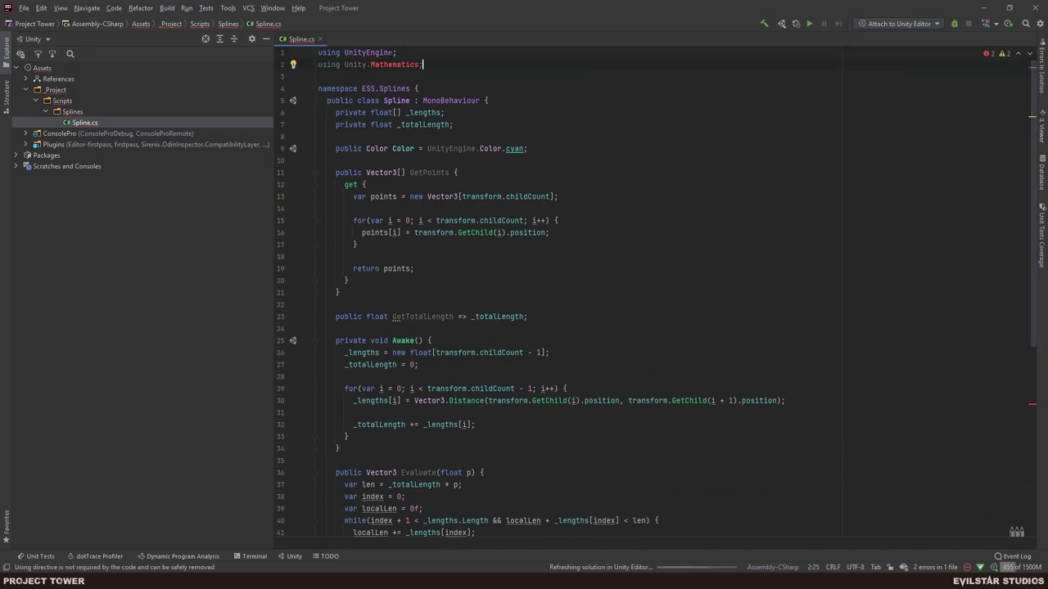
Try going to the declaration of Mathematics, and undo the pasted using directive.
left_click(383, 64, "ctrl")
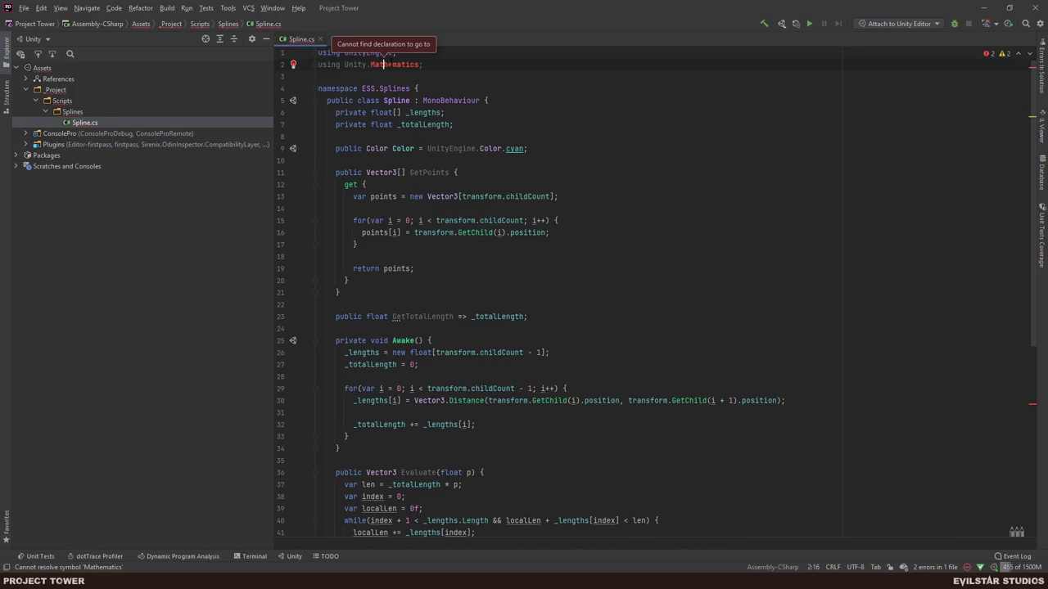
key("End")
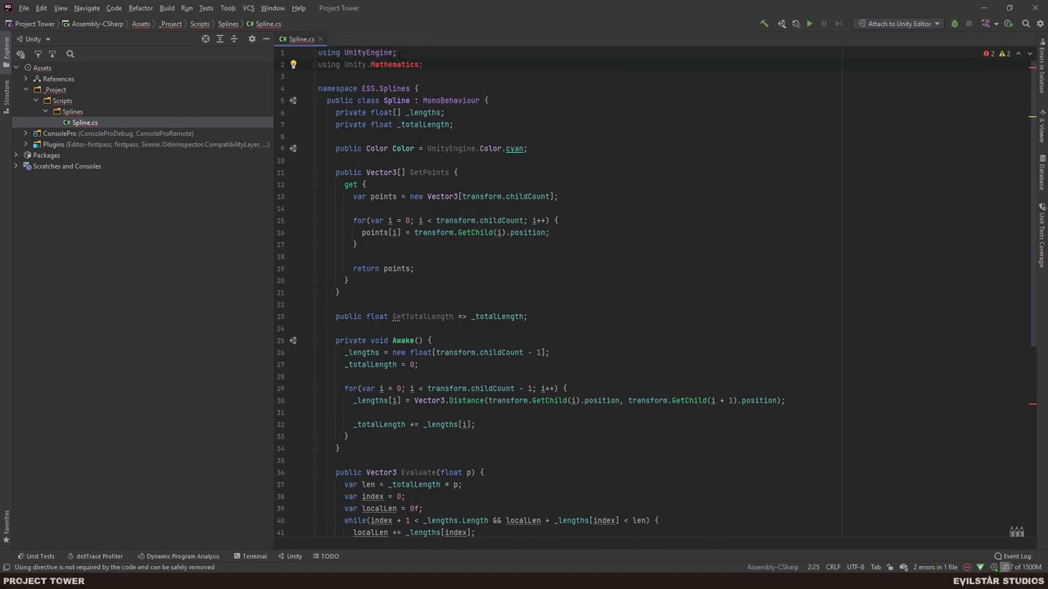
key("ctrl+z")
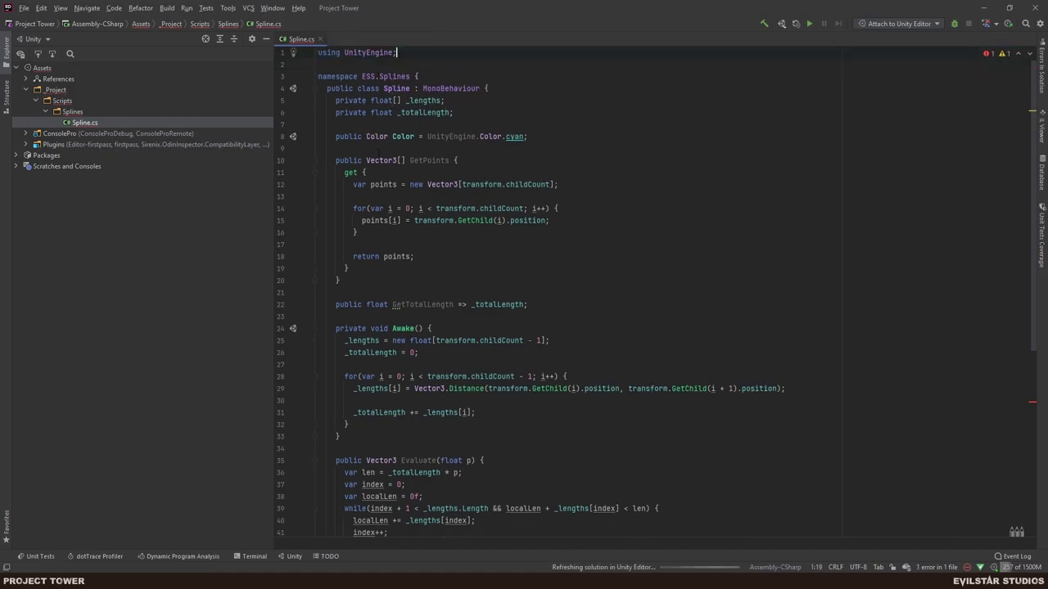
Below the math.remap line in Evaluate, start a new localP variable assigned from a Mathf.Lerp call.
scroll(655, 295, "down", 8)
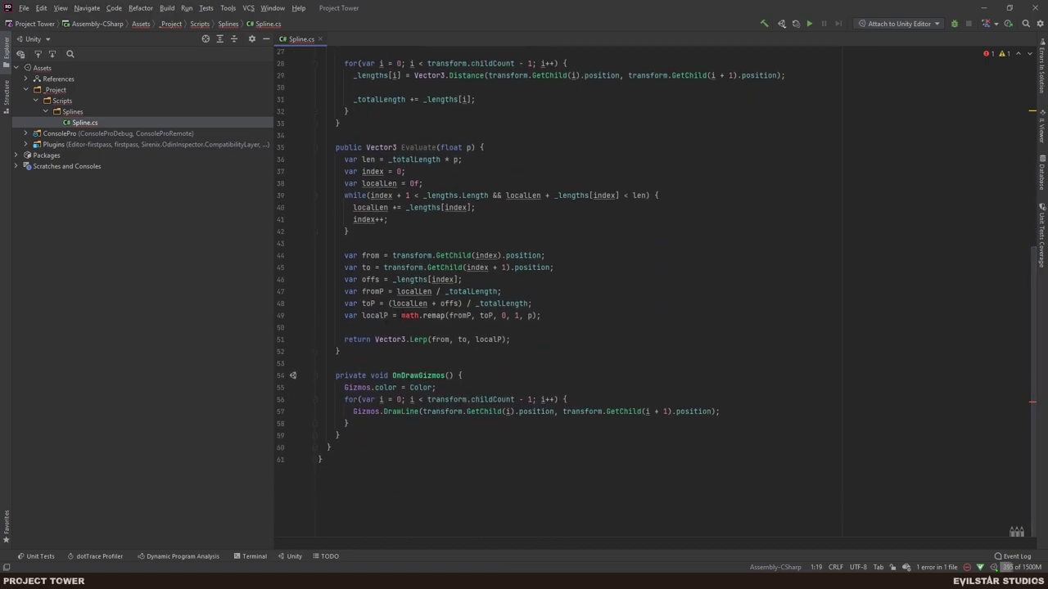
mouse_move(410, 316)
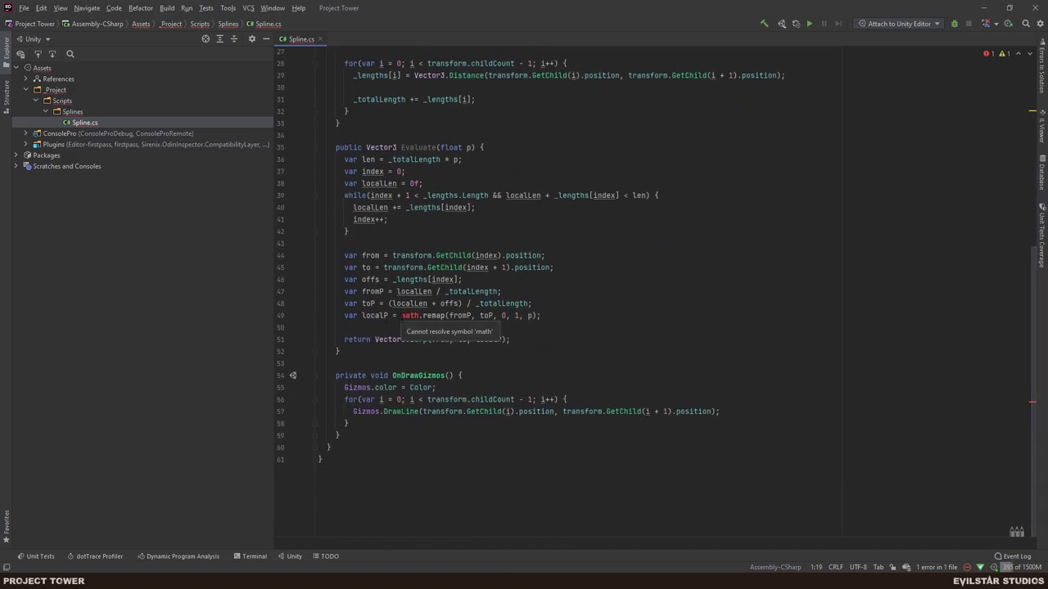
left_click(556, 315)
key("Return")
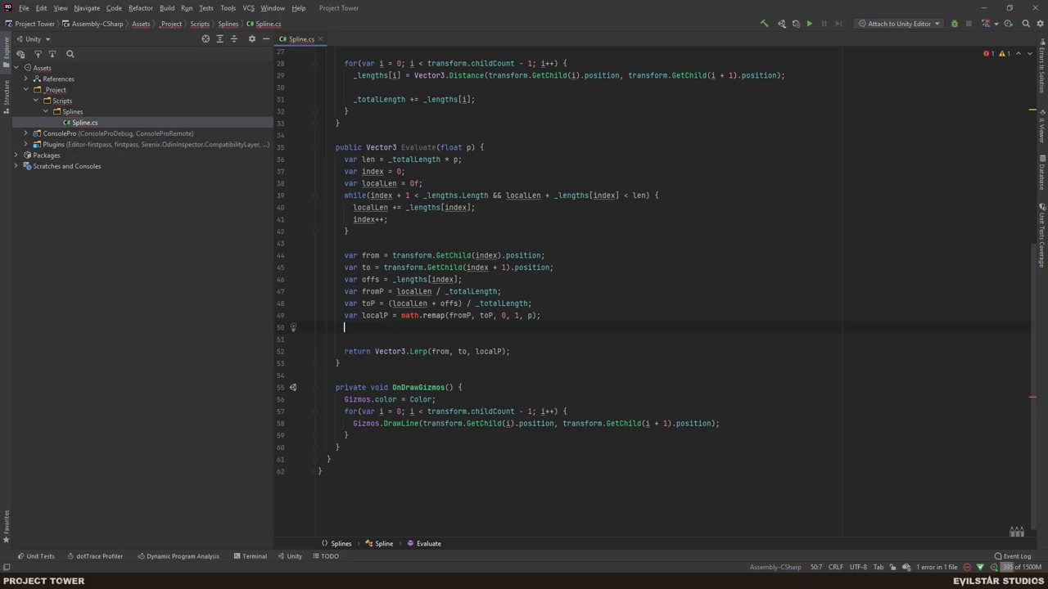
type("var ")
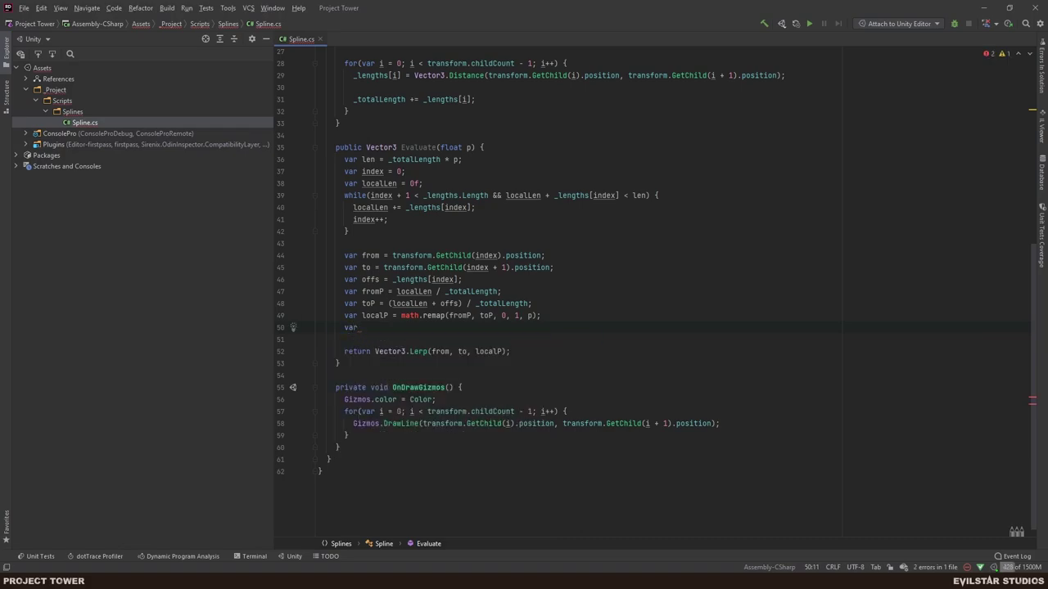
type("lo")
type("cal")
type("P = Mag")
type("Mathf.Lerp(")
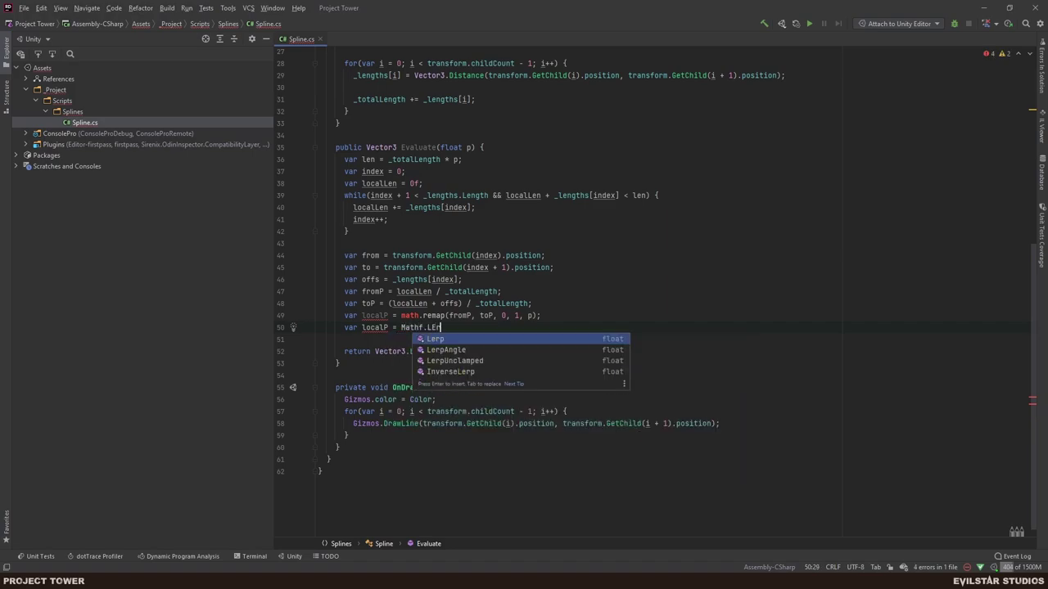
key("Escape")
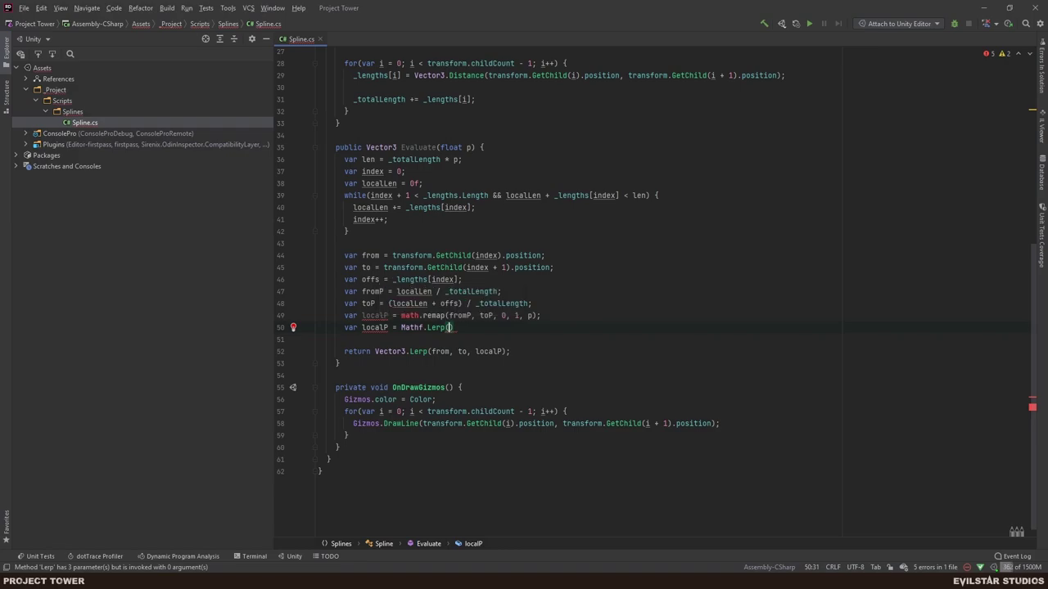
Give the Mathf.Lerp call the arguments 0, 1 and a nested Mathf.InverseLerp call.
left_click_drag(448, 315, 496, 315)
left_click(454, 327)
type("0, 1,")
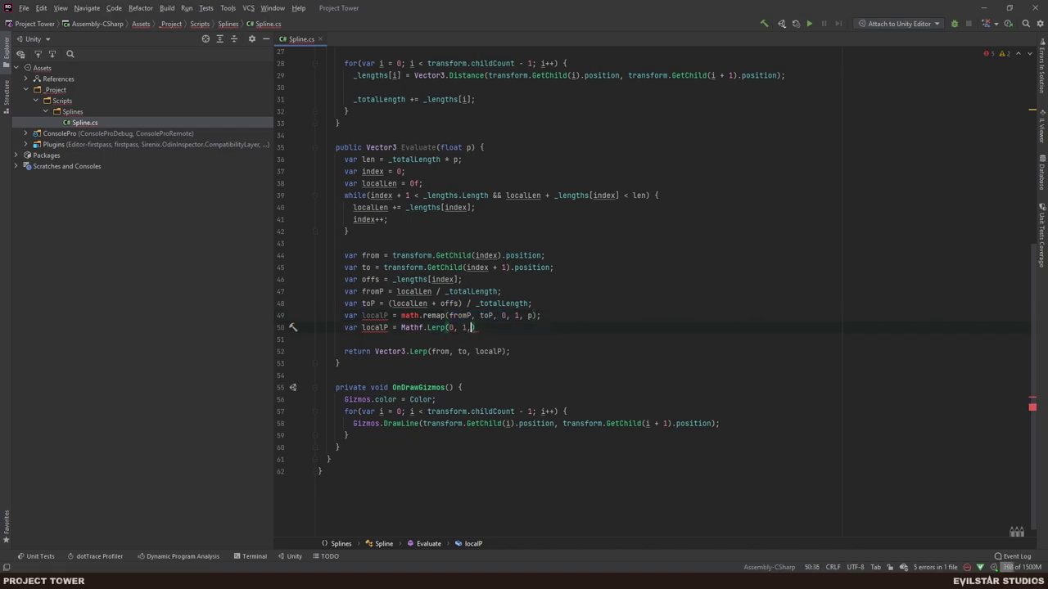
type(" Mathf.Inver")
key("Return")
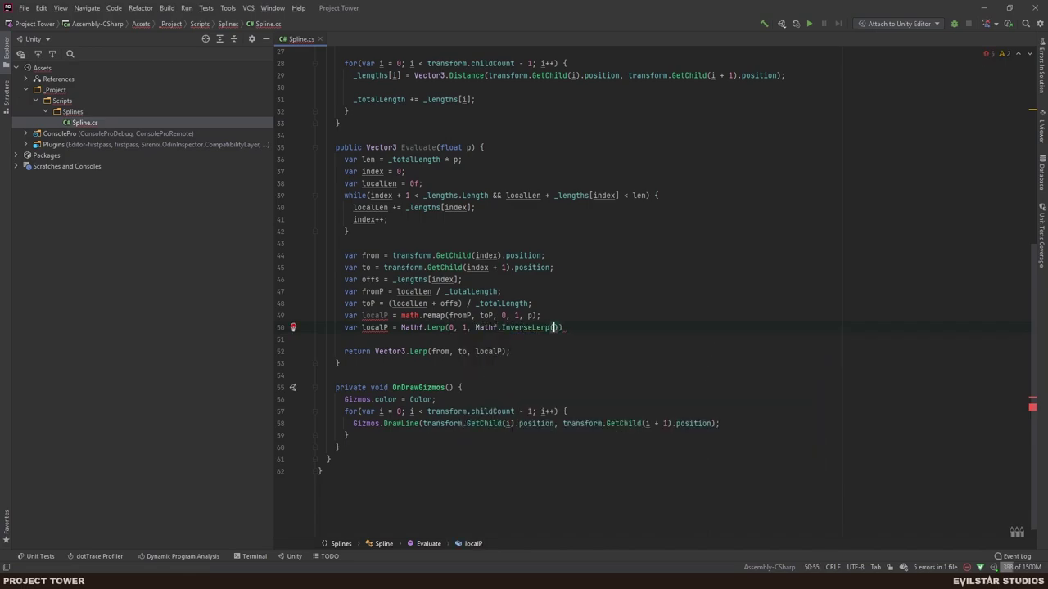
Pass fromP, toP and p to Mathf.InverseLerp and complete the localP statement.
key("Up")
key("Down")
type("fro")
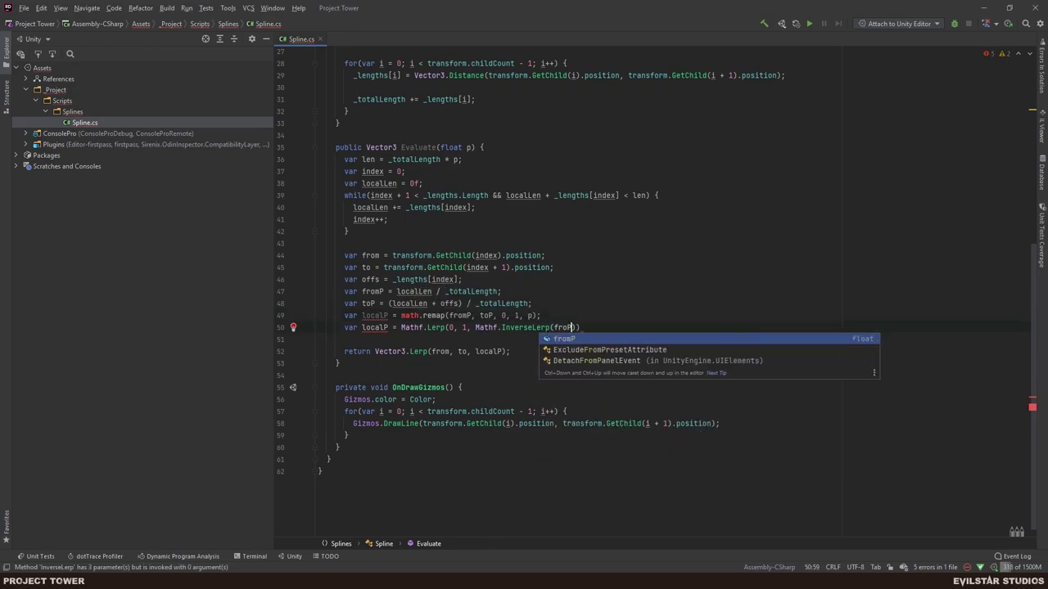
key("Down")
key("Return")
type(", toP")
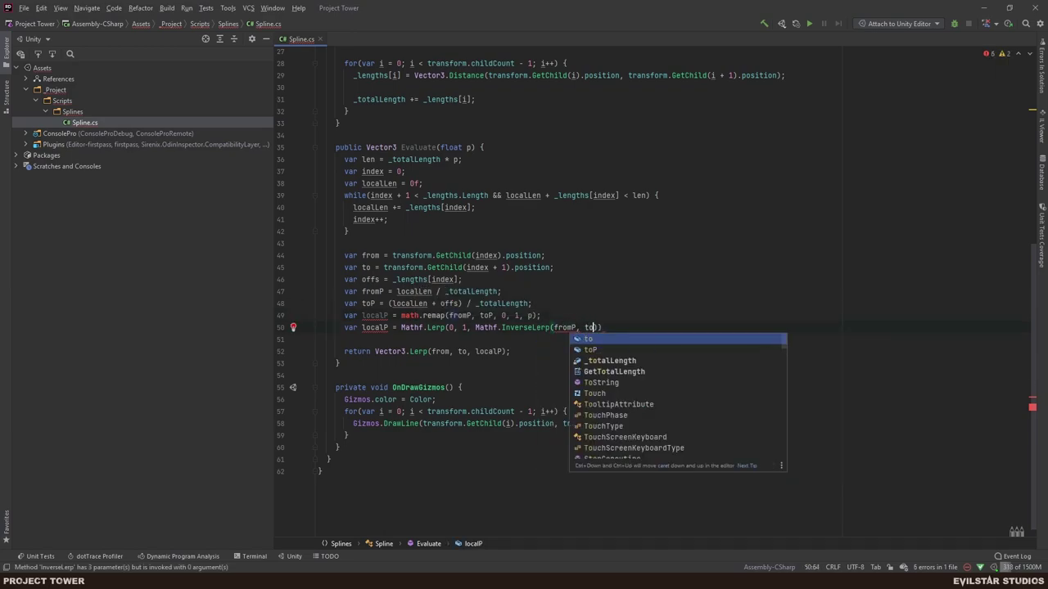
type(", p")
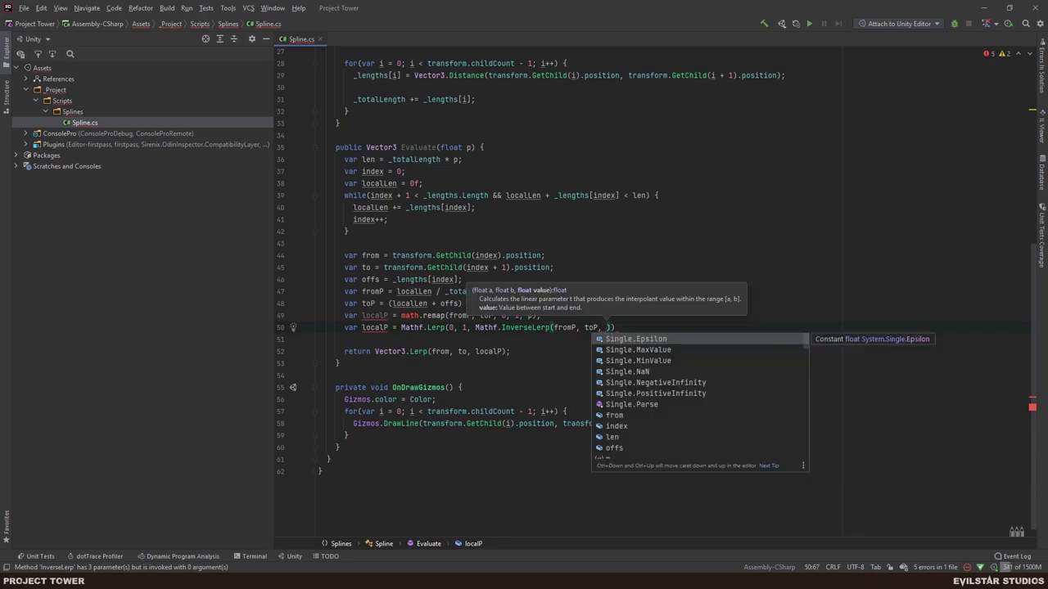
key("Escape")
type("));")
Delete the old math.remap line above the new localP statement and save Spline.cs.
key("Home")
key("shift+Up")
key("BackSpace")
key("End")
key("ctrl+s")
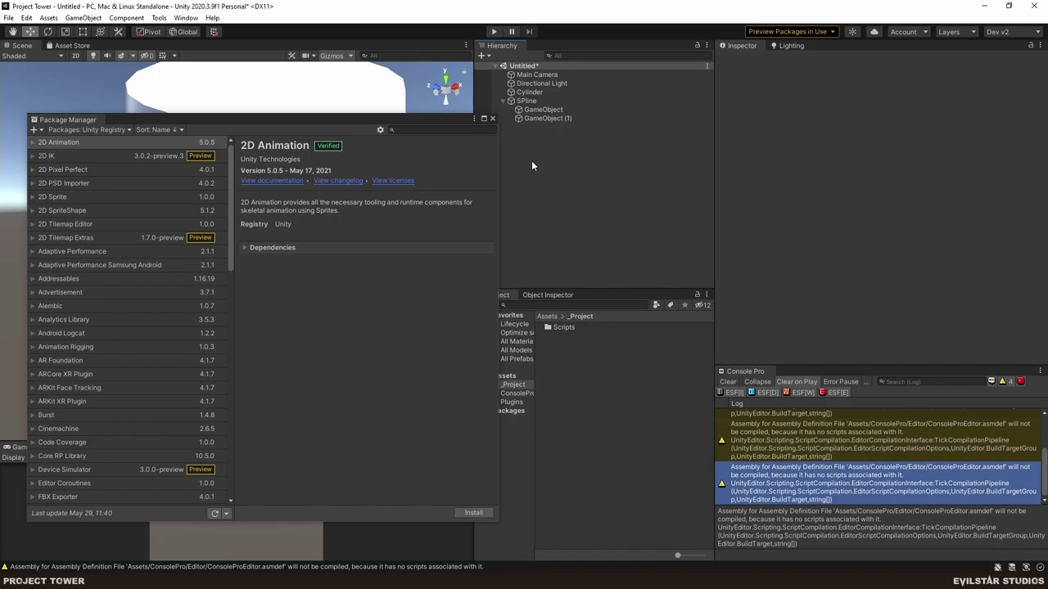
Close Unity's Package Manager and move the spline's GameObject (1) to about -1.46, -7.76, 15.39 and GameObject to about -6.92, 0, 9.8.
left_click(491, 119)
left_click(543, 118)
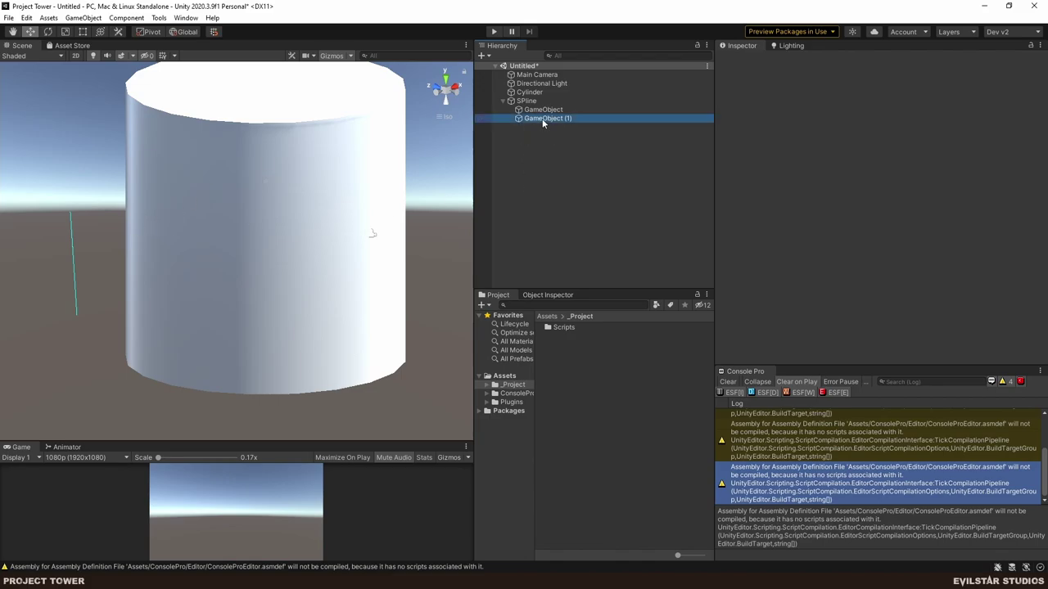
key("f")
mouse_move(200, 310)
left_mouse_down()
mouse_move(215, 235)
mouse_move(115, 319)
mouse_move(186, 313)
left_mouse_up()
left_click(542, 108)
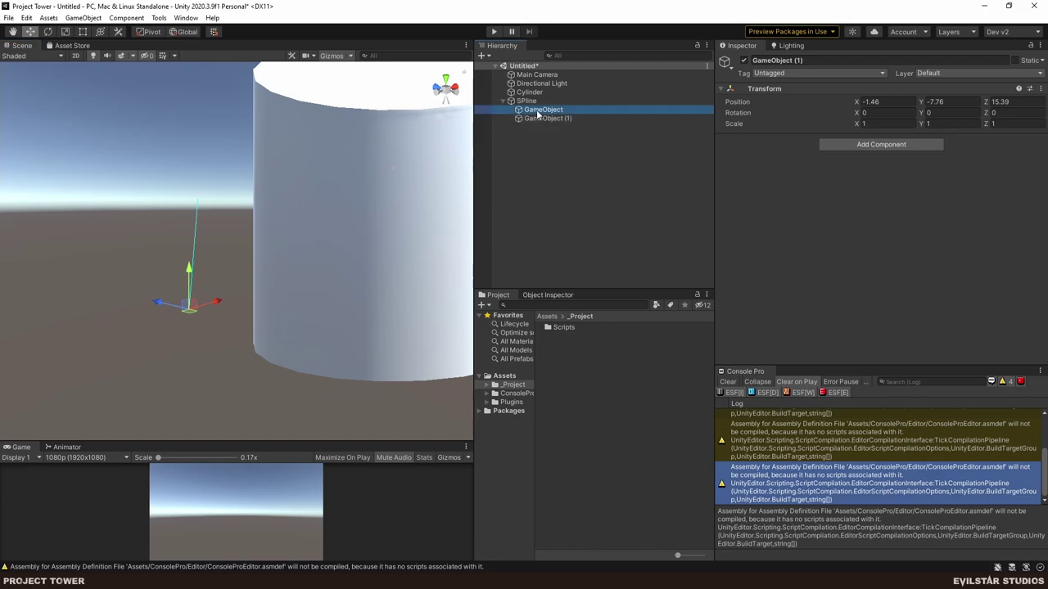
left_click_drag(198, 218, 187, 245)
Duplicate GameObject (1) and place the copy on the opposite side of the cylinder as the spline's third point.
left_click(446, 79)
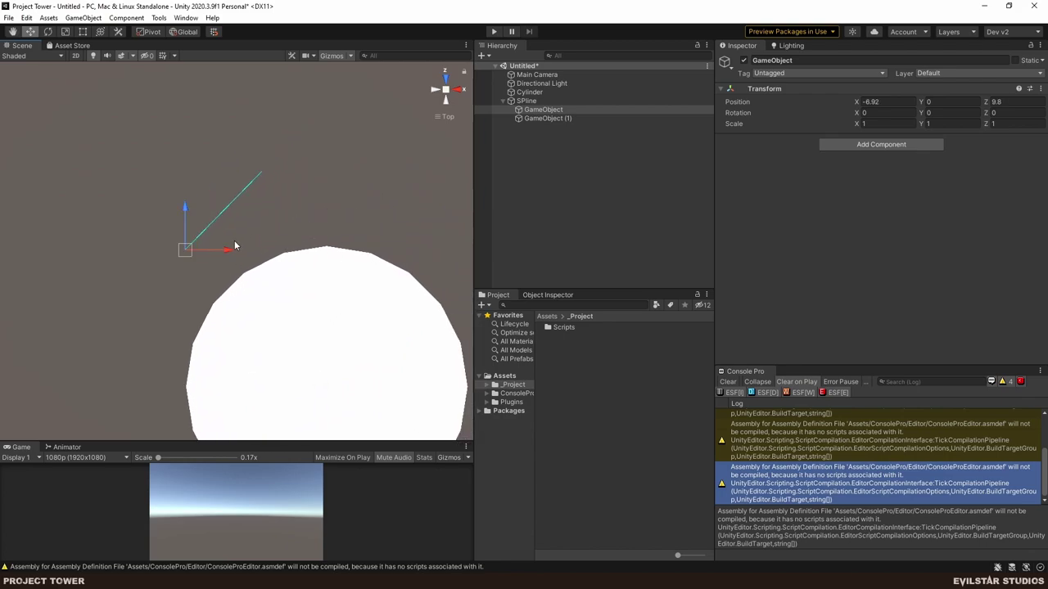
left_click(552, 115)
key("ctrl+d")
left_click_drag(266, 166, 394, 224)
left_click(496, 222)
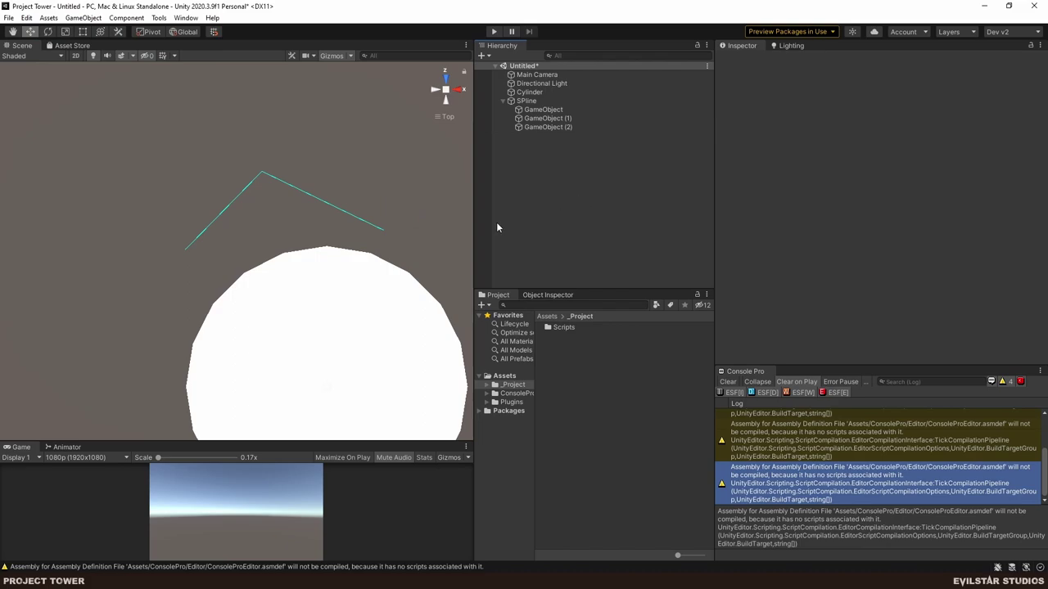
middle_click_drag(281, 299, 267, 257)
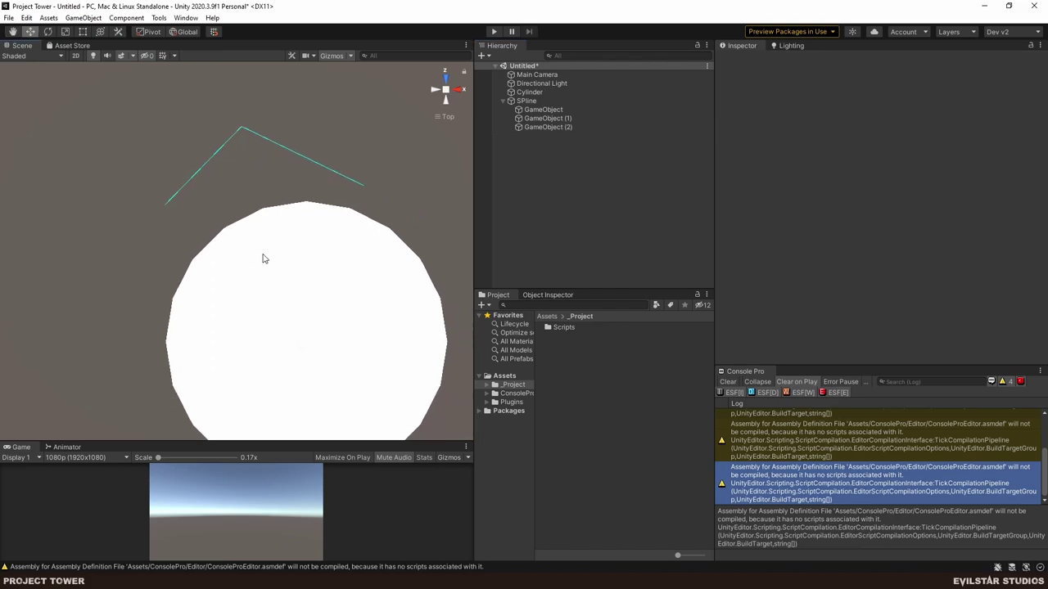
left_click_drag(172, 300, 307, 184, "alt")
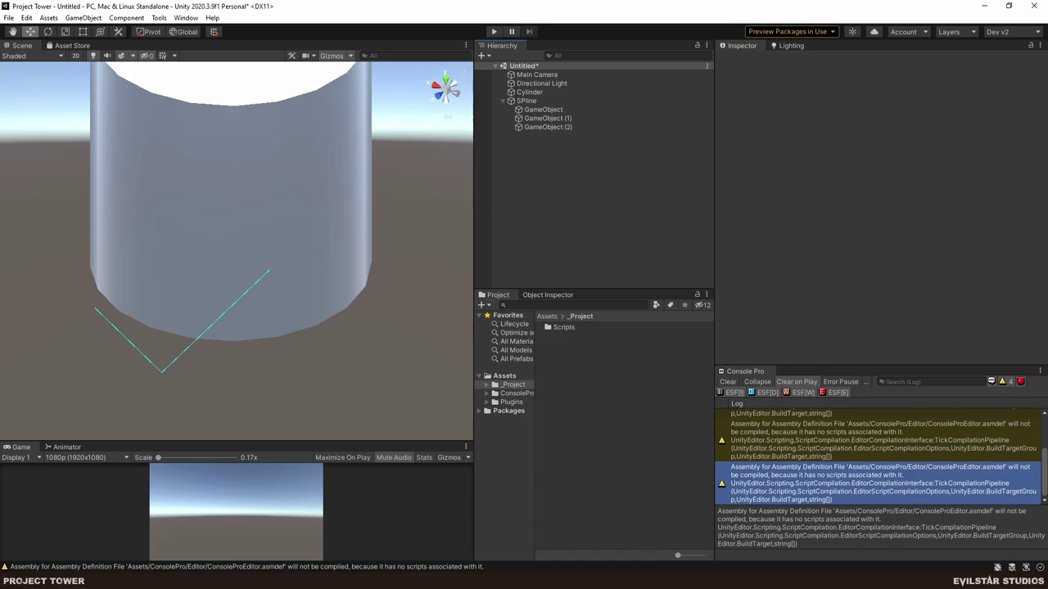
Switch to the Prototype - Defend the Tower project in Unity and run its Test2 scene.
mouse_move(292, 581)
left_click(352, 534)
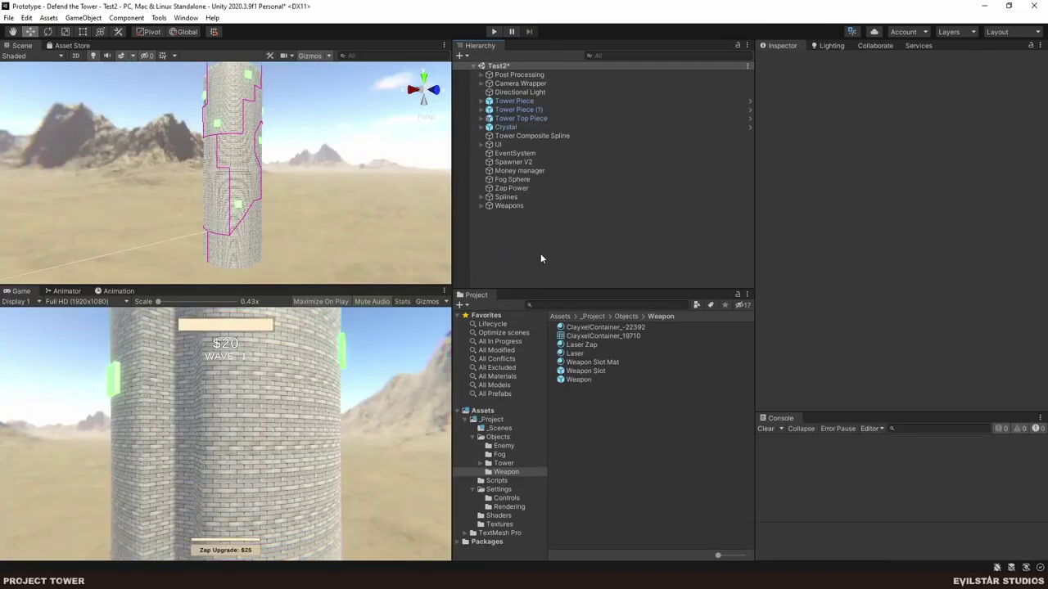
left_click(495, 32)
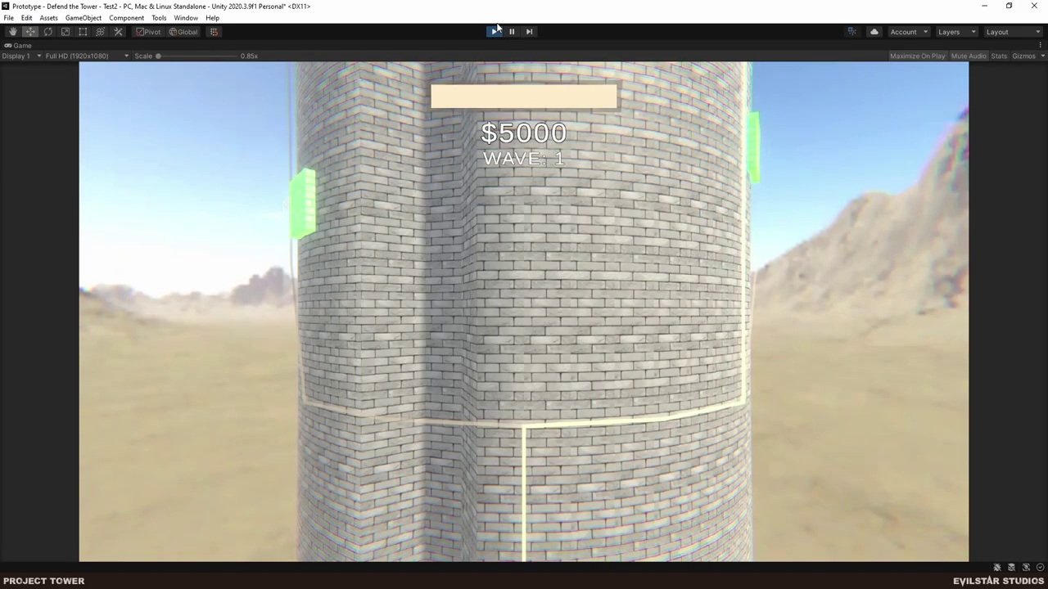
Move the game camera around and along the tower to examine how the enemies climb along the spline paths.
key("d")
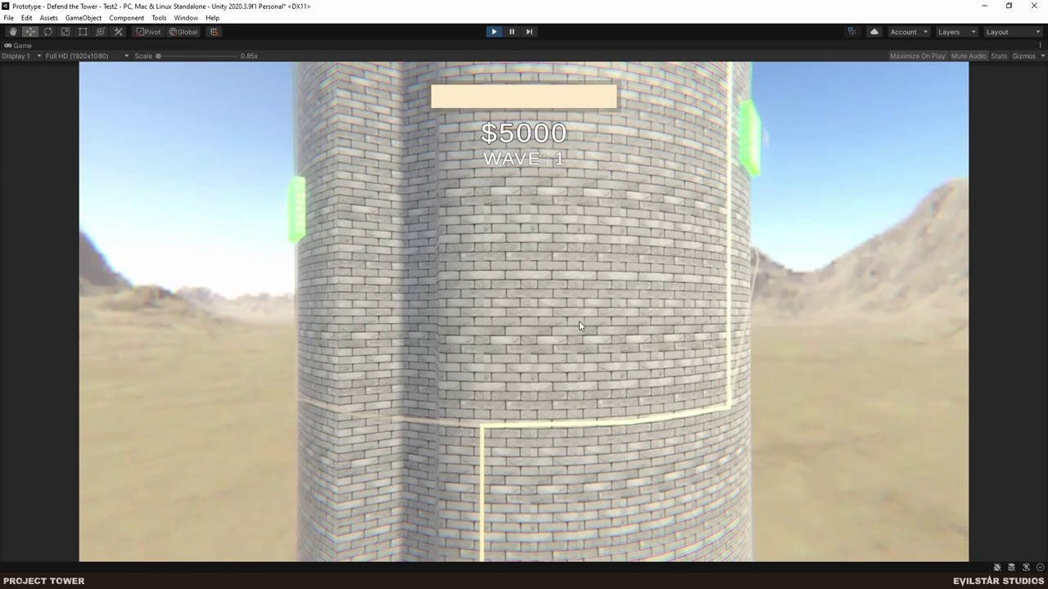
key("a")
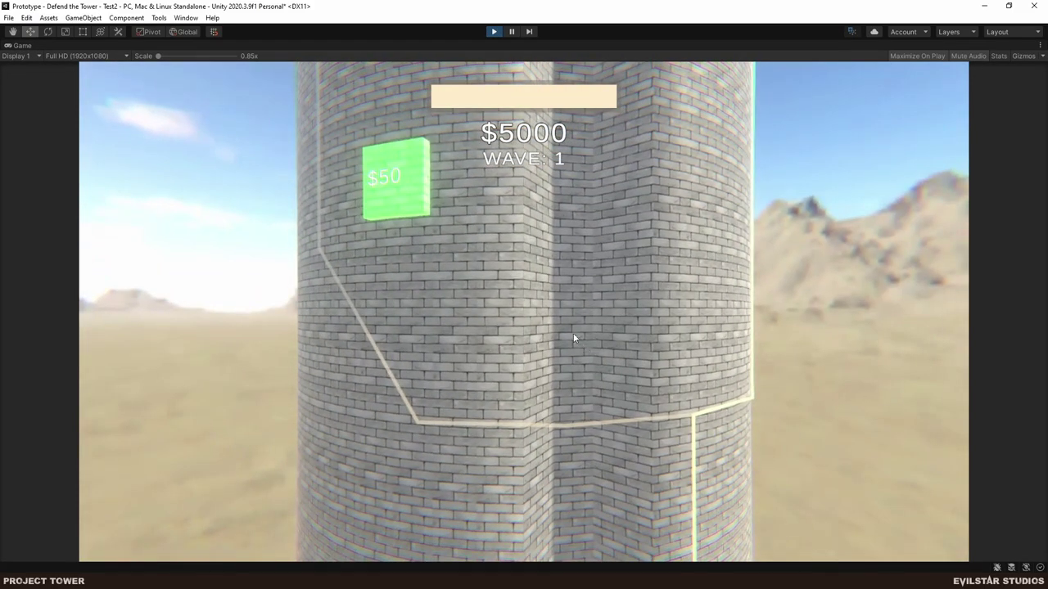
key("d")
key("d")
key("d")
key("d")
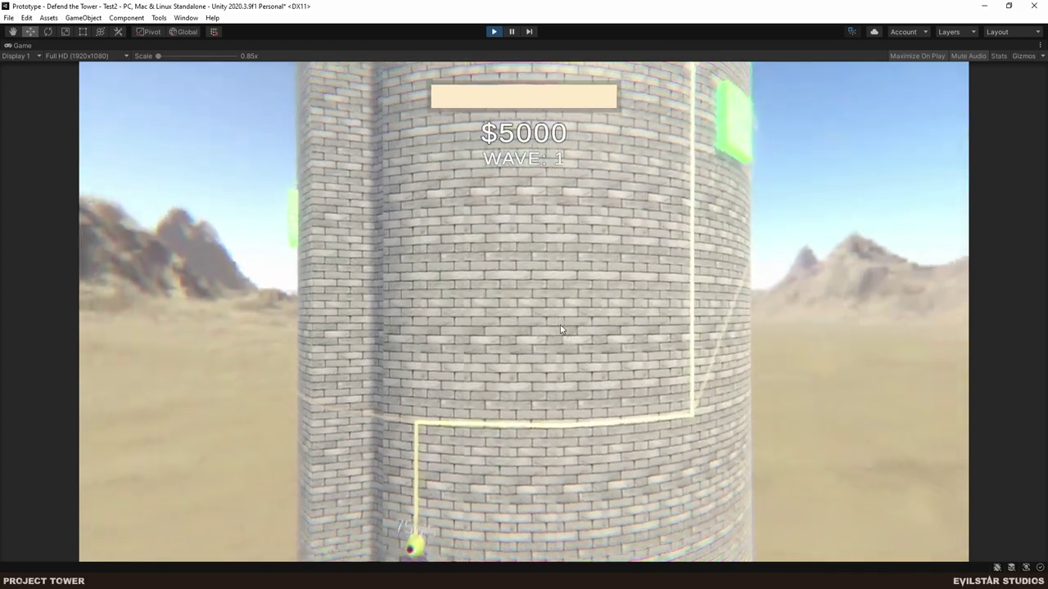
key("w")
key("d")
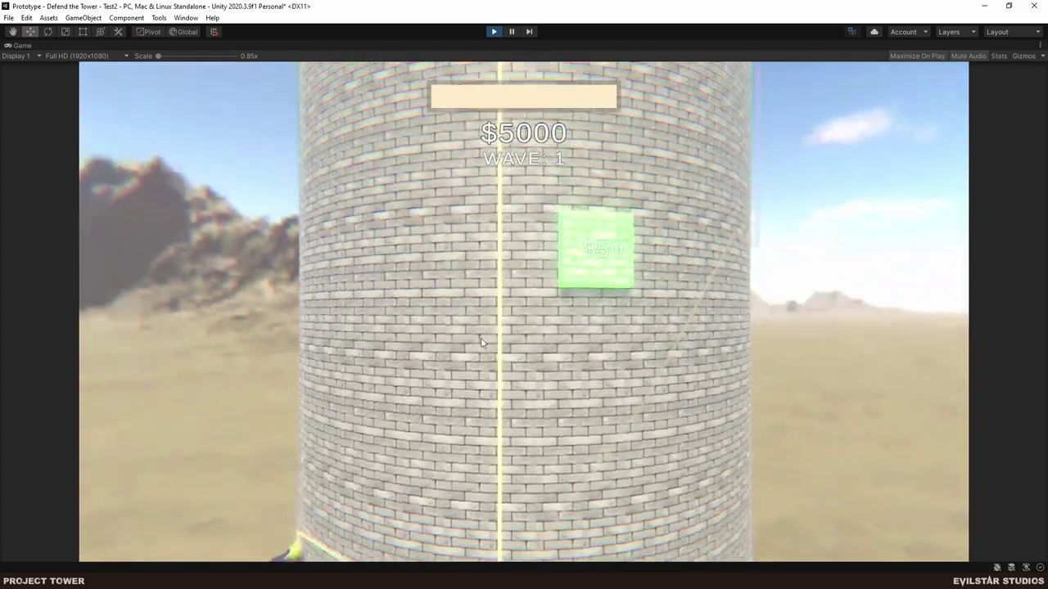
key("a")
key("s")
key("d")
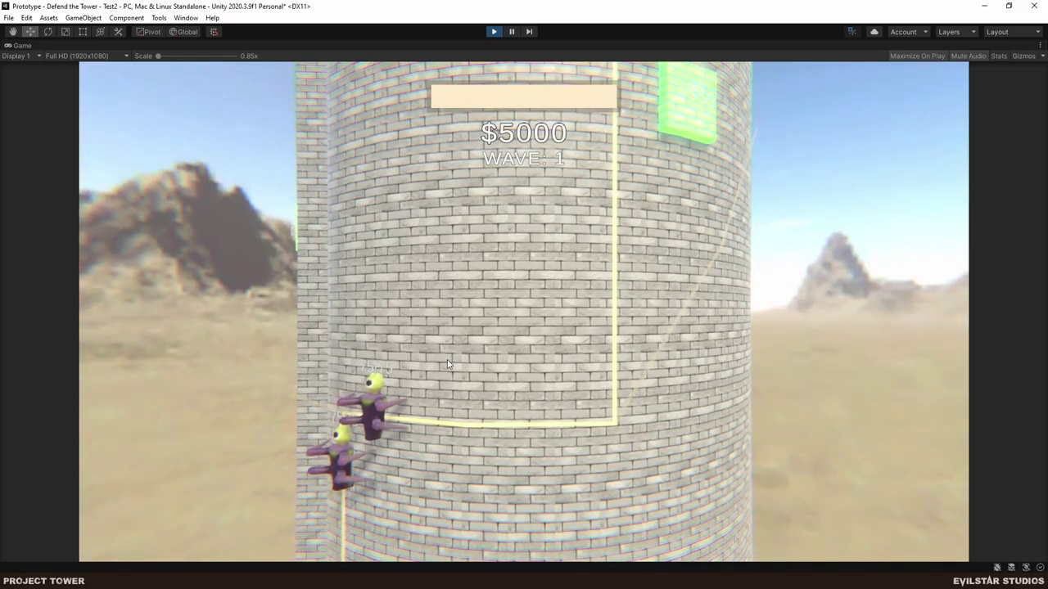
key("d")
key("d")
key("d")
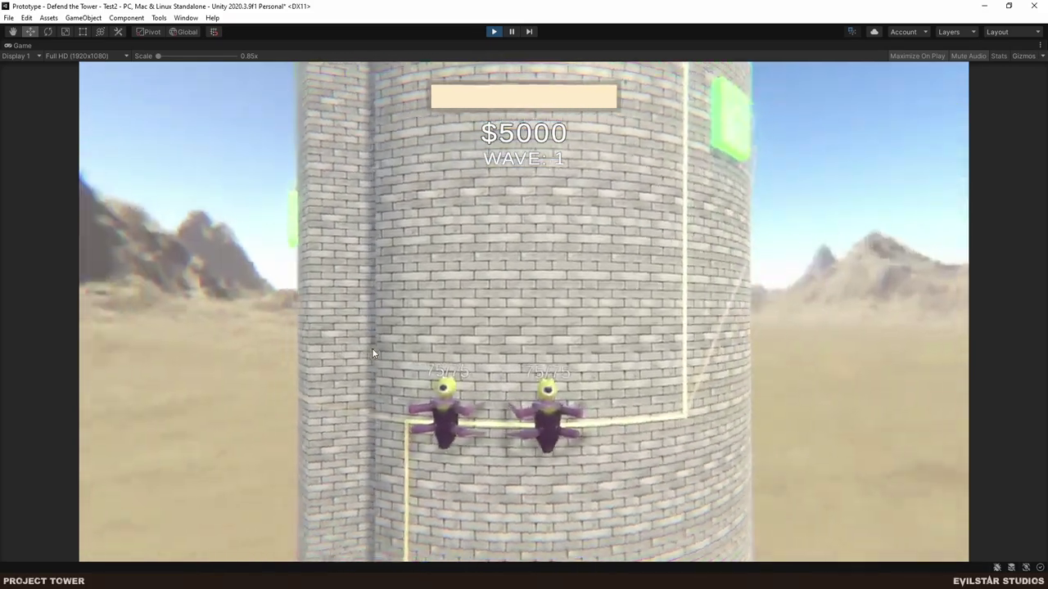
key("w")
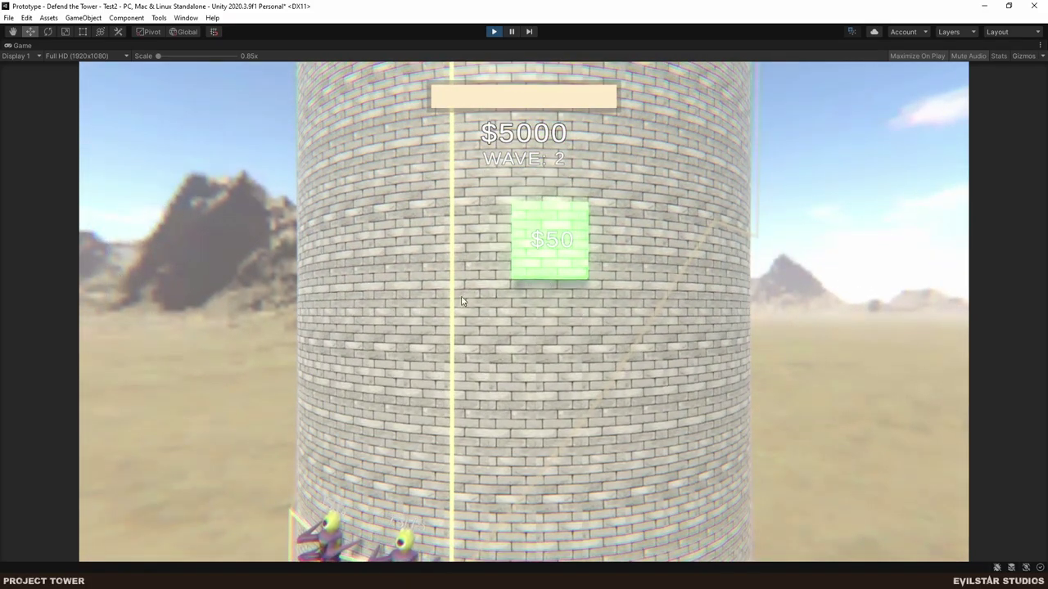
key("a")
key("s")
key("w")
key("d")
key("w")
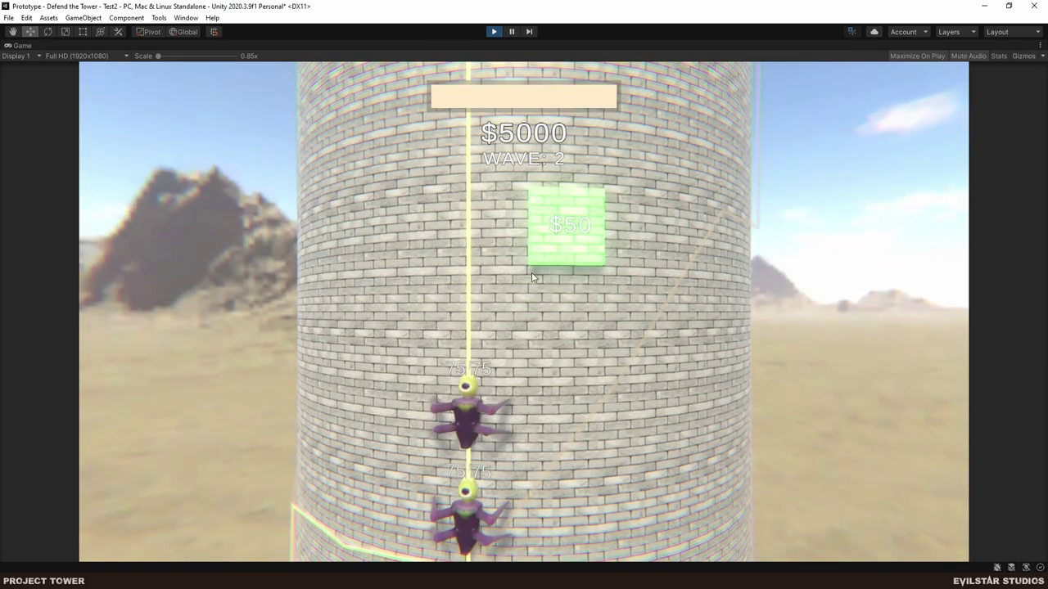
Buy the $50 turret beside the enemy path and follow the climbing enemies up to the tower's top.
left_click(564, 229)
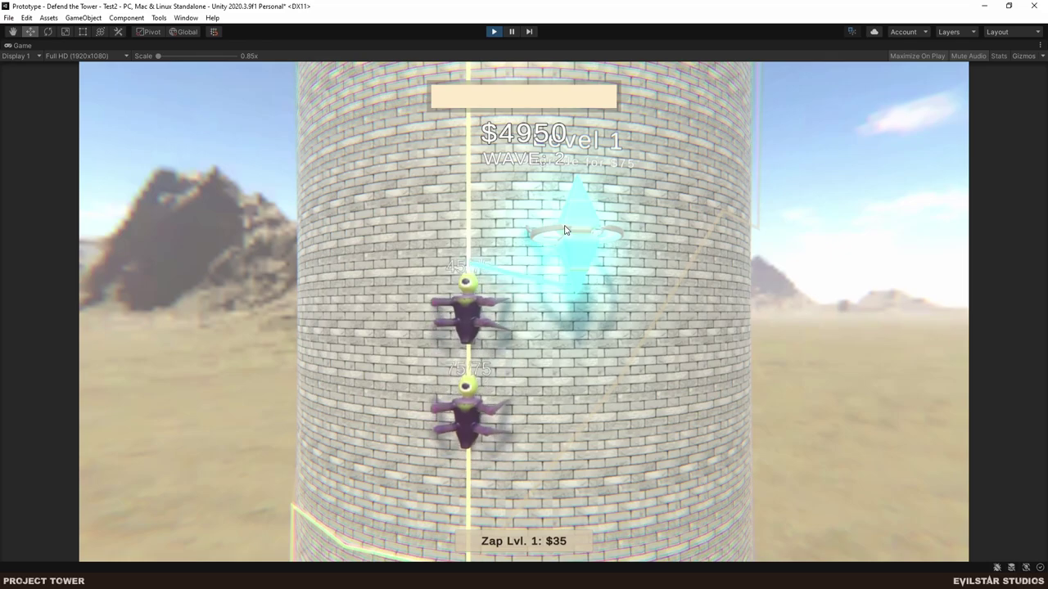
key("w")
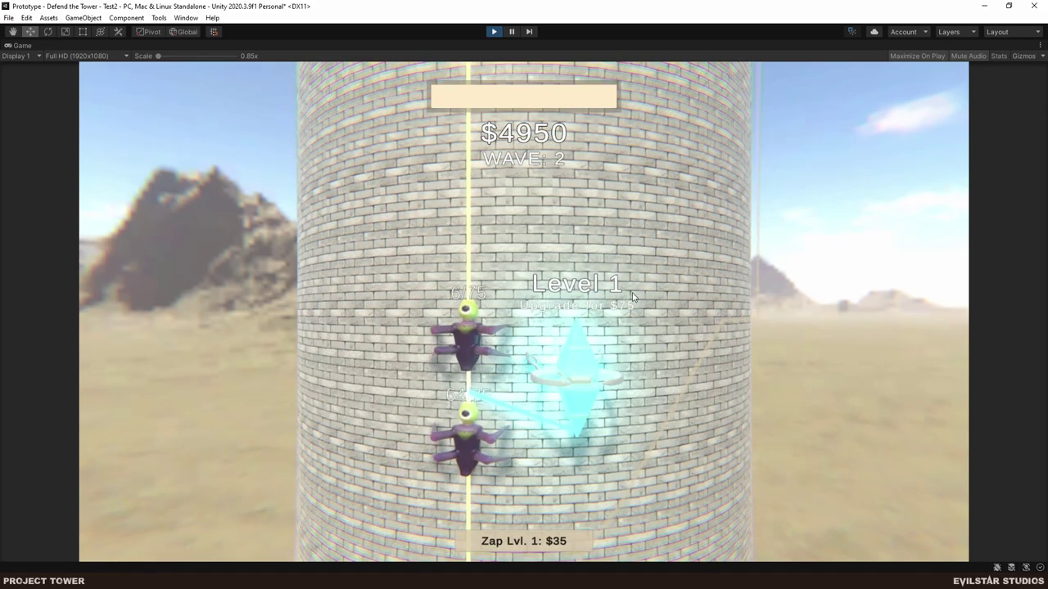
key("w")
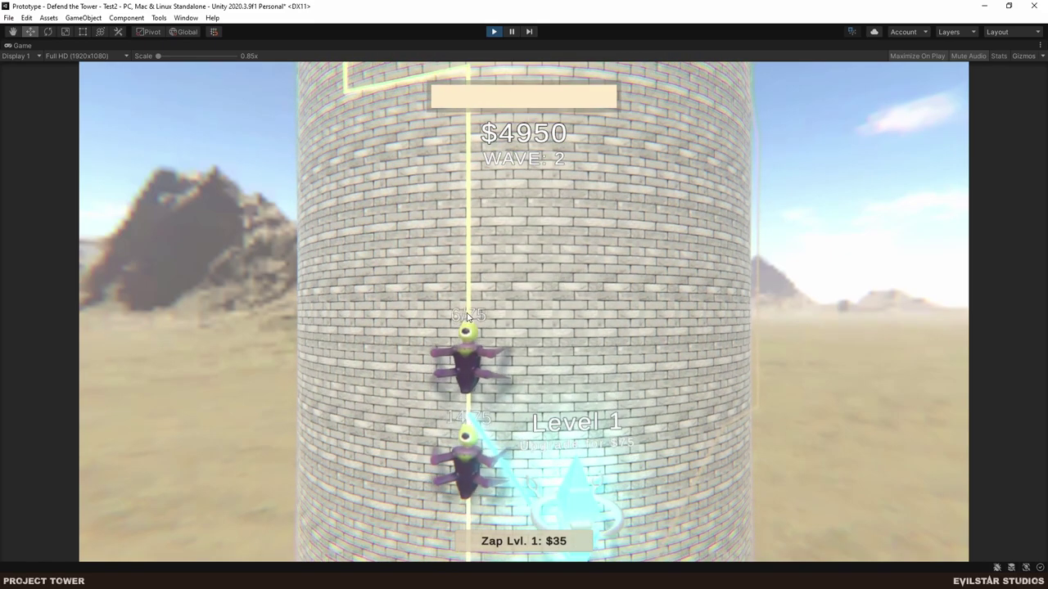
key("w")
key("a")
key("w")
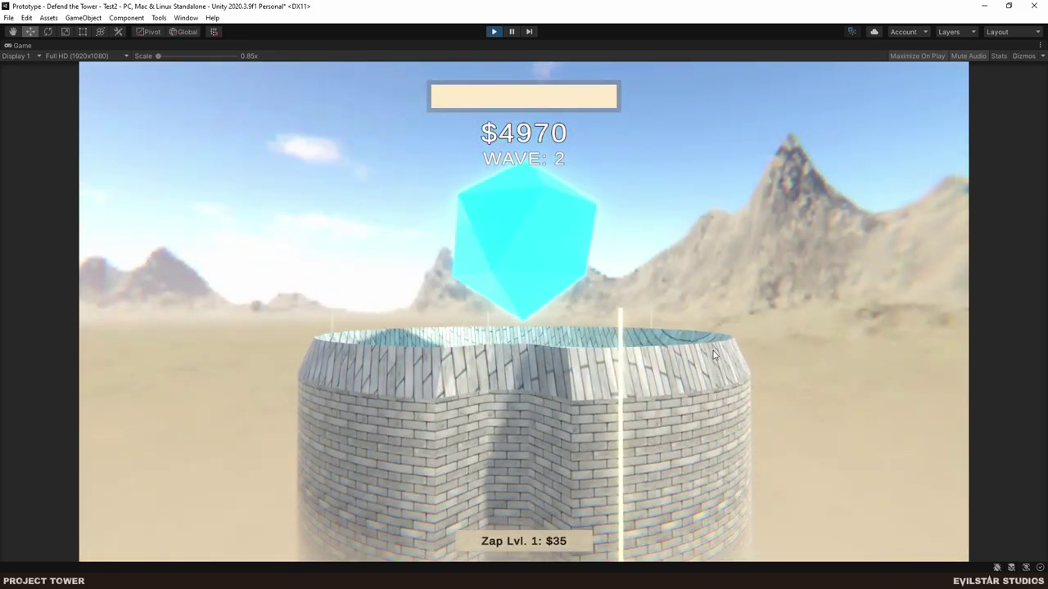
Move around and down the tower to examine how the turret attacks the enemies on the path.
key("s")
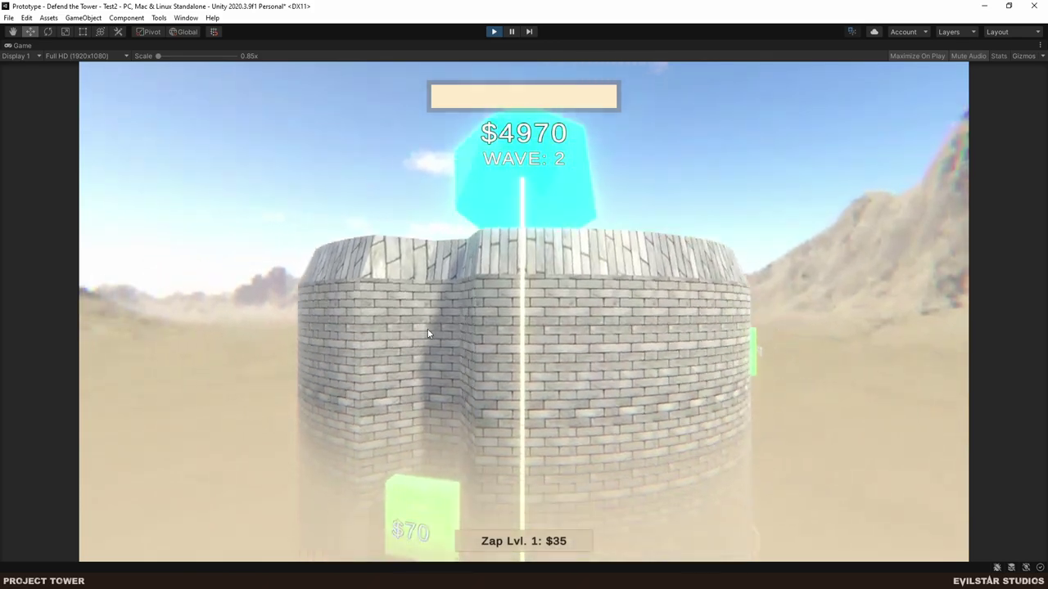
key("s")
key("s")
key("a")
key("s")
key("d")
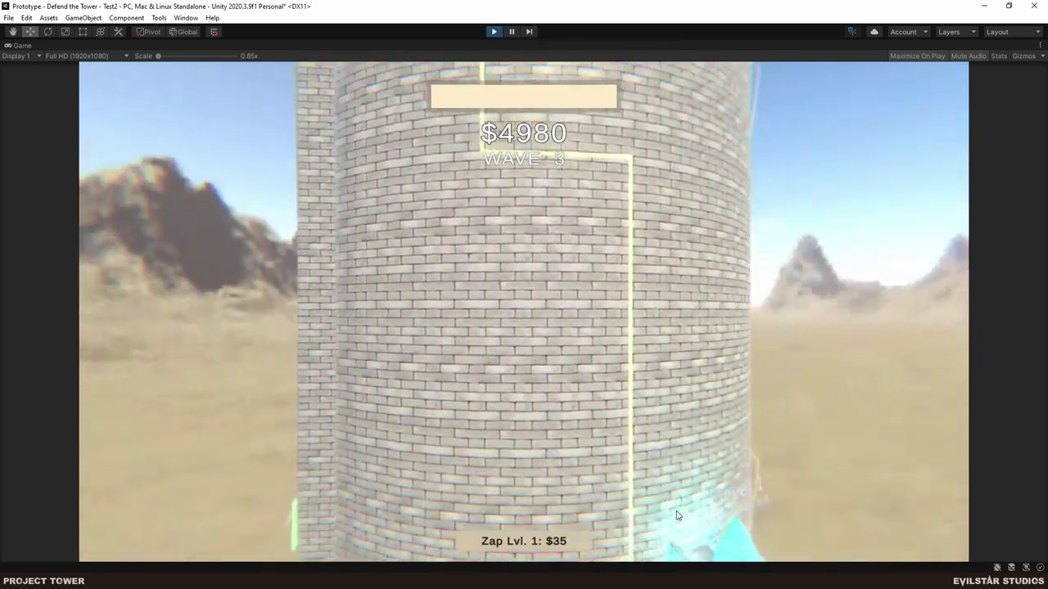
key("s")
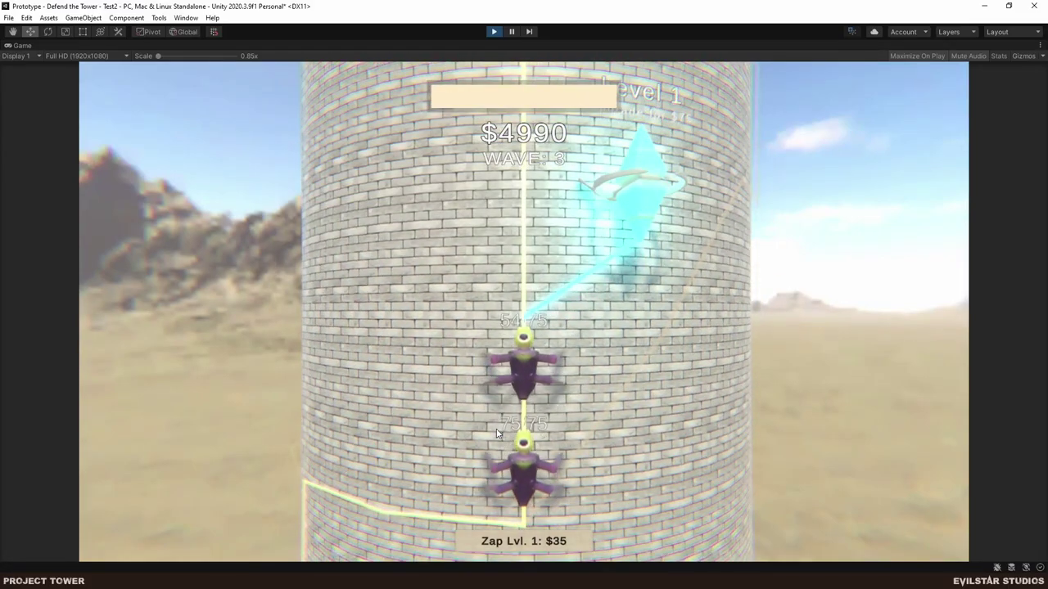
key("s")
key("a")
key("d")
key("w")
key("w")
key("s")
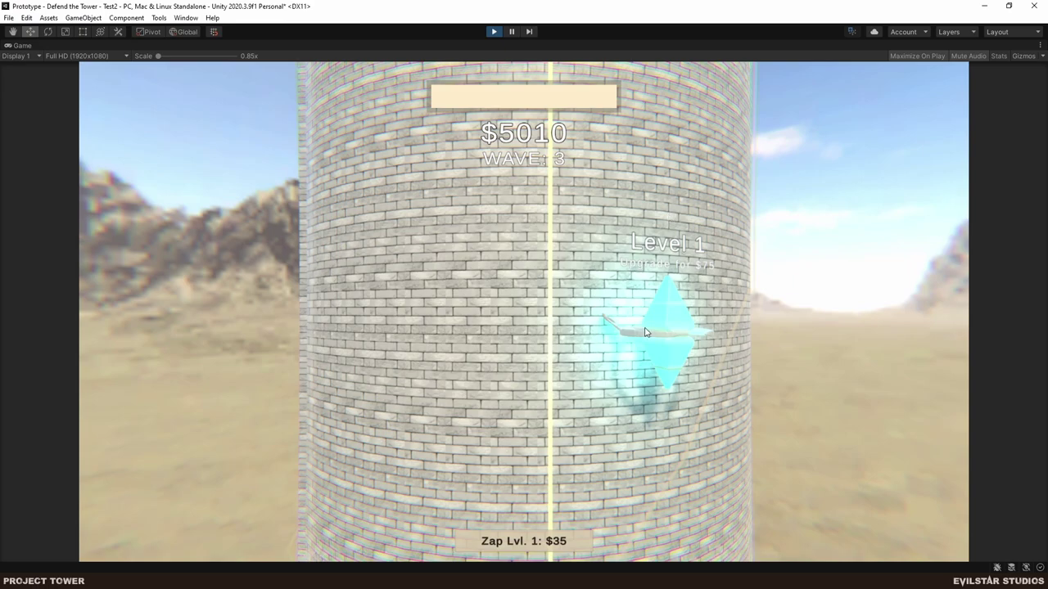
Follow the path around the tower and buy the turret on the $70 slot.
key("s")
key("a")
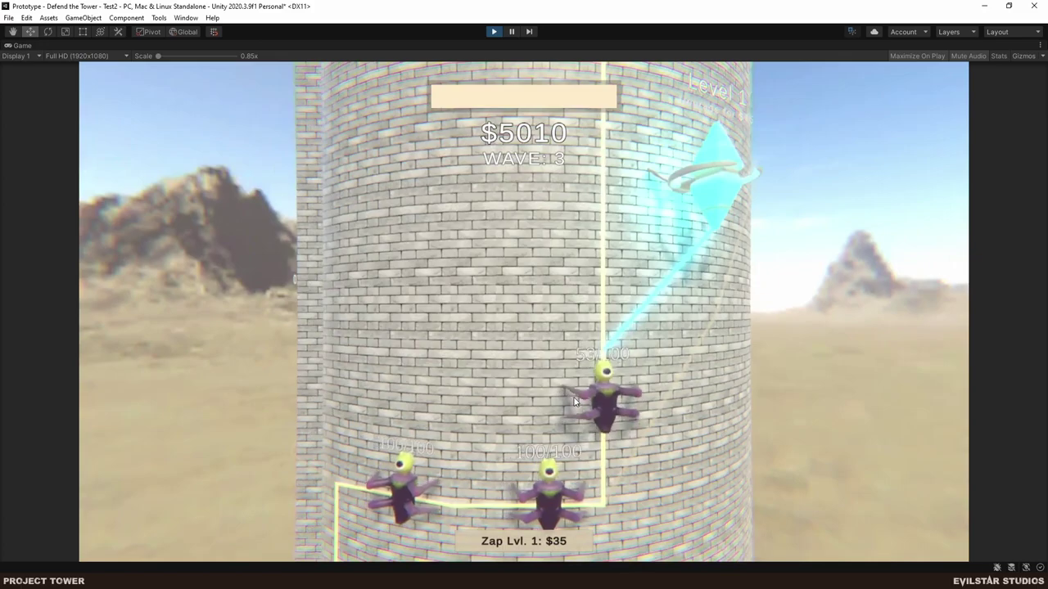
key("w")
key("a")
key("s")
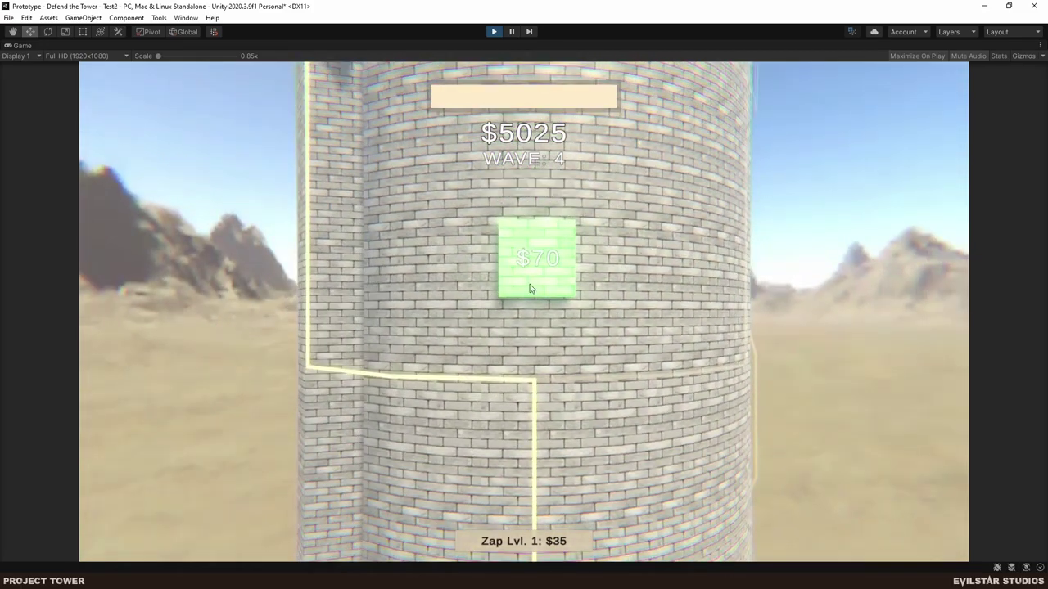
left_click(532, 282)
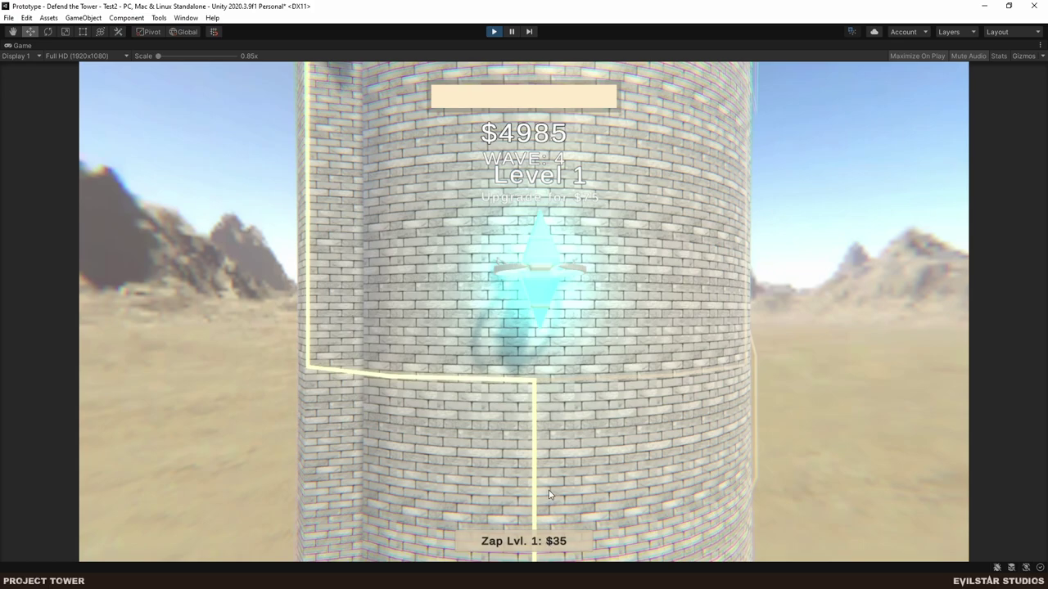
Return to the lower enemies and upgrade the Zap ability repeatedly until Zap Lvl. 7 is offered.
scroll(535, 554, "down", 3)
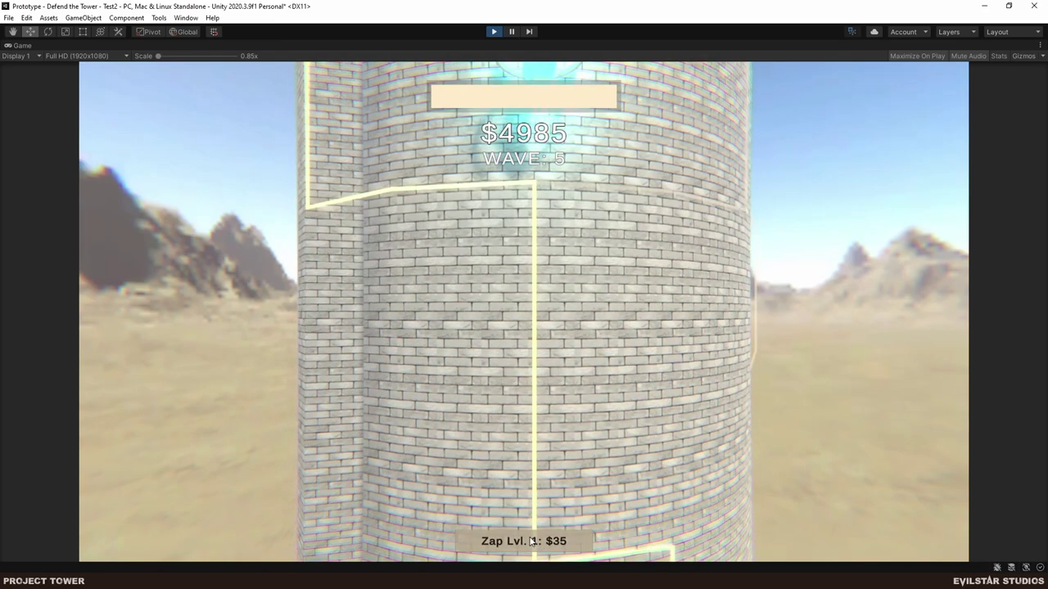
scroll(559, 426, "down", 10)
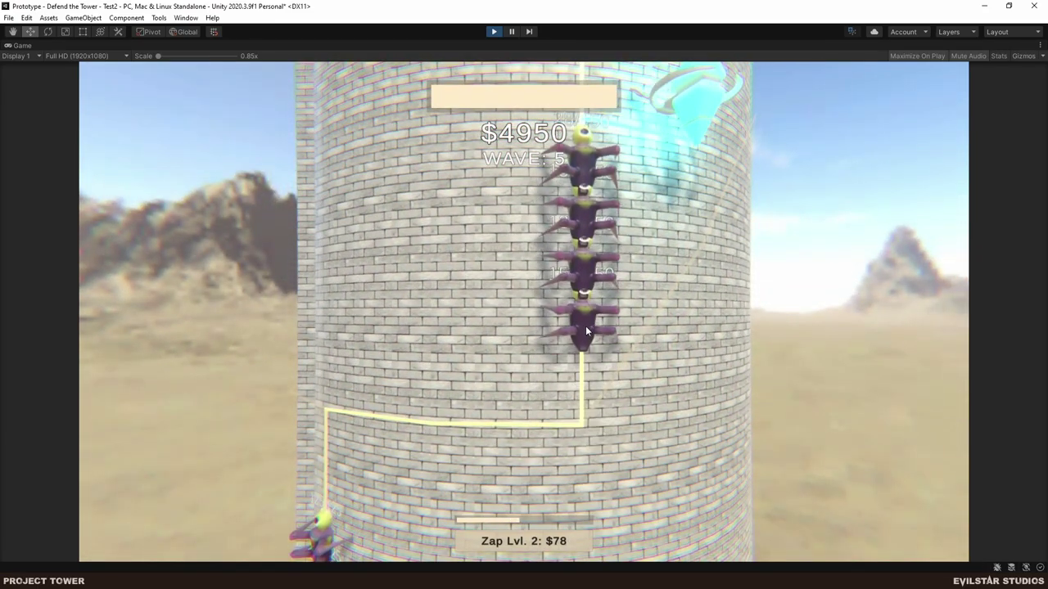
key("a")
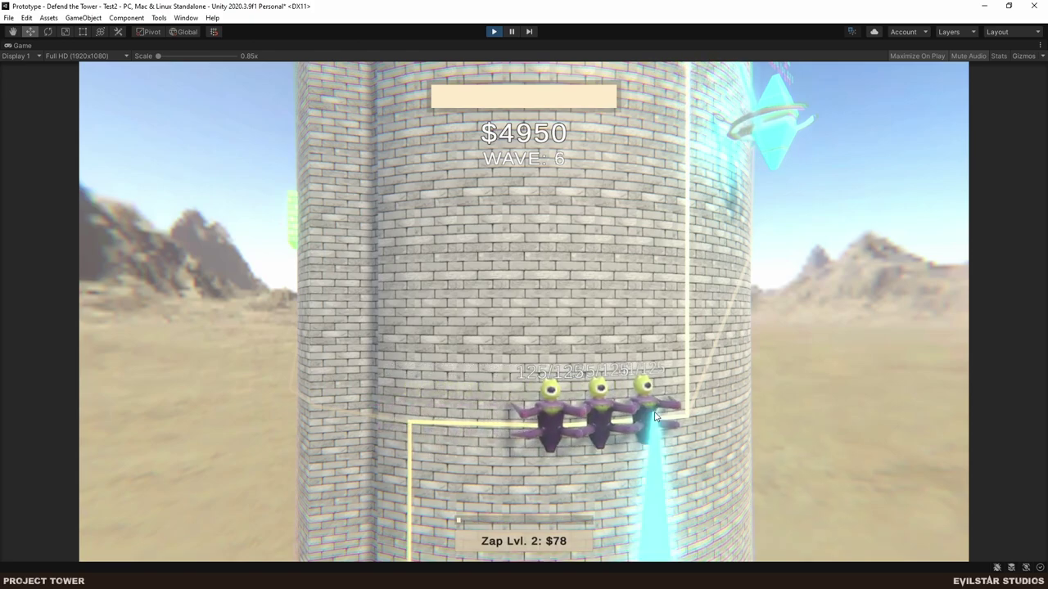
key("d")
left_click(538, 543)
left_click(537, 543)
left_click(537, 544)
left_click(537, 543)
left_click(538, 544)
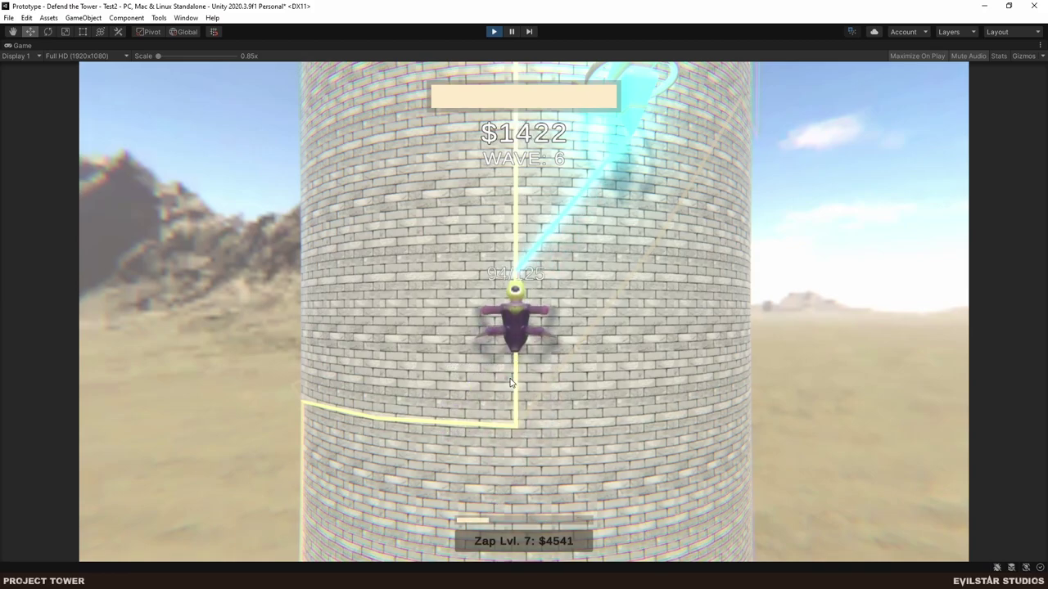
Zap the 500-health enemy repeatedly as it moves along the lower path.
key("a")
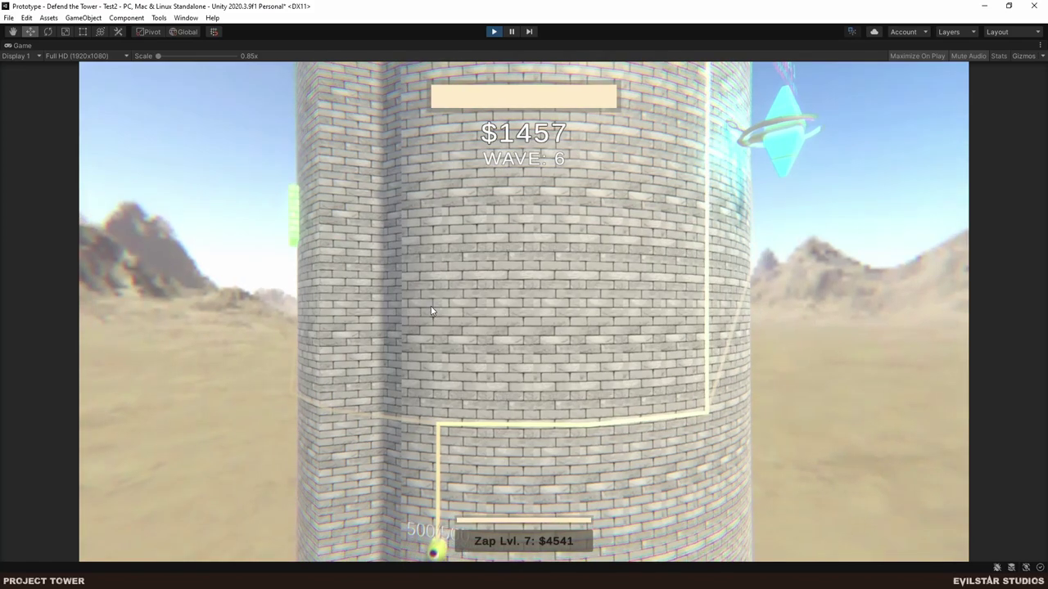
left_click(433, 479)
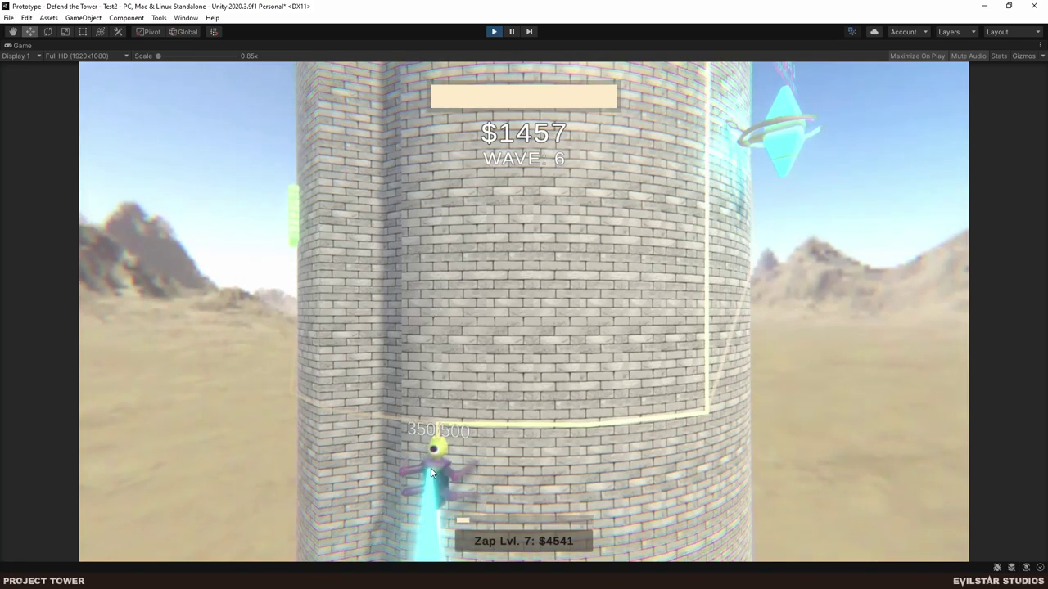
left_click(463, 434)
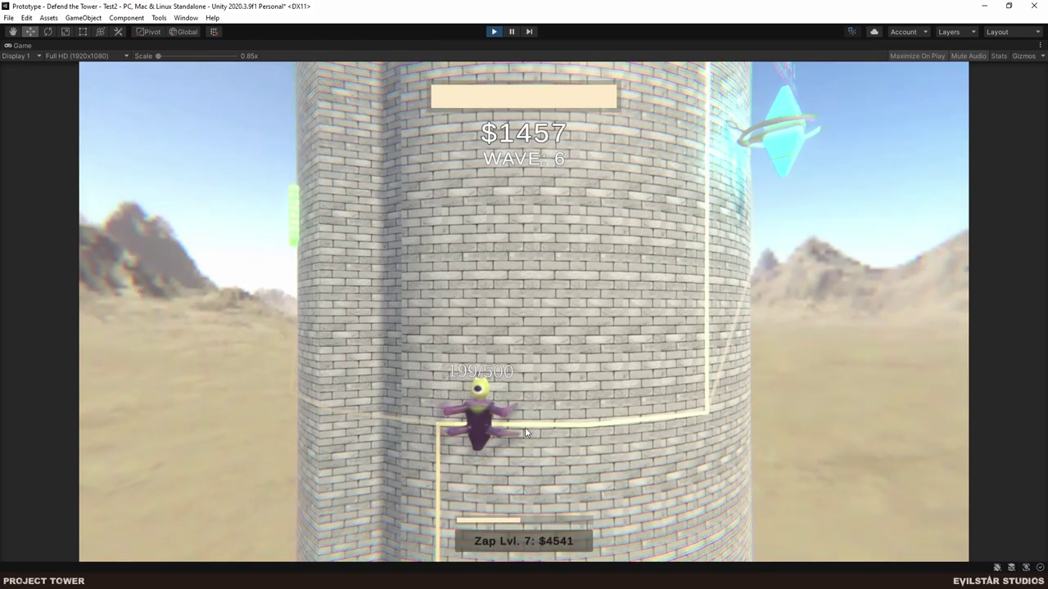
left_click(566, 425)
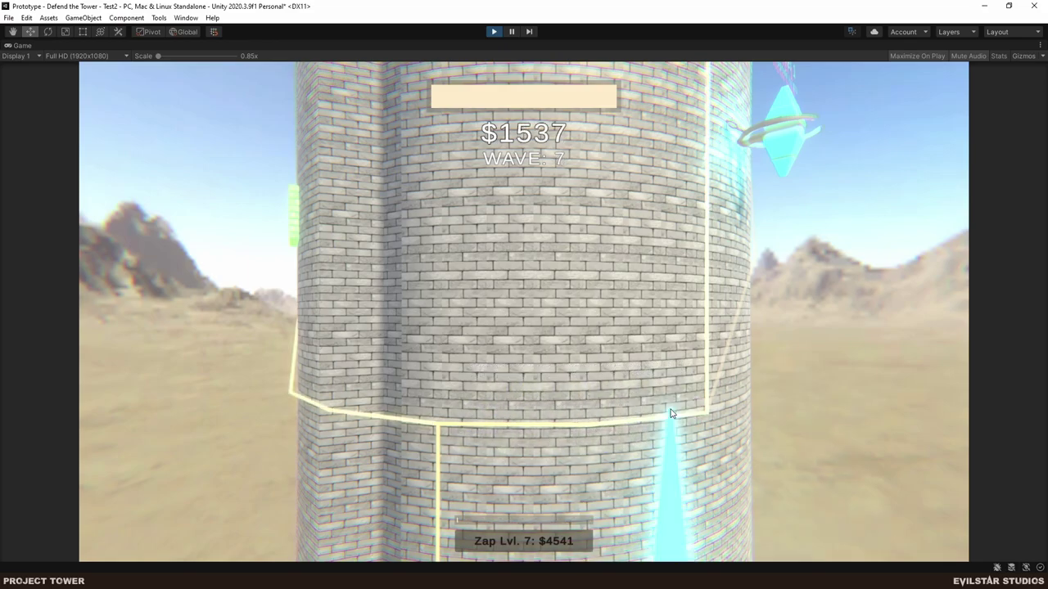
Go around to the tower's shaded side and buy the turret on the $90 slot.
key("a")
key("d")
key("w")
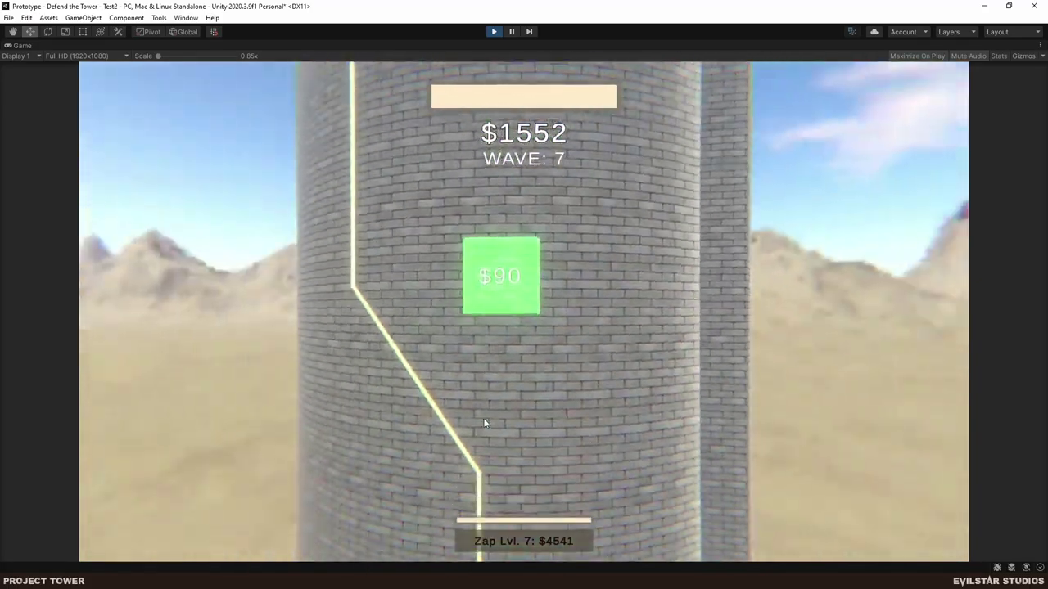
key("d")
key("d")
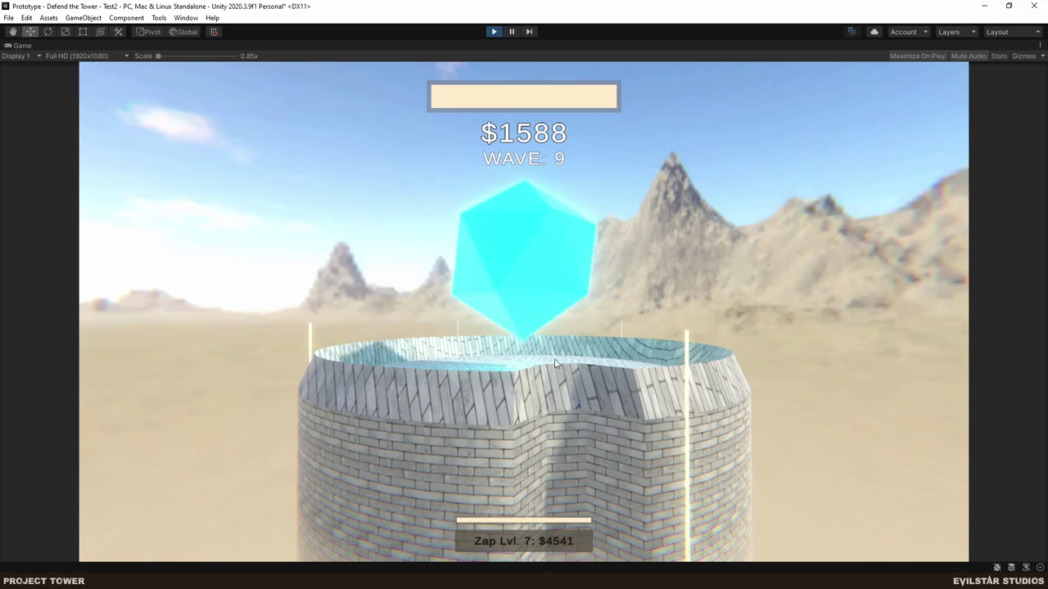
key("d")
key("s")
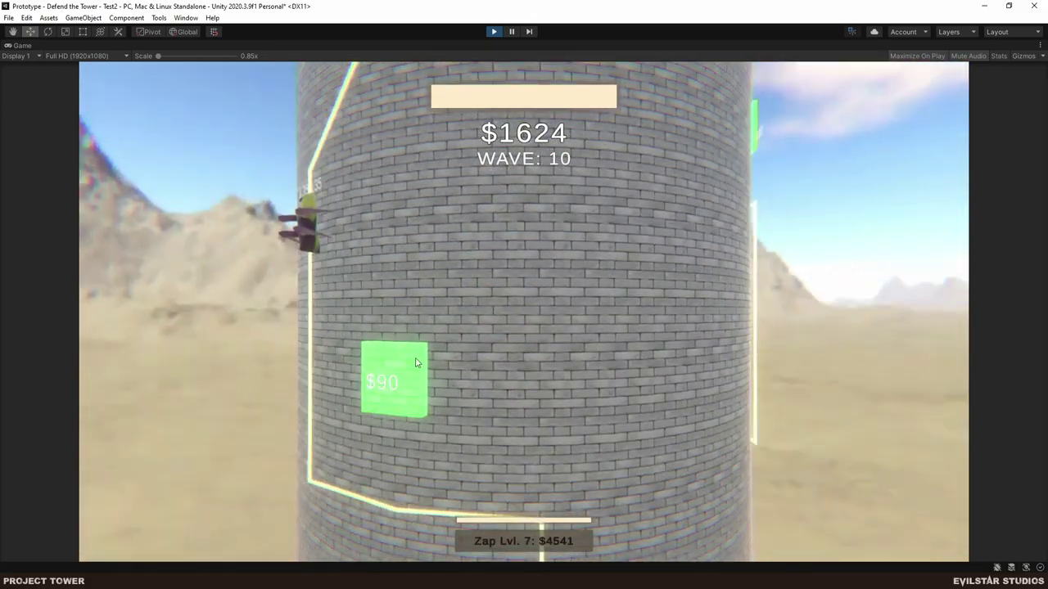
left_click(397, 375)
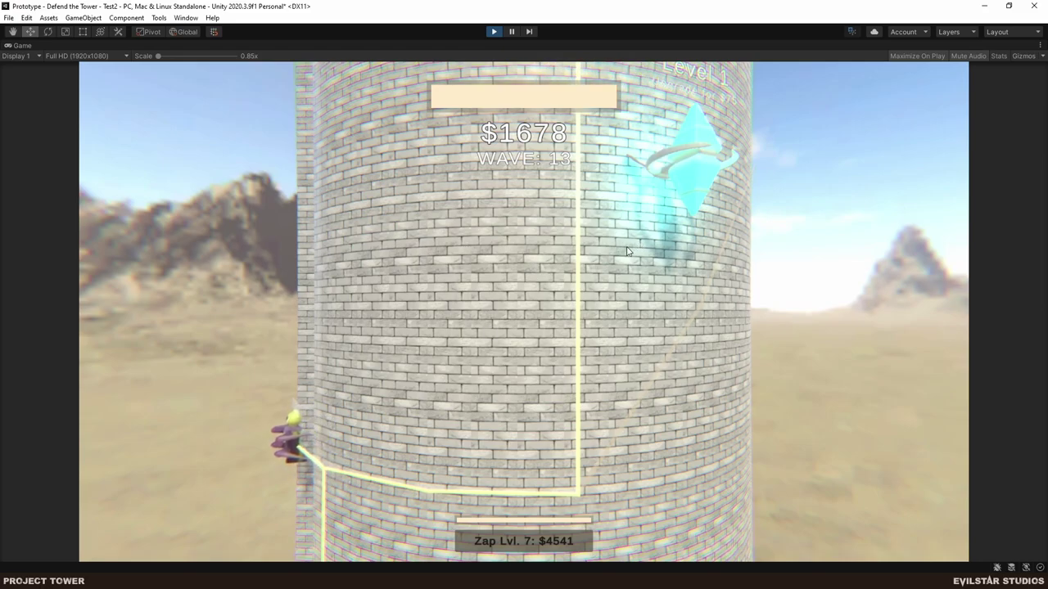
Follow the enemies climbing above the Level 1 turret and zap them.
key("w")
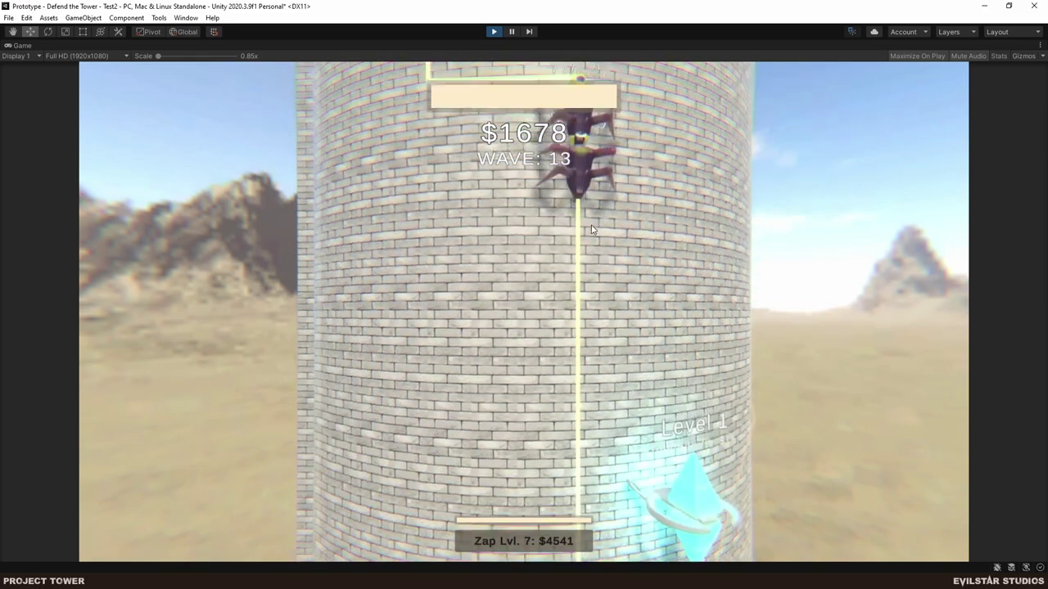
left_click(599, 248)
left_click(565, 222)
Circle the tower to examine enemies following the slanted path on its shaded side.
key("w")
key("a")
key("w")
key("a")
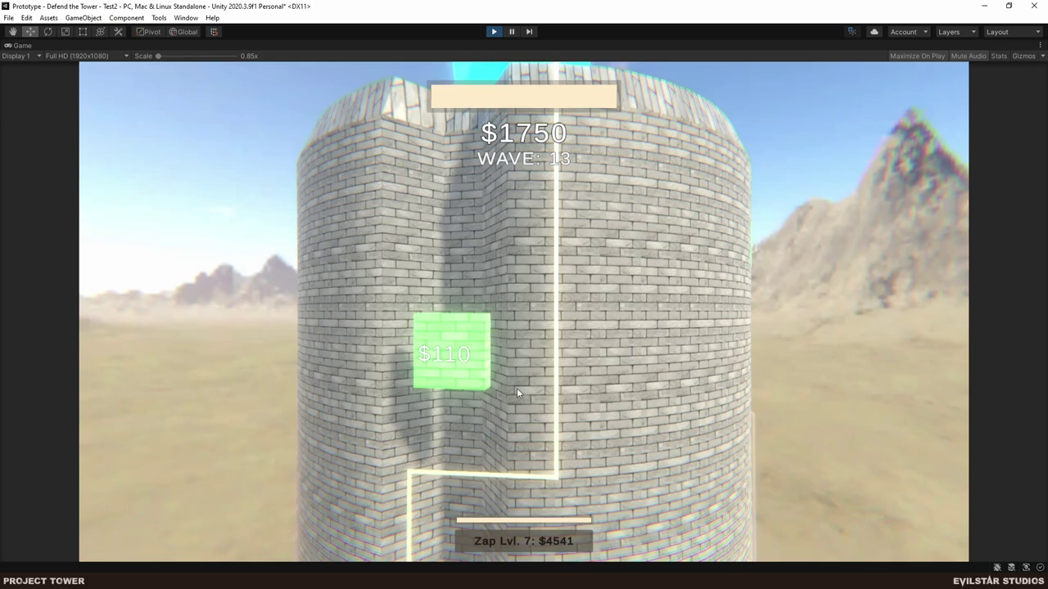
key("a")
key("s")
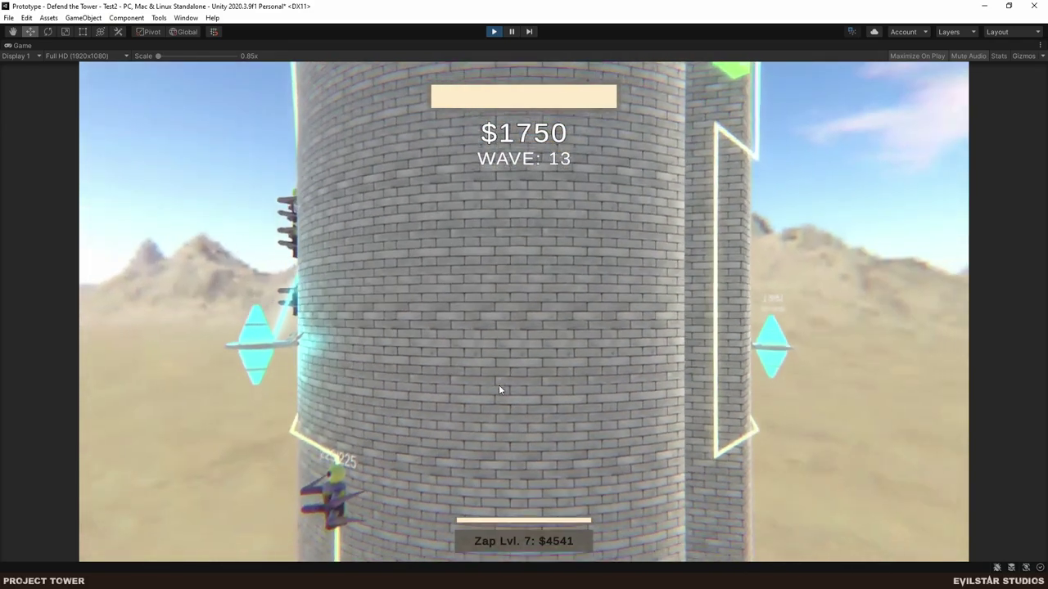
key("w")
key("w")
key("a")
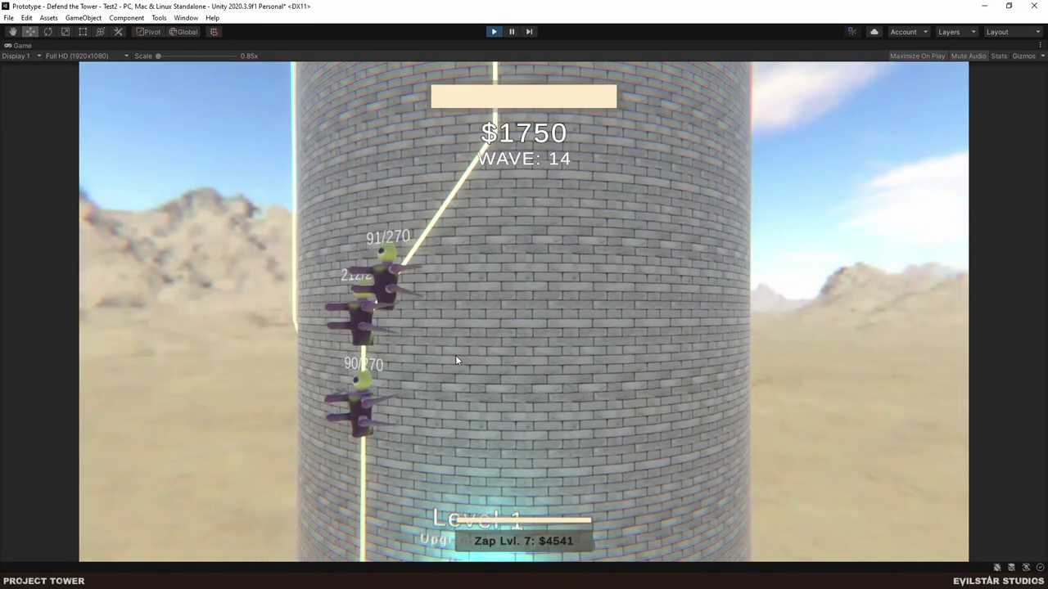
key("a")
key("d")
key("a")
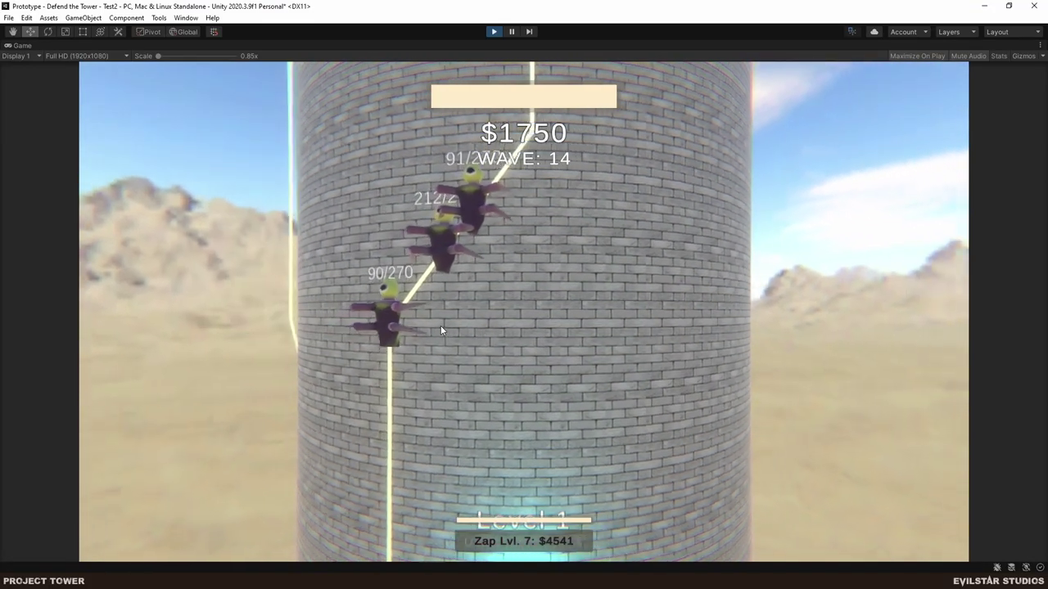
Examine the end of the enemy paths around the crystal on the tower's top.
scroll(440, 328, "up", 5)
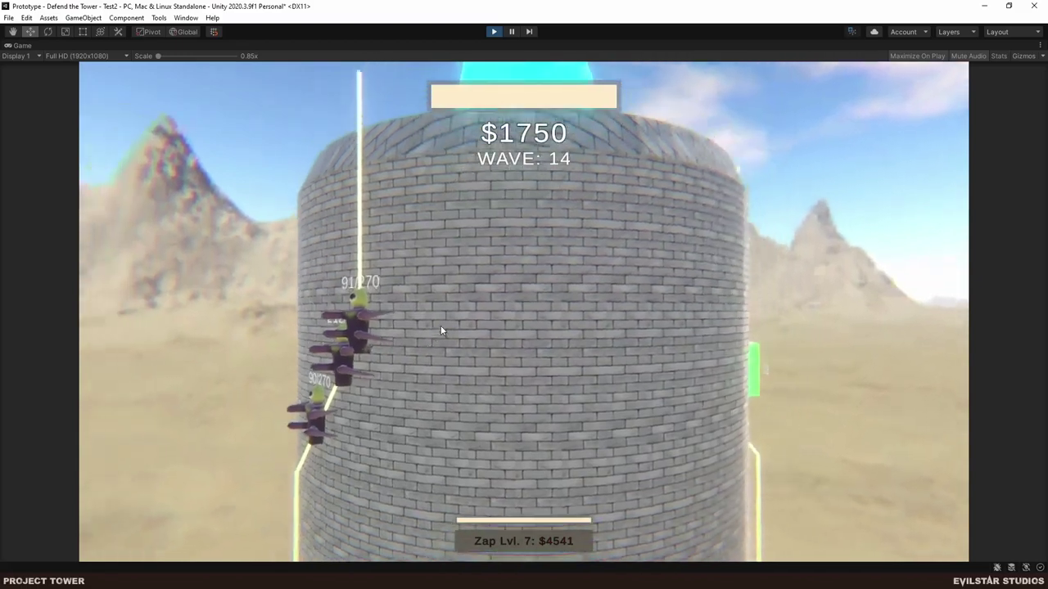
key("d")
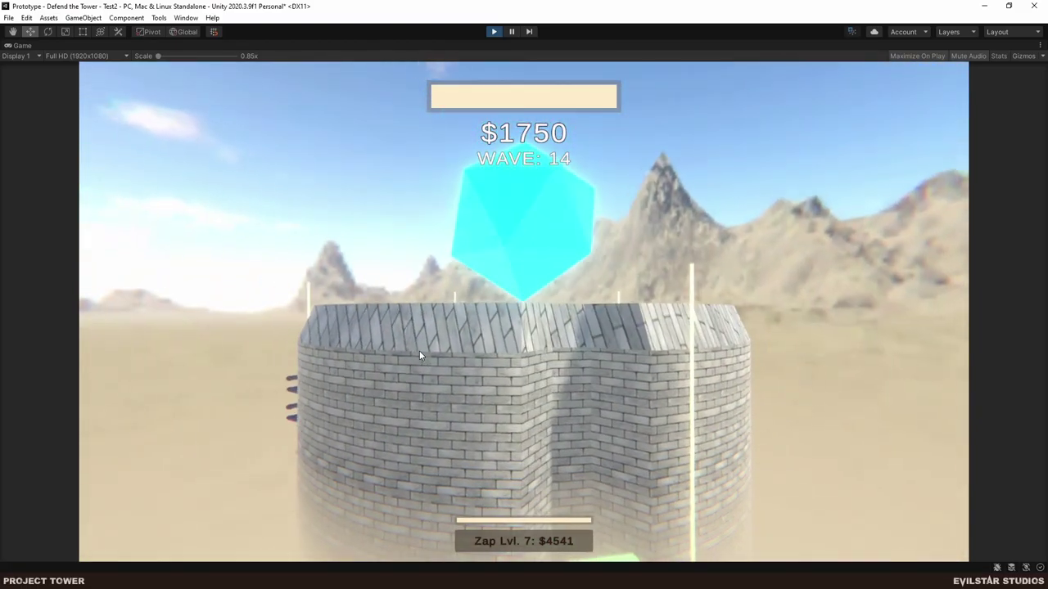
key("d")
key("s")
key("w")
key("w")
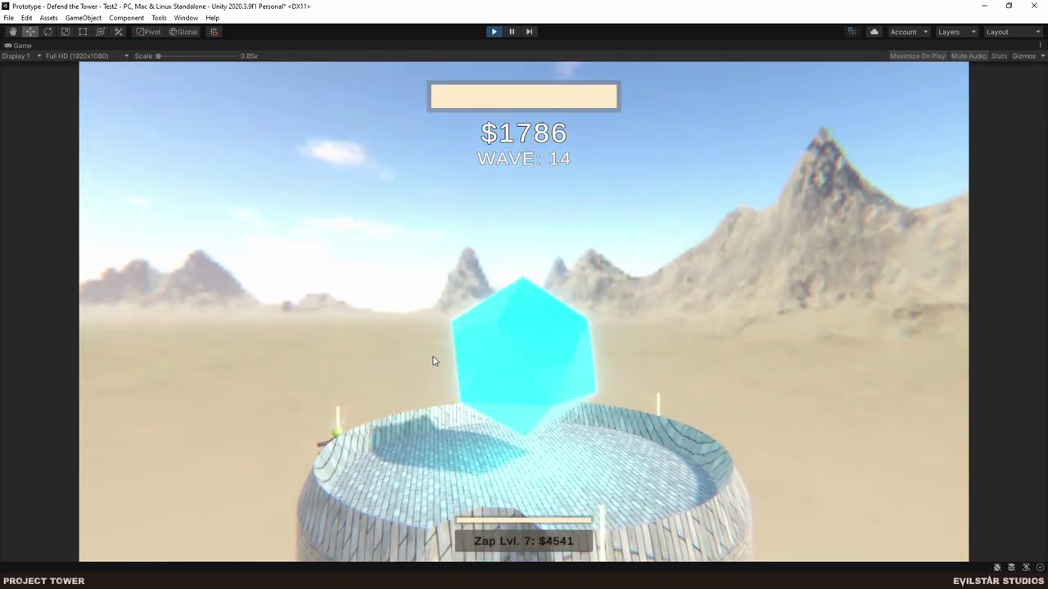
key("a")
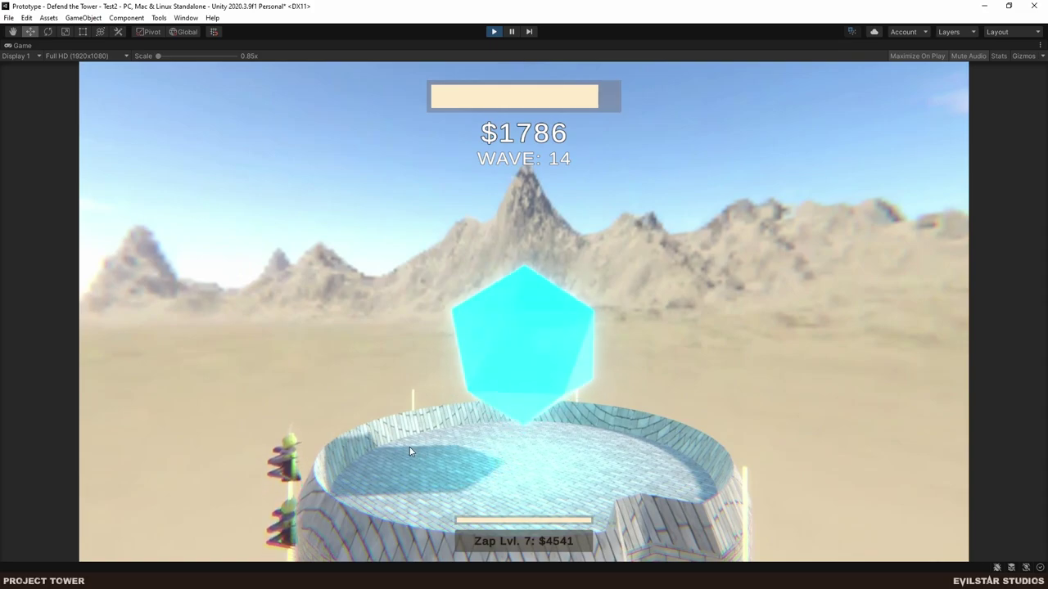
Move back down the tower to examine the enemy wave on the lower connecting paths.
key("s")
scroll(466, 456, "down", 5)
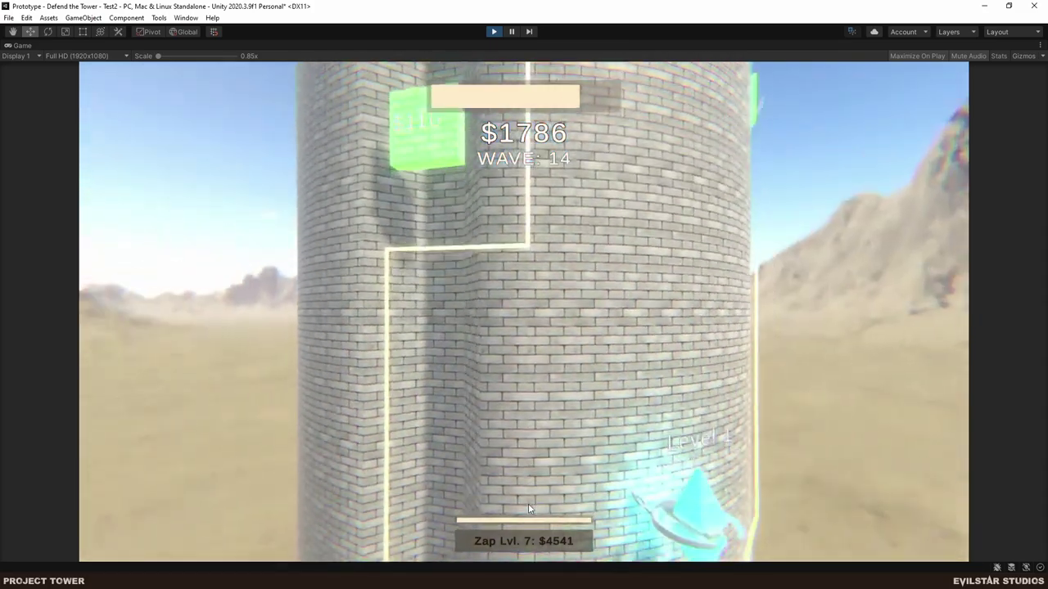
key("d")
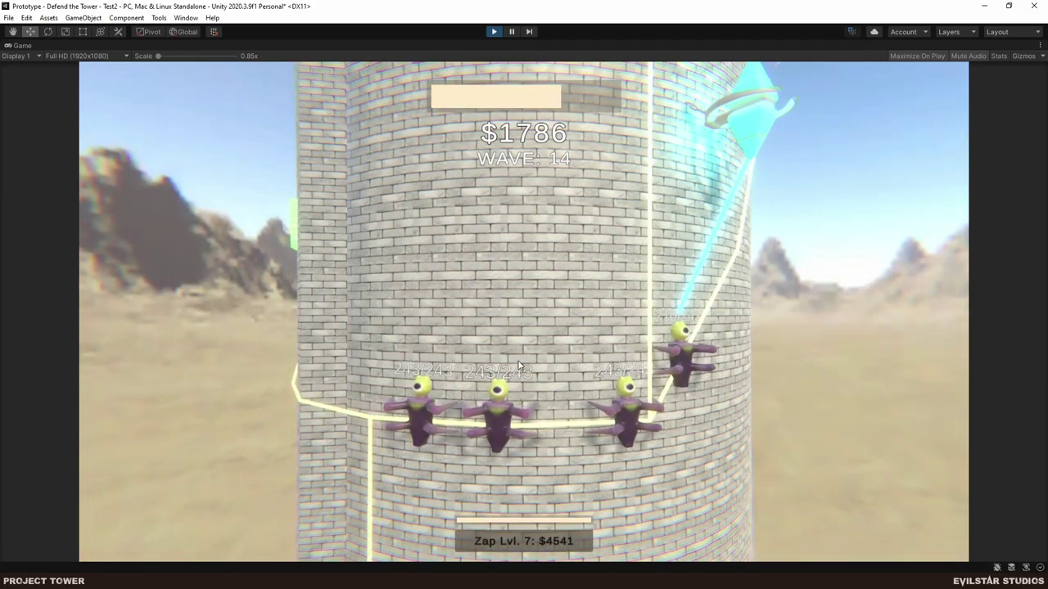
key("a")
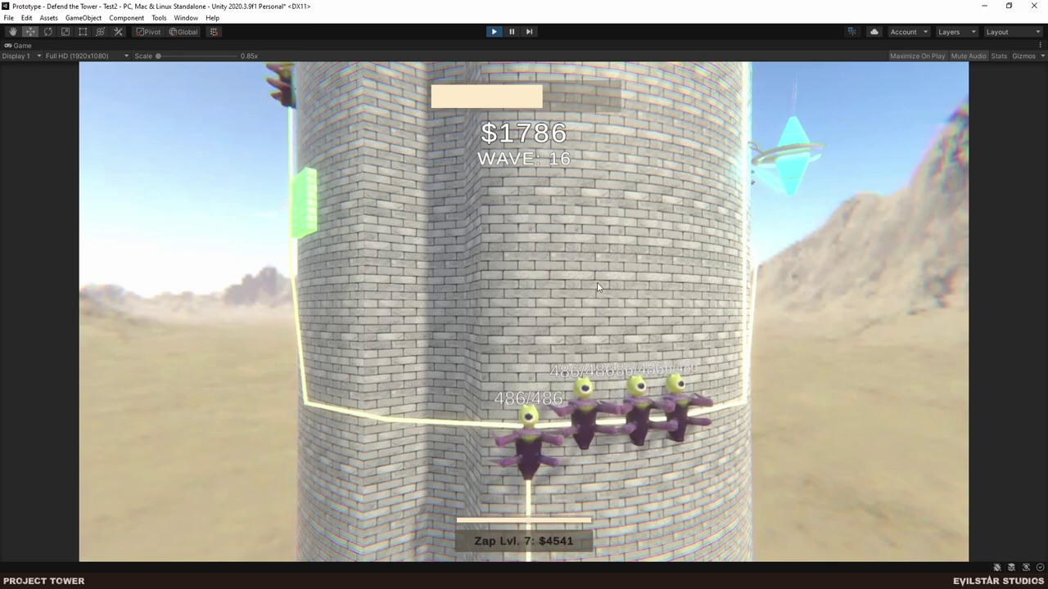
Circle the tower to the free weapon slot beside the stepped path and buy its $110 turret.
key("d")
key("w")
key("d")
key("w")
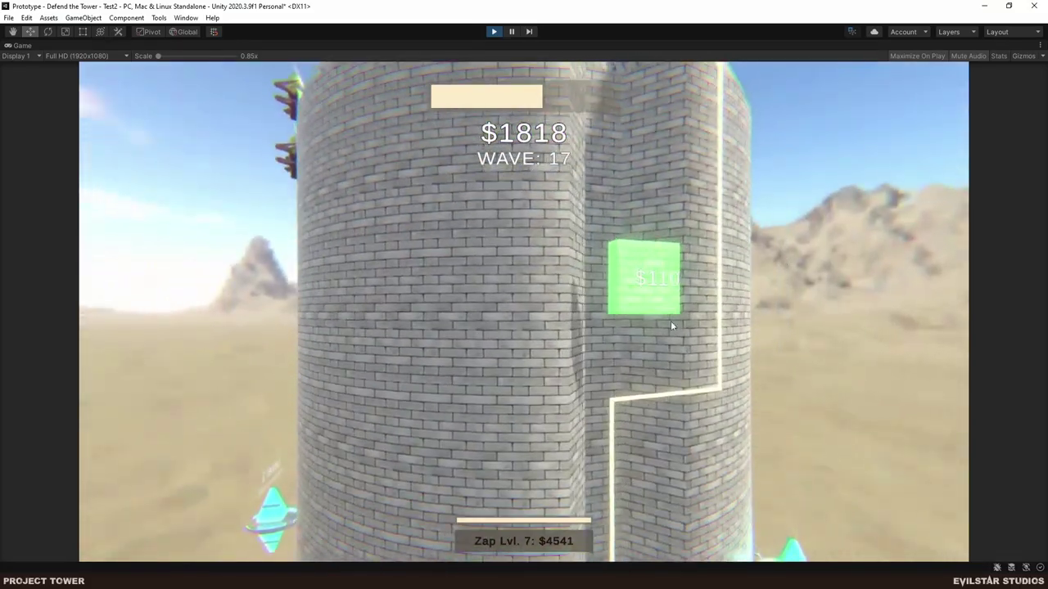
left_click(637, 296)
Continue around the tower and fill further free weapon slots along the enemy paths.
key("a")
key("w")
left_click(374, 413)
key("s")
key("d")
key("d")
key("w")
left_click(458, 145)
key("d")
key("s")
left_click(642, 167)
Move on to the tower's next path sections and place turrets in the remaining slots there.
key("d")
key("w")
left_click(505, 427)
key("d")
key("s")
key("a")
left_click_drag(502, 248, 674, 370)
key("d")
key("s")
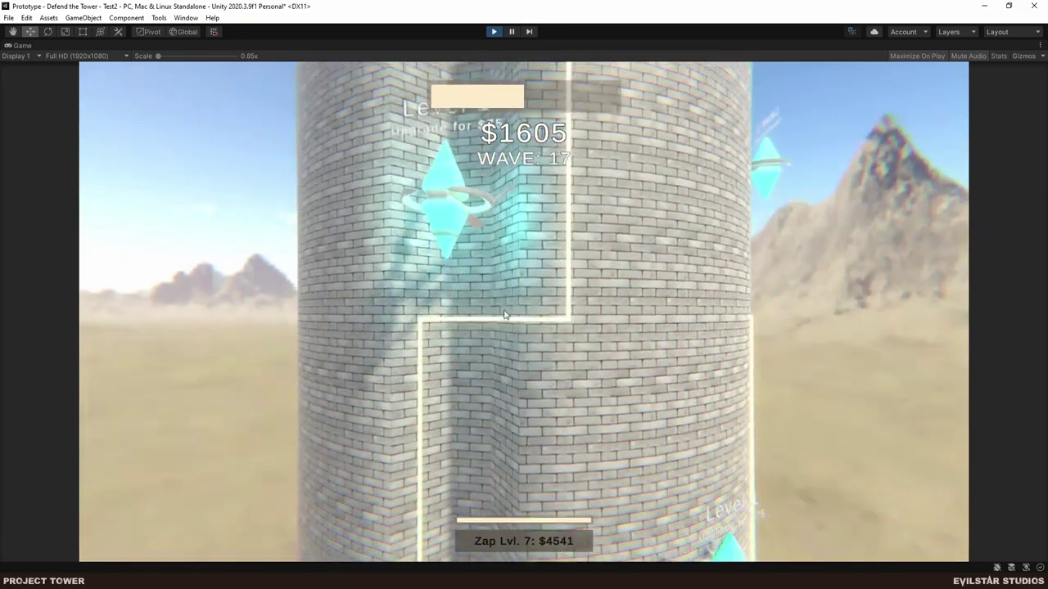
Move down past the Level 1 turret and buy a turret for the free slot below the slanted path.
key("w")
key("a")
key("d")
key("s")
key("s")
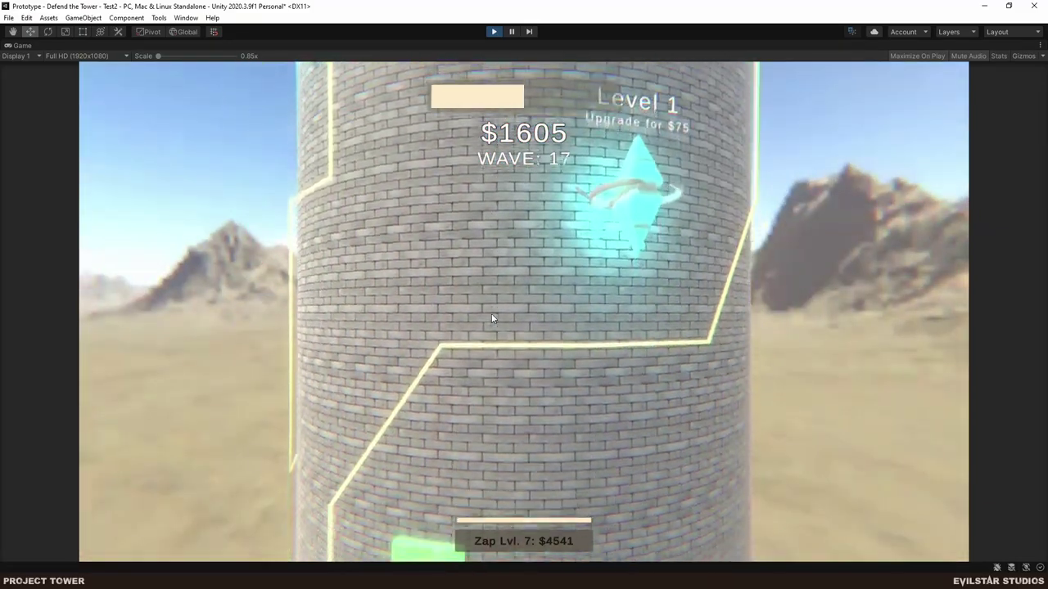
key("a")
left_click(502, 380)
Circle the lower tower to the next free slot and buy its $190 turret.
key("s")
key("a")
key("s")
key("a")
key("a")
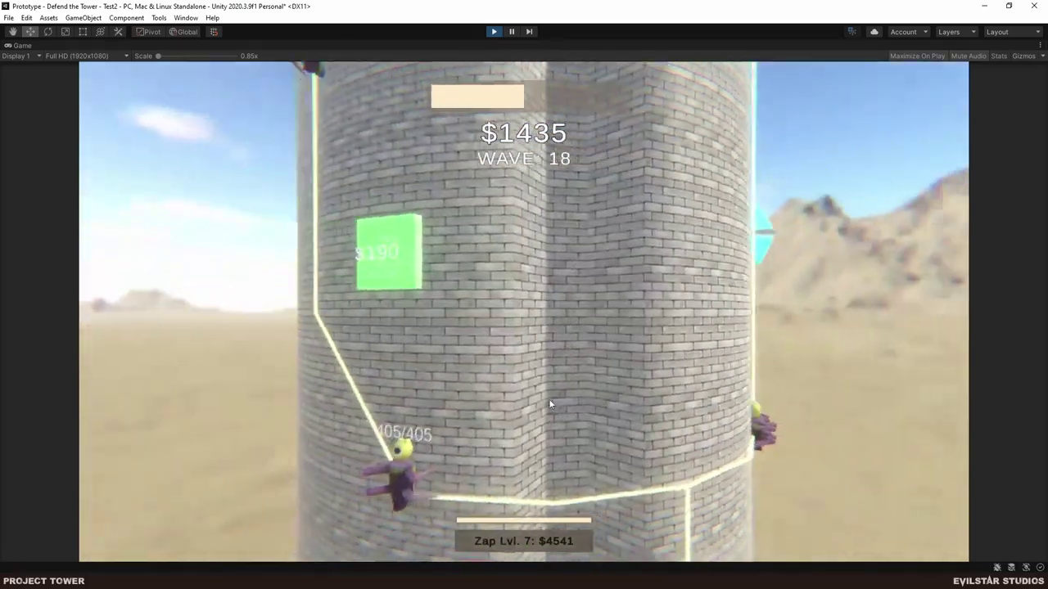
key("w")
left_click(534, 295)
Place a turret in the $210 slot beside the slanted path on the tower's shaded side.
key("a")
key("w")
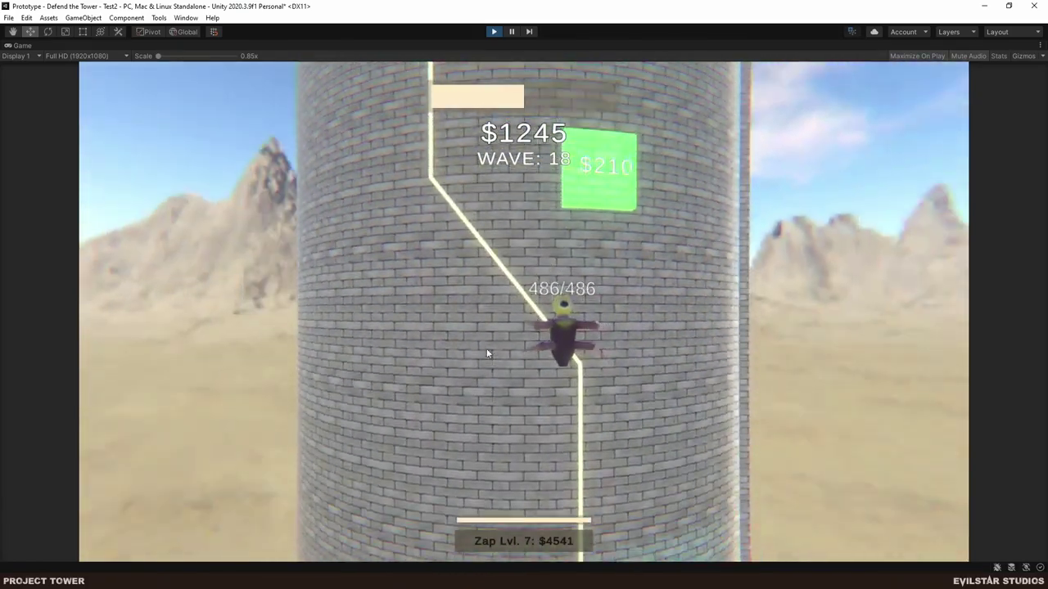
left_click(610, 360)
key("s")
key("d")
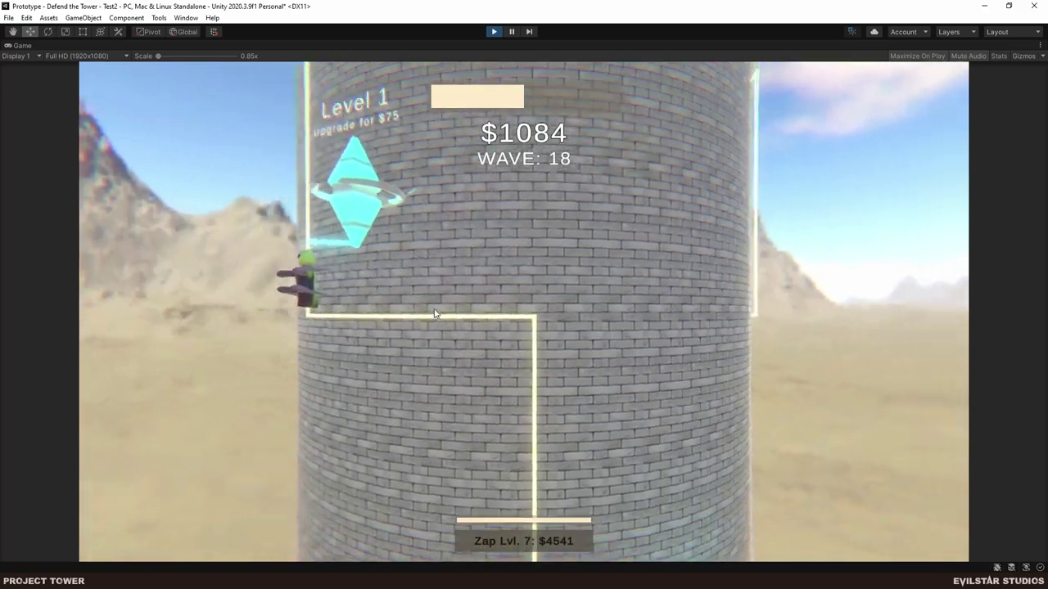
Follow the enemies around the tower's shaded side and try to zap them along the path.
key("w")
key("a")
left_click(398, 359)
key("s")
key("d")
key("s")
left_click(500, 393)
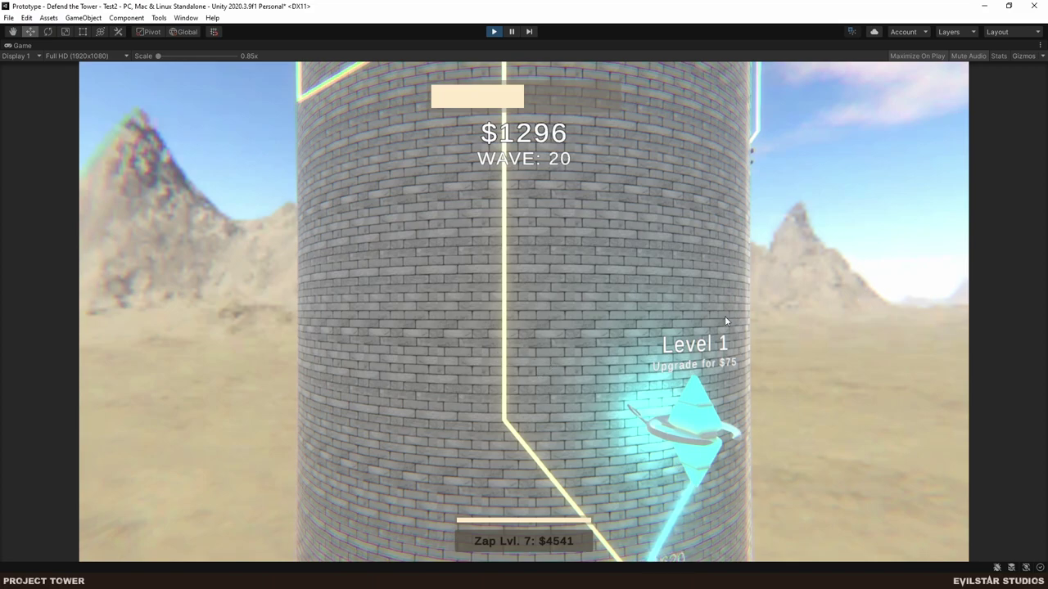
Examine the crystal on the tower's top and the turrets guarding the paths just below it.
right_click_drag(725, 316, 692, 321)
left_click_drag(691, 326, 534, 295)
scroll(533, 290, "up", 5)
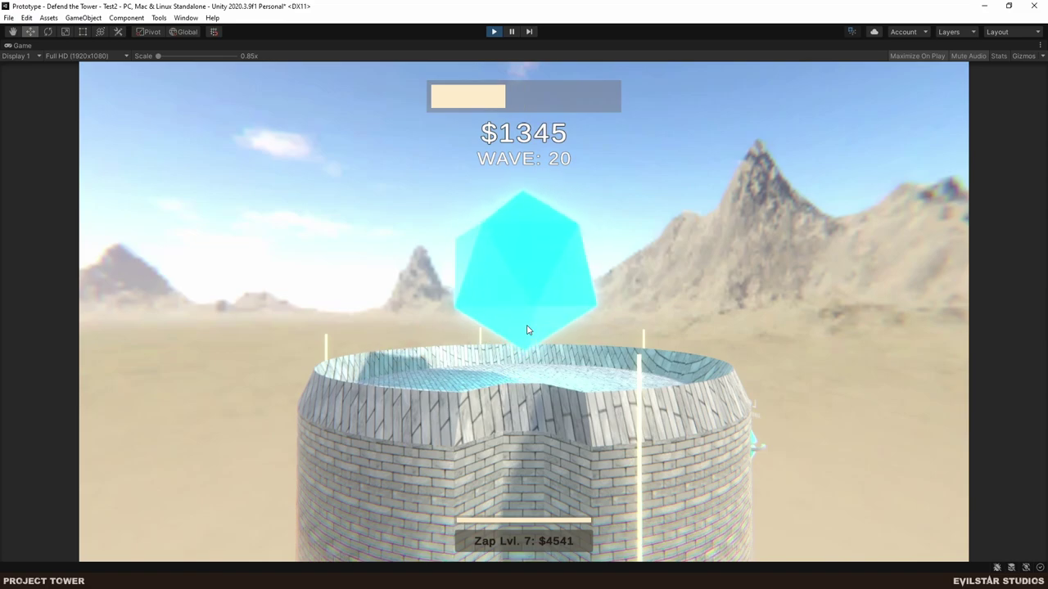
scroll(467, 238, "down", 5)
key("d")
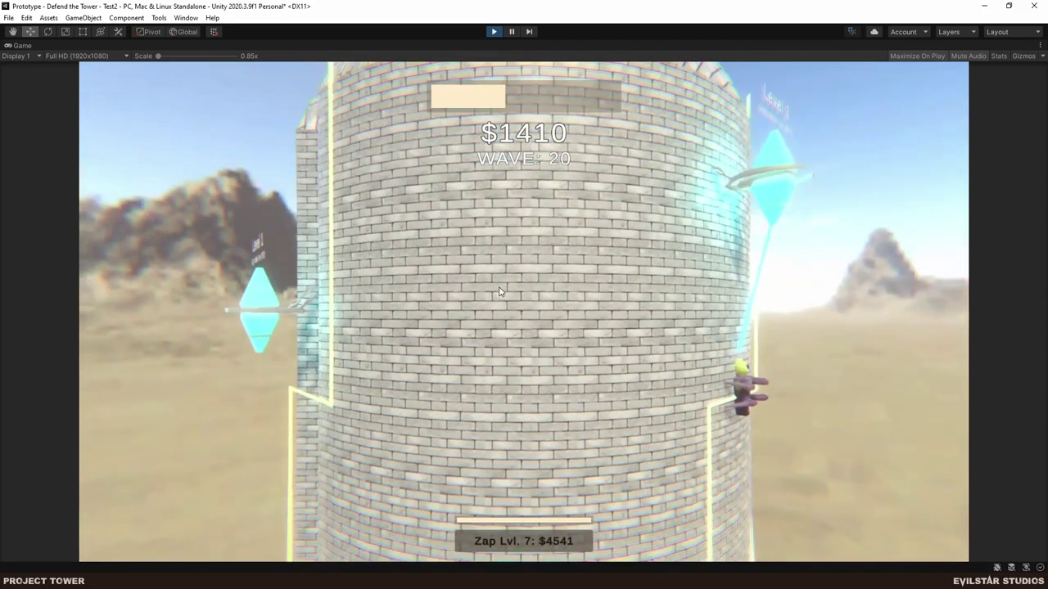
scroll(496, 292, "up", 2)
left_click_drag(491, 292, 443, 304)
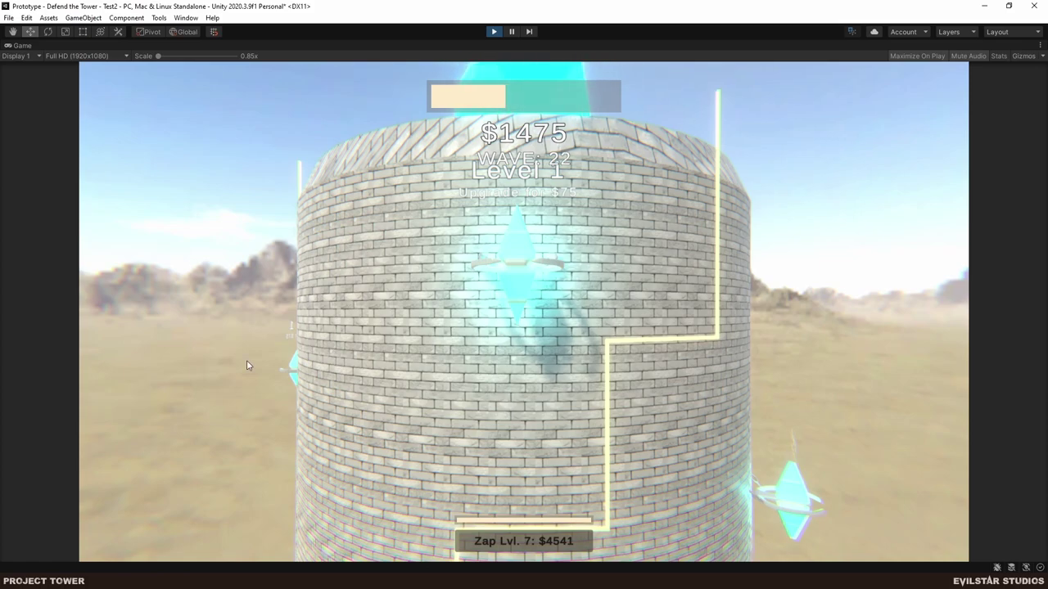
Move down the sunlit side to examine the enemies climbing the paths near the Level 1 turret.
key("s")
key("a")
key("d")
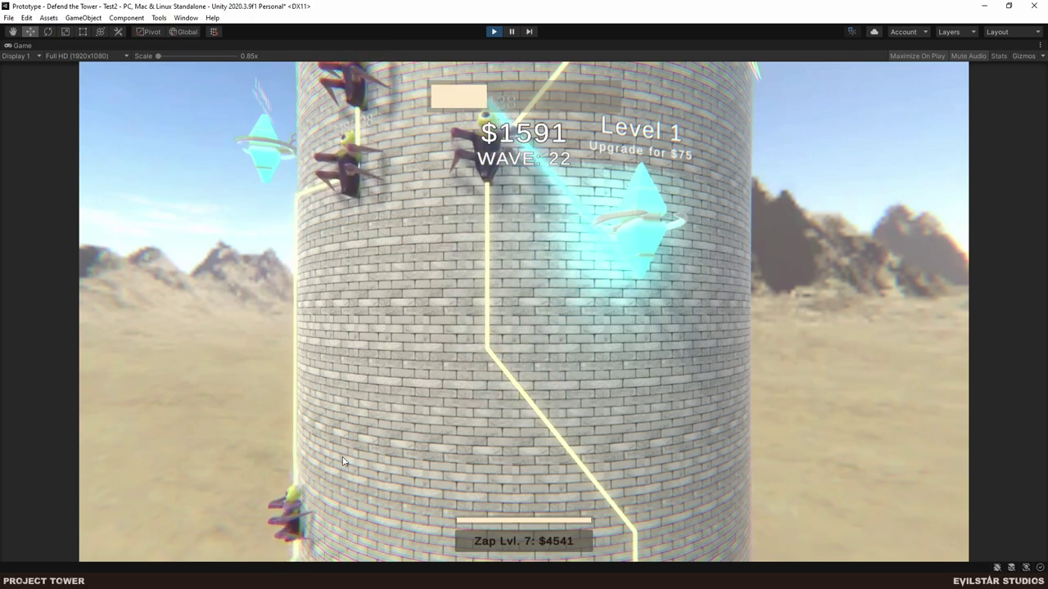
key("a")
key("s")
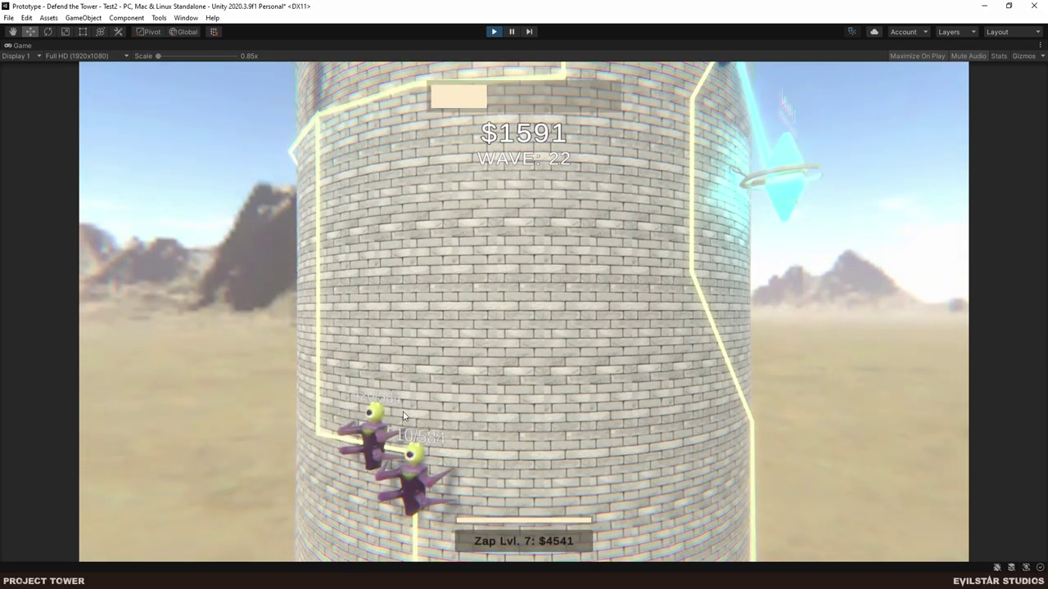
key("d")
key("s")
Circle the tower to examine how the enemies follow the stepped path up to the firing turret.
key("a")
key("a")
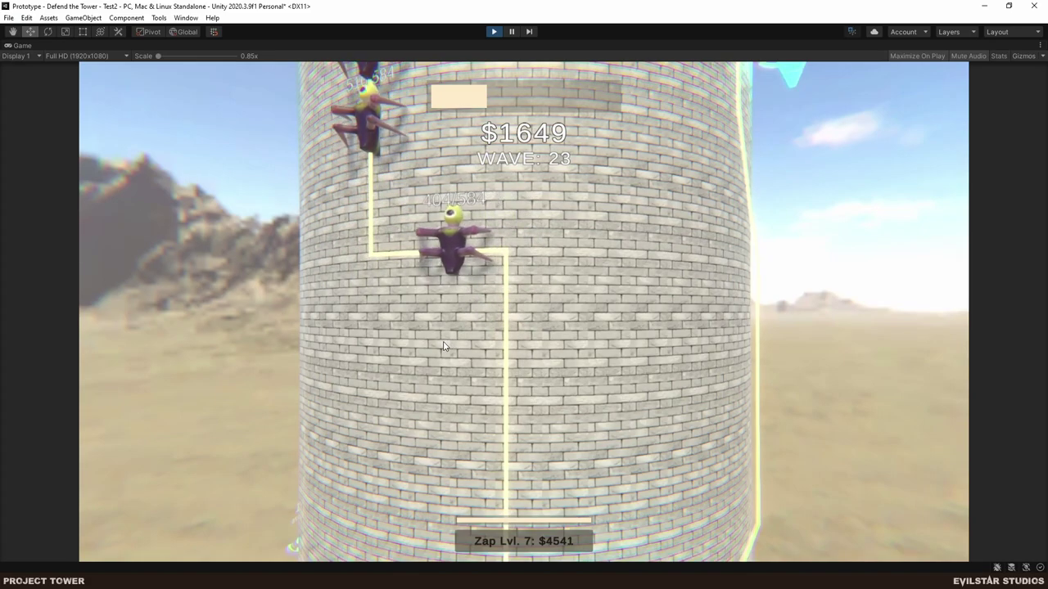
key("a")
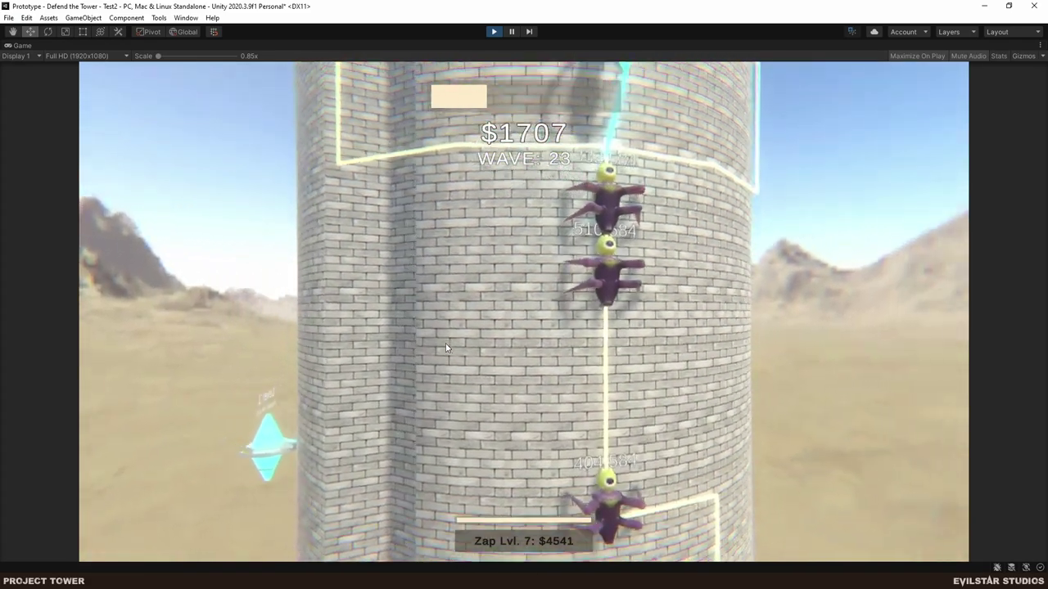
key("a")
key("a")
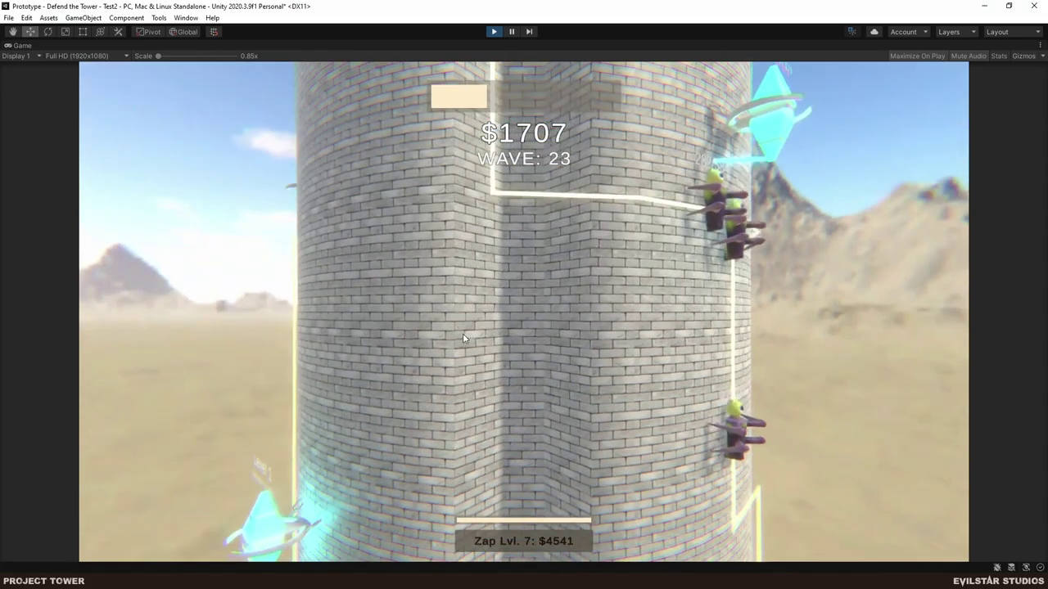
Watch the final enemy waves on the connecting paths and stop the prototype's play session.
key("d")
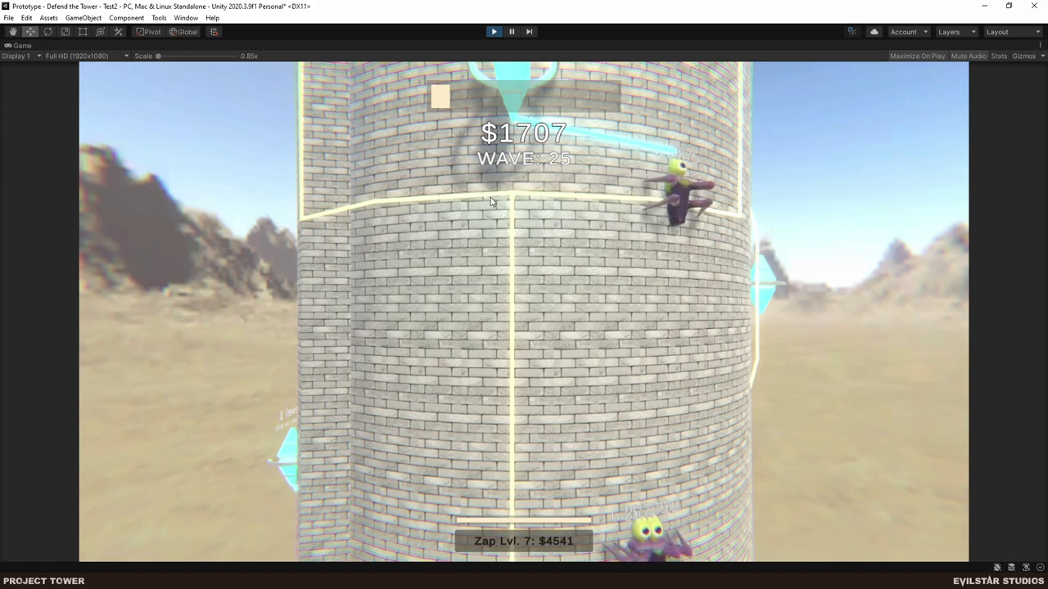
scroll(407, 201, "down", 1)
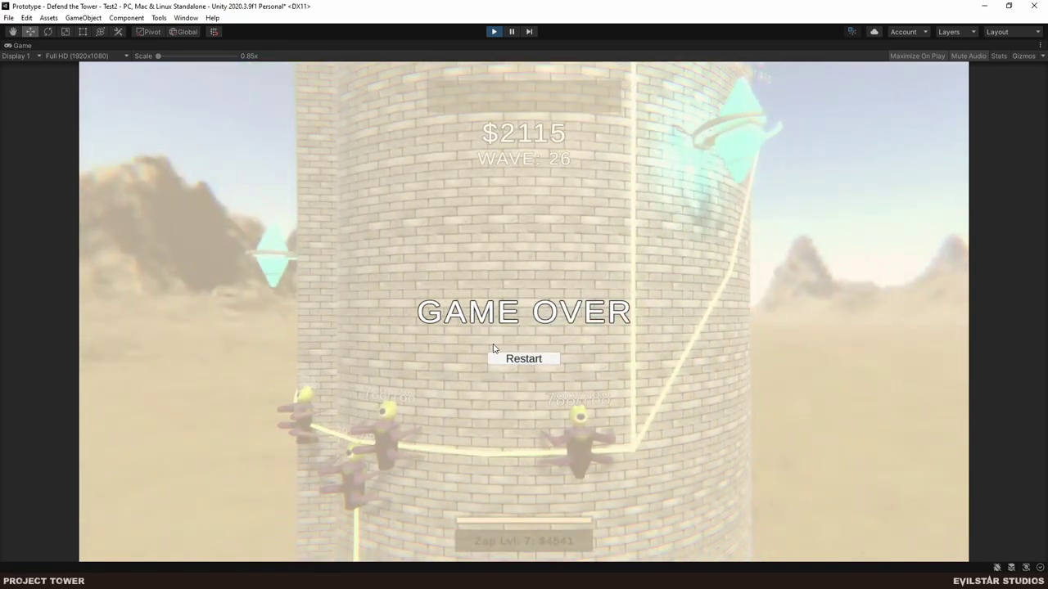
left_click(493, 33)
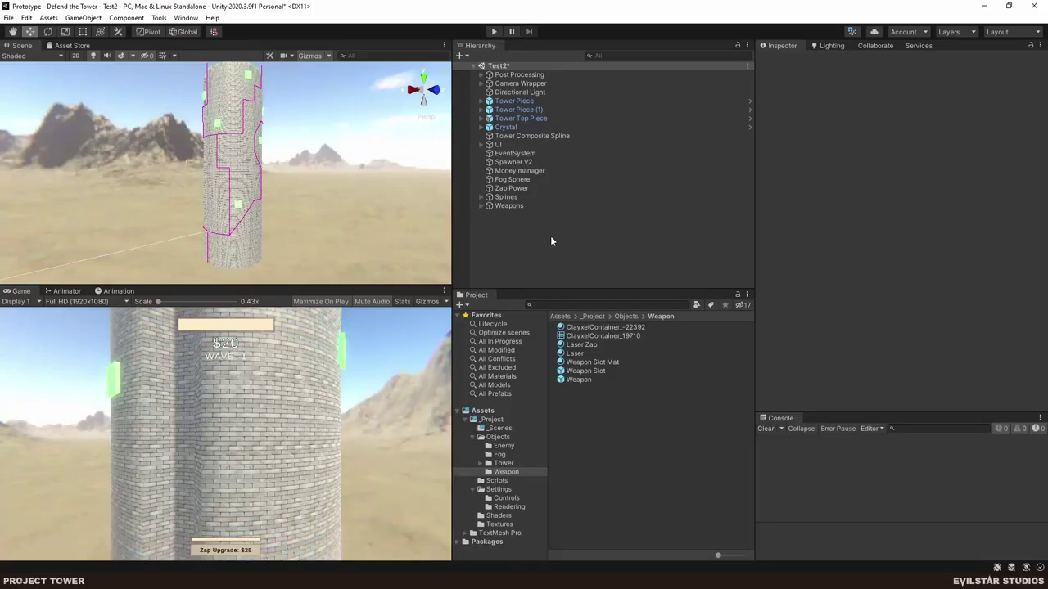
Review Spline.cs from its beginning in the code editor, and inspect the SPline's first GameObject in the Project Tower Unity editor.
left_click(982, 7)
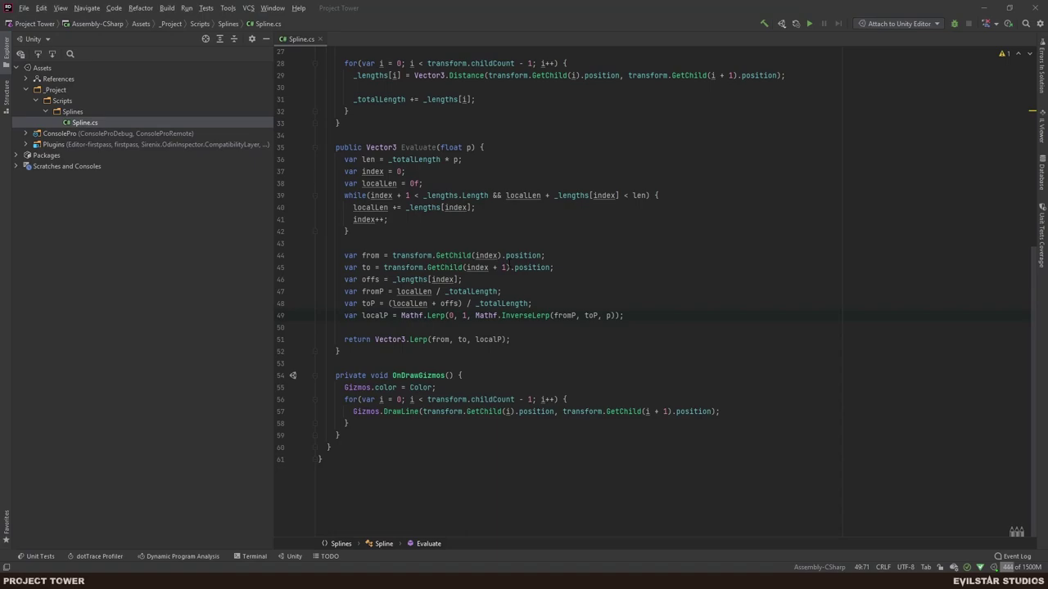
scroll(527, 342, "up", 9)
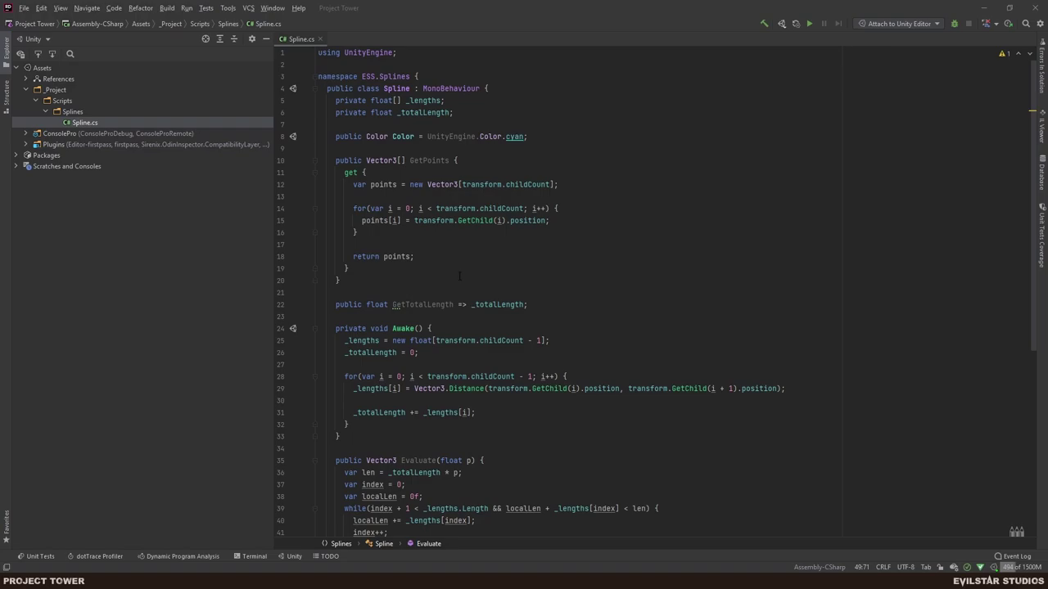
key("alt+Tab")
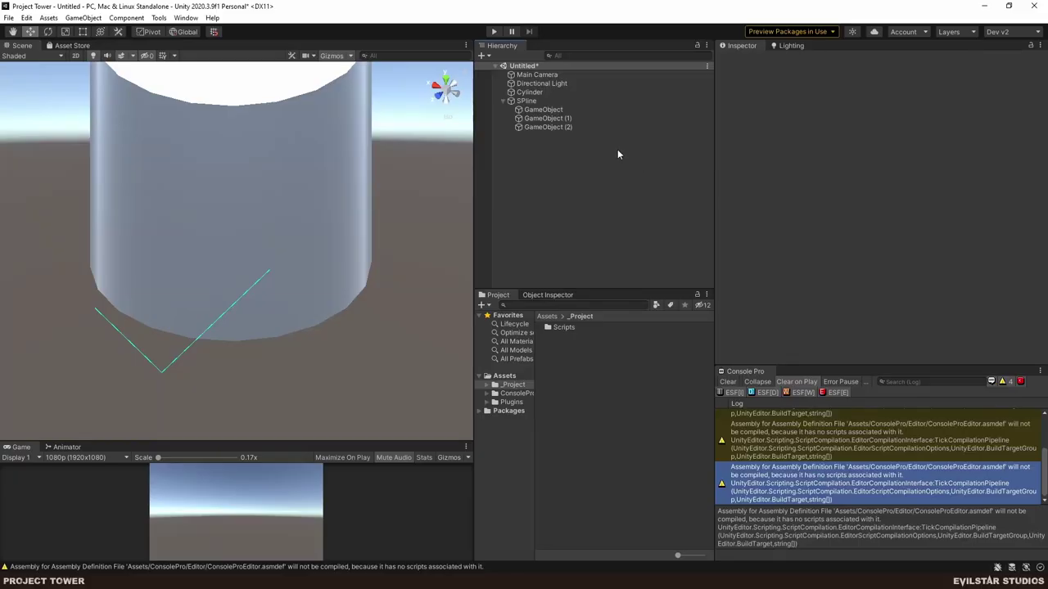
left_click(544, 110)
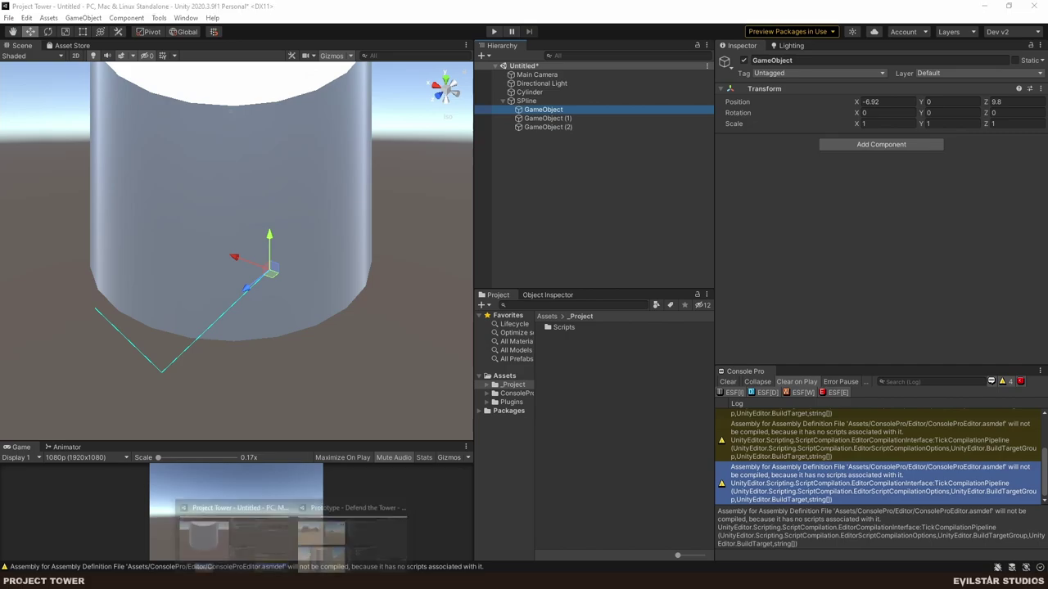
Switch to the prototype Unity project and inspect the Spline object and first waypoint under Tower Top Piece.
left_click(345, 527)
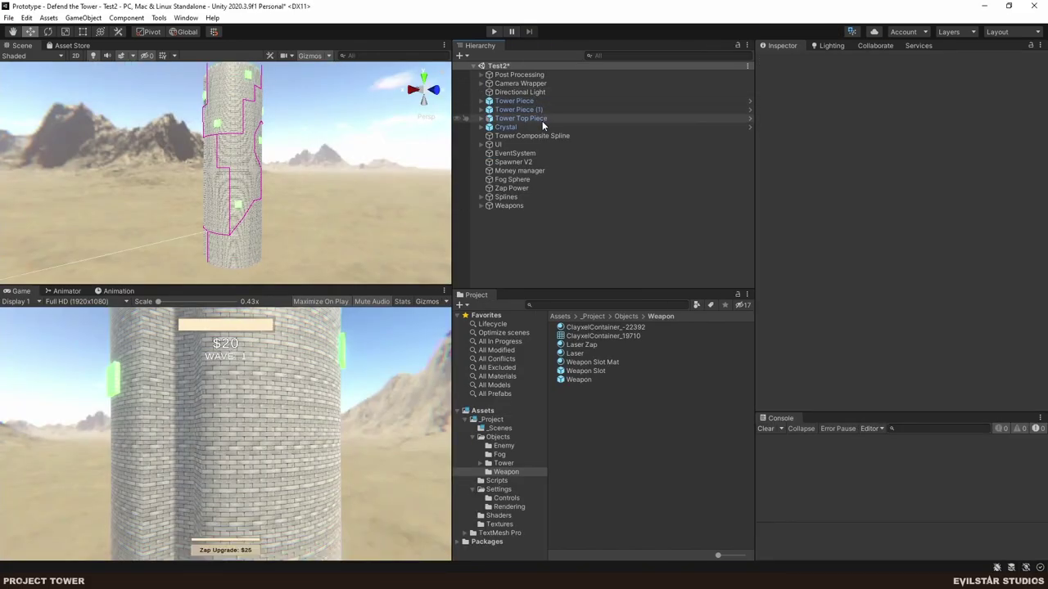
left_click(482, 119)
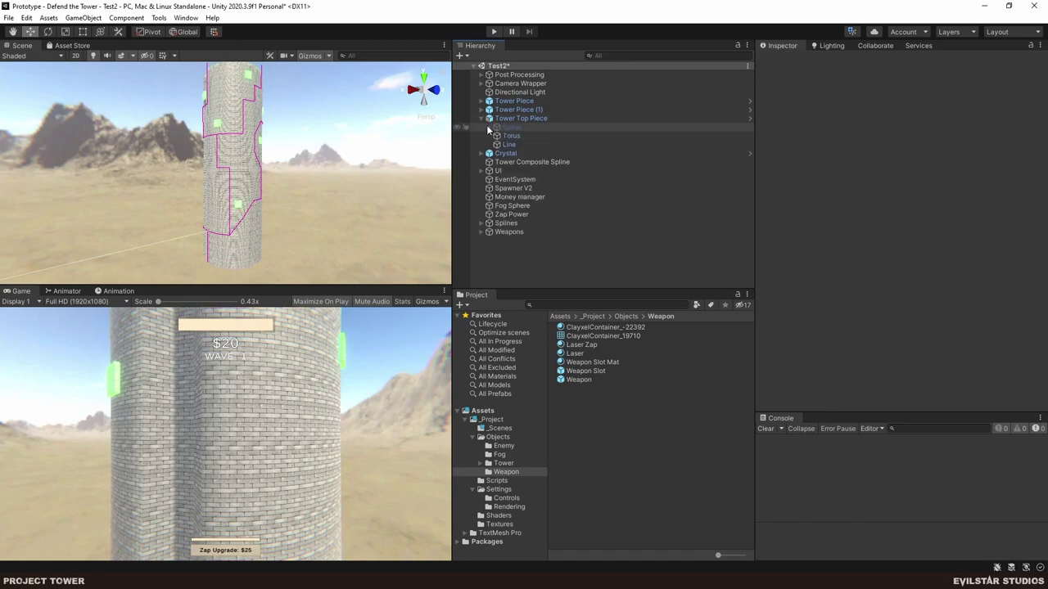
left_click(489, 128)
left_click(534, 137)
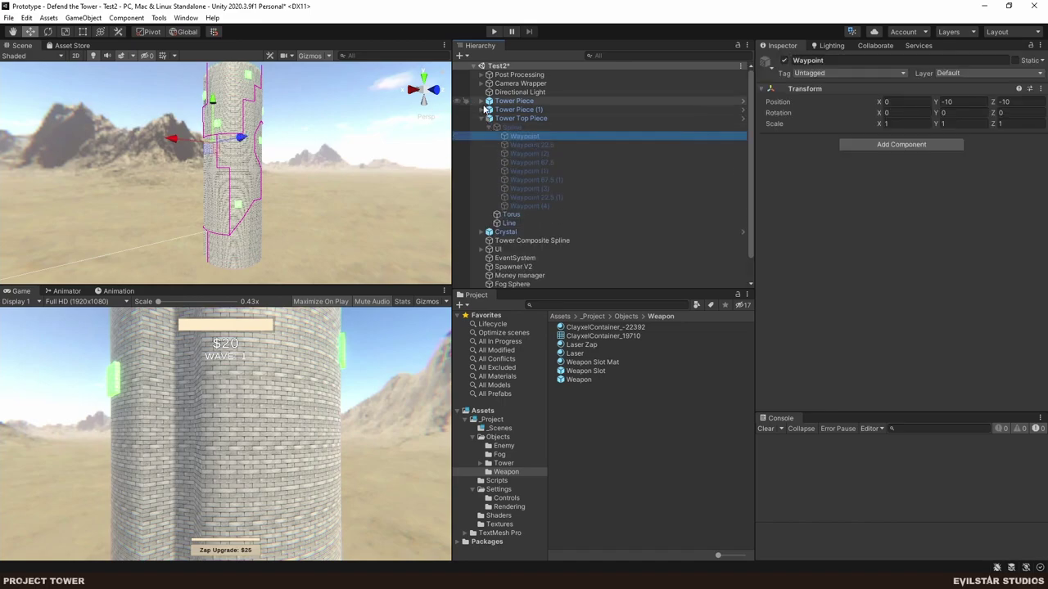
left_click(539, 127)
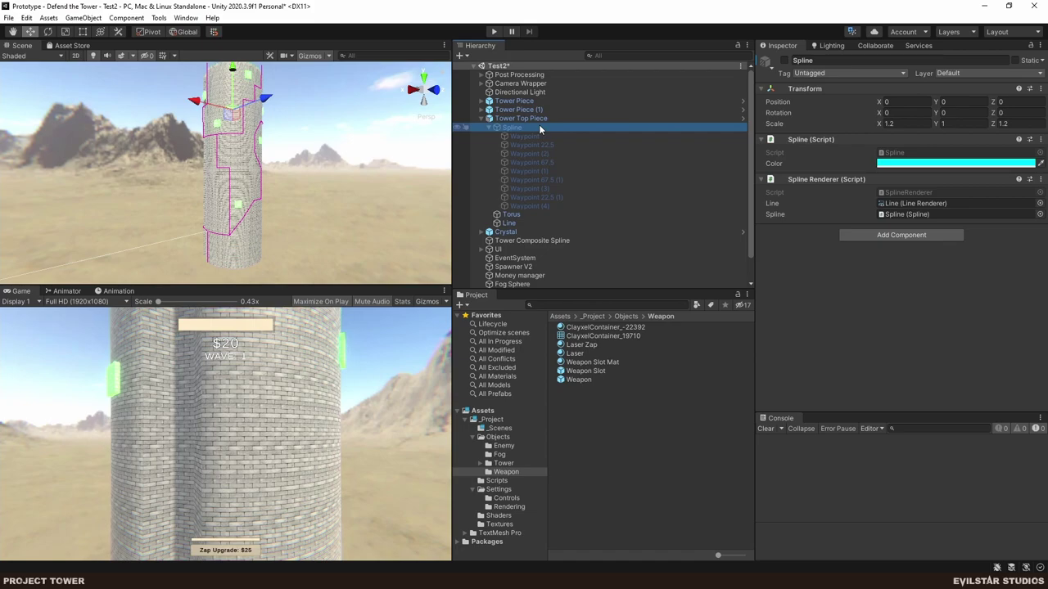
Compare the positions of Waypoint, Waypoint 22.5, Waypoint (2) and Waypoint 67.5 in the top piece's Spline.
left_click(536, 136)
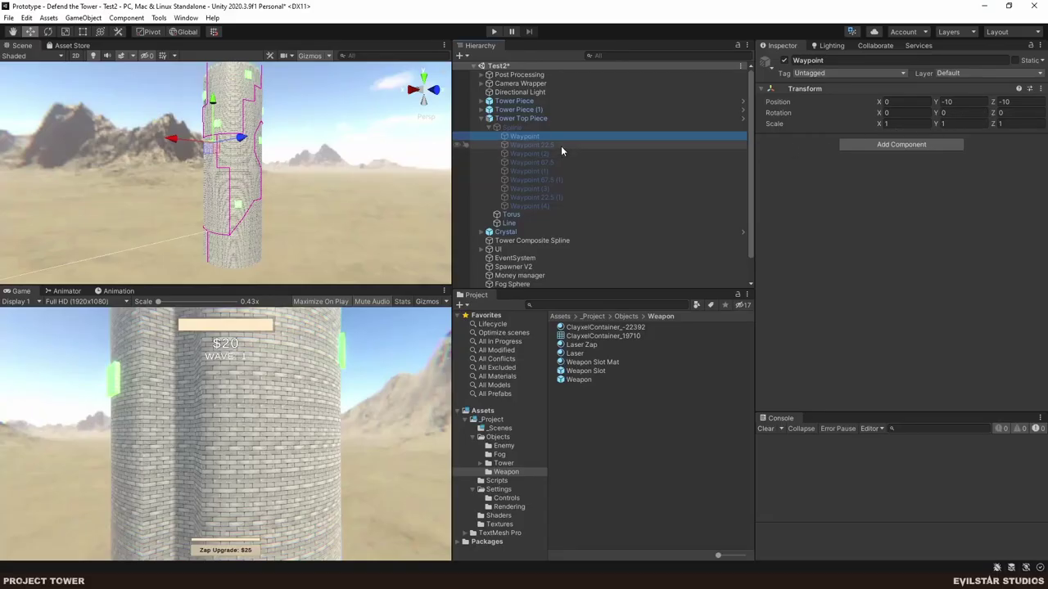
left_click(560, 145)
left_click(544, 155)
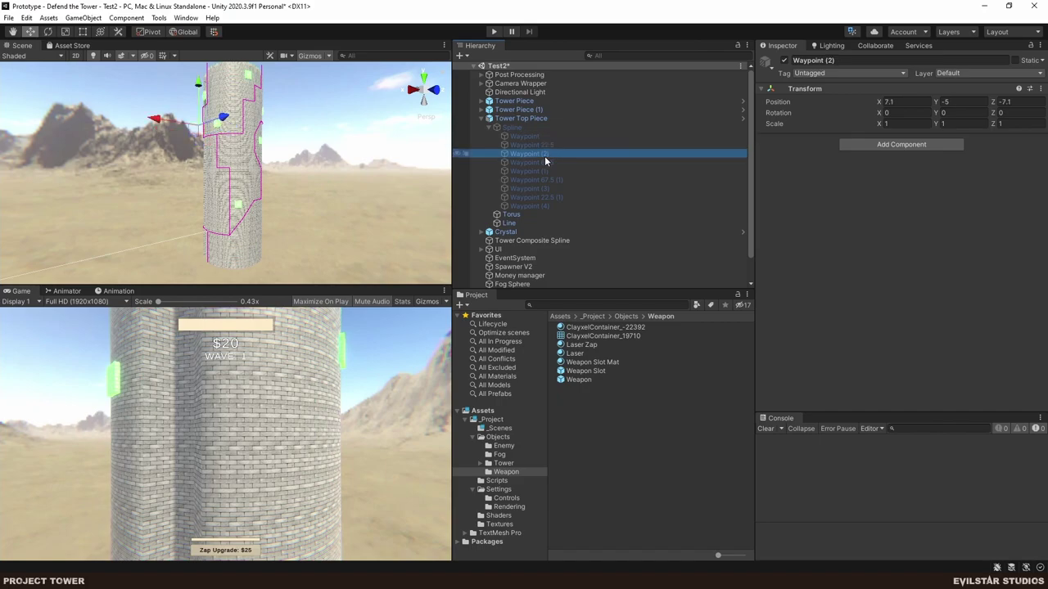
left_click(543, 161)
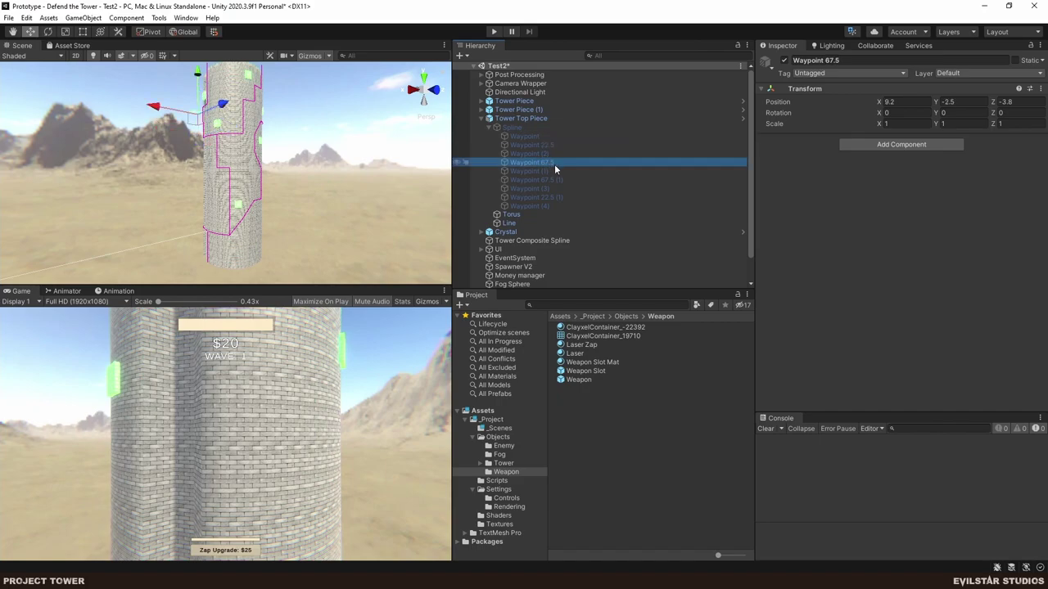
Expand Spline Path (1) in the Splines group and inspect the Waypoint script settings of Waypoint (1).
scroll(546, 163, "down", 1)
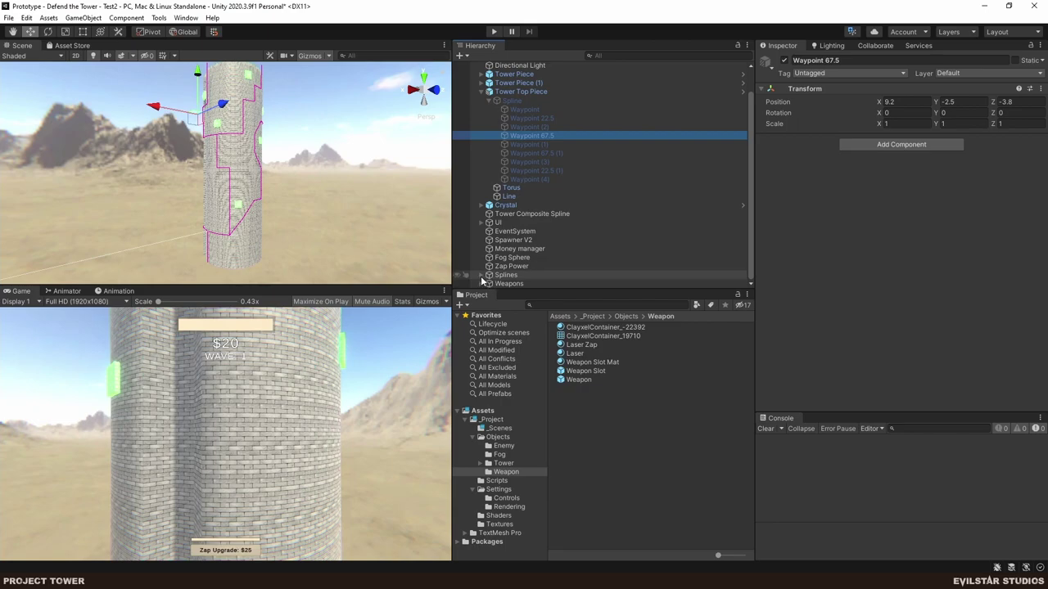
scroll(514, 256, "down", 2)
left_click(524, 248)
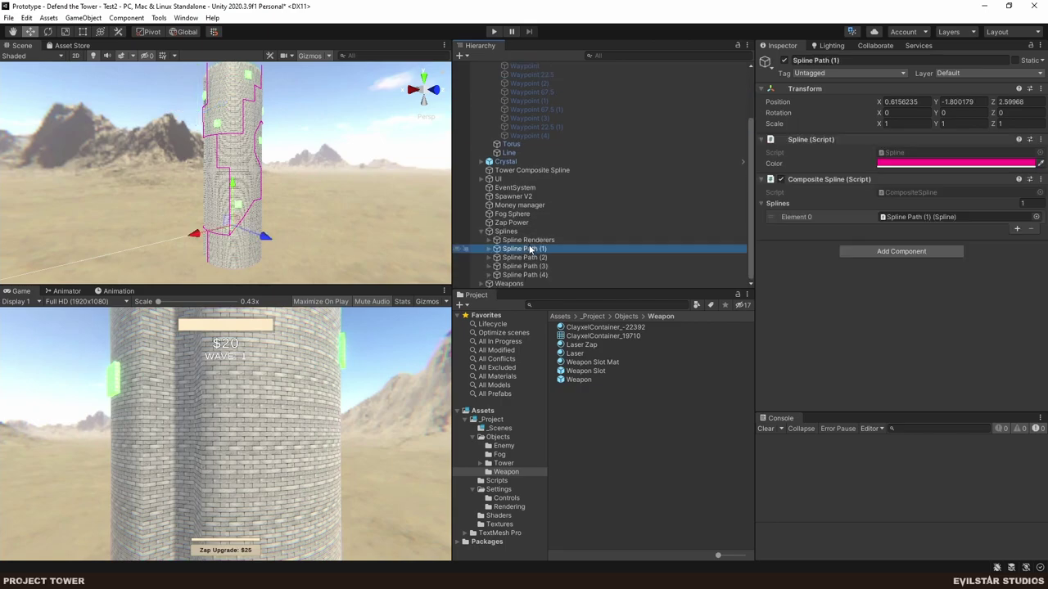
left_click(488, 248)
left_click(532, 257)
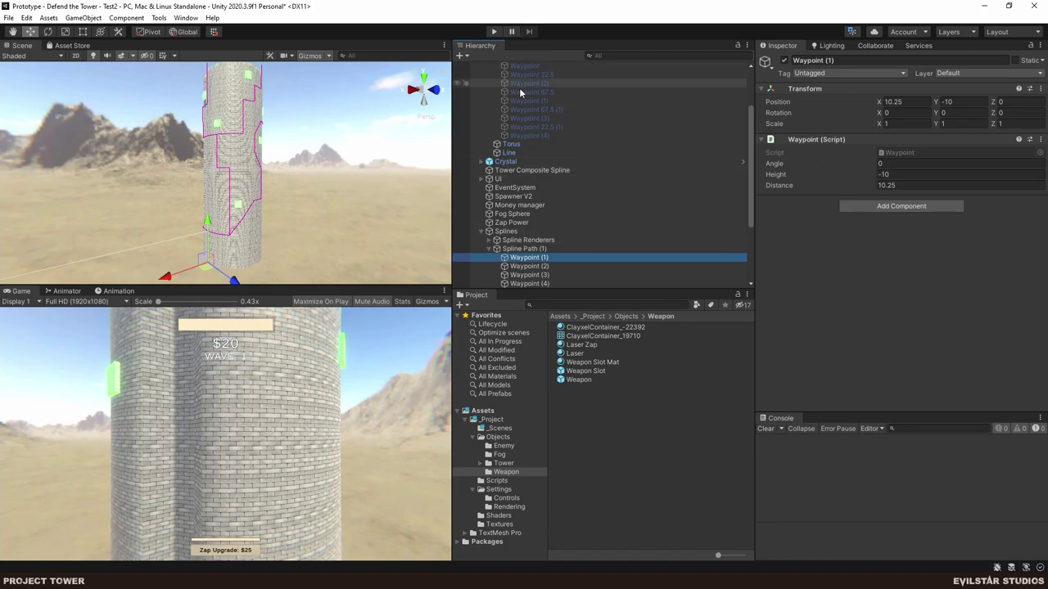
Examine Waypoint (1) and Waypoint (2) of Spline Path (1) up close at the tower's base.
middle_click_drag(295, 197, 314, 149)
scroll(258, 182, "up", 5)
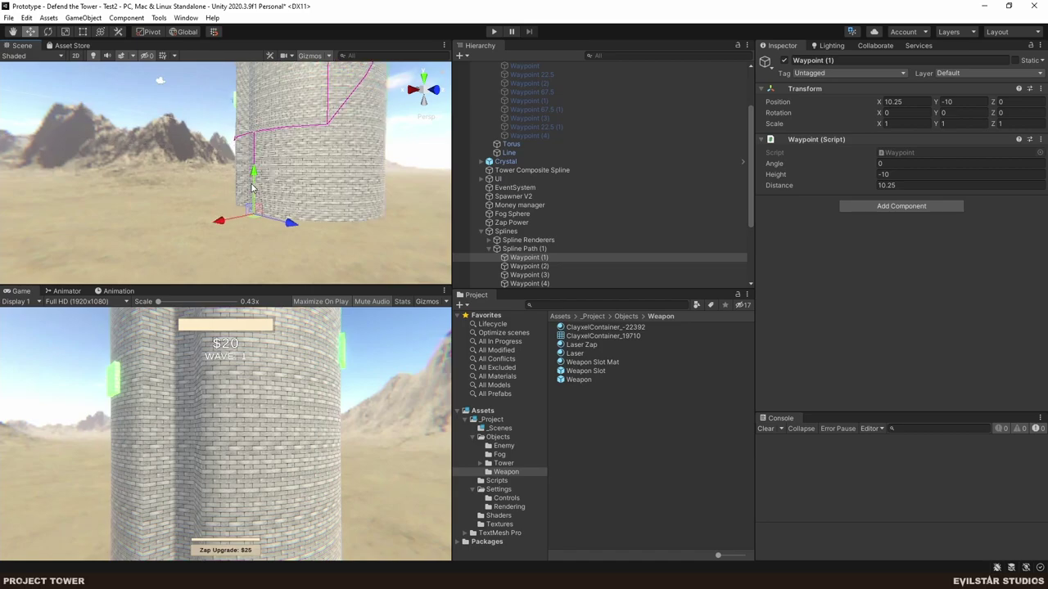
scroll(479, 214, "down", 3)
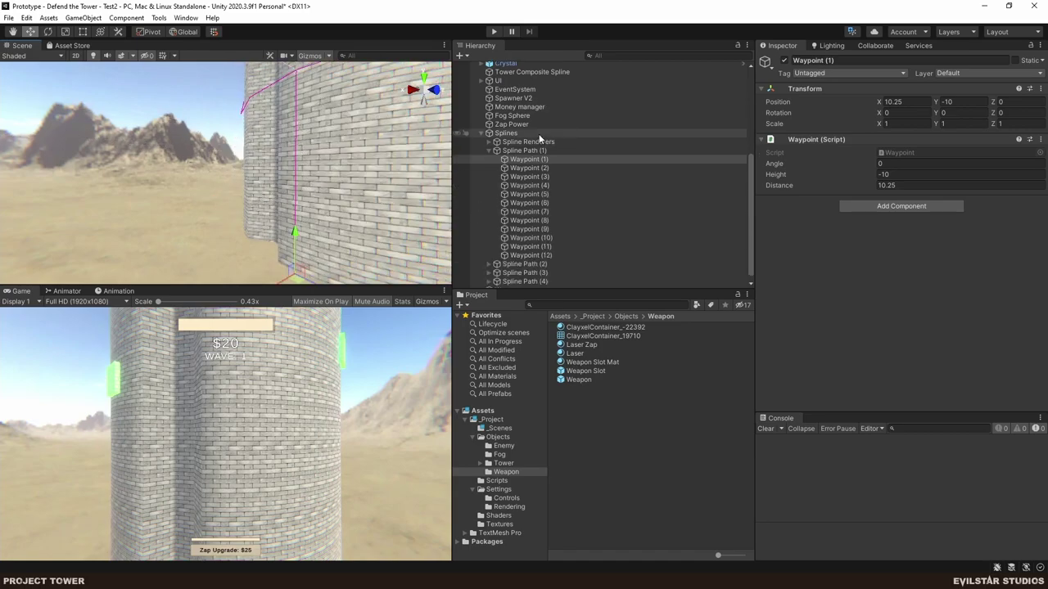
left_click(548, 168)
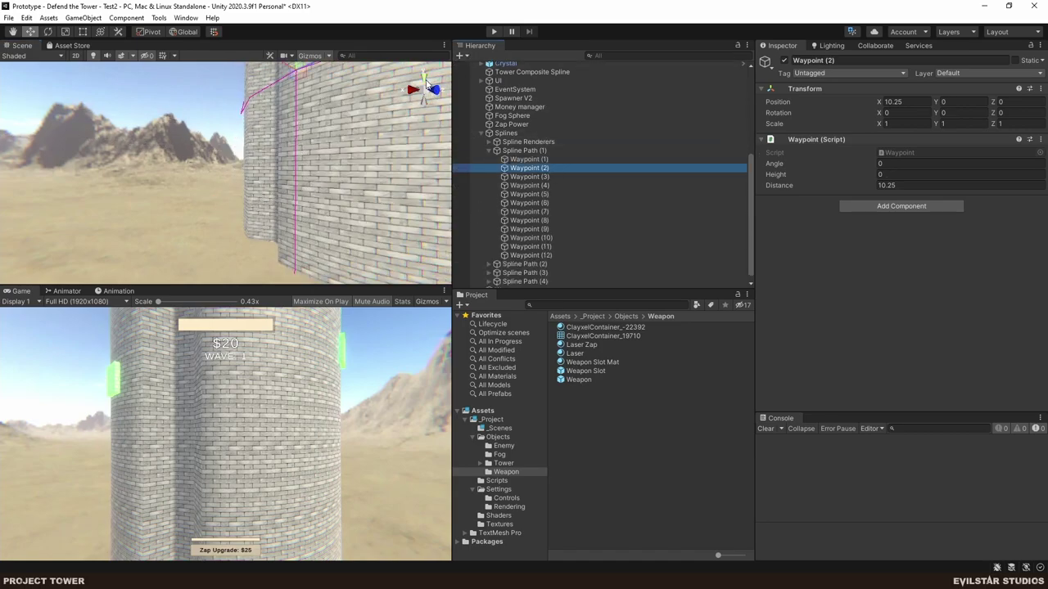
middle_click_drag(275, 218, 308, 233)
scroll(307, 233, "down", 6)
Move Spline Path (1) away from the tower along the Z axis to about 25.56.
left_click(524, 150)
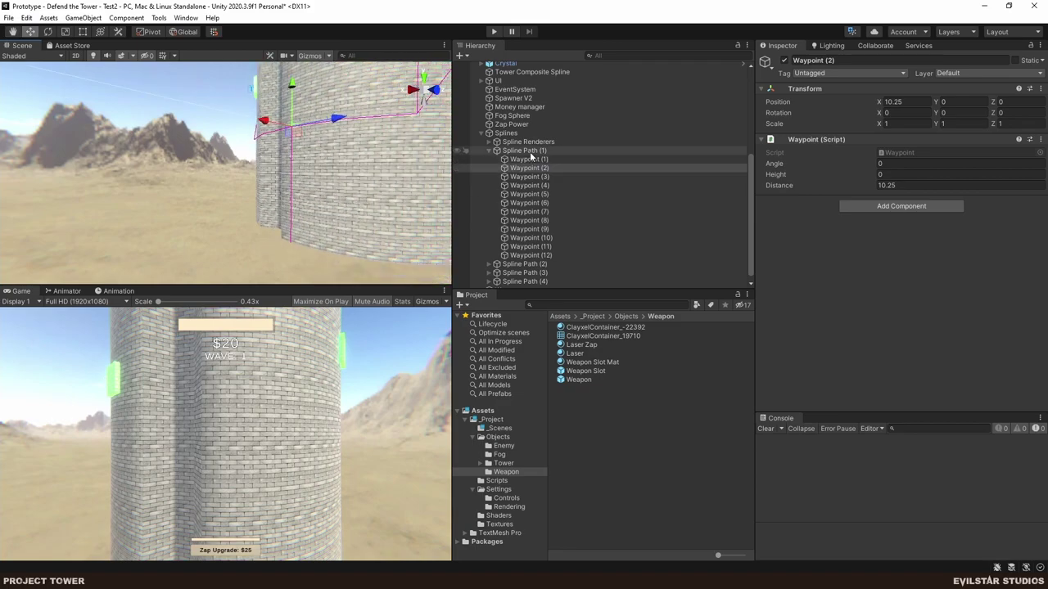
key("f")
middle_click_drag(337, 177, 296, 187)
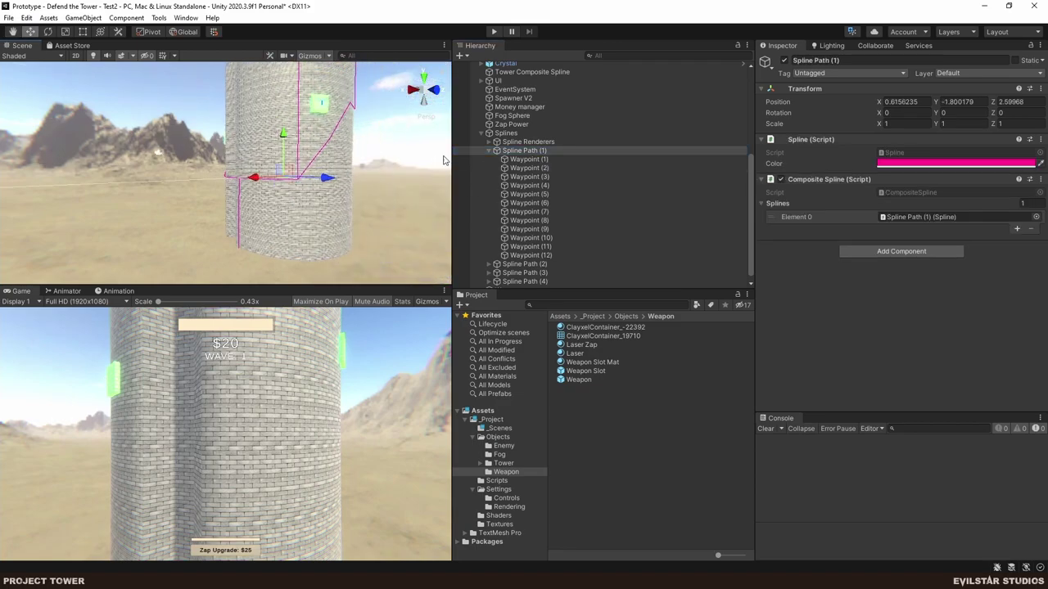
left_click_drag(332, 183, 489, 203)
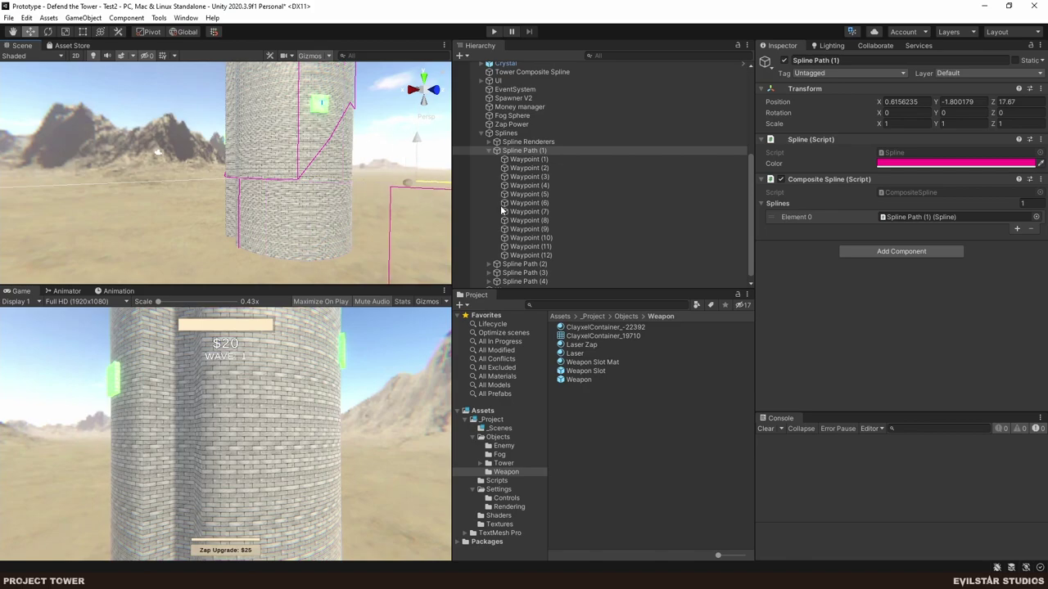
middle_click_drag(436, 184, 273, 182)
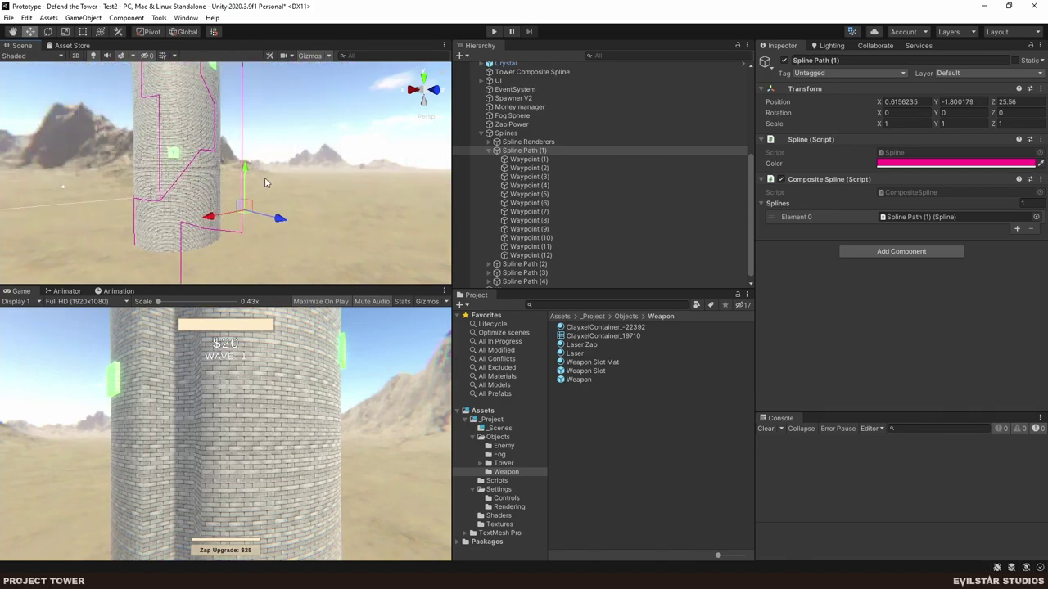
Select Waypoint (1) of Spline Path (1) and try an angle of 6.91.
right_click_drag(274, 183, 374, 234)
middle_click_drag(176, 180, 273, 189)
right_click_drag(273, 188, 275, 188)
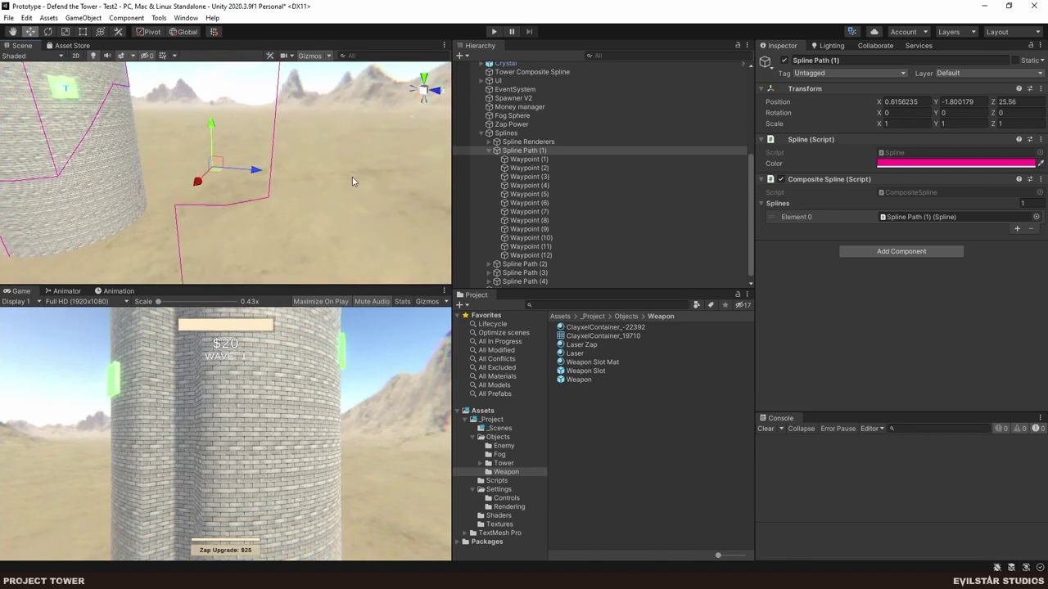
left_click(532, 159)
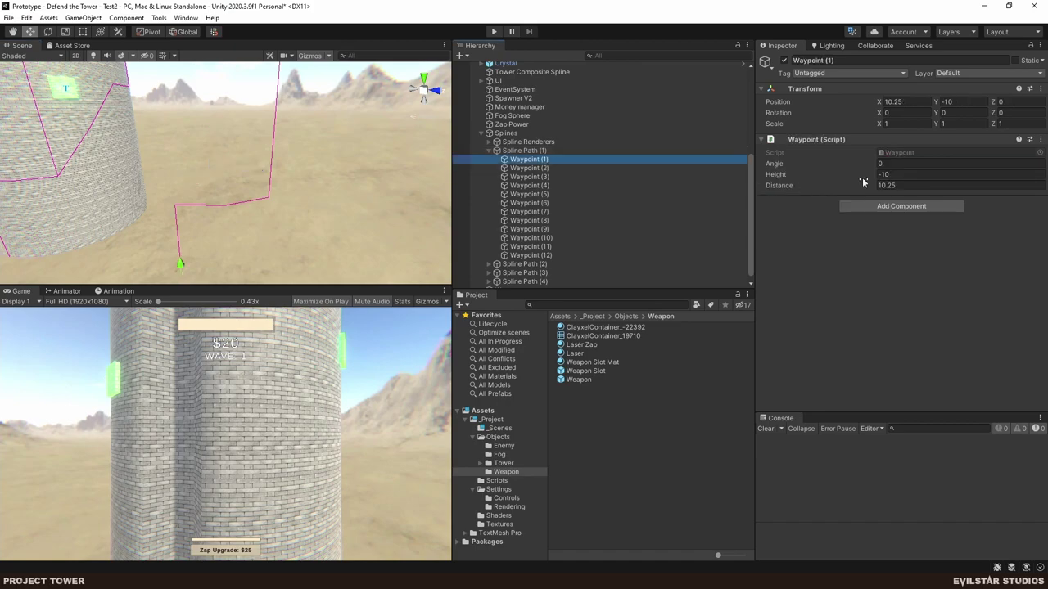
middle_click_drag(257, 239, 285, 225)
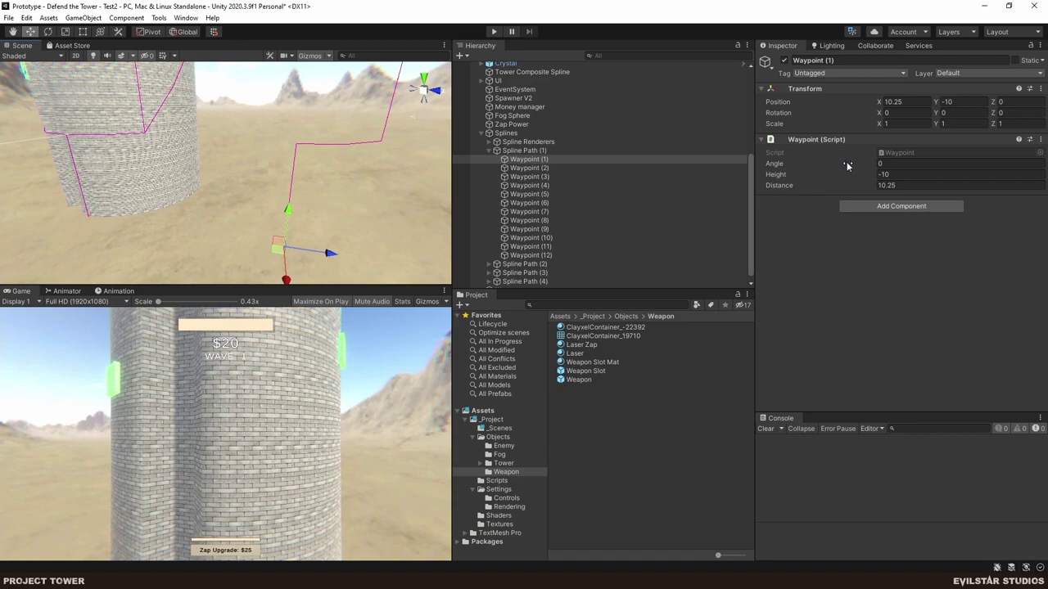
left_click_drag(870, 160, 901, 91)
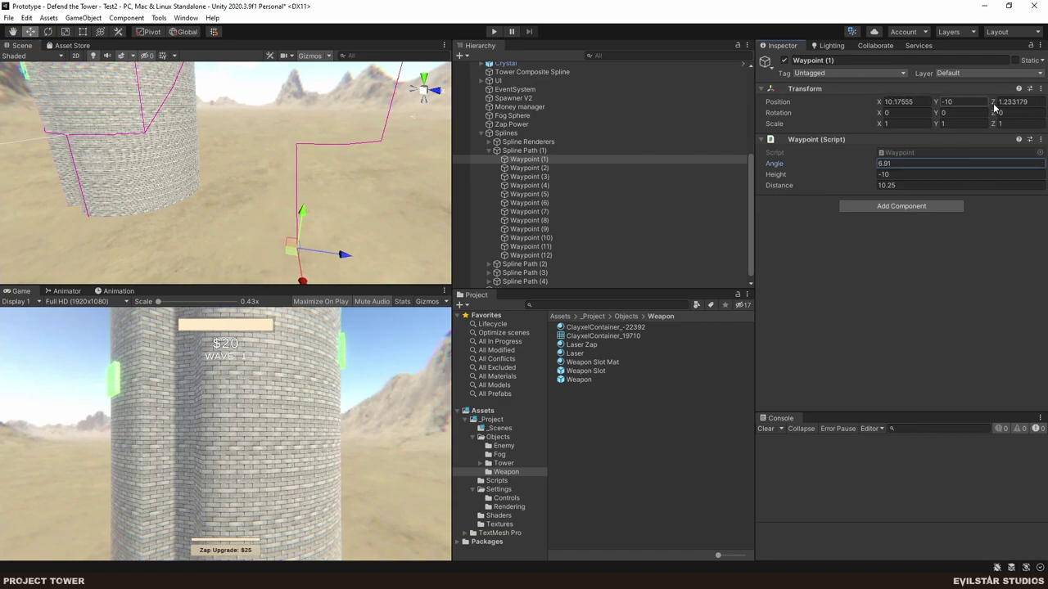
View the path from above and try swinging Waypoint (1) to angles of -68.22 and 10.1.
left_click(424, 82)
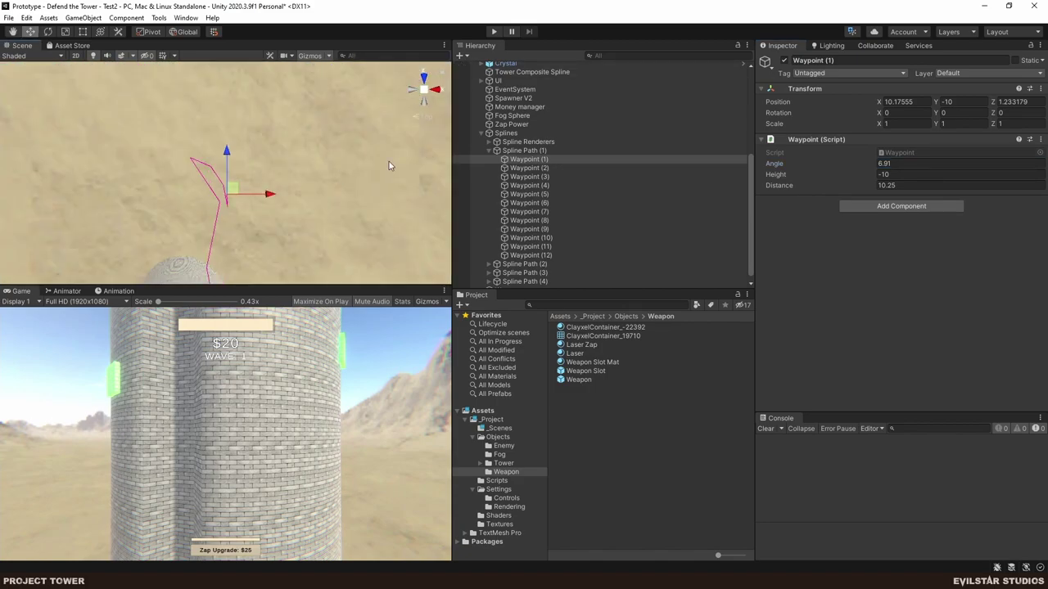
left_click(427, 118)
scroll(217, 200, "up", 1)
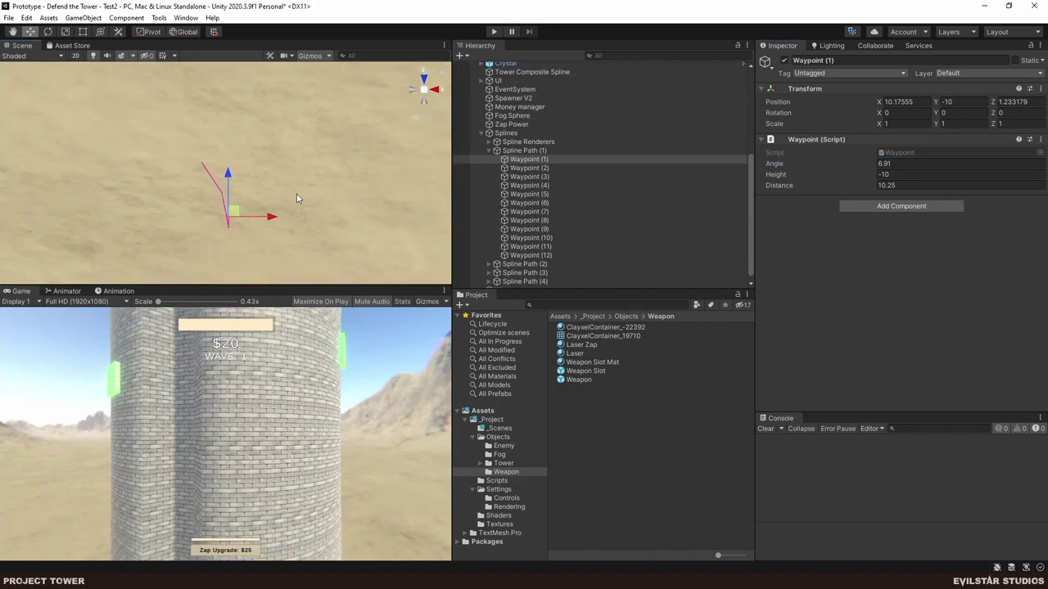
left_click_drag(869, 162, 545, 158)
scroll(248, 195, "down", 4)
middle_click_drag(248, 195, 327, 156)
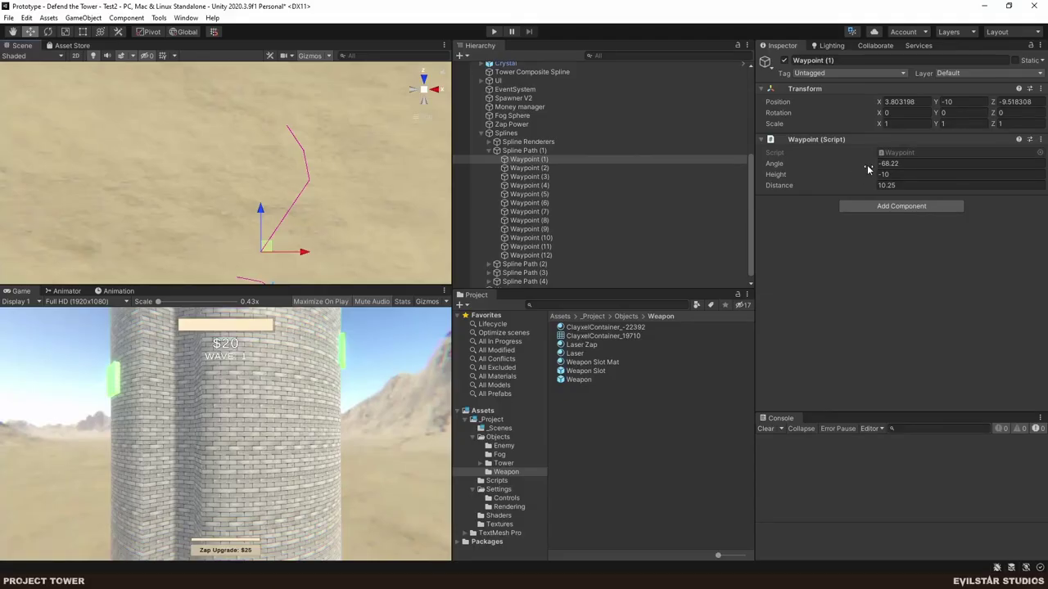
left_click_drag(867, 164, 751, 209)
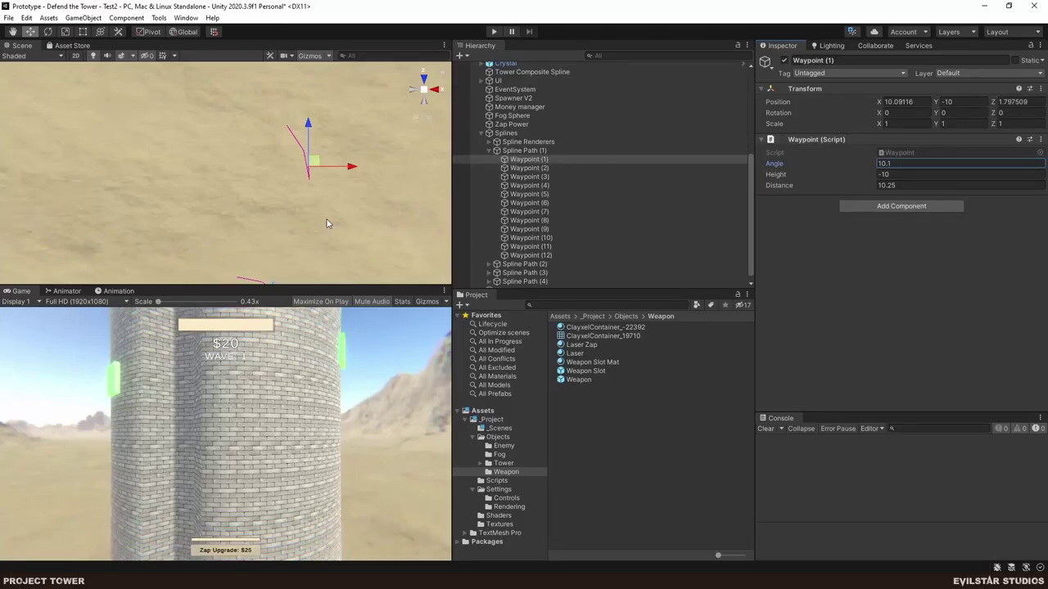
type("1")
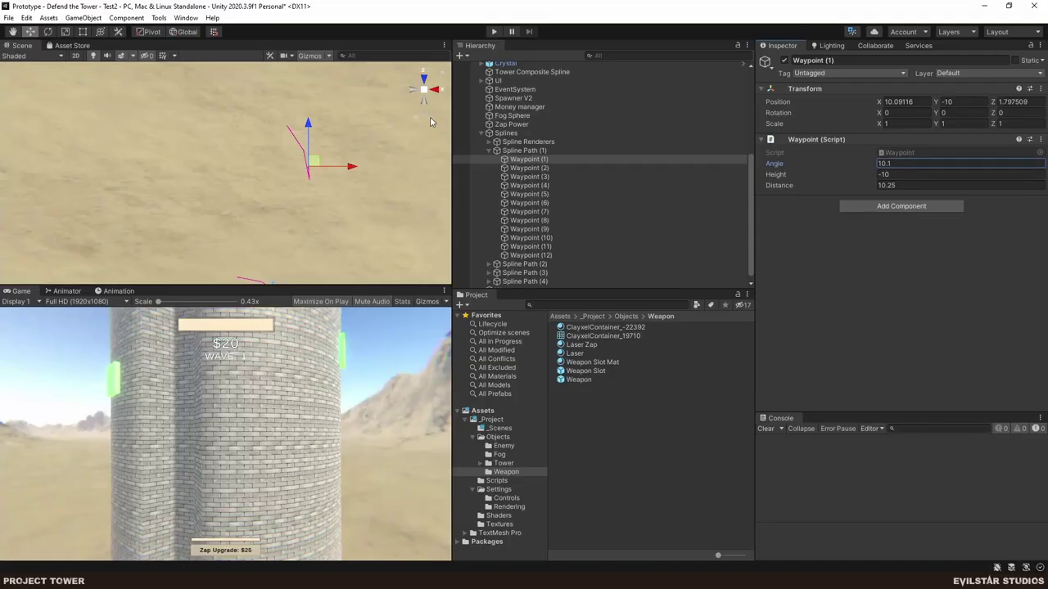
left_click_drag(382, 212, 75, 64, "alt")
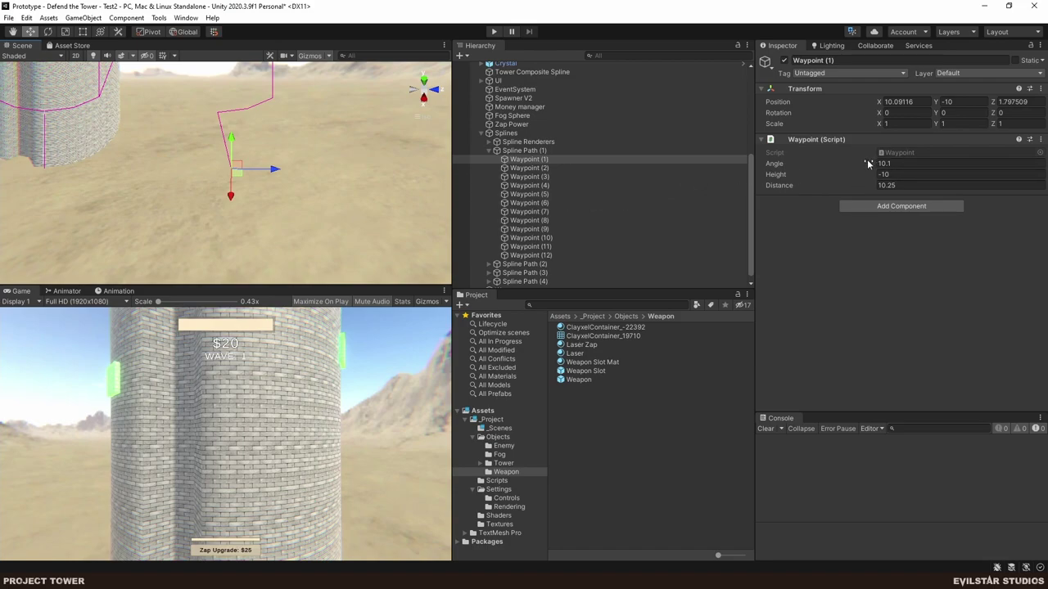
Try further angles on Waypoint (1) from a raised view, ending at 5.68.
left_click_drag(871, 163, 1017, 171)
middle_click_drag(373, 150, 391, 199)
left_click_drag(303, 188, 299, 242, "alt")
middle_click_drag(321, 236, 316, 235)
left_click_drag(869, 163, 479, 202)
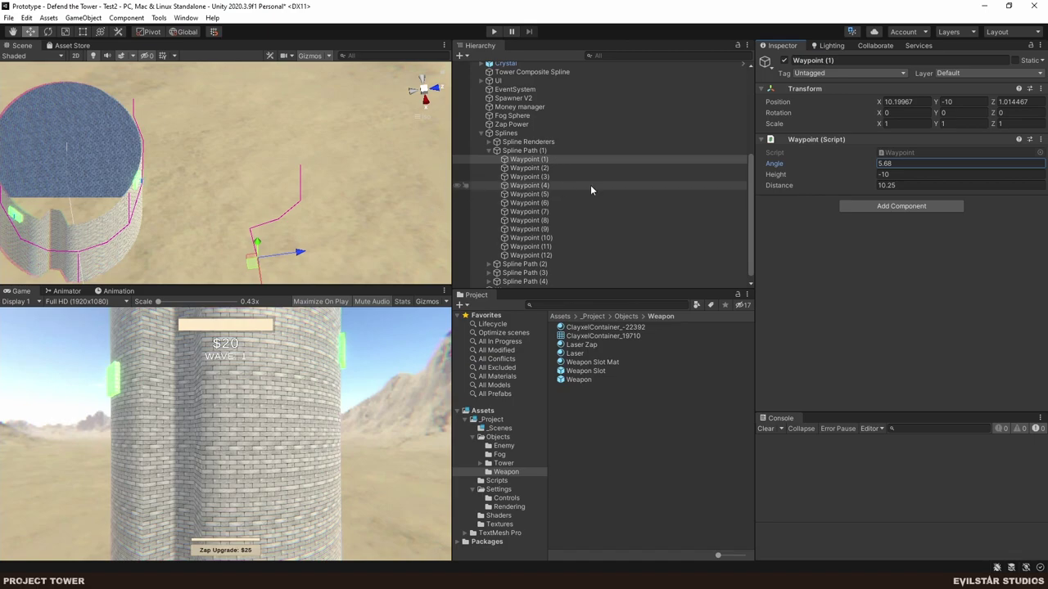
left_click_drag(350, 238, 319, 122, "alt")
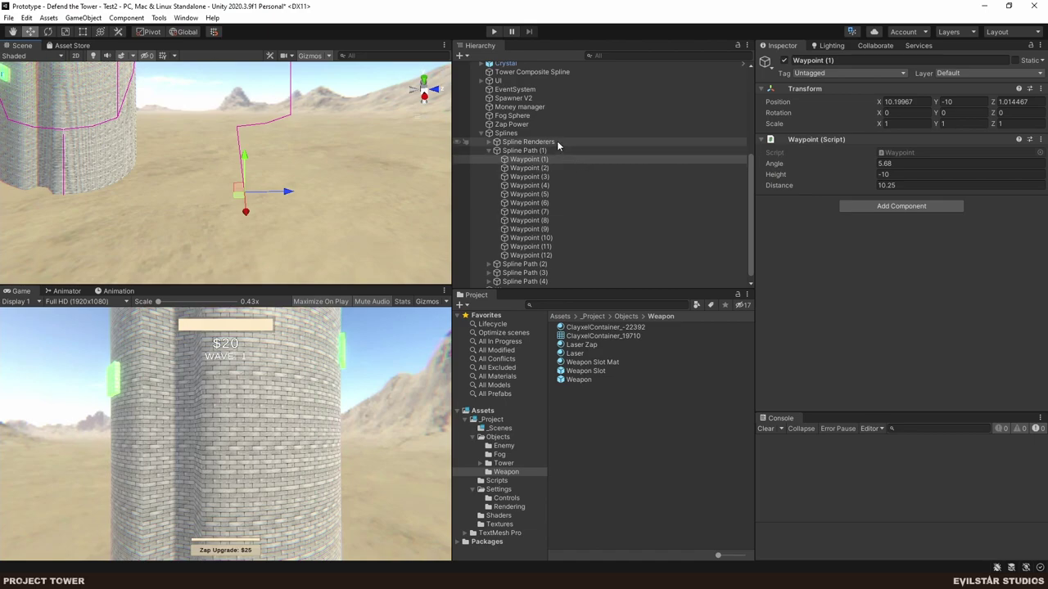
Reselect Waypoint (1) and try reducing its angle to 1.7.
left_click(542, 169)
left_click(543, 161)
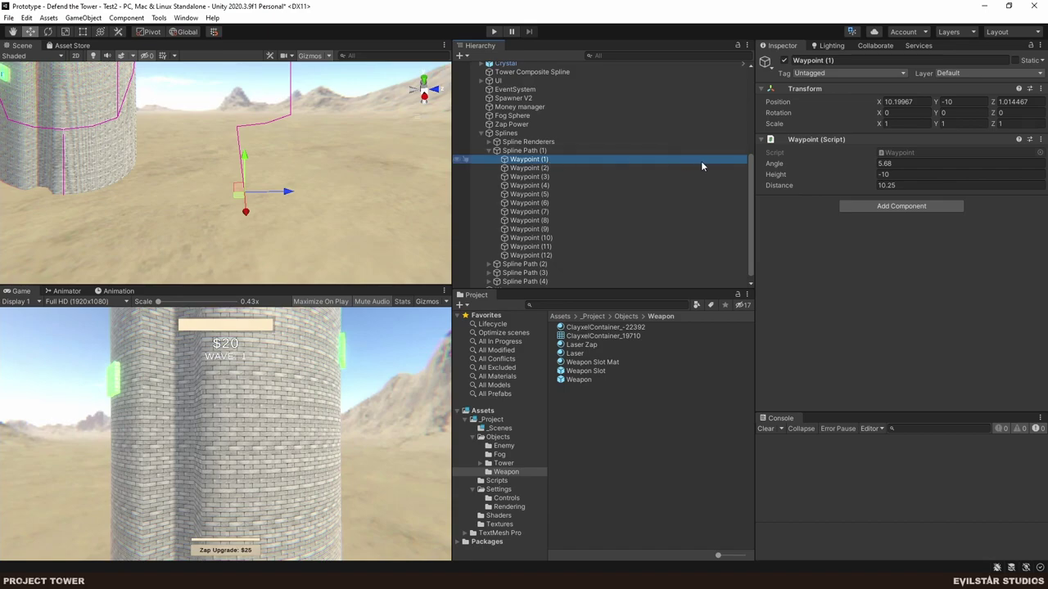
mouse_move(863, 167)
left_mouse_down()
mouse_move(924, 161)
mouse_move(703, 175)
mouse_move(862, 174)
left_mouse_up()
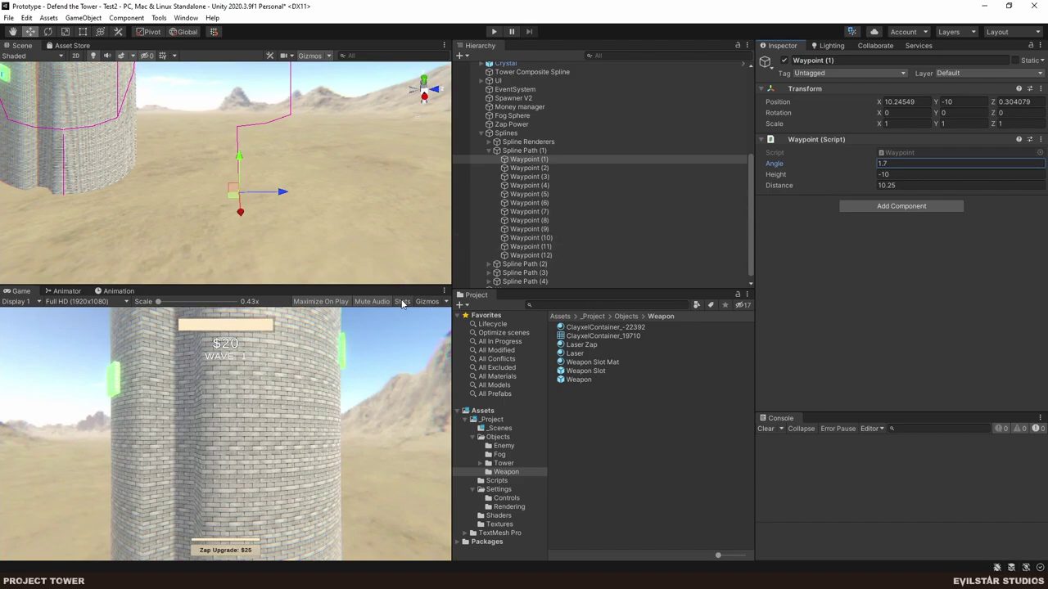
right_click(362, 122)
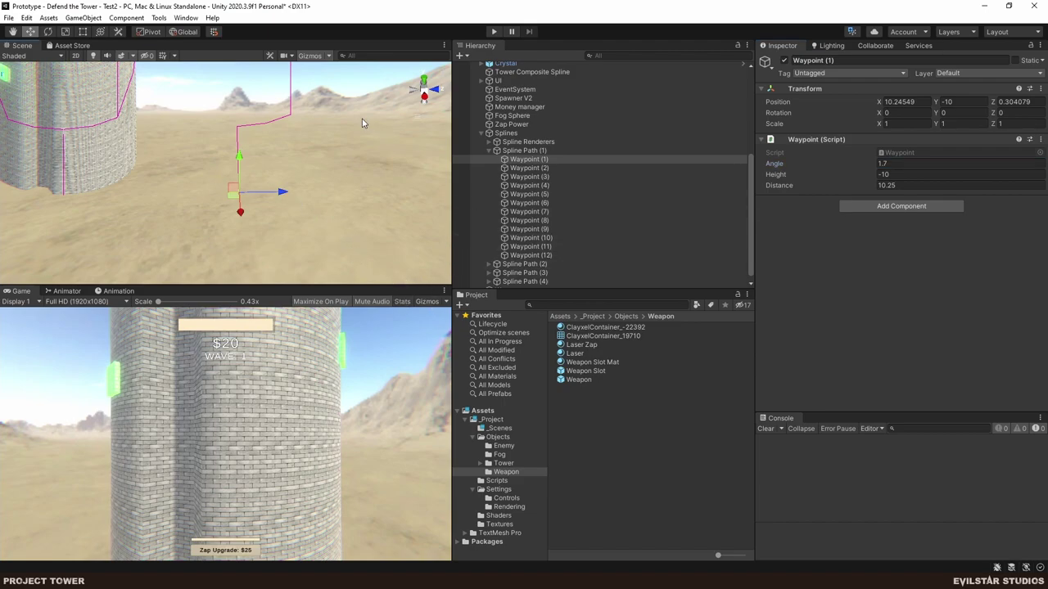
Undo the angle changes on Waypoint (1) and the last move of Spline Path (1).
left_click(652, 193)
key("Up")
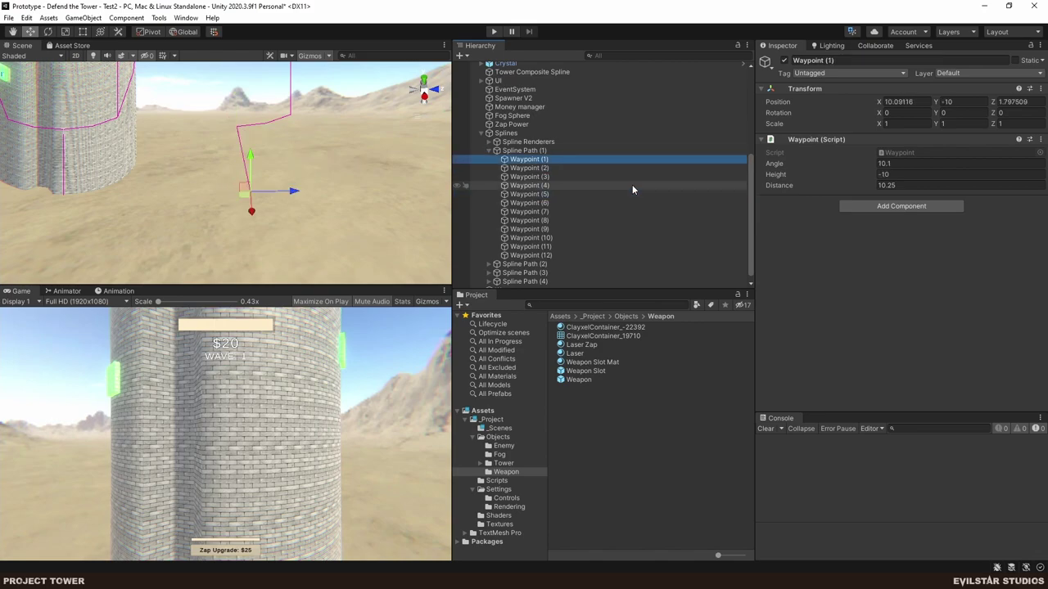
key("Up")
View the tower and Spline Path (1) from the right side along the X axis.
middle_click_drag(159, 146, 185, 213)
scroll(145, 157, "up", 3)
middle_click_drag(181, 152, 260, 204)
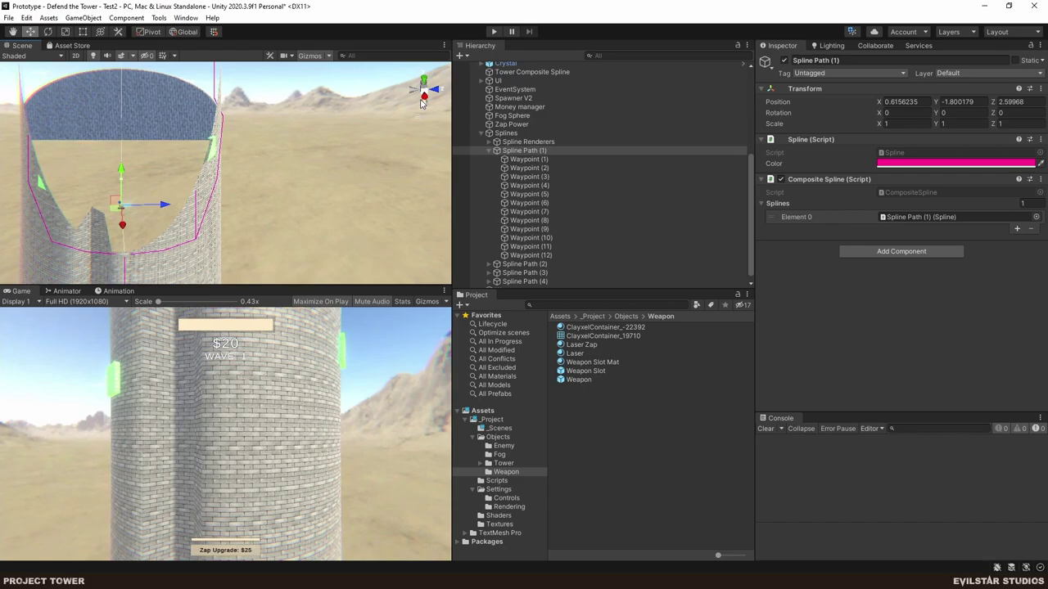
left_click(422, 100)
left_click(437, 90)
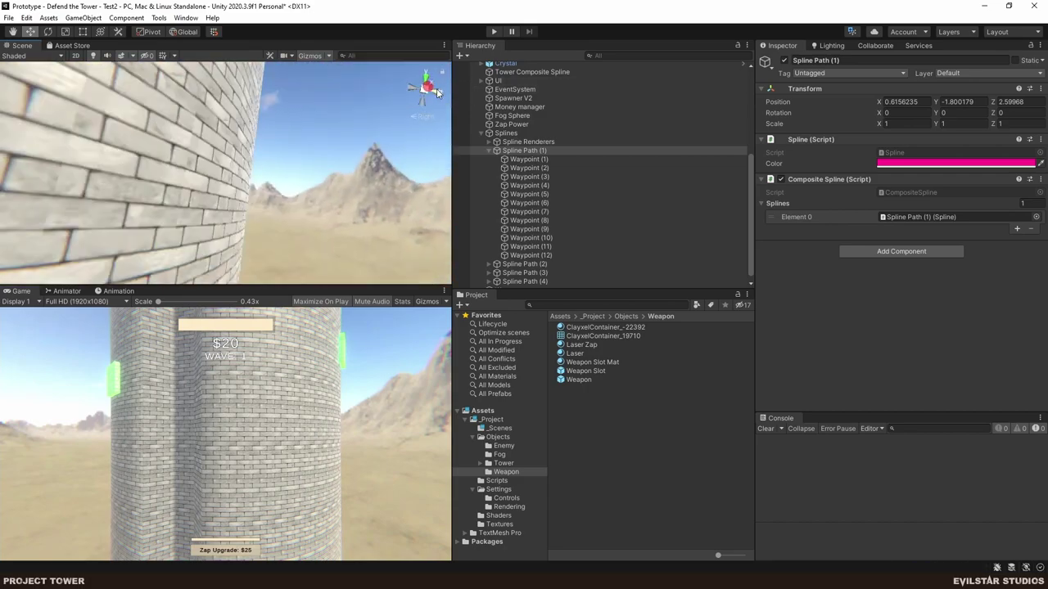
scroll(245, 126, "down", 3)
middle_click_drag(171, 122, 241, 175)
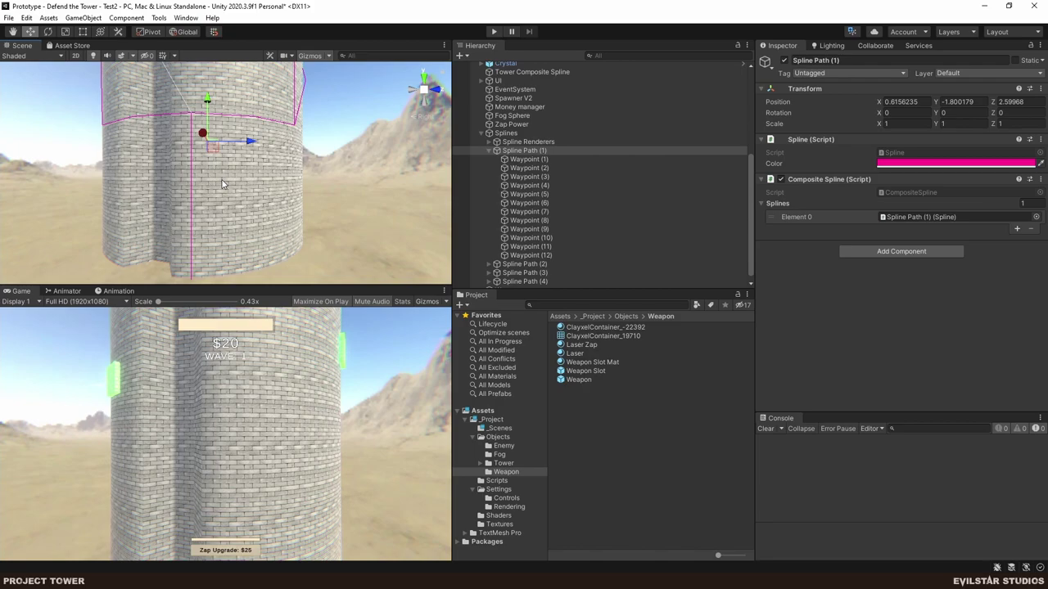
Trace Spline Path (1) around the tower wall, examining its turns relative to the weapon slots.
middle_click_drag(199, 149, 211, 193)
left_click_drag(294, 212, 117, 182, "alt")
middle_click_drag(158, 180, 170, 195)
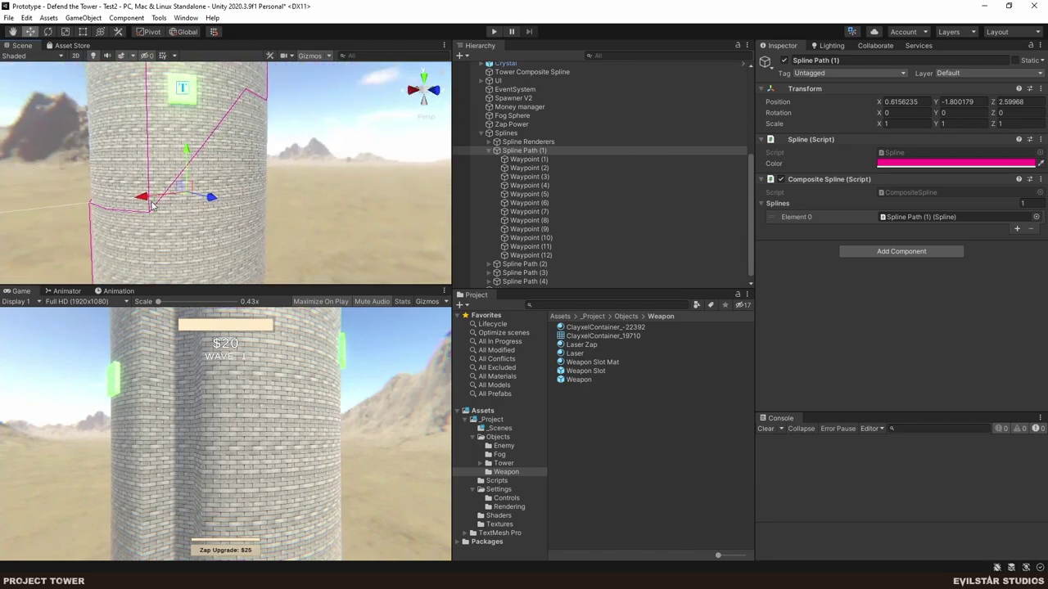
middle_click_drag(252, 126, 282, 231)
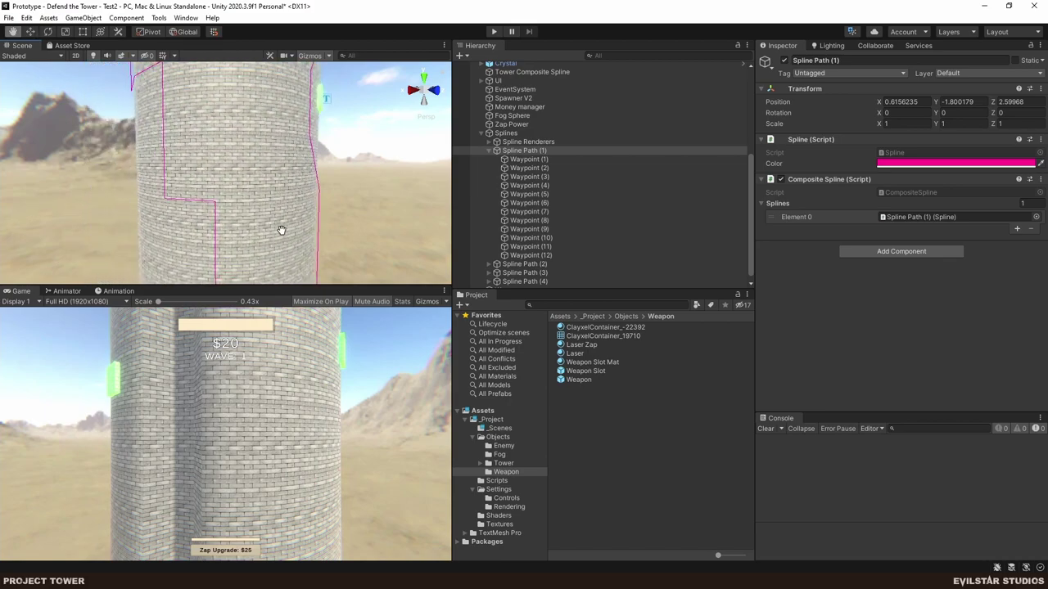
left_click_drag(146, 139, 227, 165, "alt")
middle_click_drag(181, 193, 185, 150)
left_click_drag(185, 150, 230, 239, "alt")
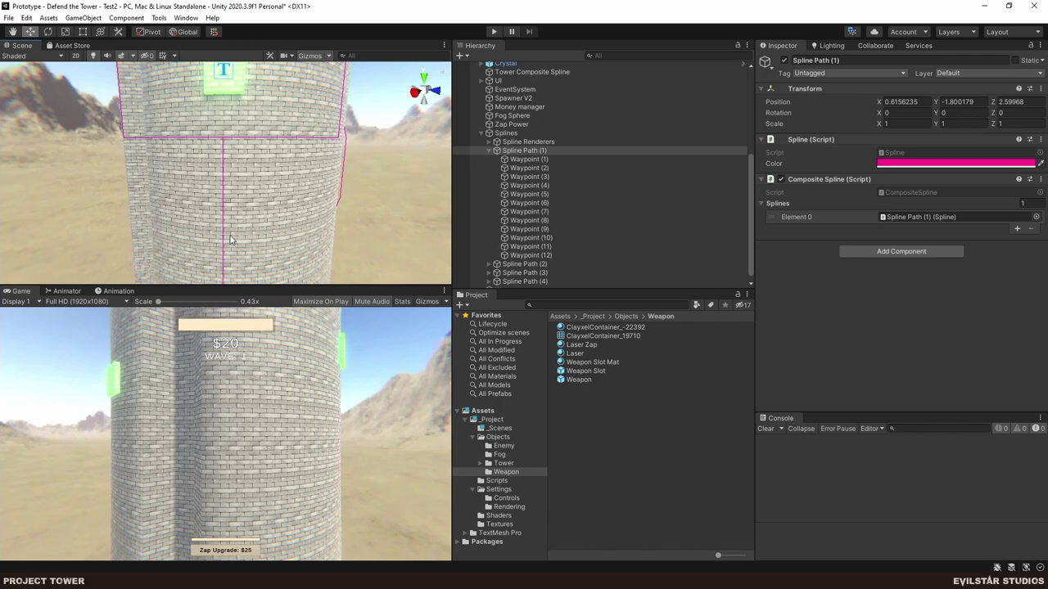
middle_click_drag(285, 162, 262, 201)
middle_click_drag(161, 186, 188, 197)
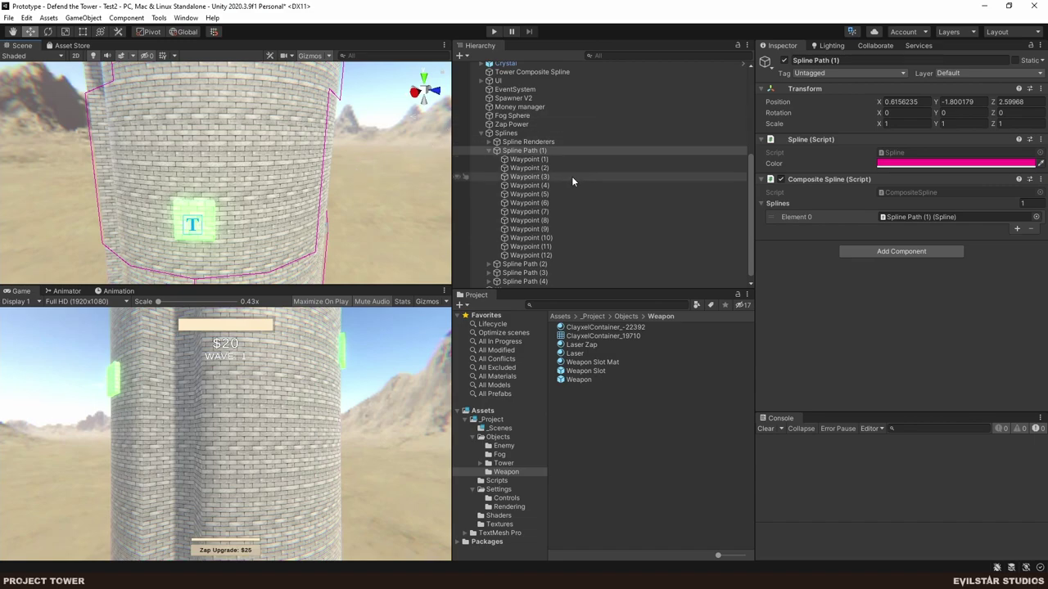
scroll(309, 189, "down", 5)
middle_click_drag(291, 234, 280, 158)
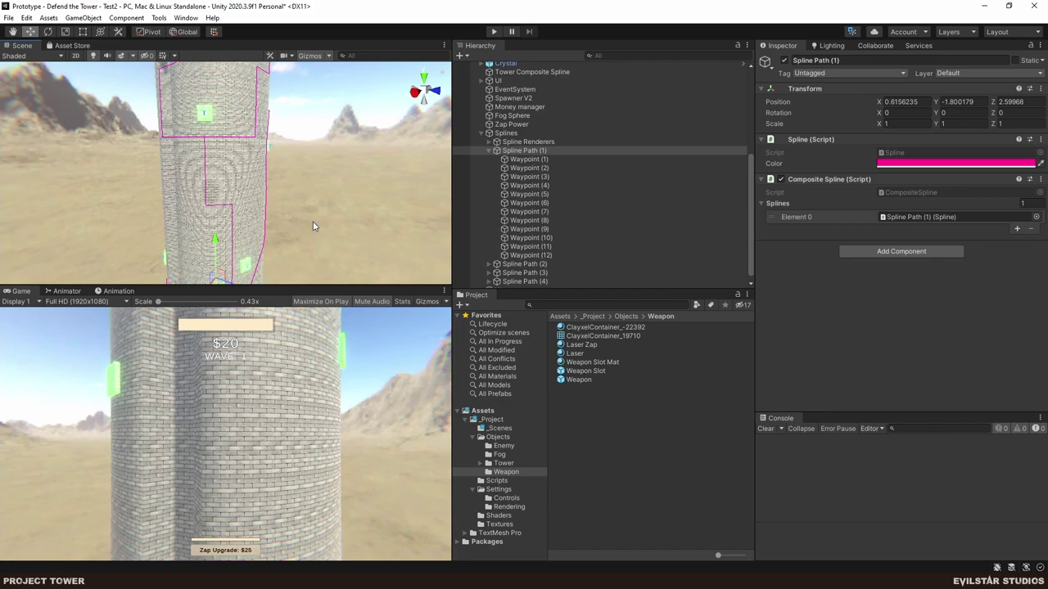
scroll(281, 216, "down", 3)
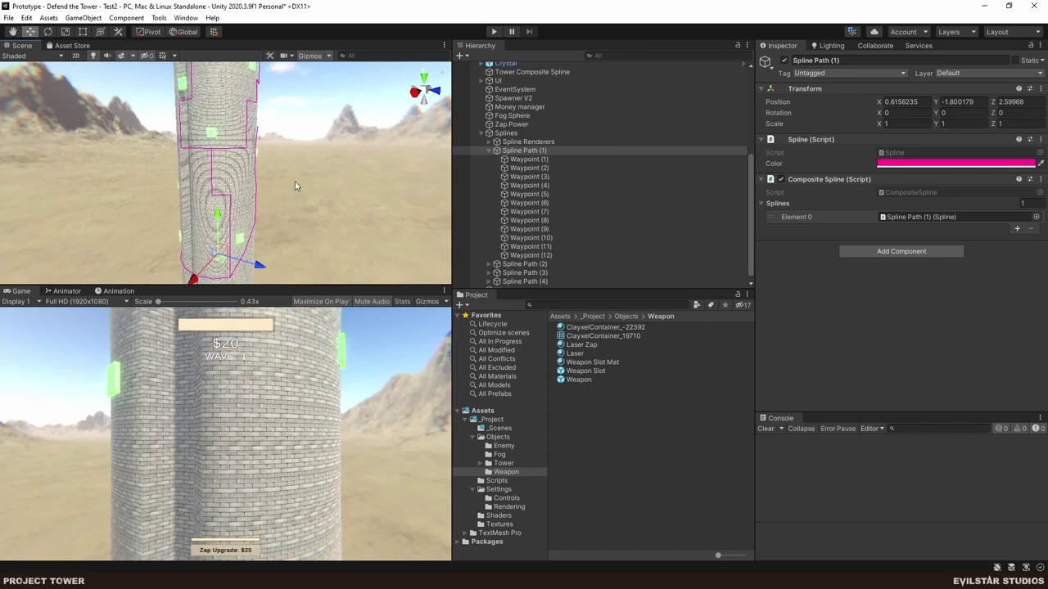
Compare the settings of the parent Spline Path (1) with those of its child Waypoint (1).
left_click(545, 159)
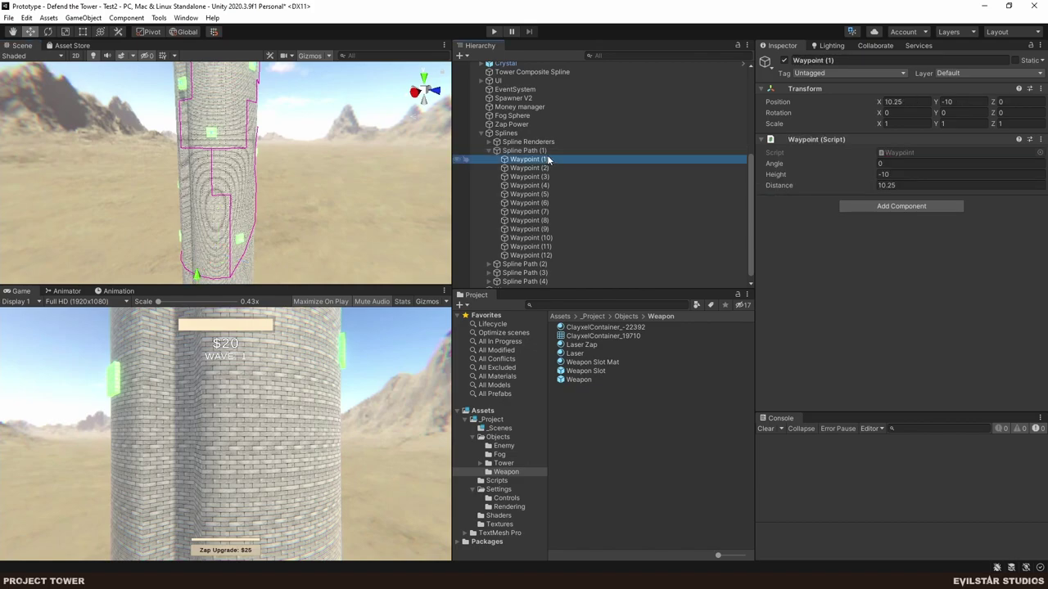
key("Up")
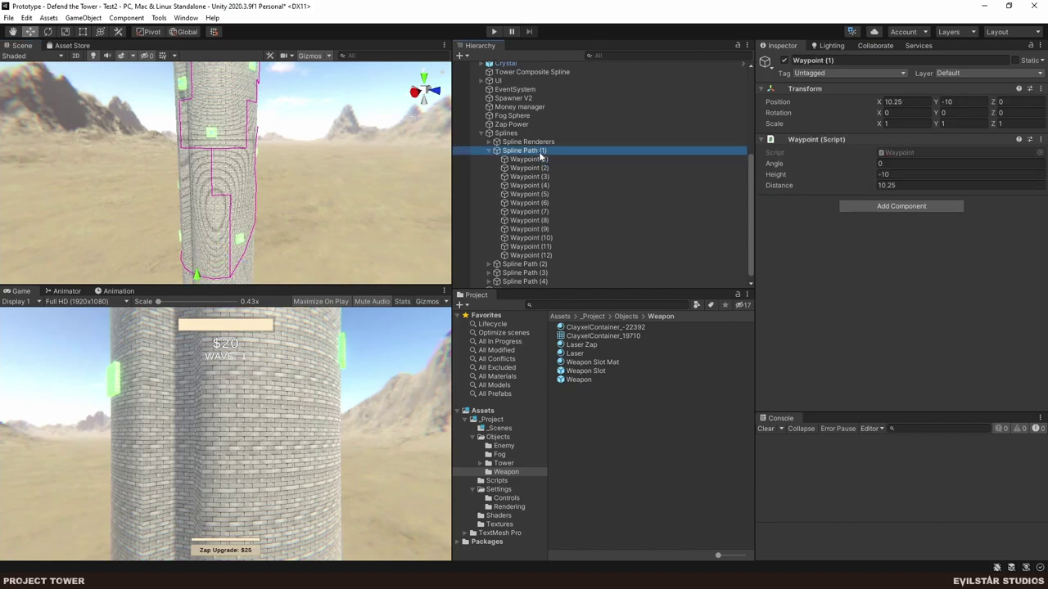
key("Down")
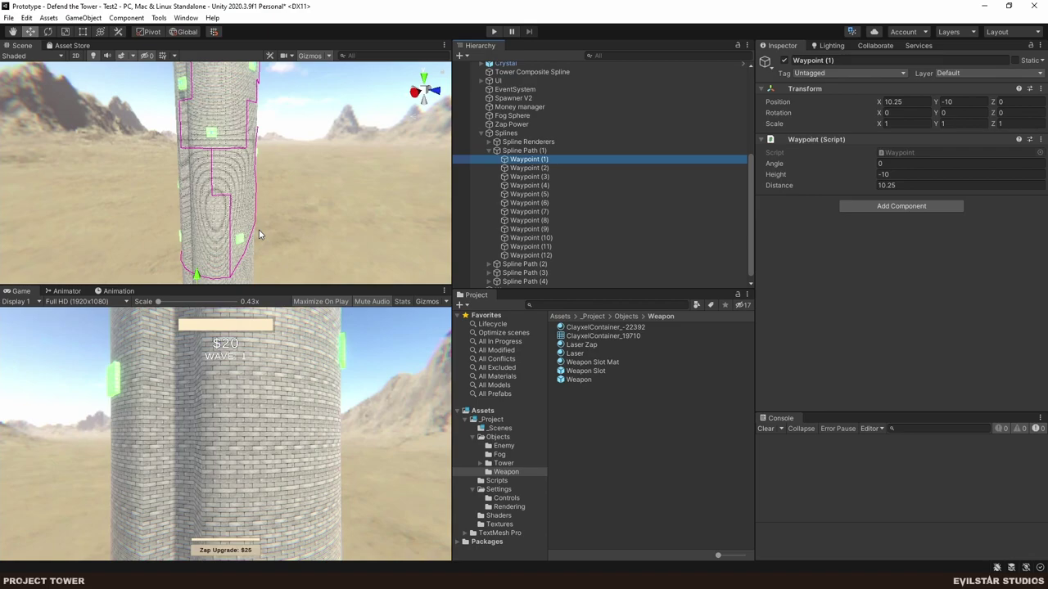
left_click(519, 151)
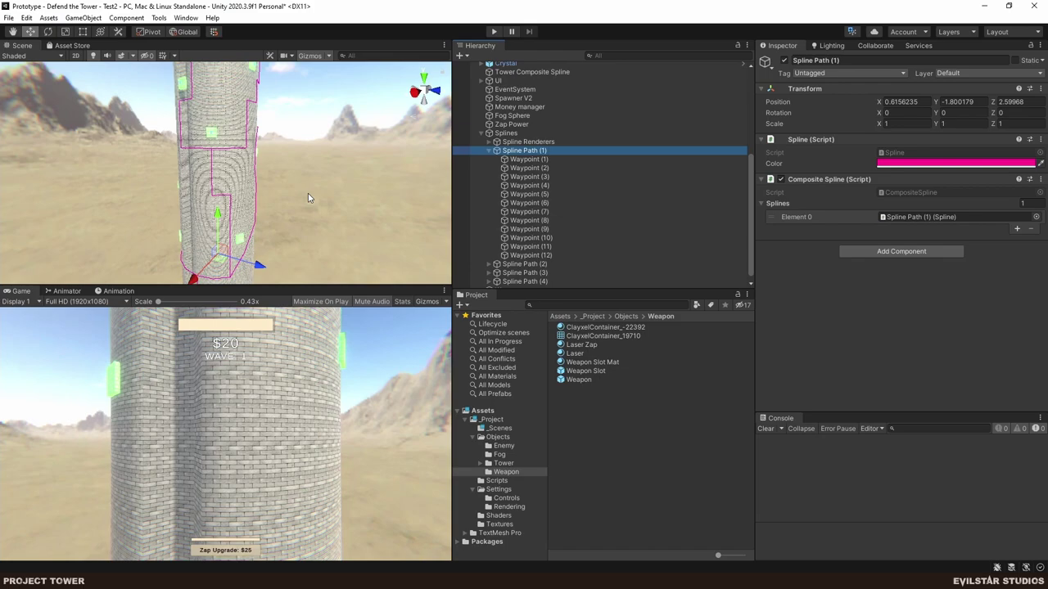
Focus the scene on Waypoint (1) and examine the start of the path at the tower's base.
double_click(527, 159)
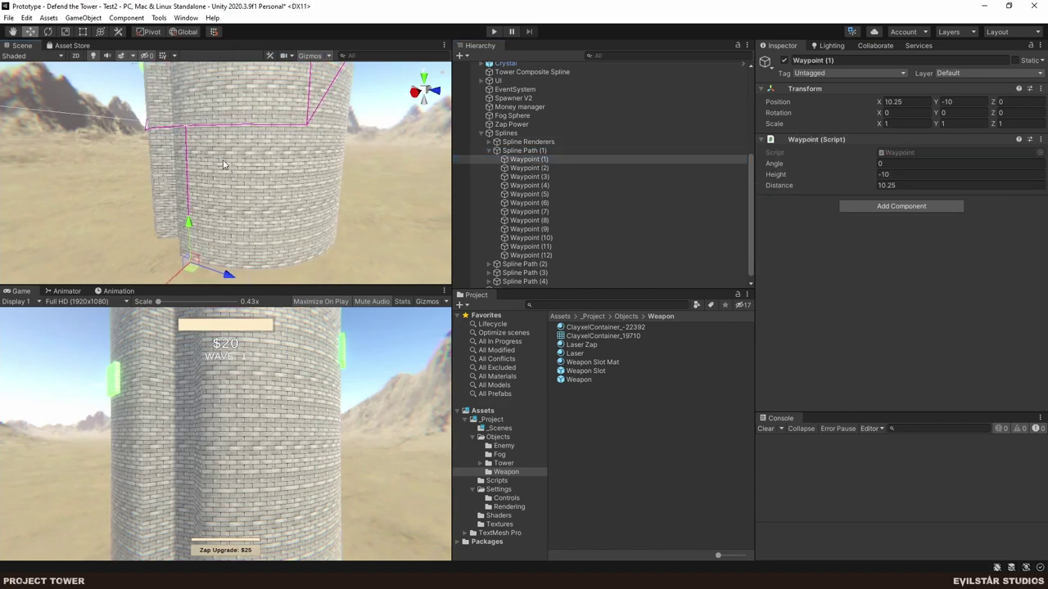
scroll(224, 166, "up", 3)
left_click_drag(246, 143, 260, 200, "alt")
middle_click_drag(263, 156, 267, 228)
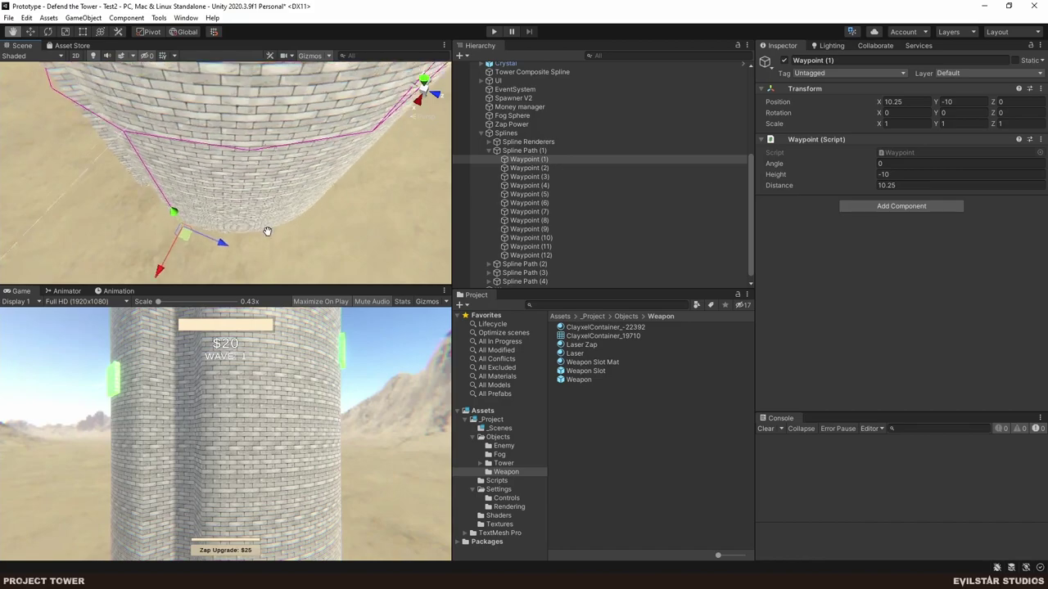
left_click_drag(267, 228, 265, 254, "alt")
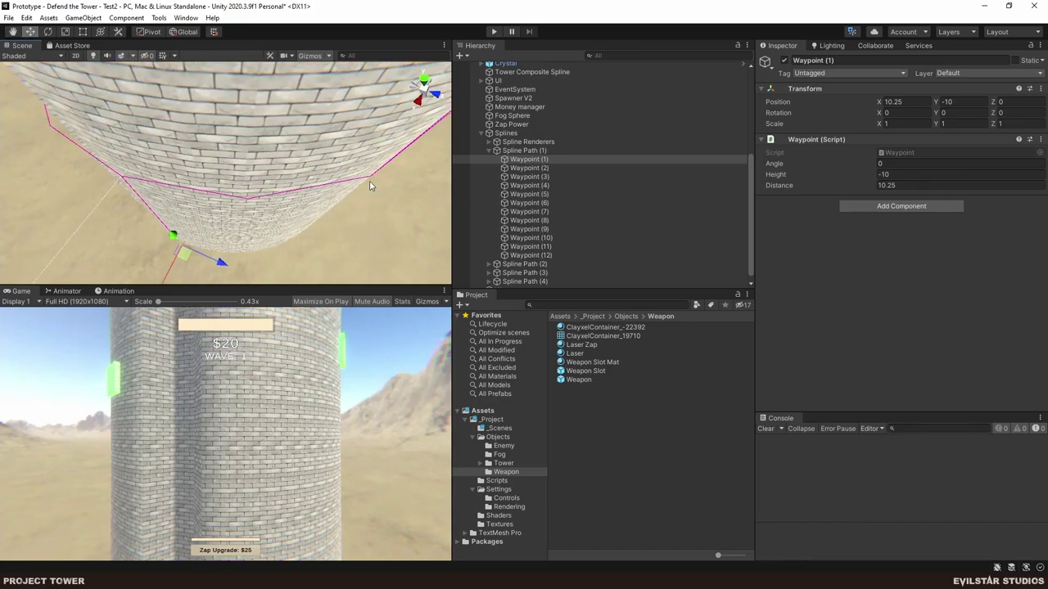
middle_click_drag(314, 209, 296, 210)
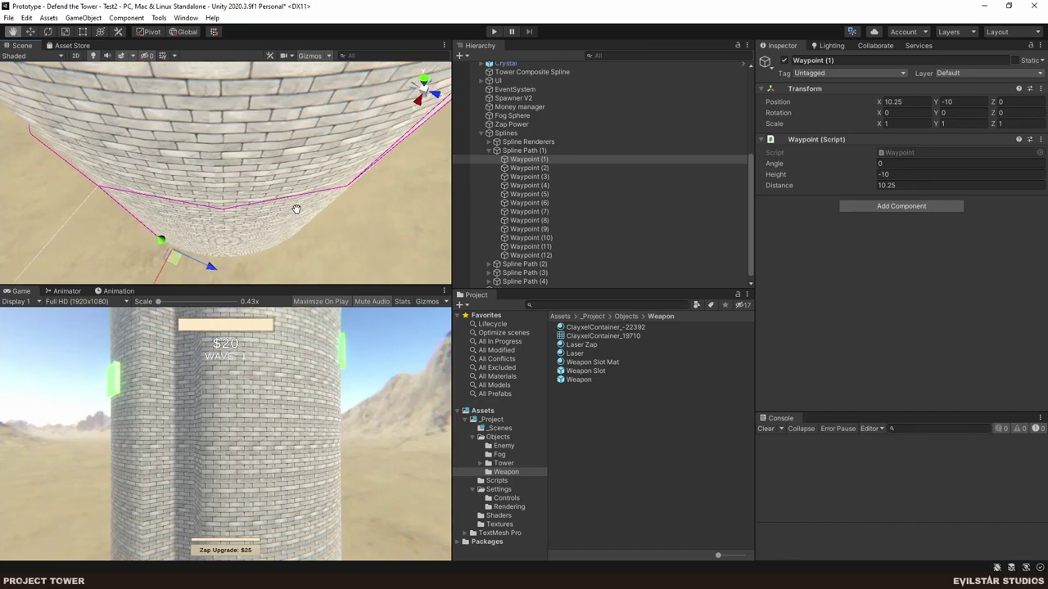
Select Waypoint (2) of Spline Path (1) and examine where it sits on the tower wall.
left_click(528, 168)
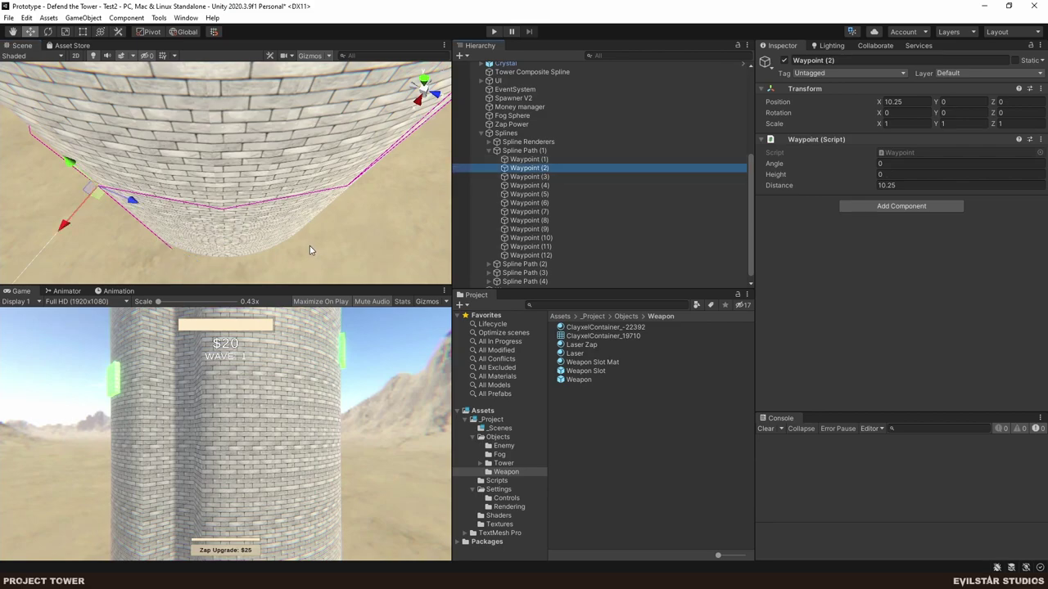
left_click_drag(310, 249, 304, 118, "alt")
scroll(299, 164, "down", 2)
middle_click_drag(291, 274, 290, 164)
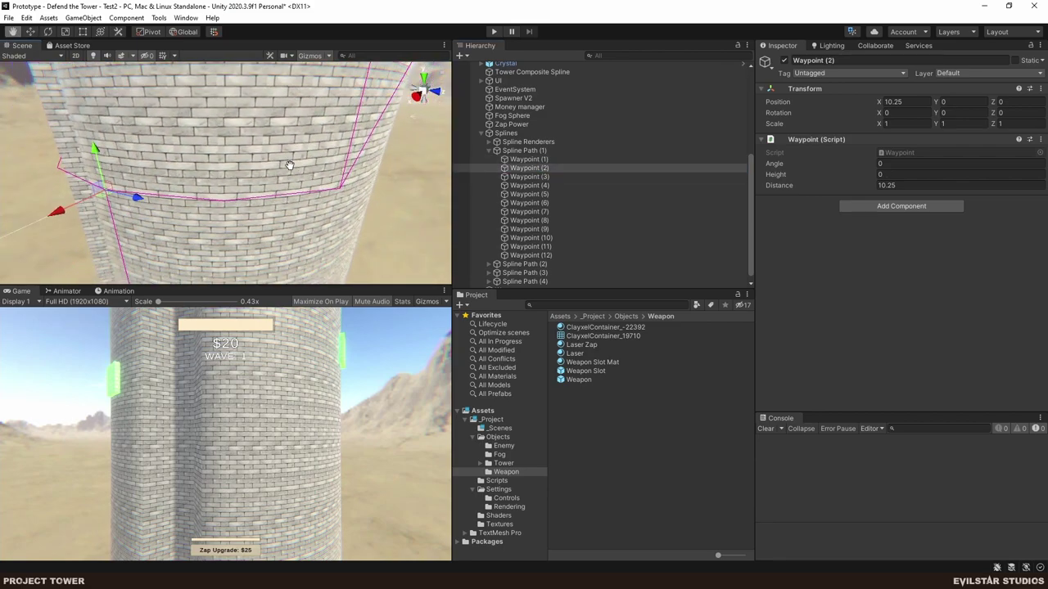
Compare Waypoint (3) and Waypoint (4) of Spline Path (1) and examine how their angles carry the path around the tower wall.
left_click(545, 177)
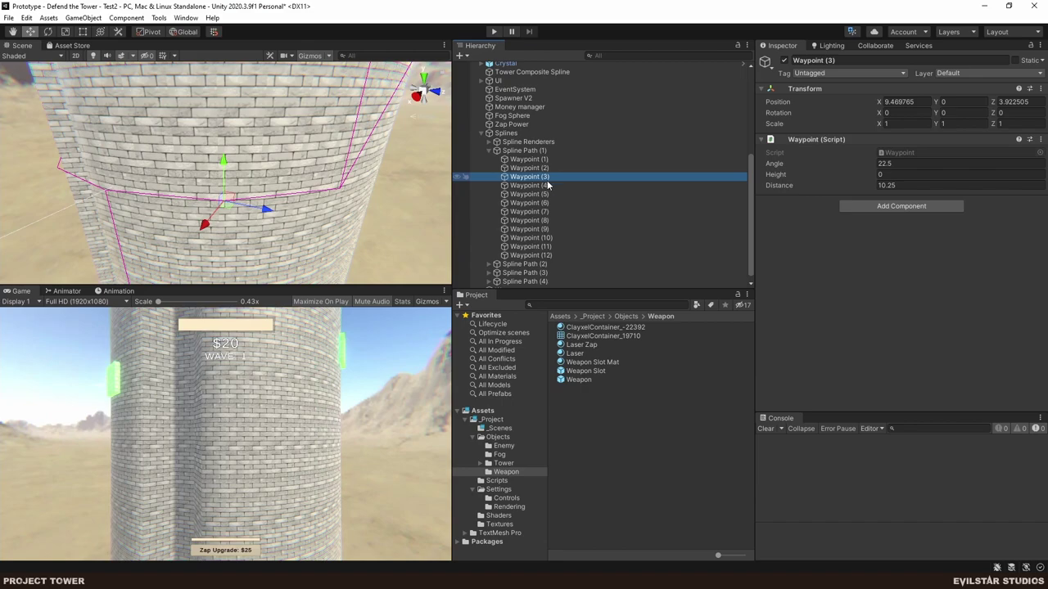
left_click(547, 186)
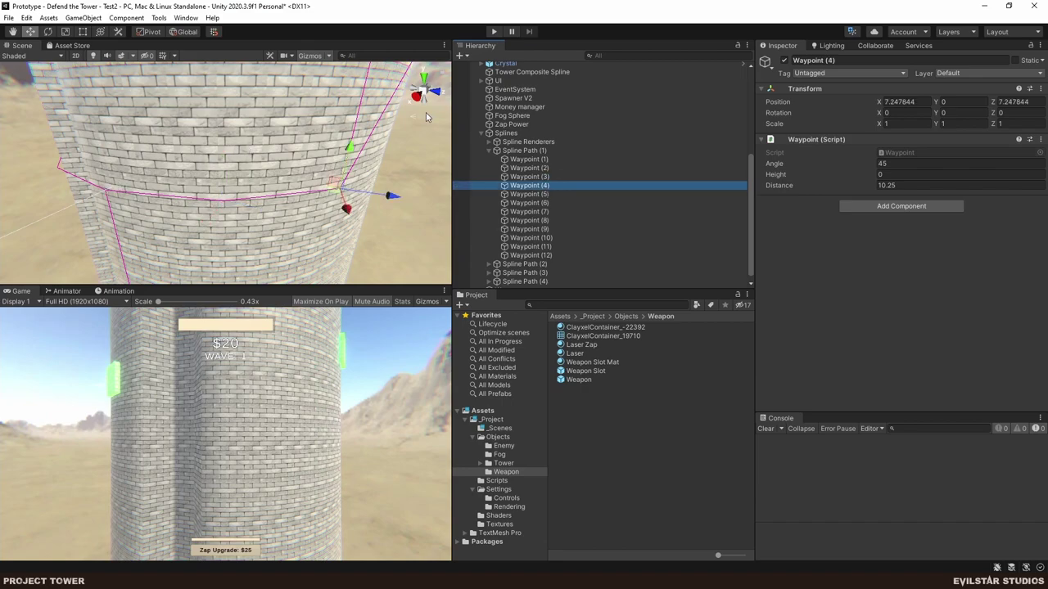
right_click_drag(302, 142, 281, 253)
middle_click_drag(270, 111, 258, 207)
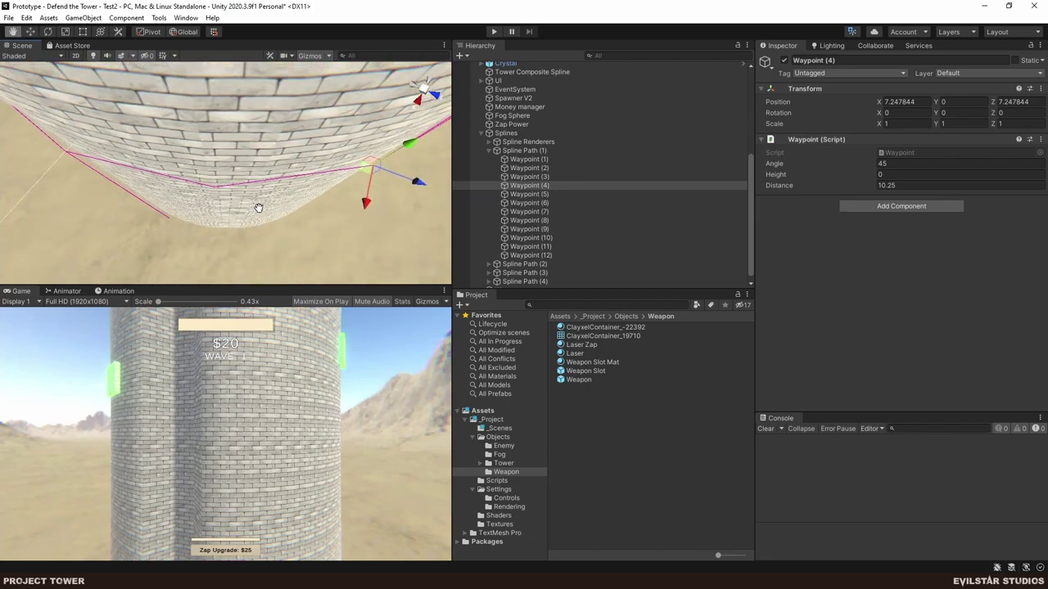
left_click_drag(257, 207, 260, 216, "alt")
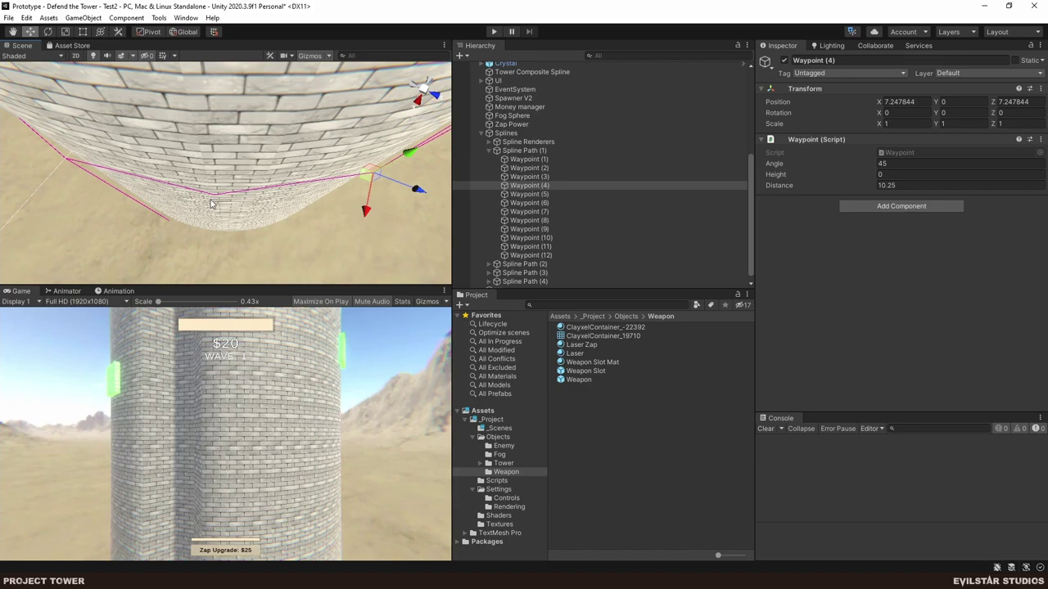
key("alt")
left_click_drag(283, 225, 254, 150, "alt")
middle_click_drag(212, 146, 219, 148)
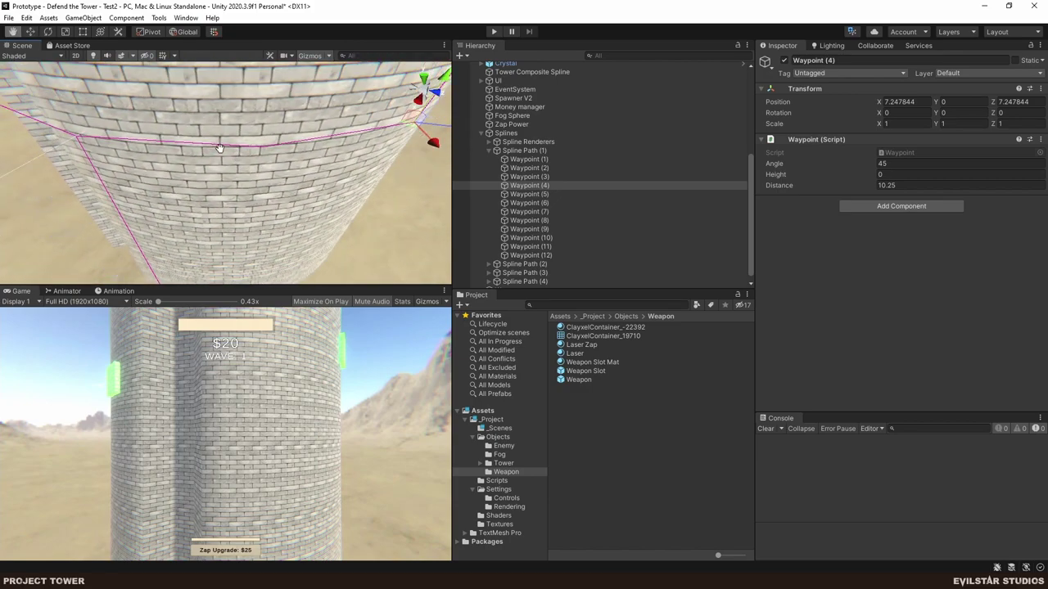
Move Waypoint (2) of Spline Path (1) away from the tower wall to about X 12.448, Z 0.441.
left_click(545, 168)
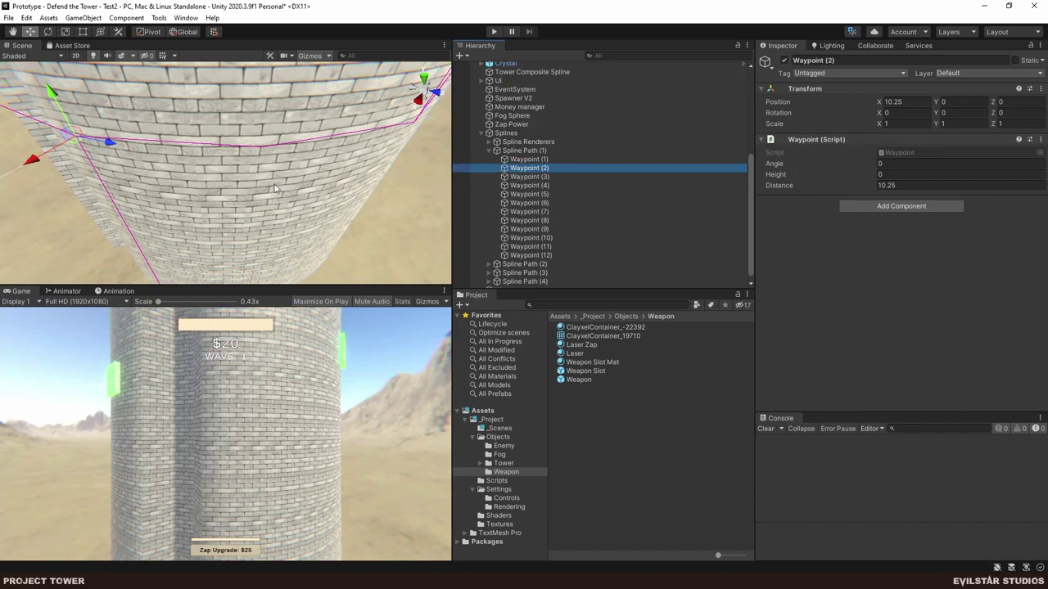
middle_click_drag(245, 162, 315, 175)
left_click_drag(151, 158, 65, 253)
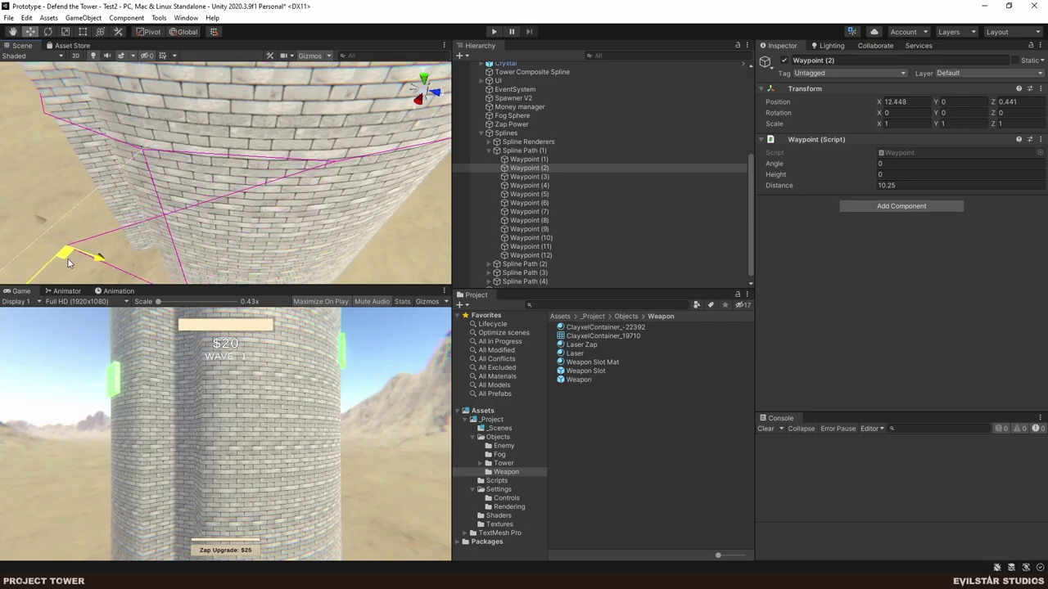
middle_click_drag(190, 220, 210, 203)
left_click_drag(182, 193, 82, 155, "alt")
middle_click_drag(254, 209, 305, 215)
right_click_drag(305, 216, 201, 145)
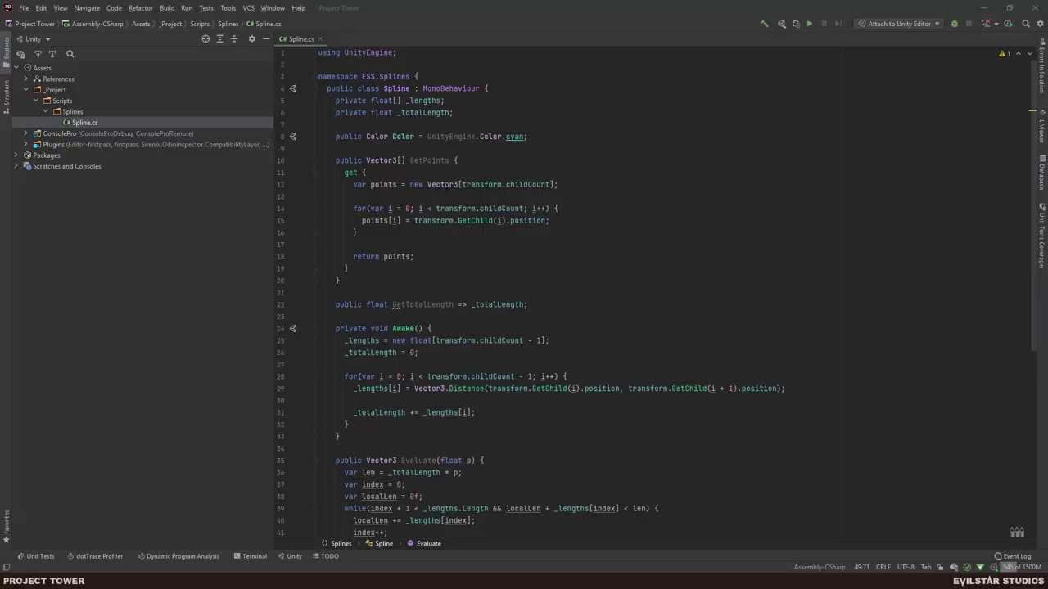
Return to the Unity scene and examine how the path runs along the tower wall from the displaced Waypoint (2).
key("alt+Tab")
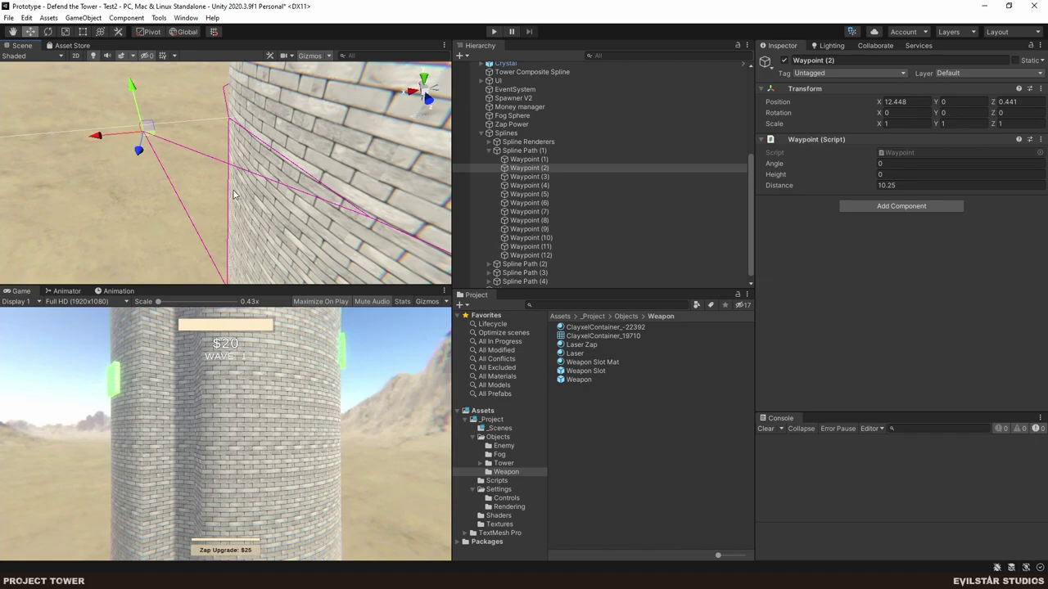
scroll(246, 188, "down", 5)
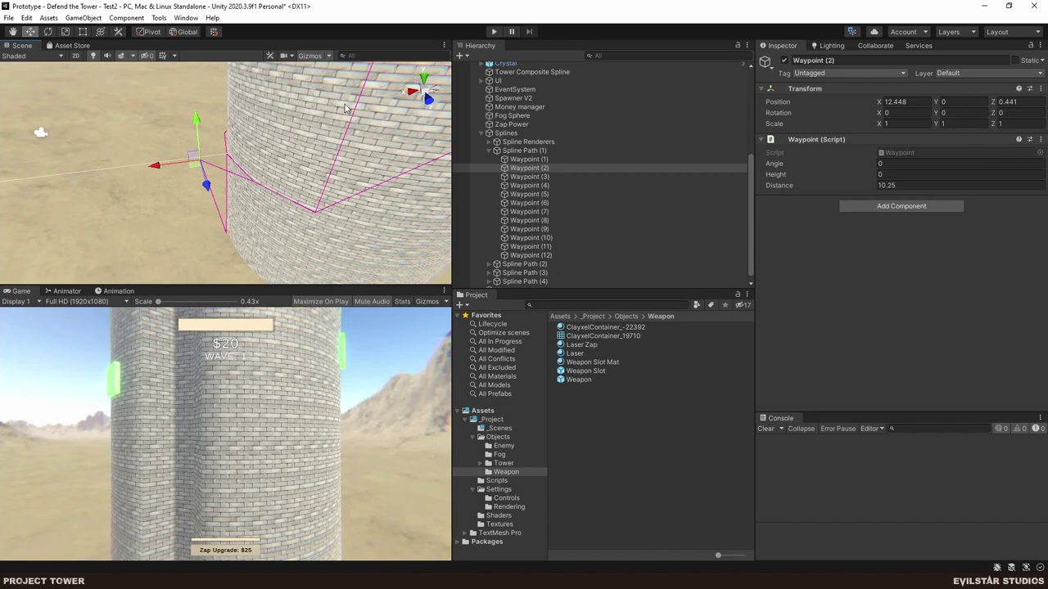
middle_click_drag(408, 131, 341, 149)
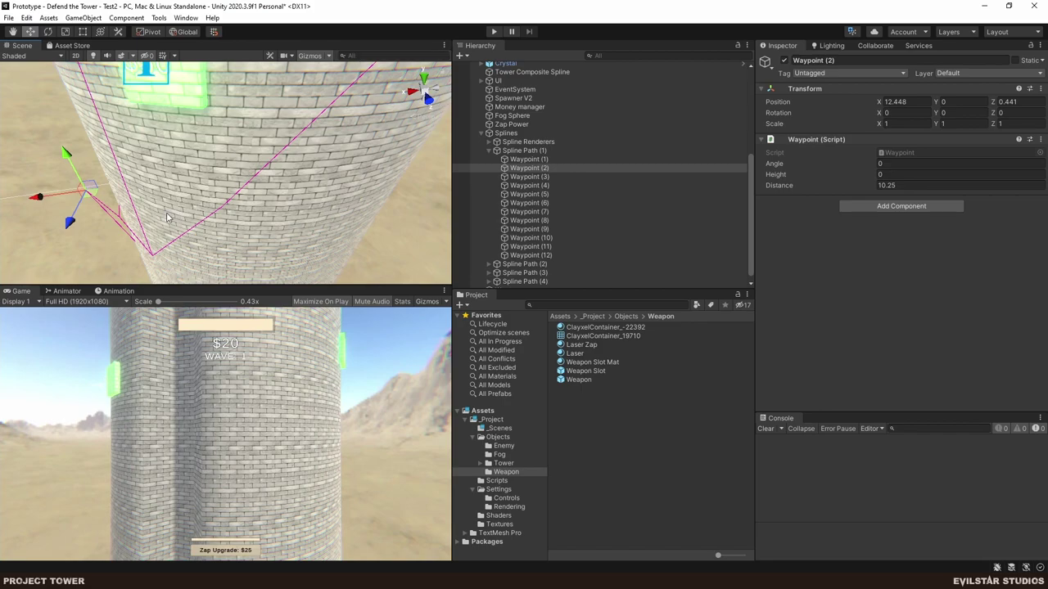
key("alt")
right_click_drag(264, 221, 229, 181)
right_click_drag(334, 171, 302, 159)
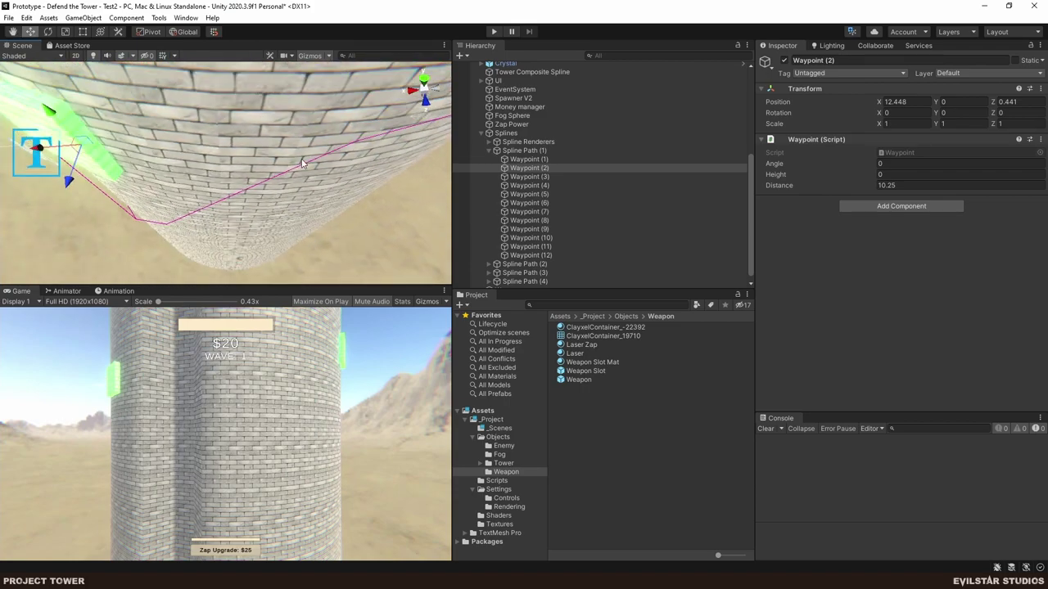
Go through the waypoints of Spline Path (1), starting at Waypoint (5), and compare their angle, height and distance values.
left_click(536, 195)
middle_click_drag(214, 205, 300, 183)
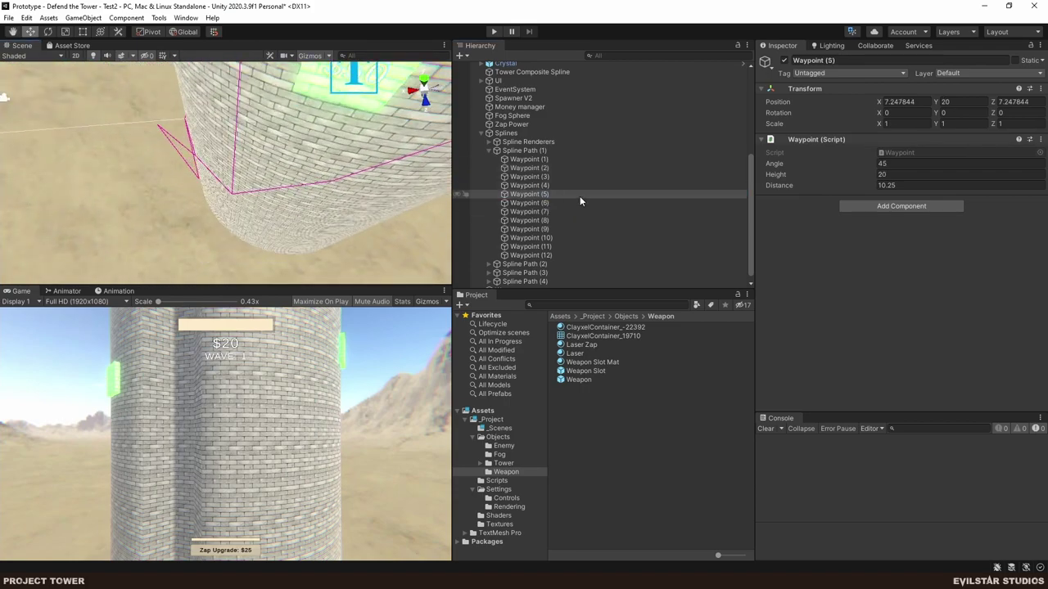
left_click(545, 214)
key("Up")
key("Up")
key("Up")
key("Up")
key("Up")
key("Down")
key("Down")
Expand Spline Path (2), review its first five waypoints' values and focus the scene on Waypoint (5).
left_click(531, 264)
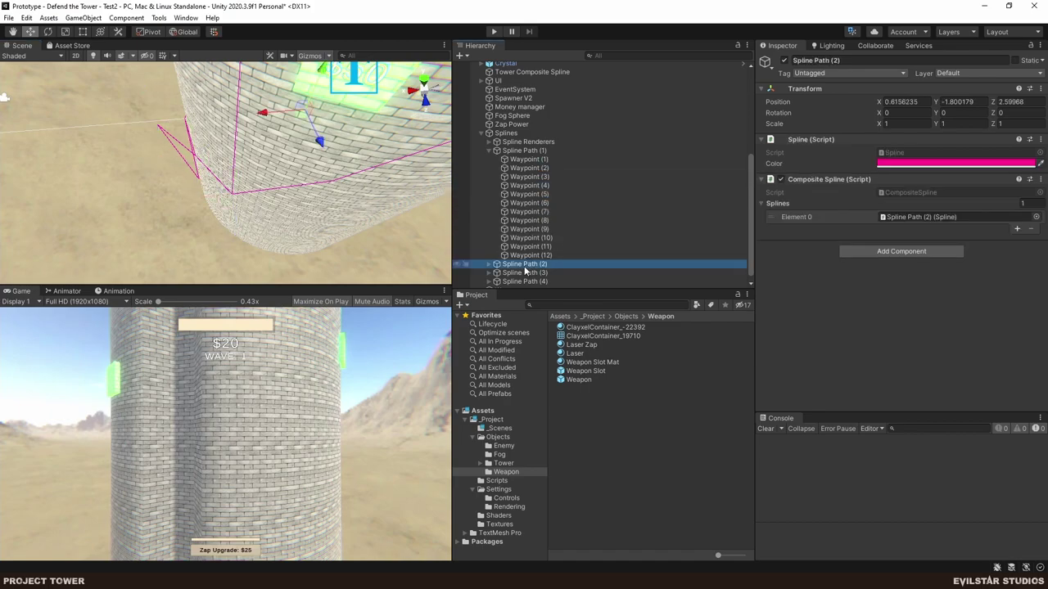
left_click(489, 264)
scroll(536, 229, "down", 3)
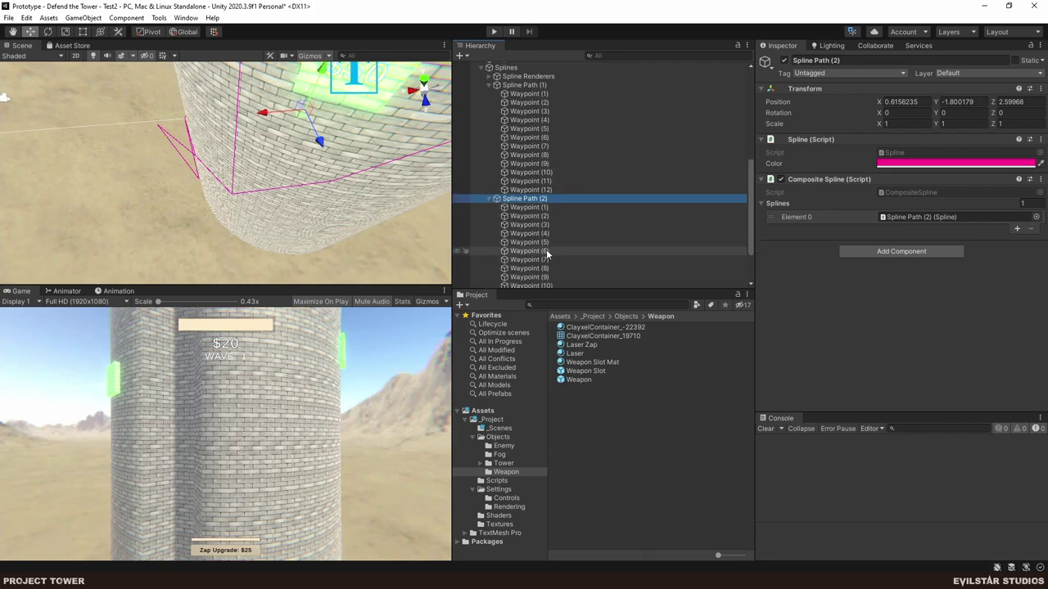
key("Down")
key("Down")
key("Down")
key("Down")
key("Down")
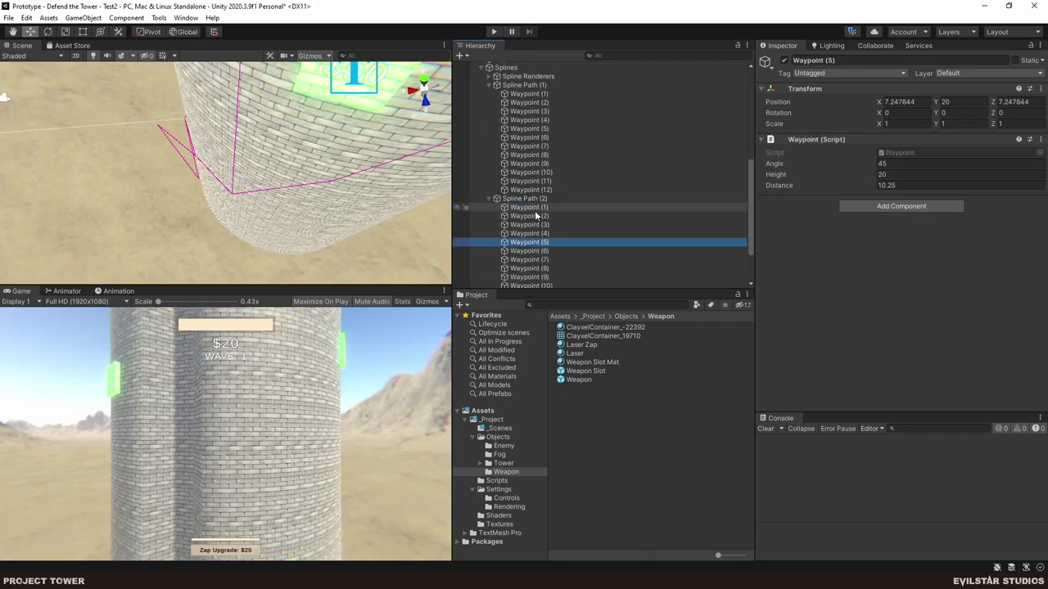
key("f")
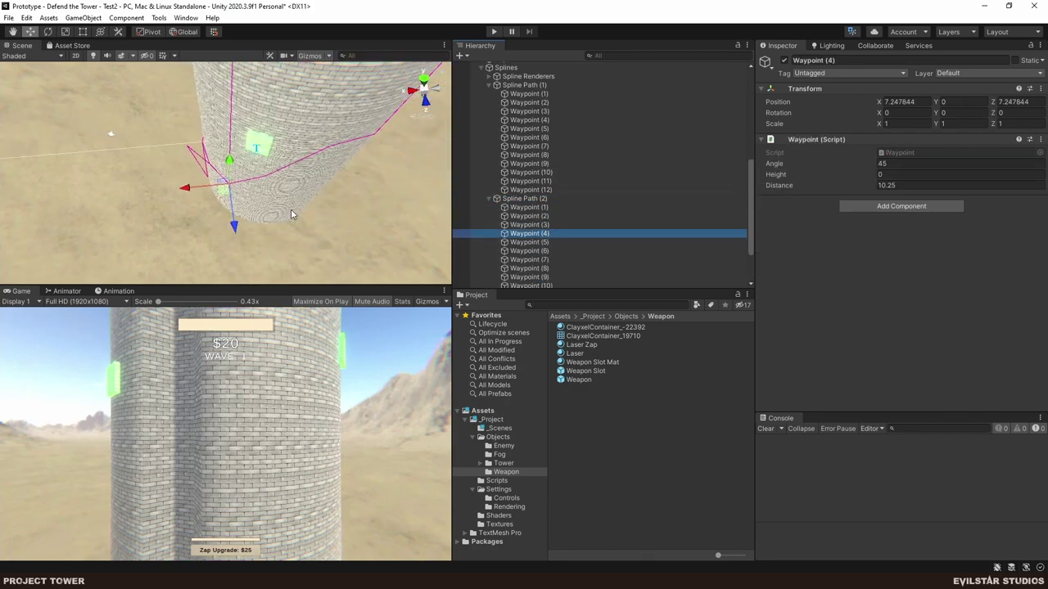
key("Up")
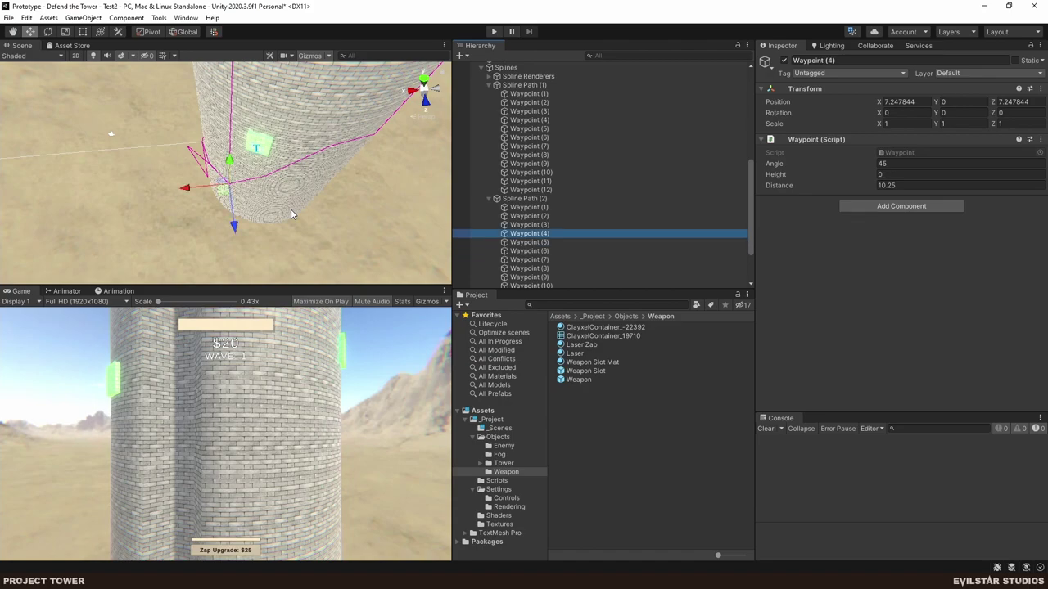
Collapse Spline Path (2), review the first waypoints of Spline Path (1) again and collapse that path too.
left_click(488, 199)
left_click(542, 163)
key("Up")
key("Up")
key("Down")
key("Down")
key("Down")
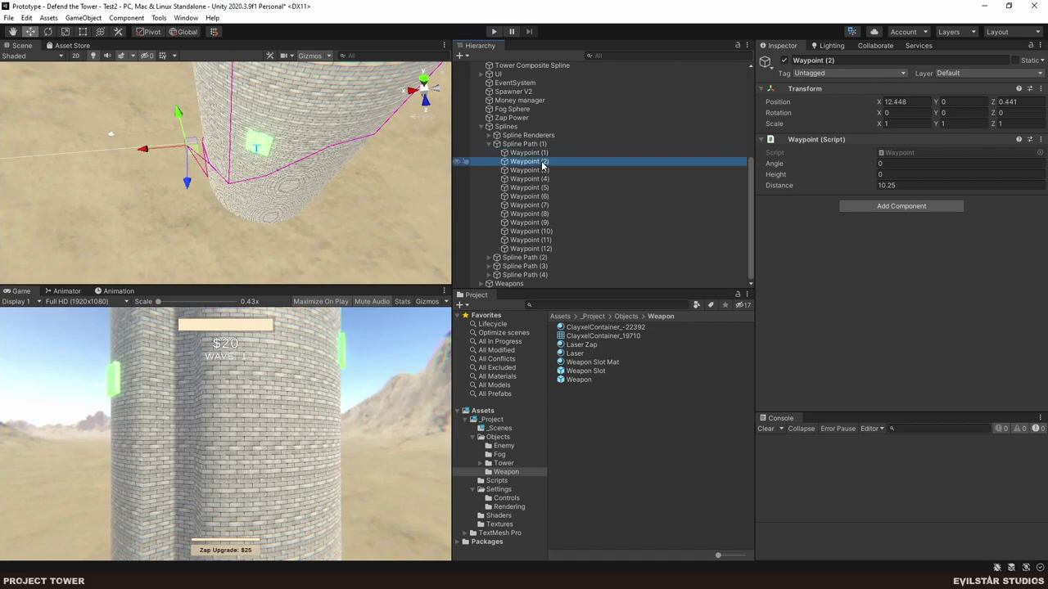
key("Down")
key("Down")
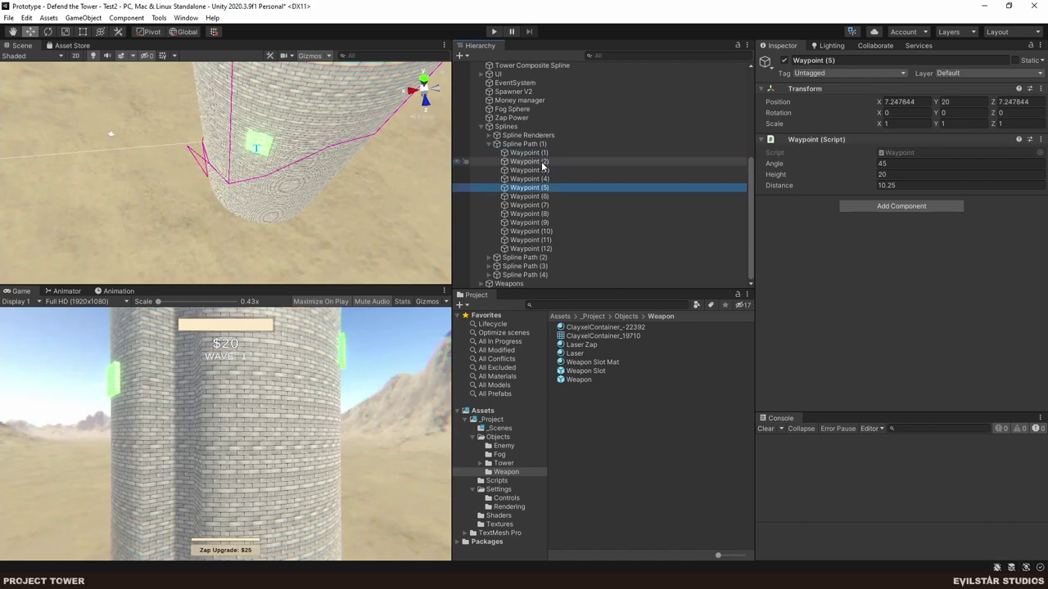
left_click(489, 144)
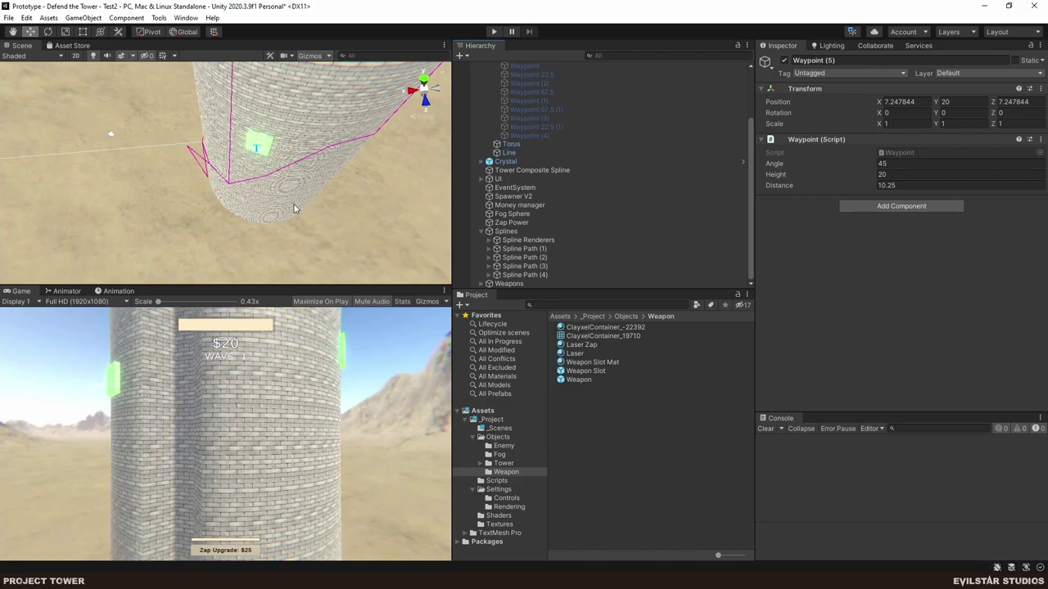
middle_click_drag(285, 202, 238, 214)
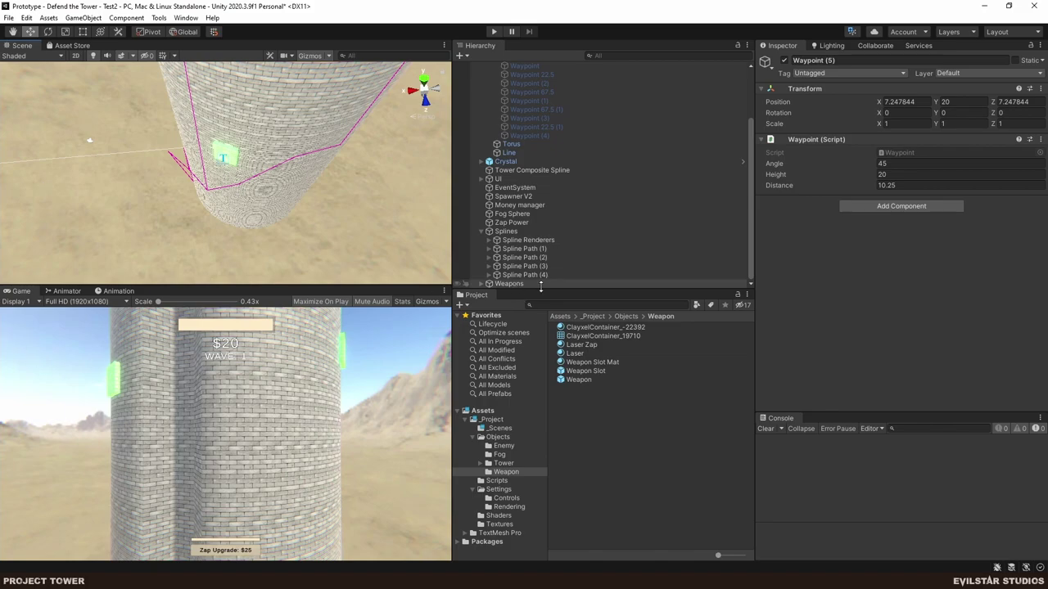
Check the components of Spline Path (1), switch to the Project Tower project and inspect its SPline and Cylinder objects.
left_click(586, 250)
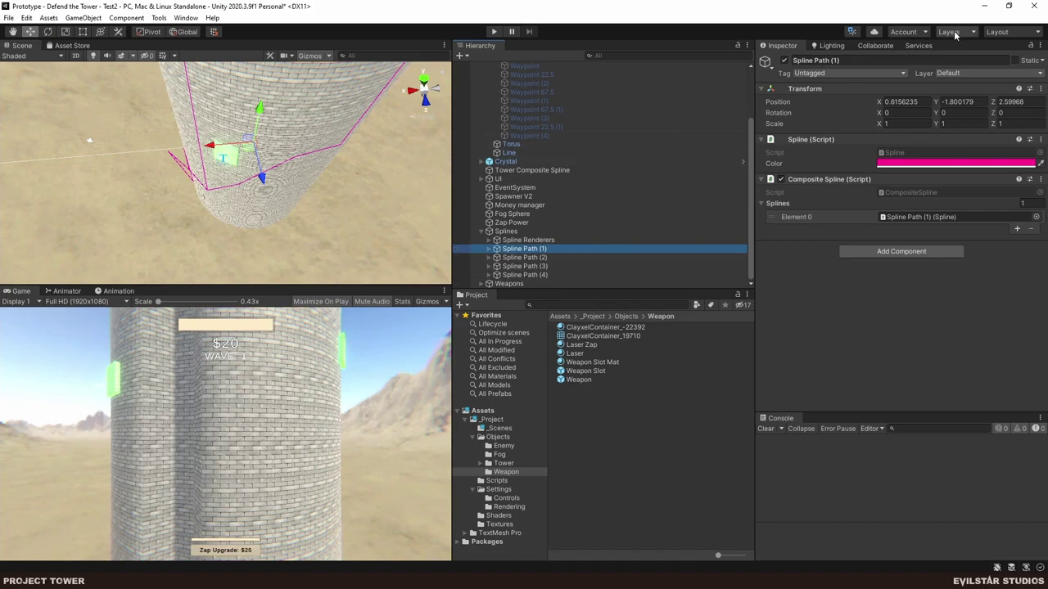
left_click(985, 9)
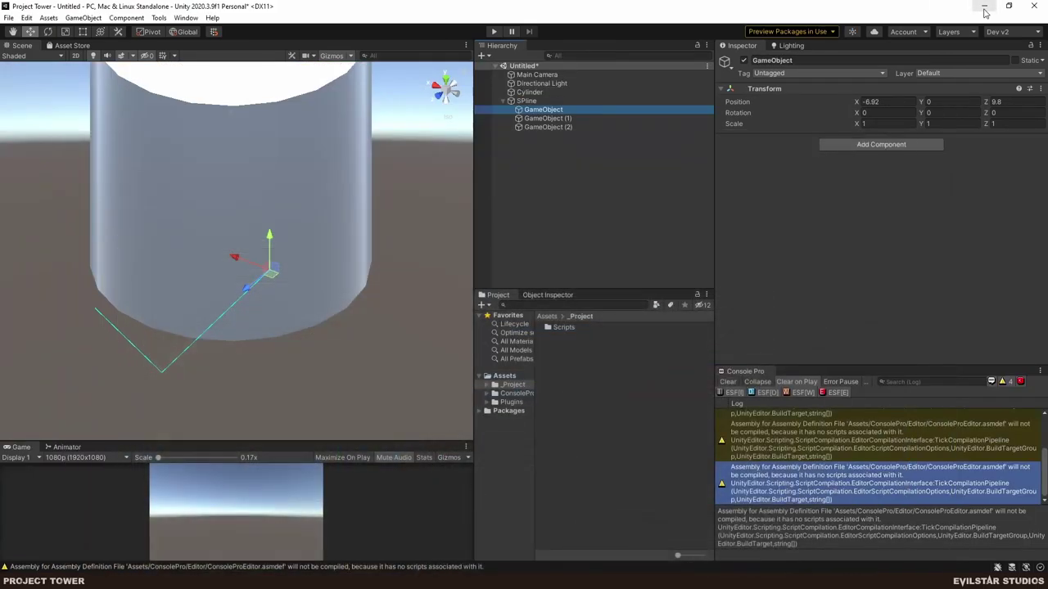
left_click(627, 206)
left_click(524, 101)
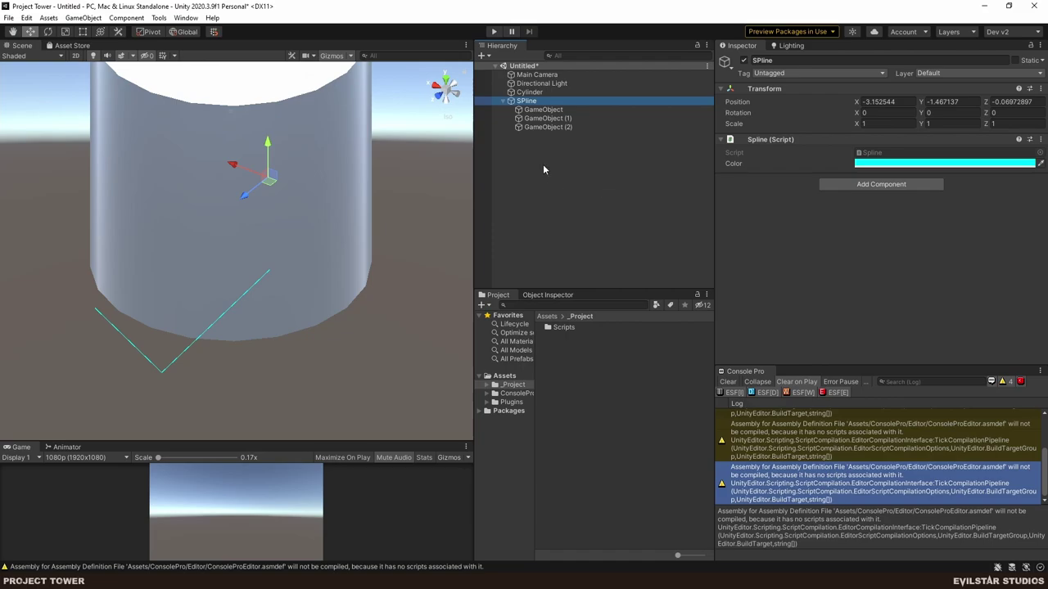
left_click(529, 93)
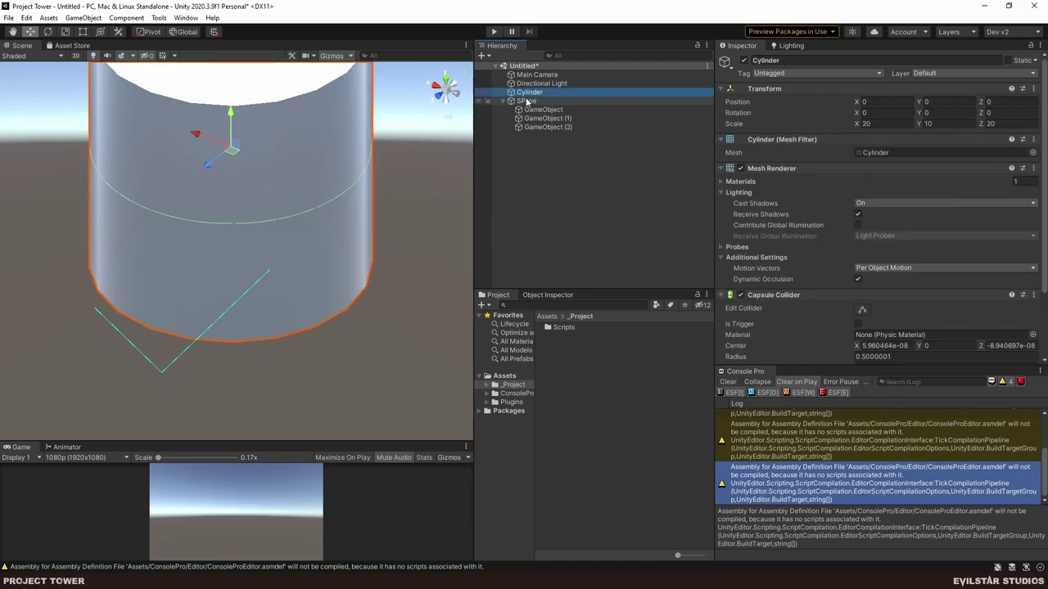
Set the SPline object's position to X 0, Y 0, Z 0.
left_click(526, 101)
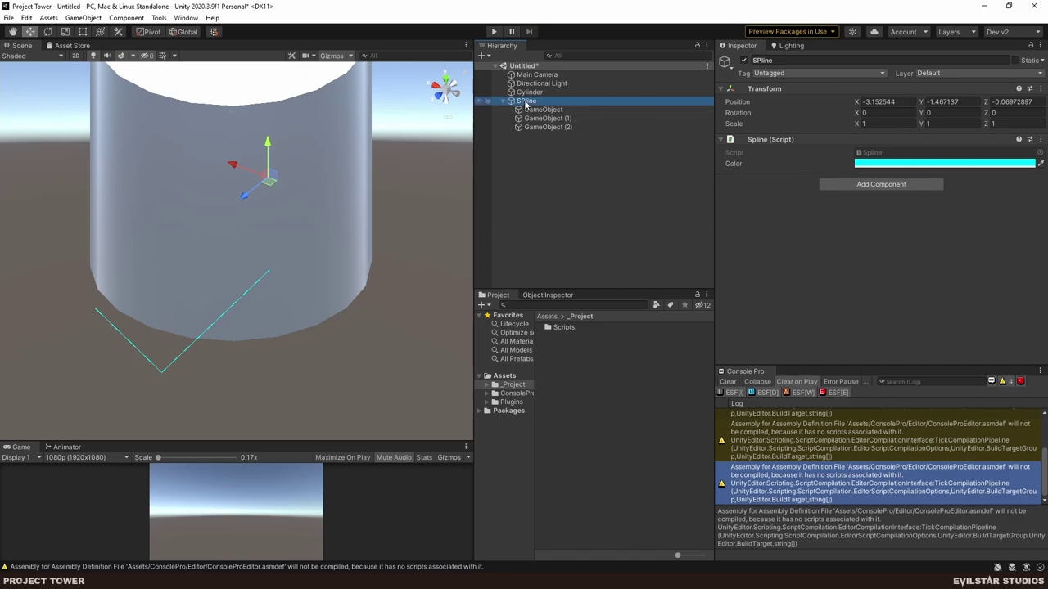
left_click(906, 95)
left_click(905, 98)
type("0")
left_click(969, 100)
type("0")
left_click(1015, 100)
type("0")
Delete the three GameObject children of SPline and switch to Spline.cs in the code editor.
left_click(543, 109)
left_click(569, 127, "shift")
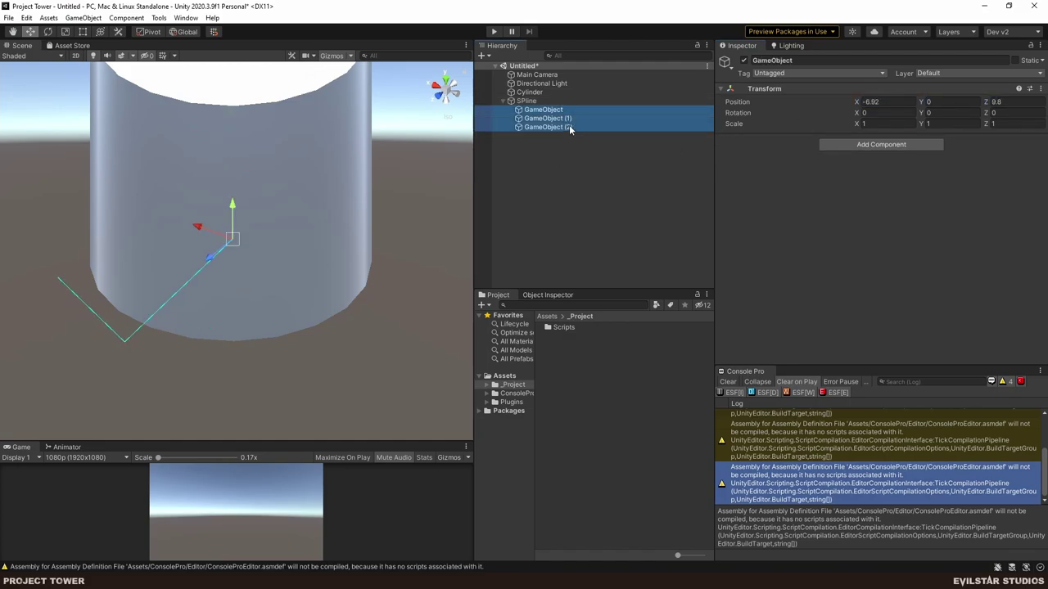
key("Delete")
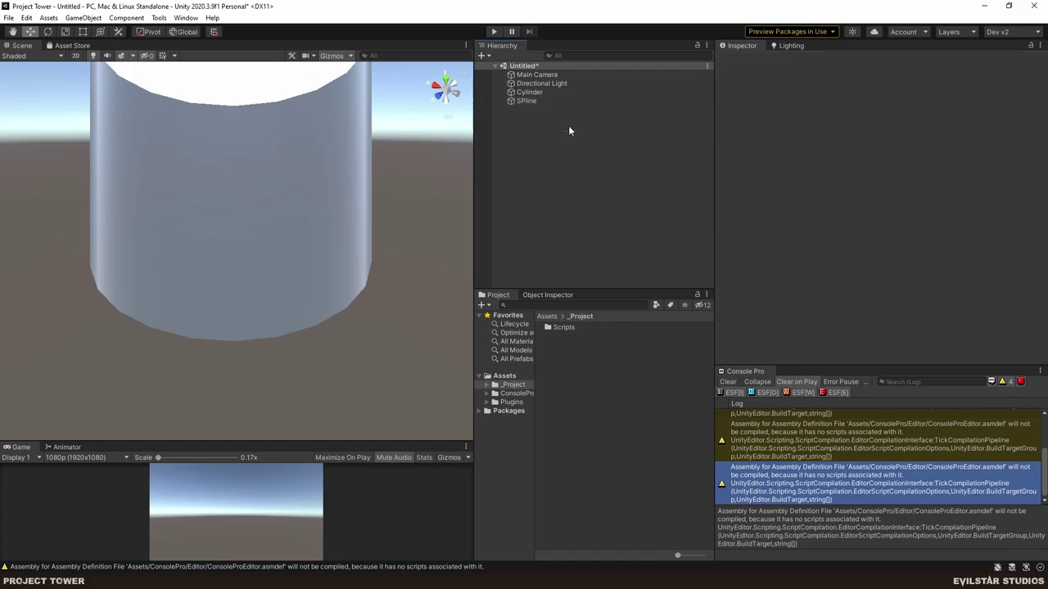
left_click(530, 102)
key("alt+Tab")
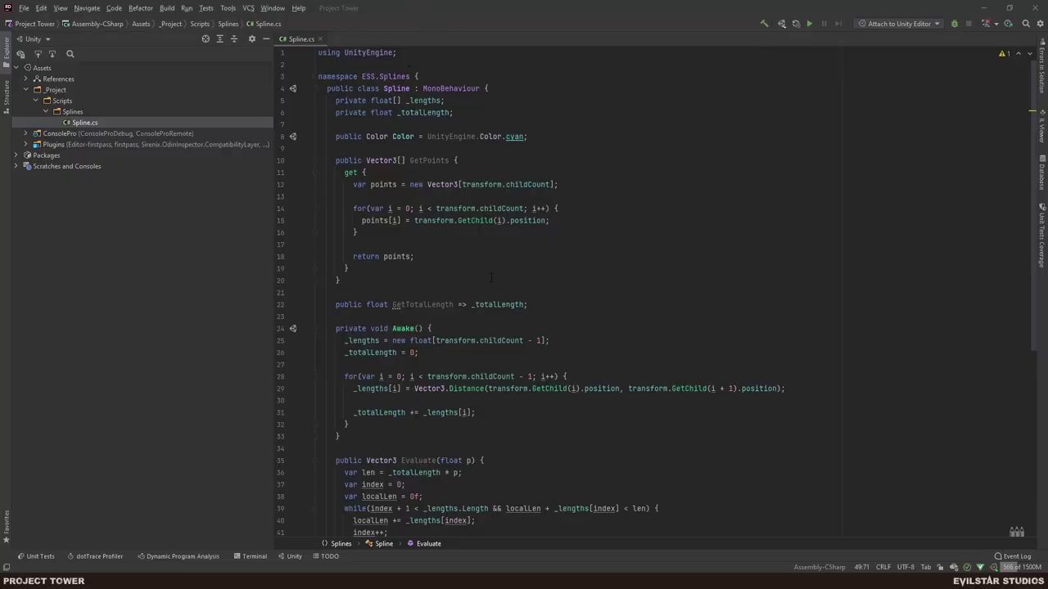
scroll(491, 278, "down", 9)
left_click_drag(349, 433, 326, 100)
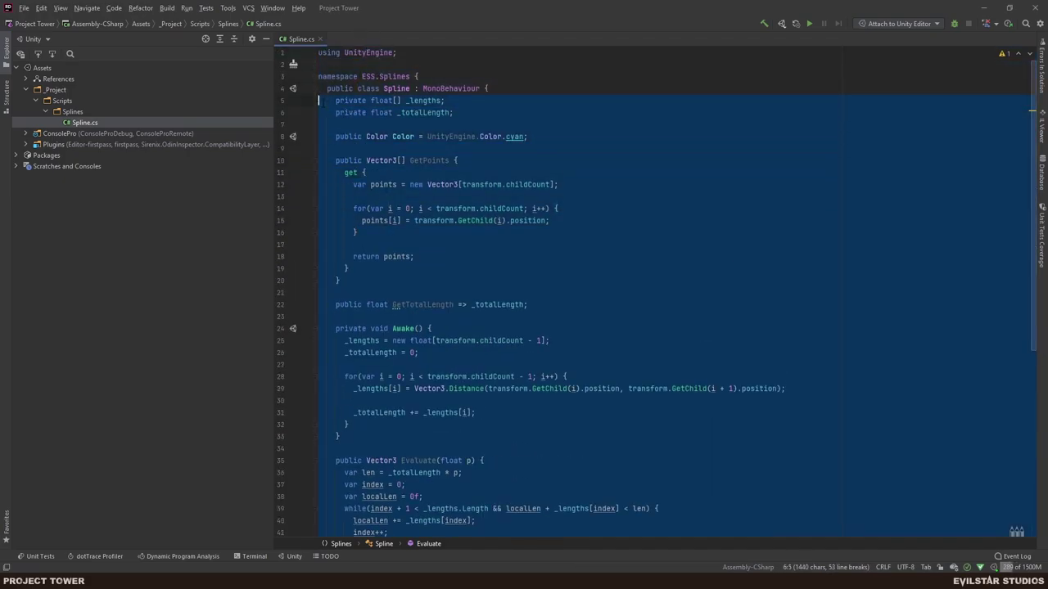
key("BackSpace")
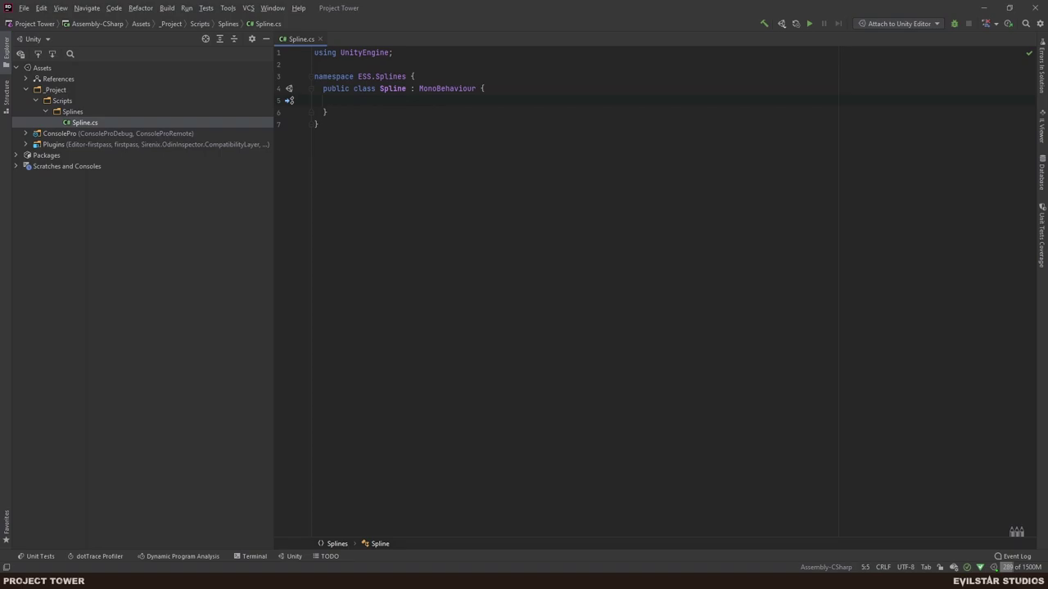
key("ctrl+z")
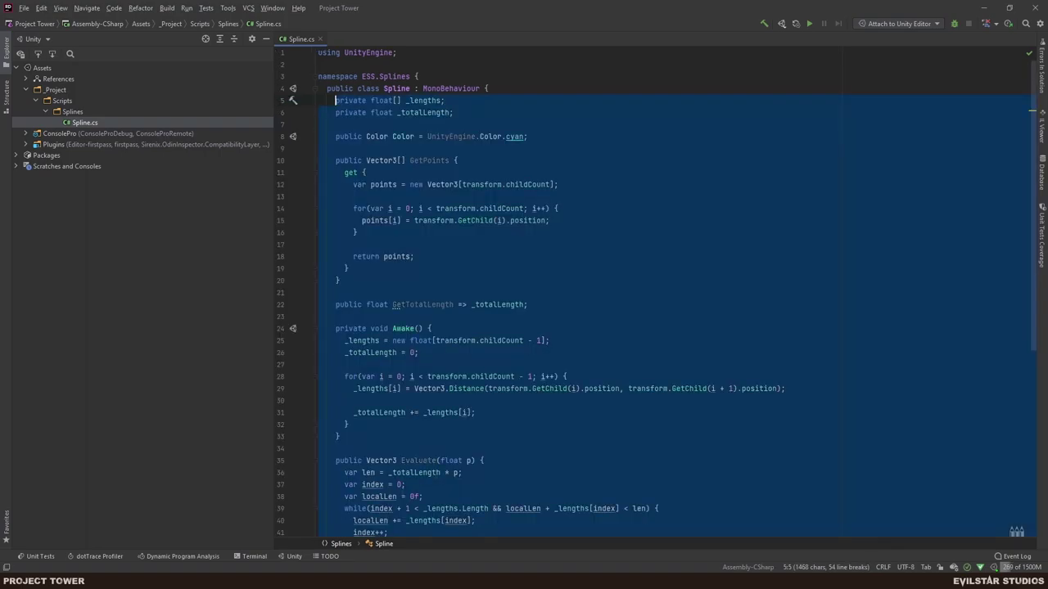
Move the public Color field declaration to the top of the Spline class, above the private _lengths and _totalLength fields.
left_click(549, 136)
key("shift+Home")
key("ctrl+c")
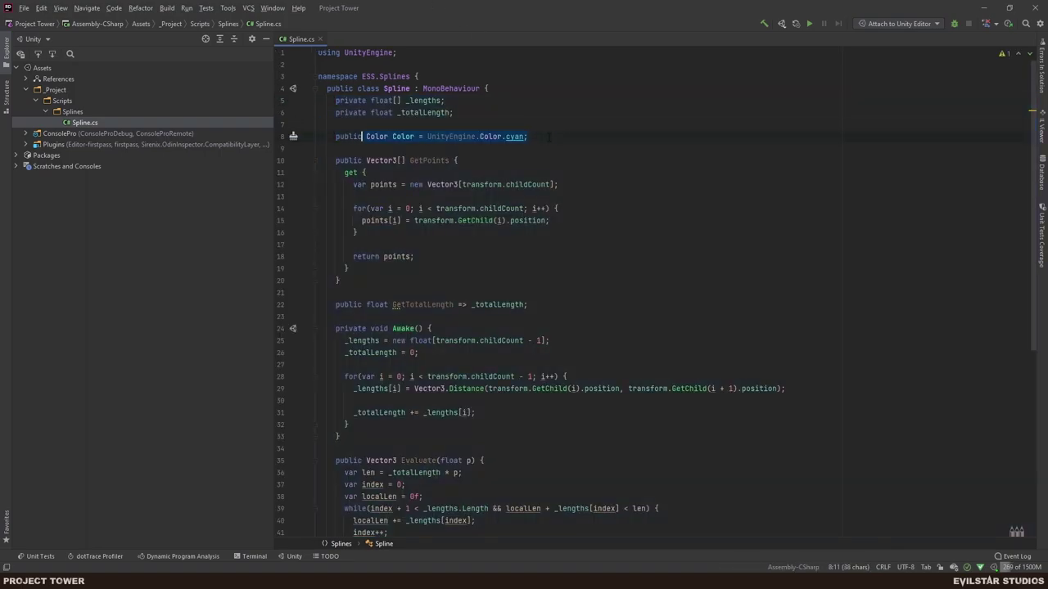
key("BackSpace")
key("Up")
key("Up")
key("Up")
key("Return")
key("Return")
key("Up")
key("Up")
key("ctrl+v")
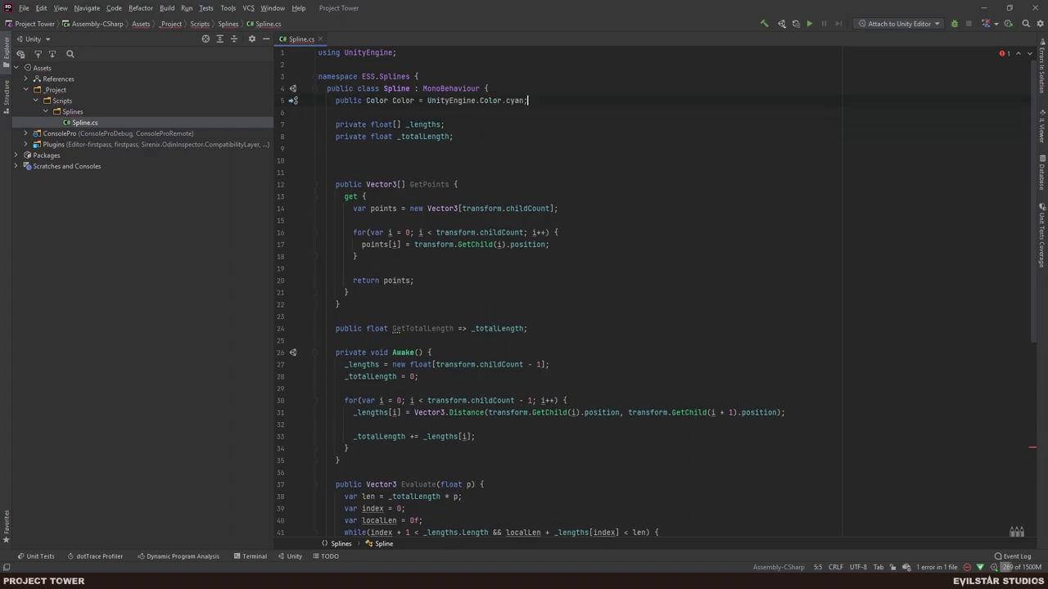
Delete all fields, properties and methods of the Spline class below the Color field declaration.
scroll(540, 150, "down", 7)
scroll(371, 421, "down", 2)
left_click_drag(339, 435, 572, 103)
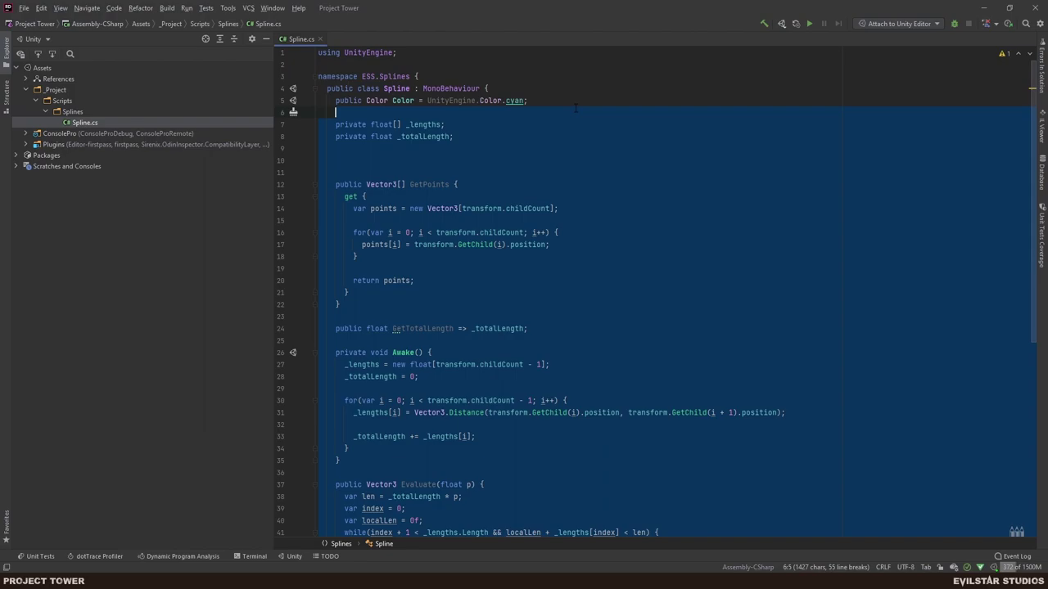
key("BackSpace")
key("Return")
key("Return")
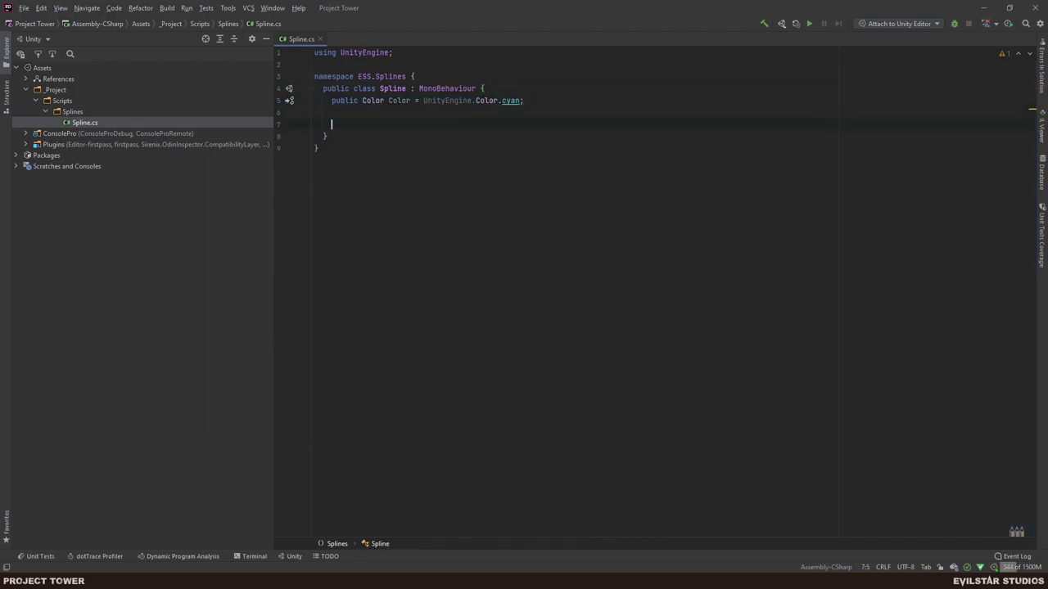
Shorten the Color field's initial value to Color.cyan by removing its UnityEngine qualifier.
key("Up")
key("Up")
key("ctrl+Right")
key("ctrl+Right")
key("ctrl+Right")
key("ctrl+Right")
key("Right")
key("BackSpace")
key("Down")
key("Down")
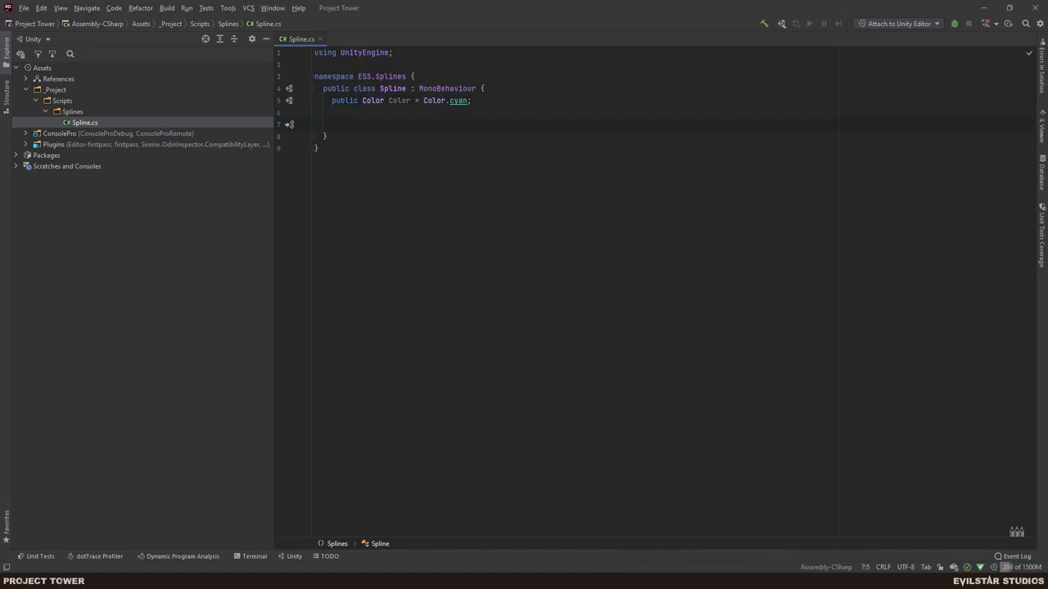
Declare an empty public struct named Waypoint above the Spline class in the ESS.Splines namespace.
key("Up")
key("Up")
key("Up")
key("Up")
key("End")
key("Return")
key("Return")
key("Up")
type("p")
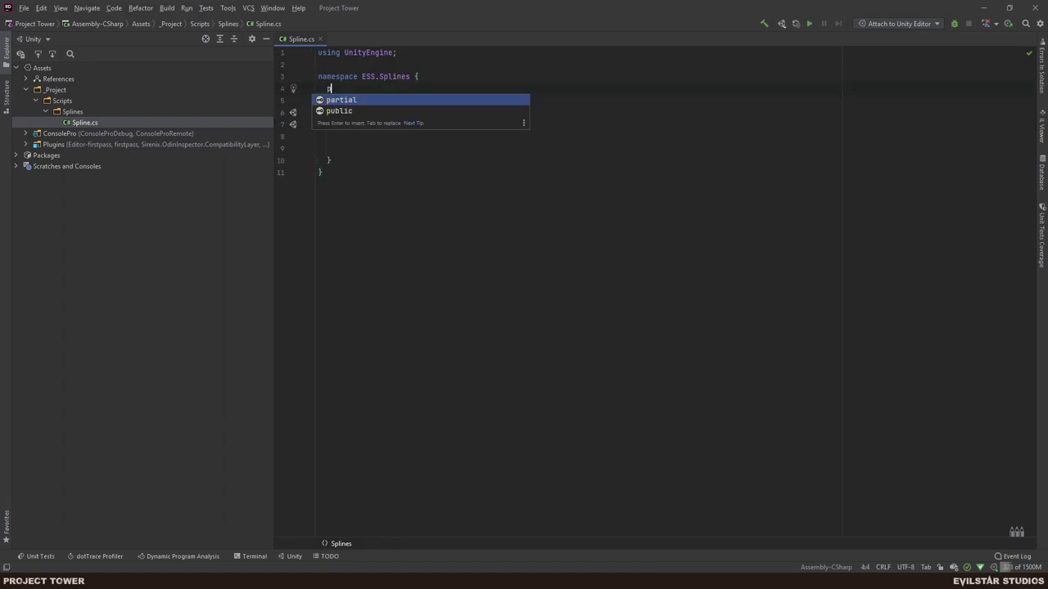
type("ublic struct Waypoint {")
Add the [System.Serializable] attribute above the Waypoint struct.
key("ctrl+alt+Return")
type("]\\")
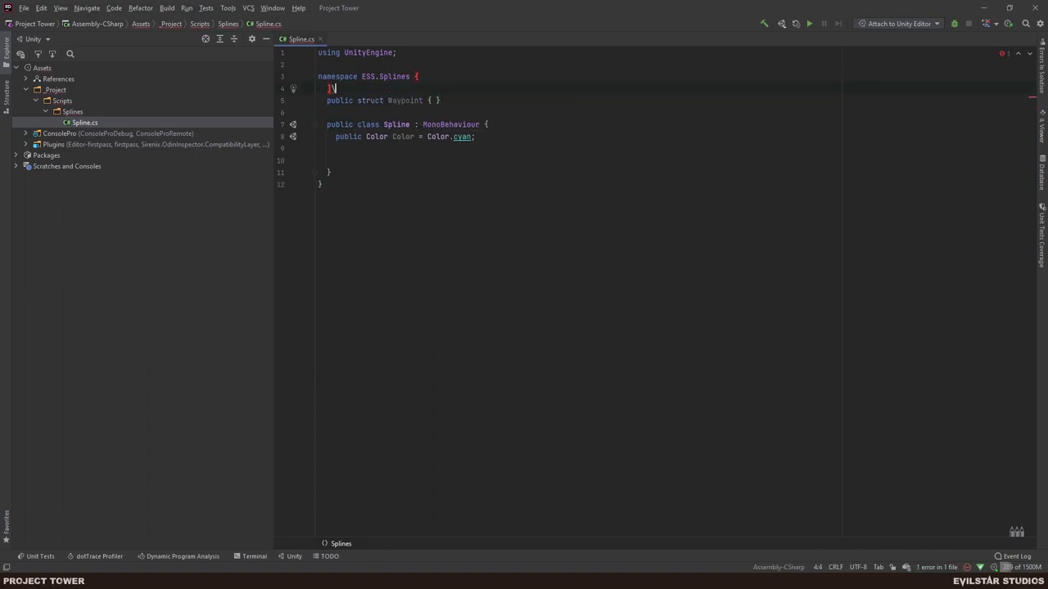
type("[Sys")
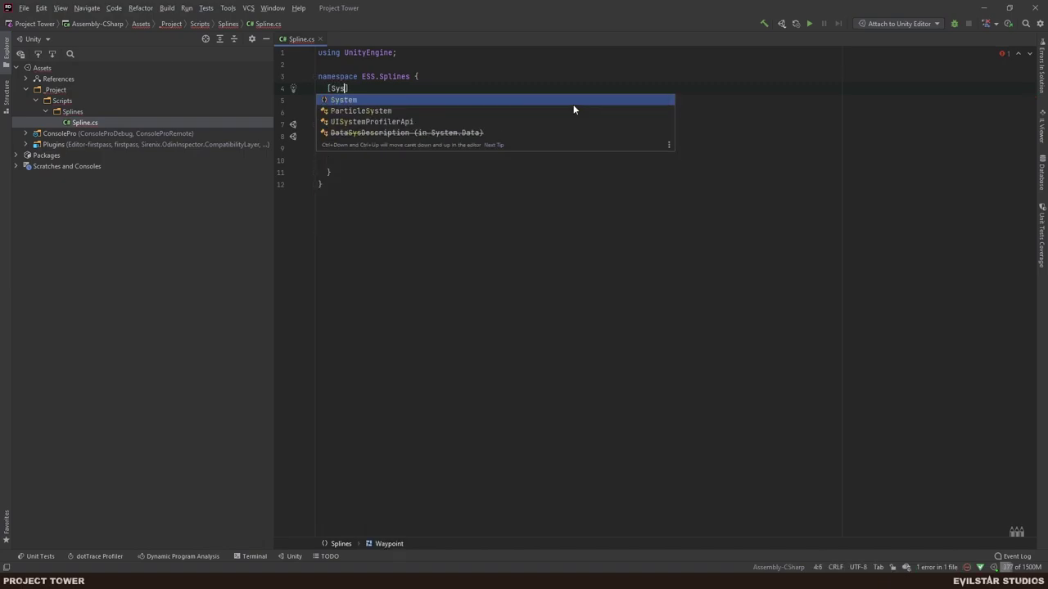
type("tem.Ser")
key("Return")
key("Down")
key("Down")
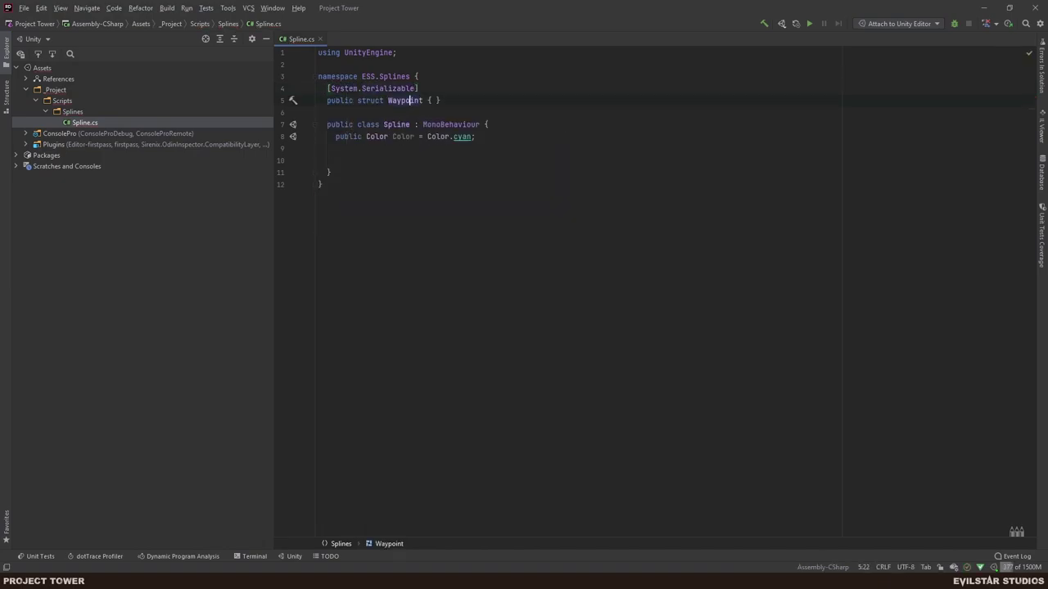
Expand the Waypoint struct's body and add the public float fields Angle and Height.
key("Left")
key("Left")
key("Return")
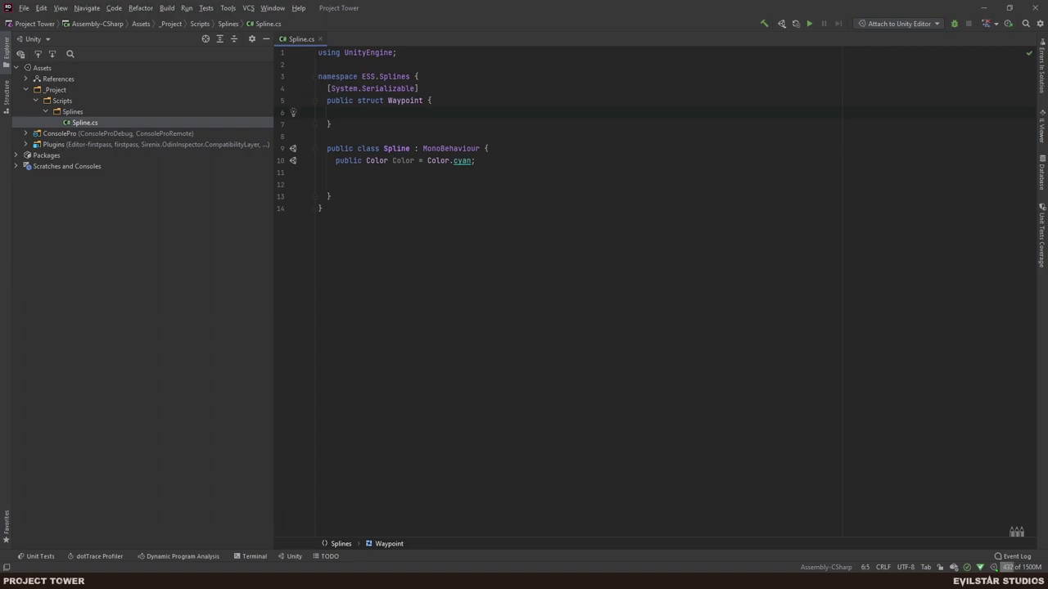
type("public ")
type("float ANg")
type("ngle;")
key("Return")
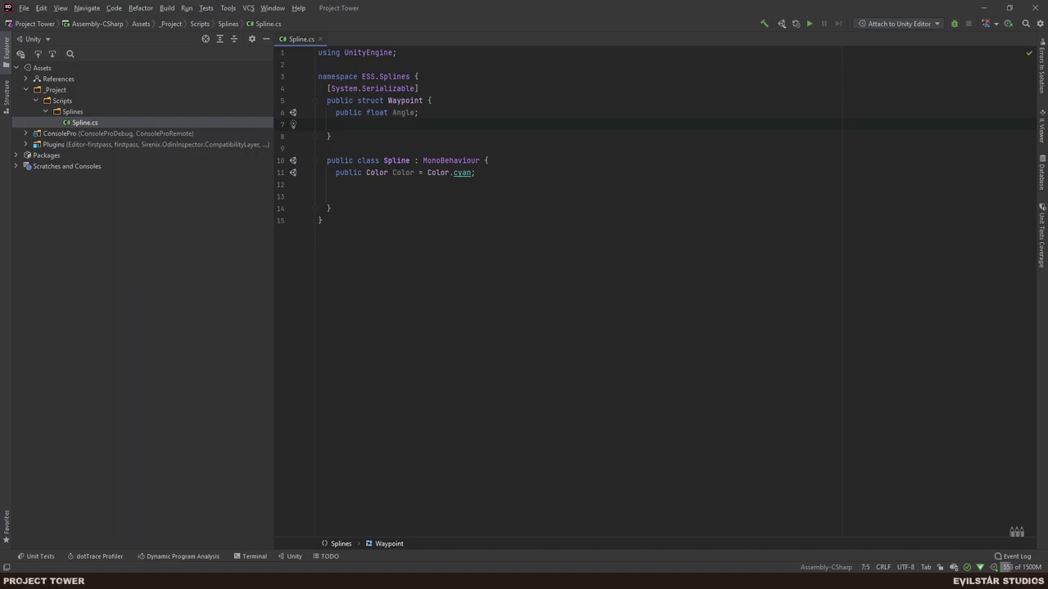
type("public ")
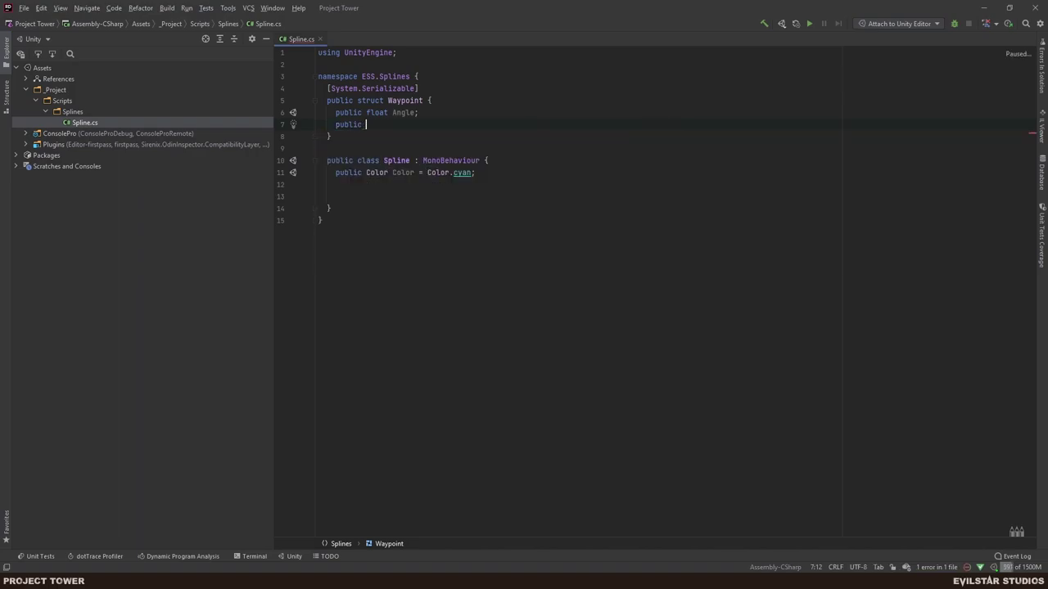
type("flo")
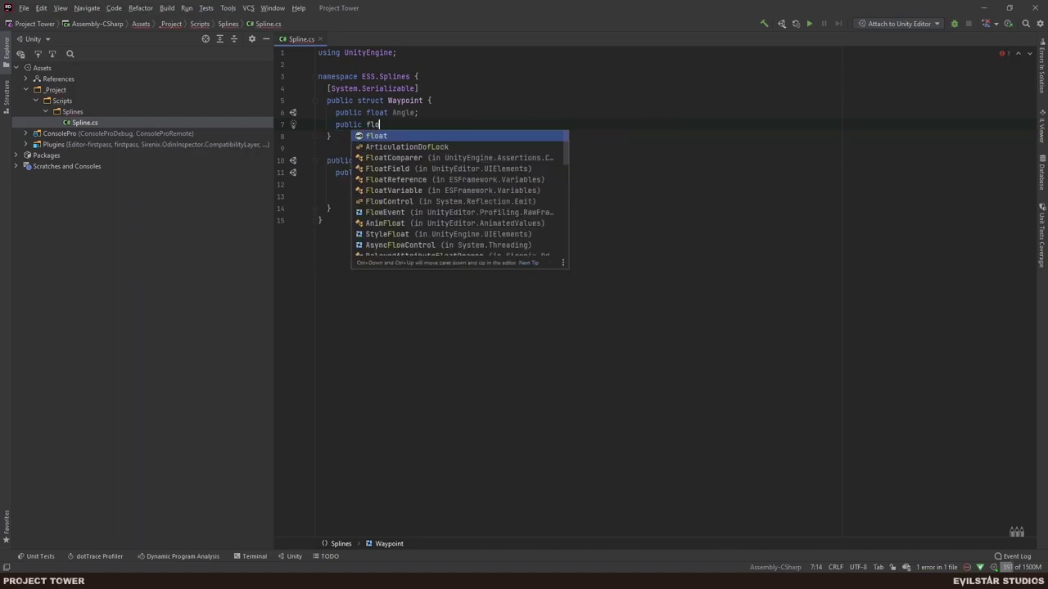
type("at Height;")
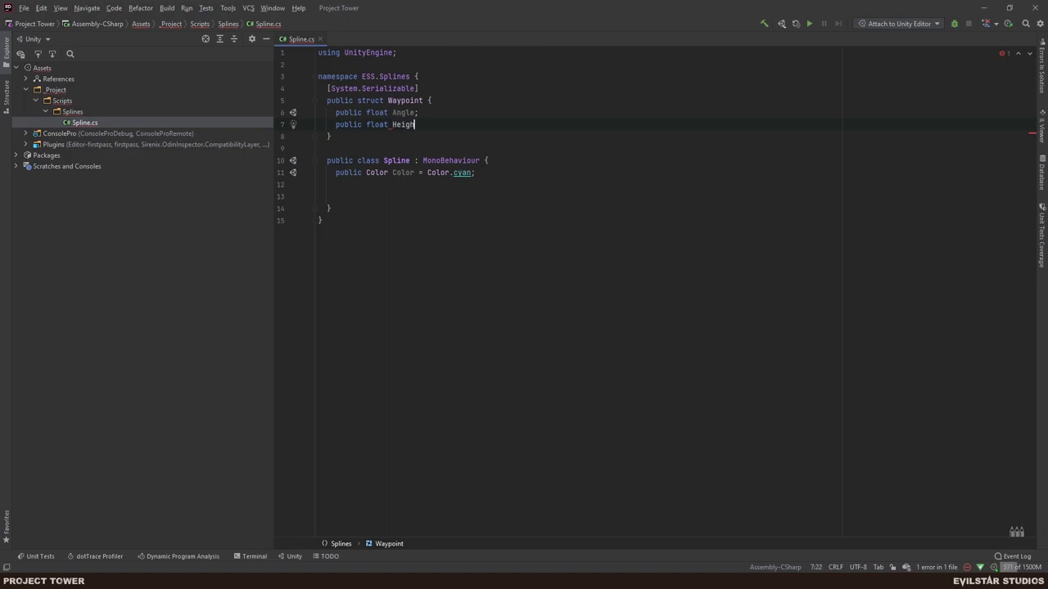
key("Up")
key("Up")
key("Down")
key("Down")
key("Down")
key("Down")
key("Down")
key("Down")
key("Down")
key("Down")
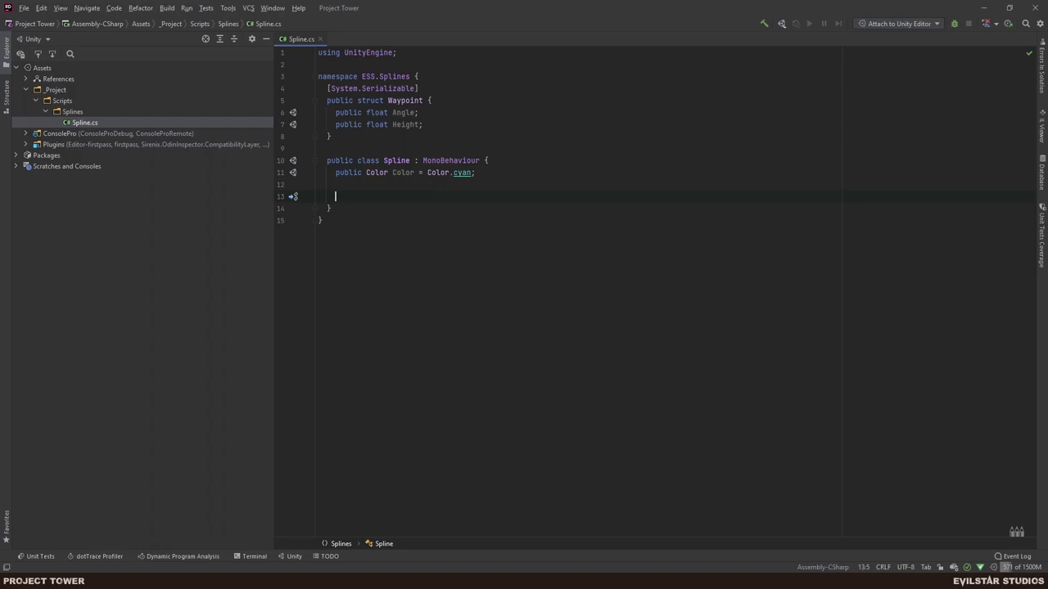
key("Up")
key("Up")
key("Up")
key("Up")
key("Up")
key("Up")
key("Up")
key("Up")
Declare a public Waypoint[] field named _Waypoints below the Color field in the Spline class.
key("Down")
key("Down")
key("Down")
key("Down")
key("Down")
key("Down")
key("Down")
key("Down")
type("pu")
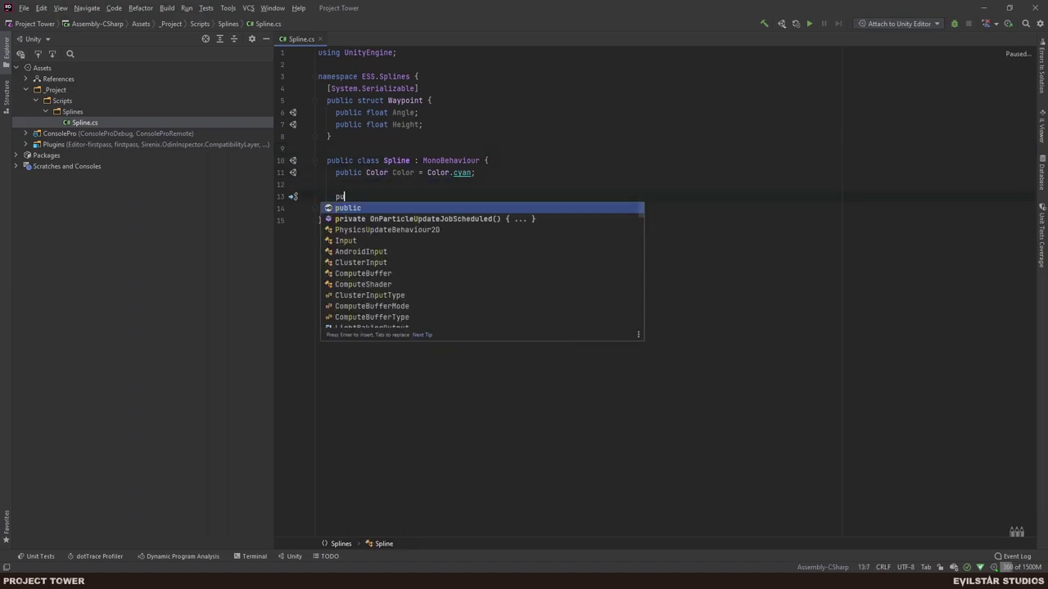
type("blic")
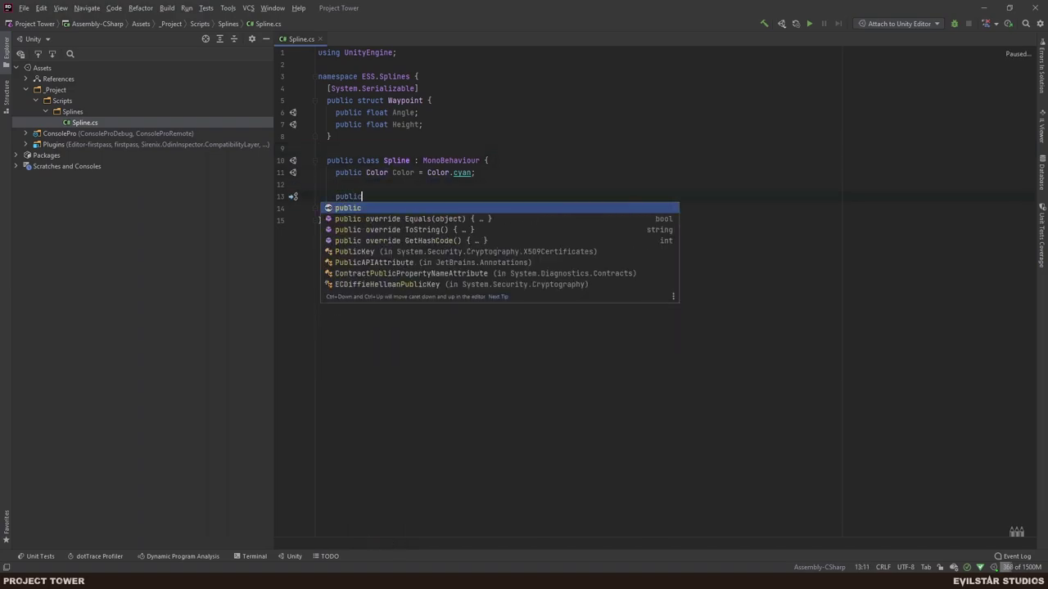
type("S:\\Dev\\EvilStar Studios\\Project Tower\\Assets\\_Project\\Scripts\\Splines\\Spline.cs")
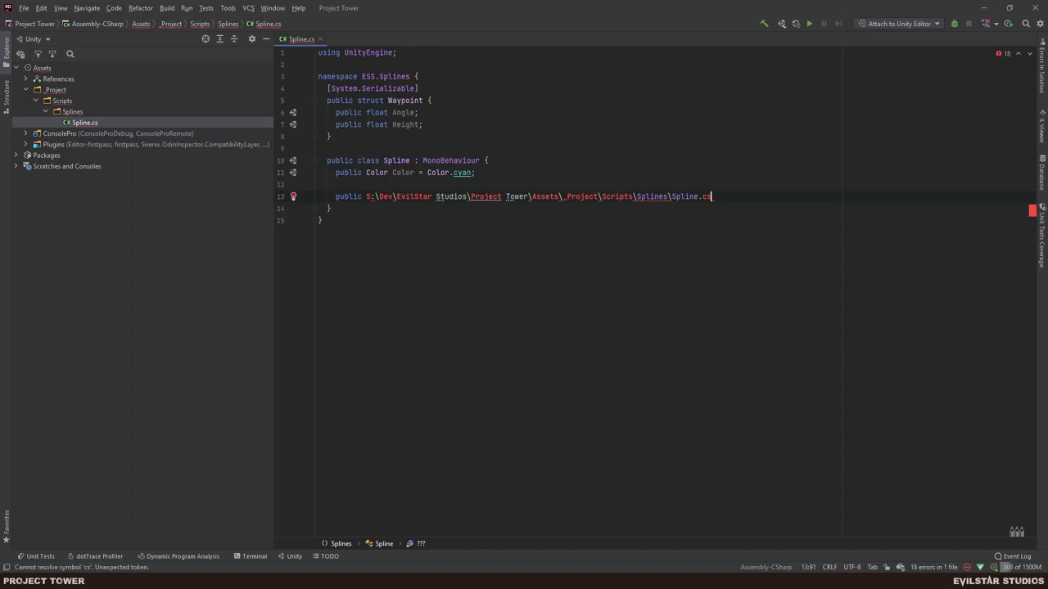
key("ctrl+z")
type("Wa")
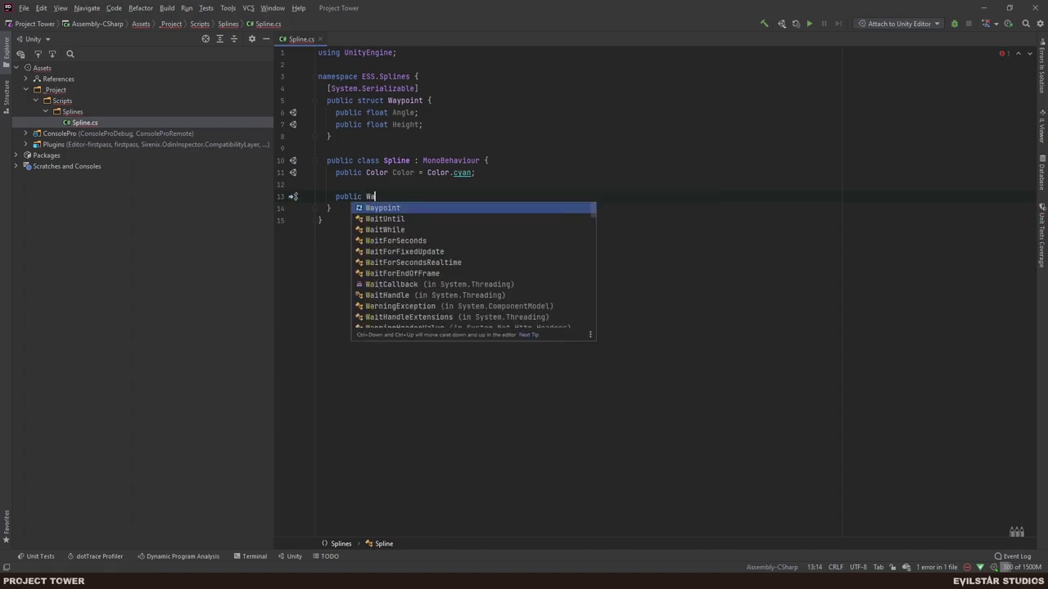
key("Return")
type("[] _waypo")
key("Return")
type(";")
Make the _Waypoints field private and mark it with the [SerializeField] attribute.
key("ctrl+Right")
key("ctrl+w")
type("private")
key("Return")
key("ctrl+alt+Return")
type("[Ser")
key("Return")
key("ctrl+z")
key("ctrl+space")
key("Return")
key("Down")
key("End")
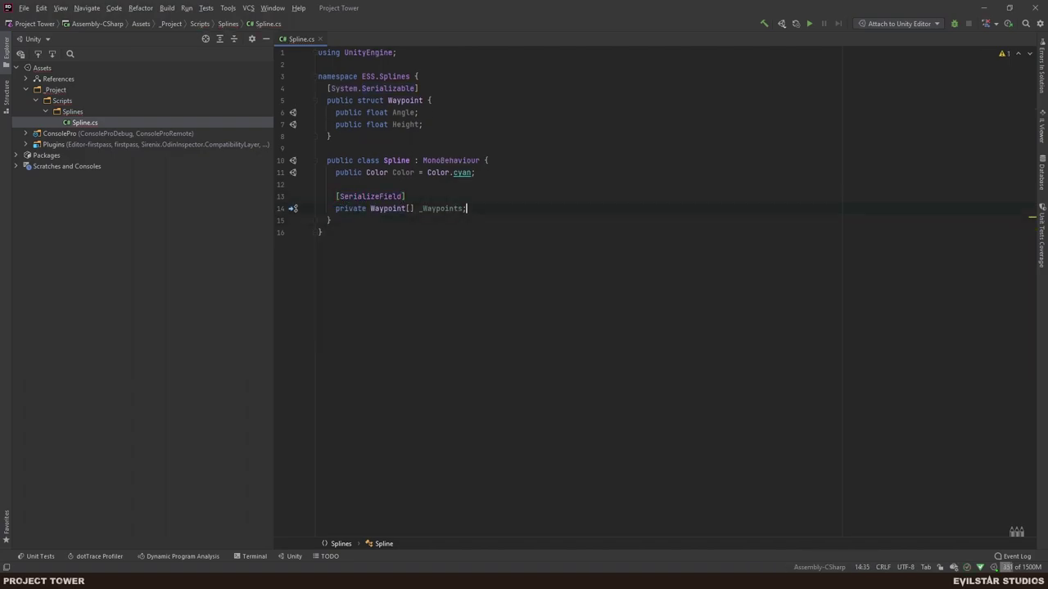
Switch to Unity, add two entries to SPline's Waypoints list, and expand it to try reordering the entries.
key("alt+Tab")
left_click(1039, 175)
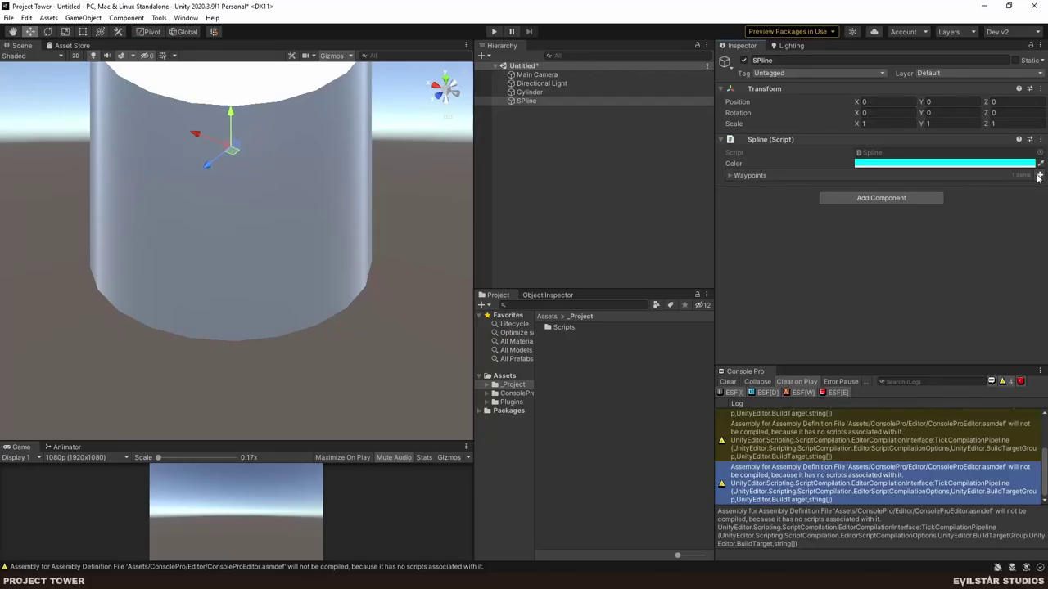
left_click(1039, 175)
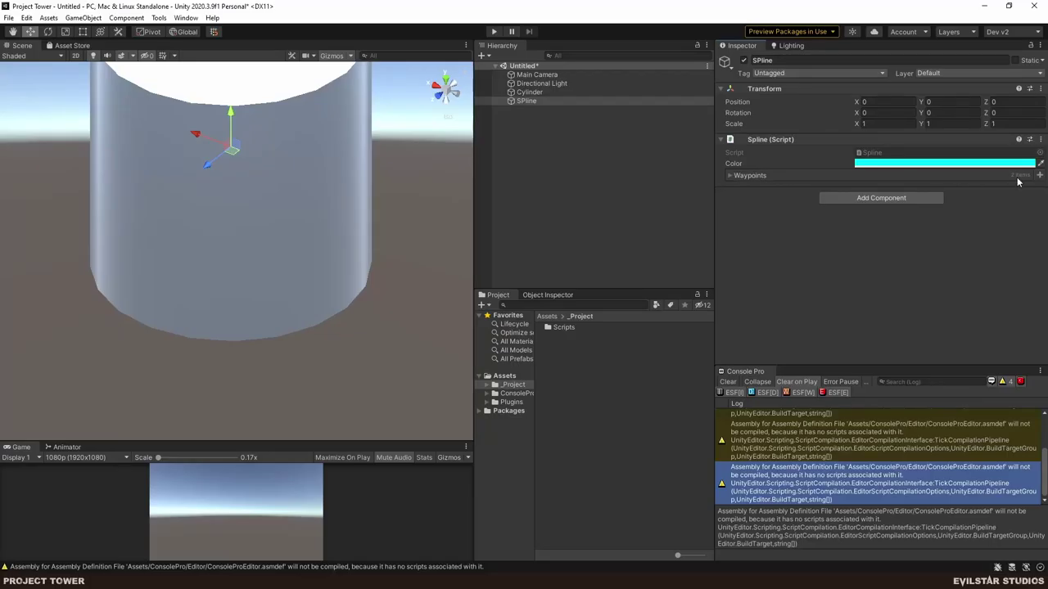
left_click(731, 177)
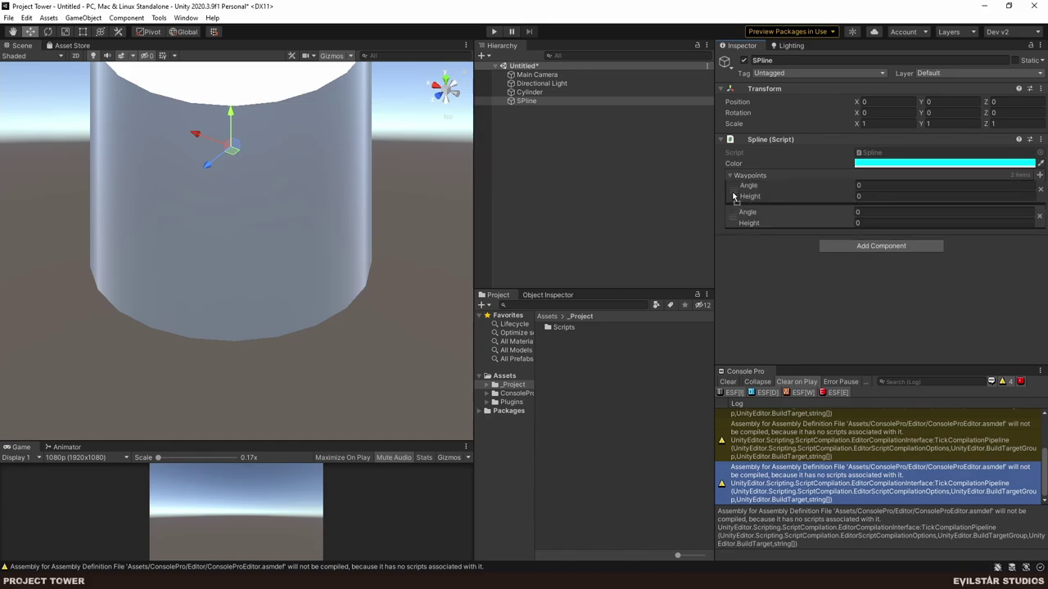
left_click_drag(730, 218, 734, 197)
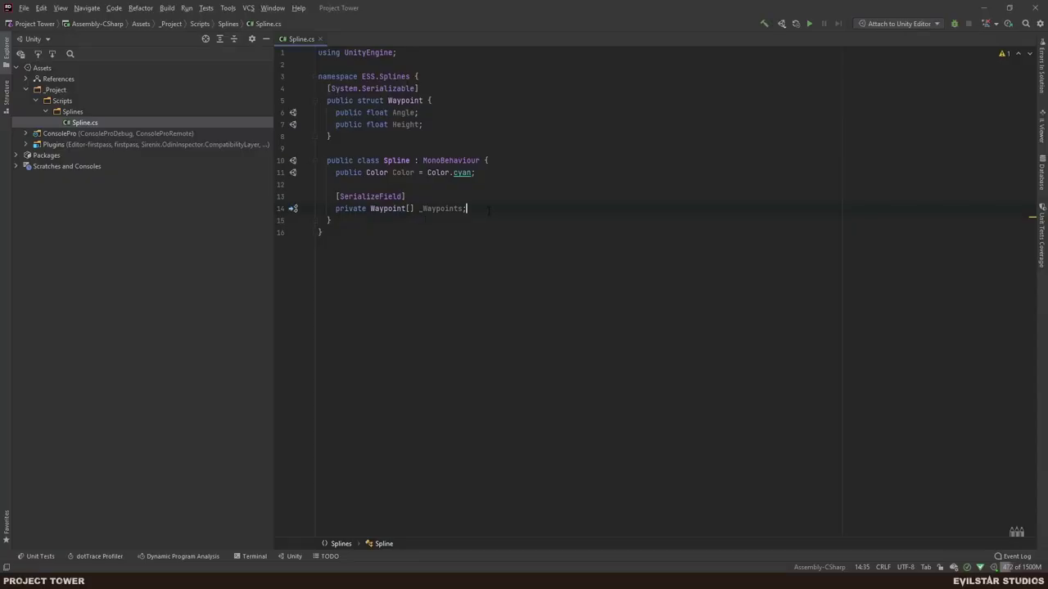
Return to Spline.cs in the code editor and rename the _Waypoints field to _waypoints.
key("ctrl+Left")
key("ctrl+Left")
key("Right")
key("Right")
key("BackSpace")
type("w")
key("Down")
key("Up")
key("End")
Space out the lines around the _waypoints field and begin a private float field declaration above it.
key("Return")
key("Return")
key("Return")
key("Up")
key("Up")
key("Up")
key("Up")
key("Return")
key("Return")
key("Up")
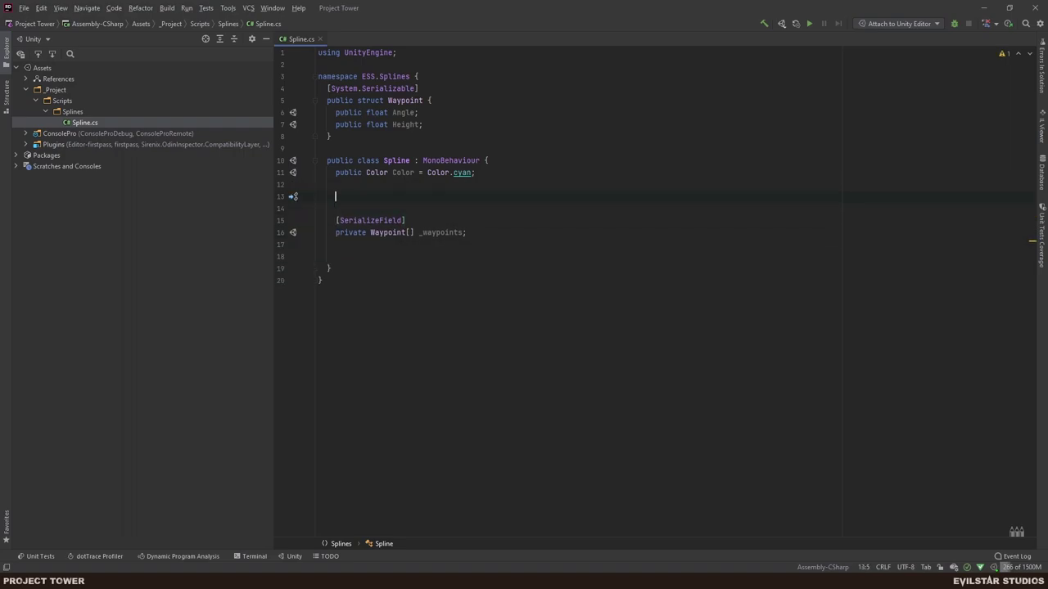
type("pu")
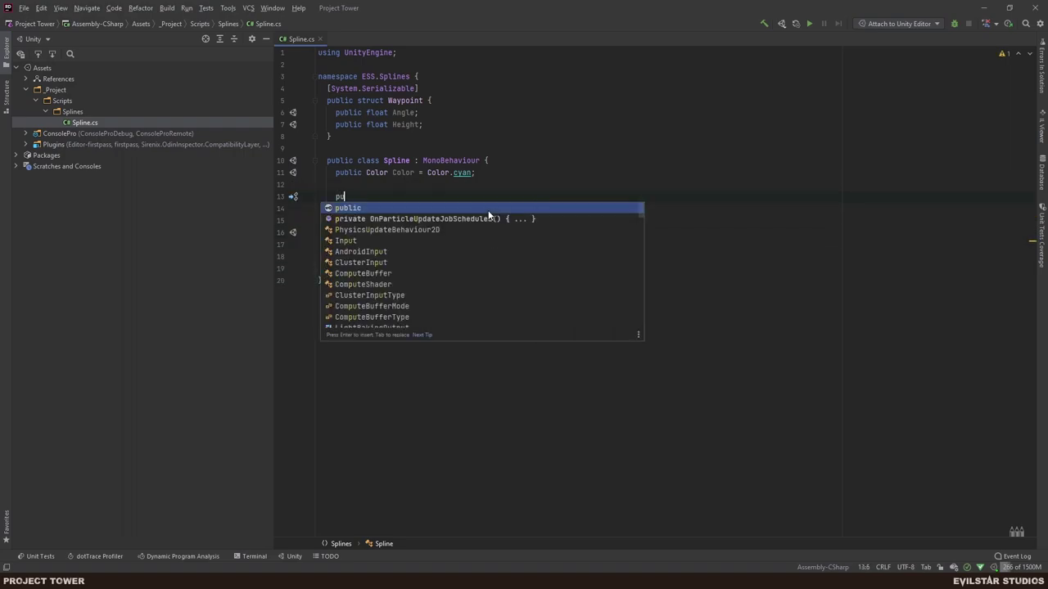
type("blic flota")
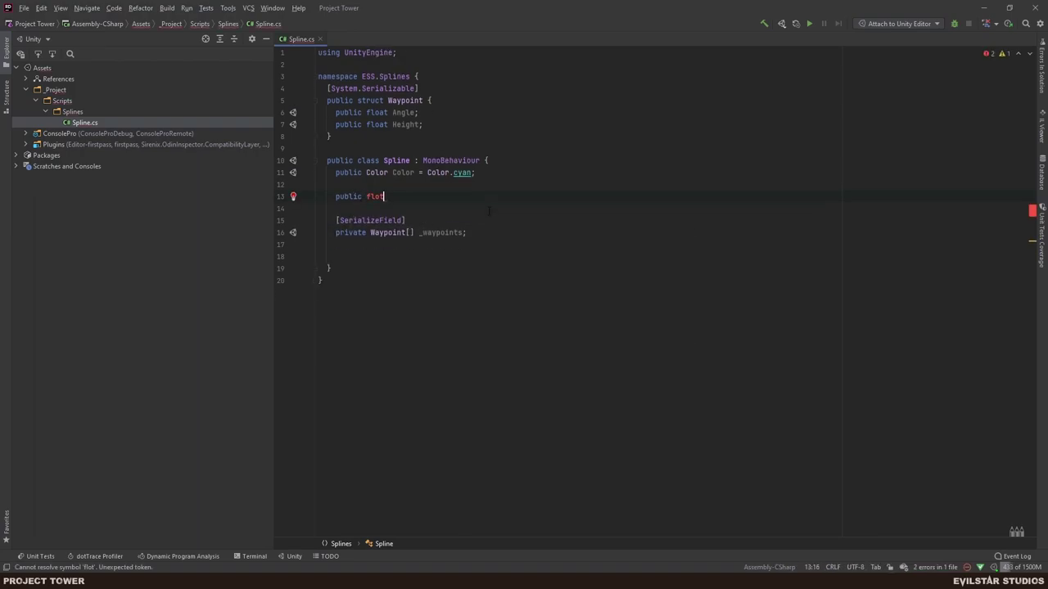
key("BackSpace")
key("BackSpace")
type("at")
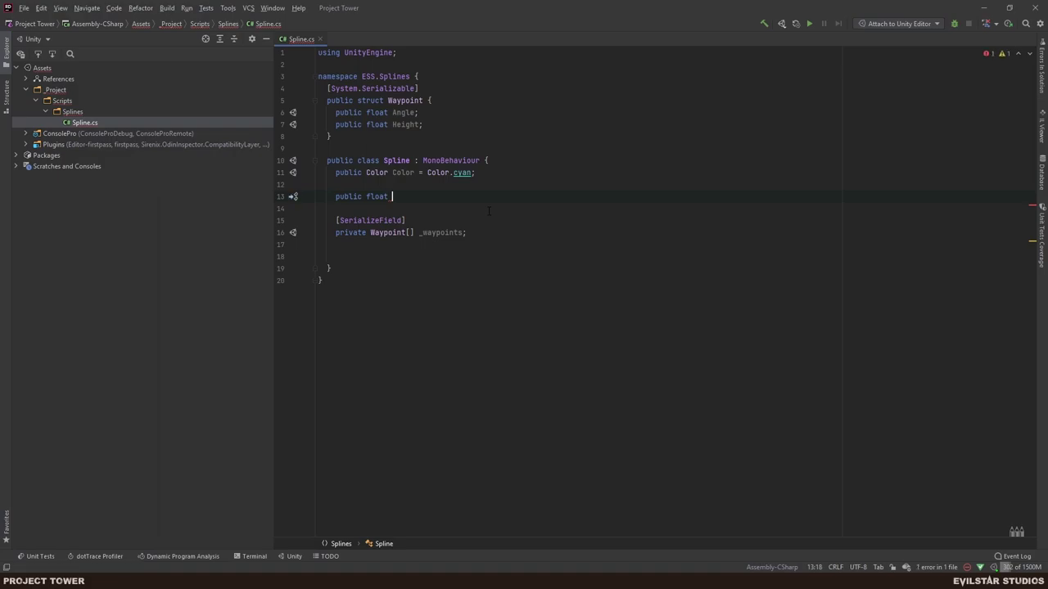
key("Home")
key("ctrl+shift+Right")
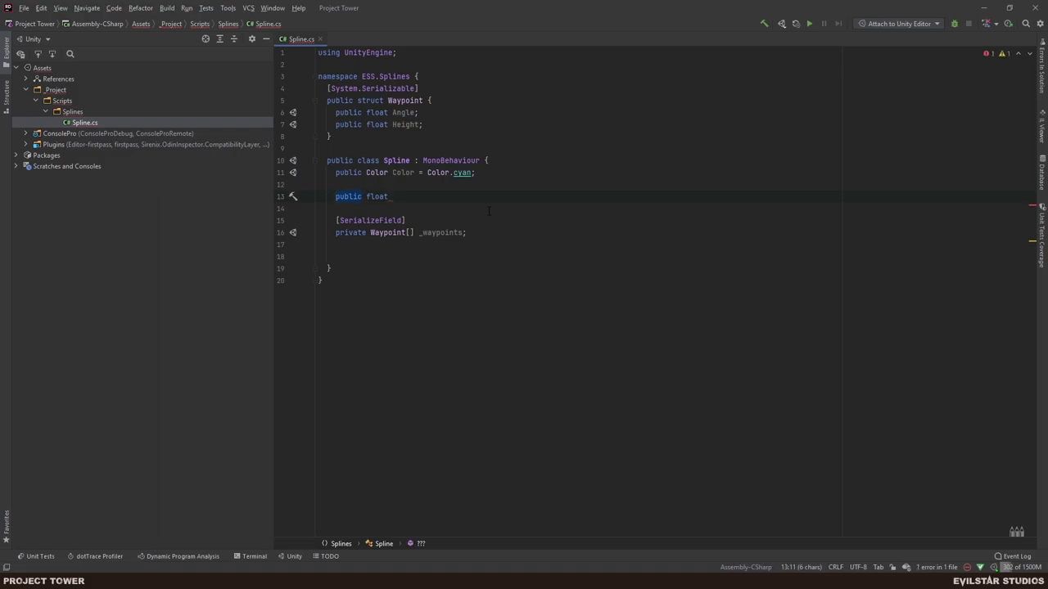
type("private")
Make the Color field private and add the [SerializeField] attribute above it.
key("Up")
key("Up")
key("ctrl+shift+Left")
type("private")
key("Home")
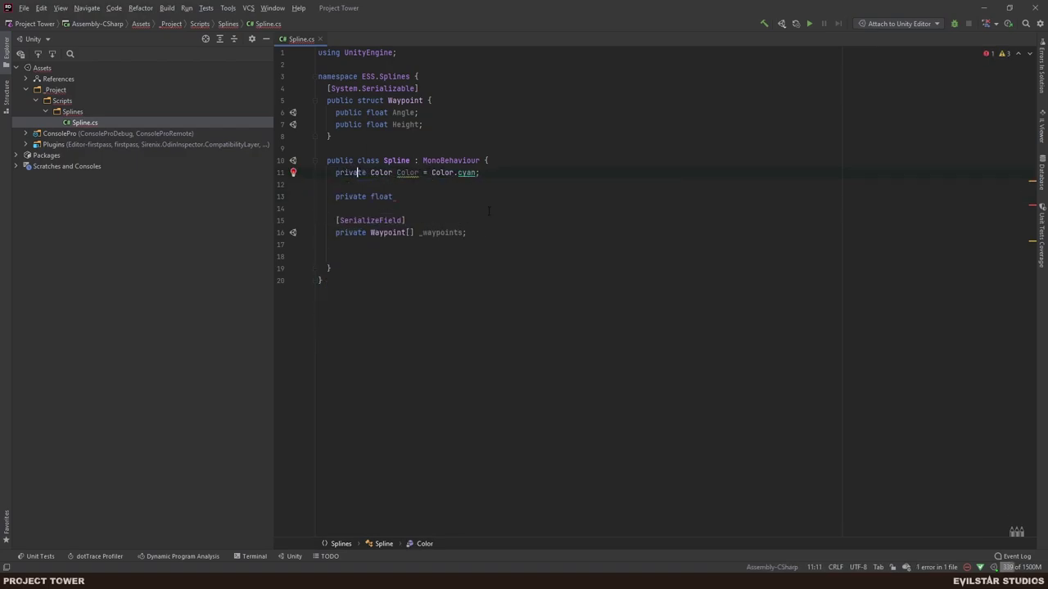
left_click(491, 160)
key("Return")
type("[")
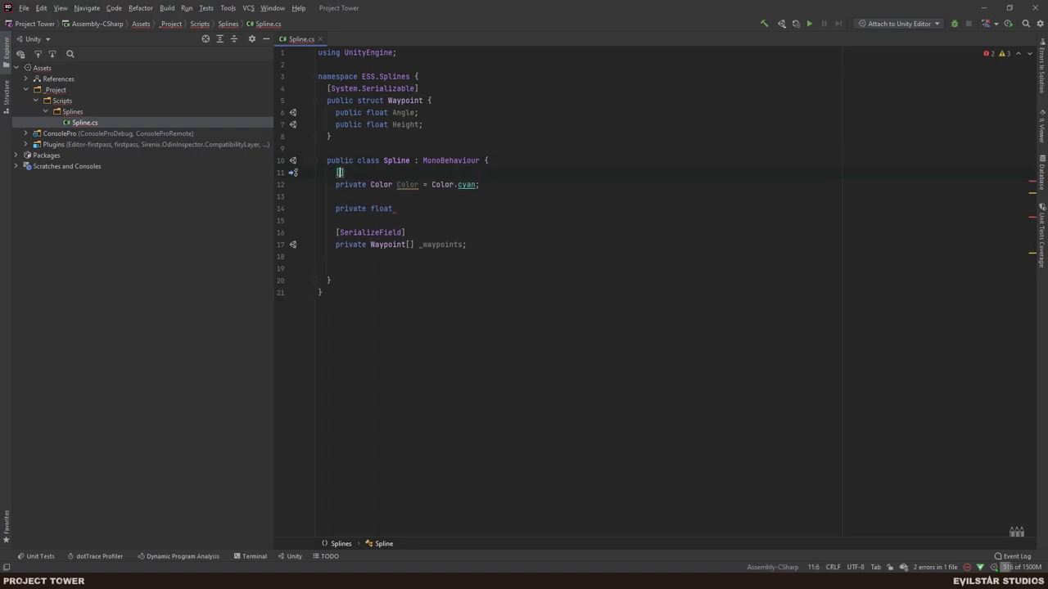
type("SerializeField")
key("Down")
key("Return")
Copy the [SerializeField] attribute above the private float field and name that field _radius.
key("End")
key("ctrl+shift+Left")
key("ctrl+shift+Left")
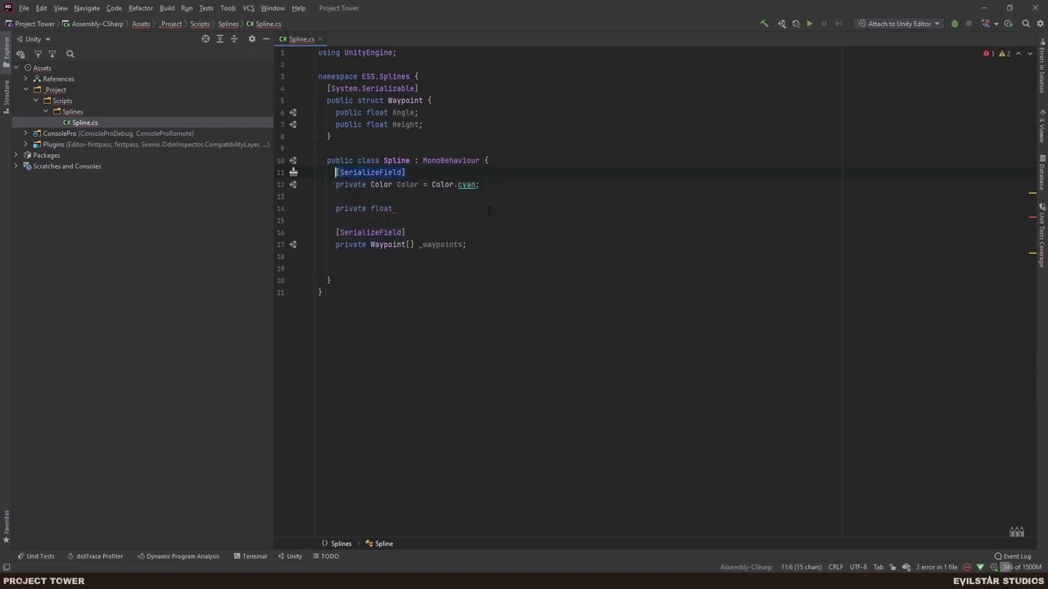
key("ctrl+c")
key("Down")
key("Down")
key("Return")
key("ctrl+v")
key("Down")
type("_")
key("BackSpace")
type("_radius;")
Rename the private Color field to _color, keeping its Color.cyan initial value.
left_click(424, 184)
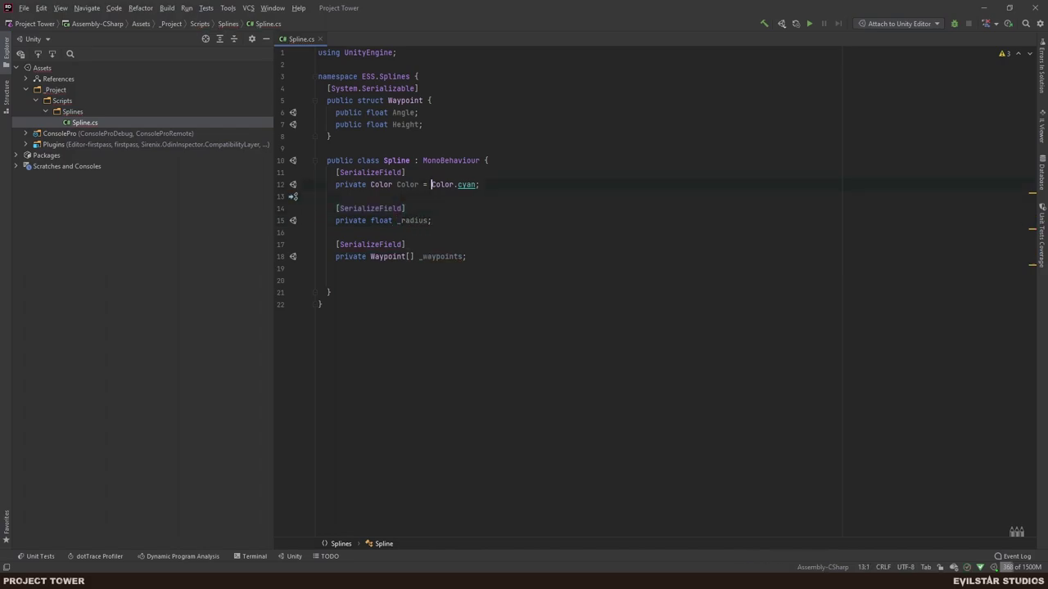
key("BackSpace")
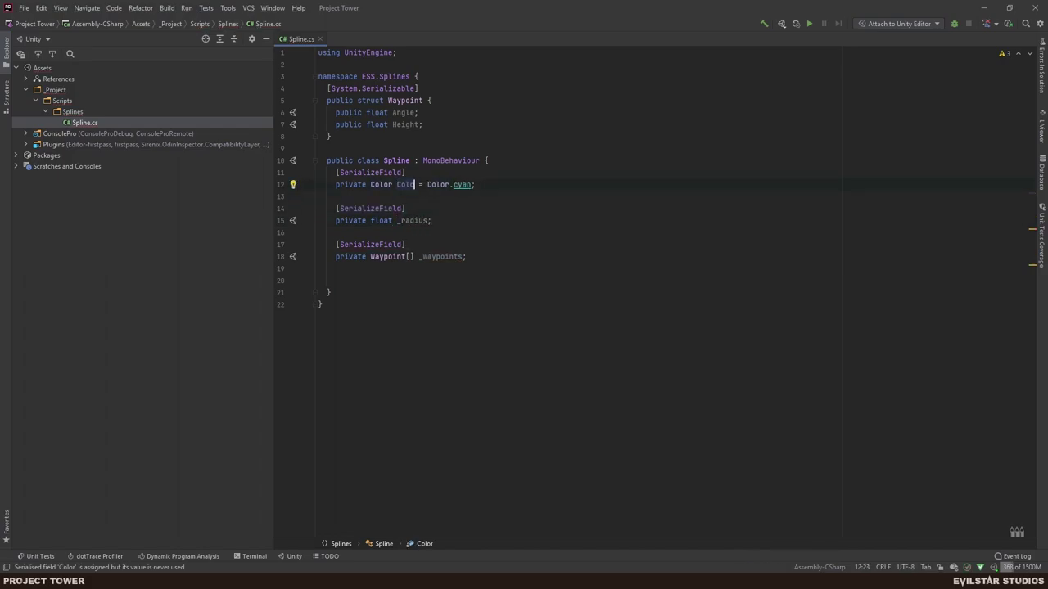
key("ctrl")
key("ctrl")
key("Escape")
type("r")
key("Left")
key("Left")
key("Left")
key("Left")
key("BackSpace")
type("_c")
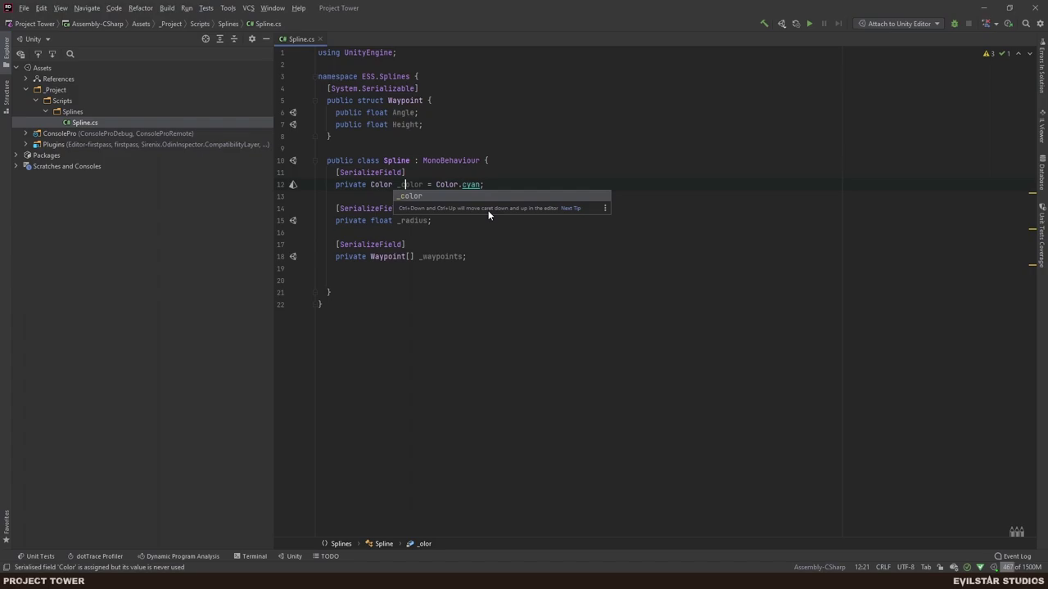
key("Escape")
Add an empty private OnDrawGizmos method below the _waypoints field.
left_click(437, 279)
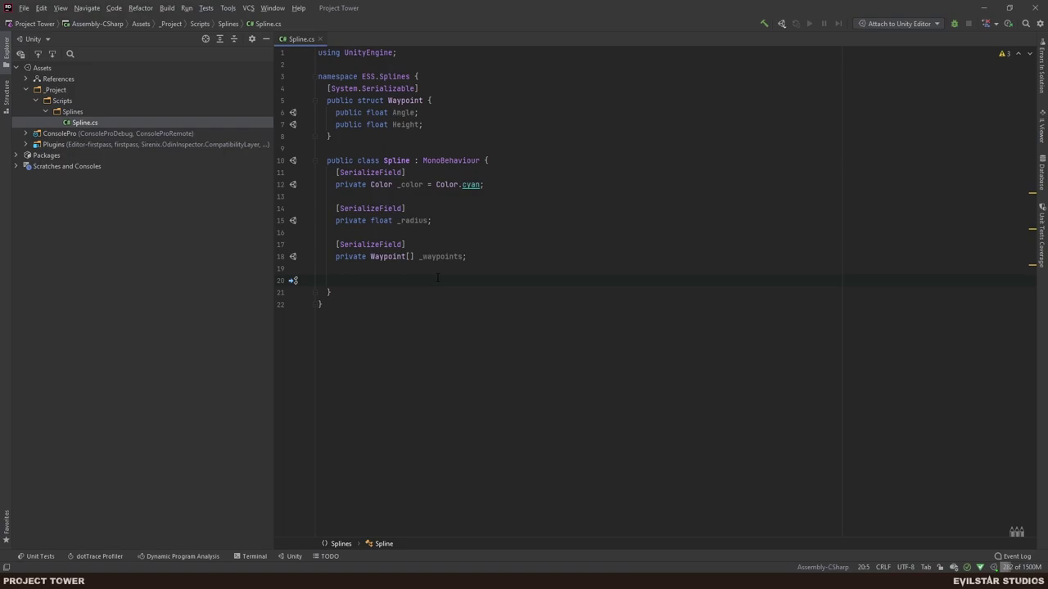
type("ondr")
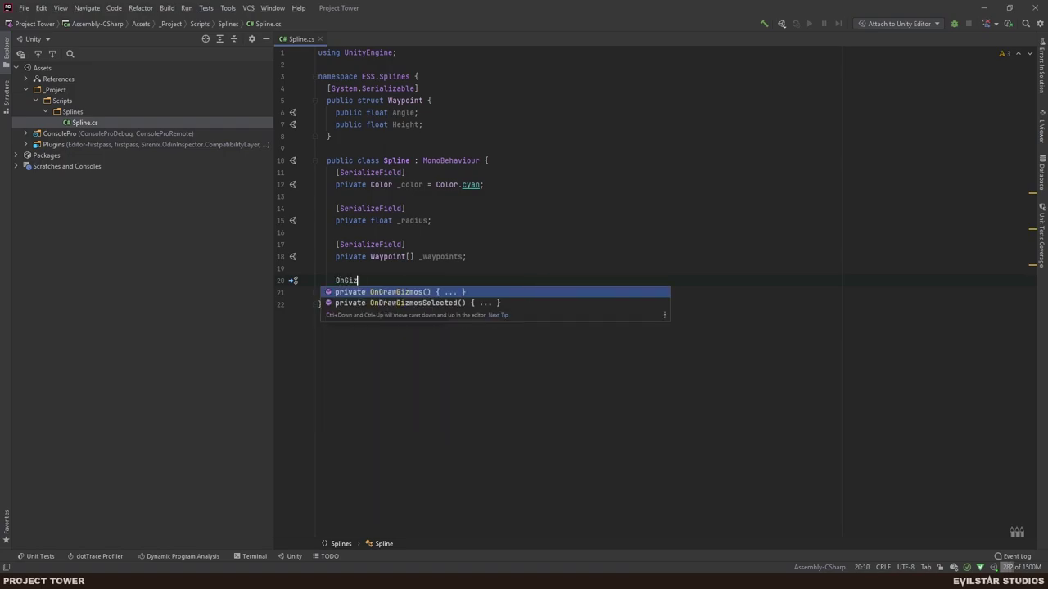
key("Return")
key("BackSpace")
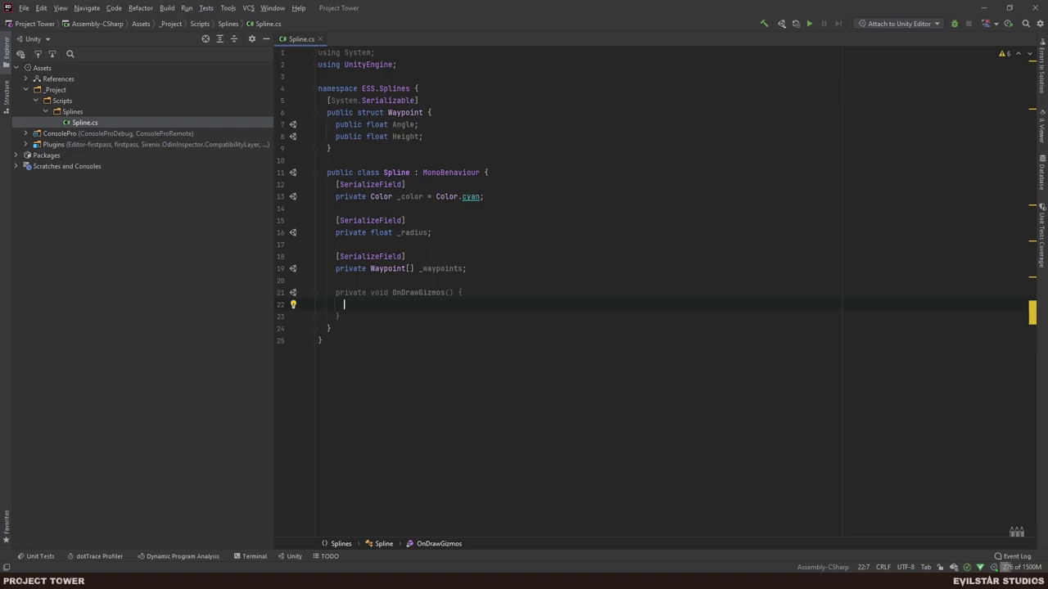
Insert a for loop inside OnDrawGizmos that counts int i up from 0.
type("for")
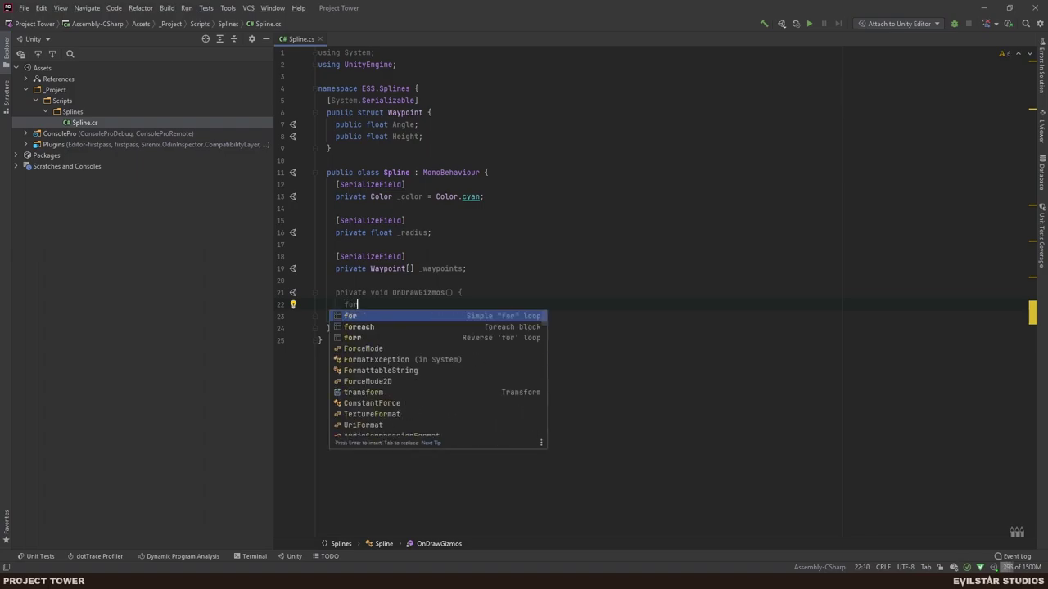
key("Return")
key("Tab")
key("Tab")
left_click(358, 304)
left_click(390, 305)
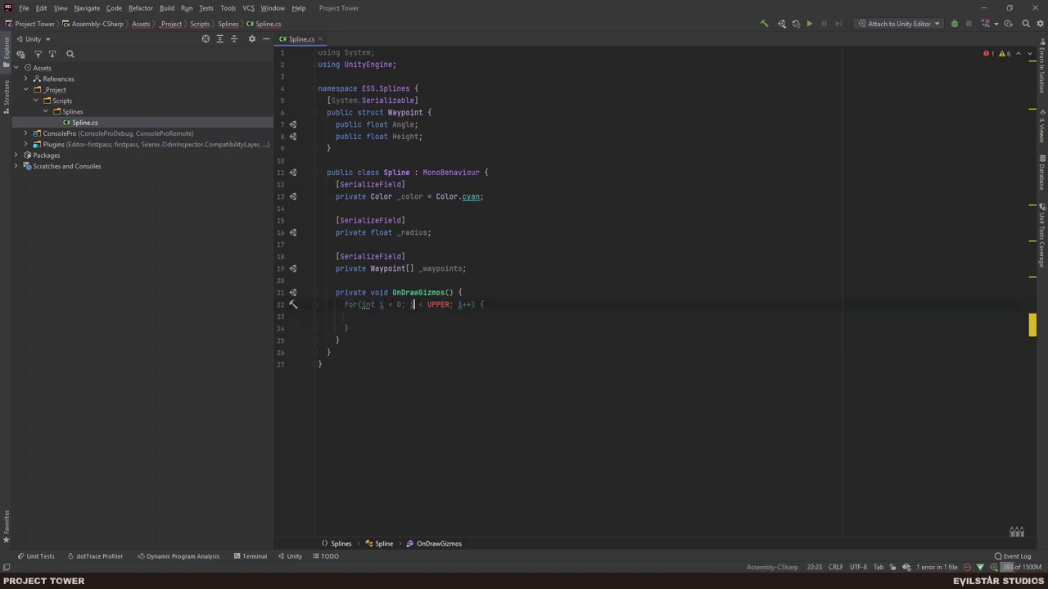
Set the for loop's upper bound to _waypoints.Length - 1.
key("Up")
key("Left")
key("ctrl+shift+Right")
key("Down")
key("Down")
key("Down")
key("Left")
key("Left")
key("ctrl+BackSpace")
type("_waypoints.")
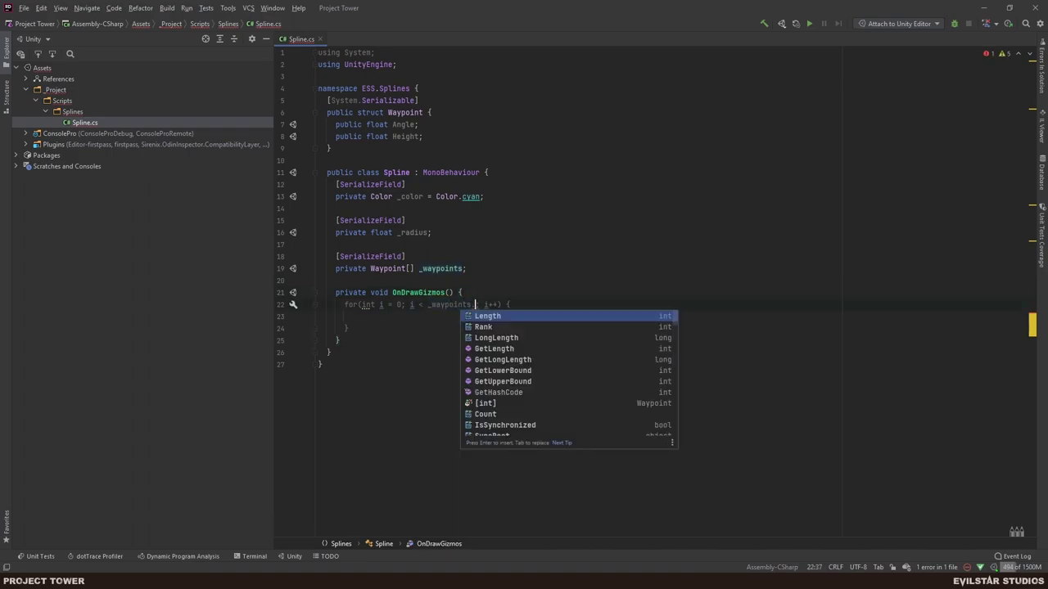
type("Length - 1")
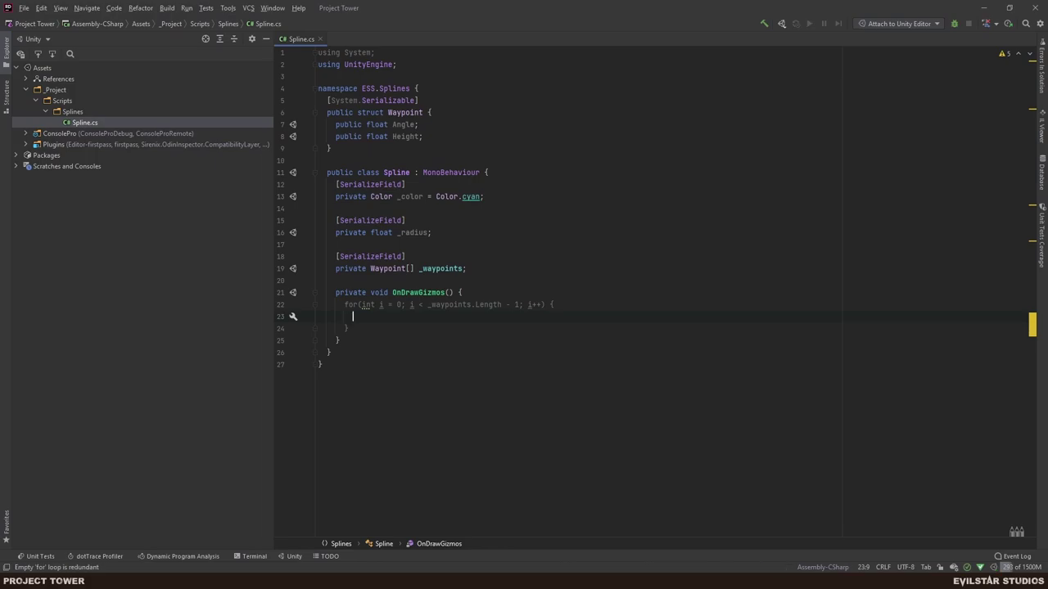
Declare a private Vector3 method named WaypointToPosition with an empty body between the _waypoints field and OnDrawGizmos.
left_click(318, 280)
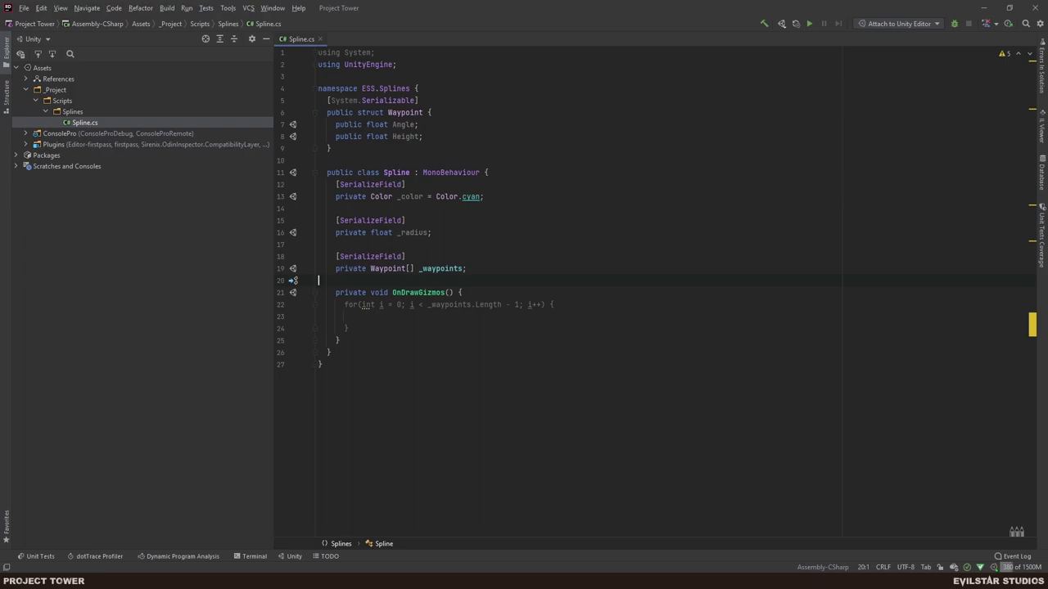
key("Return")
key("Return")
key("Up")
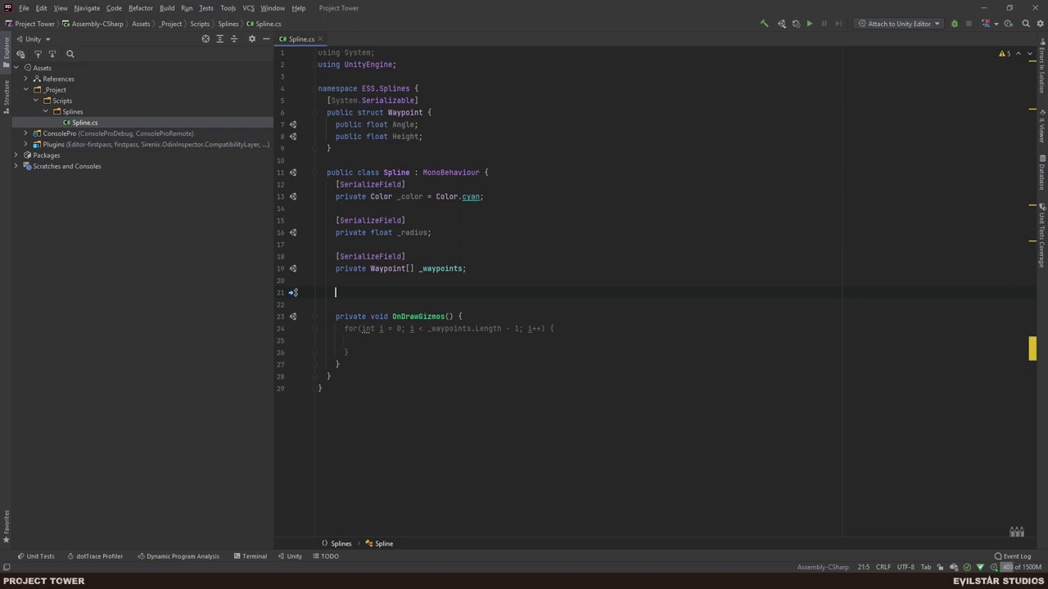
type("private ")
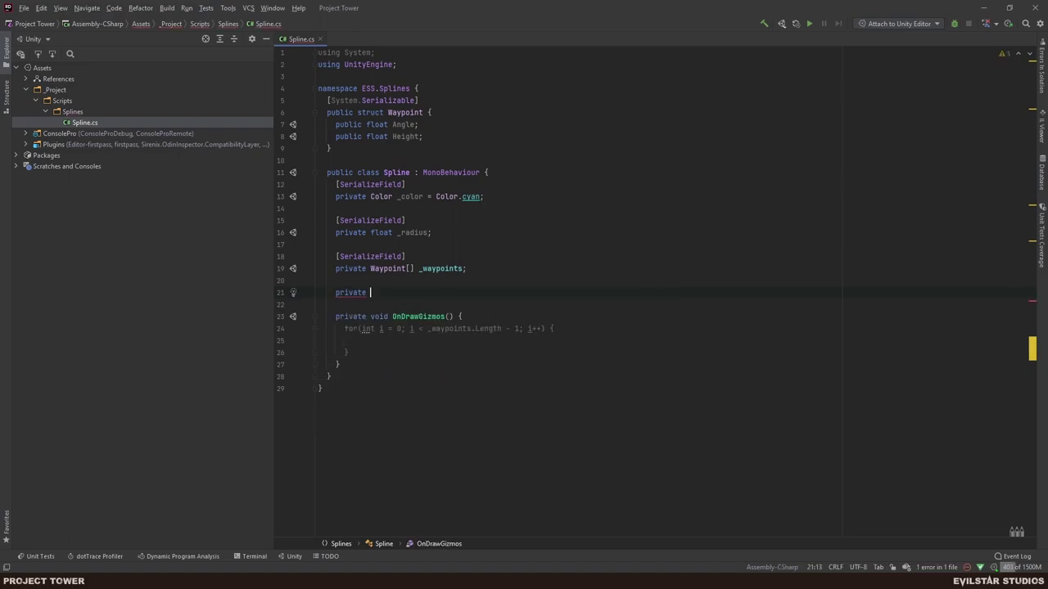
type("Vector3 ")
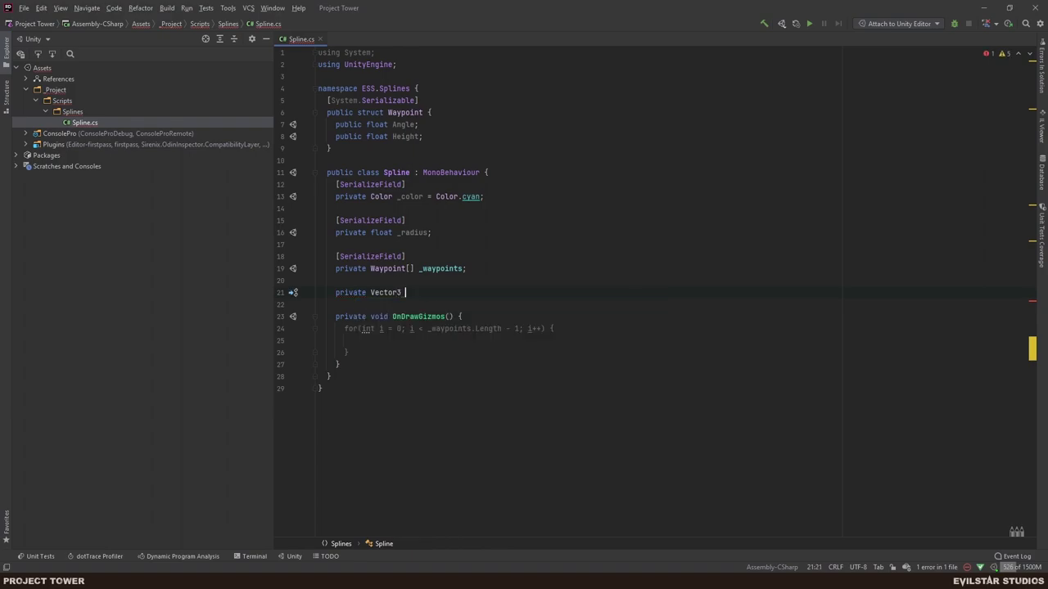
type("Waypoi")
type("ntTo")
type("Posutuin")
type("ition(")
key("BackSpace")
key("BackSpace")
type(") { }")
Give the WaypointToPosition method a Waypoint parameter named w.
left_click(488, 293)
type("Waypoint w")
key("Right")
key("Right")
key("Right")
key("Right")
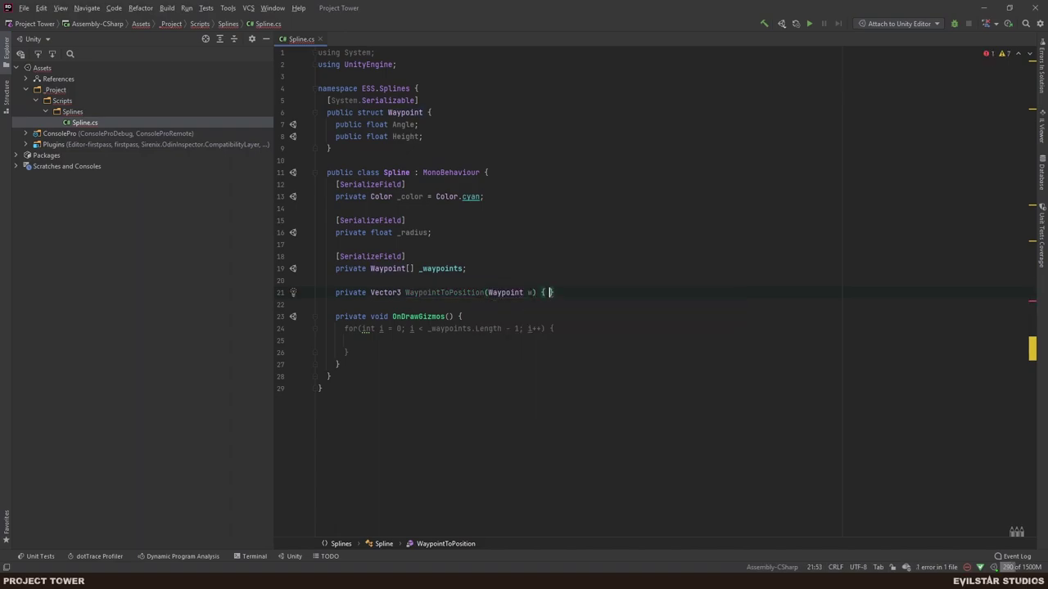
Expand the WaypointToPosition body onto its own line and begin a return new Vector3() statement in it.
key("Return")
type("return new")
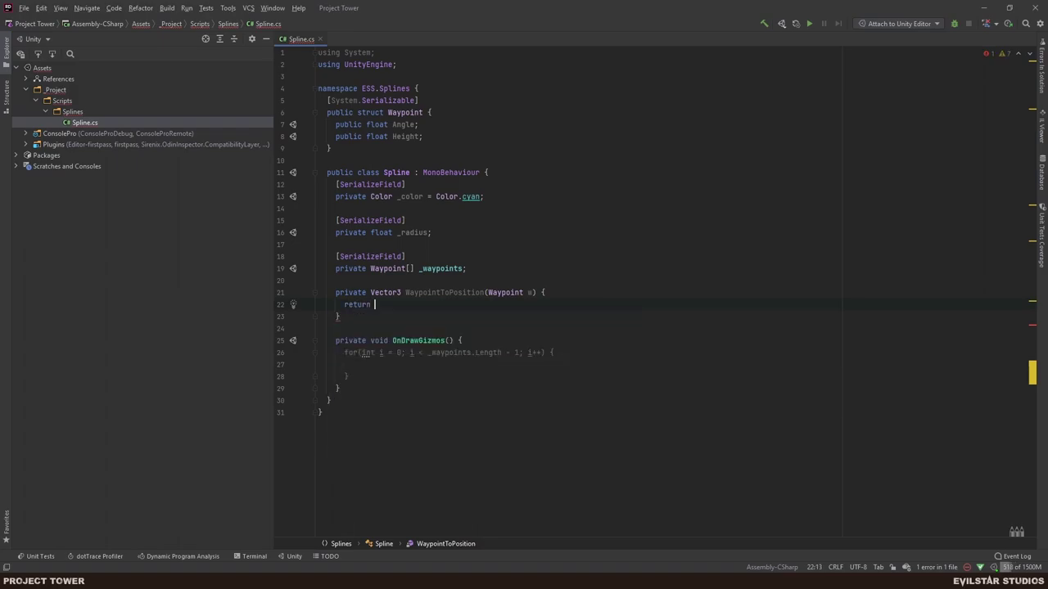
key("Return")
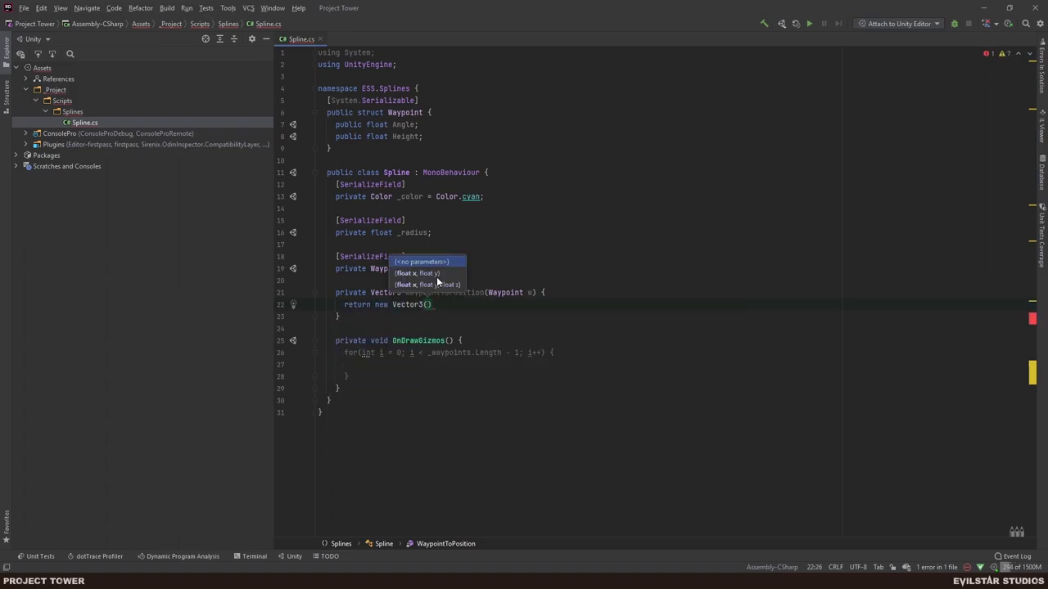
key("Escape")
Above the return statement, declare var angle = w.Angle * Mathf.Deg2Rad;.
key("ctrl+alt+Return")
type("var angle")
type("= ")
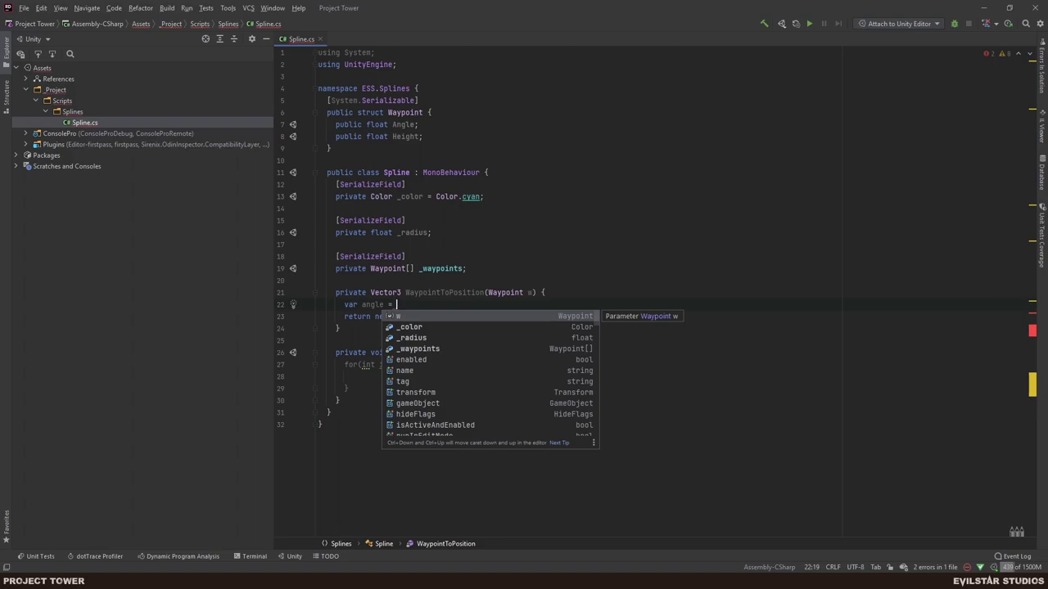
type("w.")
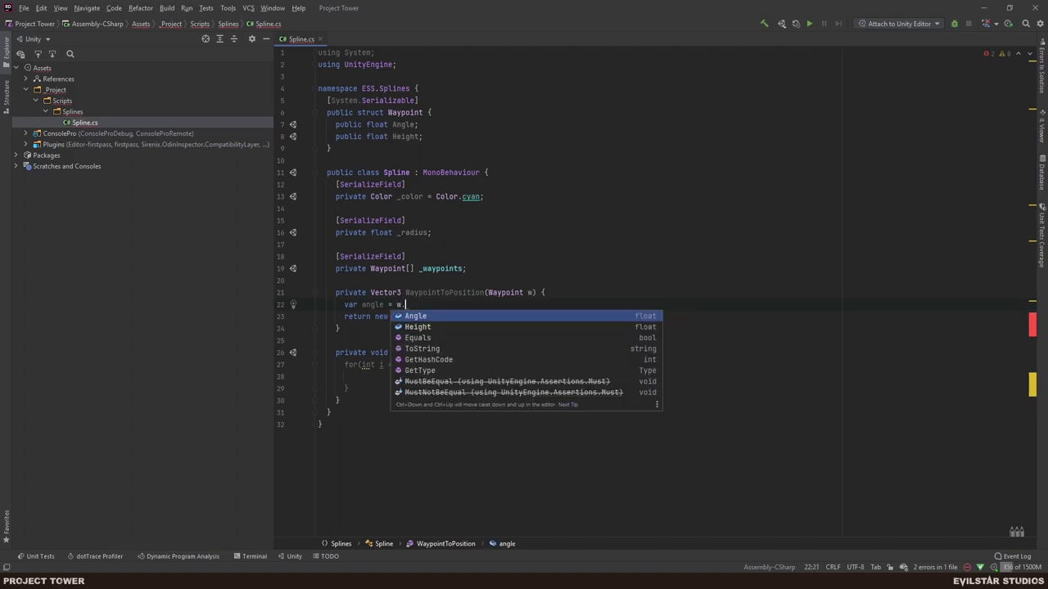
key("Return")
type("* ")
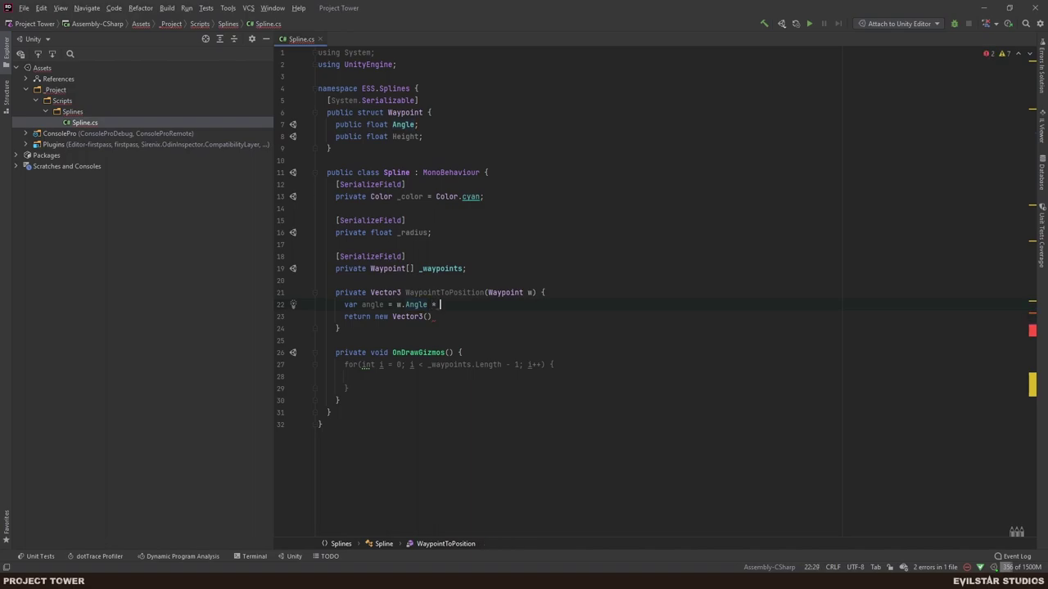
type("Mathf.de")
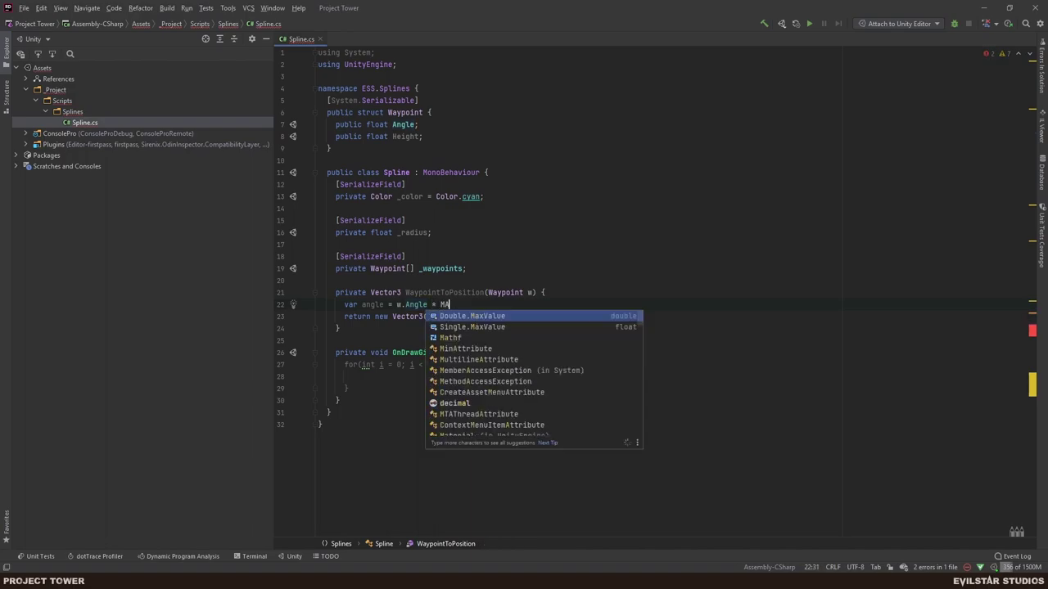
type("g")
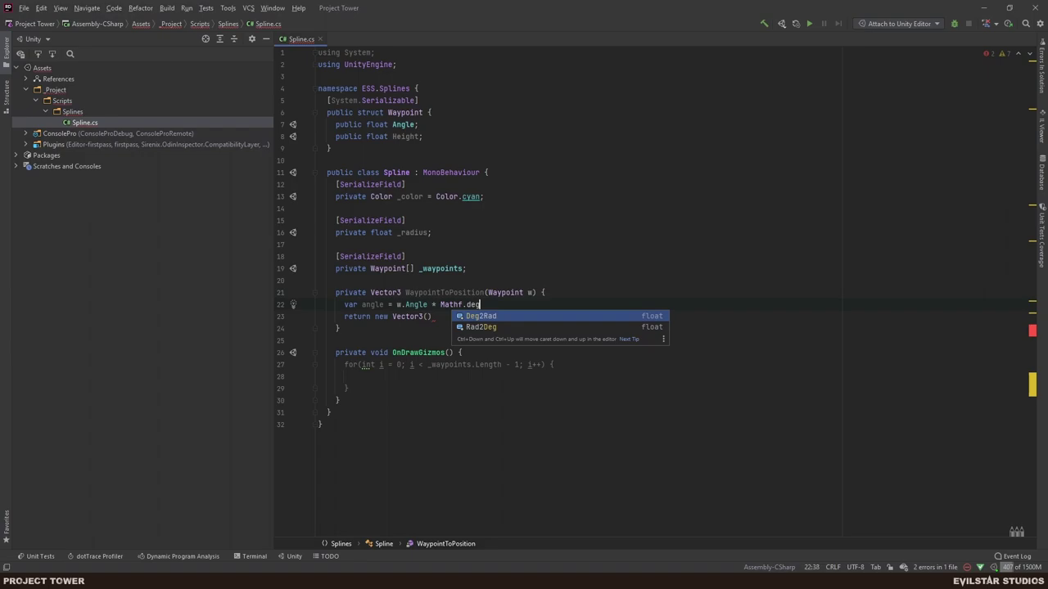
key("Return")
type(";")
End the return statement with a semicolon, enter Mathf.Cos(angle) * _radius as the Vector3's x argument and copy that expression.
left_click(423, 316)
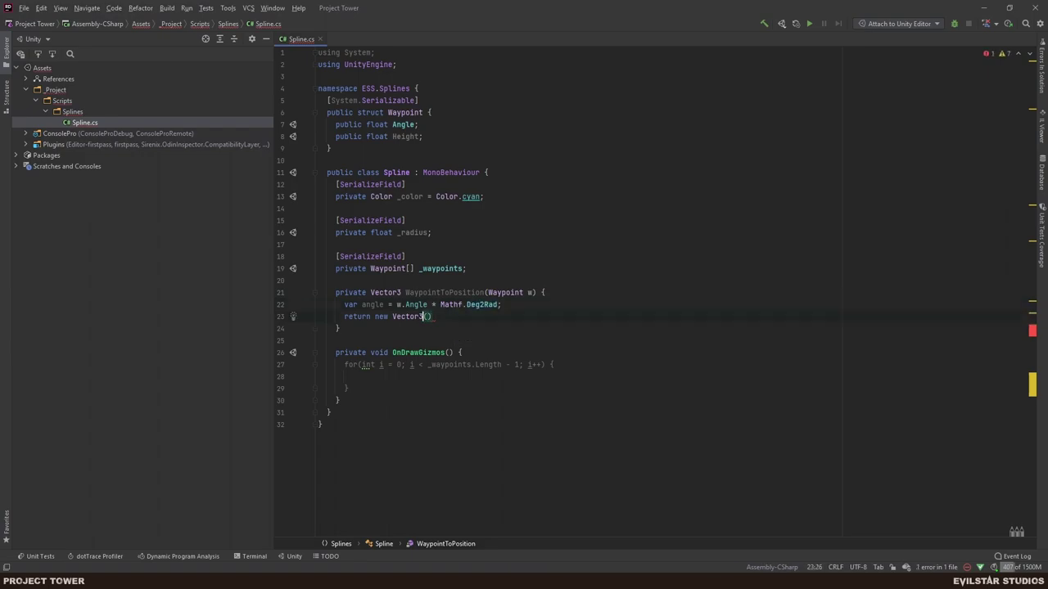
type(";")
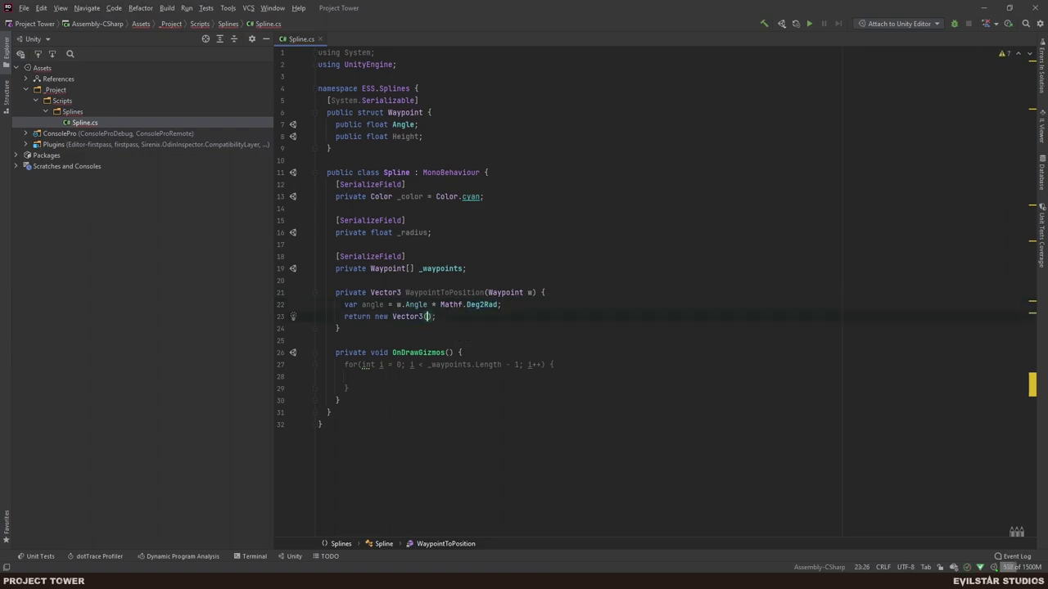
type("Math.")
key("BackSpace")
type("f.")
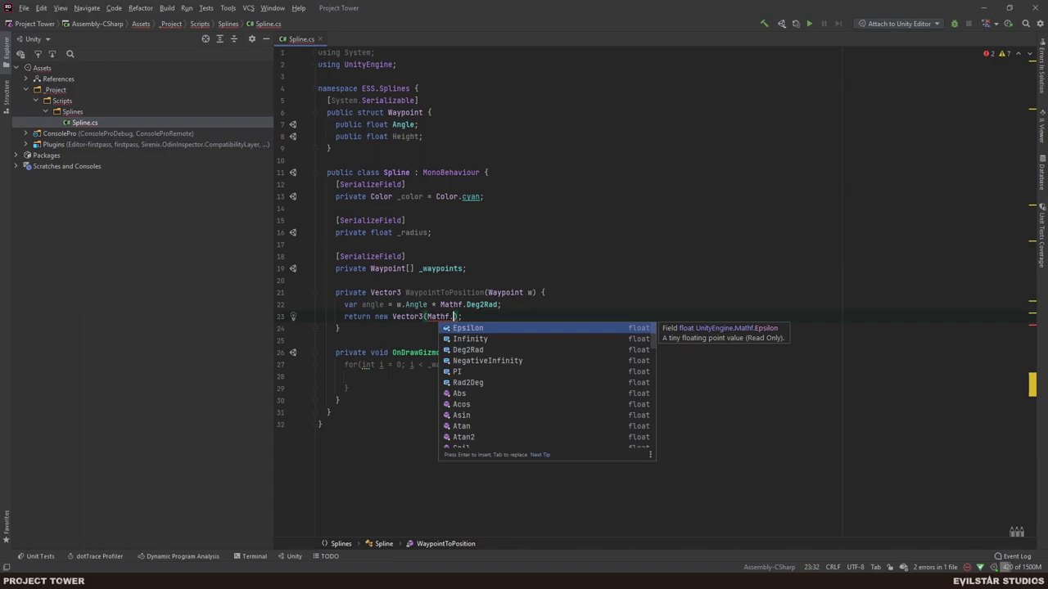
type("Cos(ange")
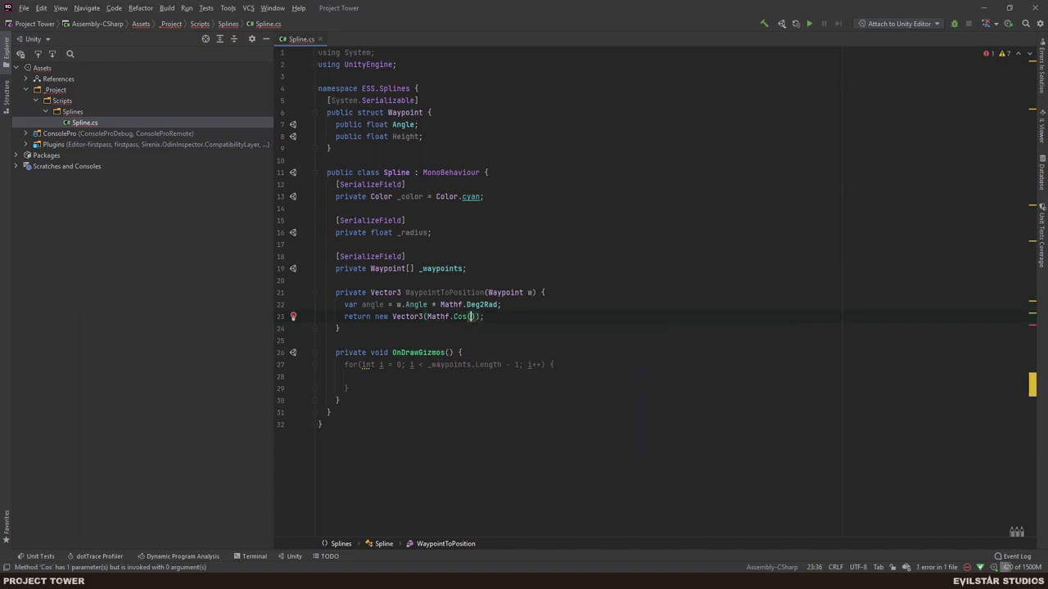
key("BackSpace")
type("le) ")
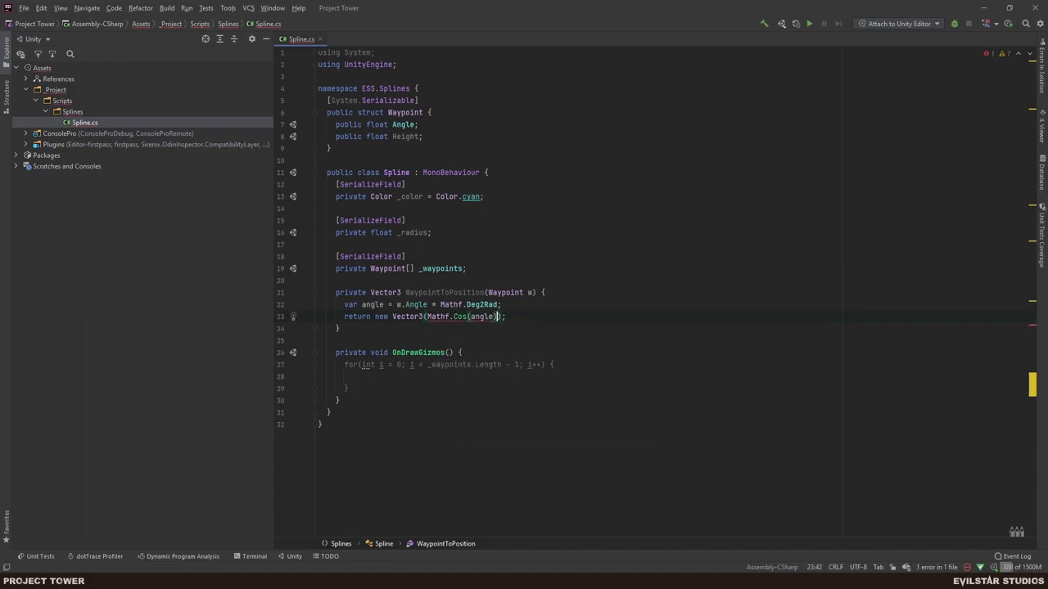
type("* ")
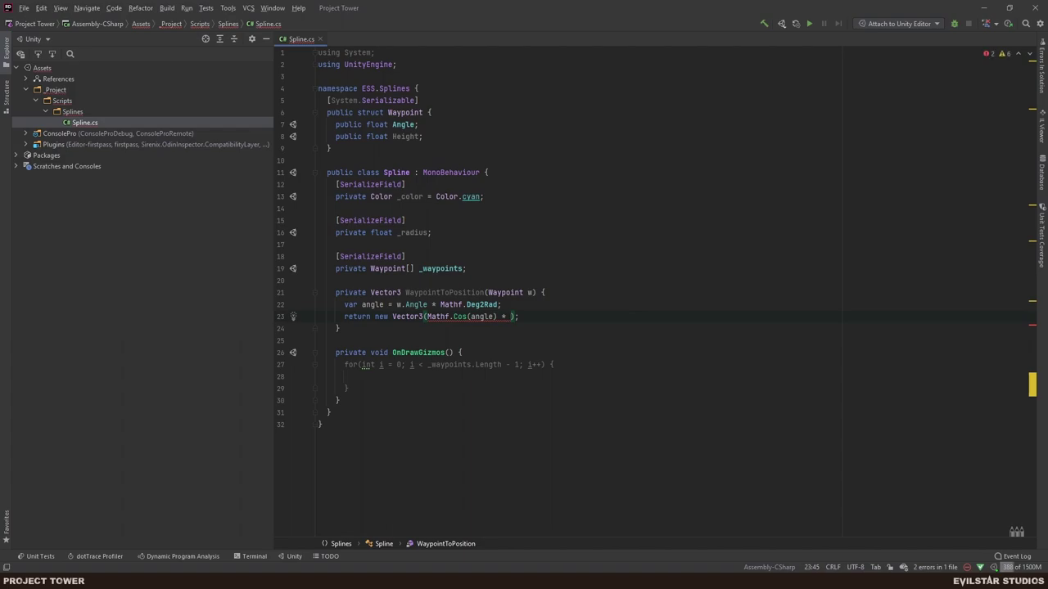
type("_radius")
key("ctrl+shift+Left")
key("ctrl+shift+Left")
key("ctrl+shift+Left")
key("ctrl+shift+Left")
key("ctrl+c")
key("Right")
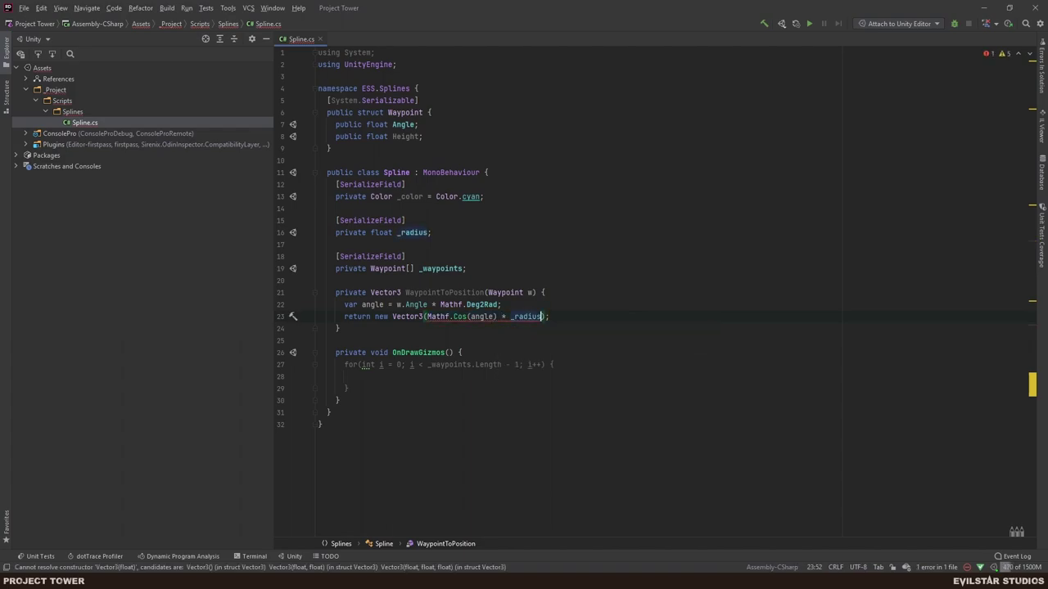
Add w.Height as the y argument of the returned Vector3.
type(", ")
type("Waypoint.")
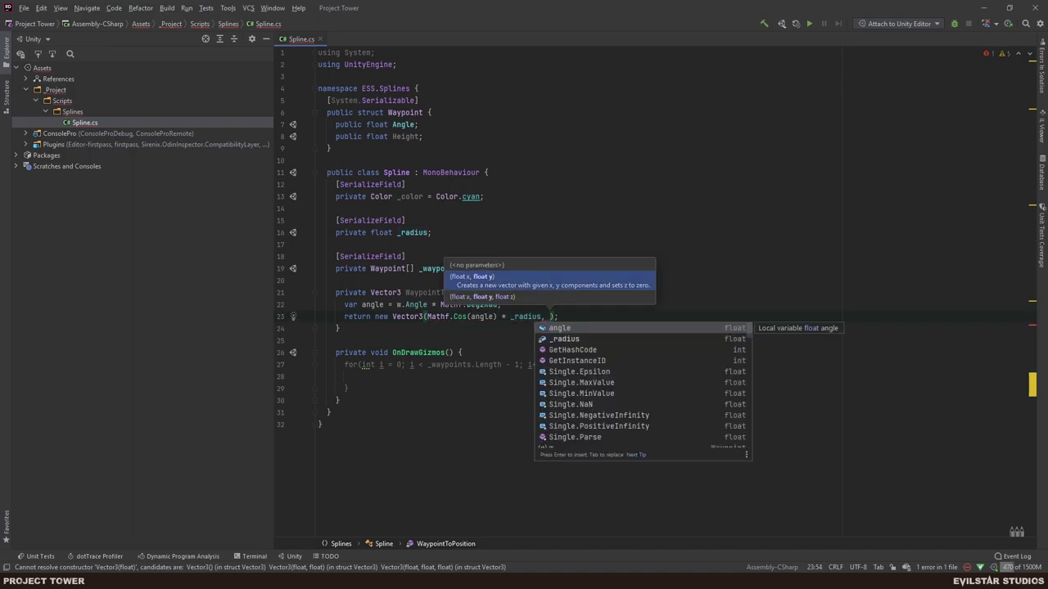
key("BackSpace")
key("BackSpace")
key("BackSpace")
key("BackSpace")
key("BackSpace")
key("BackSpace")
key("BackSpace")
key("BackSpace")
key("BackSpace")
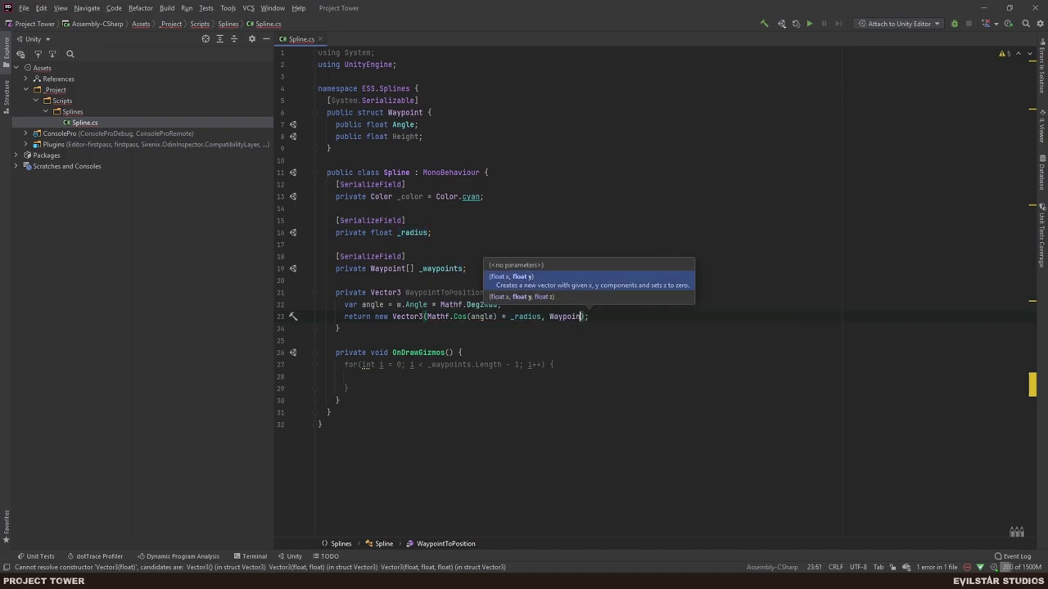
type("w.")
key("Down")
key("Return")
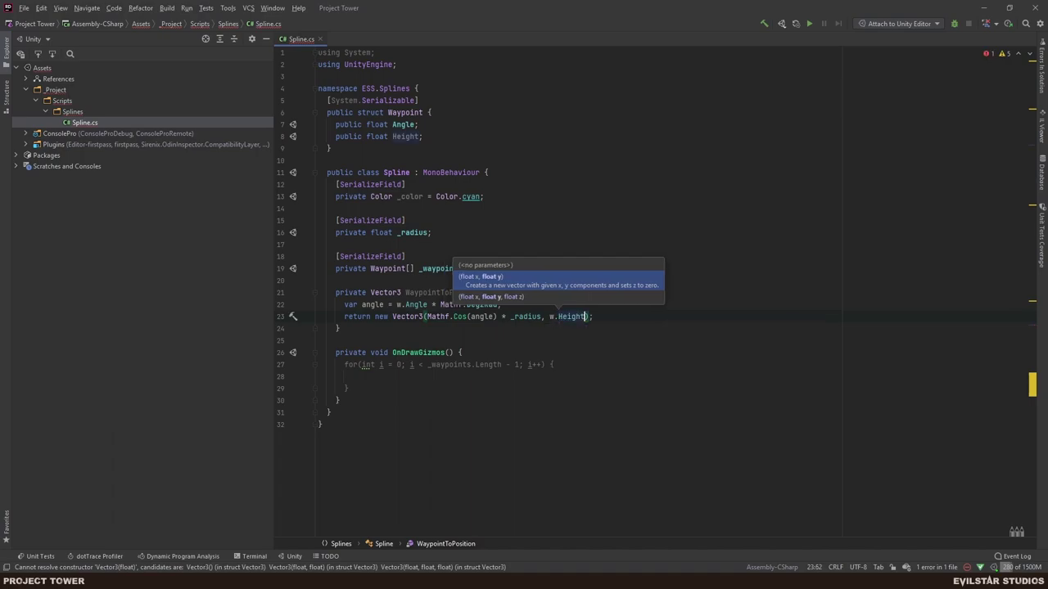
Add Mathf.Sin(angle) * _radius as the z argument by pasting the copied expression and changing Cos to Sin.
type(",")
key("ctrl+v")
key("ctrl+Left")
key("ctrl+Left")
key("ctrl+Left")
key("ctrl+Left")
key("ctrl+Left")
key("BackSpace")
key("BackSpace")
key("BackSpace")
type("S")
key("Escape")
type("in")
key("Return")
key("ctrl+Right")
Insert the line Gizmos.color = _color; above the for loop in OnDrawGizmos.
key("Up")
key("Up")
key("ctrl+Left")
key("ctrl+Left")
key("ctrl+Left")
key("ctrl+Left")
key("ctrl+Left")
key("ctrl+shift+Left")
key("Down")
key("Down")
key("Down")
key("Down")
key("Down")
key("Down")
key("Down")
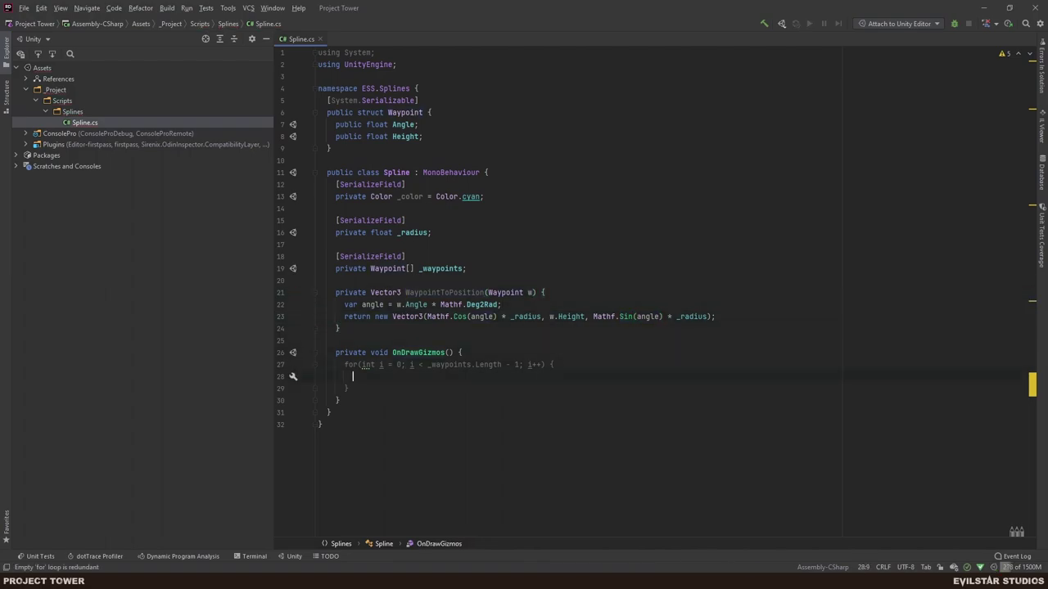
left_click(397, 364)
key("ctrl+Left")
key("ctrl+Left")
key("Return")
key("Up")
type("Gi")
key("Return")
type(".color = _color;")
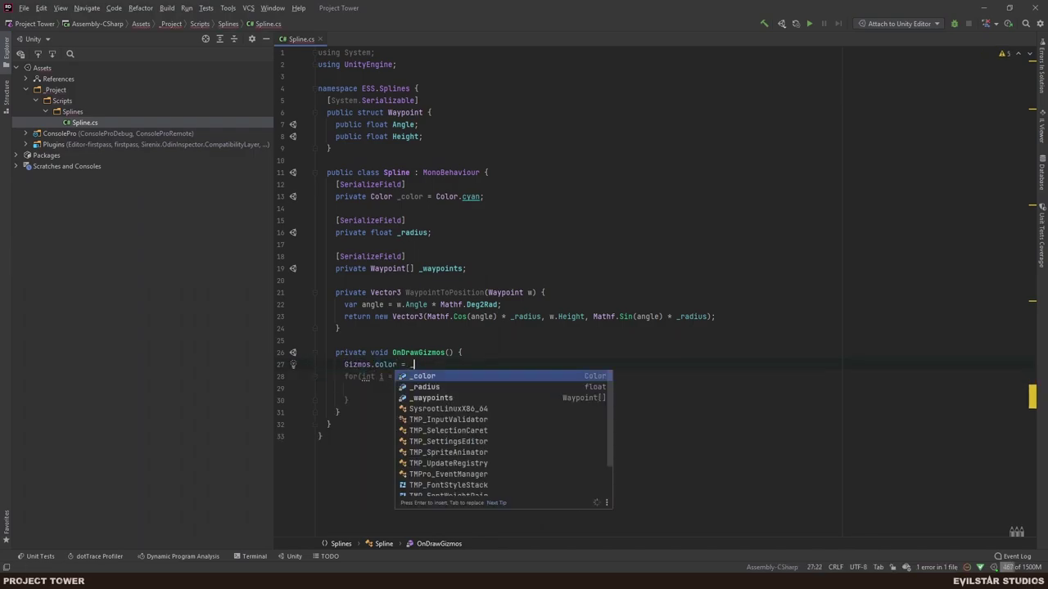
Add a Gizmos.DrawLine() call without arguments inside the for loop's body.
key("Down")
key("Down")
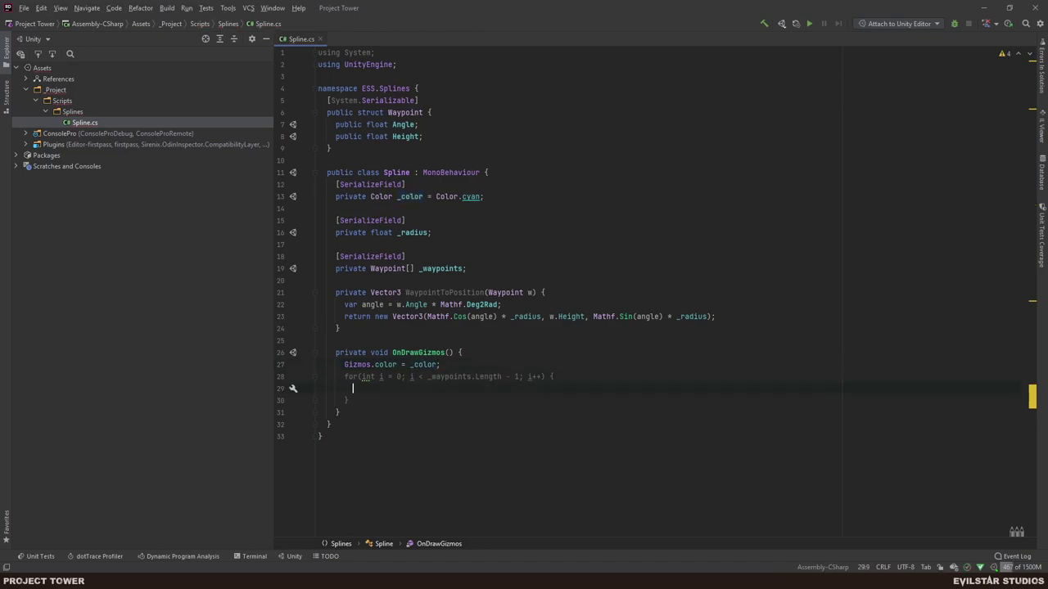
type("Gi")
key("Return")
type(".DrawL")
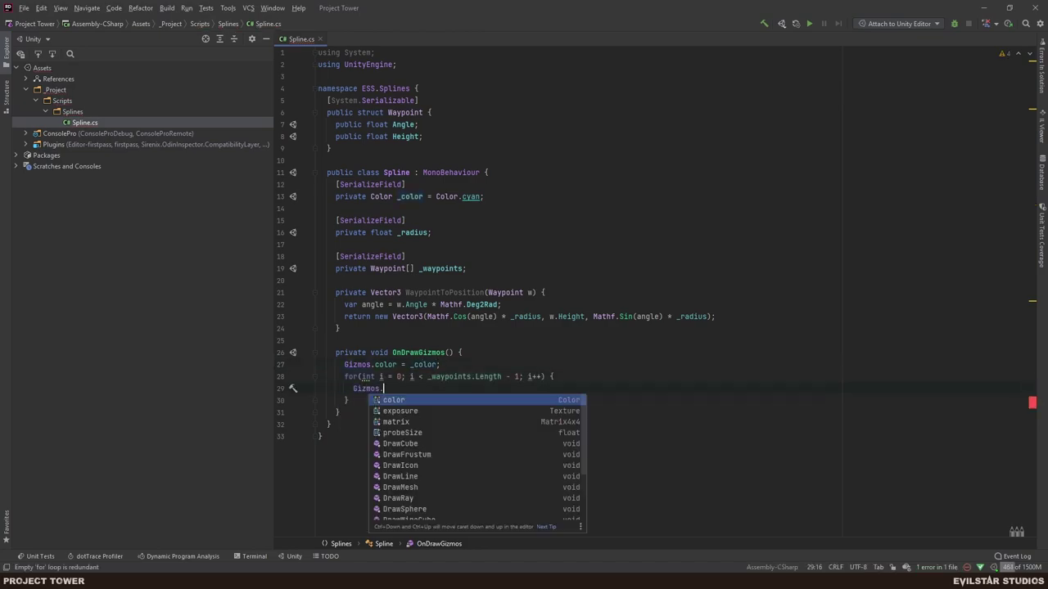
key("Return")
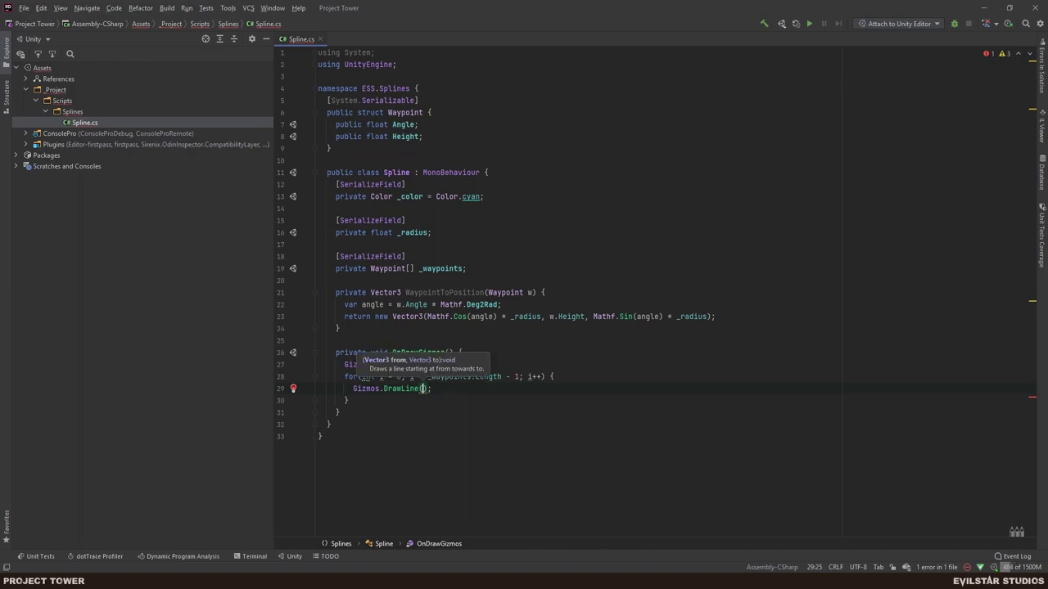
type("D:\\Dev\\Evilstar Studios\\Project Tower\\Assets\\_Project\\Scripts\\Splines\\Spline.cs")
key("ctrl+z")
key("Up")
key("Up")
key("Up")
key("Up")
key("Up")
key("Up")
key("Up")
key("Up")
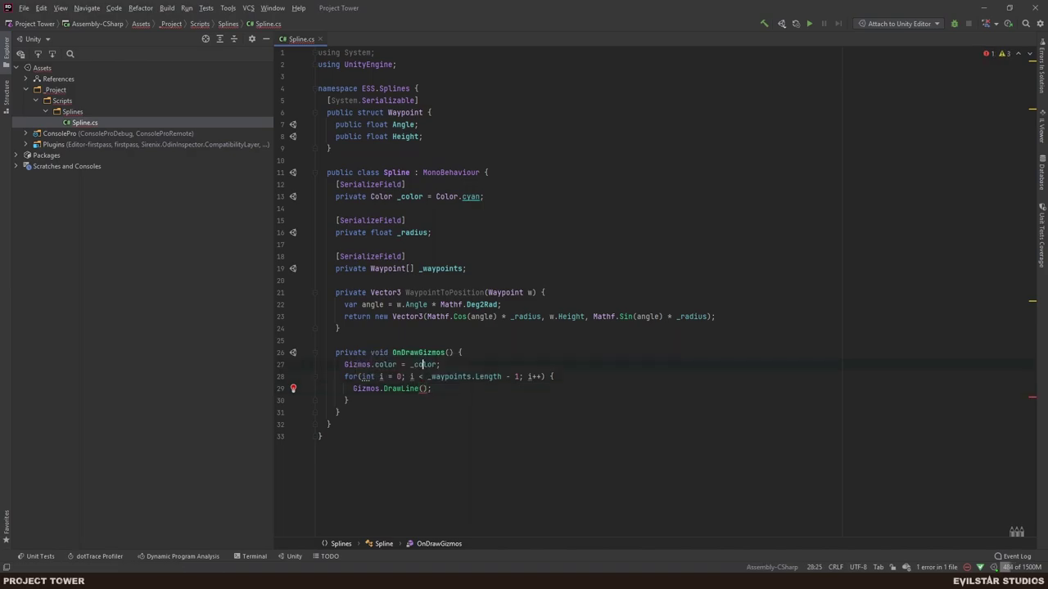
Pass WaypointToPosition(_waypoints[i]) as the first argument of Gizmos.DrawLine by copying the method name from its declaration.
key("ctrl+Left")
key("ctrl+shift+Right")
key("ctrl+c")
key("Down")
key("Down")
key("Down")
key("Down")
key("Down")
key("Down")
key("Down")
key("Down")
key("ctrl+v")
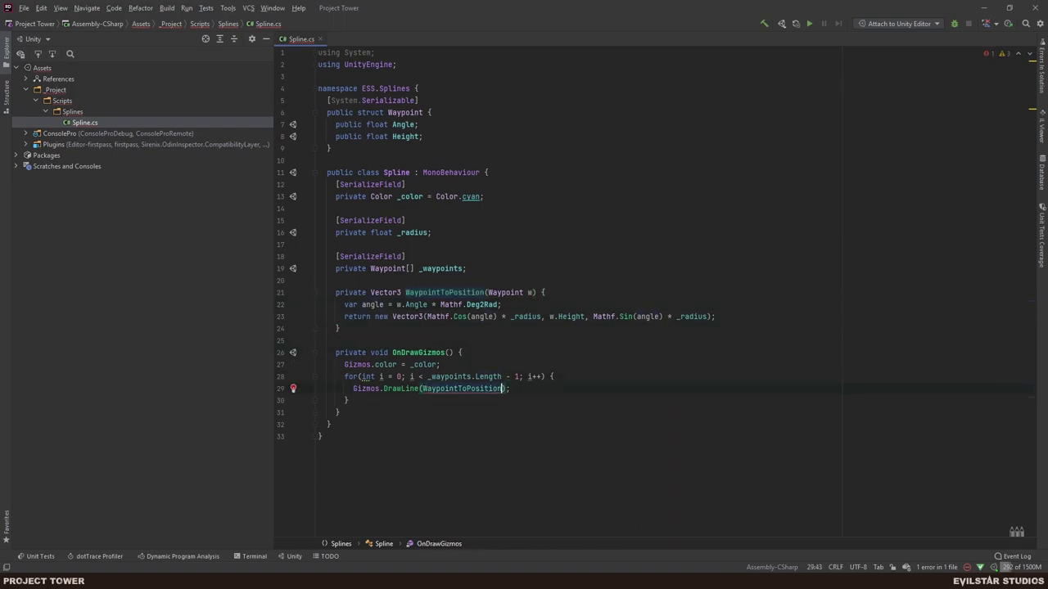
type("(")
type("_waypoints[i")
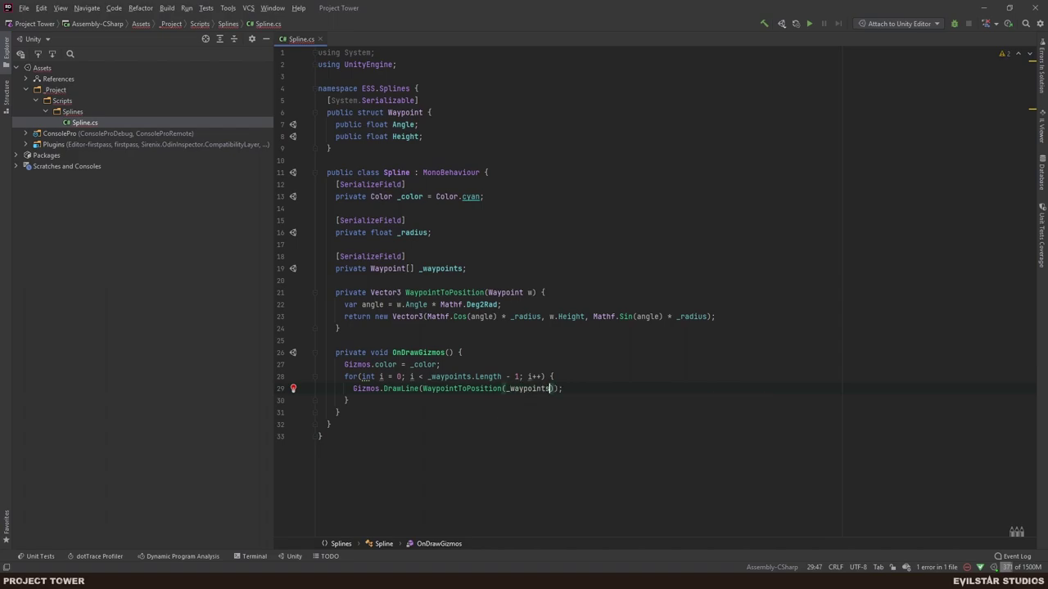
Duplicate the WaypointToPosition call as DrawLine's second argument, changing its index to i + 1.
key("Right")
key("Right")
key("ctrl+shift+Left")
key("ctrl+shift+Left")
key("ctrl+shift+Left")
key("ctrl+shift+Left")
key("ctrl+shift+Left")
key("ctrl+shift+Left")
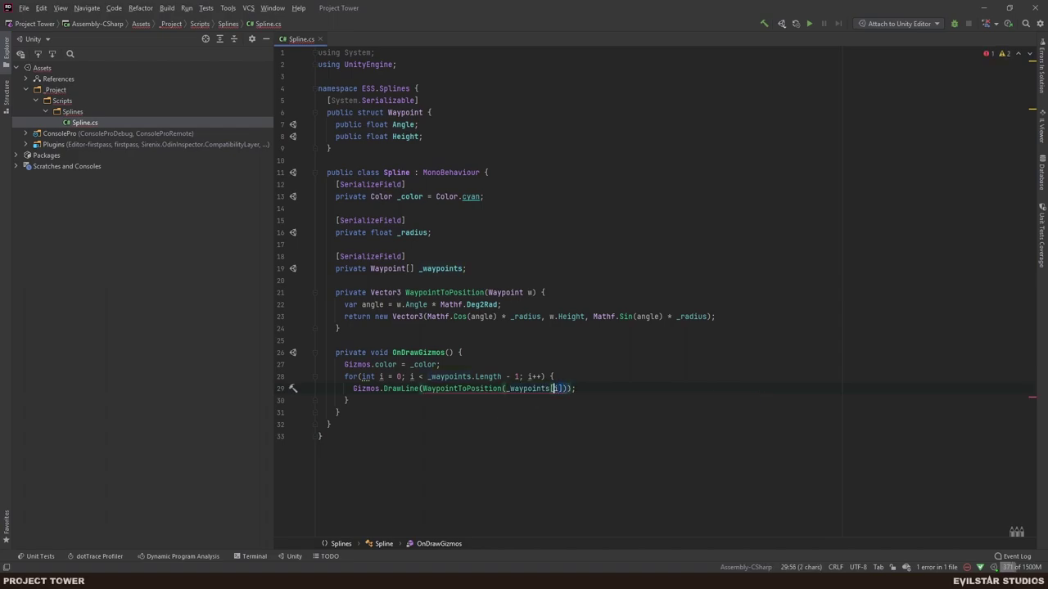
key("ctrl+c")
key("Right")
type(",")
key("ctrl+v")
key("Left")
type("+ 1")
key("End")
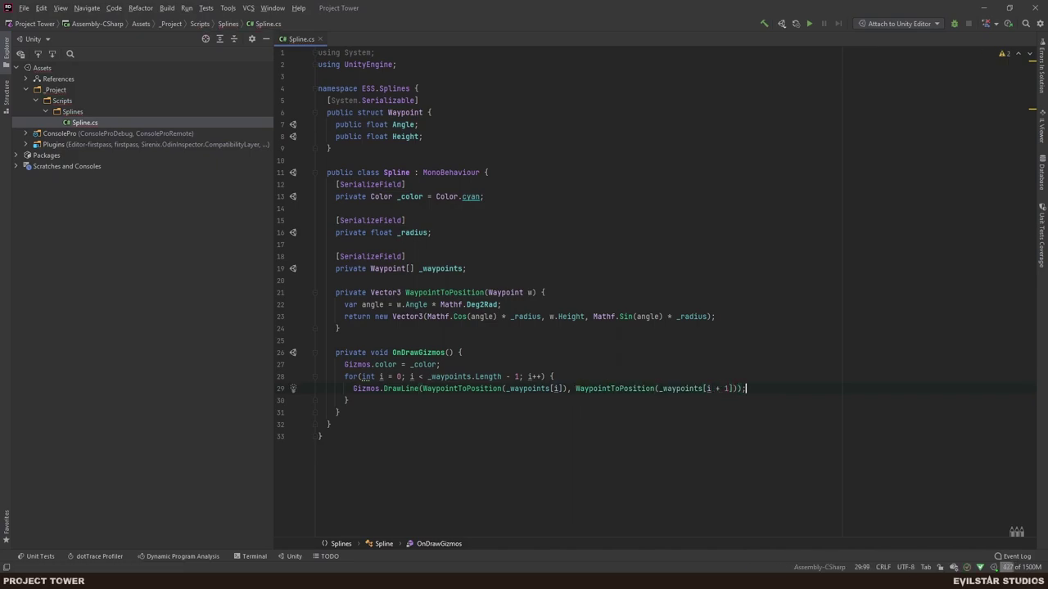
Switch to Unity and rename the SPline object in the scene to Spline.
key("alt+Tab")
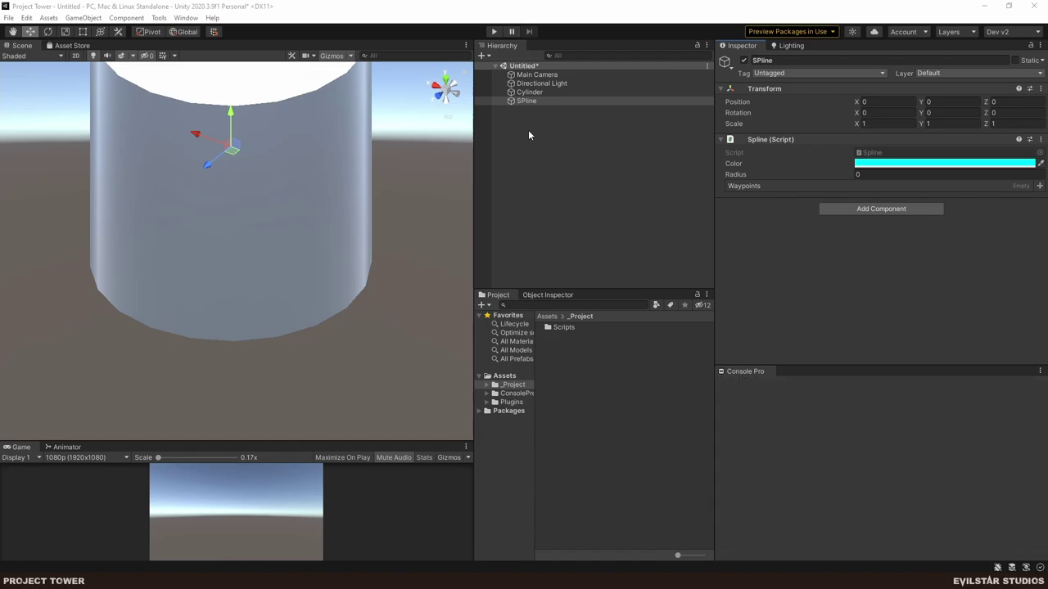
left_click(527, 100)
left_click(531, 101)
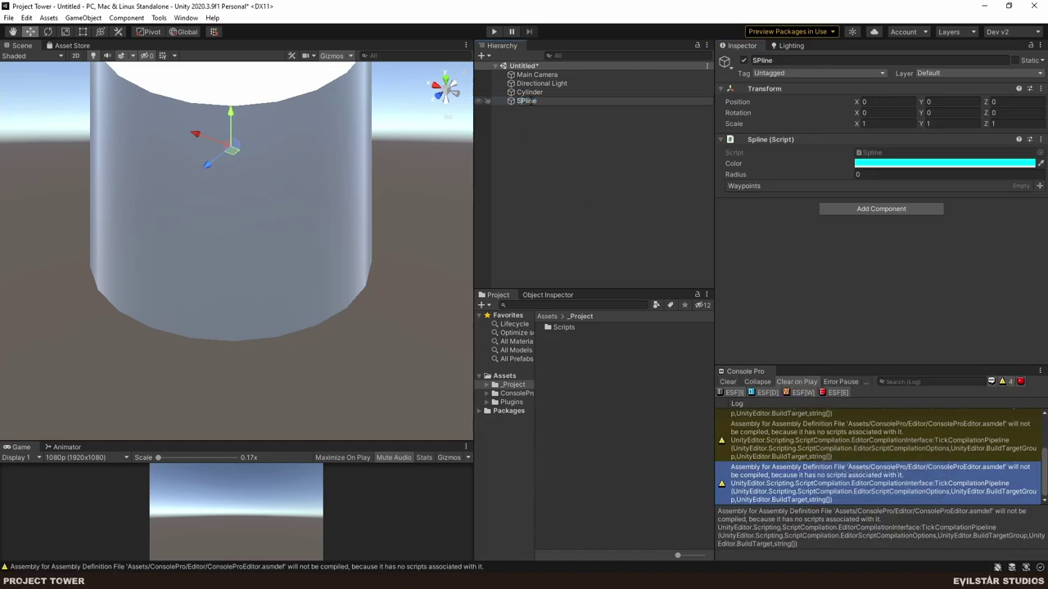
type("Spline")
key("Return")
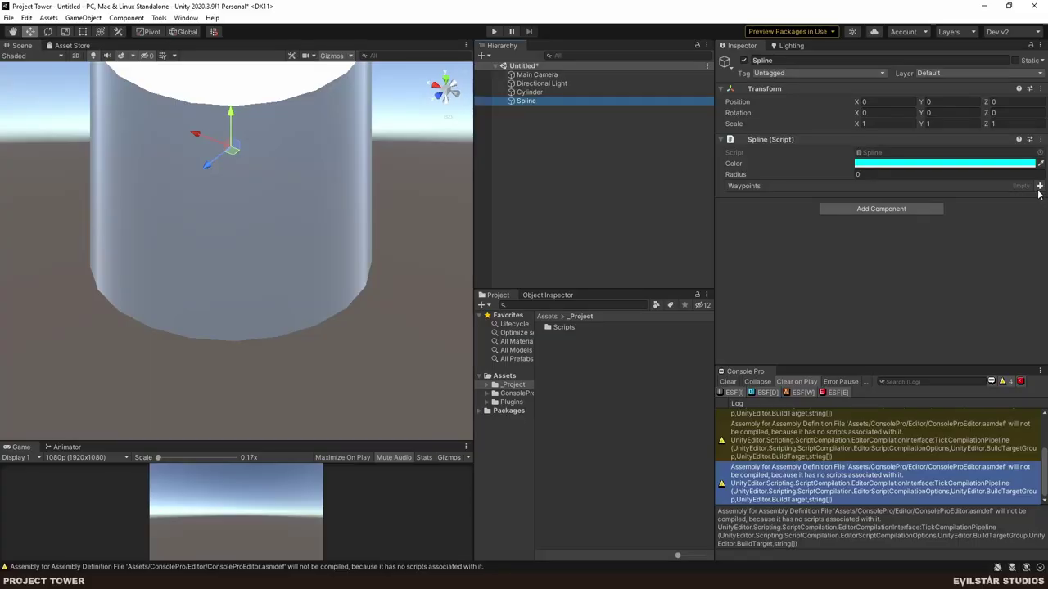
Add two waypoints to the Spline component and set its Radius to 10.
left_click(1040, 186)
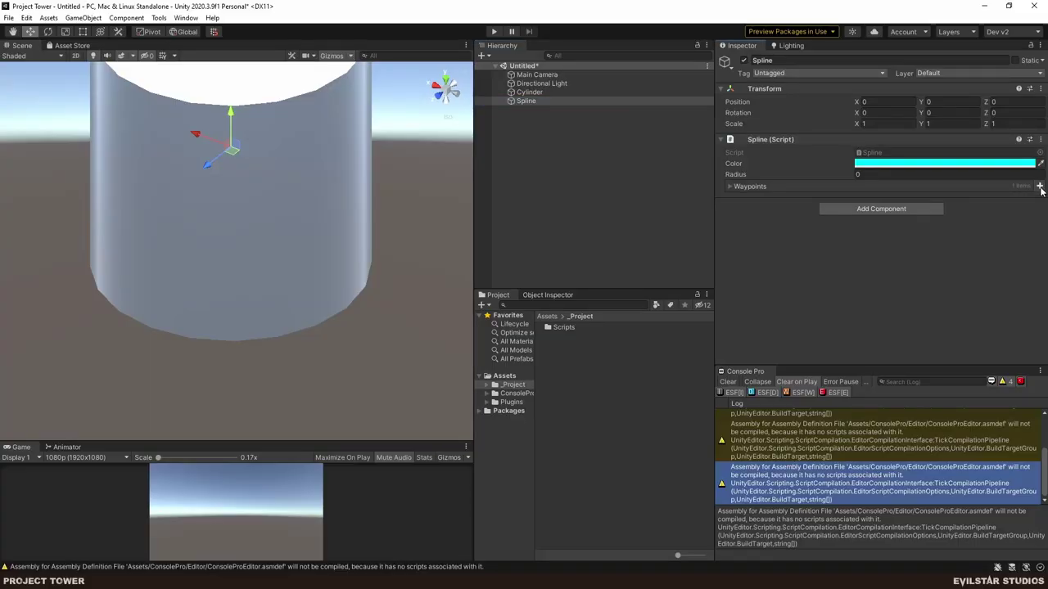
left_click(728, 186)
left_click(838, 174)
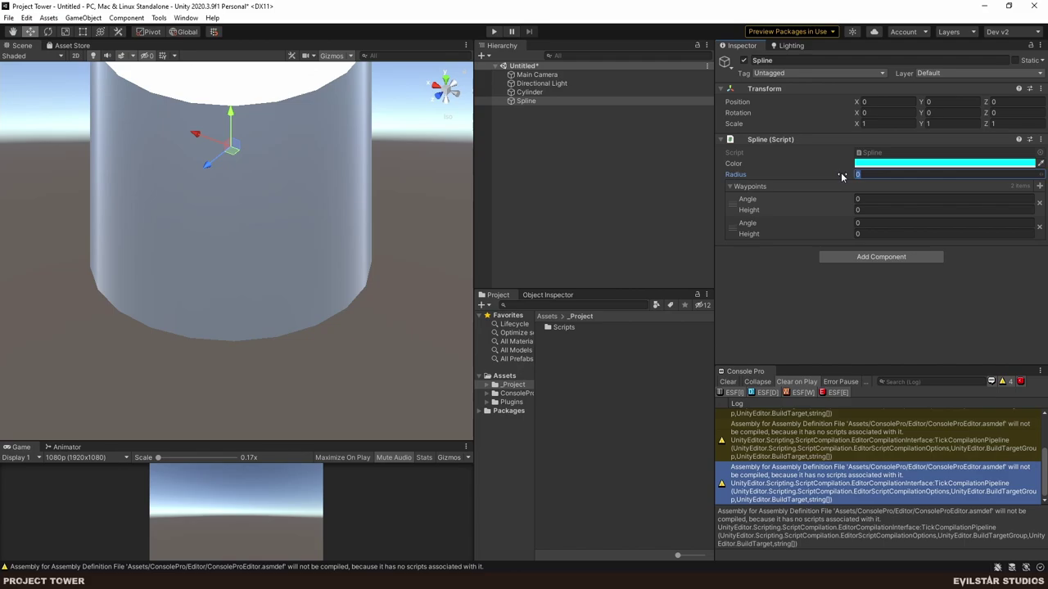
type("10")
key("Return")
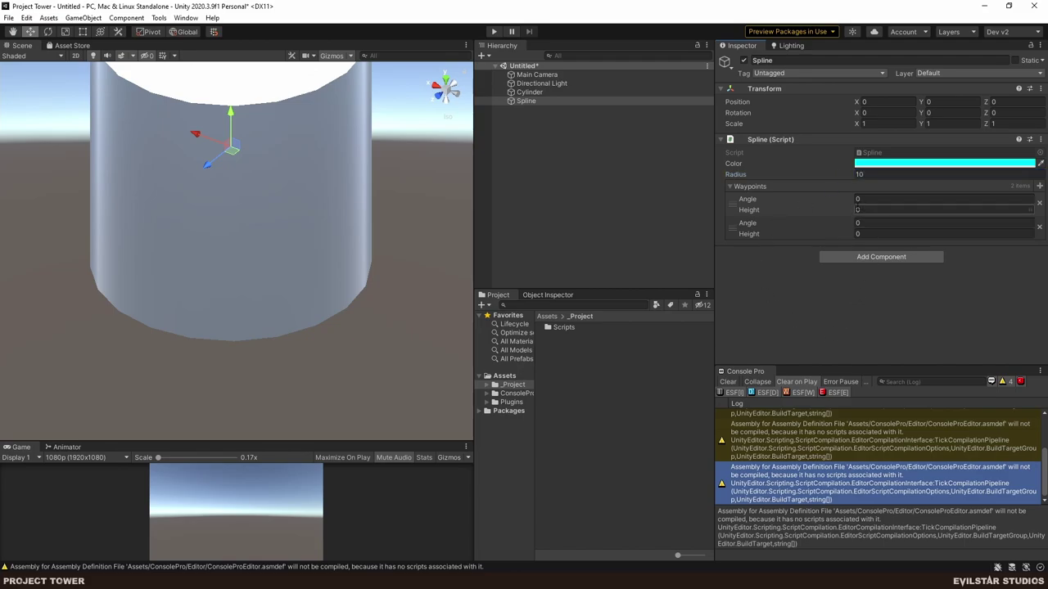
Set the second waypoint's Angle to 11.32, inspect the cylinder for the gizmo line, and raise the angle to 21.52.
left_click_drag(849, 223, 136, 314)
middle_click_drag(171, 303, 216, 276)
scroll(239, 264, "up", 12)
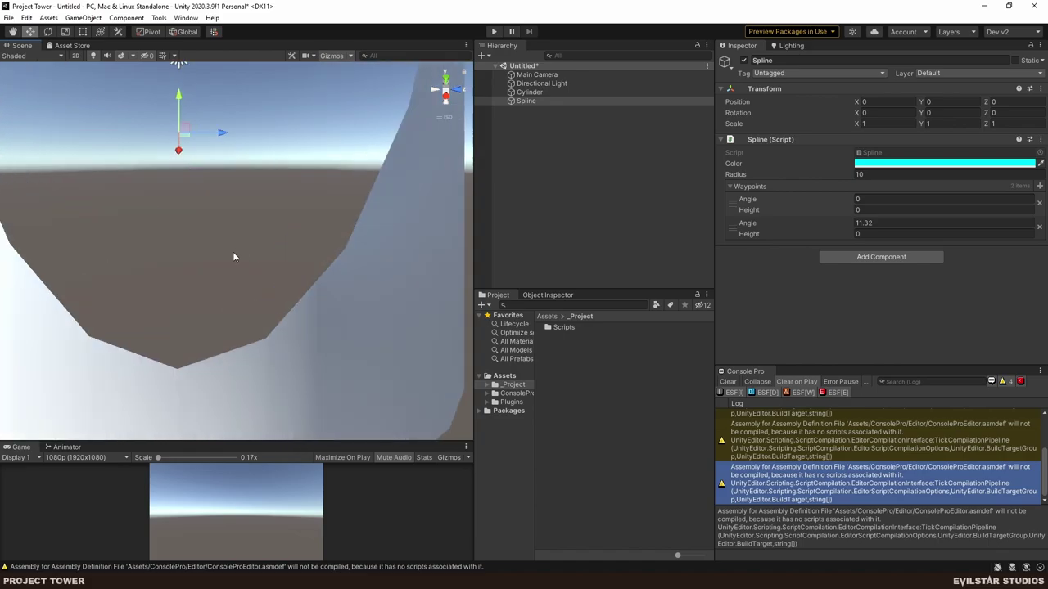
scroll(258, 270, "down", 3)
scroll(257, 270, "down", 2)
left_click_drag(335, 185, 304, 297, "alt")
middle_click_drag(299, 274, 313, 192)
scroll(280, 282, "down", 1)
left_click_drag(280, 282, 287, 266, "alt")
left_click_drag(849, 225, 272, 231)
left_click_drag(601, 300, 12, 360)
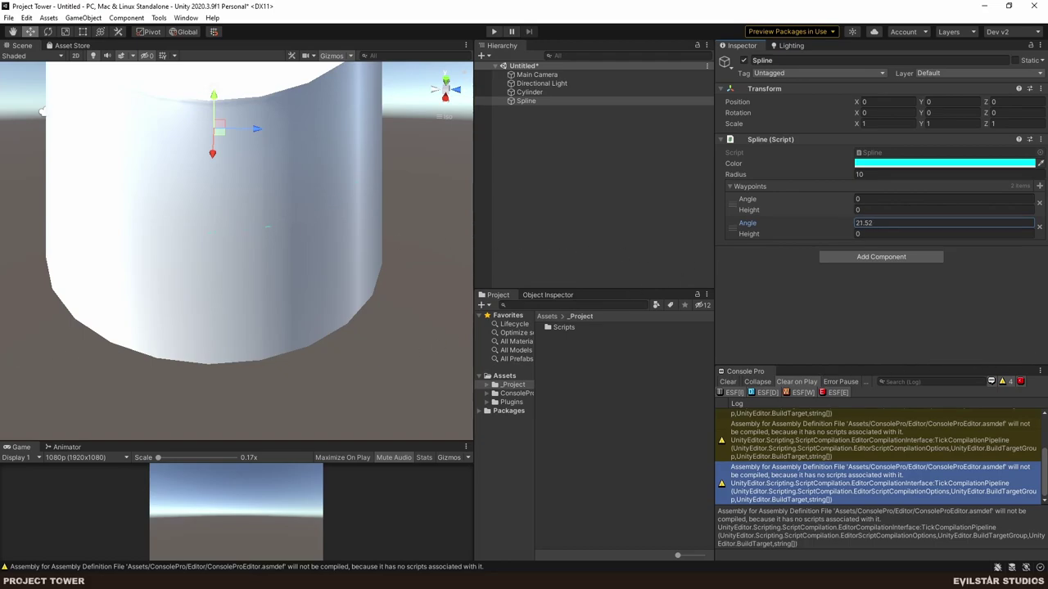
Set the Spline's Radius to 20 and view the scene from the top.
left_click(872, 175)
type("20")
scroll(188, 246, "down", 2)
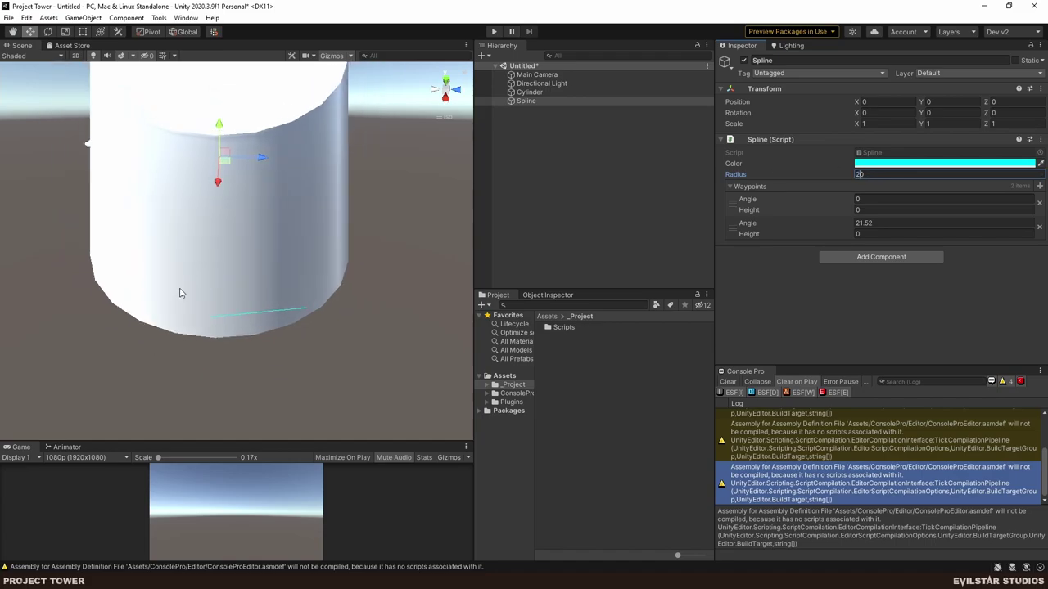
left_click(446, 80)
middle_click_drag(376, 258, 243, 271)
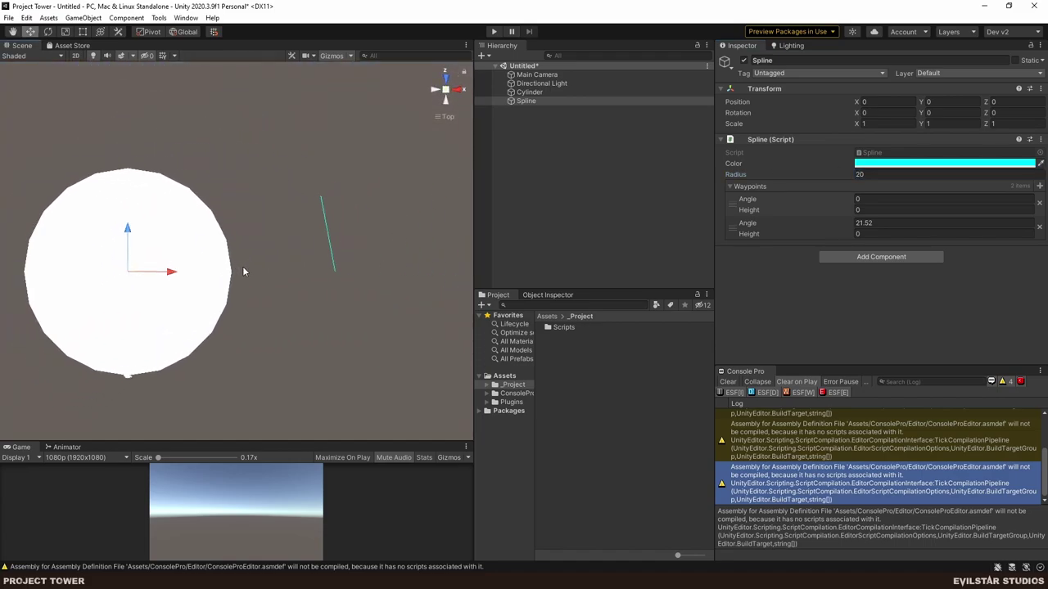
Set the second waypoint's Angle to 38.5 and add a third waypoint with an Angle of 76.4.
left_click(933, 223)
type("35.6")
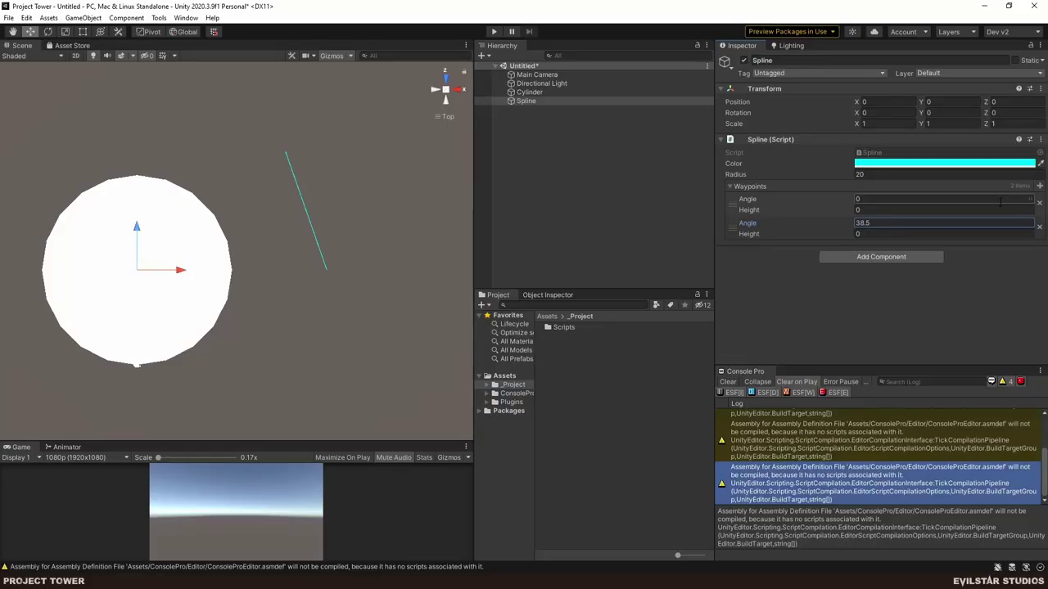
left_click(1039, 185)
left_click(852, 247)
type("66.")
type("4")
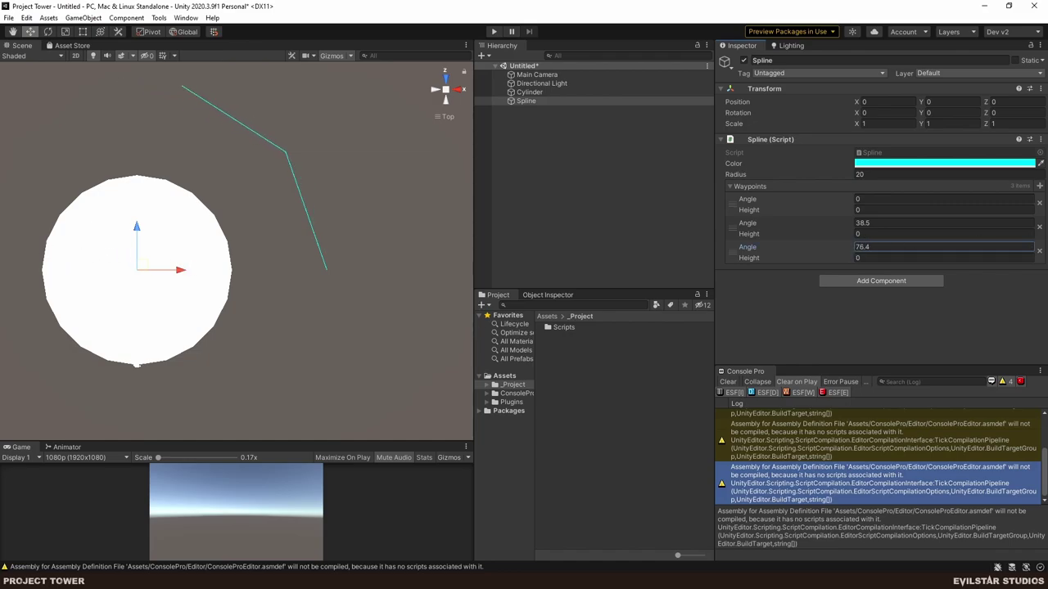
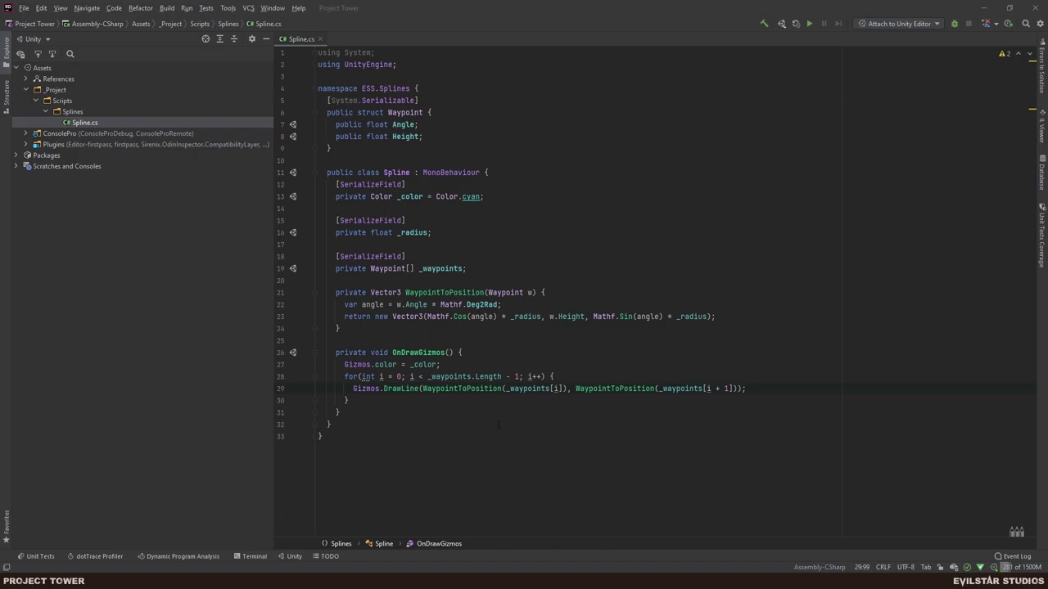
In Spline.cs in Rider, add the attribute [SuffixLabel("deg")] above the Waypoint struct's Angle field.
left_click_drag(361, 326, 334, 293)
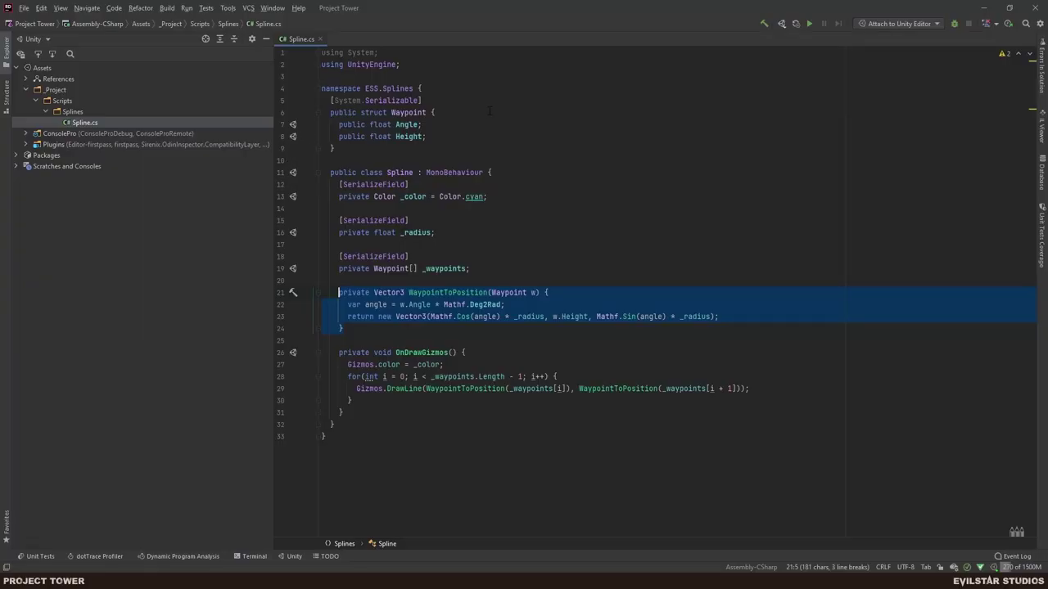
left_click(482, 111)
key("Return")
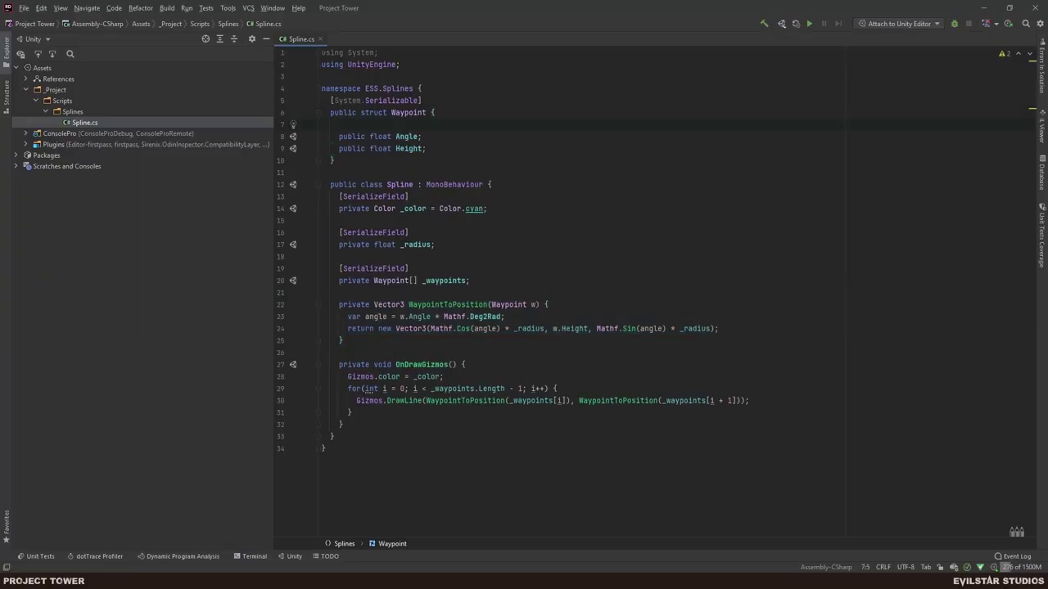
type("[Suf")
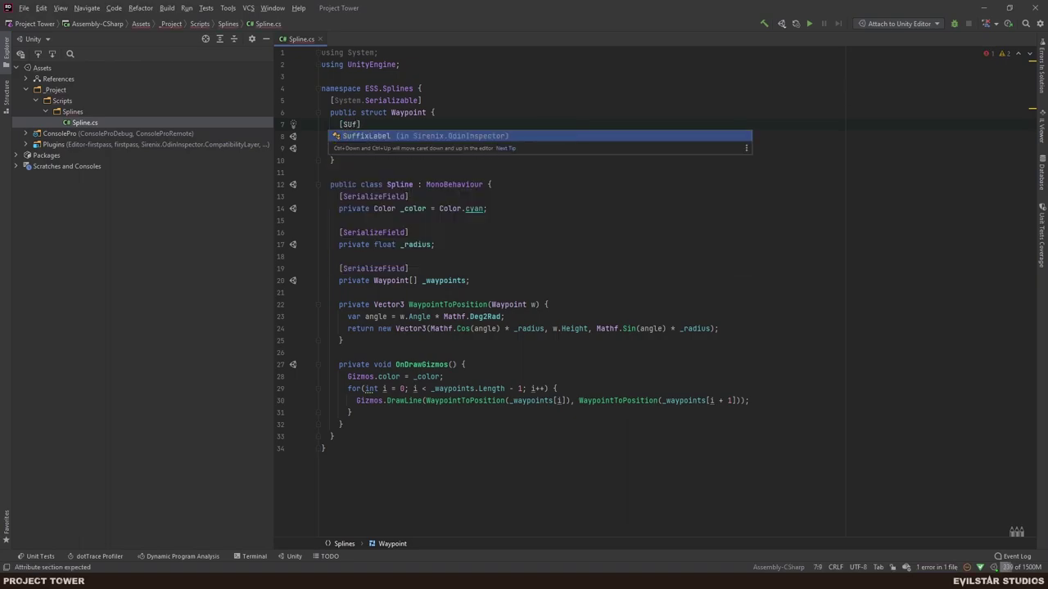
key("Return")
type("(\"deg\")]")
Add the attribute [SuffixLabel('m')] above the Waypoint struct's Height field.
left_click(421, 148)
key("Return")
type("[Su")
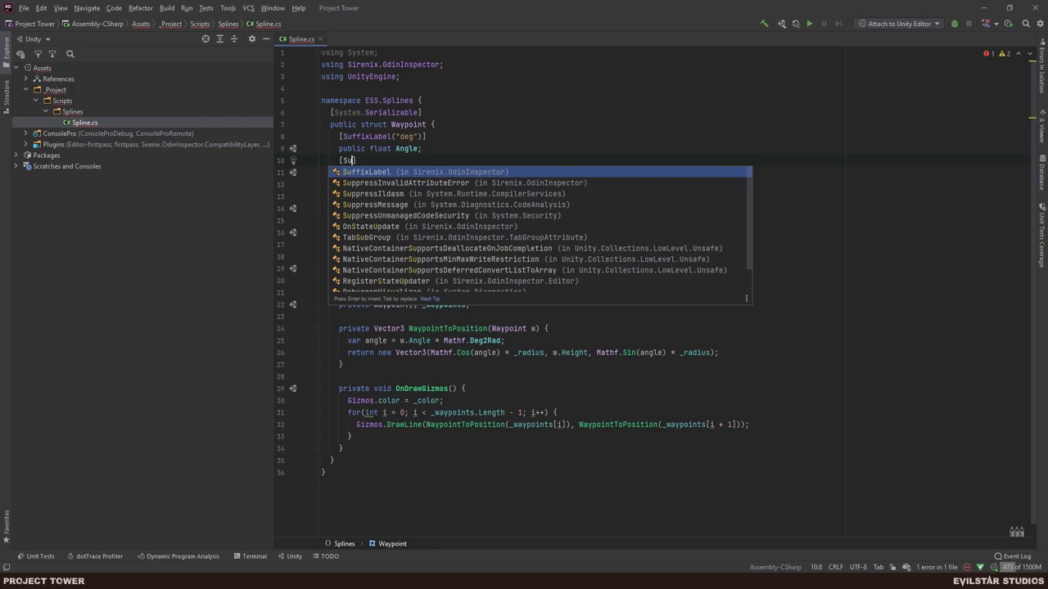
key("Return")
type("'")
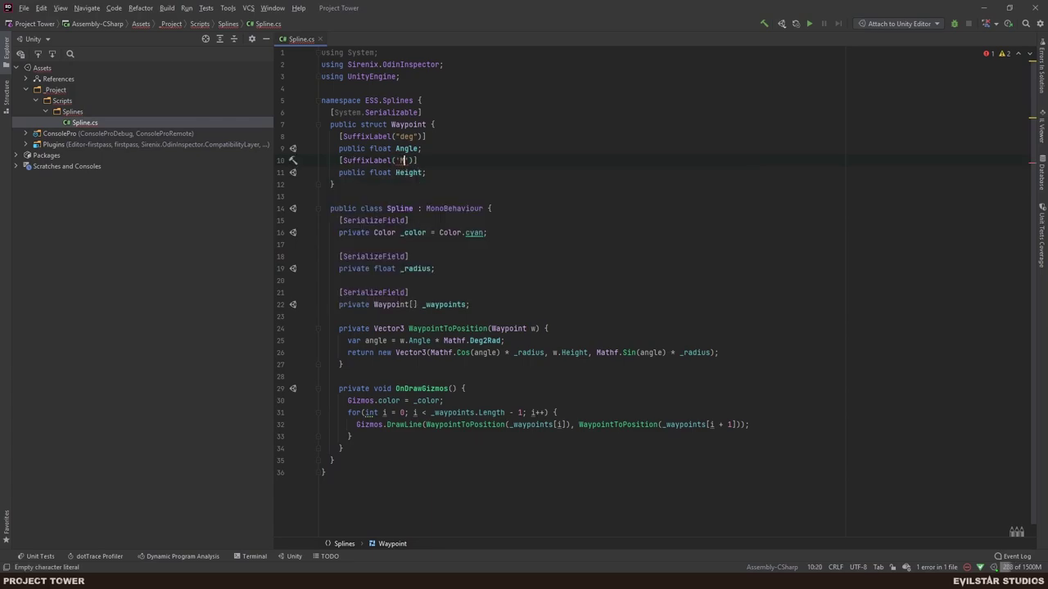
type("m")
Replace the single quotes around m with double quotes and check the waypoint fields in Unity.
key("End")
key("Left")
key("Left")
key("Left")
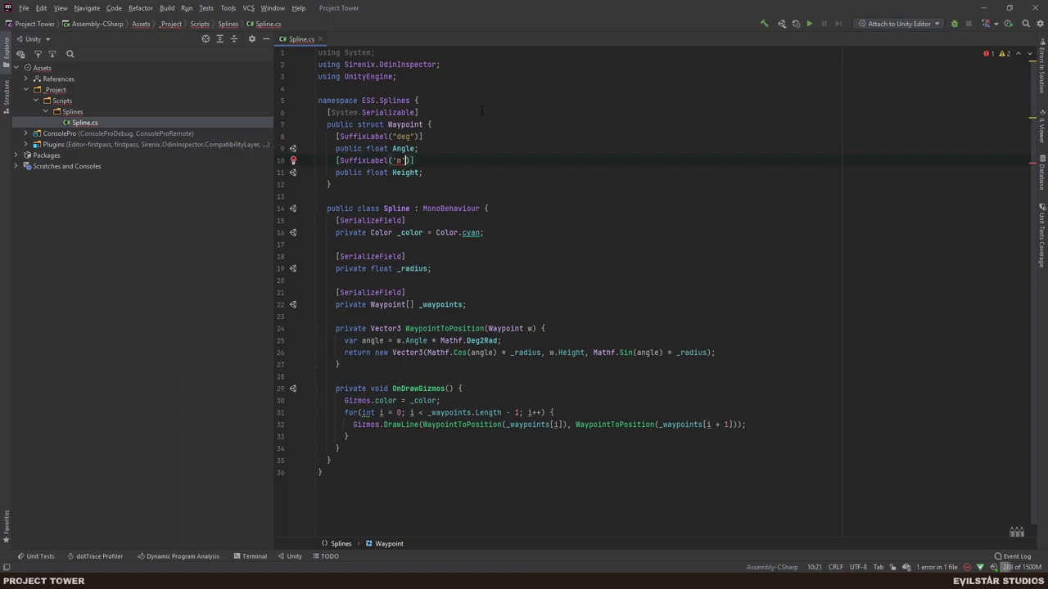
key("Delete")
key("Left")
key("BackSpace")
type("\"")
key("Right")
key("Right")
key("Right")
key("Right")
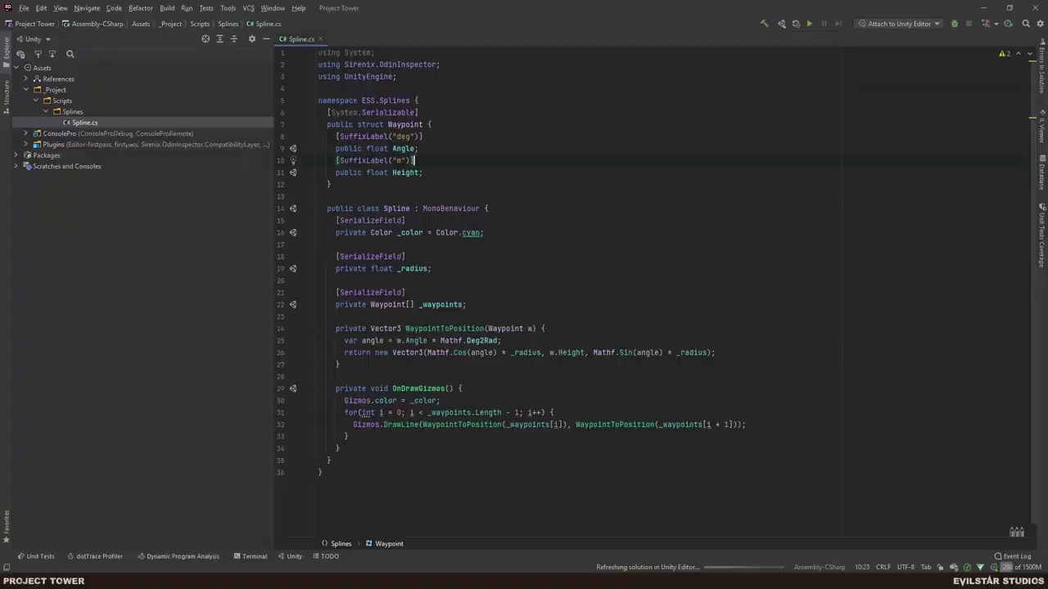
key("alt+Tab")
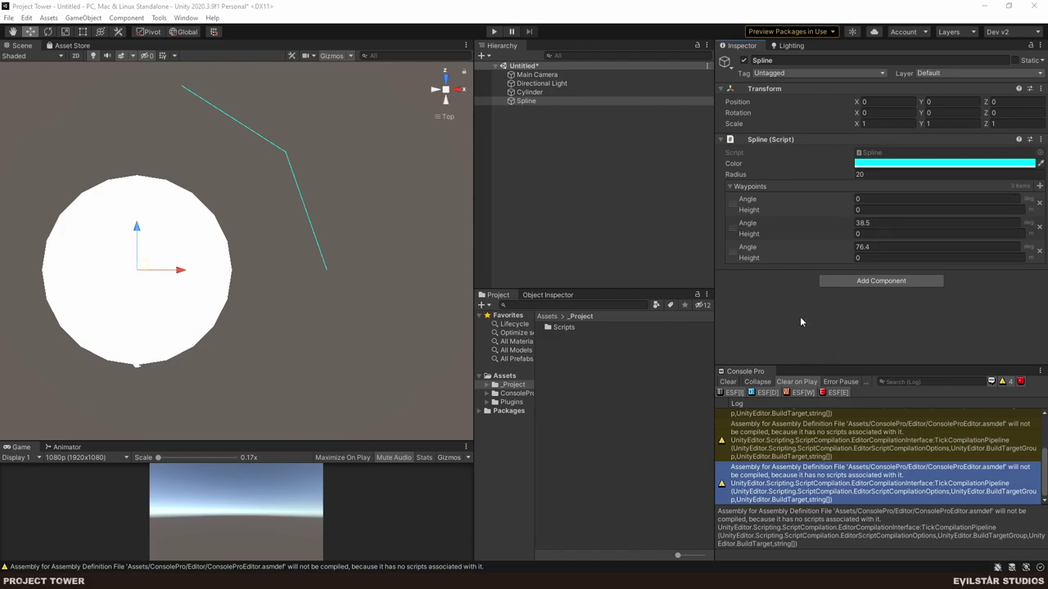
Return to Rider and delete the unused using System directive at the start of Spline.cs.
key("alt+Tab")
left_click(444, 172)
left_click(383, 57)
key("Right")
key("Up")
key("Down")
key("shift+Up")
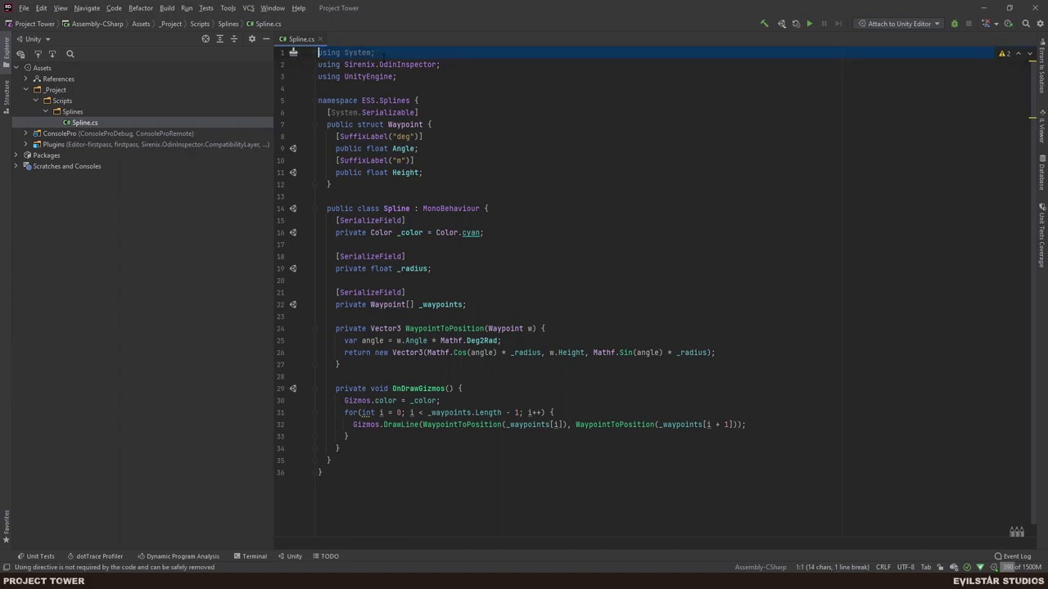
key("Delete")
Duplicate the whole WaypointToPosition method between the original and OnDrawGizmos.
left_click(393, 436)
key("Up")
key("Up")
key("Up")
key("Up")
key("Up")
key("Up")
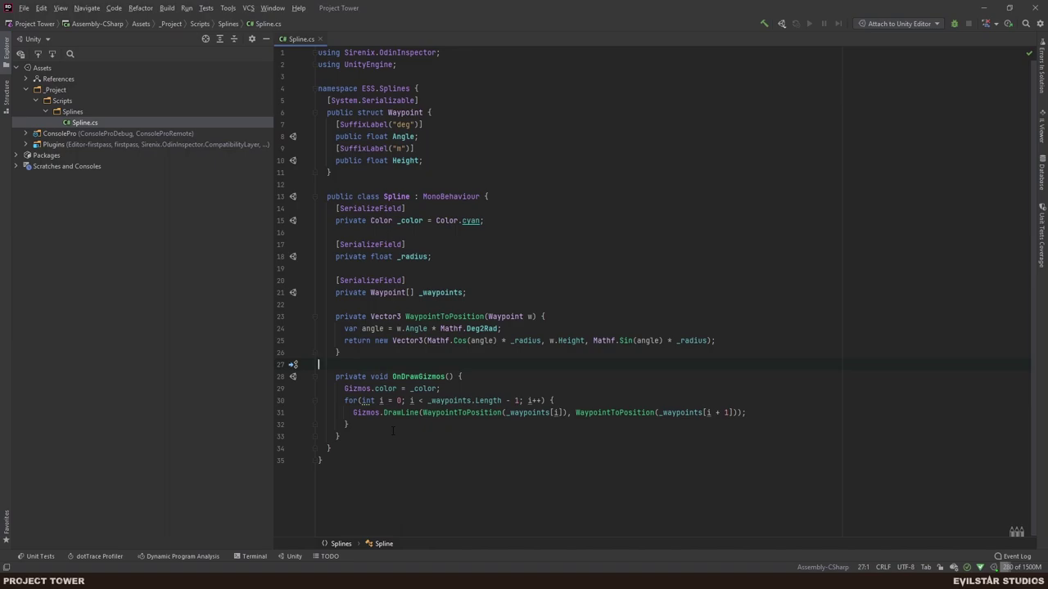
left_click_drag(351, 351, 337, 321)
key("ctrl+c")
key("Right")
key("Return")
key("Return")
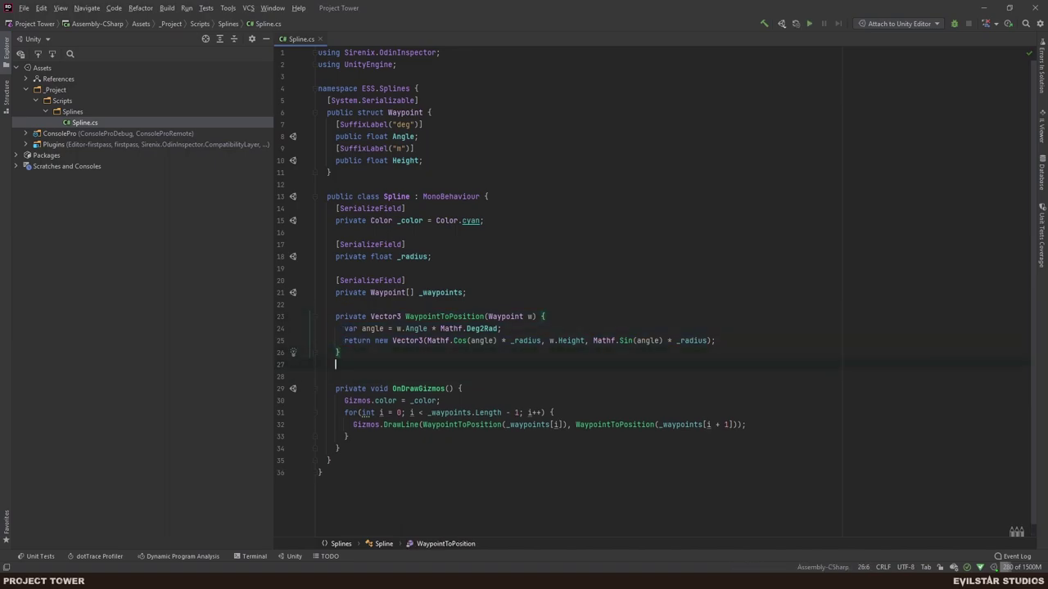
key("ctrl+v")
Replace the Waypoint w parameter of the second WaypointToPosition method with float angle.
key("Up")
key("Up")
key("Up")
key("ctrl+Right")
key("ctrl+Right")
key("ctrl+Right")
key("ctrl+Right")
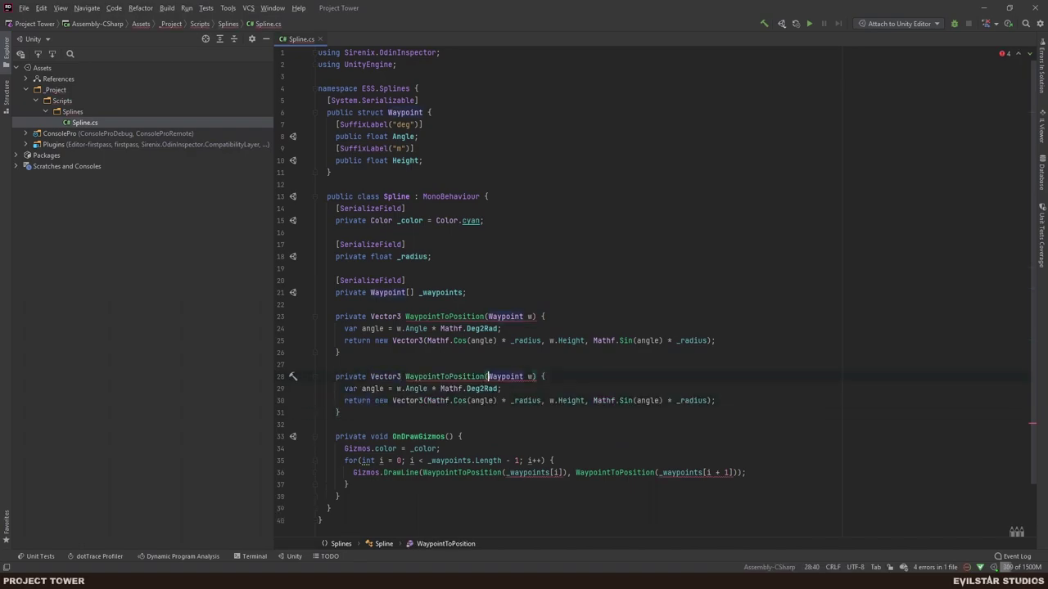
left_click_drag(488, 376, 533, 377)
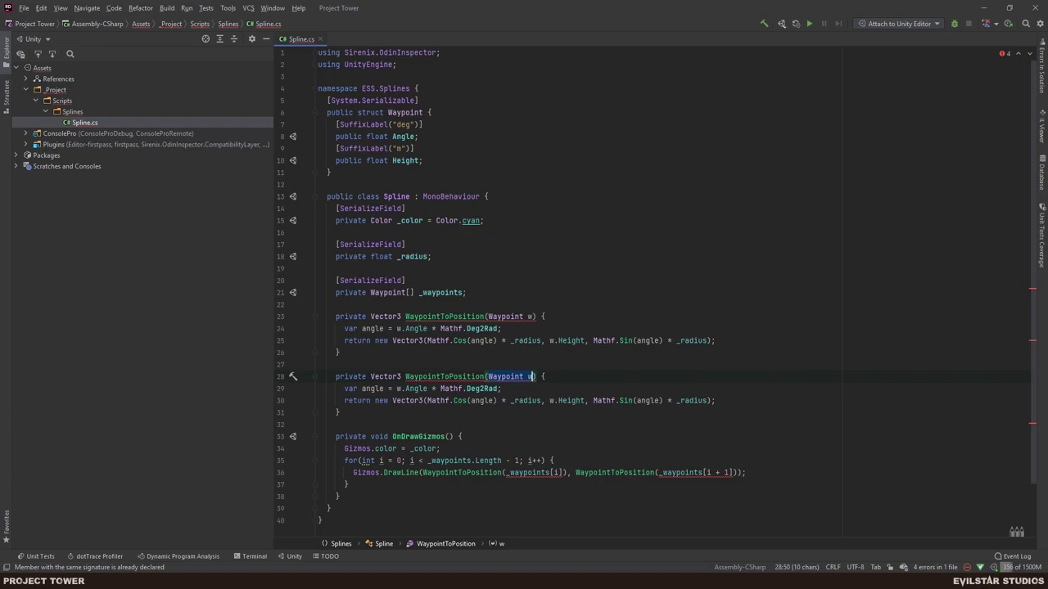
key("BackSpace")
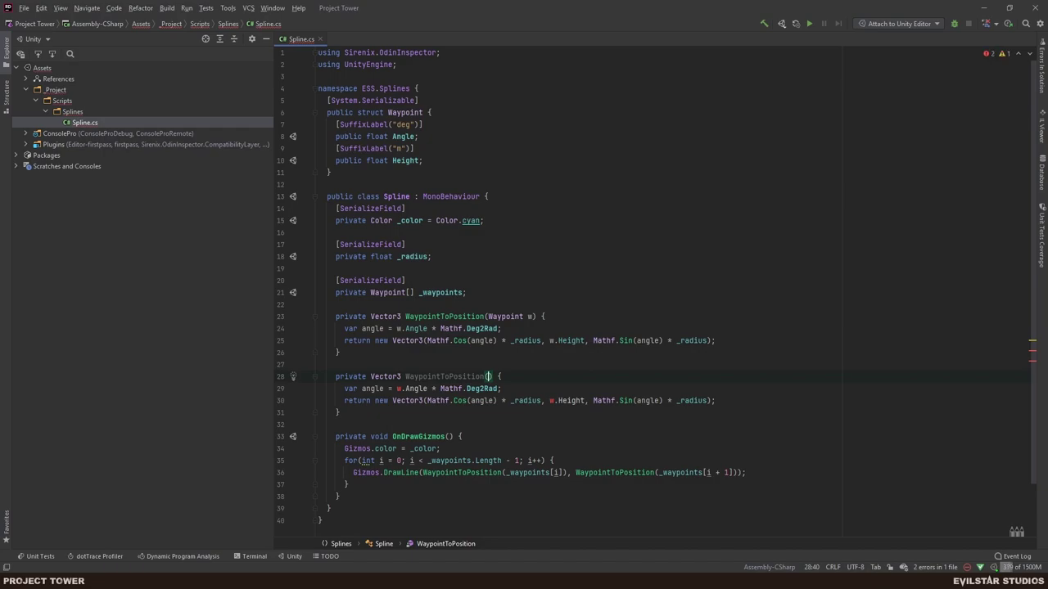
type("float f")
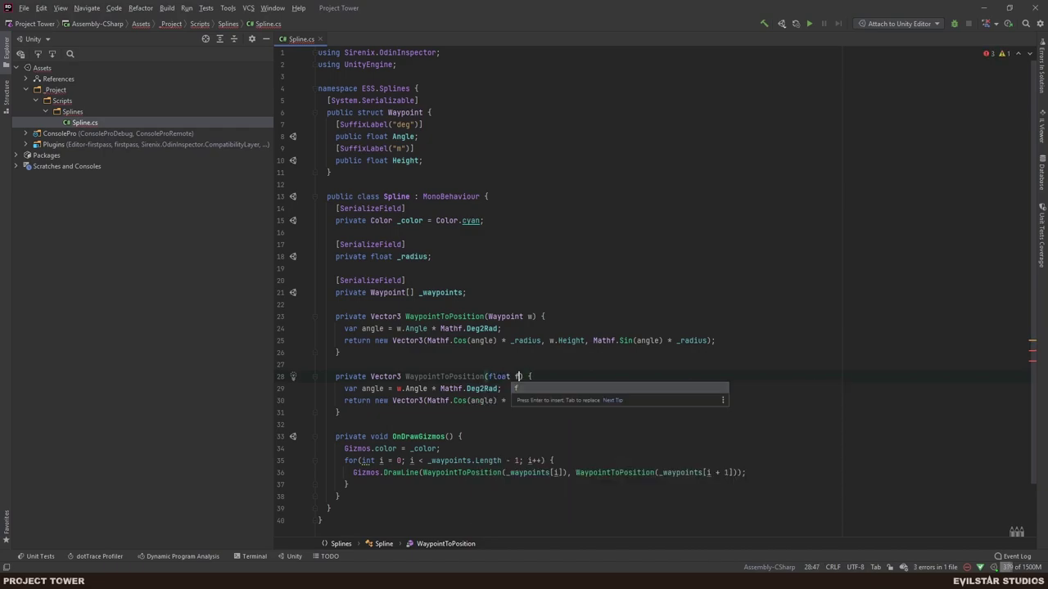
key("BackSpace")
type("anle,")
key("Left")
key("Left")
key("Left")
key("Left")
type("g")
Add float height as the second parameter of the duplicated WaypointToPosition method.
key("Right")
key("Right")
key("Right")
key("Right")
type("float ")
type("height")
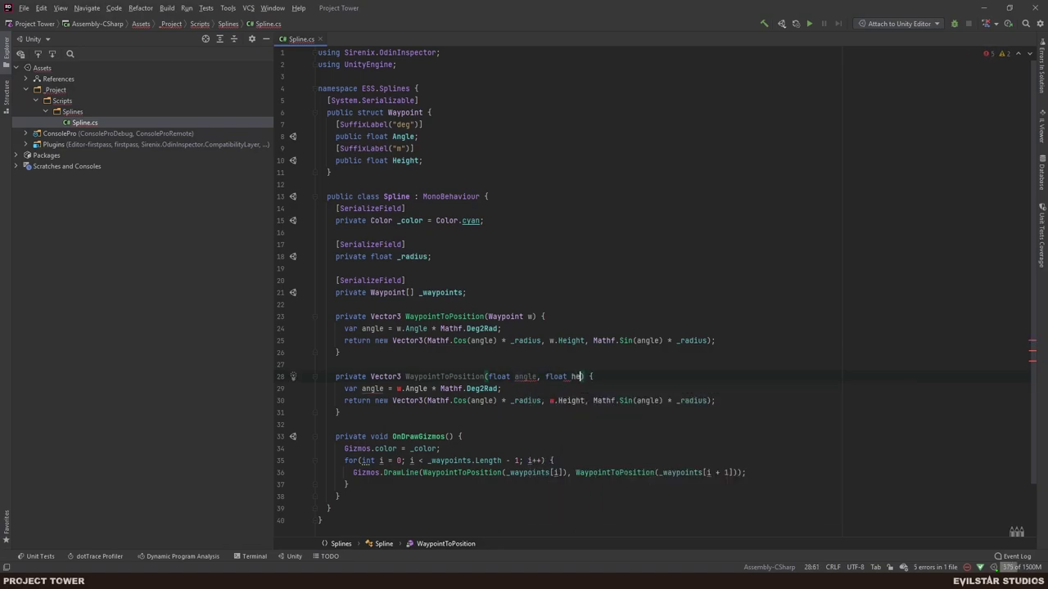
Change the first line of the duplicated method's body to angle = angle * Mathf.Deg2Rad, without var and w.Angle.
key("Down")
key("ctrl+Left")
key("ctrl+Left")
key("ctrl+Left")
key("ctrl+Left")
key("ctrl+Left")
key("ctrl+Left")
key("ctrl+Left")
key("ctrl+shift+Left")
key("BackSpace")
key("ctrl+Right")
key("ctrl+Right")
key("shift+Right")
key("shift+Right")
key("shift+Right")
type("a")
Replace w.Height with height in the return statement of the angle-and-height WaypointToPosition method.
key("Down")
key("ctrl+Right")
key("ctrl+Right")
key("ctrl+Right")
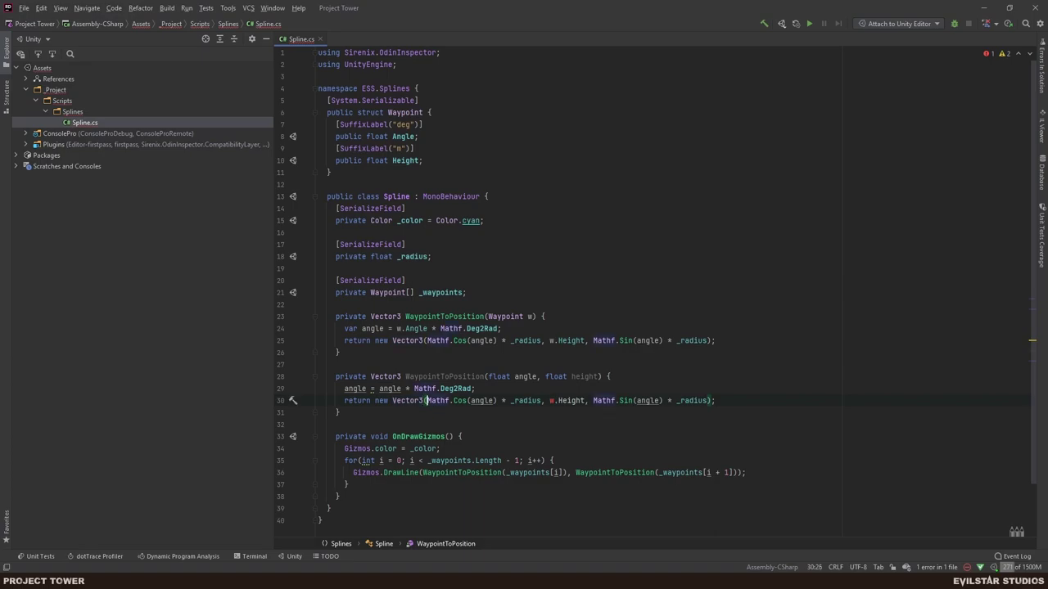
key("ctrl+Right")
key("ctrl+Right")
key("ctrl+Right")
key("ctrl+Right")
key("ctrl+Right")
key("Right")
key("Right")
key("shift+Right")
key("shift+Right")
key("shift+Right")
type("h")
key("Escape")
key("Down")
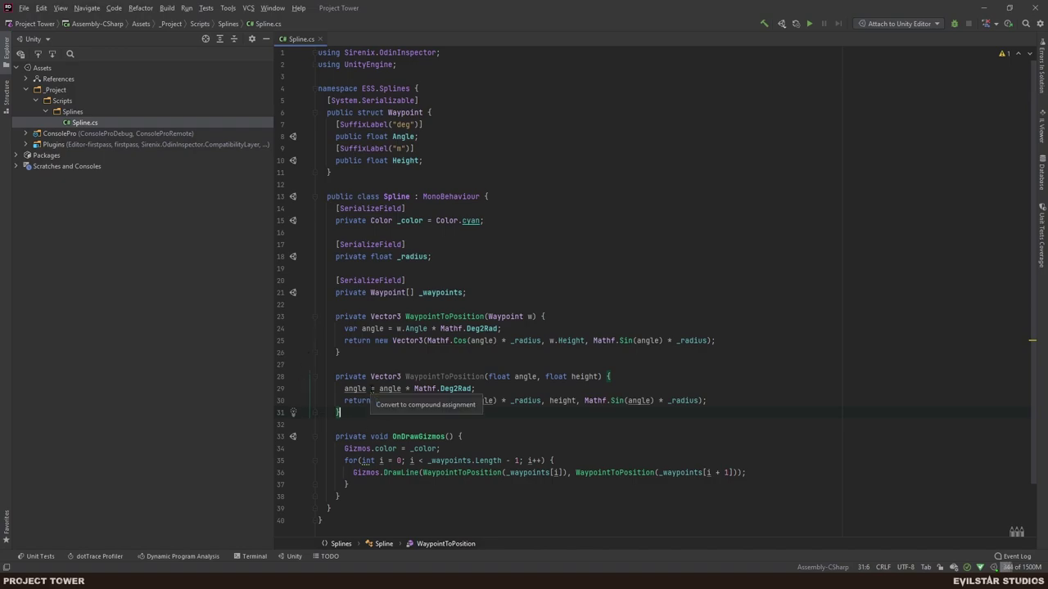
Convert the angle conversion in the second WaypointToPosition method to the compound assignment angle *= Mathf.Deg2Rad.
left_click(370, 389)
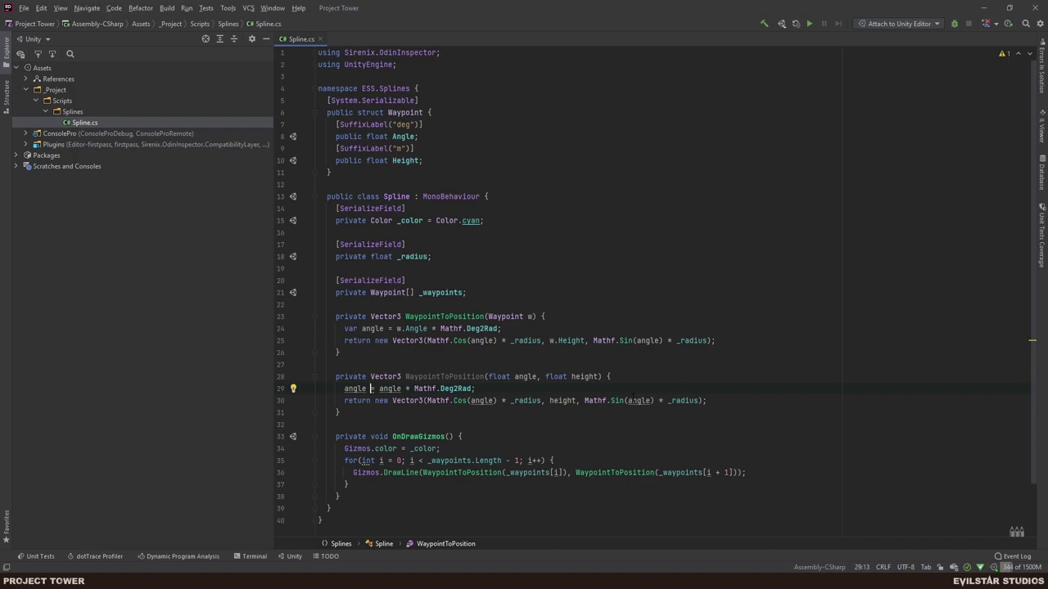
key("alt+Return")
key("Return")
key("Up")
key("End")
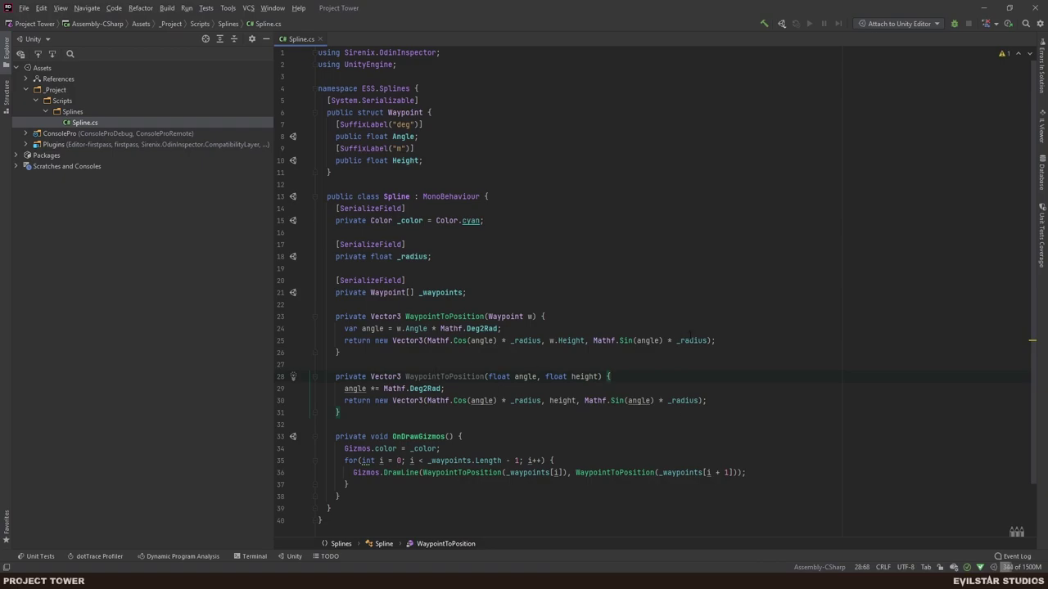
Replace the body of the Waypoint overload with return WaypointToPosition(w.Angle, w.Height); and save the script.
left_click_drag(718, 340, 344, 328)
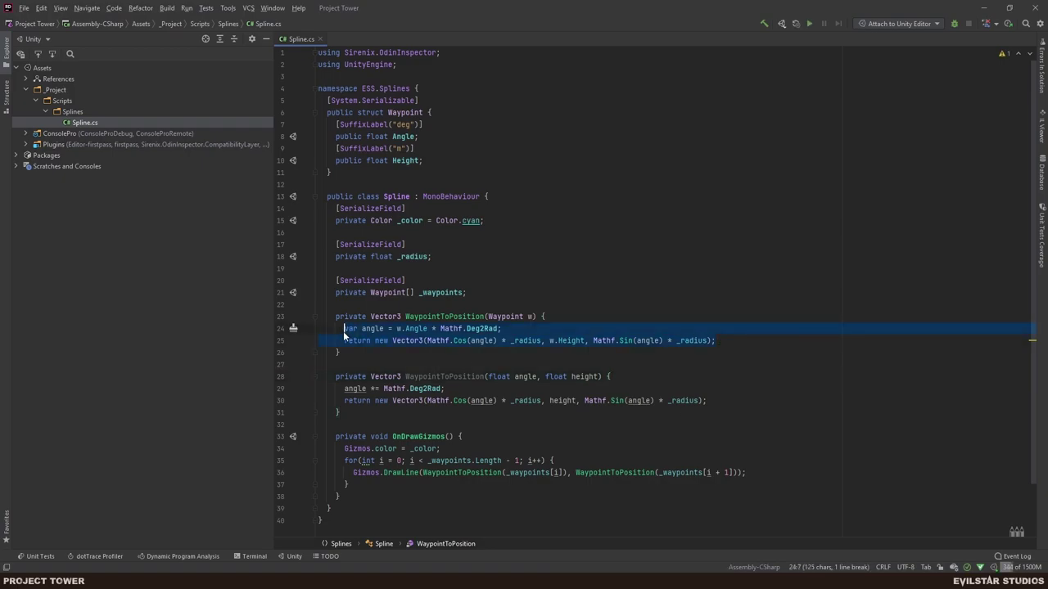
type("return w")
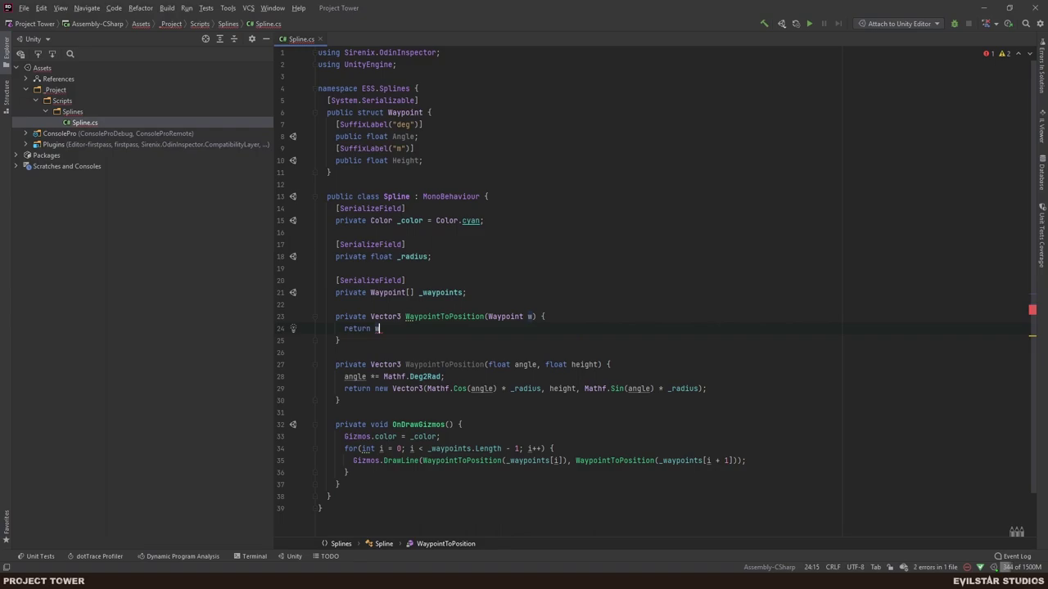
type("aypoint")
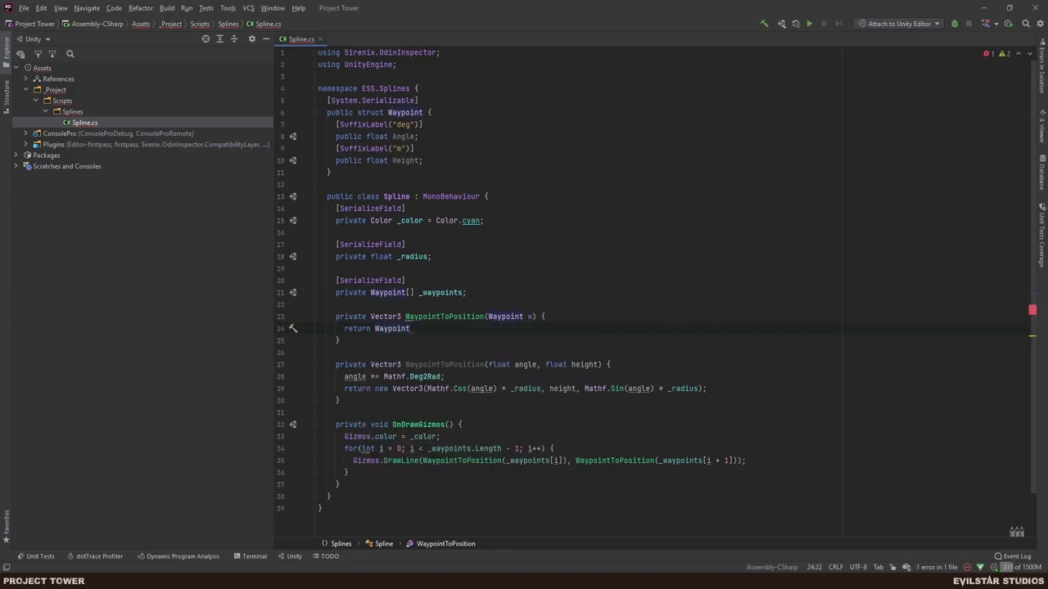
key("Return")
type("w.Angle, w.")
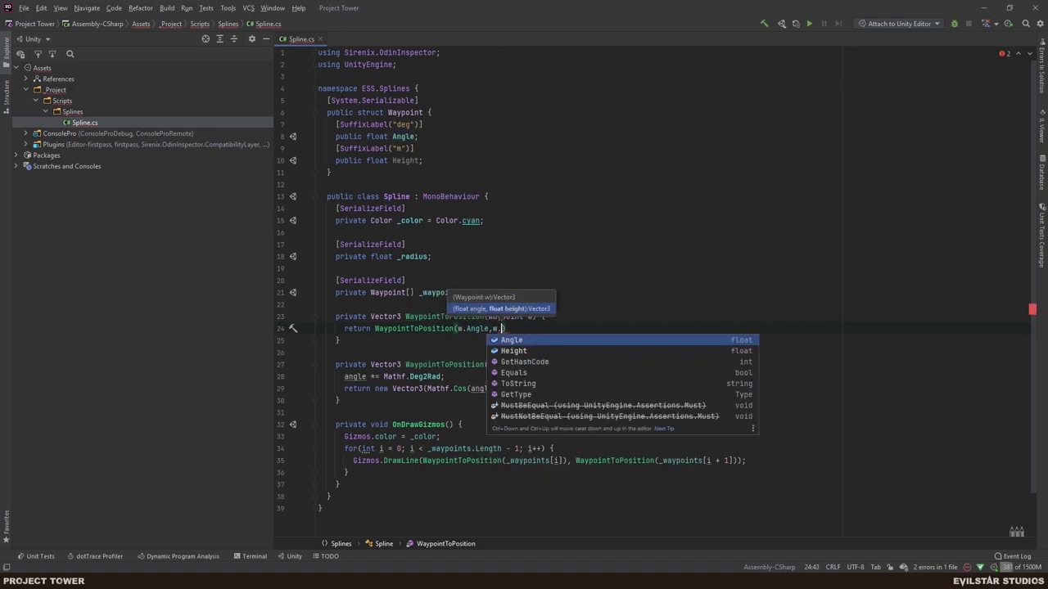
type("Height")
key("ctrl+Left")
key("ctrl+Left")
key("ctrl+Left")
key("Right")
key("Right")
key("Right")
key("End")
type(";")
key("ctrl+s")
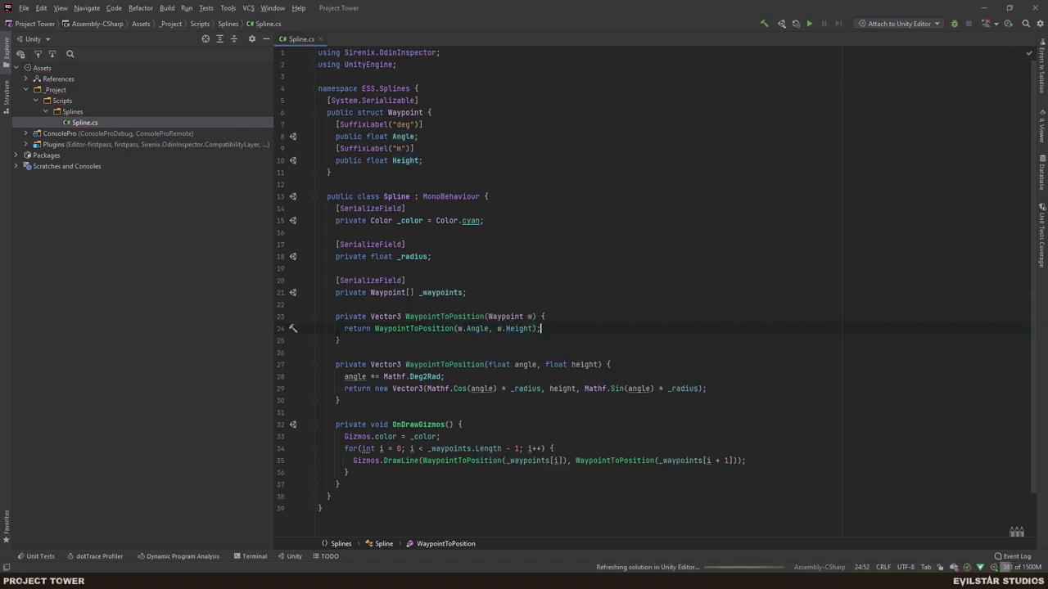
Add blank lines below the Gizmos.DrawLine call in OnDrawGizmos and comment out that call.
left_click(609, 318)
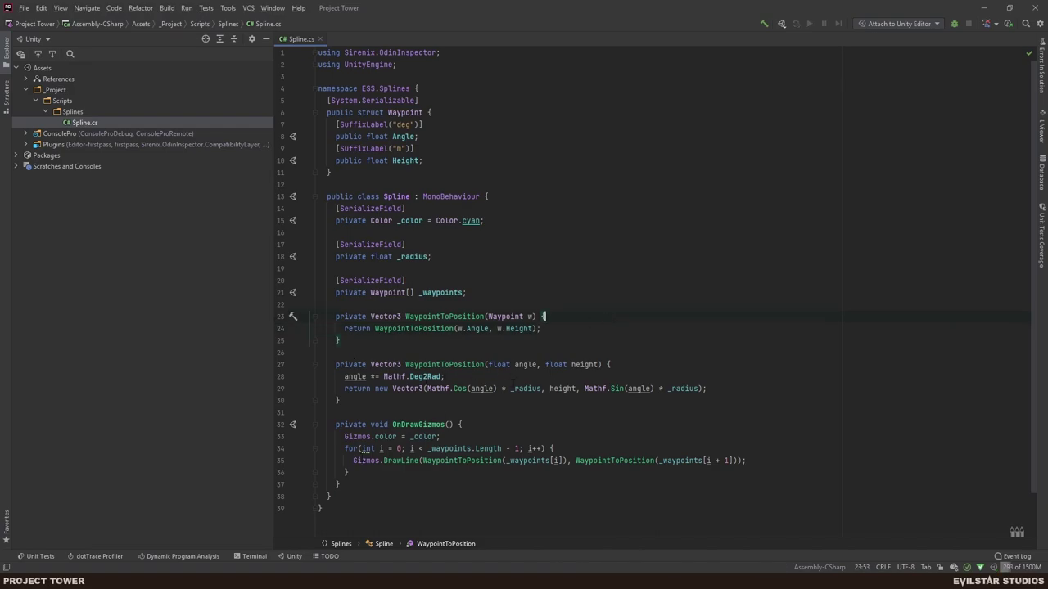
left_click(792, 462)
key("Return")
key("Return")
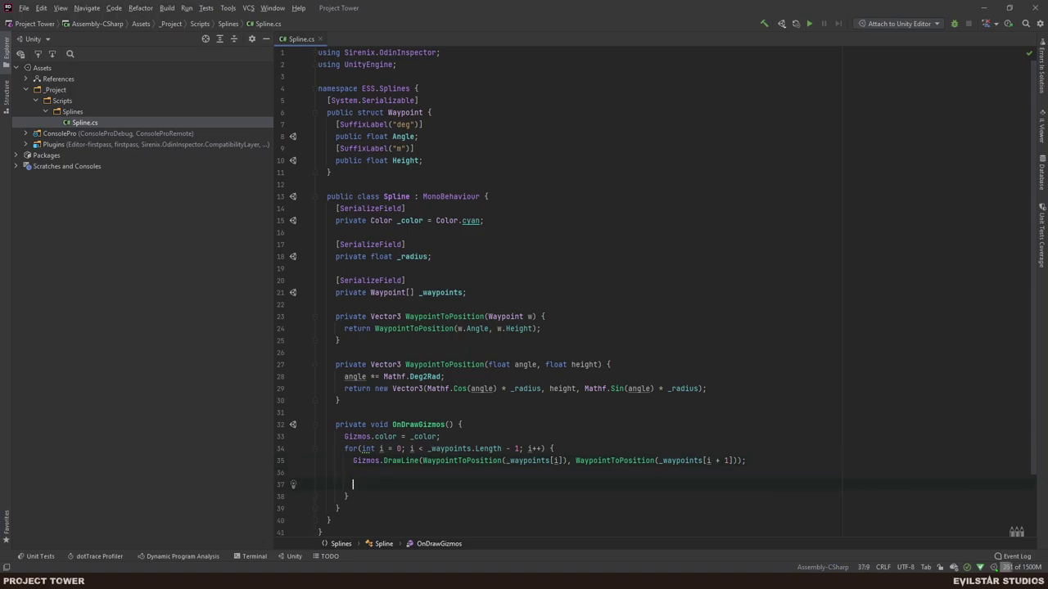
key("Up")
key("ctrl+slash")
Insert a nested for loop below the commented-out DrawLine call, with a var counter i and an upper limit of 1.
key("Down")
type("for")
key("Tab")
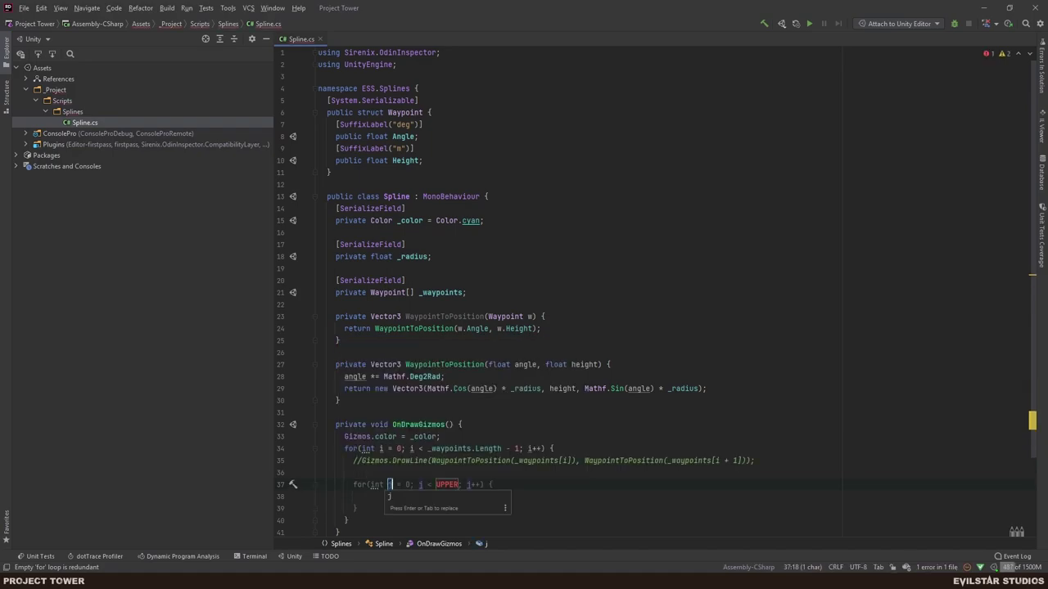
type("i")
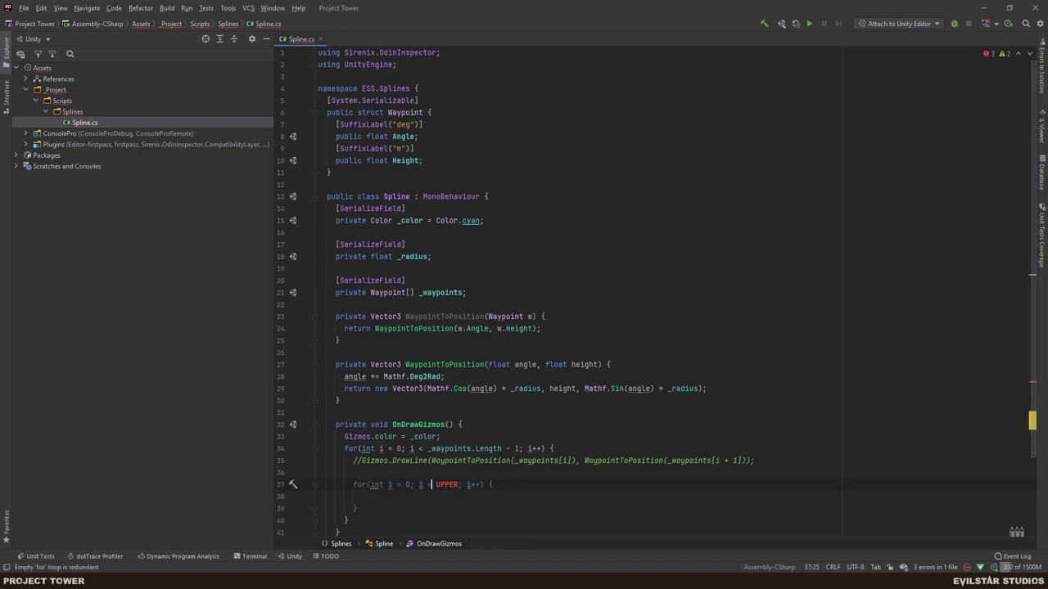
key("Tab")
type("1")
key("Tab")
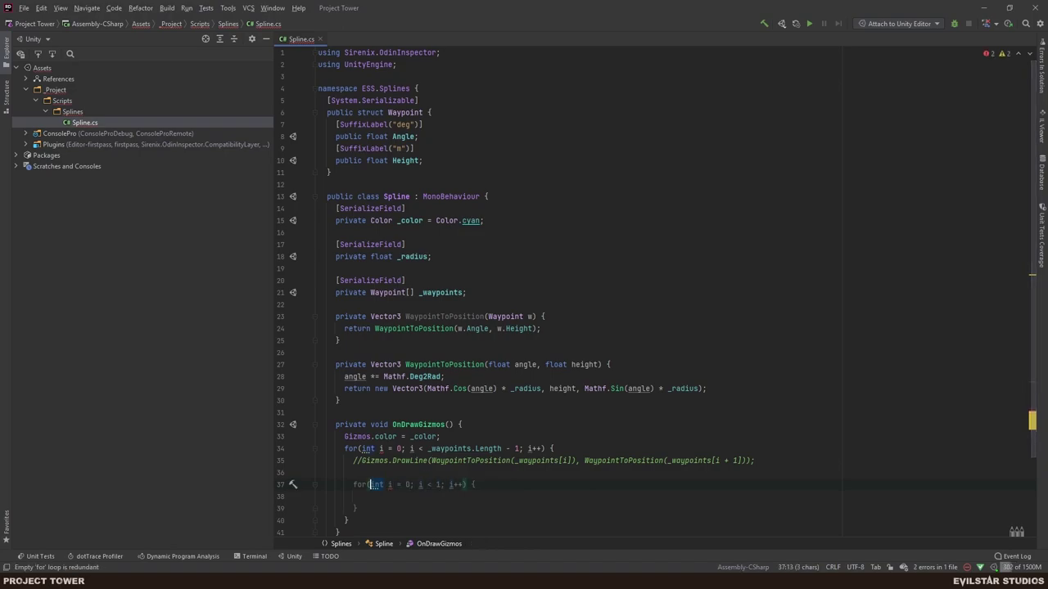
type("l")
key("BackSpace")
type("va")
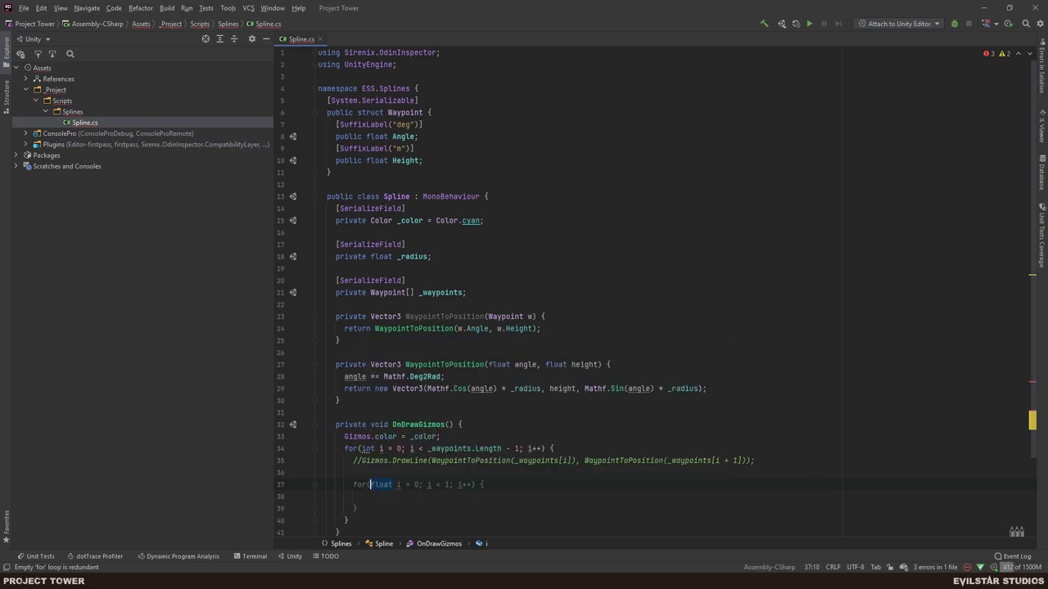
key("Tab")
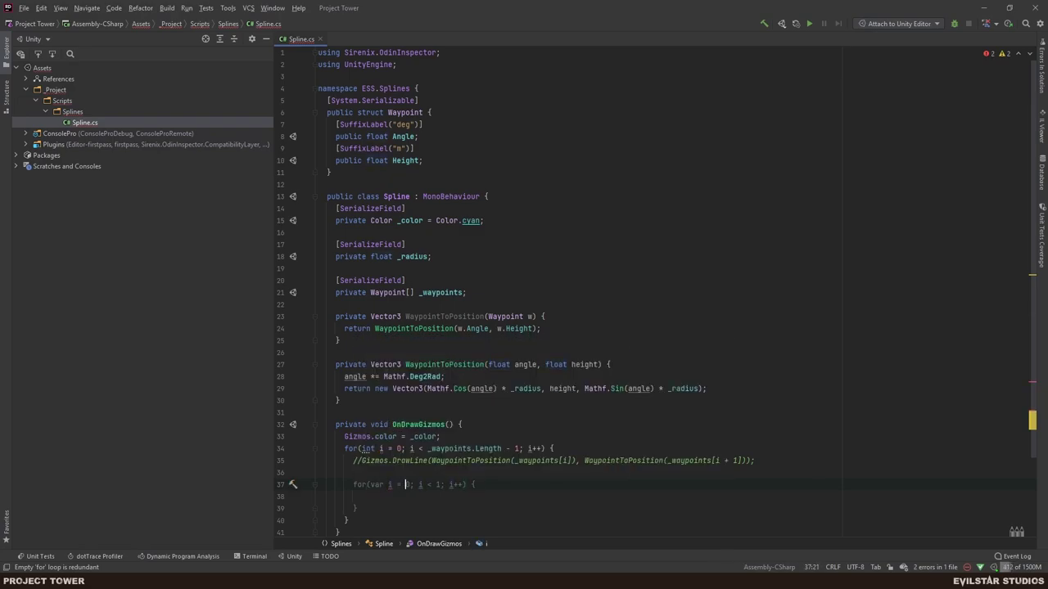
Set the inner loop's start value to 0f and its increment to +=0.01f.
key("Tab")
key("BackSpace")
key("Left")
key("Left")
key("BackSpace")
type("f")
key("Right")
key("Right")
key("Right")
key("Right")
key("Right")
key("Right")
key("Right")
key("BackSpace")
type("=0.01")
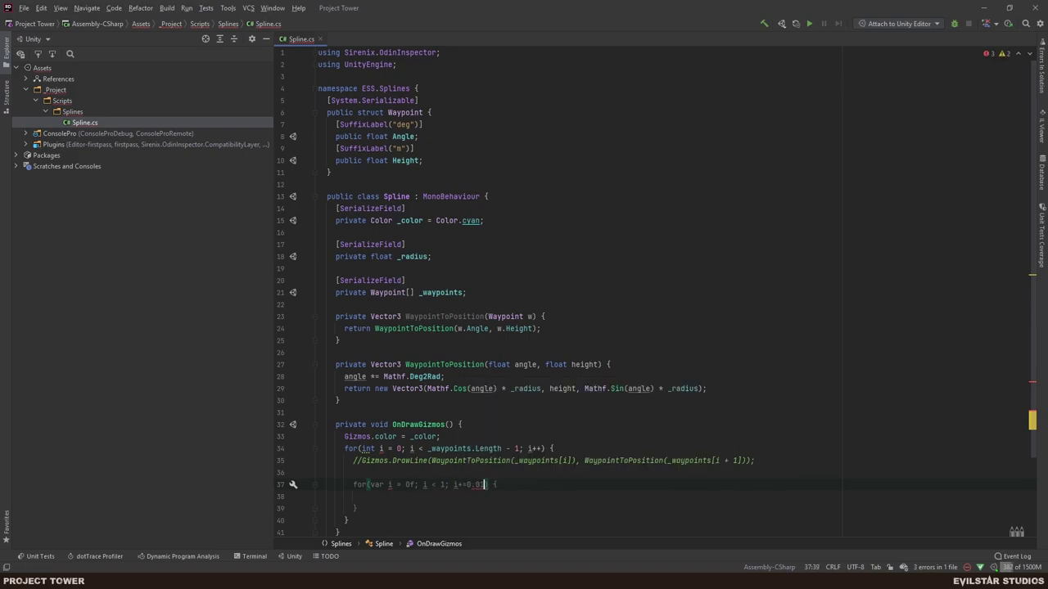
type("f")
Rename the counter in the inner loop's declaration from i to j.
key("Down")
key("Up")
key("Home")
key("ctrl+Right")
key("ctrl+Right")
key("ctrl+Right")
key("Right")
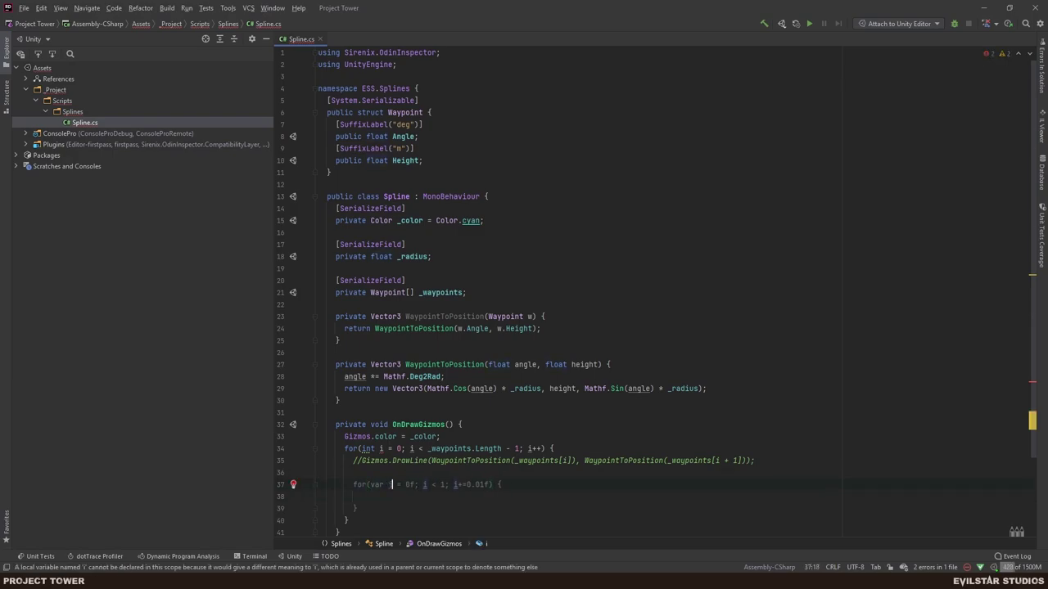
key("Down")
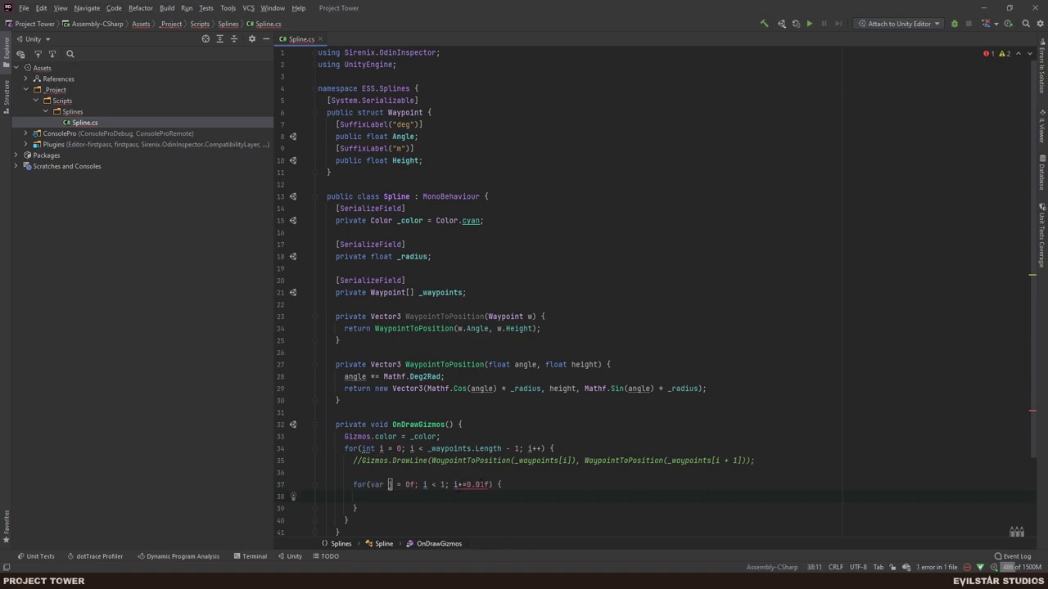
Change the type of the inner loop's counter to float.
mouse_move(481, 484)
left_click(381, 484)
key("ctrl+shift+Left")
type("float")
key("Return")
key("Down")
Use j instead of i in the inner loop's condition and increment.
left_click(432, 483)
key("BackSpace")
type("j")
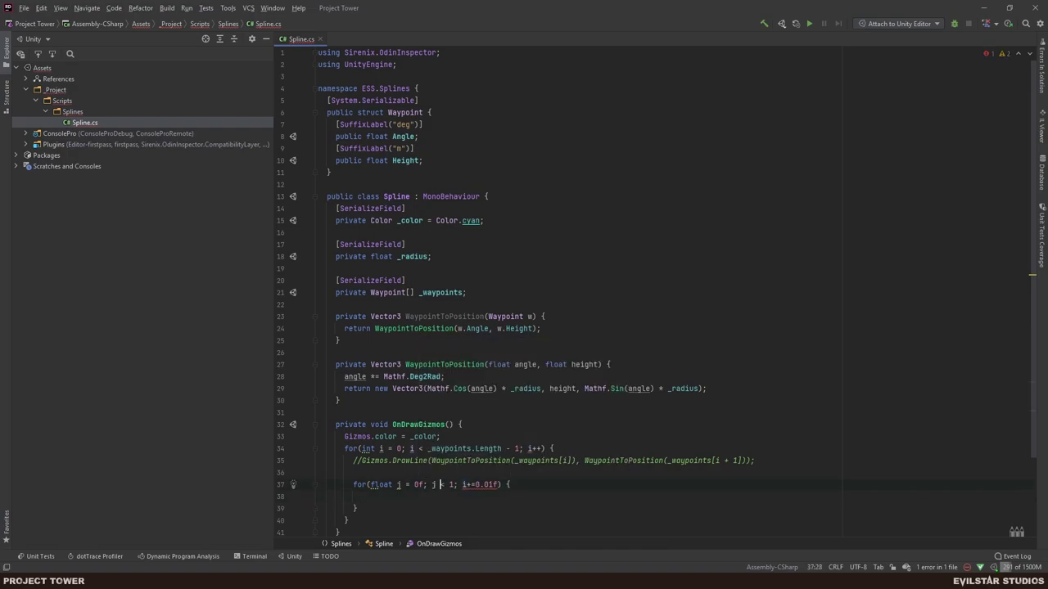
left_click(464, 484)
type("j")
left_click(432, 484)
Change the type of the inner loop's counter back to var.
left_click_drag(396, 484, 370, 485)
type("var")
left_click(396, 484)
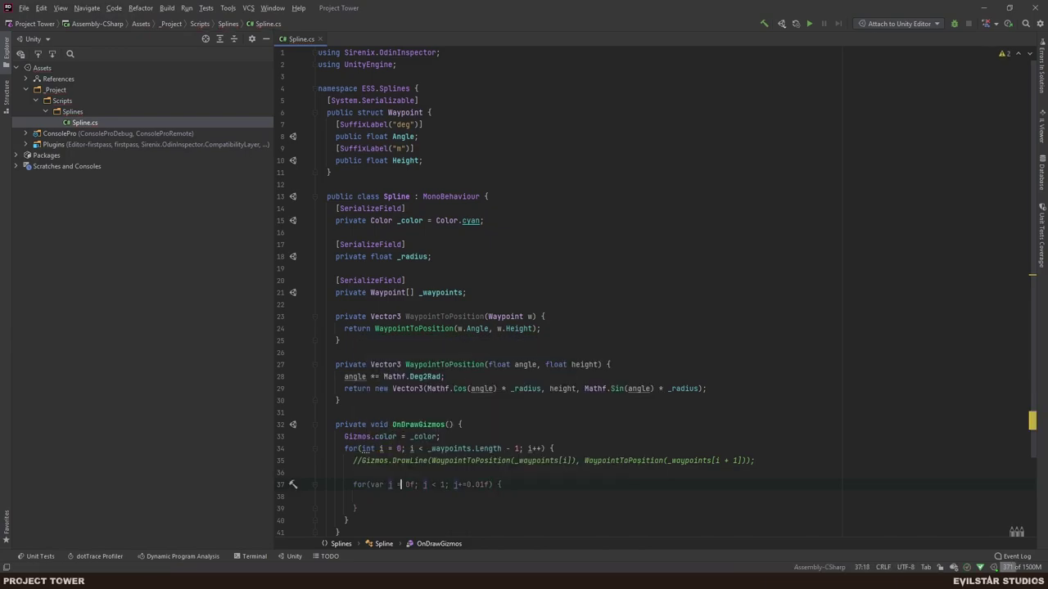
Change the inner loop's condition to j <= 1.
left_click(439, 484)
type("=")
key("Down")
left_click(444, 484)
left_click(397, 497)
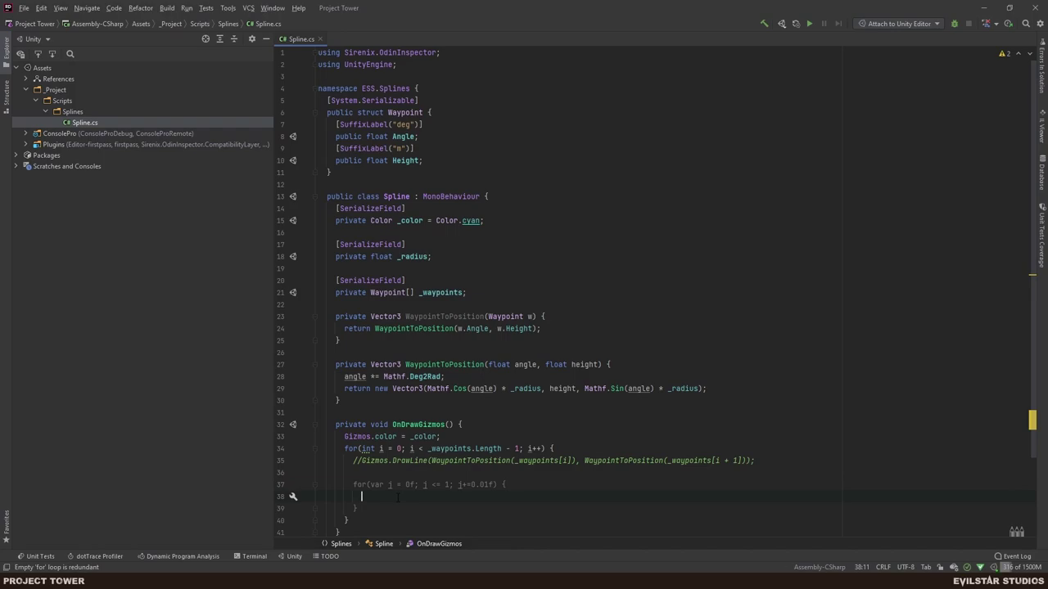
Declare var angle = Mathf.LerpAngle(); inside the inner loop, leaving its arguments empty.
type("var ang")
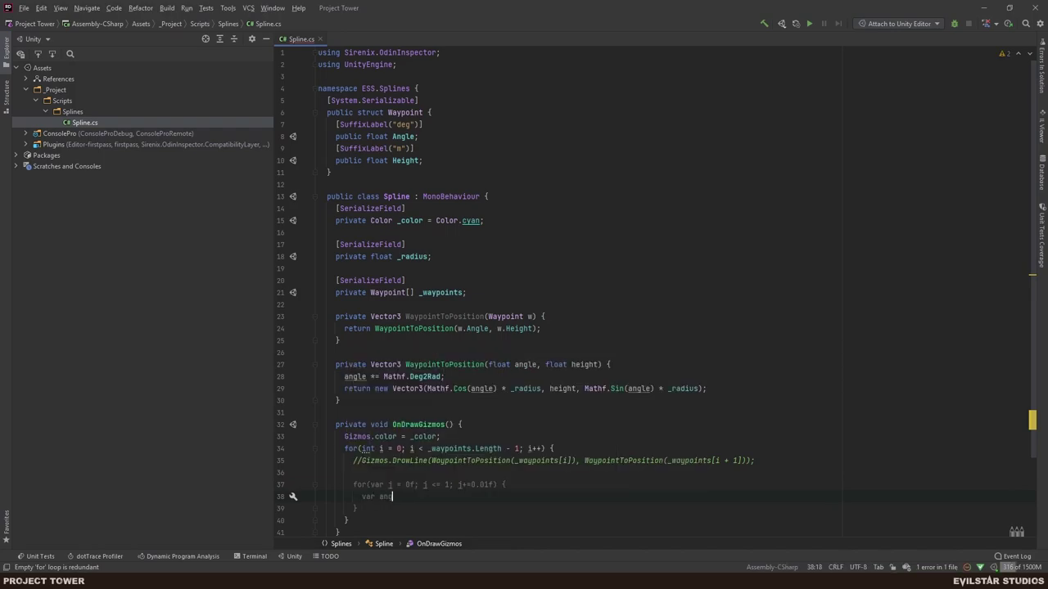
type("le = Mathf.ler")
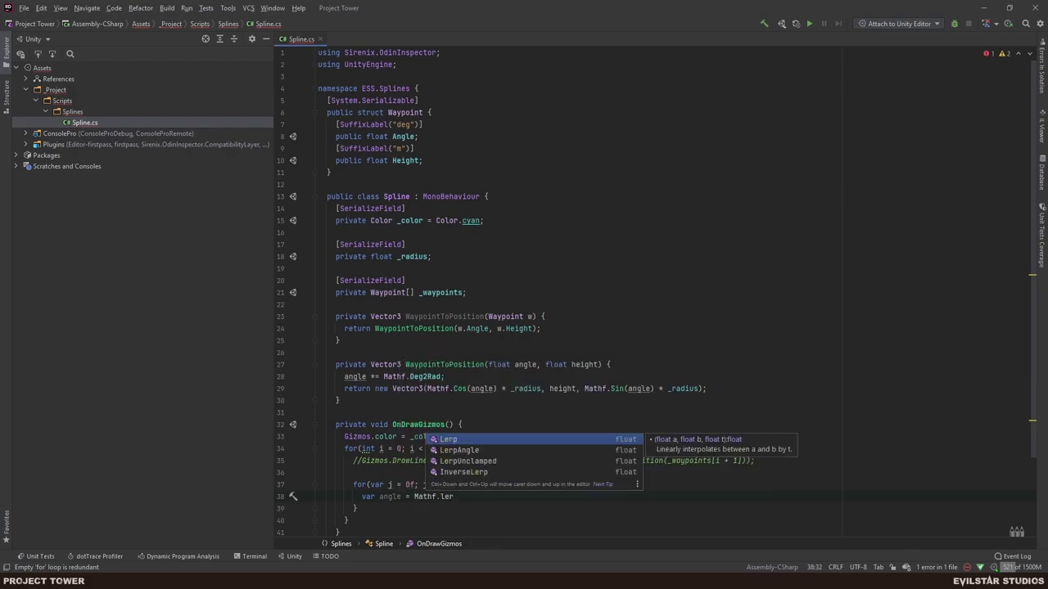
key("Down")
key("Return")
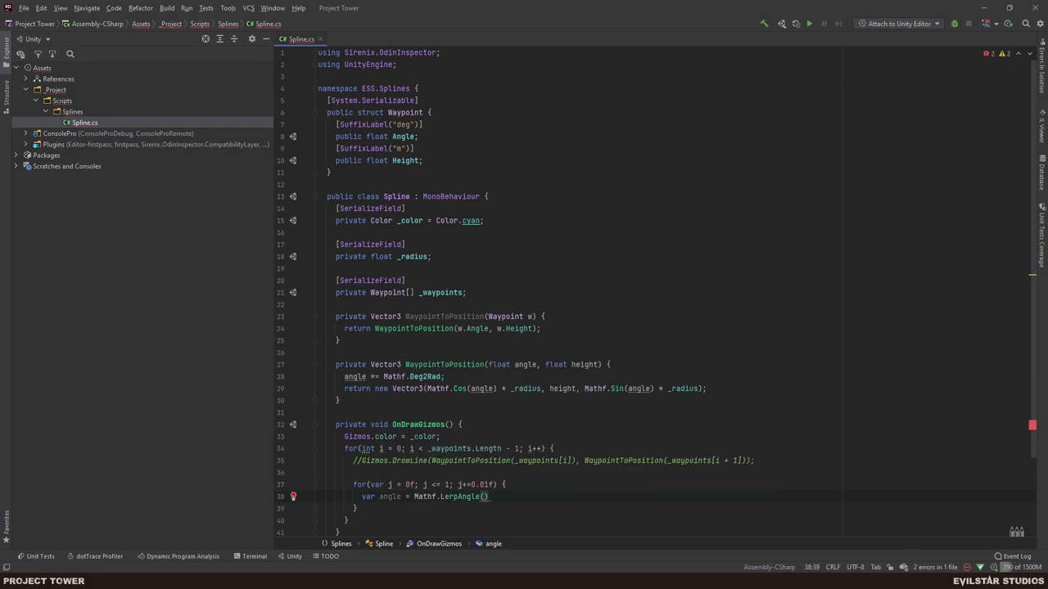
key("Escape")
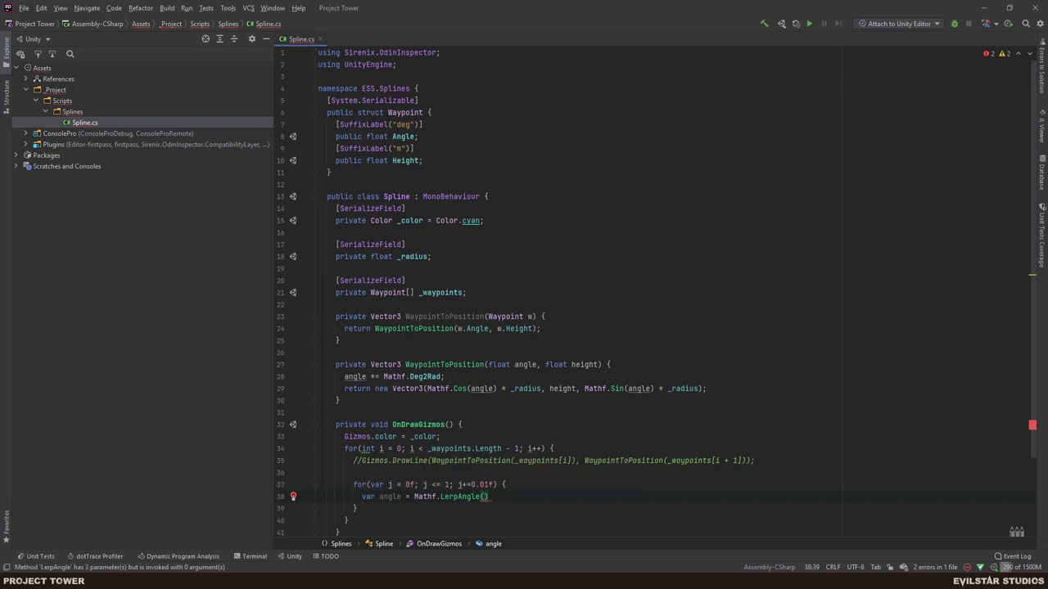
type(";")
Enter _waypoints[i] inside the LerpAngle parentheses and cut it for reuse in a separate variable.
key("Up")
key("Up")
key("shift+Left")
key("shift+Left")
key("shift+Left")
left_click(488, 496)
type("_waypoints")
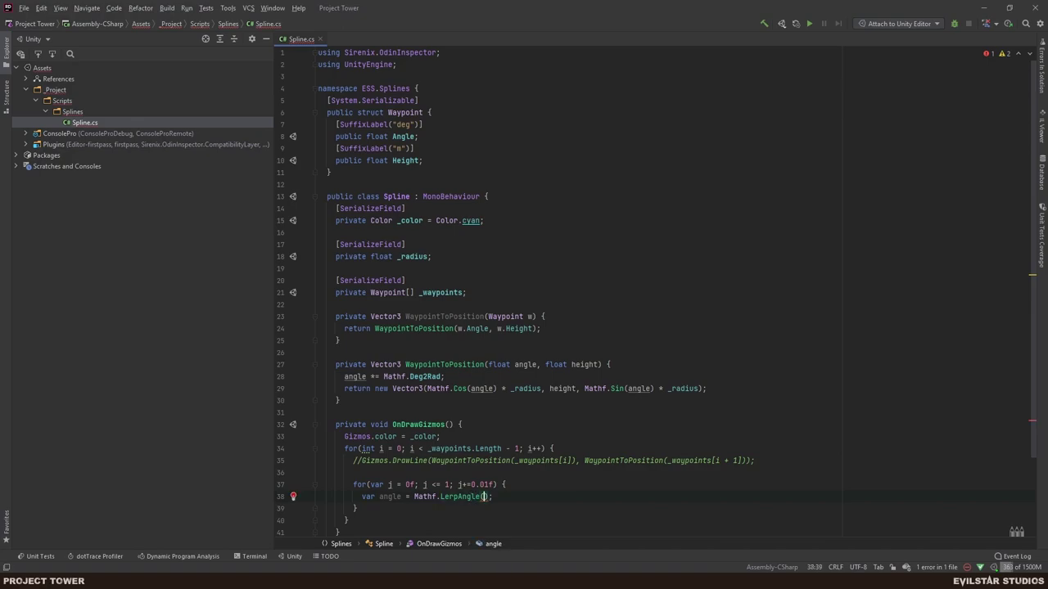
type("[i]")
key("ctrl+shift+Left")
key("ctrl+shift+Left")
key("ctrl+shift+Left")
key("ctrl+shift+Left")
key("ctrl+x")
Declare var from = _waypoints[i]; on its own line above the inner loop, reusing the cut expression.
key("ctrl+Left")
key("ctrl+Left")
key("ctrl+Left")
key("ctrl+Left")
key("ctrl+Left")
key("ctrl+Left")
key("ctrl+Left")
key("ctrl+Left")
key("Up")
key("Return")
key("Return")
key("Up")
type("var from =")
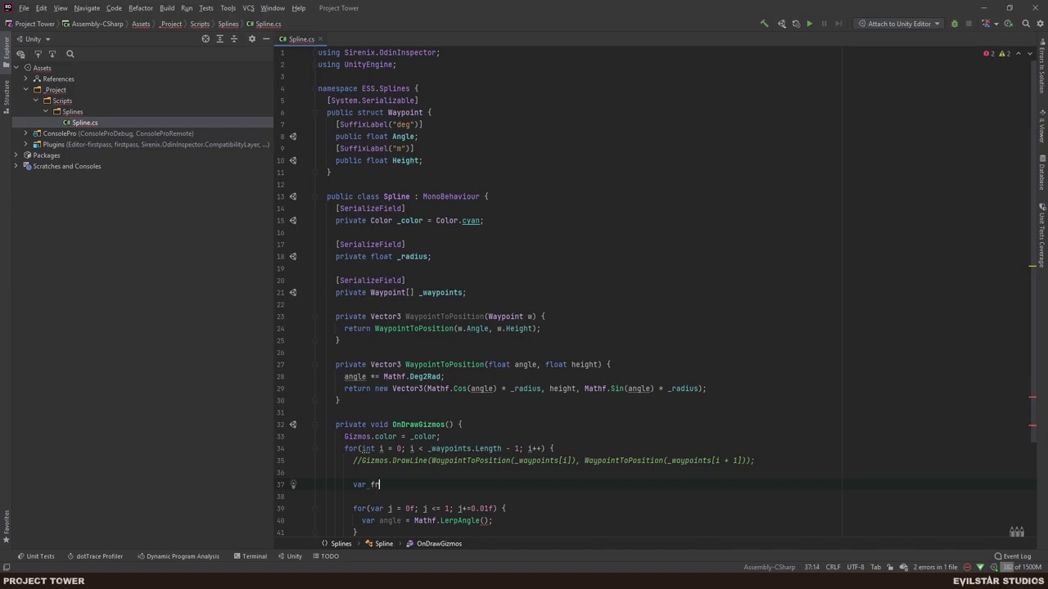
key("ctrl+v")
type(";")
Duplicate the from declaration and change the copy to var to = _waypoints[i + 1];.
key("ctrl+d")
key("ctrl+Left")
key("ctrl+Left")
key("ctrl+Left")
key("ctrl+Left")
key("ctrl+Left")
key("ctrl+Left")
key("Left")
key("ctrl+shift+Left")
type("to")
key("End")
key("Down")
key("Left")
key("Left")
type("+ 1")
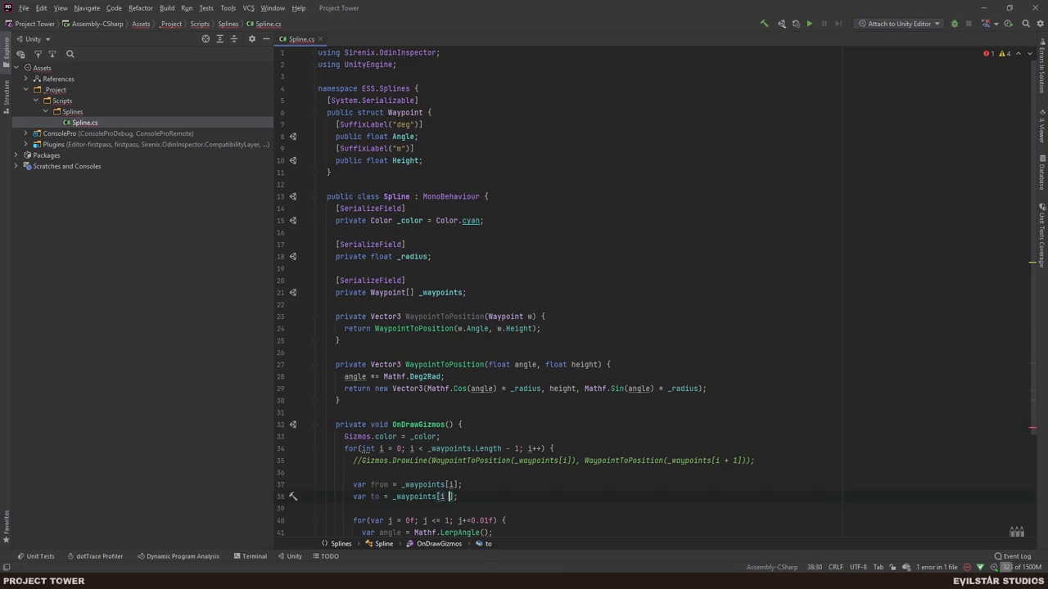
Fill the LerpAngle call with from.Angle, to.Angle, j and add a new line below it.
left_click(483, 530)
type("from.Angle, ")
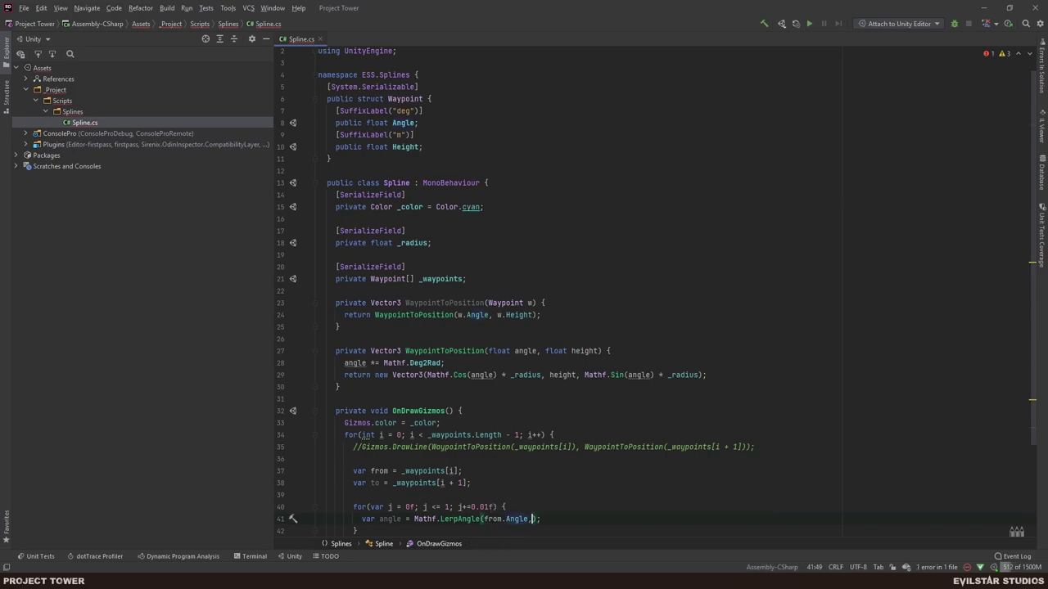
type("to.Angle, ")
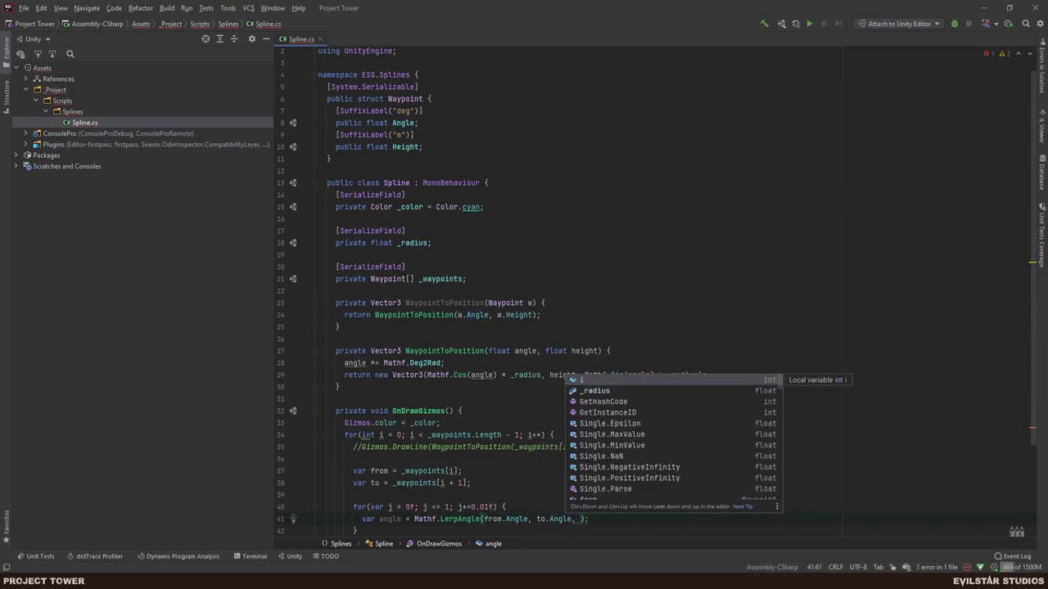
type("j);")
key("Return")
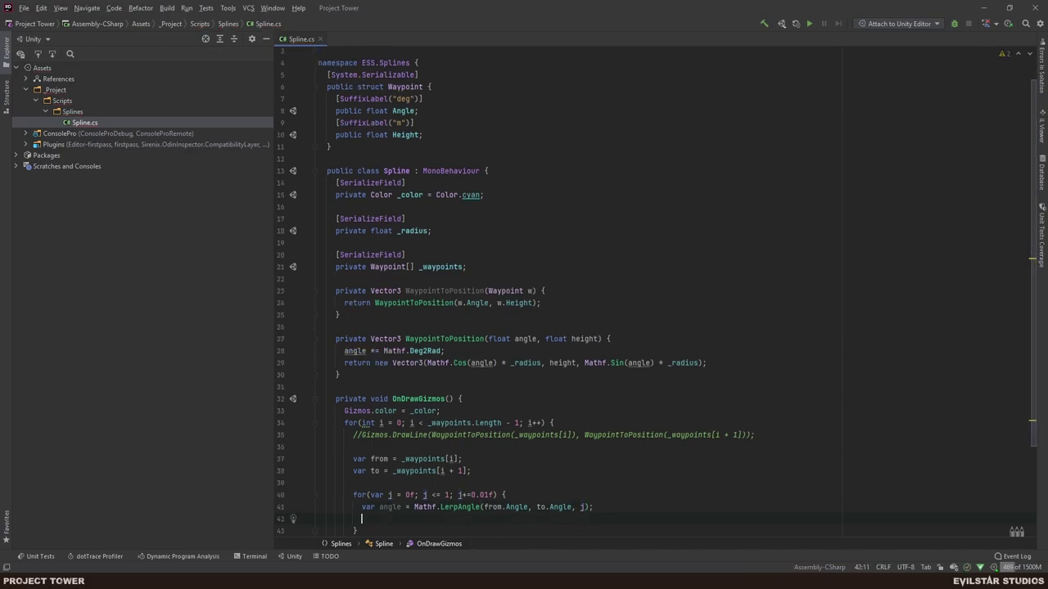
Copy the commented-out Gizmos.DrawLine call into the inner loop below the angle declaration, without its comment marks.
key("Up")
key("Up")
key("Up")
key("Up")
key("Up")
key("Up")
key("Up")
key("shift+End")
key("ctrl+c")
key("Down")
key("Down")
key("Down")
key("Down")
key("Down")
key("Down")
key("Down")
key("ctrl+v")
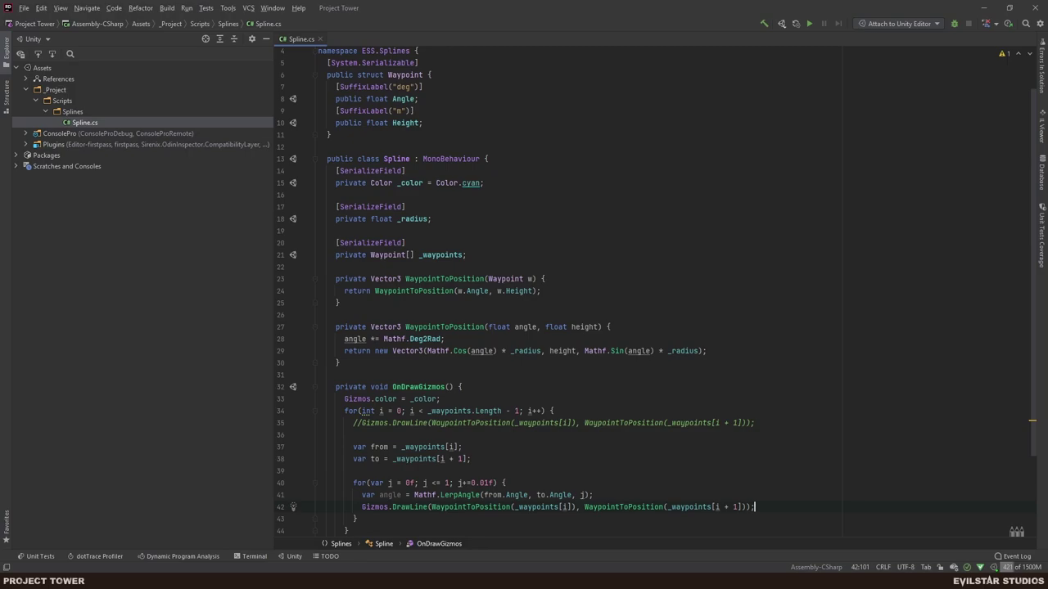
Replace _waypoints[i] in the inner DrawLine's first WaypointToPosition call with angle and a comma.
key("ctrl+Left")
key("ctrl+Left")
key("ctrl+Left")
key("ctrl+Left")
key("ctrl+Left")
key("ctrl+Left")
key("ctrl+Left")
key("ctrl+Left")
key("ctrl+Left")
key("ctrl+Left")
key("ctrl+Left")
key("ctrl+shift+Left")
key("ctrl+shift+Left")
key("ctrl+shift+Left")
key("ctrl+shift+Left")
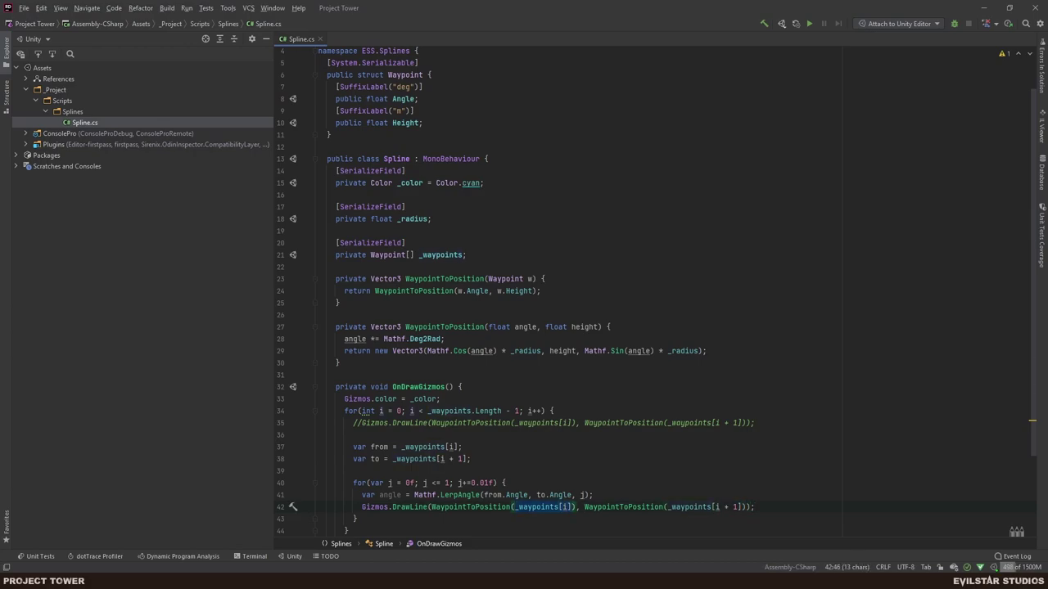
type("angle,")
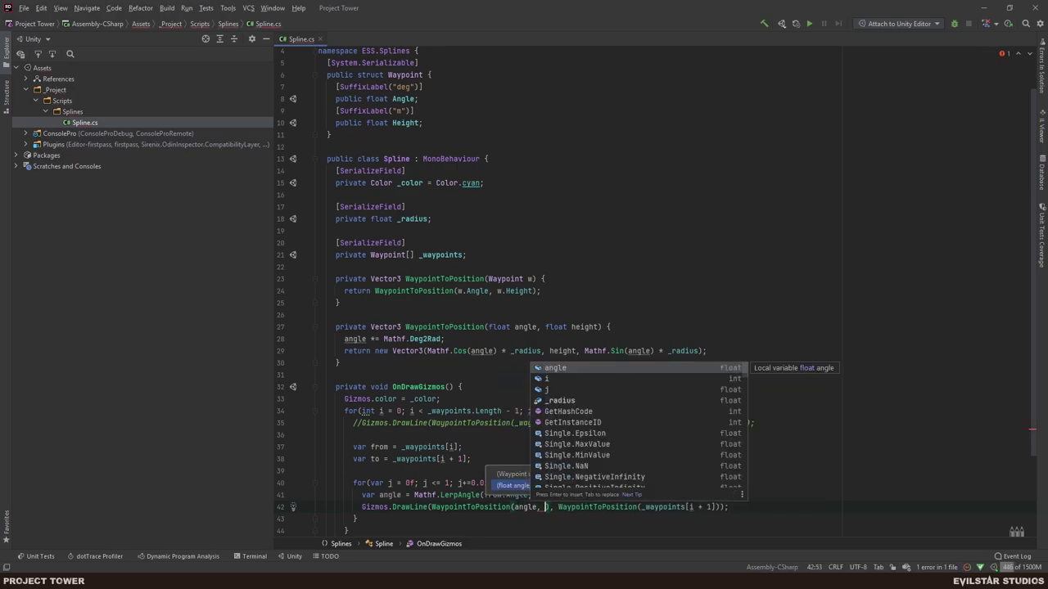
key("Escape")
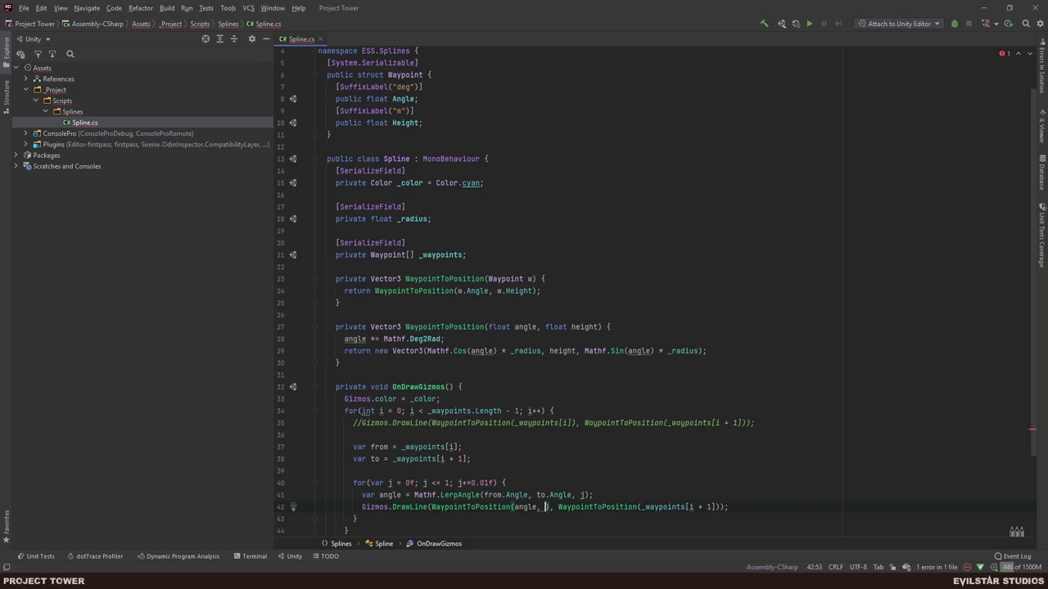
Duplicate the angle declaration and change the copy to var height = Mathf.LerpAngle(from.Height, to.Height, j);.
left_click(549, 494)
key("ctrl+d")
key("Home")
key("ctrl+Right")
key("Right")
key("ctrl+w")
type("heig")
type("ht")
key("Up")
key("ctrl+Right")
key("ctrl+Right")
key("ctrl+Right")
key("ctrl+Right")
key("ctrl+shift+Right")
type("Height")
key("Return")
key("ctrl+Right")
key("ctrl+Right")
key("ctrl+shift+Left")
type("Height")
key("Return")
Enter height as the second argument of the first WaypointToPosition call in the inner DrawLine.
key("Down")
key("ctrl+Left")
key("ctrl+Left")
key("Left")
type("he")
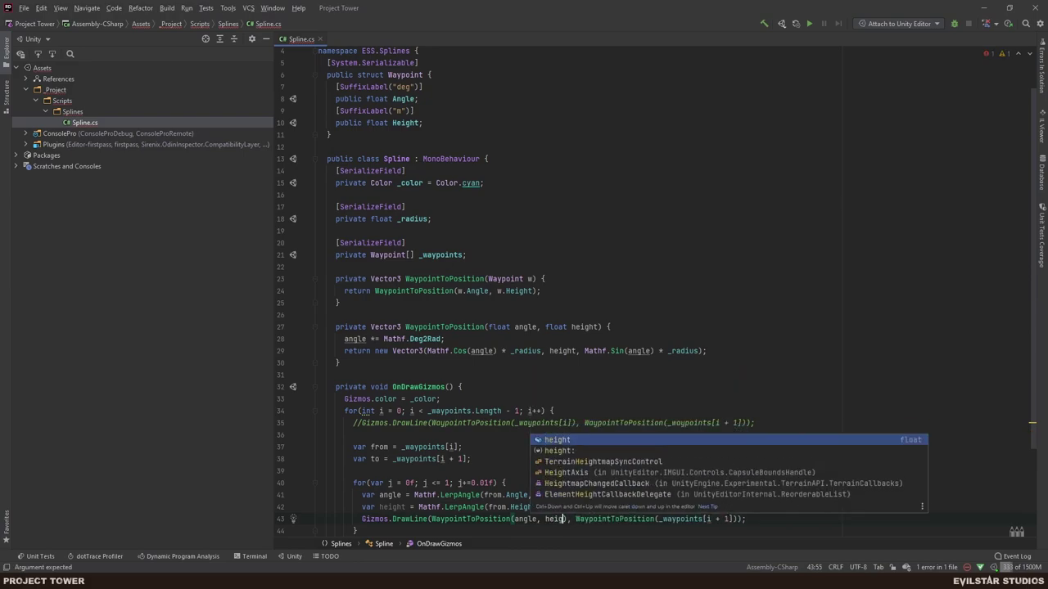
type("ight")
key("Return")
Delete the _waypoints[i + 1] argument from the second WaypointToPosition call in the inner DrawLine.
key("ctrl+Right")
key("ctrl+Right")
left_click_drag(667, 519, 722, 519)
key("BackSpace")
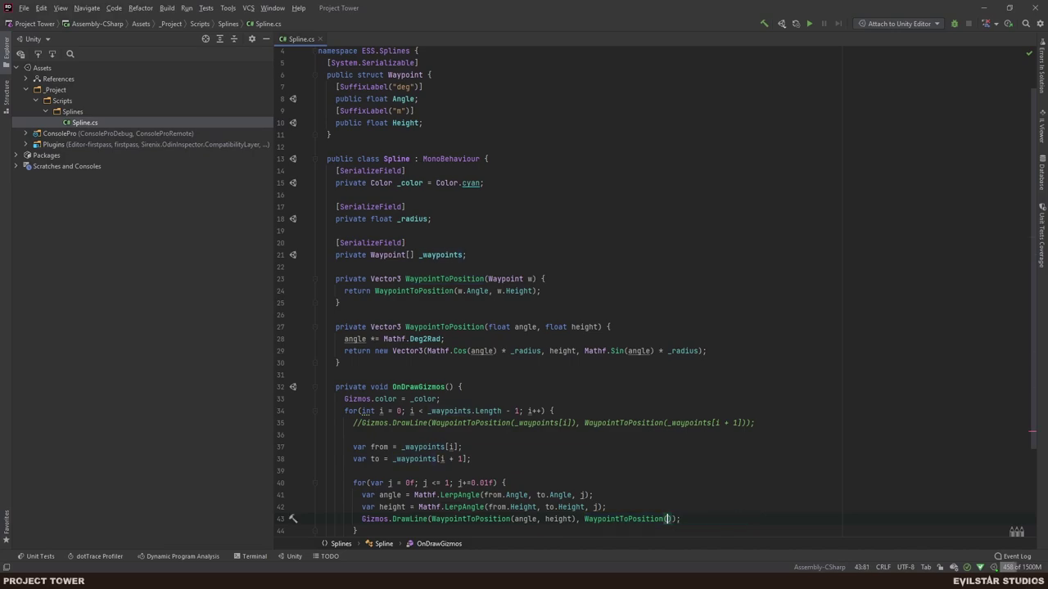
Duplicate the angle and height declarations above the inner DrawLine call, separated from the originals by a blank line.
left_click_drag(606, 507, 375, 495)
key("ctrl+c")
key("Right")
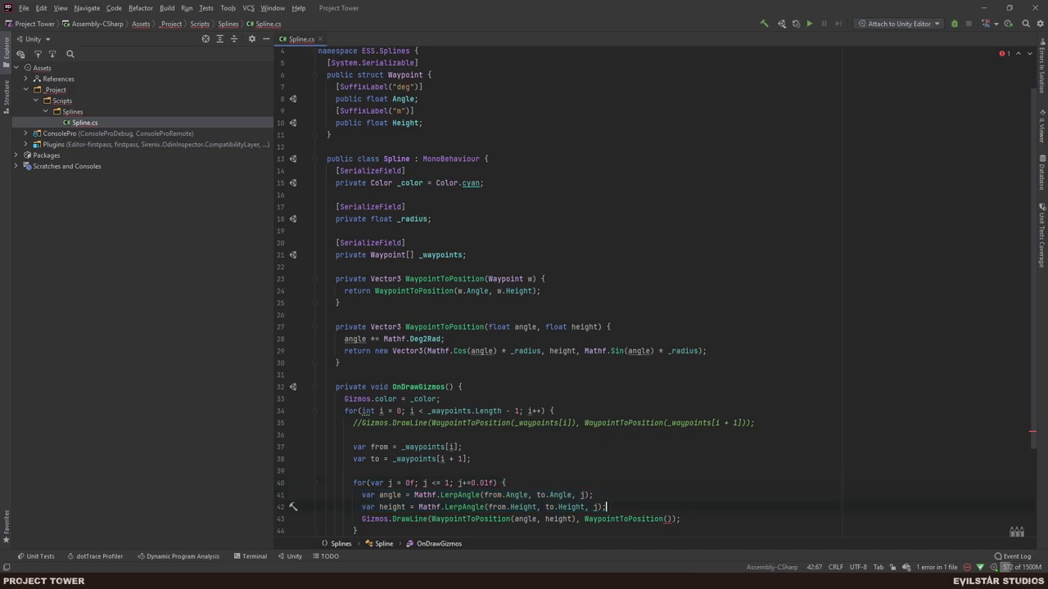
key("Return")
key("Return")
key("ctrl+v")
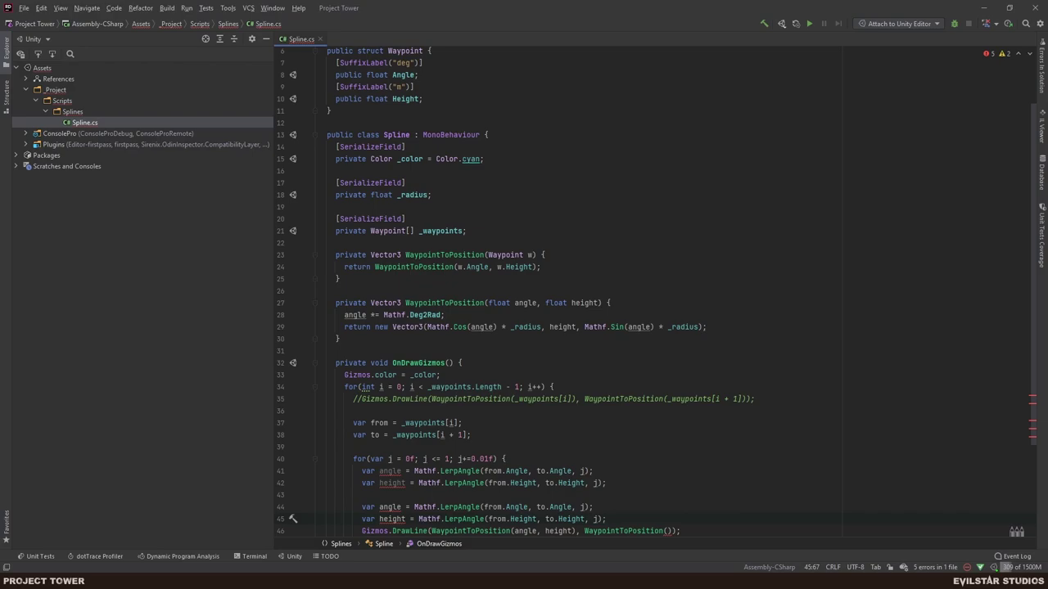
Declare var step = 0.01f; on a new line directly above the inner loop.
key("Up")
key("Up")
key("Left")
key("Left")
key("Left")
key("shift+Left")
key("shift+Left")
key("shift+Left")
key("shift+Left")
key("Up")
key("Return")
type("var 0.01f")
key("BackSpace")
key("BackSpace")
type("step =")
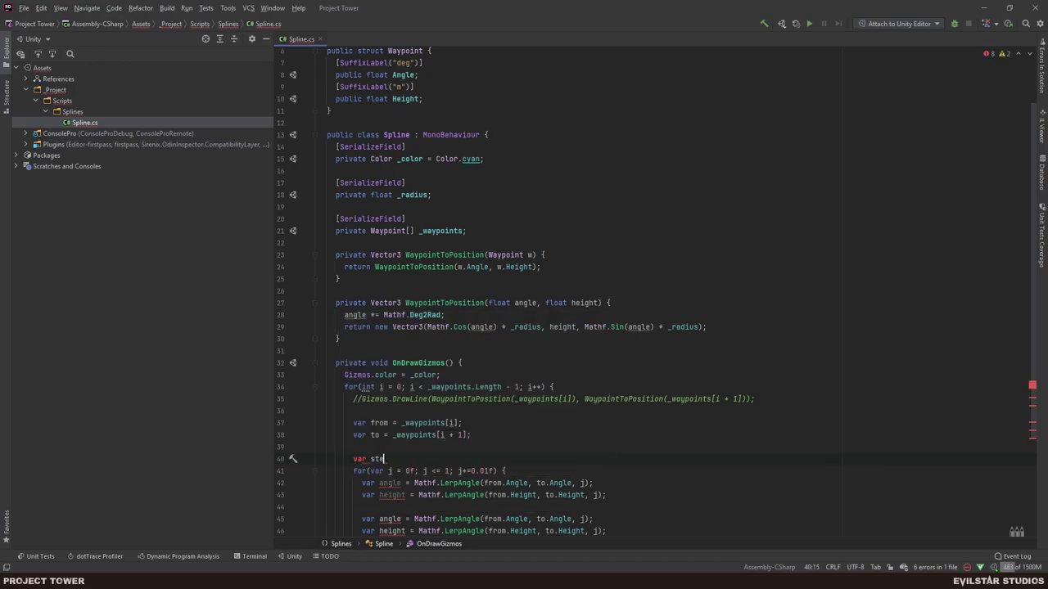
key("ctrl+v")
type(";")
Change the inner loop's increment to j += step, replacing the hard-coded number.
key("Down")
key("ctrl+Right")
key("Right")
key("ctrl+shift+Right")
key("ctrl+shift+Right")
key("ctrl+shift+Right")
type("step")
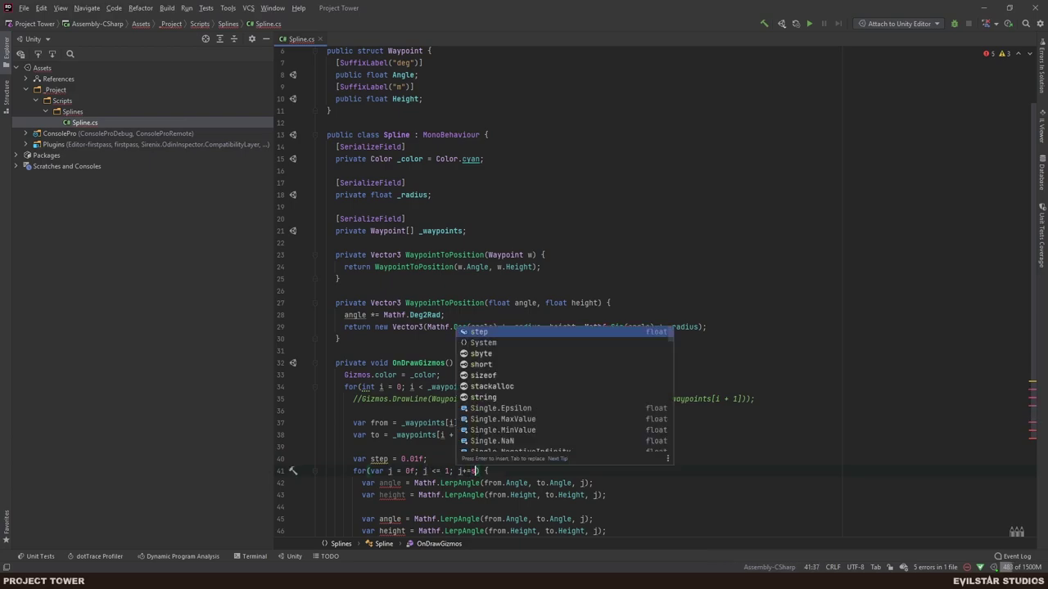
key("Right")
key("Right")
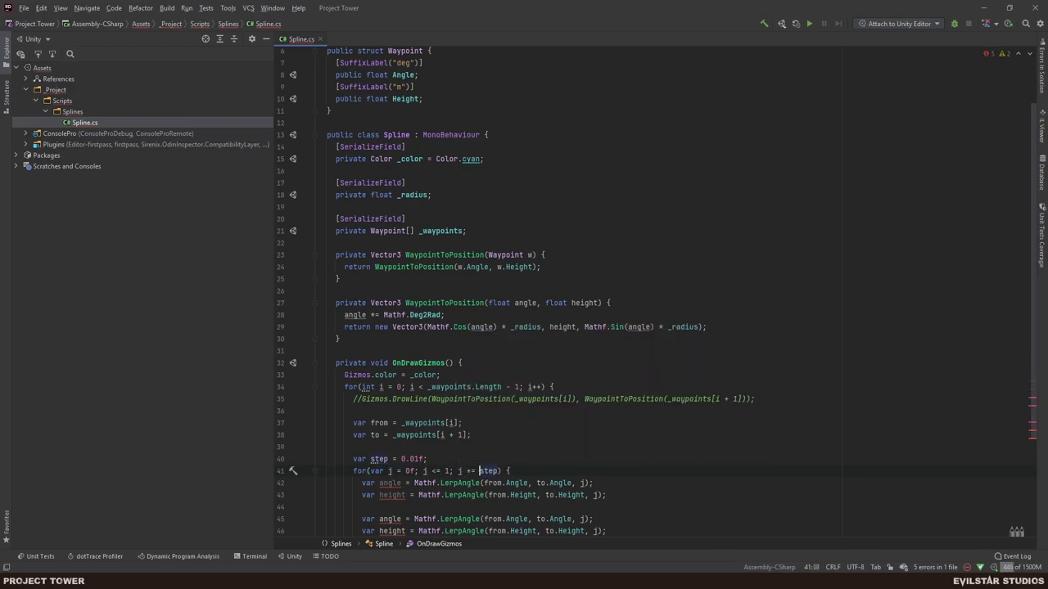
Rename the duplicated angle and height variables in the inner loop to angle2 and height2.
left_click(402, 519)
type("2")
key("Down")
type("2")
Change the interpolation argument in the angle2 and height2 LerpAngle calls from j to j + step.
key("Right")
key("Right")
key("Right")
key("Right")
key("Right")
key("Right")
key("Right")
key("Right")
key("Right")
key("Right")
key("Right")
key("Right")
key("Right")
key("Right")
key("Right")
key("Right")
key("Right")
key("Right")
key("Right")
key("Right")
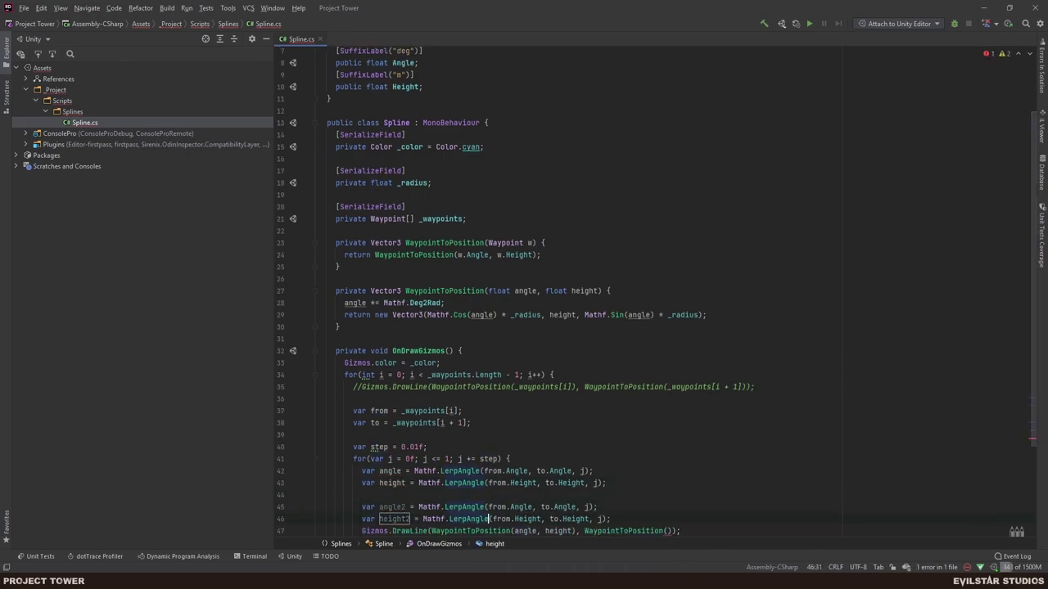
key("Up")
type("+ Set")
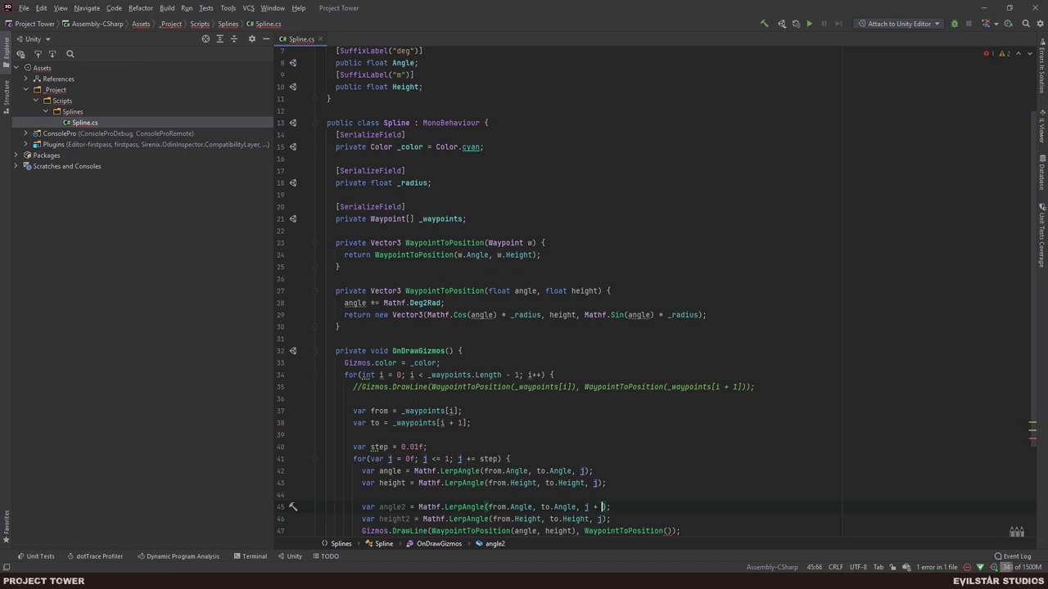
key("BackSpace")
key("BackSpace")
key("BackSpace")
type("step")
key("Return")
key("ctrl+shift+Left")
key("ctrl+shift+Left")
key("shift+Left")
key("ctrl+c")
key("Down")
key("Right")
key("Right")
key("Right")
key("ctrl+v")
Extract the j + step expression into a var named nextJ, used by both the angle2 and height2 calls.
key("Up")
key("ctrl+Left")
key("ctrl+Left")
left_click_drag(585, 507, 620, 507)
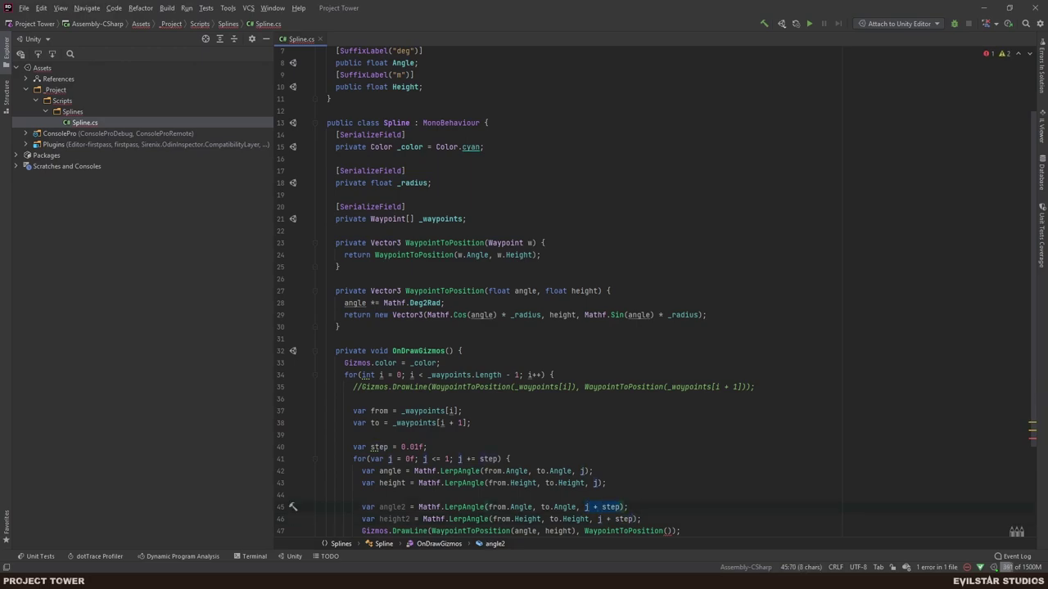
key("ctrl+alt+v")
key("Return")
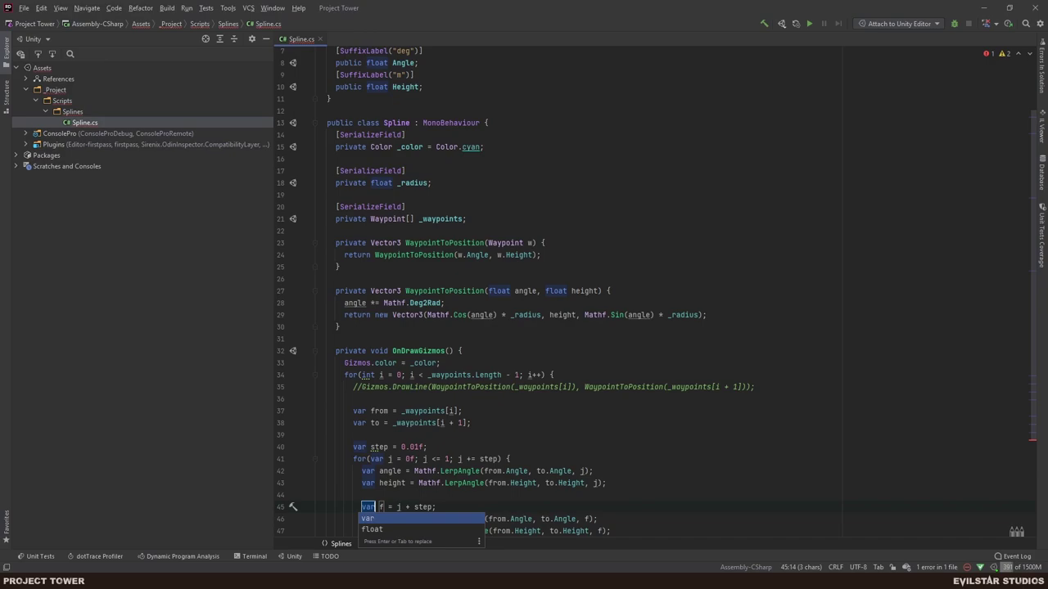
type("nex")
key("BackSpace")
key("BackSpace")
key("BackSpace")
type("var")
key("Right")
type("netx")
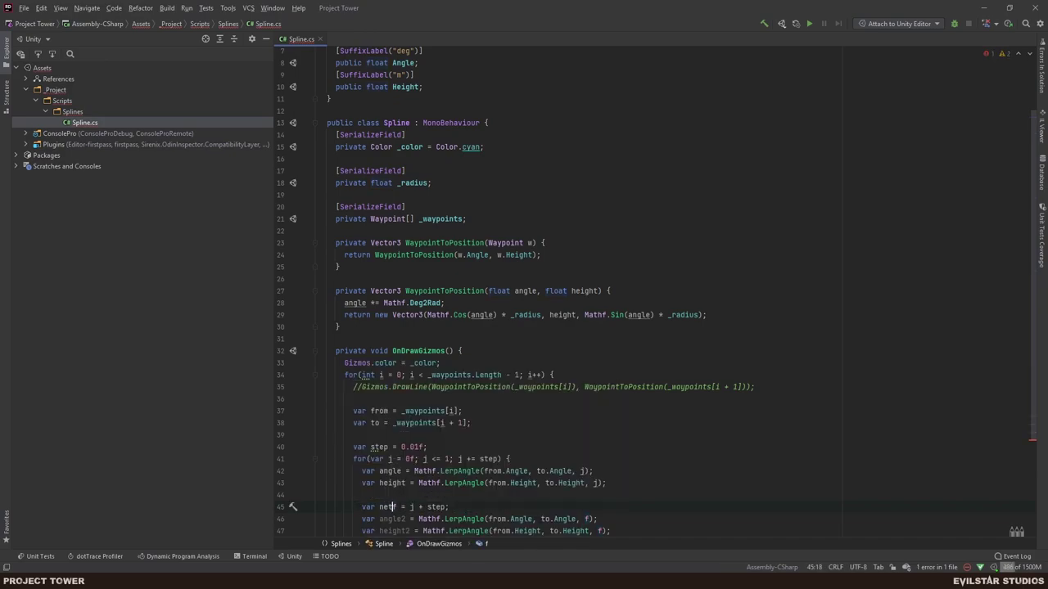
key("BackSpace")
key("BackSpace")
key("BackSpace")
key("BackSpace")
type("nextJ")
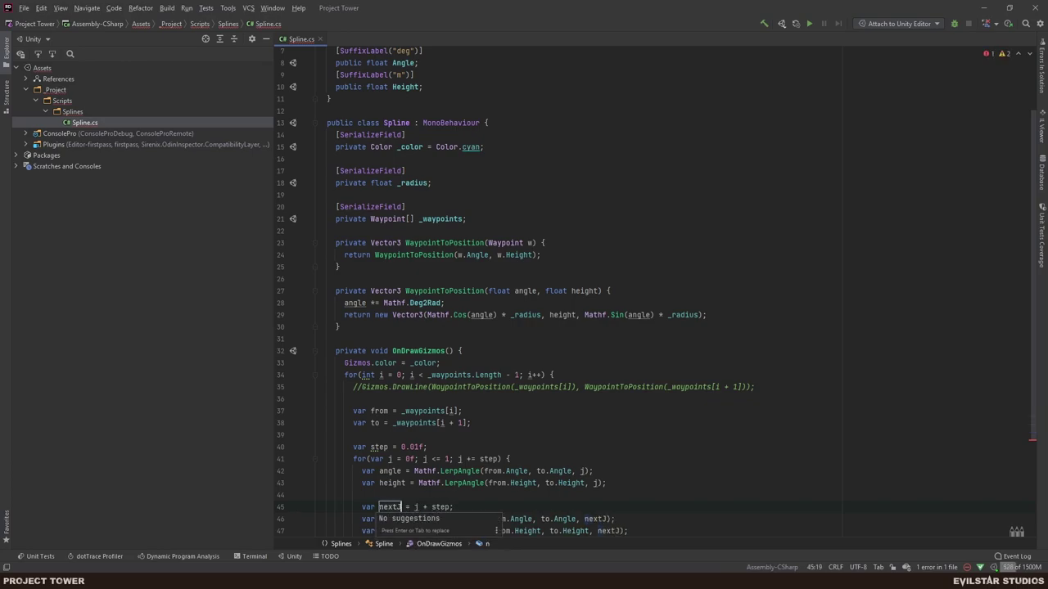
Wrap the nextJ value in Mathf.Clamp01 so it reads Mathf.Clamp01(j + step), and save the script.
key("Down")
key("End")
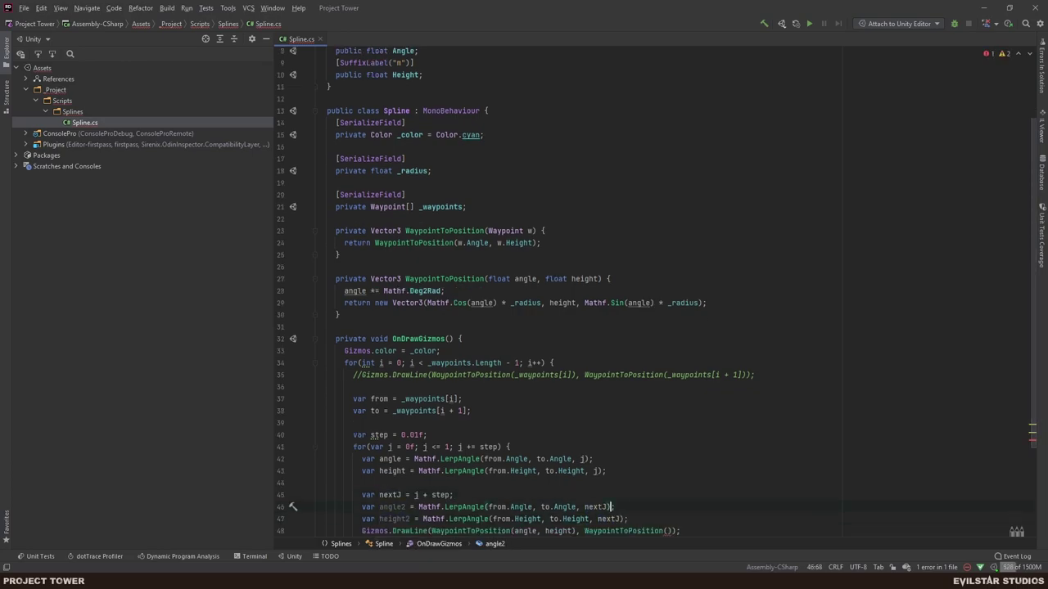
key("ctrl+shift+Left")
key("ctrl+shift+Left")
key("ctrl+shift+Left")
type("Math.")
key("BackSpace")
type("f.cla")
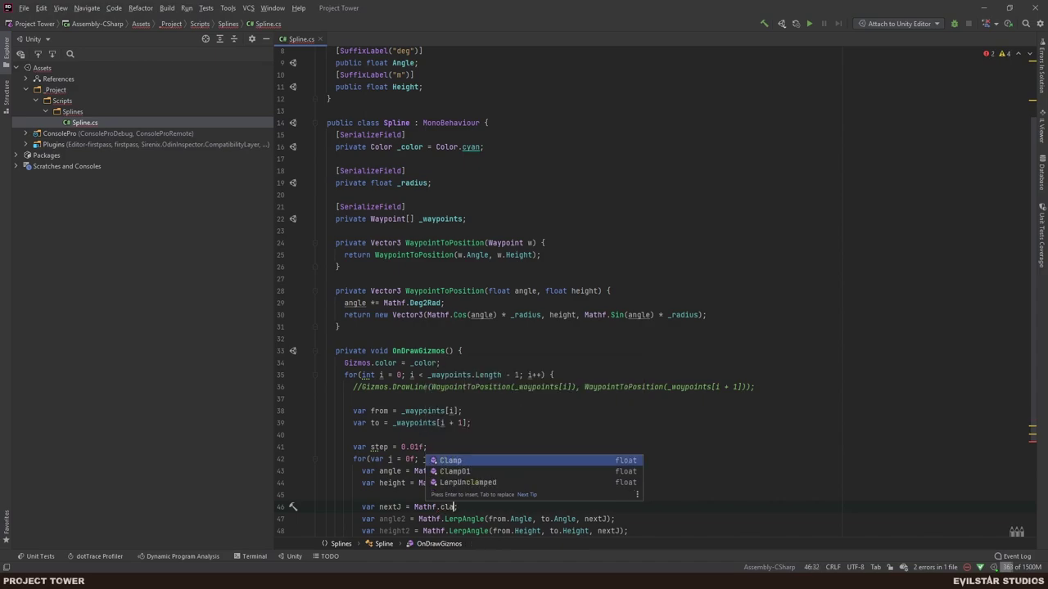
key("Down")
key("Return")
key("ctrl+v")
key("End")
key("ctrl+s")
Pass angle2 and height2 as arguments to the second WaypointToPosition call in the inner Gizmos.DrawLine.
scroll(449, 476, "down", 1)
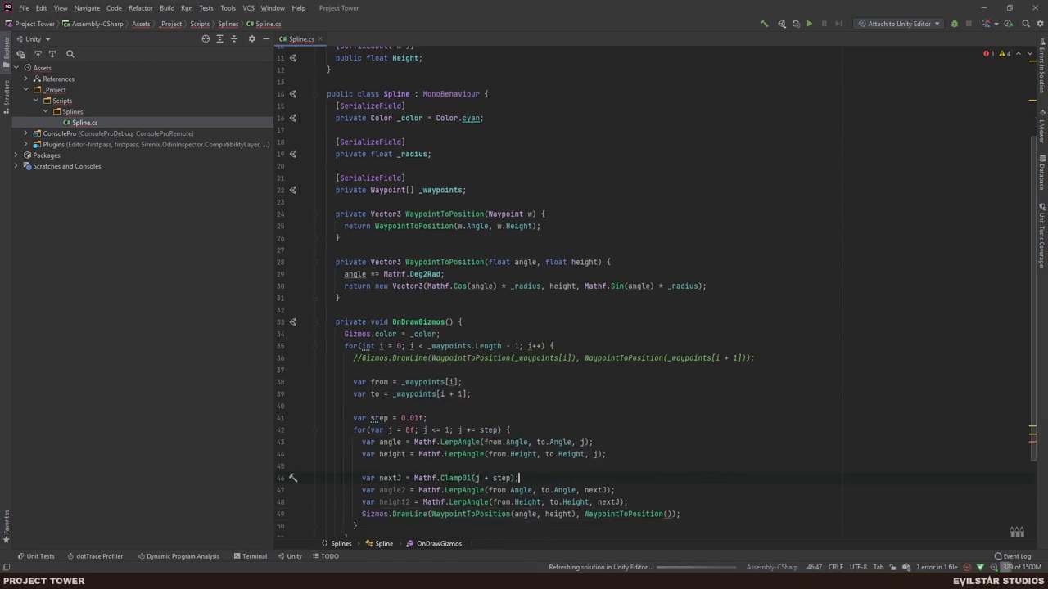
scroll(540, 475, "down", 2)
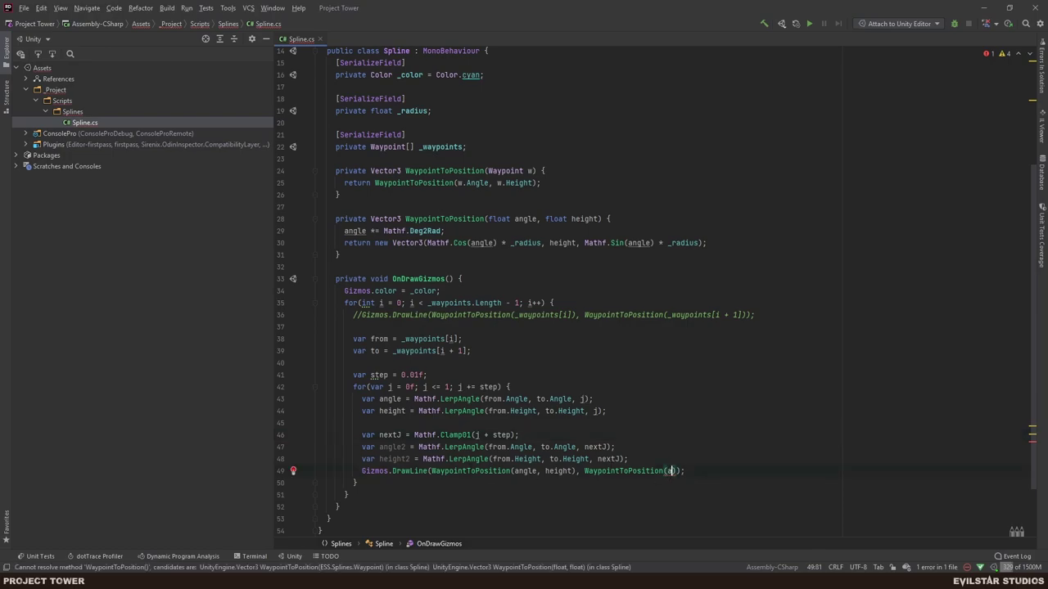
type("angle2")
type(", height")
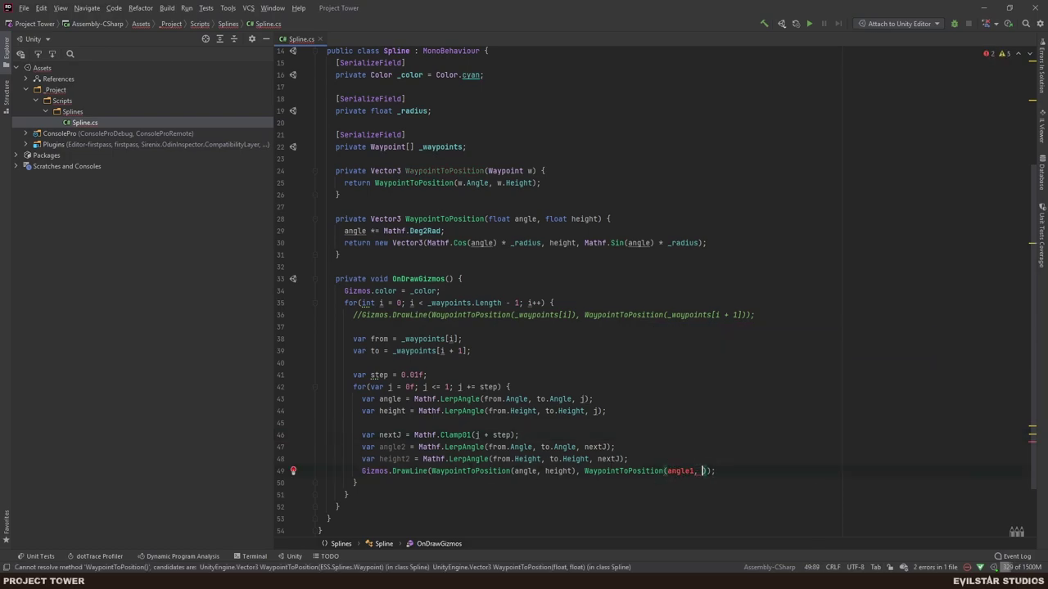
type("2")
key("End")
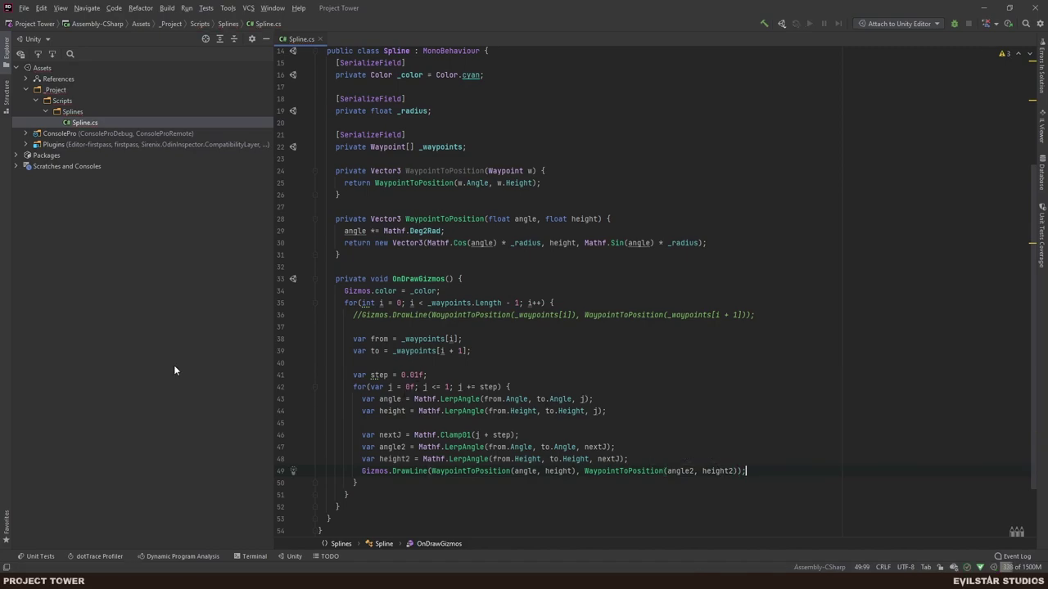
Switch to Unity, select the Spline object and set its third waypoint to an angle of about 163.43 and a height of 17.6.
key("alt+Tab")
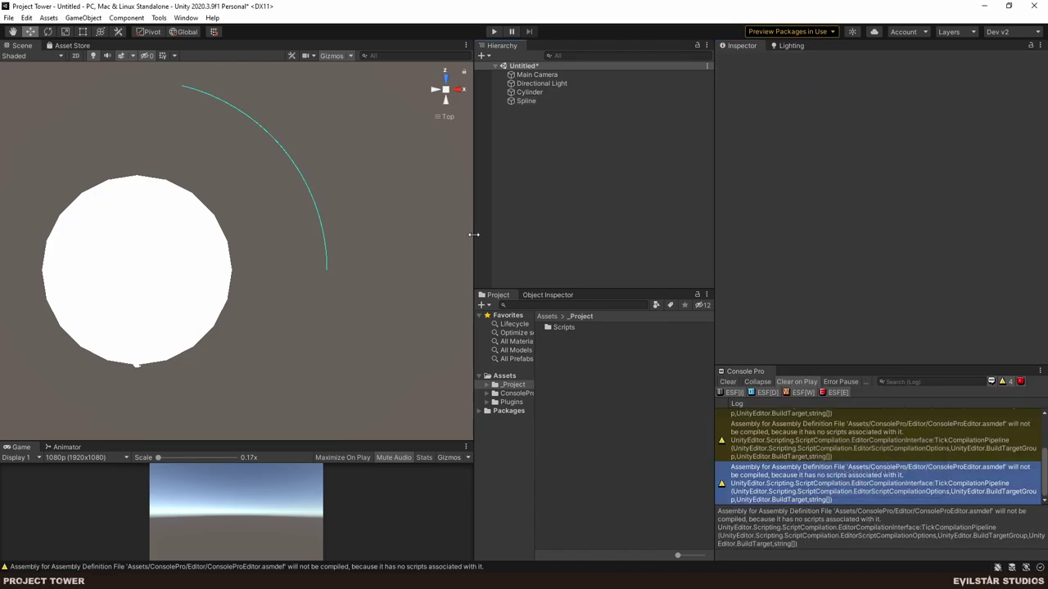
left_click(528, 101)
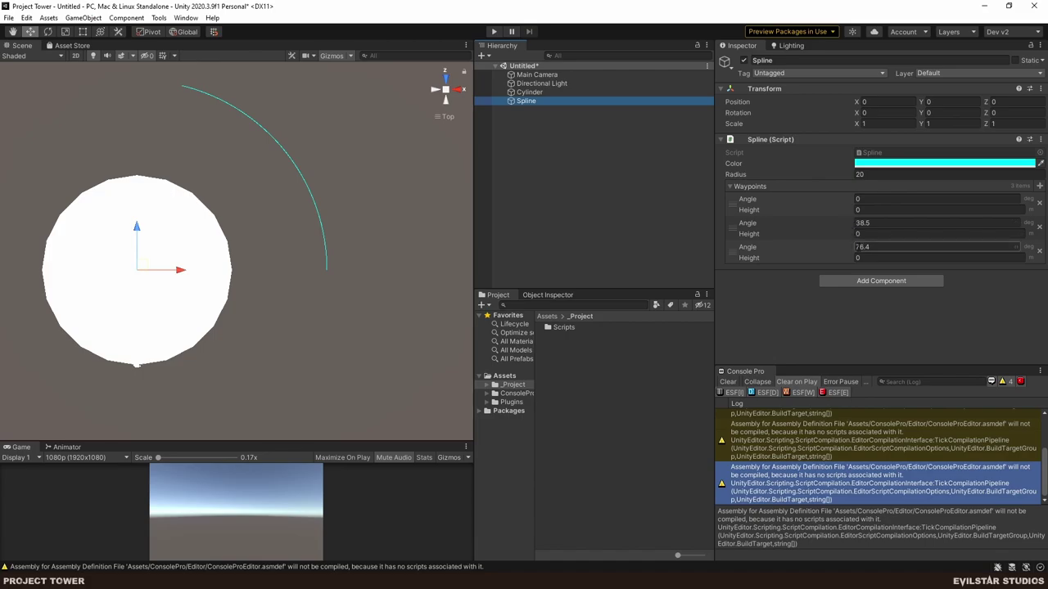
left_click_drag(852, 243, 286, 262)
left_click_drag(464, 246, 550, 247)
left_click_drag(372, 253, 71, 111, "alt")
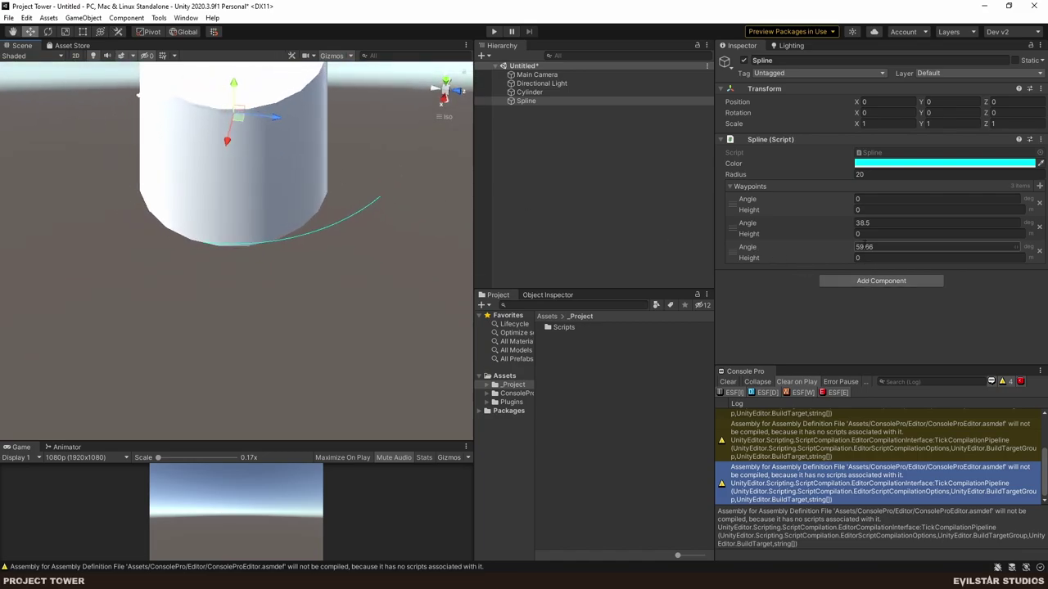
mouse_move(848, 262)
left_mouse_down()
mouse_move(864, 262)
mouse_move(836, 261)
left_mouse_up()
left_click_drag(448, 128, 334, 218, "alt")
left_click_drag(851, 252, 601, 258)
left_click(446, 82)
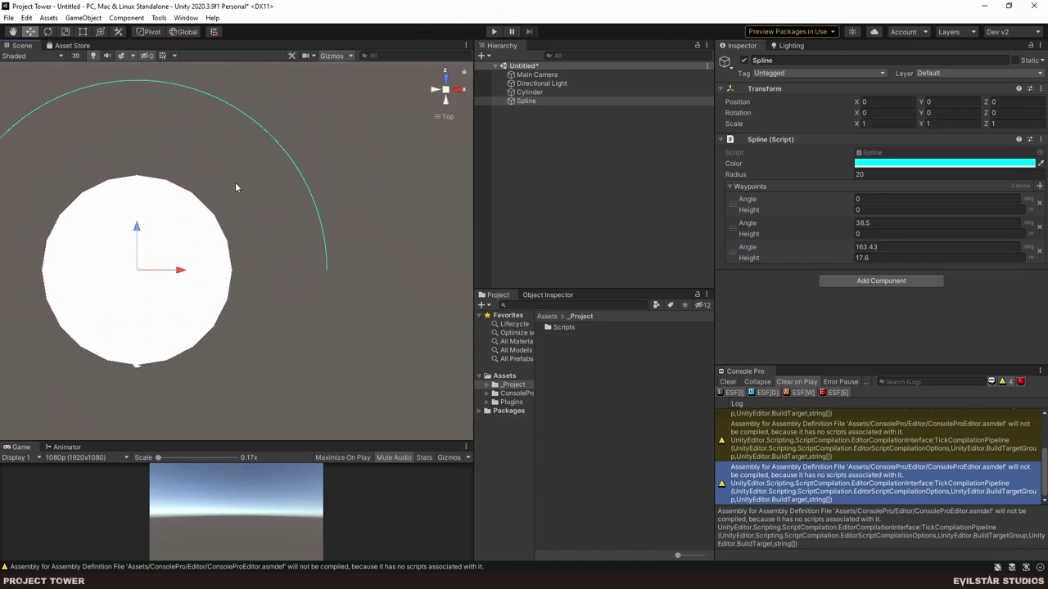
Increase the third waypoint's angle to about 217.9 and check the curve around the cylinder.
left_click_drag(851, 249, 980, 263)
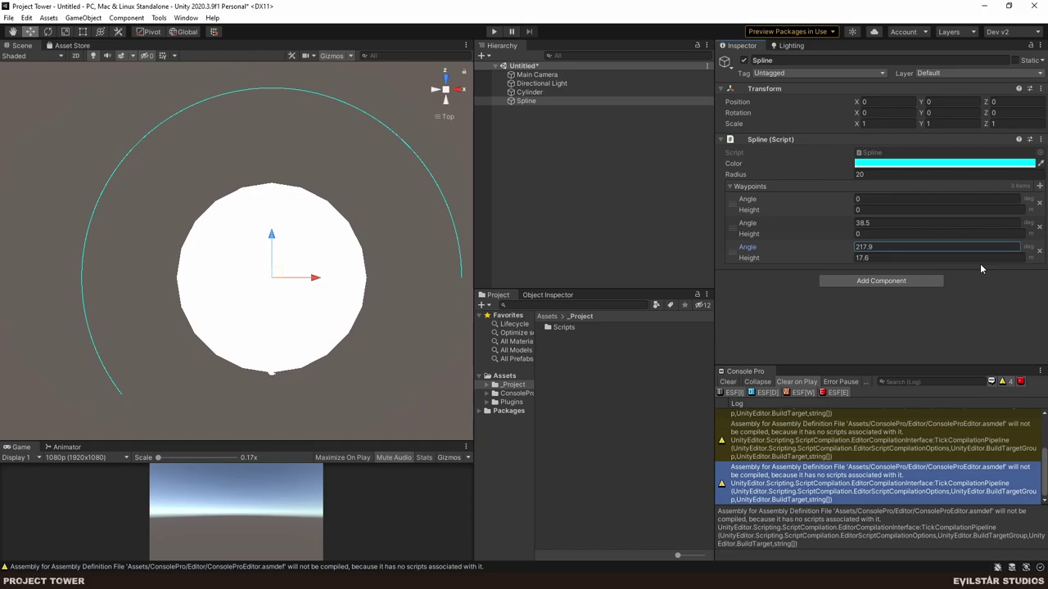
left_click_drag(292, 398, 112, 168, "alt")
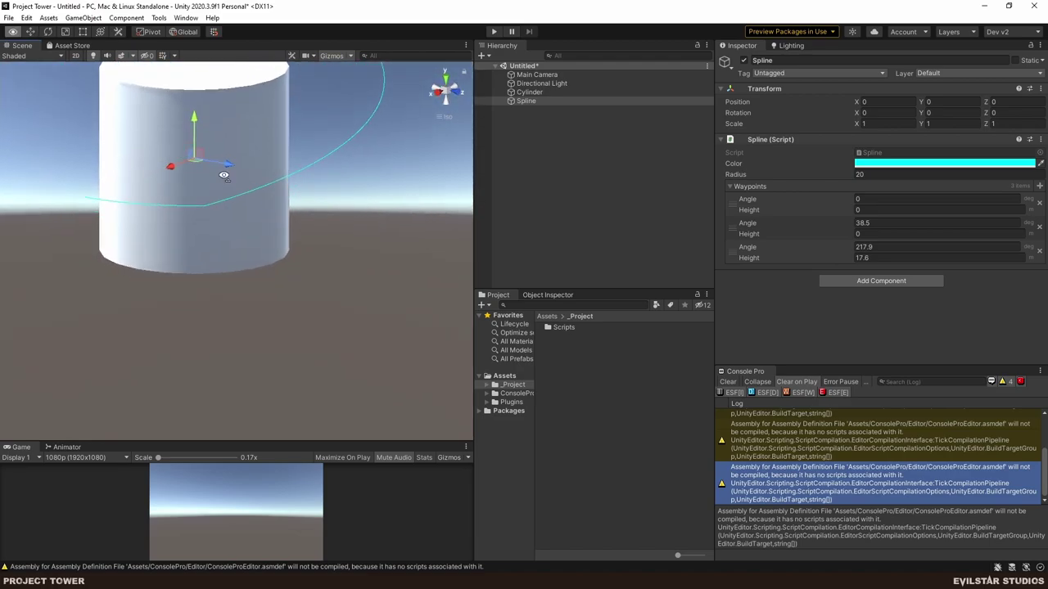
left_click_drag(224, 175, 196, 169, "alt")
middle_click_drag(65, 225, 101, 276)
left_click_drag(317, 284, 376, 276, "alt")
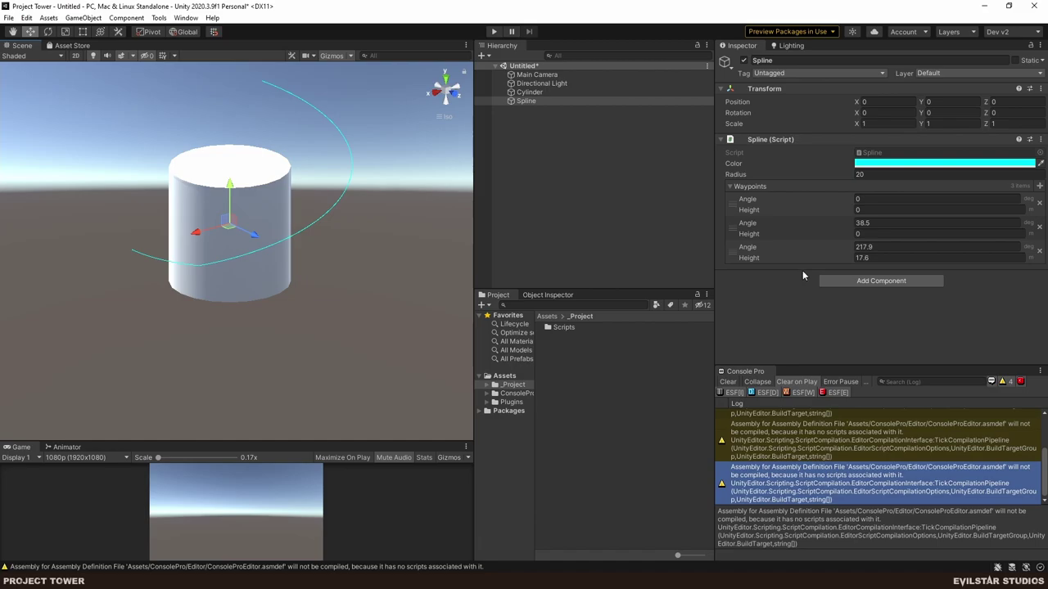
Set the spline's radius to 11 and check how closely the path follows the cylinder.
left_click_drag(851, 177, 841, 176)
left_click(868, 174)
type("11")
scroll(215, 192, "up", 4)
left_click_drag(215, 192, 55, 250, "alt")
left_click_drag(322, 218, 150, 298, "alt")
left_click_drag(262, 261, 261, 292, "alt")
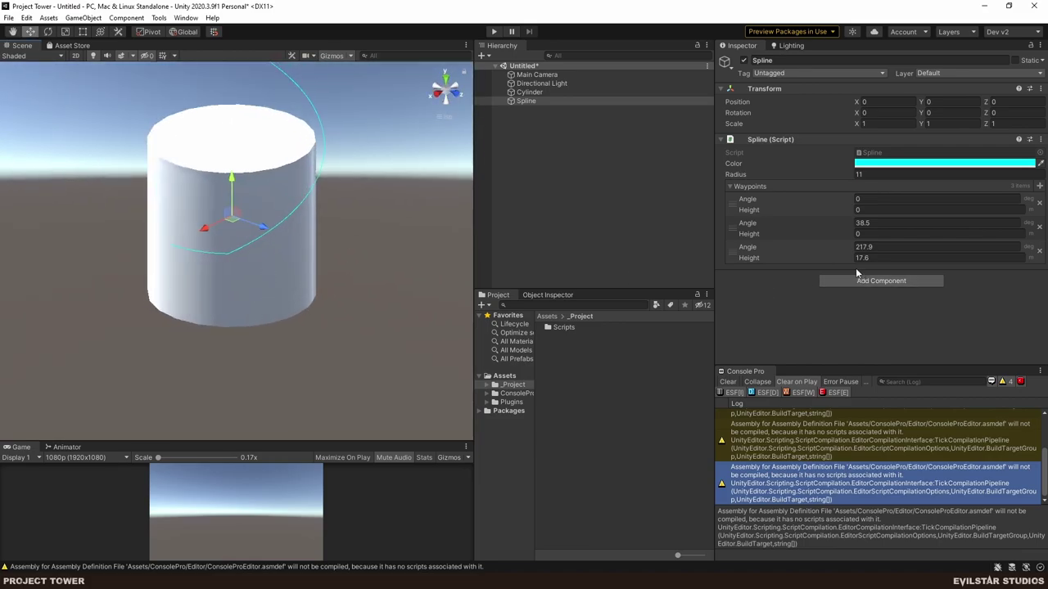
Set the third waypoint's angle to 200 degrees.
left_click_drag(447, 278, 276, 286, "alt")
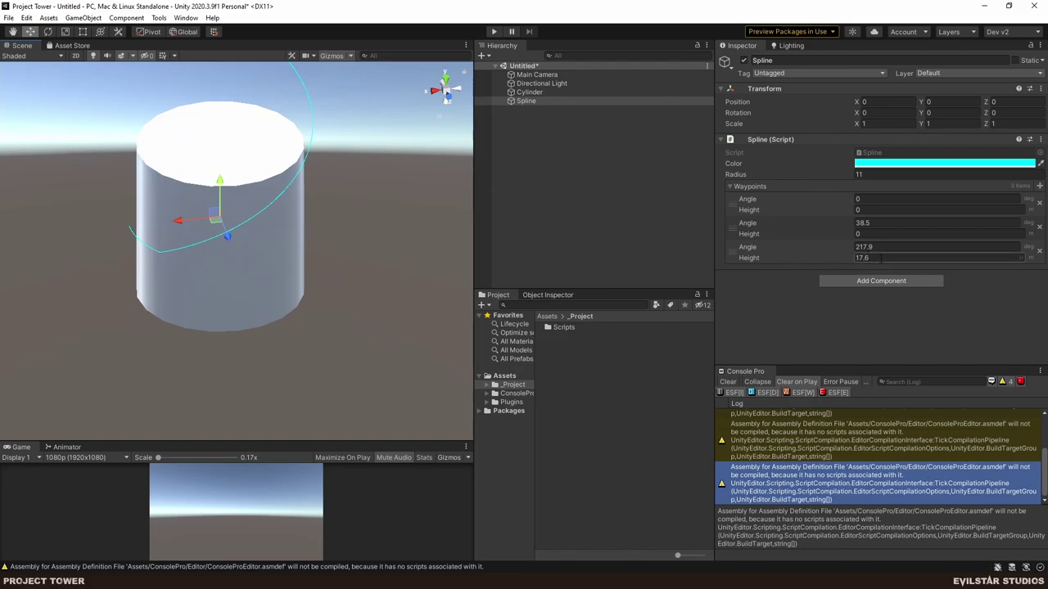
left_click_drag(396, 220, 314, 216, "alt")
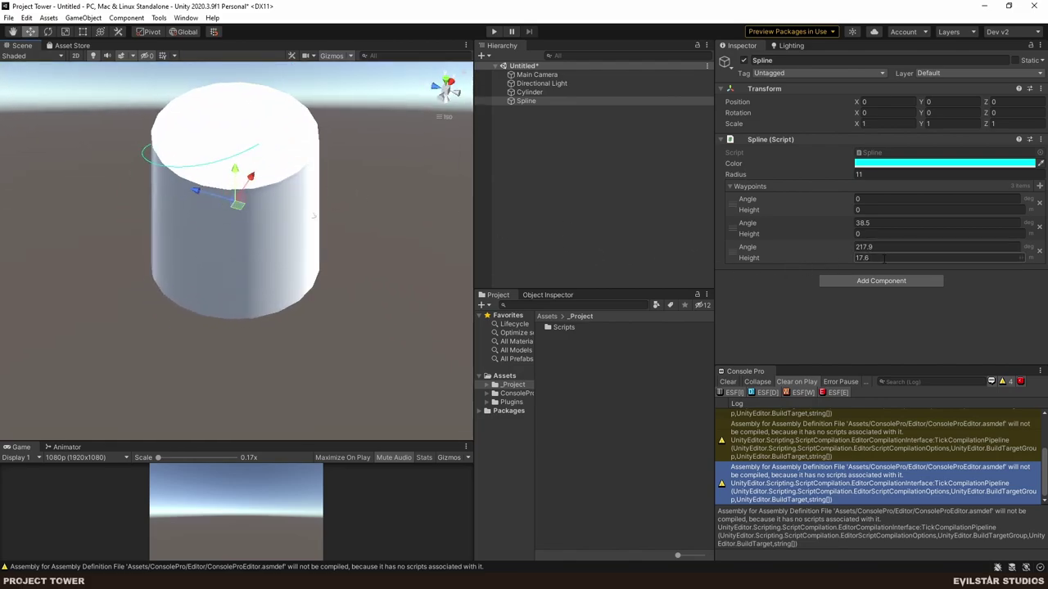
left_click(810, 250)
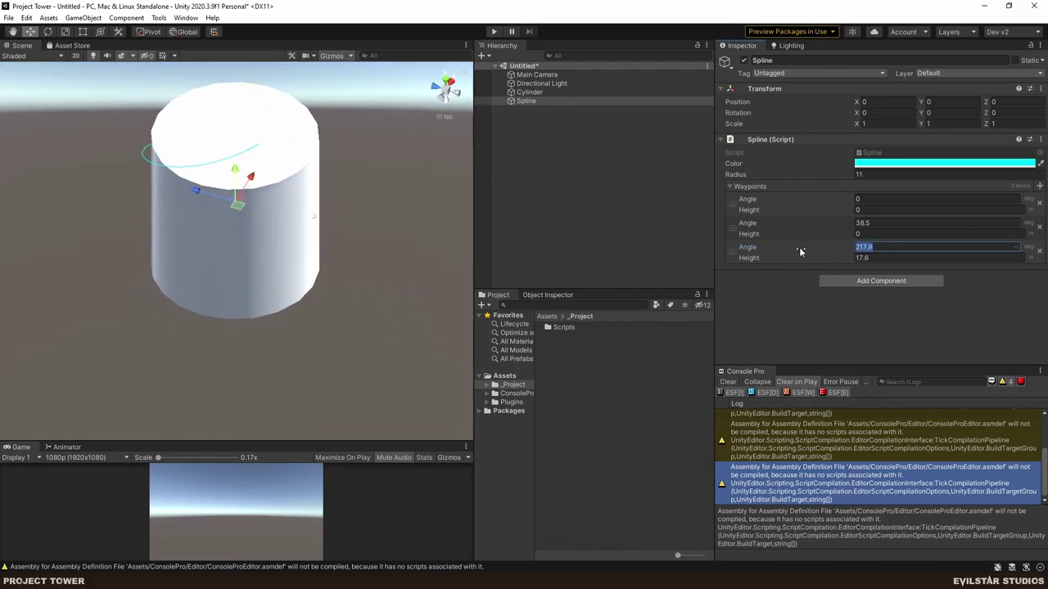
type("100")
type("200")
key("Return")
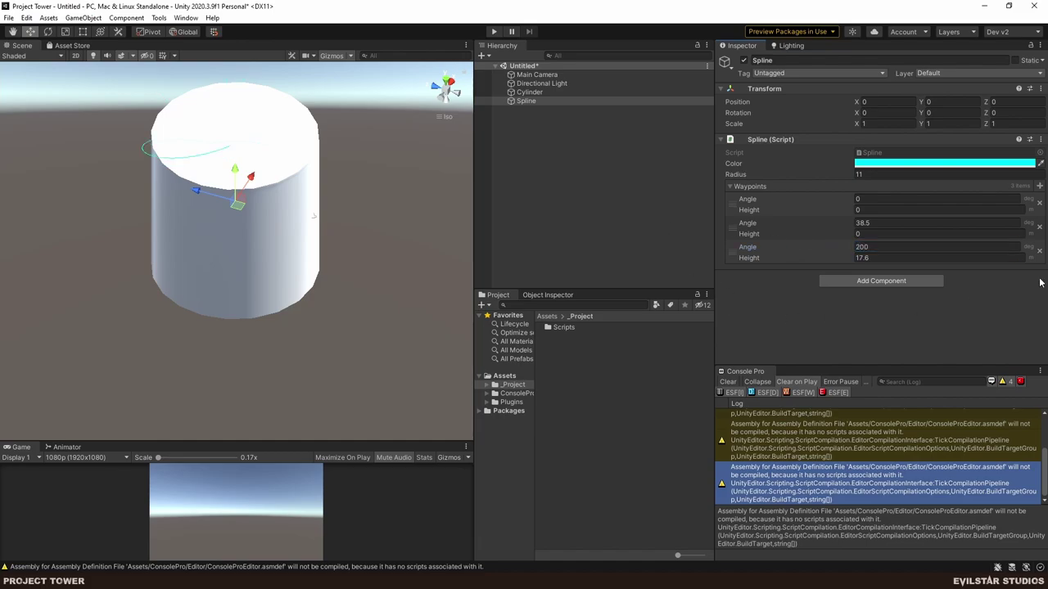
Add a fourth waypoint to the spline with an angle of 200 and a height of 25.
left_click(1040, 186)
left_click(870, 272)
type("200")
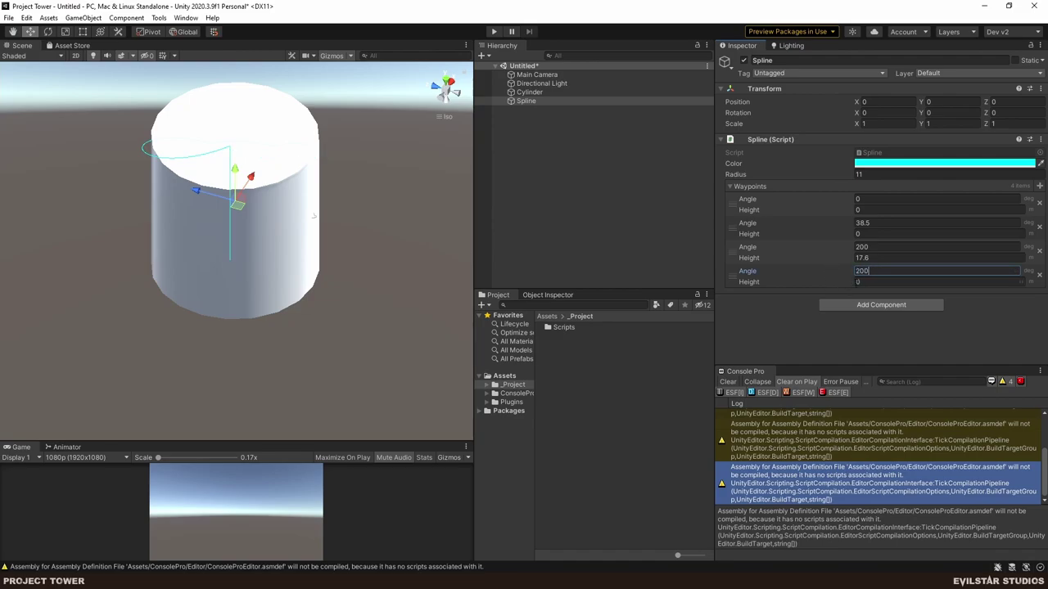
left_click_drag(339, 281, 139, 238, "alt")
left_click(815, 283)
type("25")
left_click_drag(417, 286, 175, 264, "alt")
Select the Cylinder object and set its Y scale to 40.
left_click(617, 163)
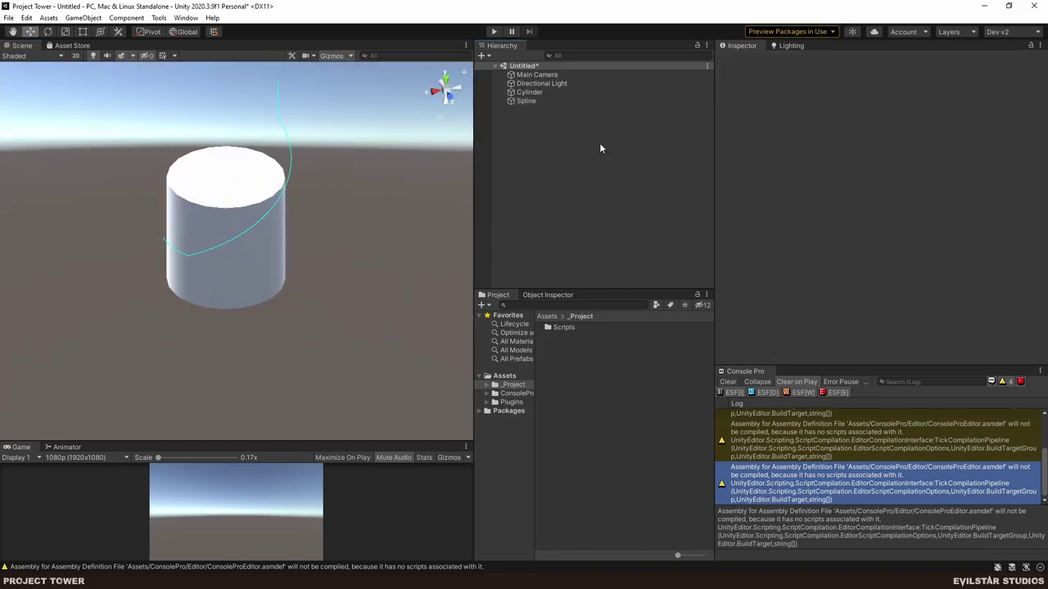
left_click(538, 99)
left_click(539, 93)
scroll(885, 198, "down", 2)
scroll(896, 228, "up", 2)
left_click(941, 124)
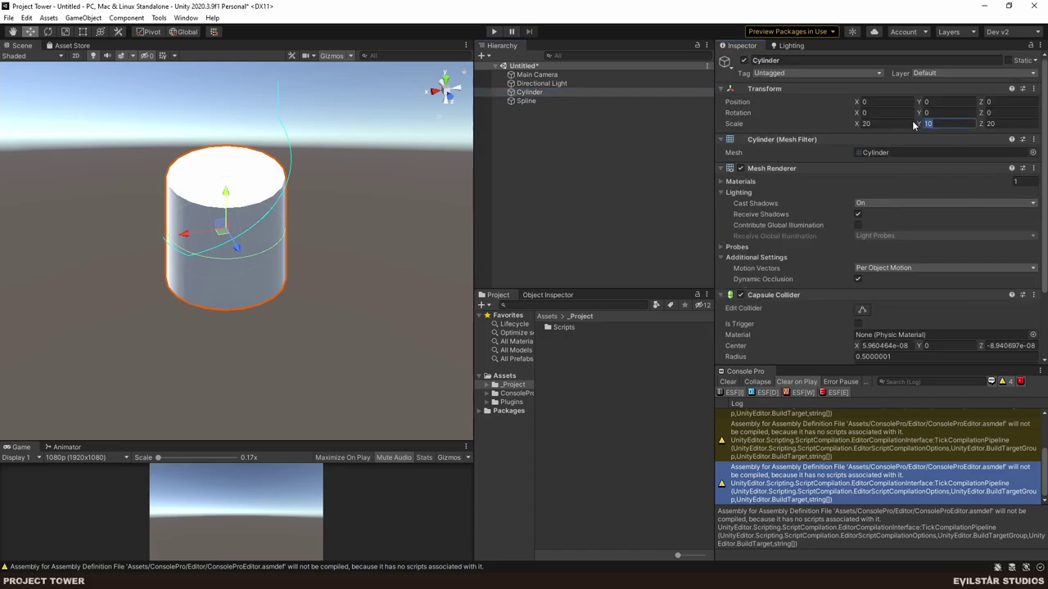
type("40")
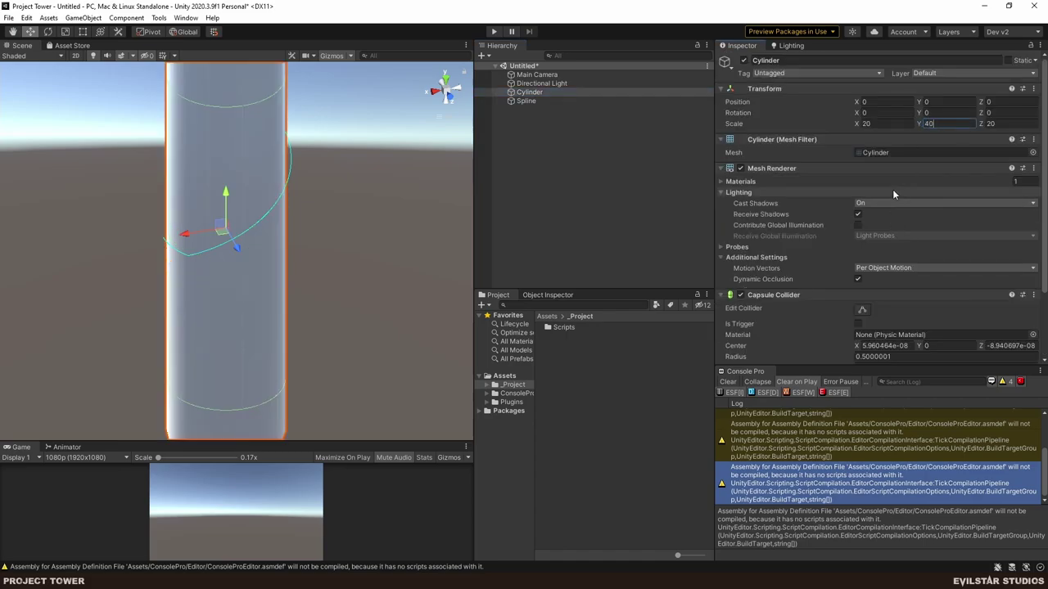
Change the Spline object's gizmo color to magenta, FF00DA.
left_click(547, 158)
left_click_drag(354, 238, 29, 280, "alt")
left_click_drag(605, 221, 735, 214, "alt")
left_click(536, 101)
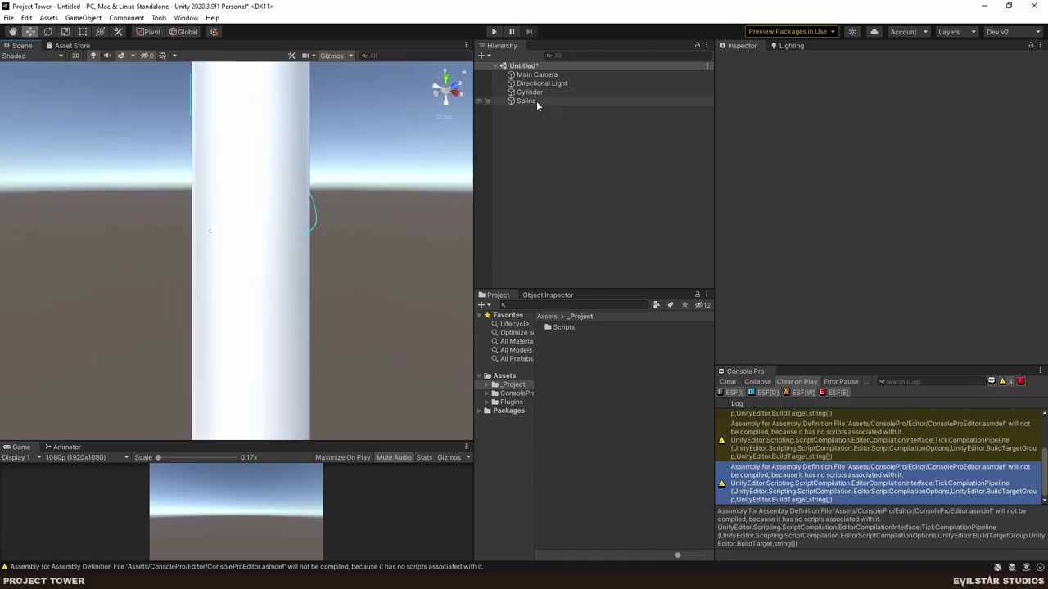
left_click(882, 165)
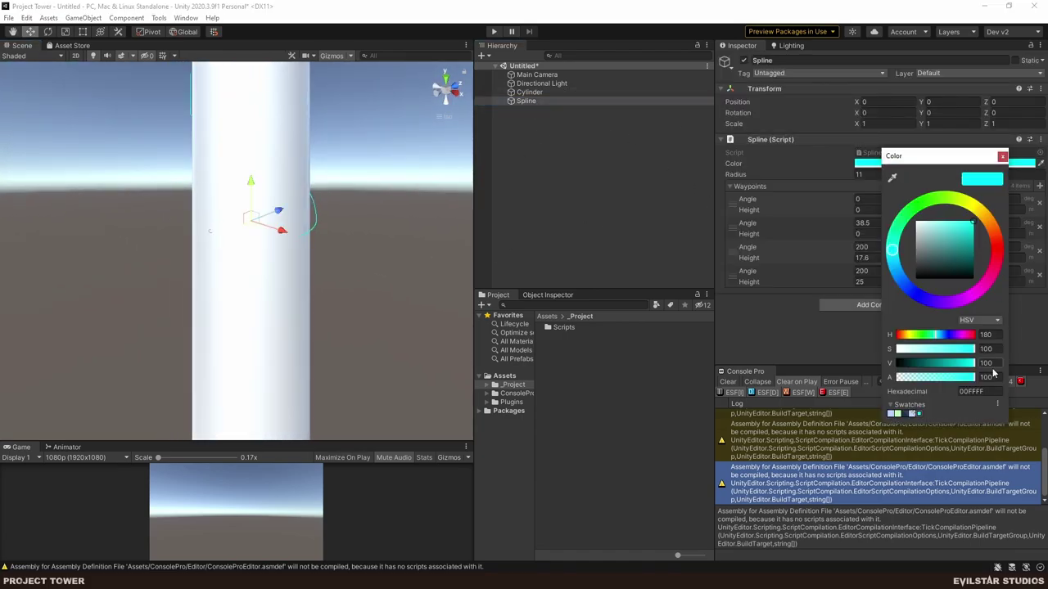
left_click_drag(998, 284, 986, 303)
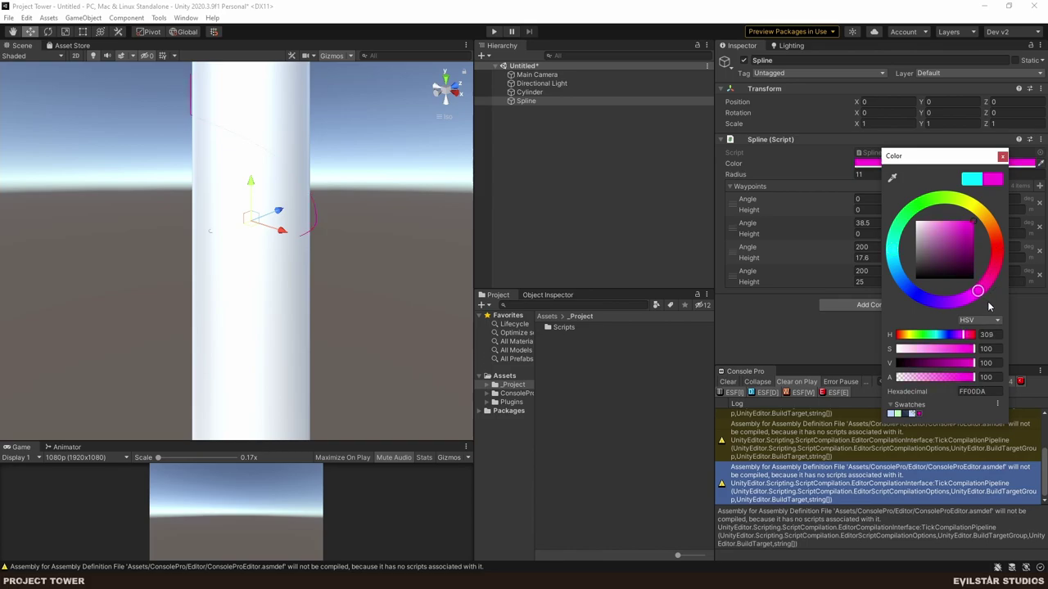
left_click(1002, 155)
Examine the spline path around the tall cylinder from several viewing angles, with the Spline object selected.
right_click_drag(391, 238, 284, 200)
middle_click_drag(283, 200, 260, 239)
scroll(260, 239, "up", 3)
left_click(549, 189)
right_click_drag(360, 221, 236, 262)
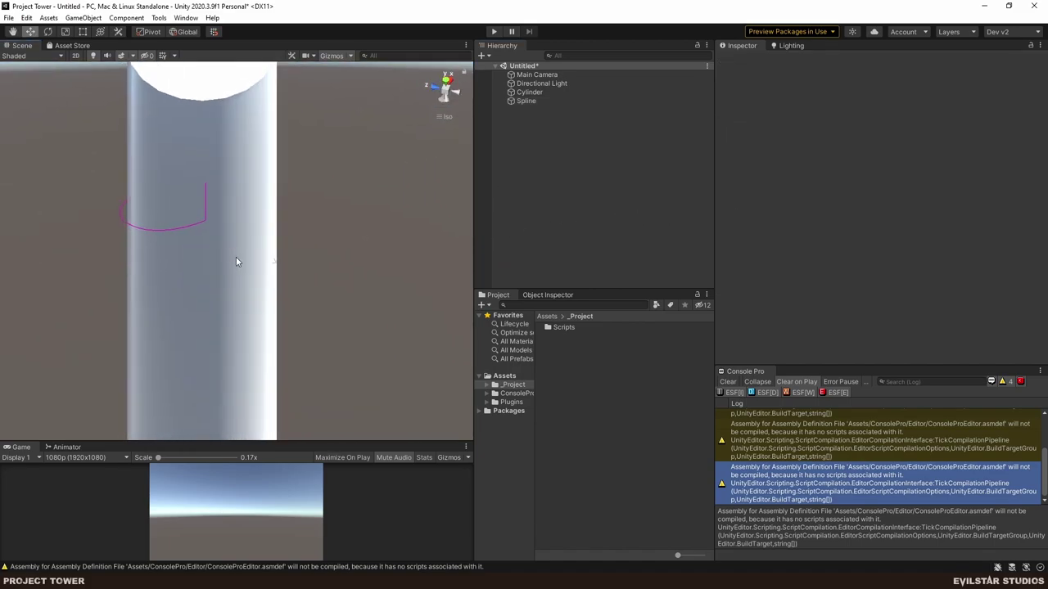
left_click(556, 102)
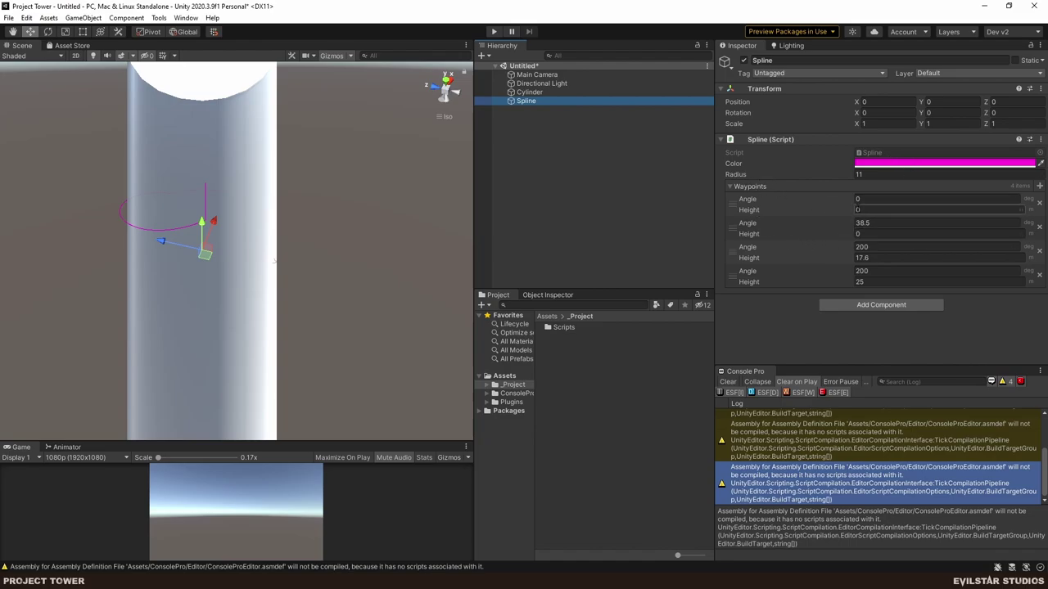
right_click_drag(232, 300, 250, 323)
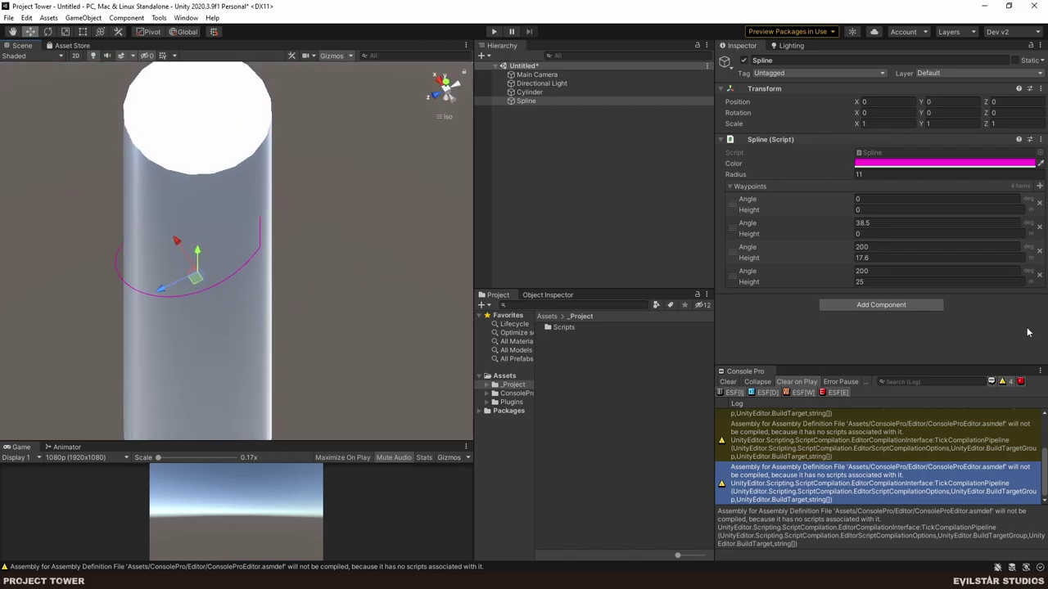
right_click_drag(164, 287, 98, 229)
right_click_drag(232, 240, 197, 245)
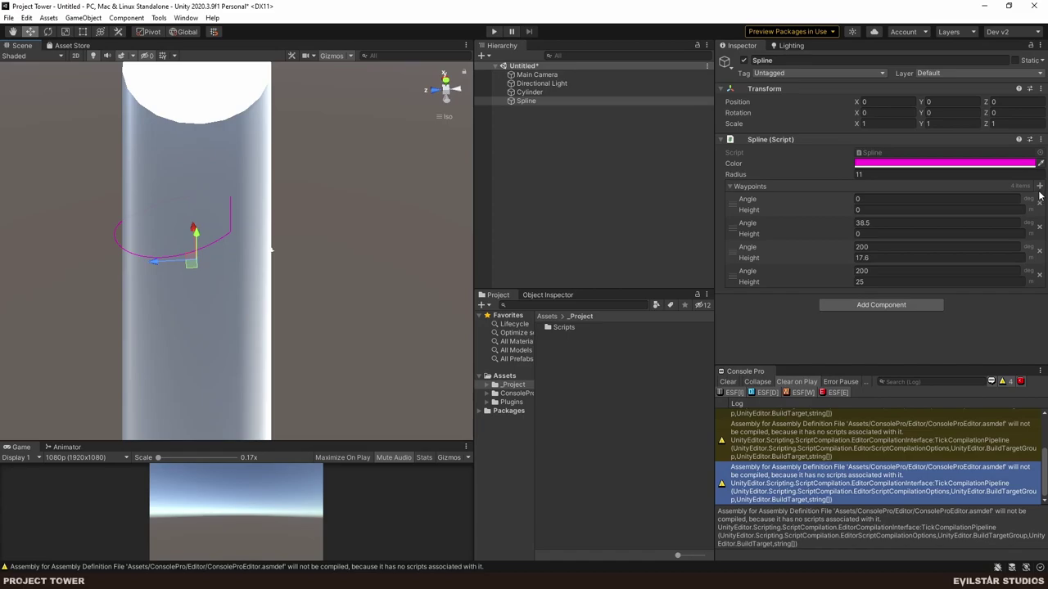
Add a fifth waypoint to the Spline object with an angle of 18.8 and a height of 25.
left_click(1040, 186)
left_click(847, 308)
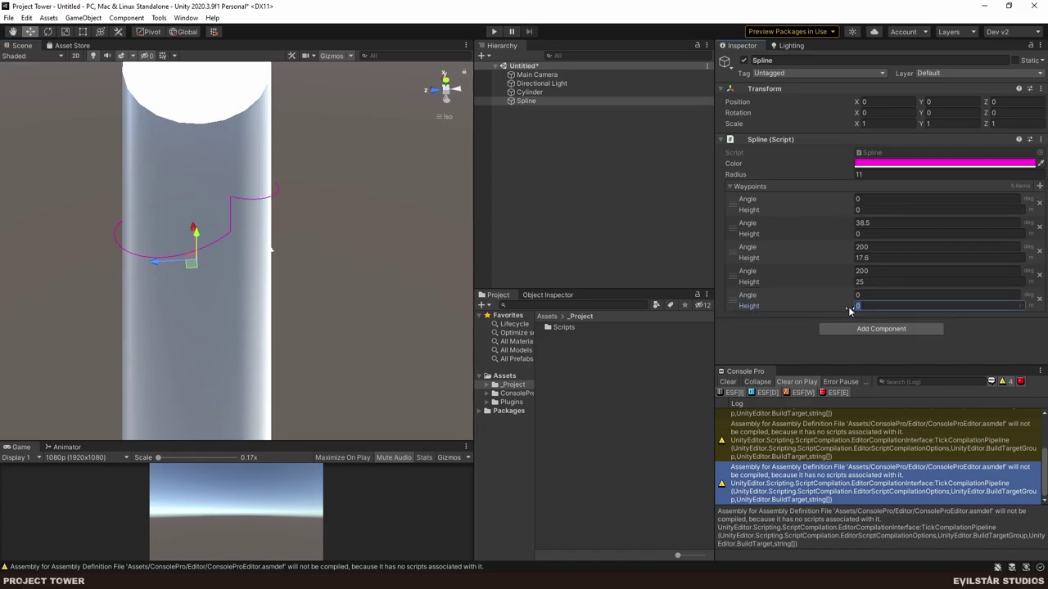
type("25")
left_click(856, 296)
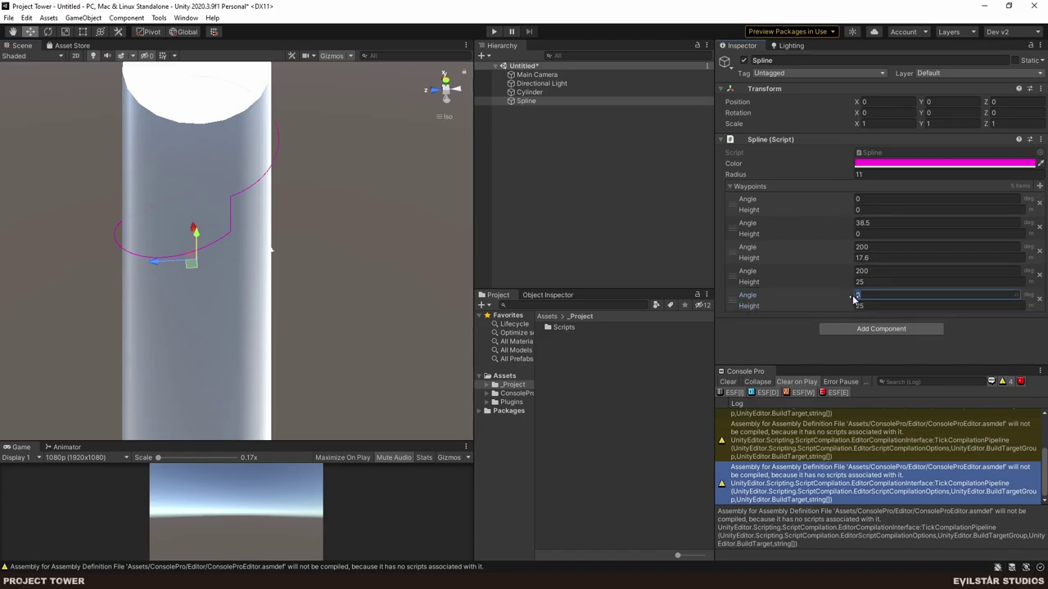
right_click_drag(455, 259, 265, 199)
left_click(891, 296)
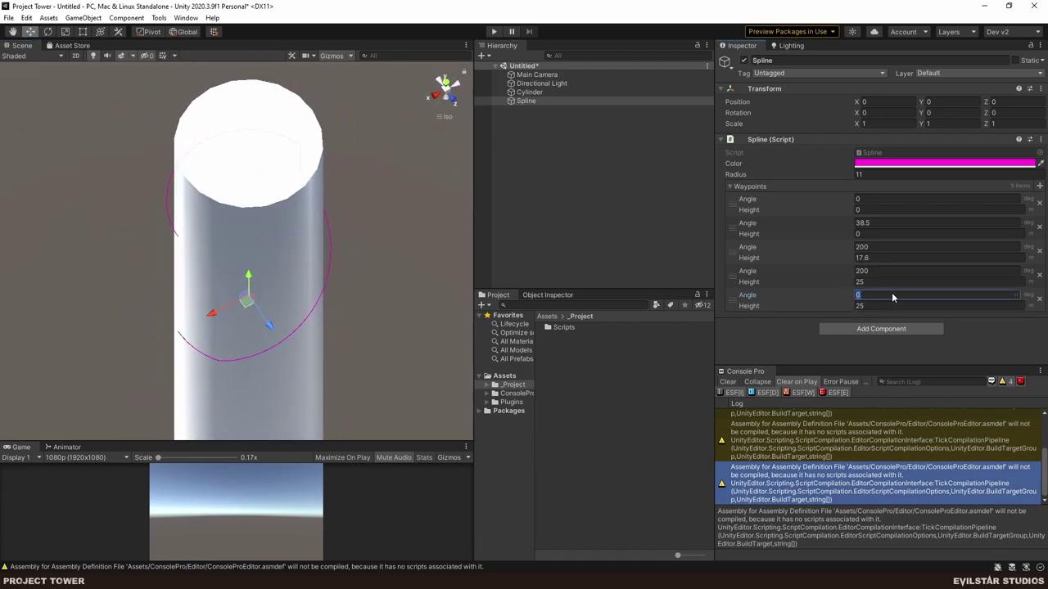
left_click_drag(884, 299, 39, 293)
mouse_move(932, 314)
left_mouse_down()
mouse_move(924, 312)
mouse_move(936, 313)
left_mouse_up()
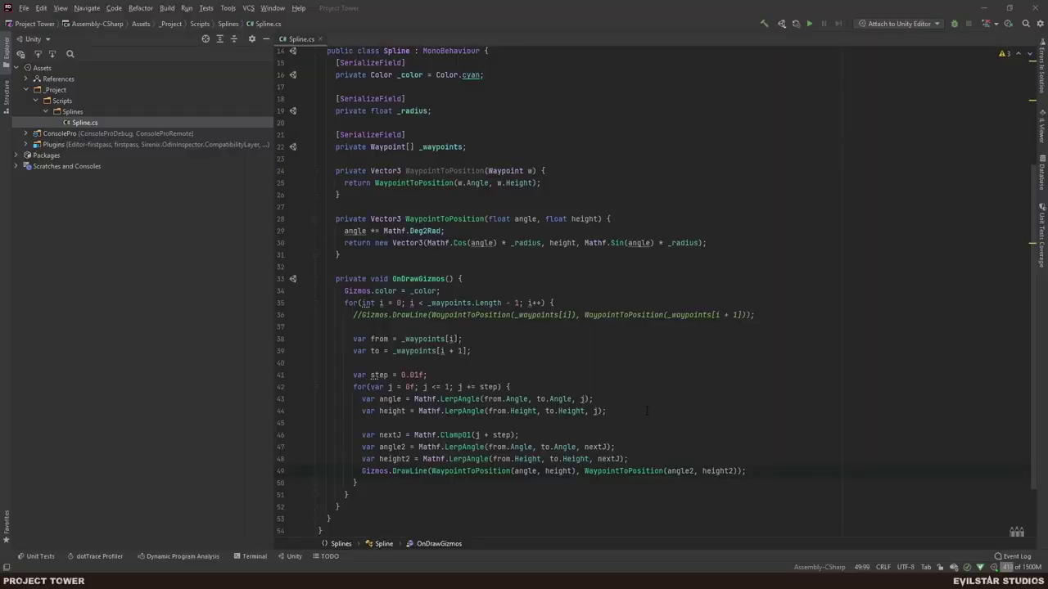
In Spline.cs in Rider, replace the four Mathf.LerpAngle calls in OnDrawGizmos with Mathf.Lerp, and return to Unity to recompile.
left_click(647, 411)
double_click(463, 399)
type("LEr")
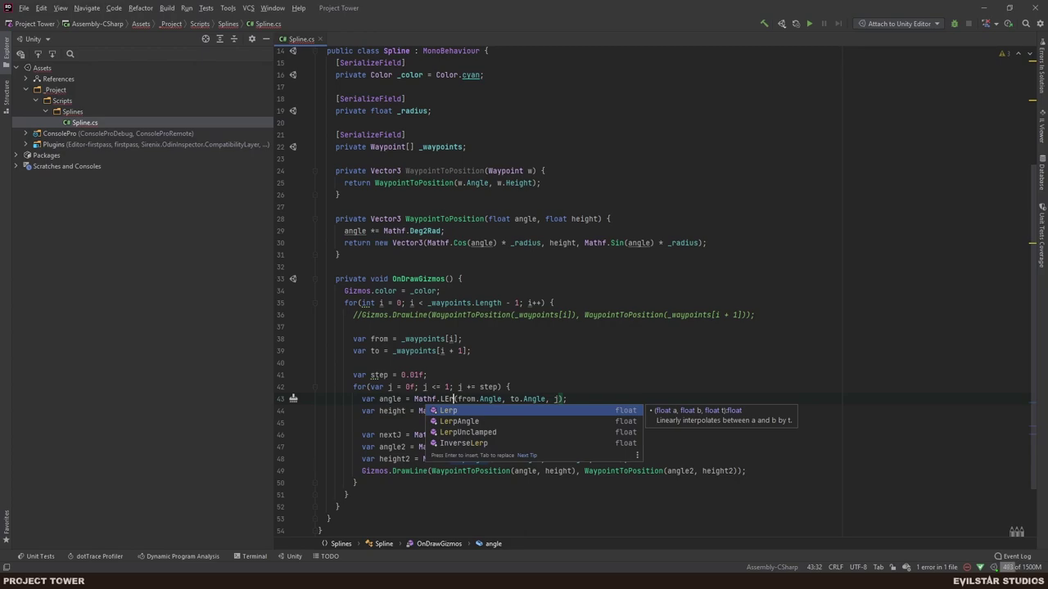
key("Return")
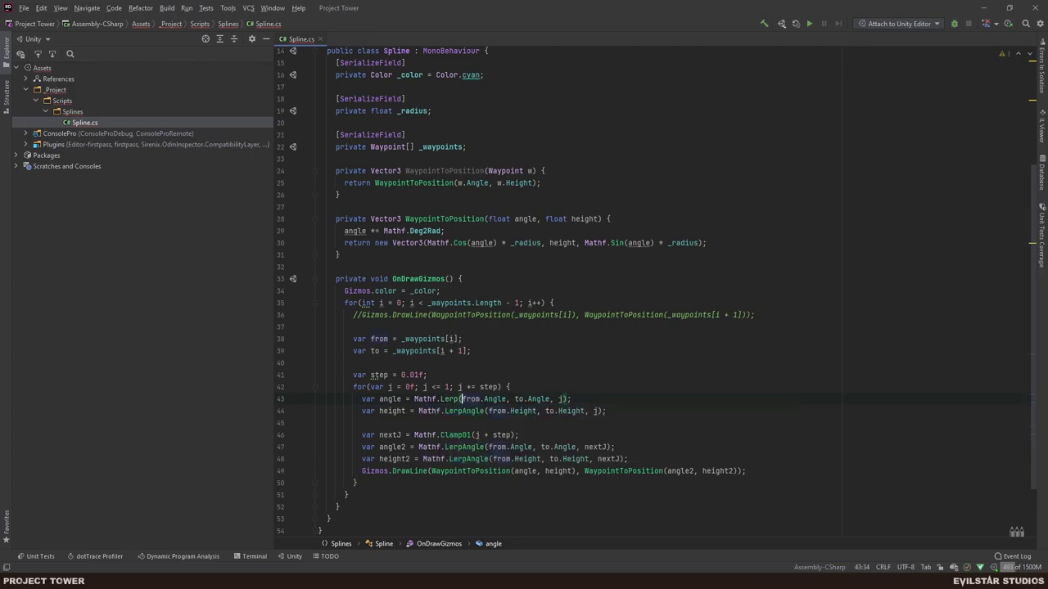
key("Down")
key("ctrl+Delete")
key("Down")
key("Down")
key("Down")
key("ctrl+Delete")
key("Down")
key("ctrl+Delete")
left_click(619, 457)
key("alt+Tab")
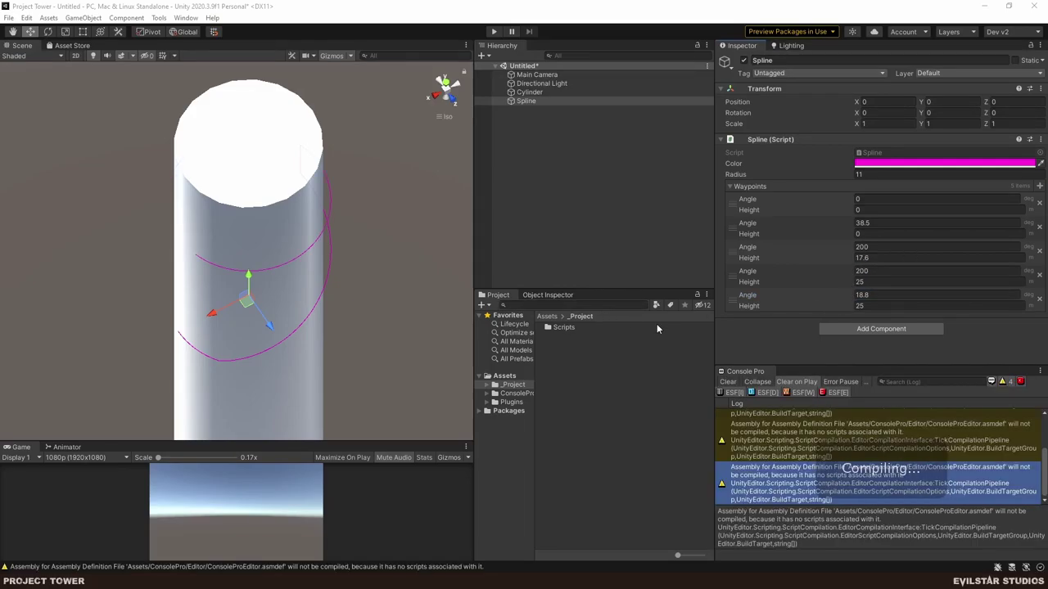
Try an angle of -38.2 for the fifth waypoint and inspect the path from above and from the side.
left_click_drag(852, 295, 122, 315)
right_click_drag(123, 315, 235, 294)
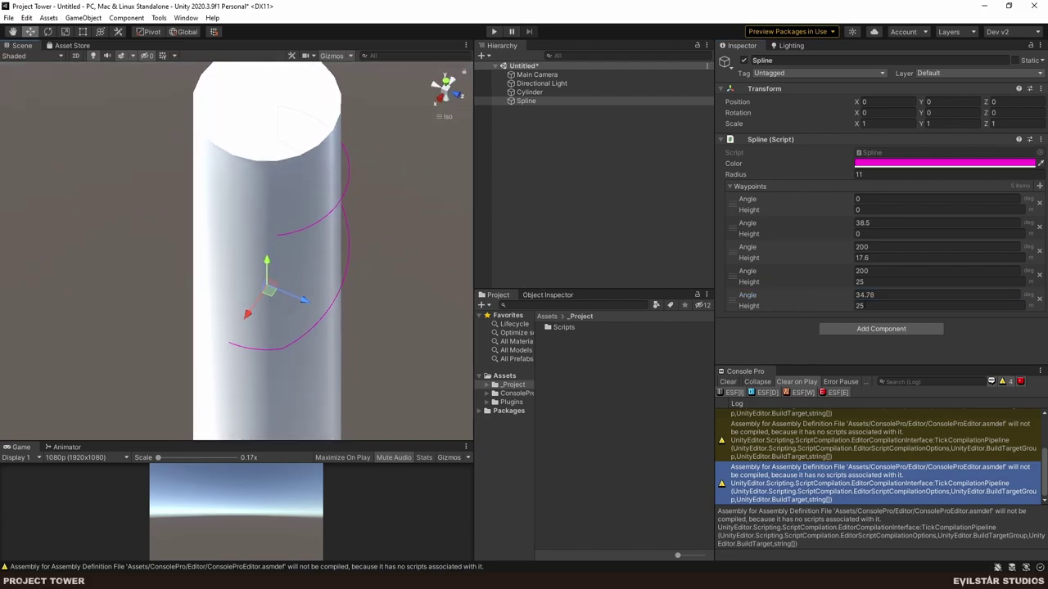
left_click(852, 295)
type("-38.2")
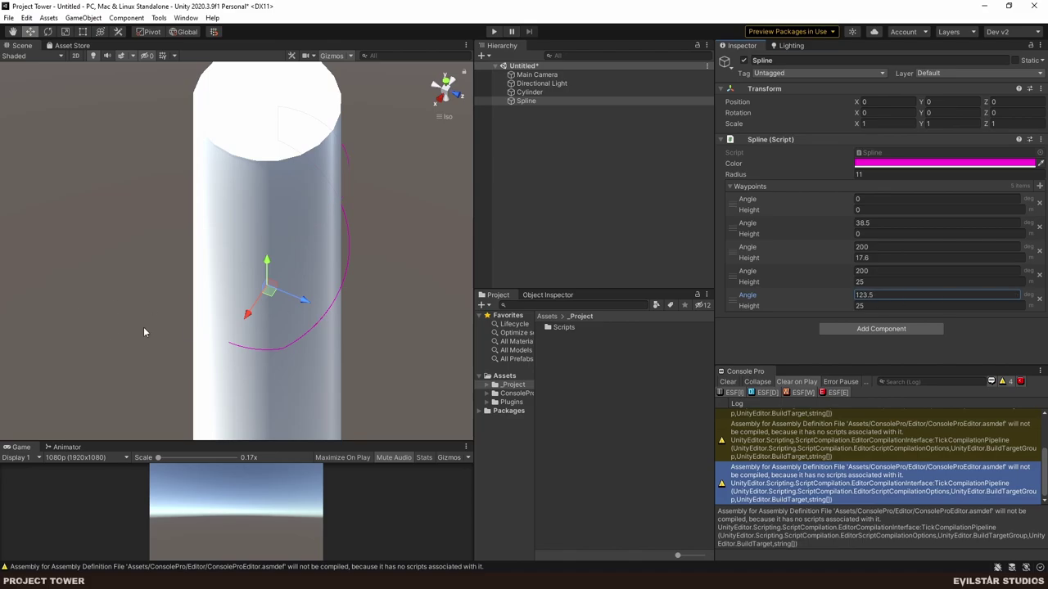
left_click(441, 83)
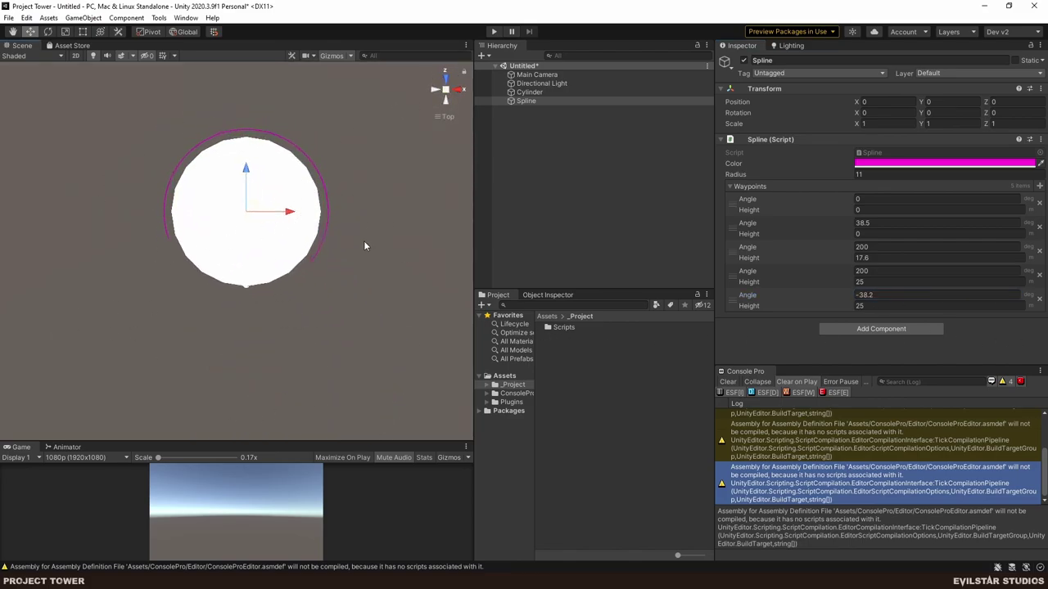
left_click_drag(342, 344, 145, 219, "alt")
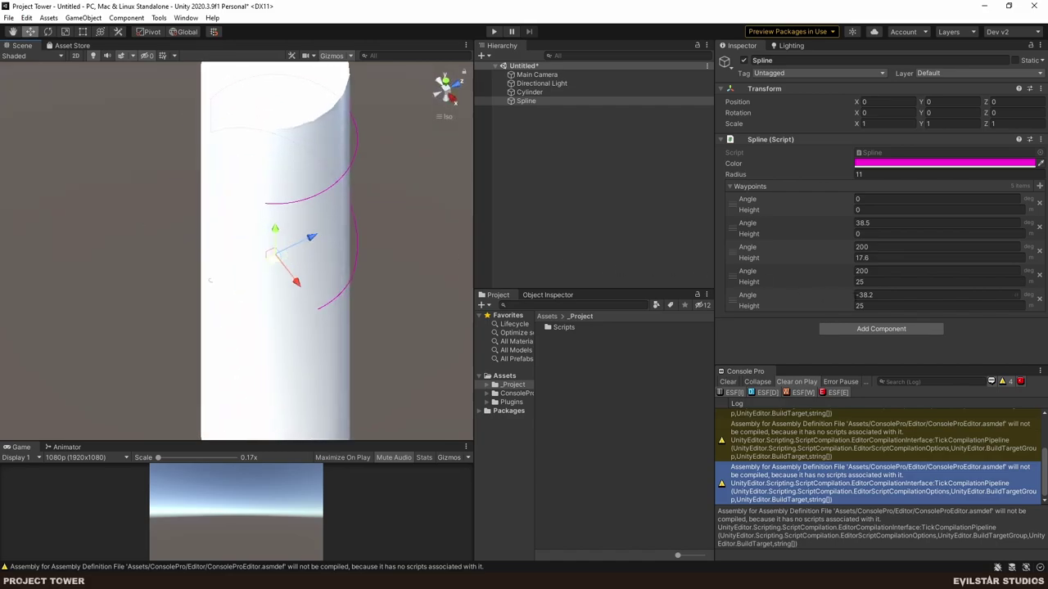
Set the fifth waypoint's angle to -121.6 and its height to 38.1.
left_click_drag(850, 295, 471, 292)
left_click_drag(237, 233, 624, 213, "alt")
mouse_move(293, 242)
left_mouse_down("alt")
mouse_move(311, 134)
mouse_move(290, 243)
left_mouse_up("alt")
left_click_drag(852, 307, 898, 327)
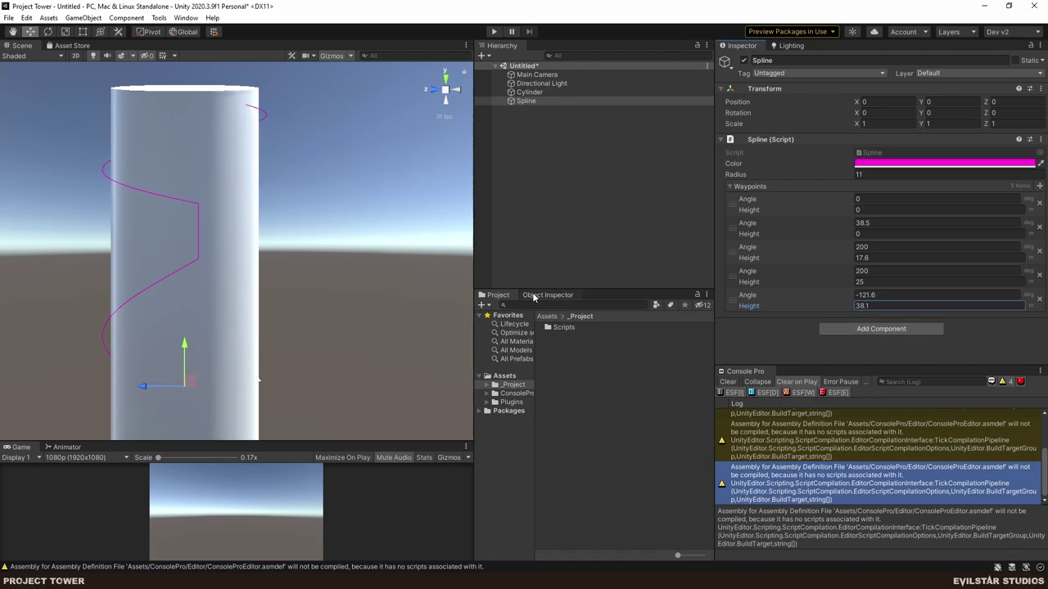
Examine the five-waypoint spline path from all around the cylinder.
right_click_drag(147, 278, 316, 262)
left_click_drag(316, 262, 434, 315, "alt")
left_click_drag(185, 308, 234, 304, "alt")
left_click_drag(115, 308, 487, 160, "alt")
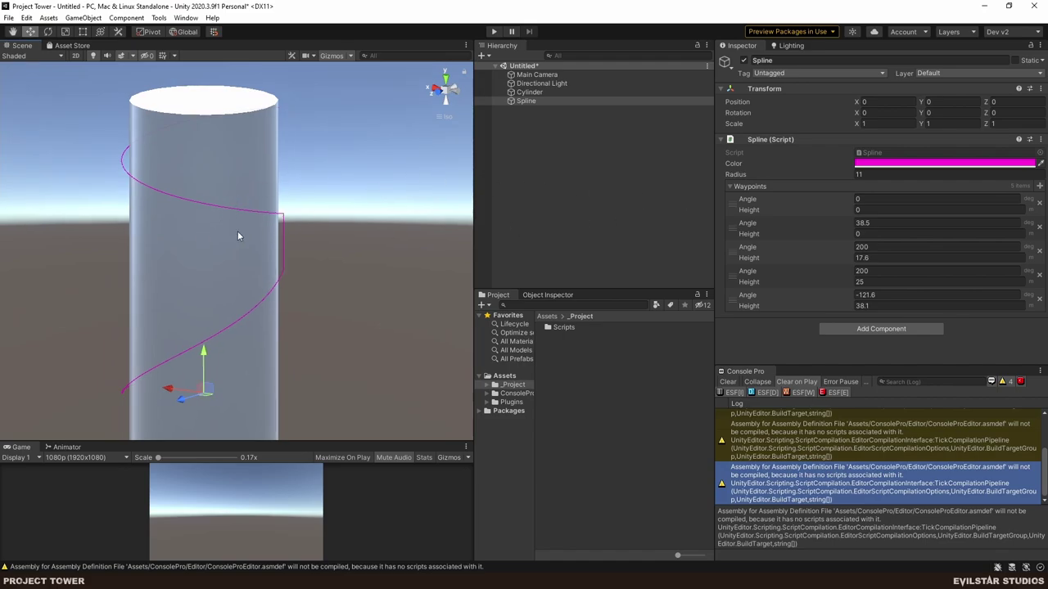
left_click_drag(242, 232, 338, 247, "alt")
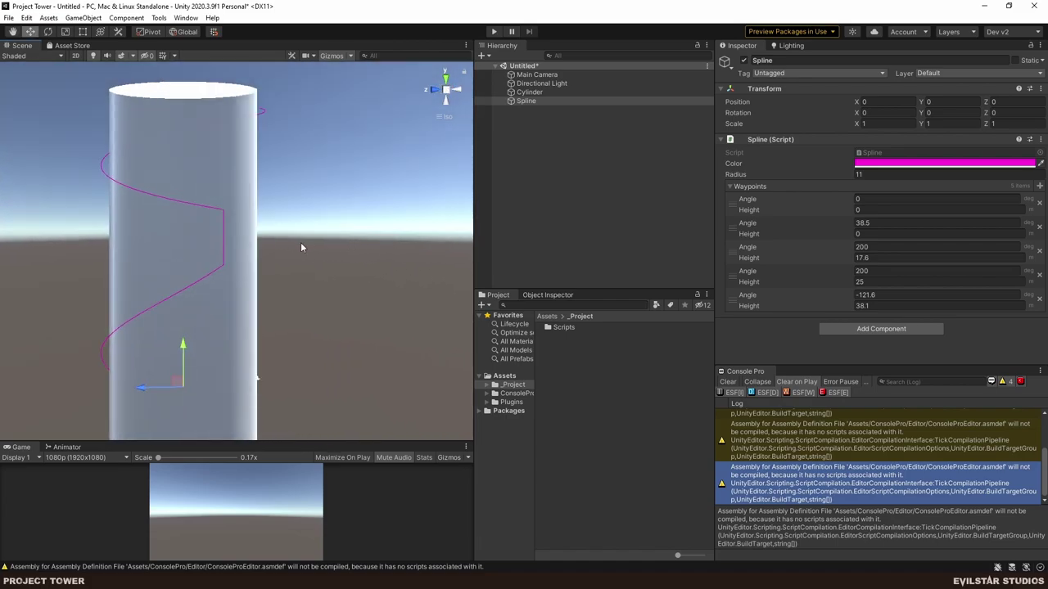
left_click_drag(300, 247, 342, 276, "alt")
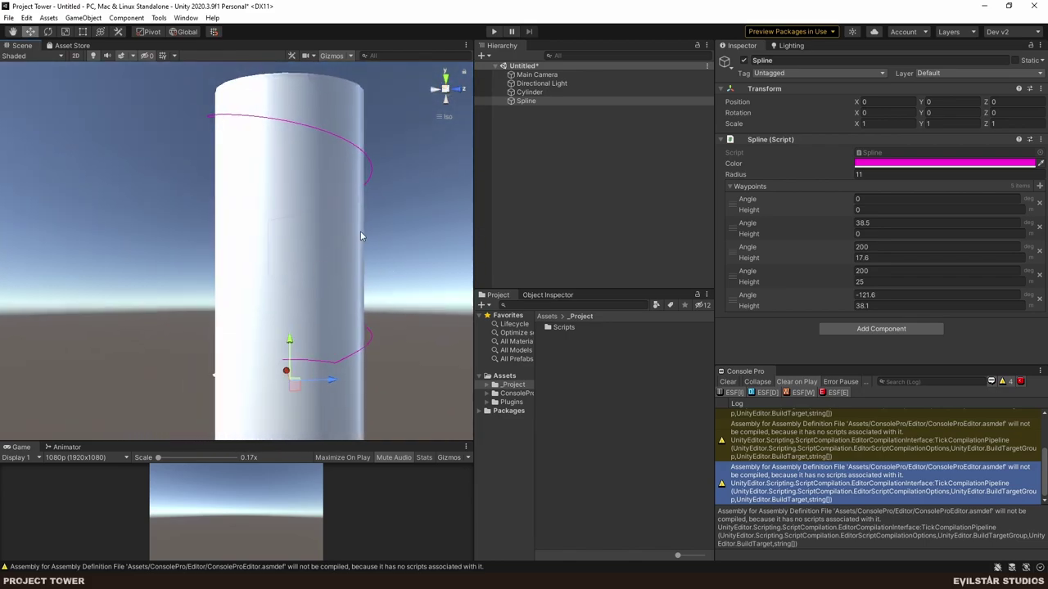
left_click_drag(361, 235, 190, 264, "alt")
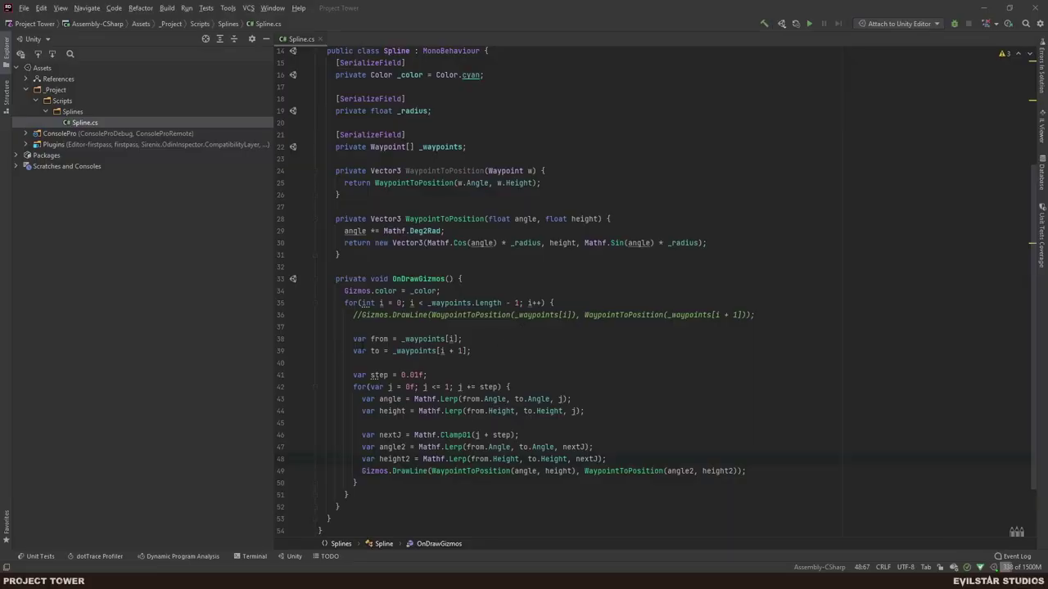
In Spline.cs in Rider, delete the commented-out Gizmos.DrawLine line and declare the outer loop counter i with var.
key("shift+Up")
key("shift+Up")
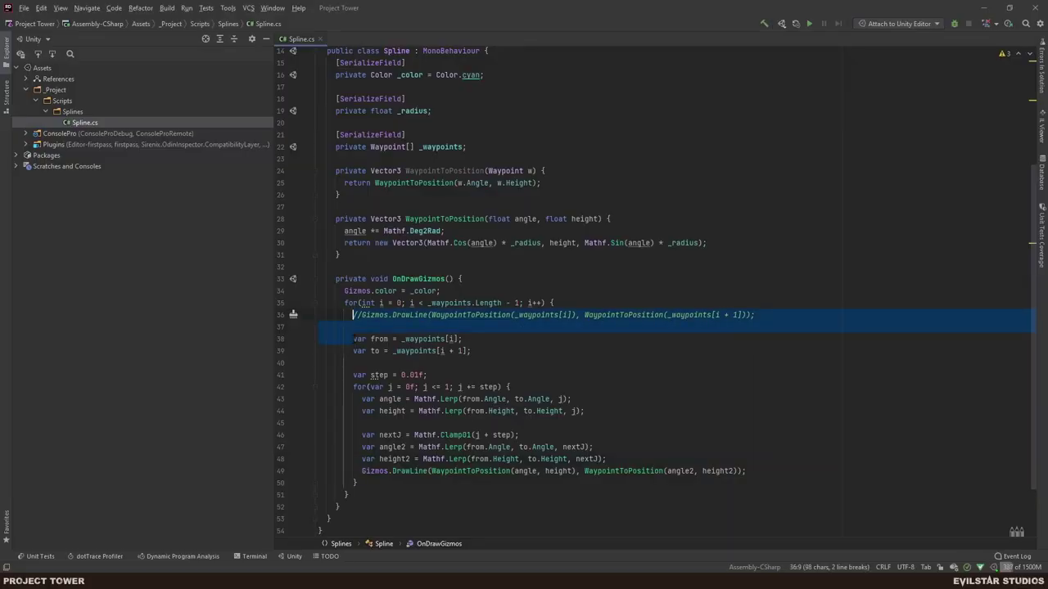
key("BackSpace")
key("Right")
key("Right")
key("alt+Return")
key("Return")
Rename the inner loop variable j to k in OnDrawGizmos.
key("Down")
key("Down")
key("Down")
key("Down")
key("Down")
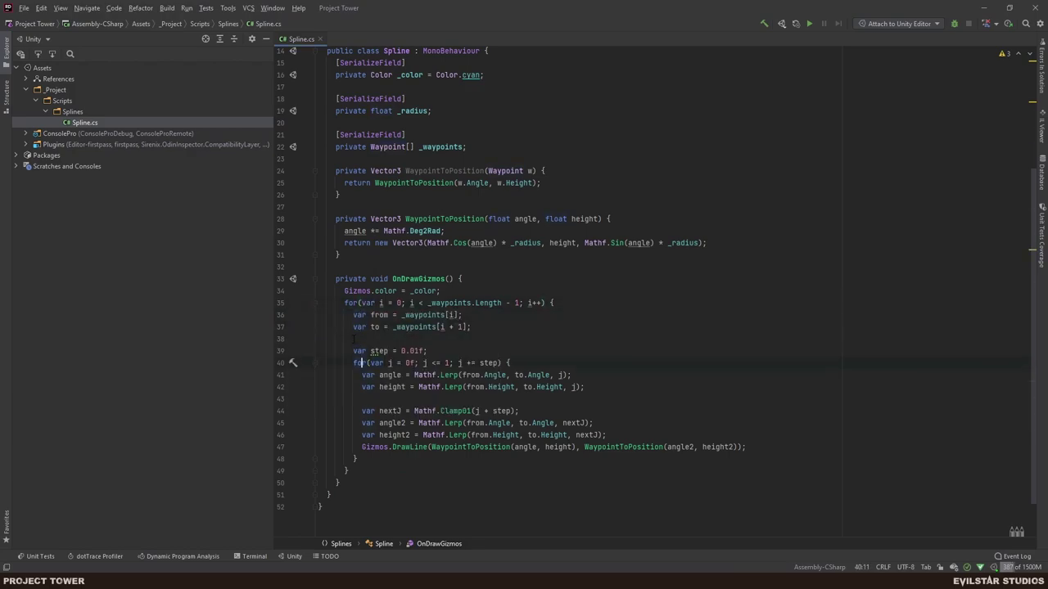
key("Right")
key("Right")
key("Right")
key("Right")
key("Right")
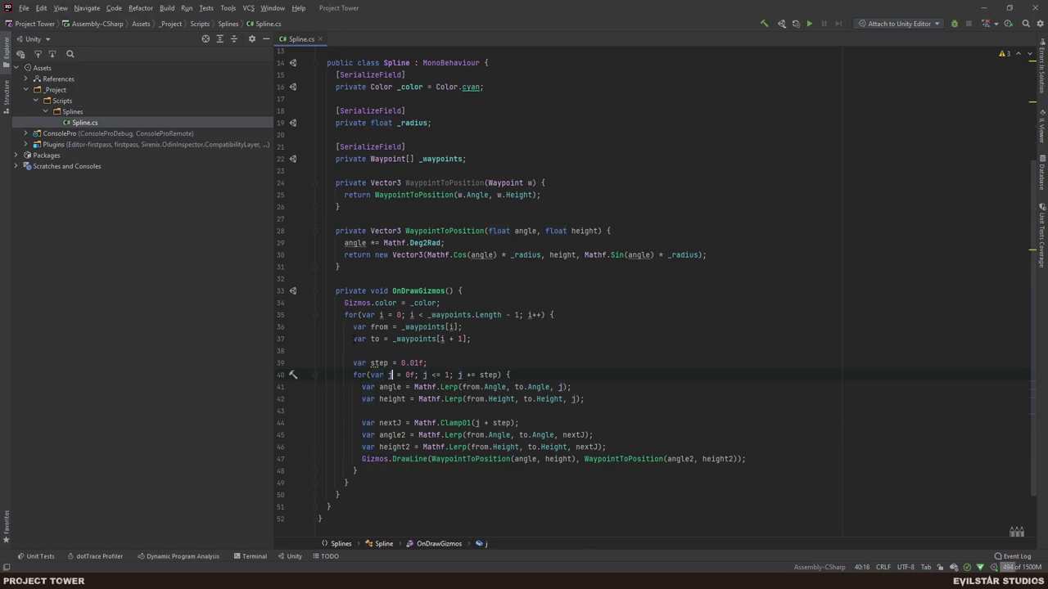
key("shift+F6")
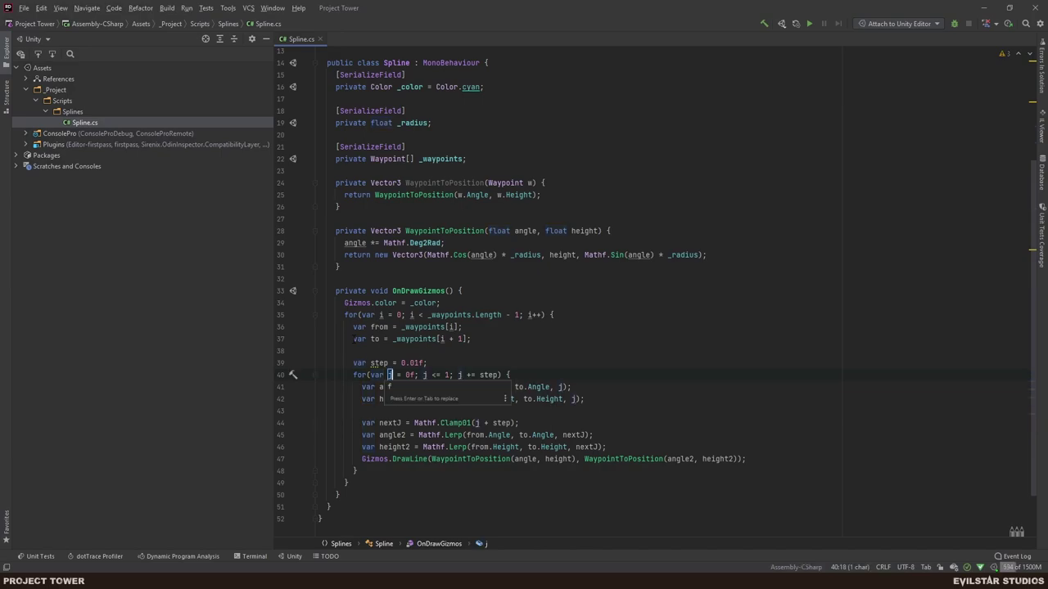
type("k")
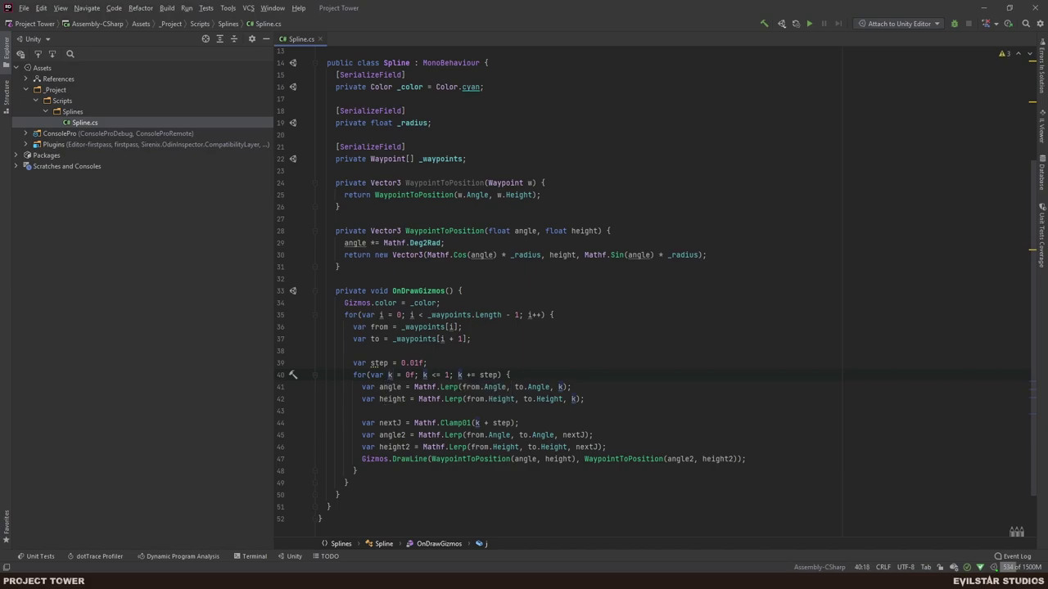
Convert the step variable in OnDrawGizmos to a const float.
left_click(361, 363)
key("alt+Return")
key("Return")
key("Down")
left_click(484, 361)
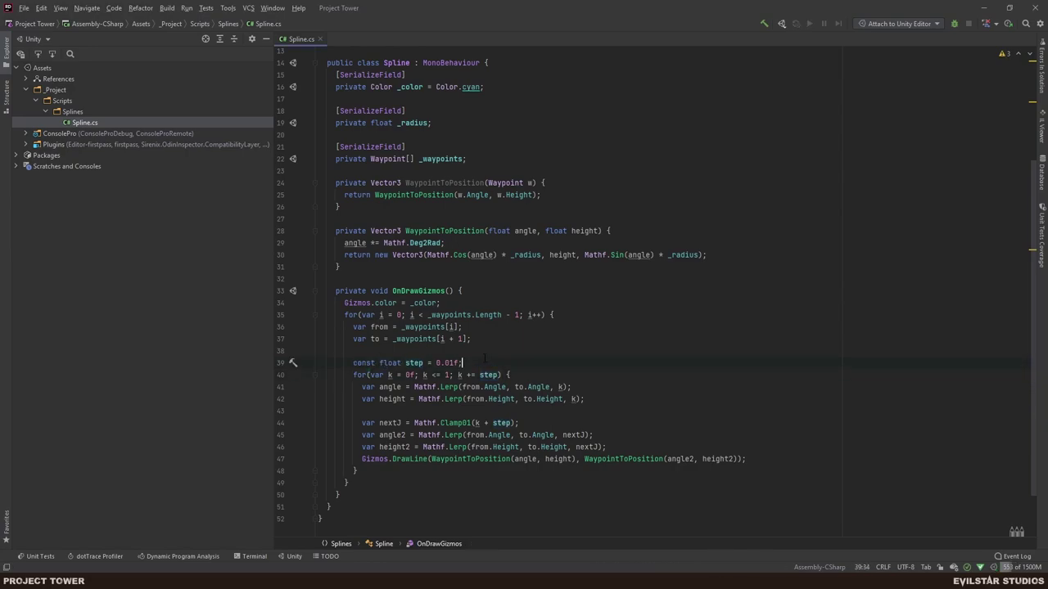
Return to Unity and examine the recompiled spline's course around the cylinder, from its lowest to its highest waypoint.
key("alt+Tab")
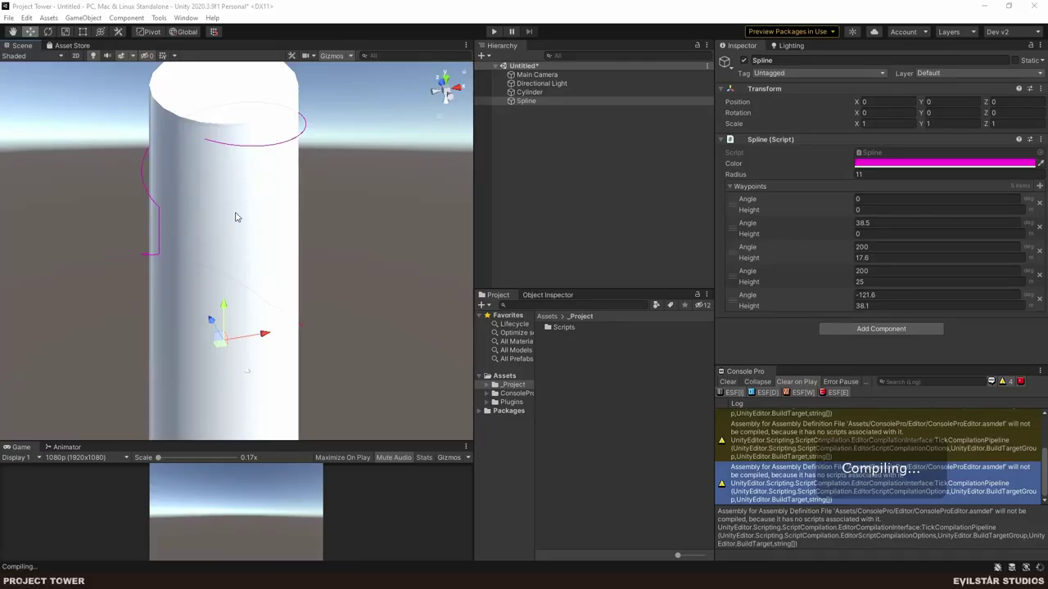
left_click_drag(357, 279, 140, 266, "alt")
key("alt+Tab")
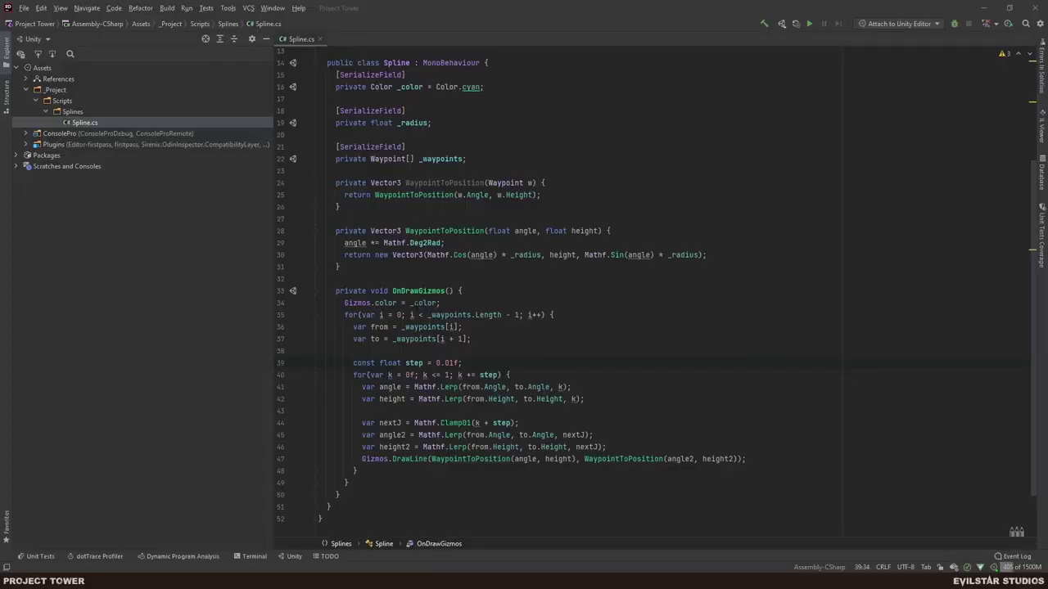
key("alt+Tab")
mouse_move(136, 228)
left_mouse_down("alt")
mouse_move(243, 287)
mouse_move(300, 237)
mouse_move(146, 230)
left_mouse_up("alt")
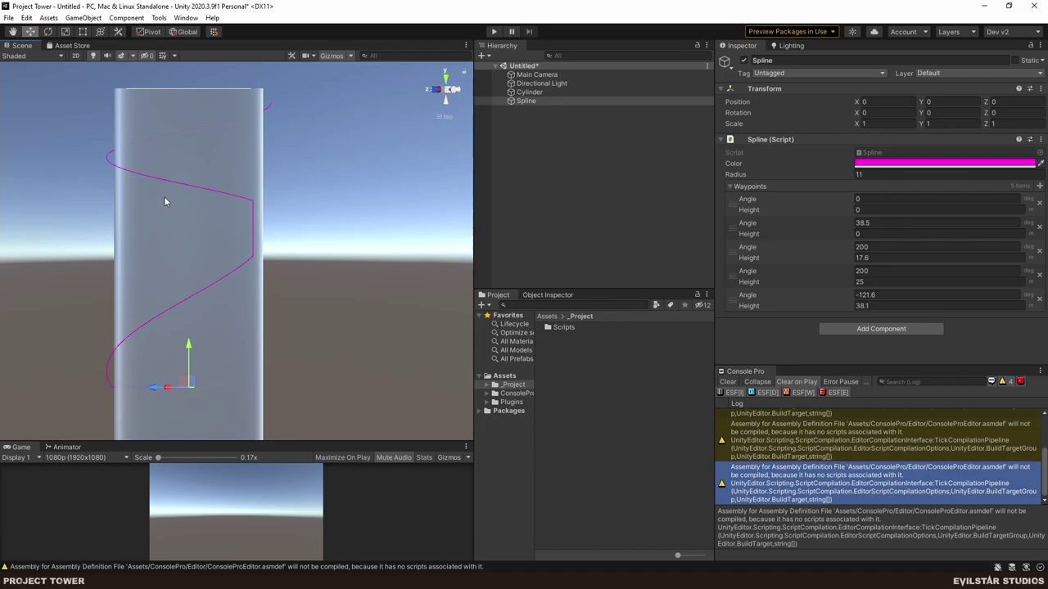
left_click_drag(164, 202, 284, 280, "alt")
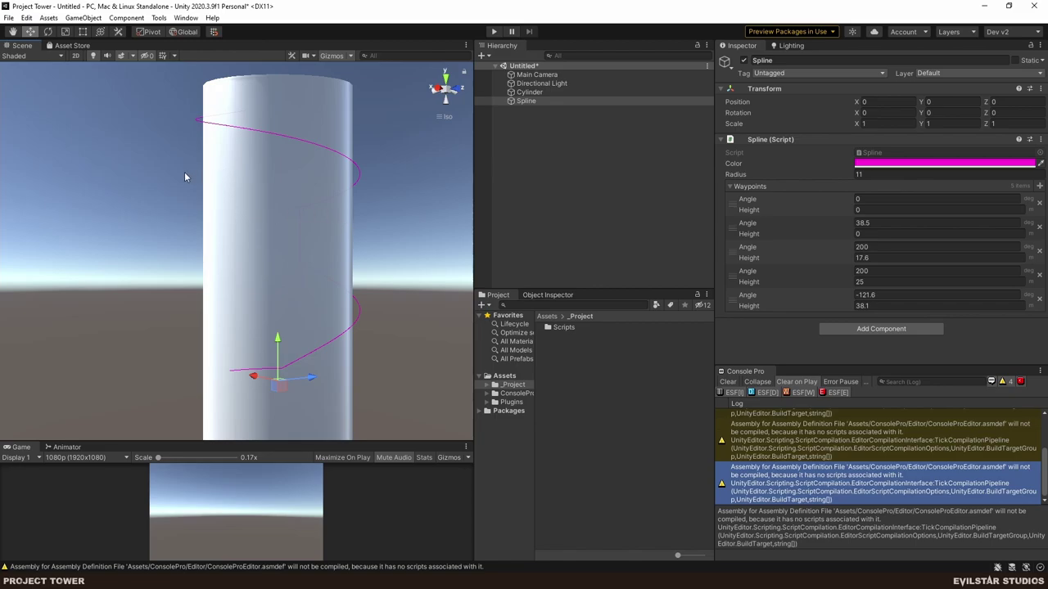
left_click_drag(332, 178, 297, 270, "alt")
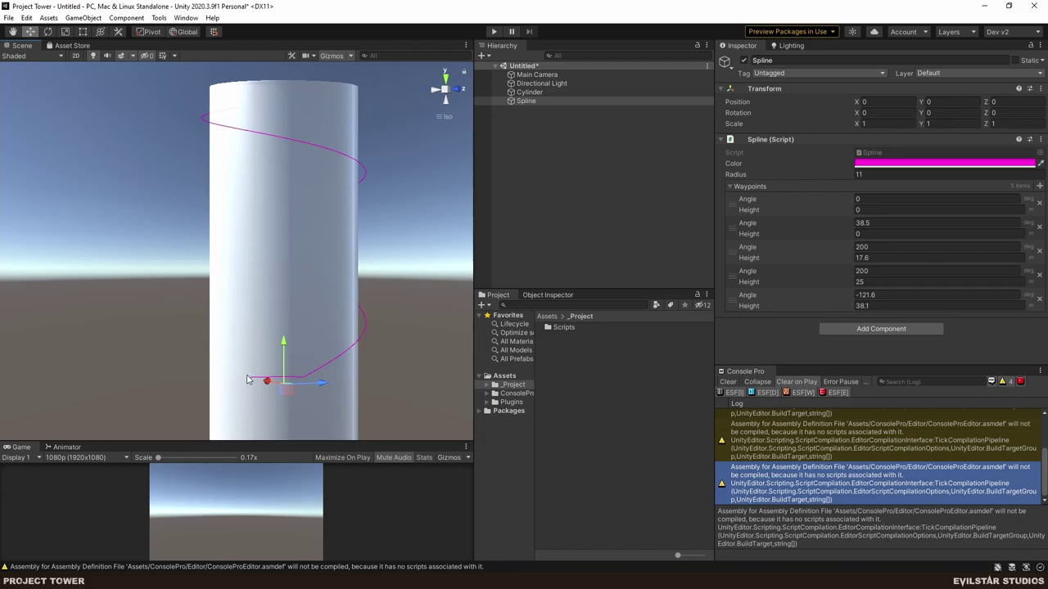
left_click_drag(281, 371, 59, 295, "alt")
left_click_drag(164, 292, 155, 296, "alt")
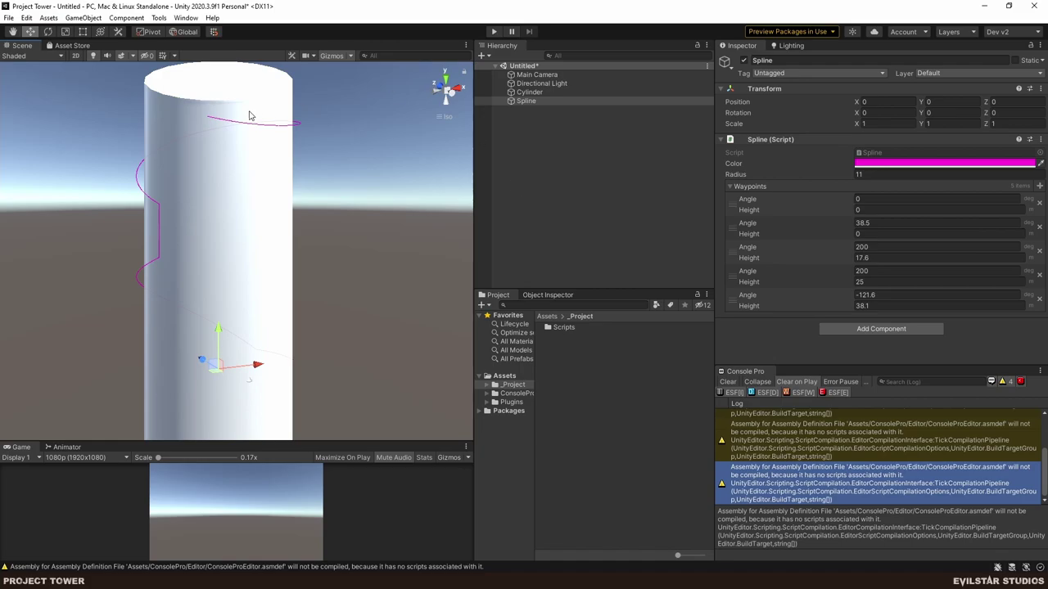
scroll(209, 232, "down", 2)
left_click_drag(209, 233, 386, 198, "alt")
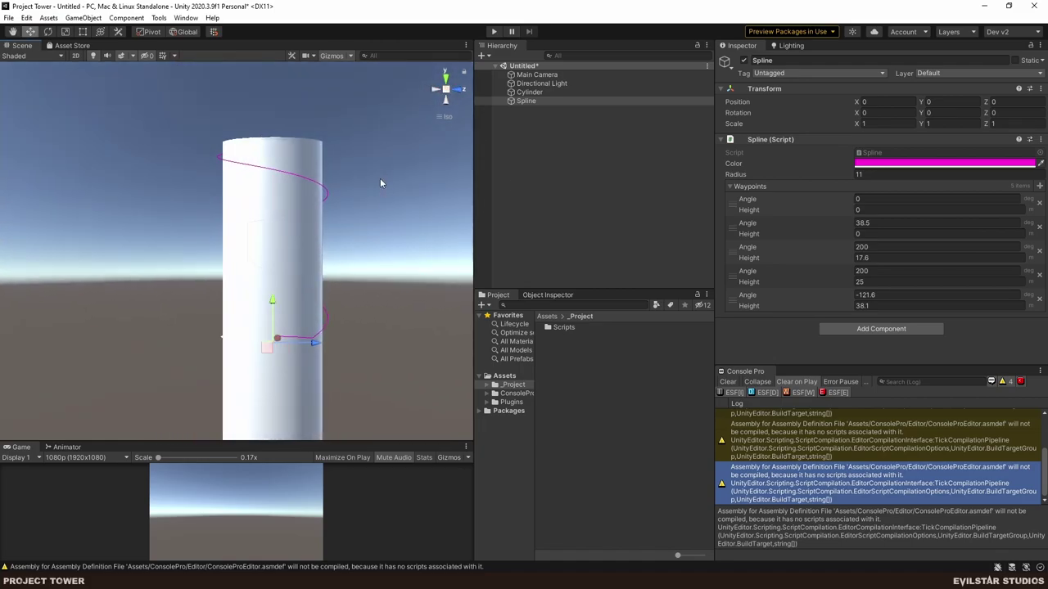
left_click_drag(261, 176, 198, 189, "alt")
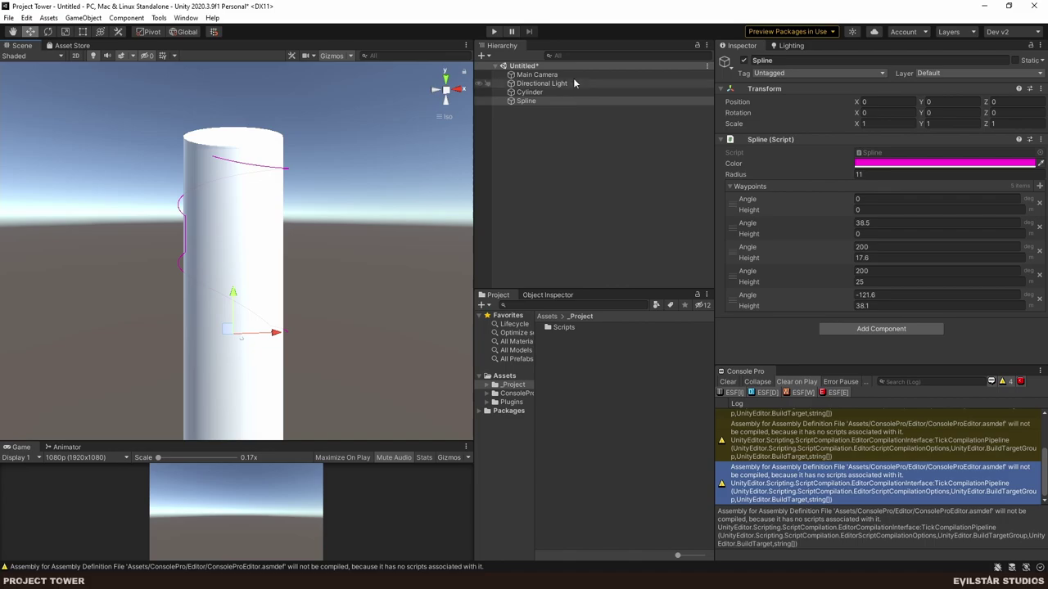
left_click_drag(200, 249, 409, 315, "alt")
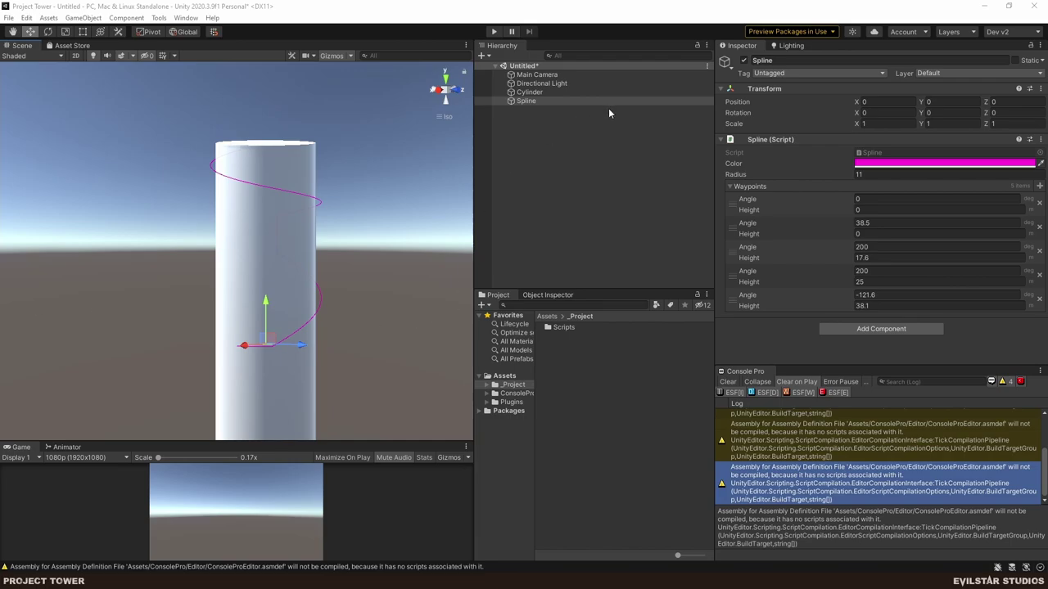
Deselect the Spline object and inspect its path around the cylinder without the transform handles.
left_click(514, 201)
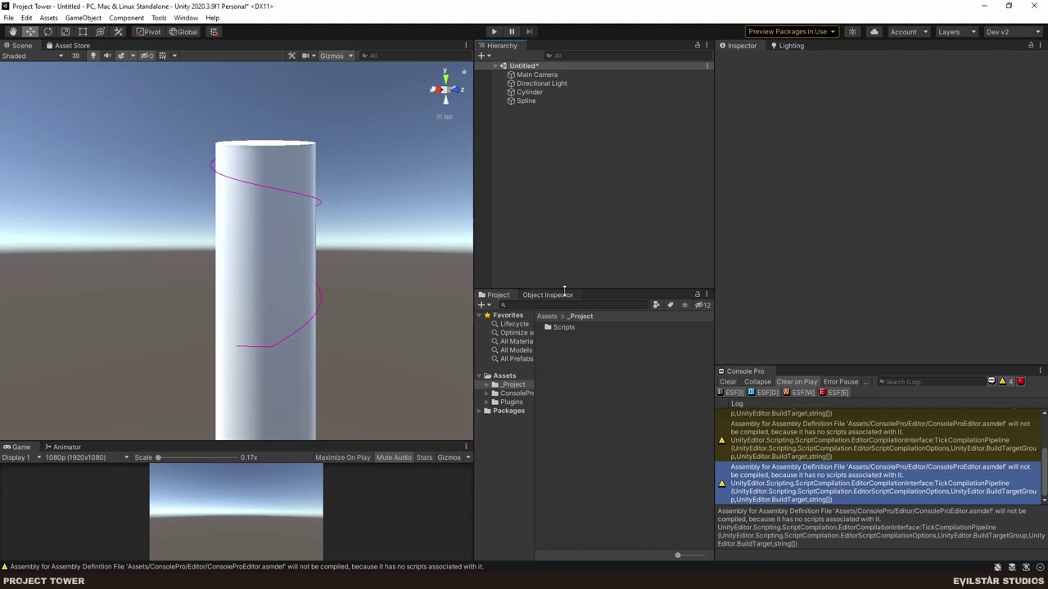
left_click_drag(276, 257, 356, 287, "alt")
left_click_drag(162, 289, 223, 275, "alt")
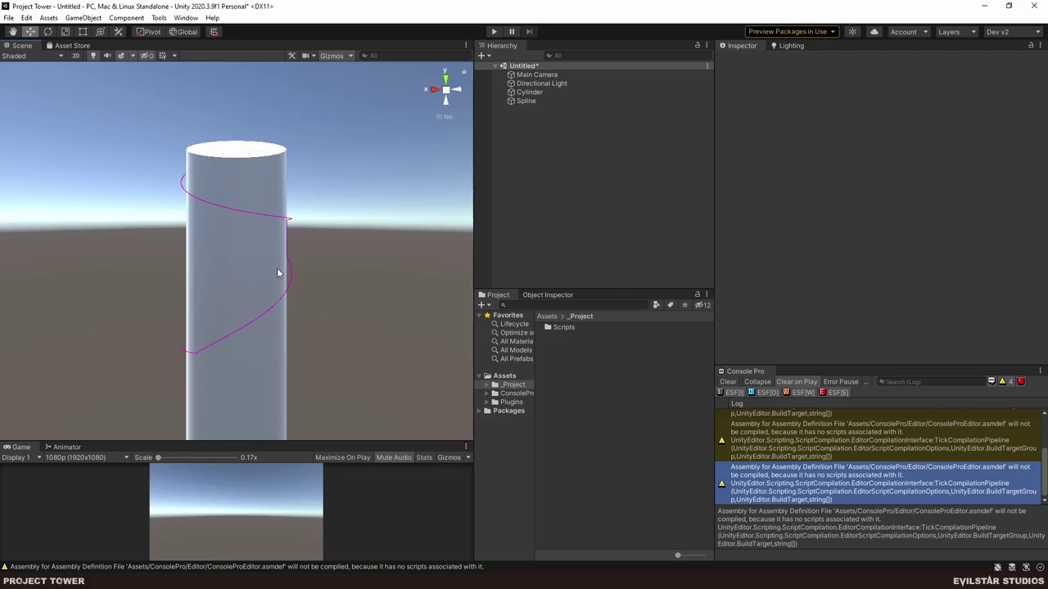
left_click_drag(267, 263, 308, 284, "alt")
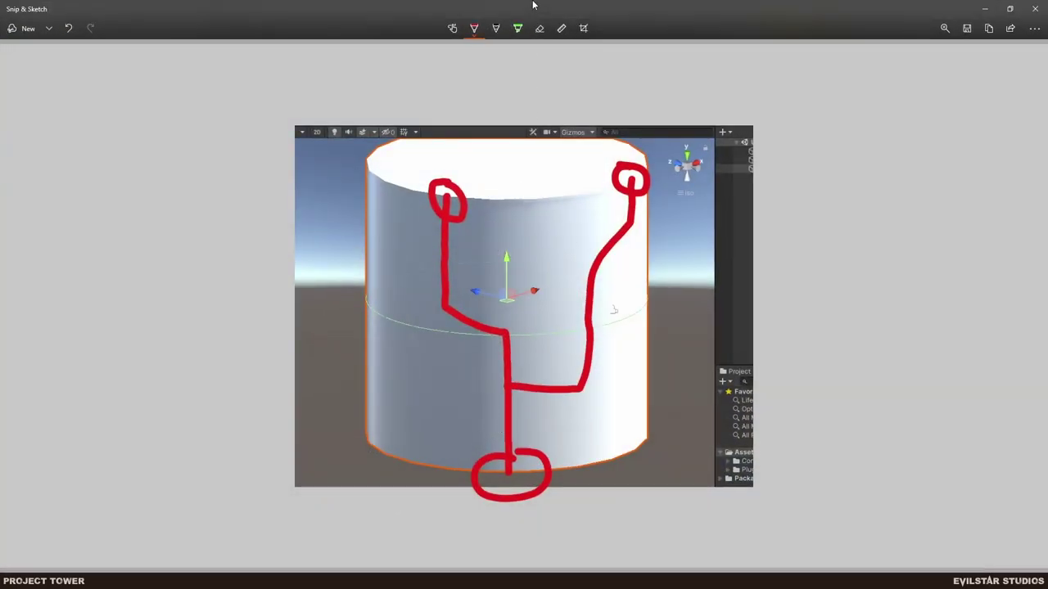
Switch to Snip & Sketch, erase all red ink paths from the cylinder screenshot and reselect the red pen.
left_click(539, 28)
left_click(469, 199)
mouse_move(469, 199)
left_mouse_down()
mouse_move(543, 231)
mouse_move(510, 500)
left_mouse_up()
left_click(474, 28)
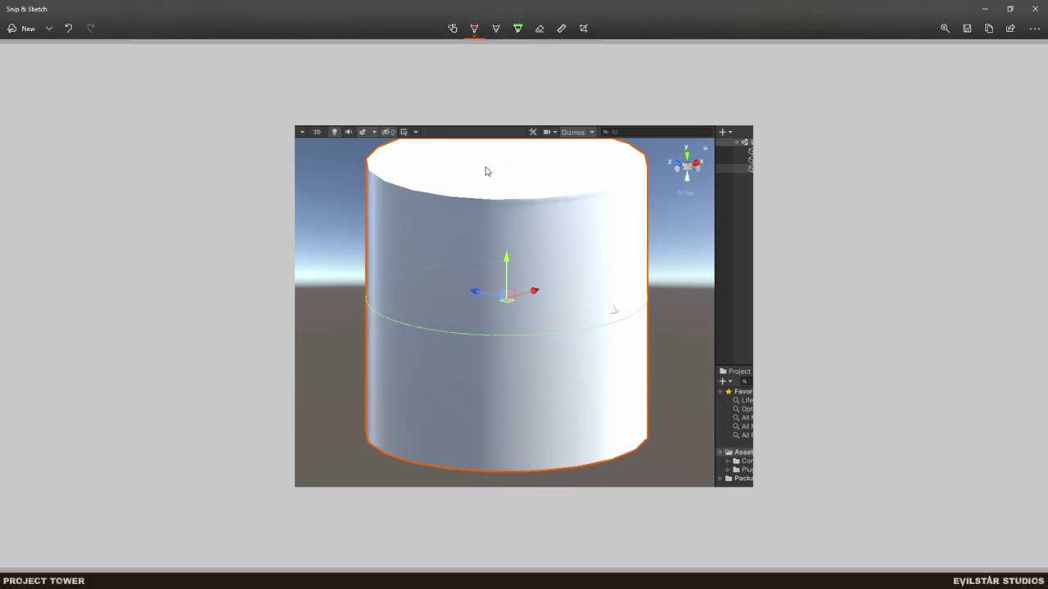
Draw two red paths from the cylinder's lower edge to a shared upper point, circle their ends, and sketch a pair of diverging paths near the upper edge.
mouse_move(391, 455)
left_mouse_down()
mouse_move(401, 381)
mouse_move(532, 356)
mouse_move(530, 205)
left_mouse_up()
mouse_move(626, 454)
left_mouse_down()
mouse_move(609, 257)
mouse_move(532, 231)
mouse_move(528, 204)
mouse_move(509, 190)
mouse_move(541, 215)
mouse_move(537, 175)
mouse_move(528, 177)
left_mouse_up()
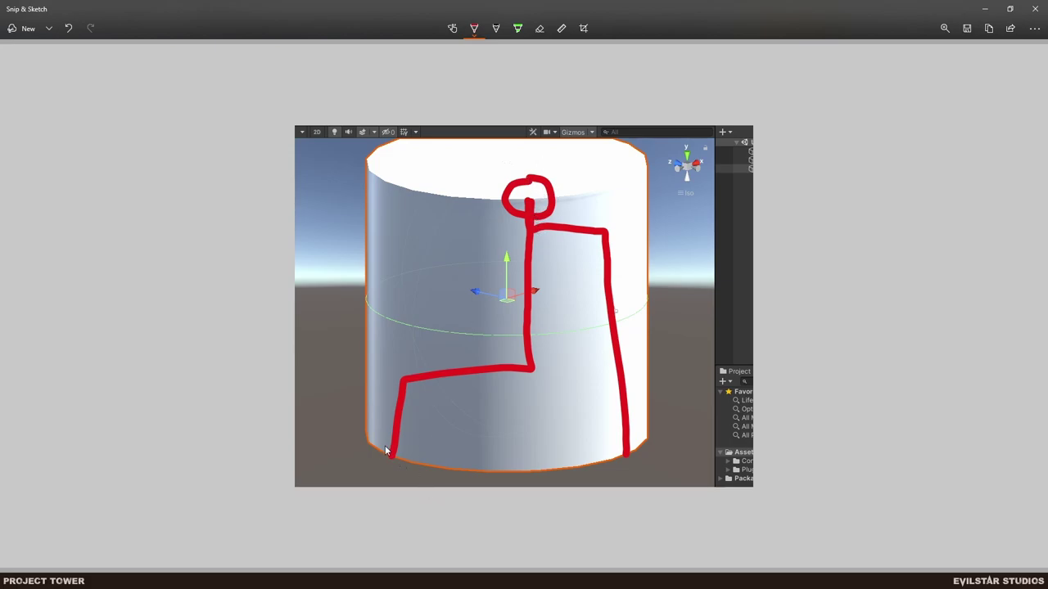
key("ctrl+z")
mouse_move(390, 442)
left_mouse_down()
mouse_move(405, 479)
mouse_move(394, 450)
left_mouse_up()
mouse_move(618, 442)
left_mouse_down()
mouse_move(624, 479)
mouse_move(622, 433)
left_mouse_up()
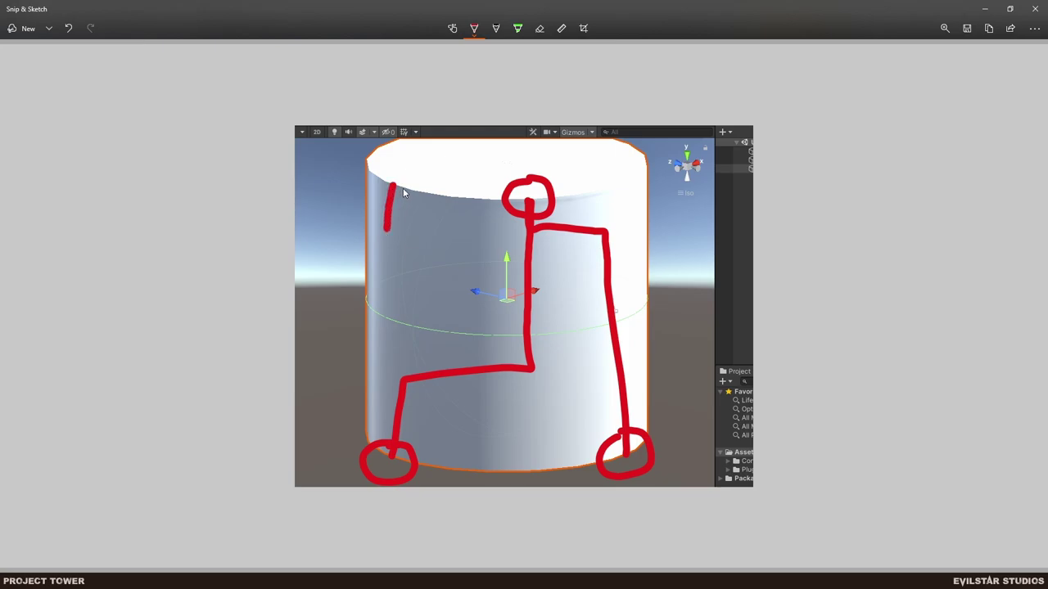
mouse_move(403, 187)
left_mouse_down()
mouse_move(397, 228)
mouse_move(440, 231)
left_mouse_up()
left_click_drag(371, 232, 364, 229)
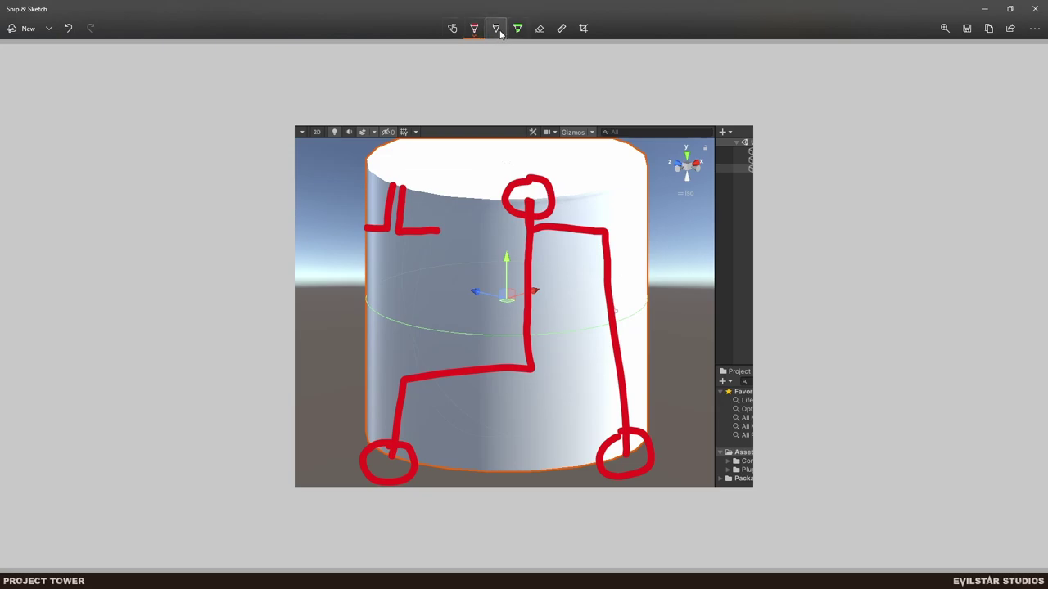
Change the pen color to bright green, circle a spot near the cylinder's upper edge, and undo the extra curved stroke.
left_click(474, 28)
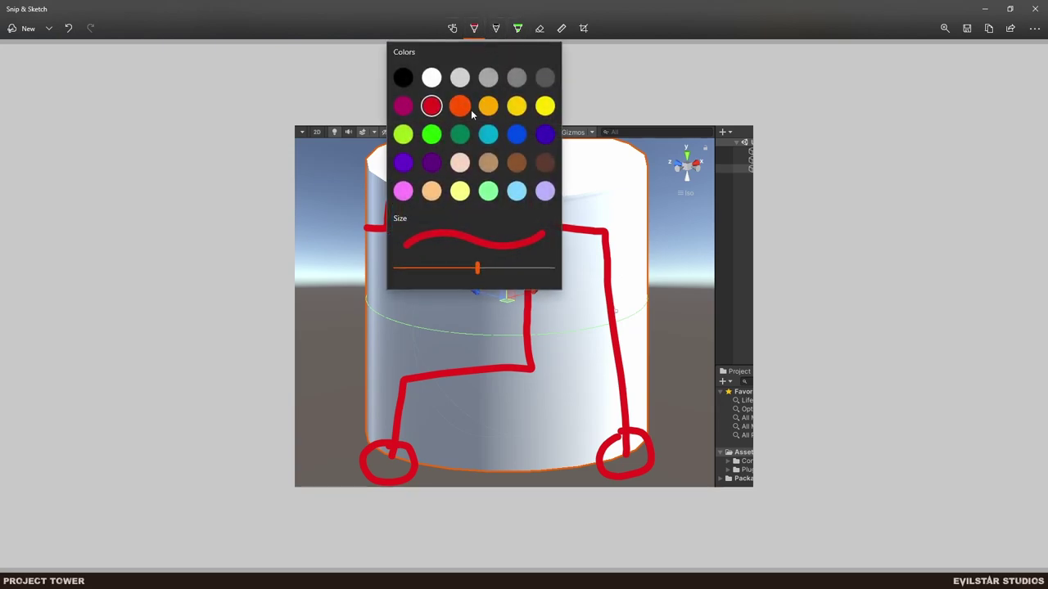
left_click(431, 133)
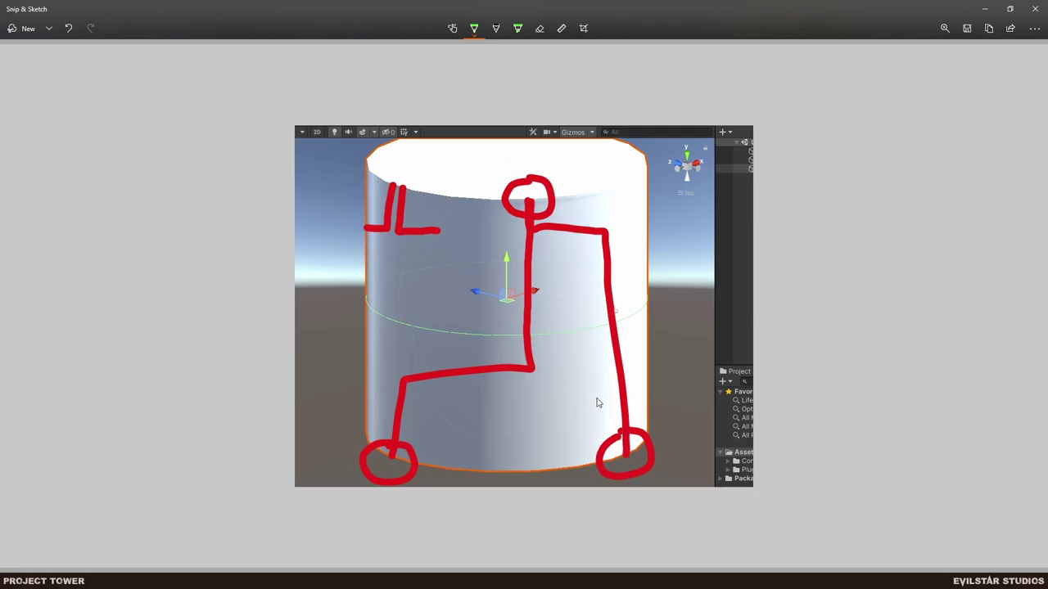
mouse_move(628, 172)
left_mouse_down()
mouse_move(613, 174)
mouse_move(613, 189)
mouse_move(645, 185)
mouse_move(625, 174)
left_mouse_up()
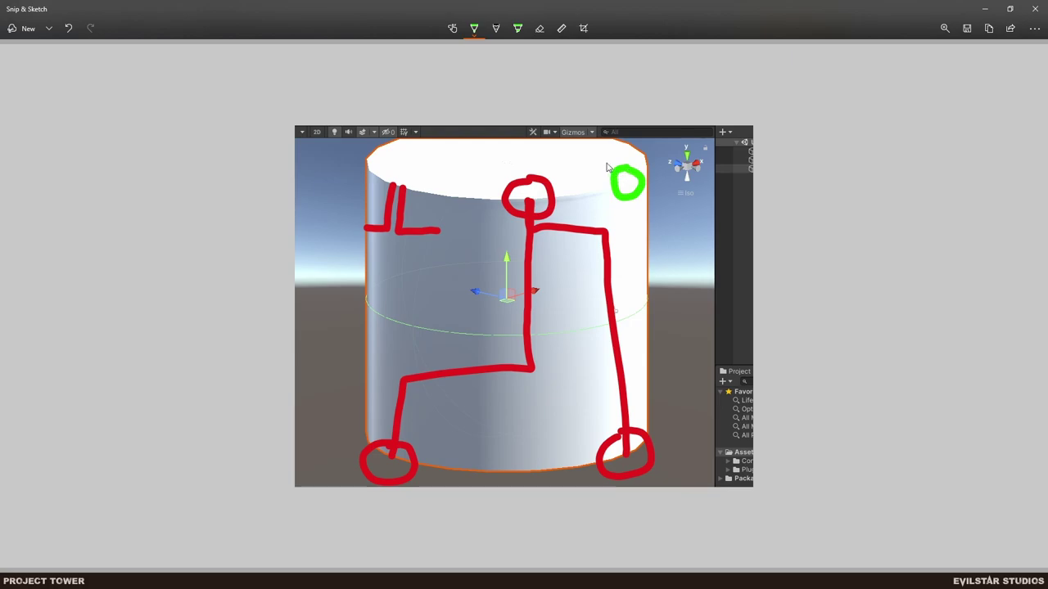
left_click_drag(508, 151, 597, 189)
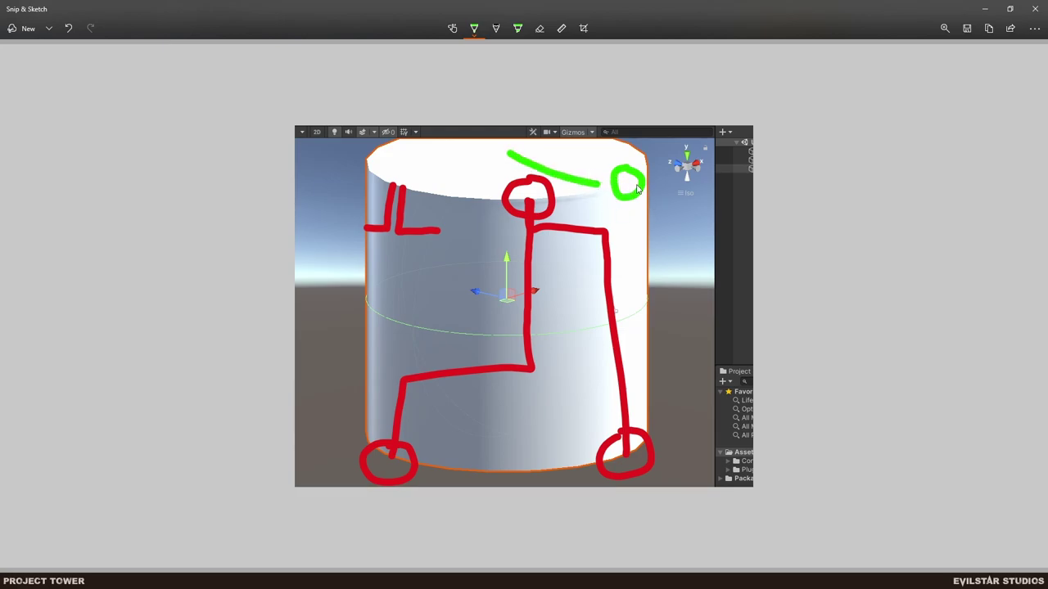
key("ctrl+z")
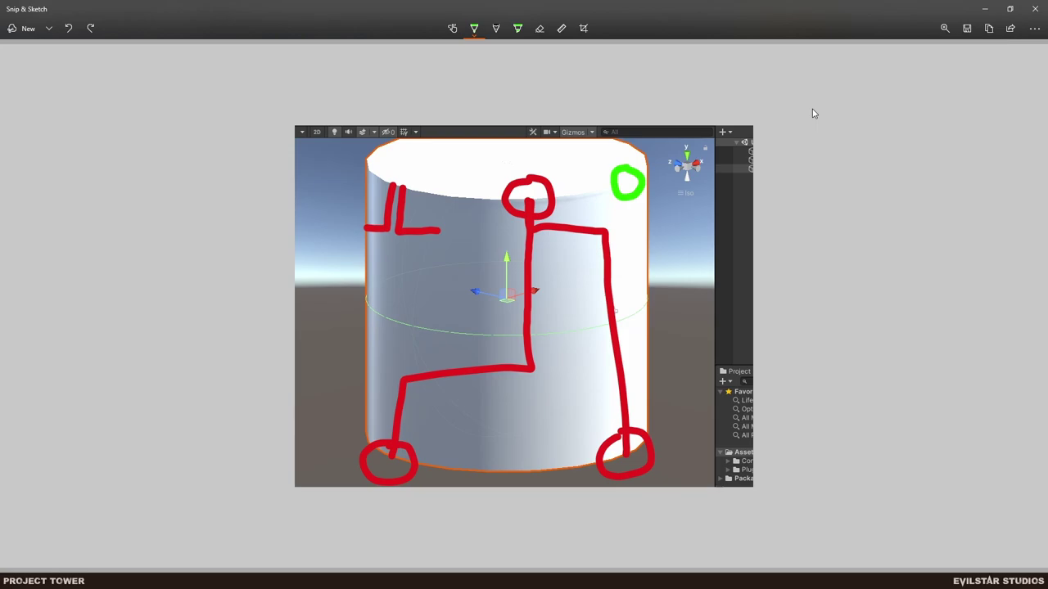
Minimize the sketch, switch to Rider and create a directory named Tower in the Scripts folder.
left_click(991, 11)
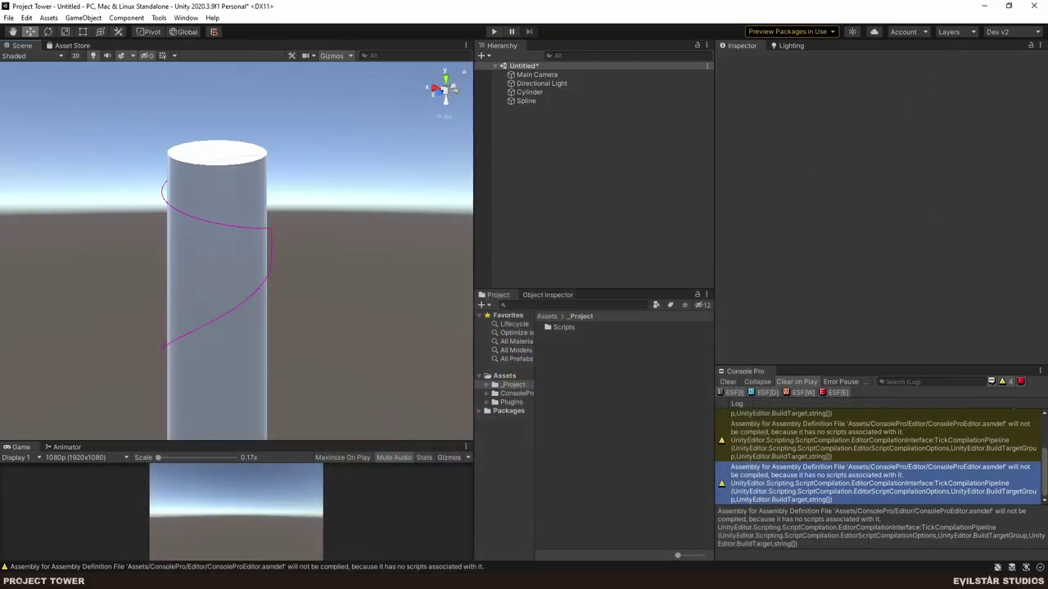
key("alt+Tab")
left_click_drag(332, 9, 0, 129)
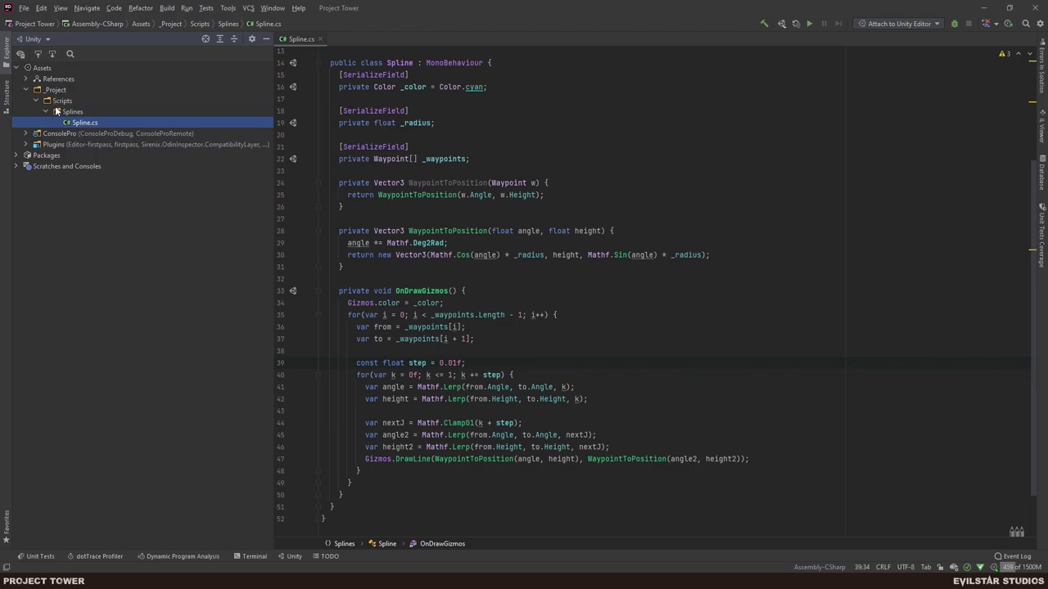
left_click_drag(383, 12, 357, 3)
left_click(73, 112)
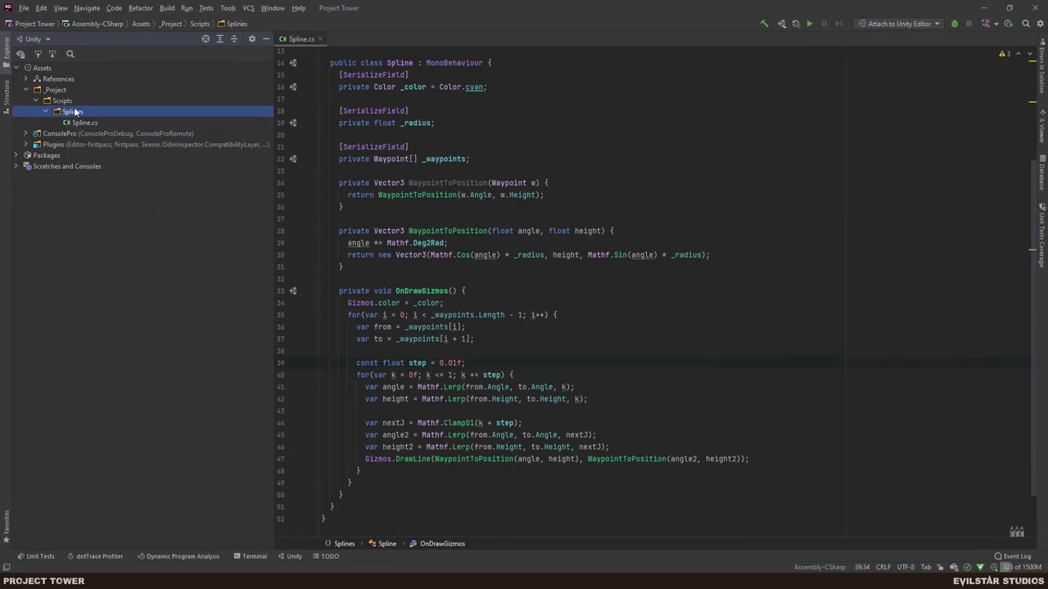
right_click(75, 112)
mouse_move(119, 120)
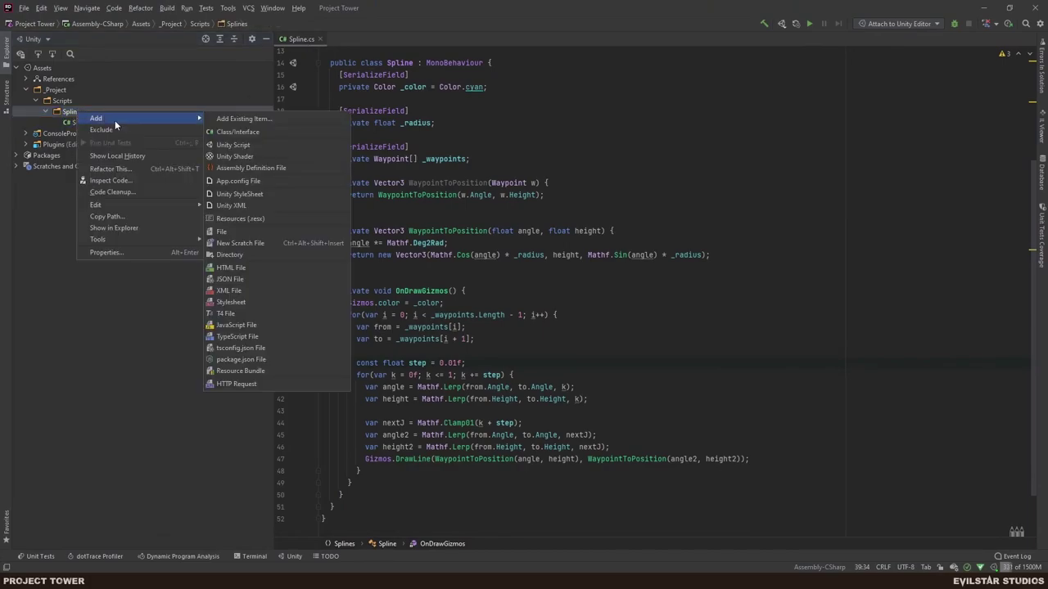
left_click(63, 101)
right_click(64, 101)
mouse_move(148, 107)
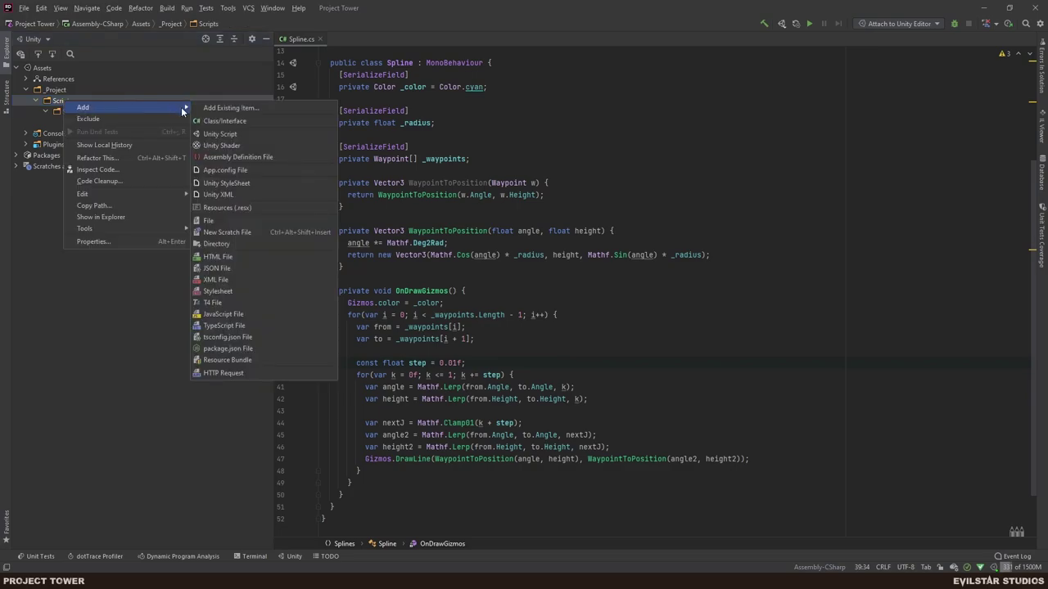
left_click(234, 244)
type("Tower")
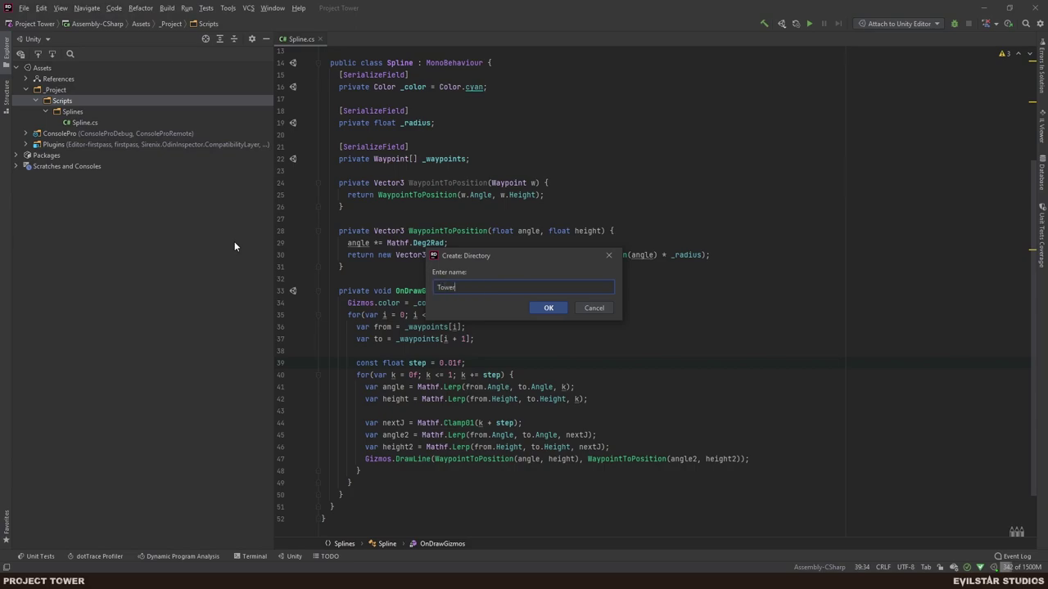
key("Return")
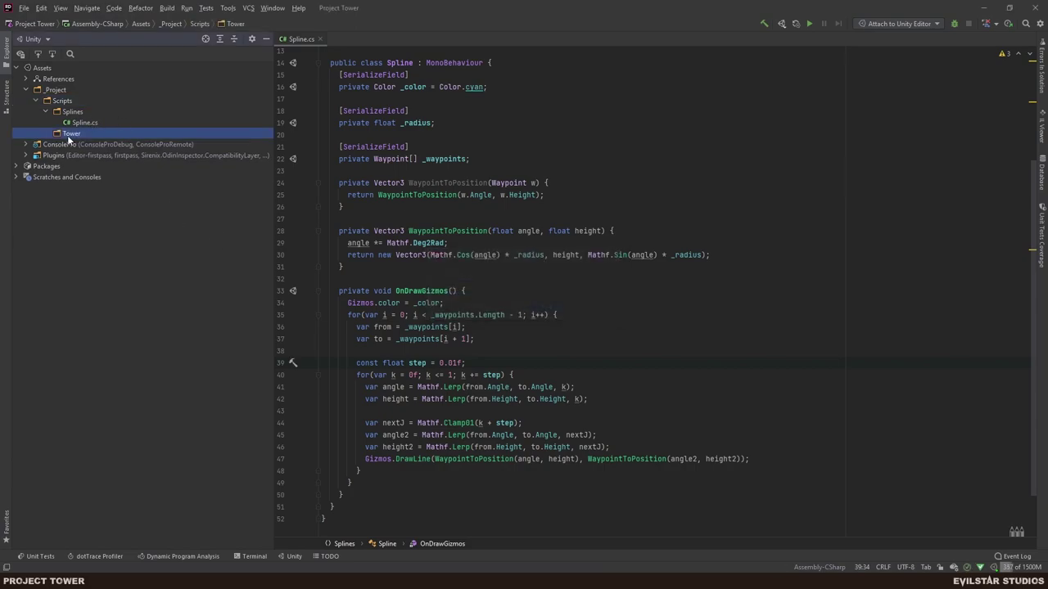
Create a directory named Module inside the Tower folder.
right_click(68, 137)
mouse_move(115, 140)
left_click(241, 273)
type("Pieces")
key("Return")
key("alt+Tab")
key("alt+Tab")
Add a new C# class named ModuleRoot to the Module folder.
right_click(83, 144)
mouse_move(201, 155)
left_click(246, 167)
type("MOdule")
key("BackSpace")
key("BackSpace")
key("BackSpace")
key("BackSpace")
key("BackSpace")
type("oduleRoo")
key("Return")
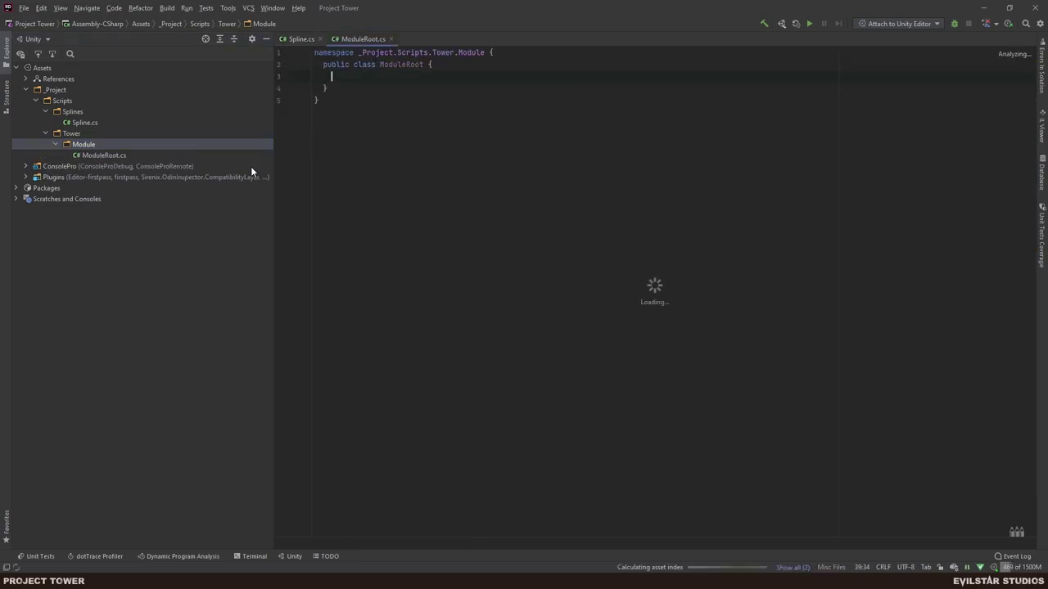
Replace the _Project.Scripts part of the ModuleRoot namespace with ESS, giving ESS.Tower.Module.
key("Up")
key("ctrl+Right")
key("Up")
key("ctrl+Right")
key("ctrl+shift+Right")
key("ctrl+shift+Right")
key("ctrl+shift+Right")
key("ctrl+shift+Right")
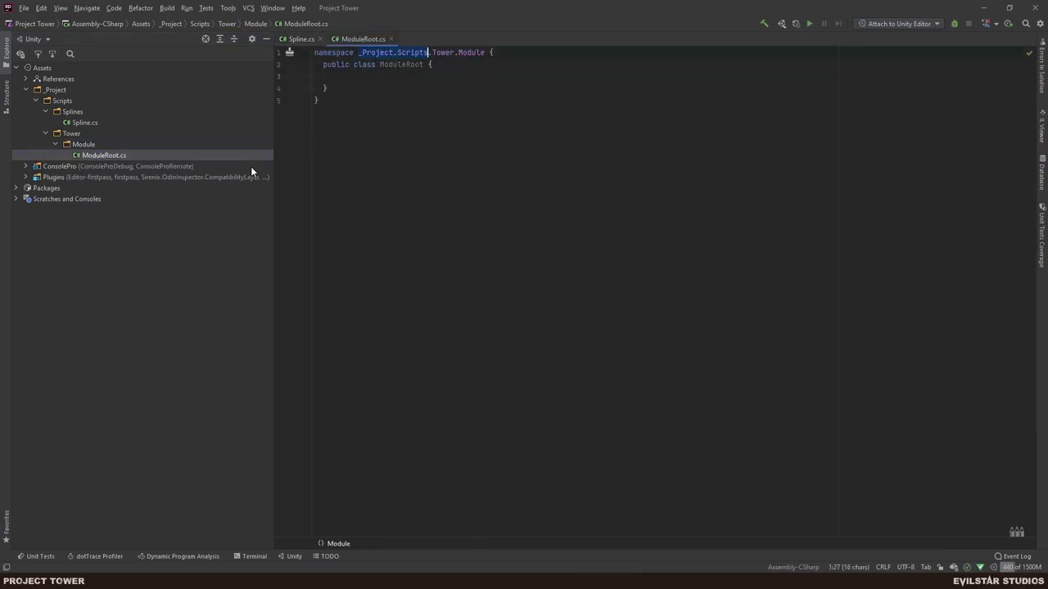
type("ESS")
key("Escape")
key("Down")
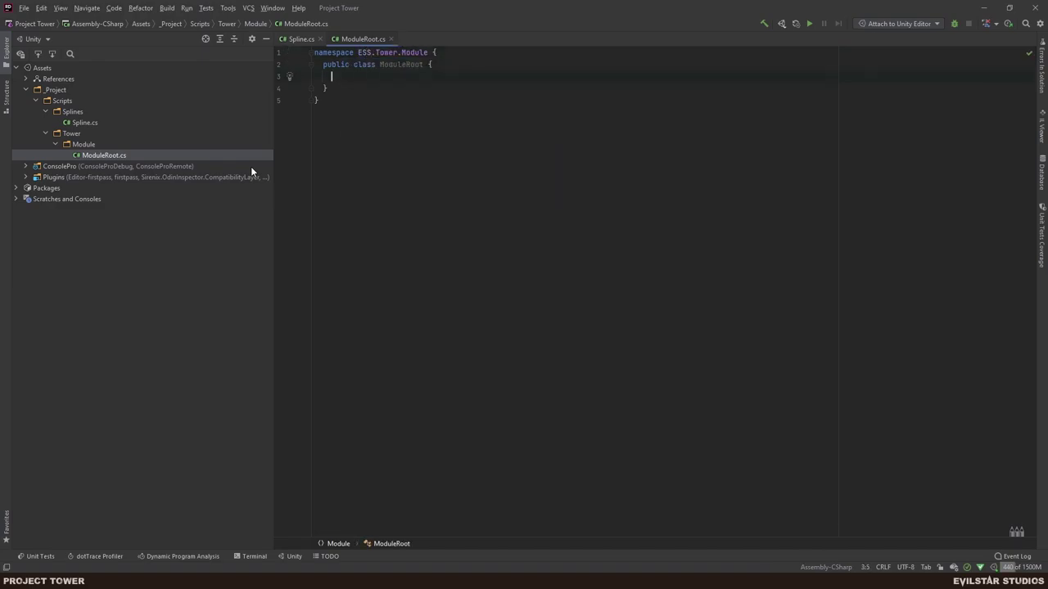
Make the ModuleRoot class inherit from UnityEngine's MonoBehaviour.
key("End")
key("Left")
type(": Mo")
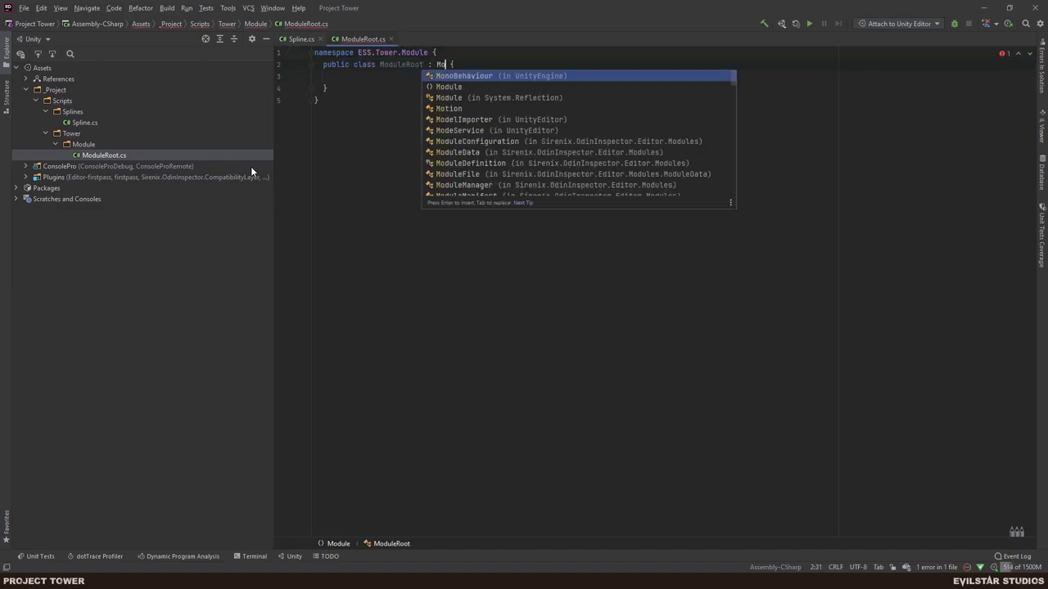
key("Return")
key("Down")
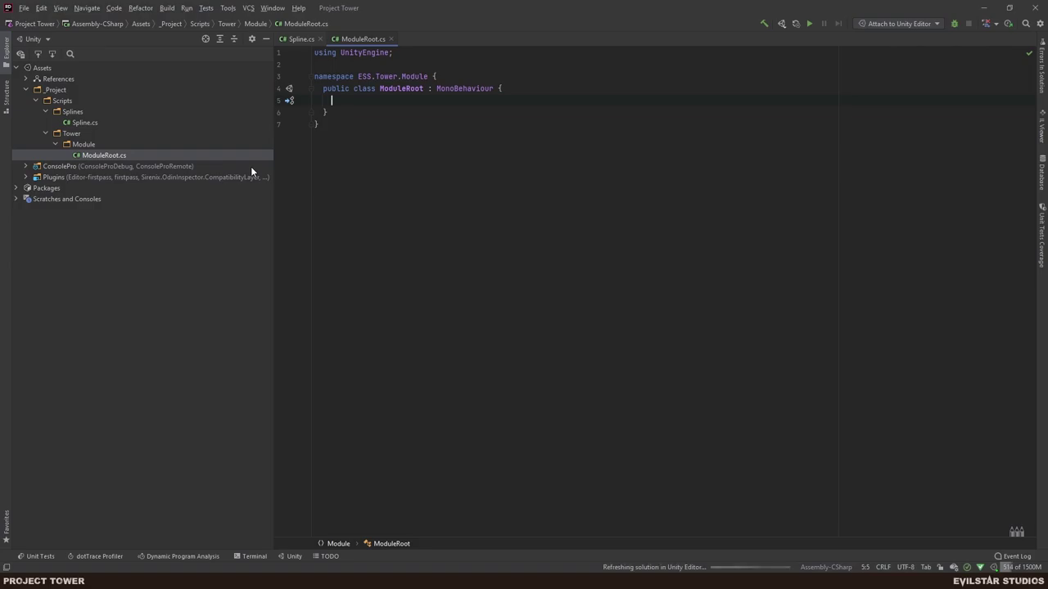
Rename the ModuleRoot class and its file to TowerModule.
key("Up")
key("ctrl+Right")
key("ctrl+Right")
key("ctrl+Right")
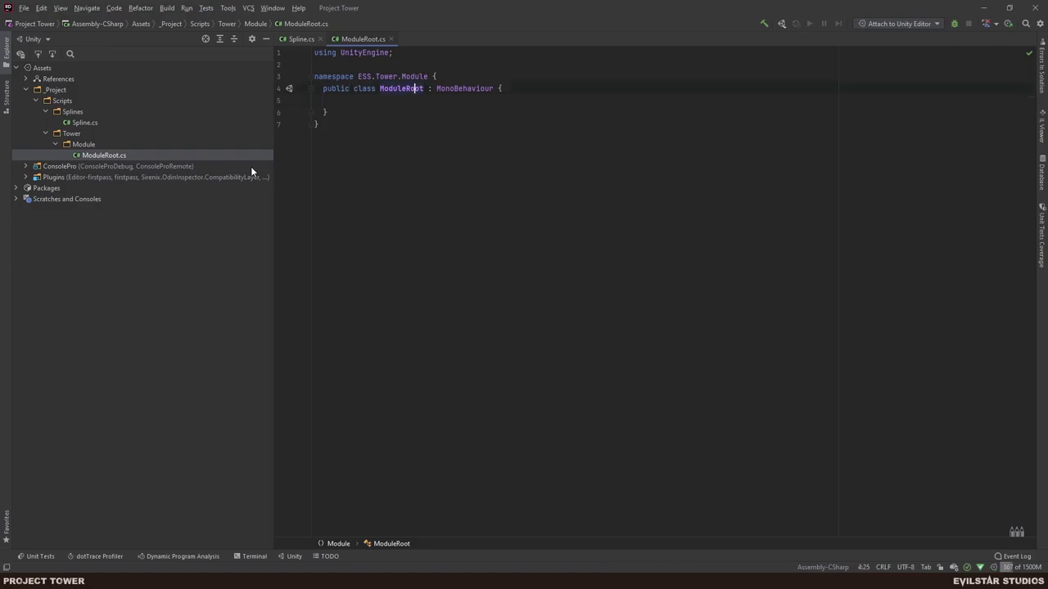
key("ctrl+Left")
key("ctrl+r")
key("ctrl+r")
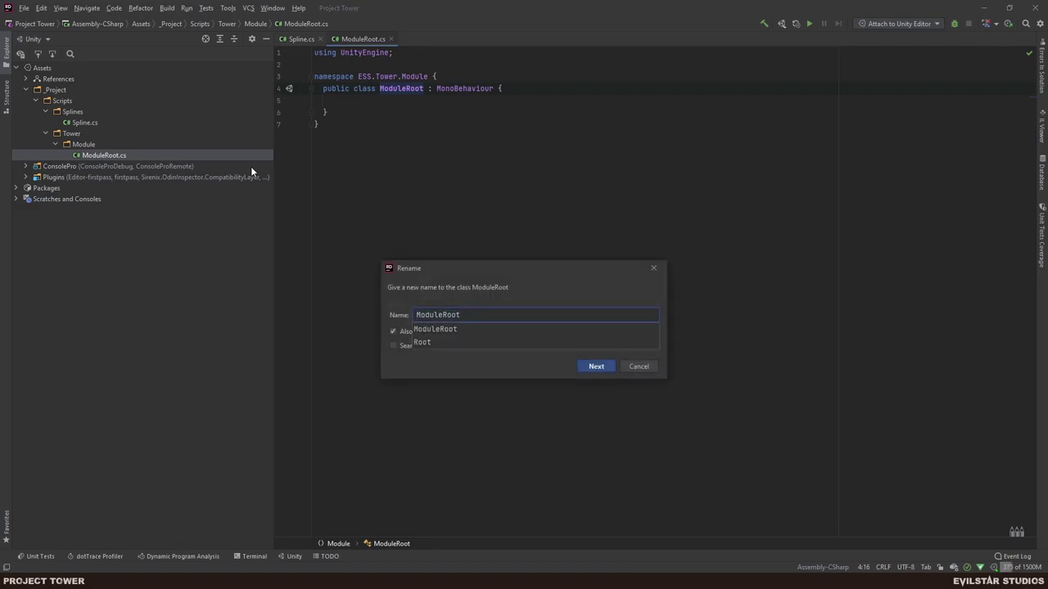
type("TowerModule")
key("Return")
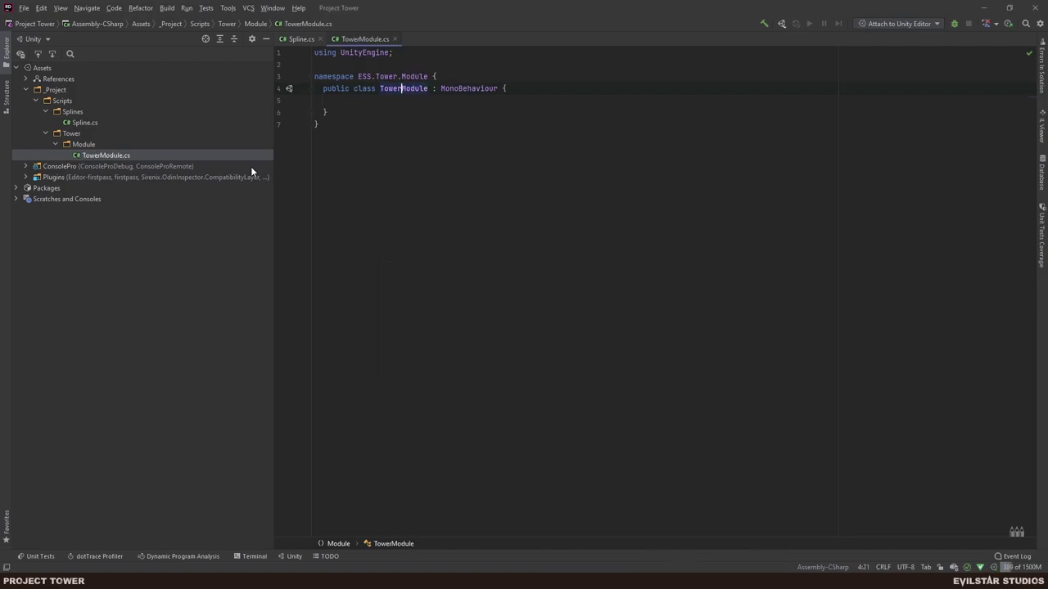
key("Down")
Add a new C# class named TowerModuleData to the Module folder.
right_click(83, 146)
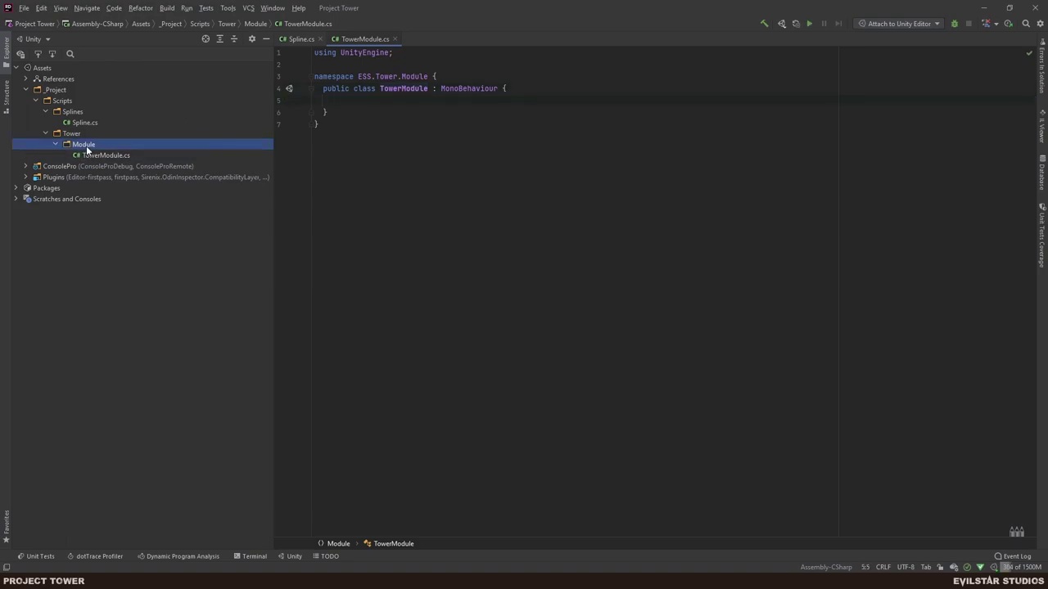
mouse_move(170, 155)
left_click(270, 167)
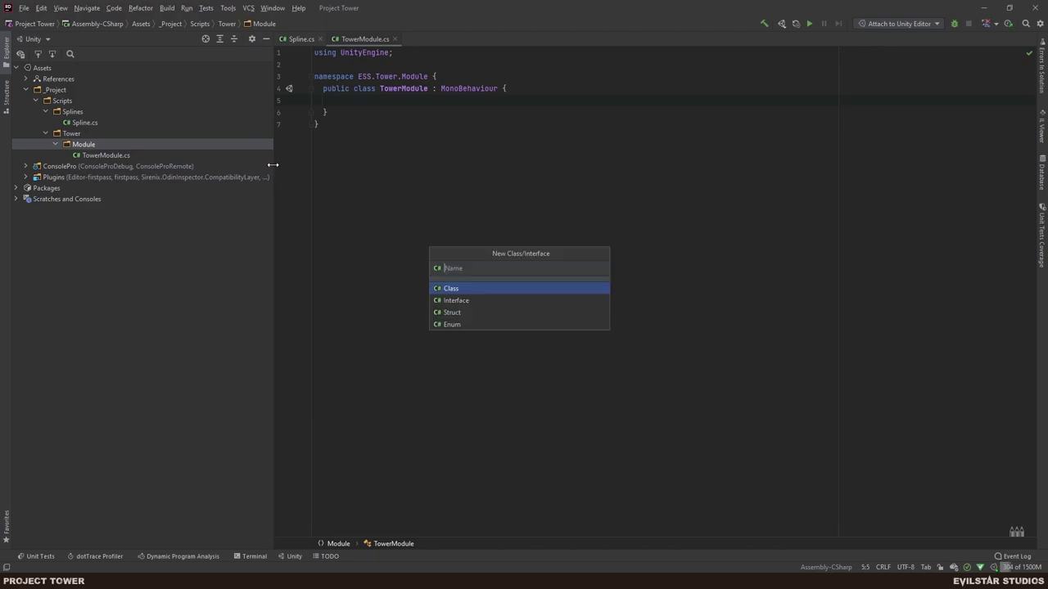
type("TowerModuleData")
key("Return")
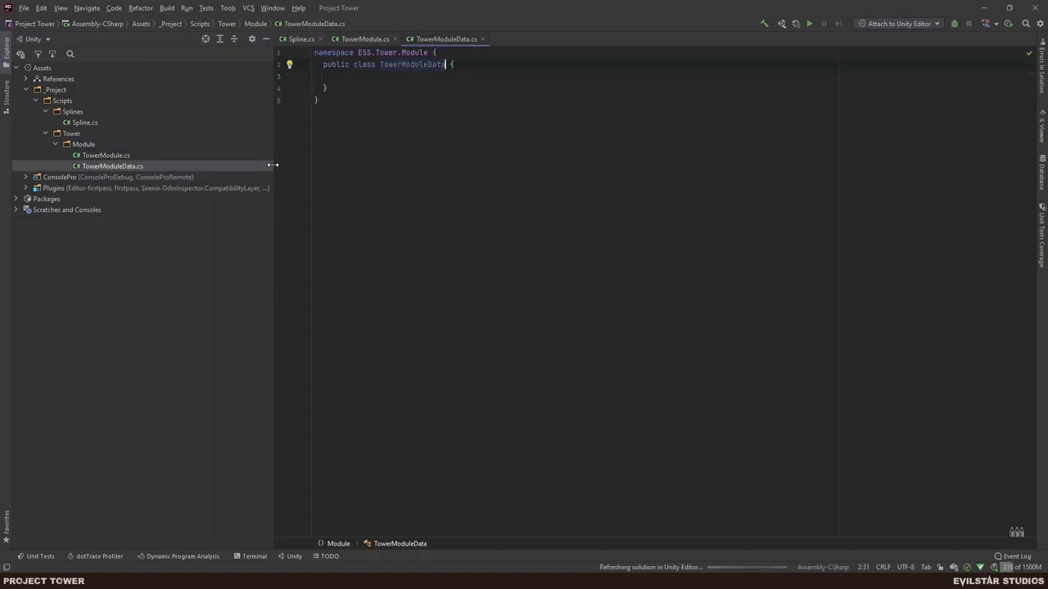
Make the TowerModuleData class inherit from UnityEngine's ScriptableObject.
type(": Ssc ")
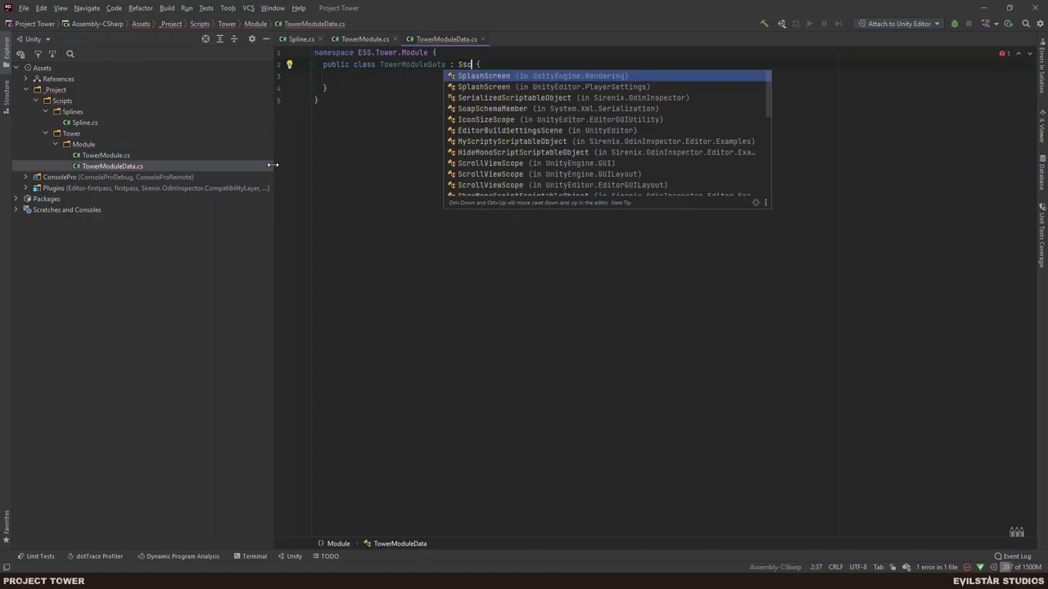
type("ri")
key("BackSpace")
key("BackSpace")
key("BackSpace")
key("BackSpace")
type("cript")
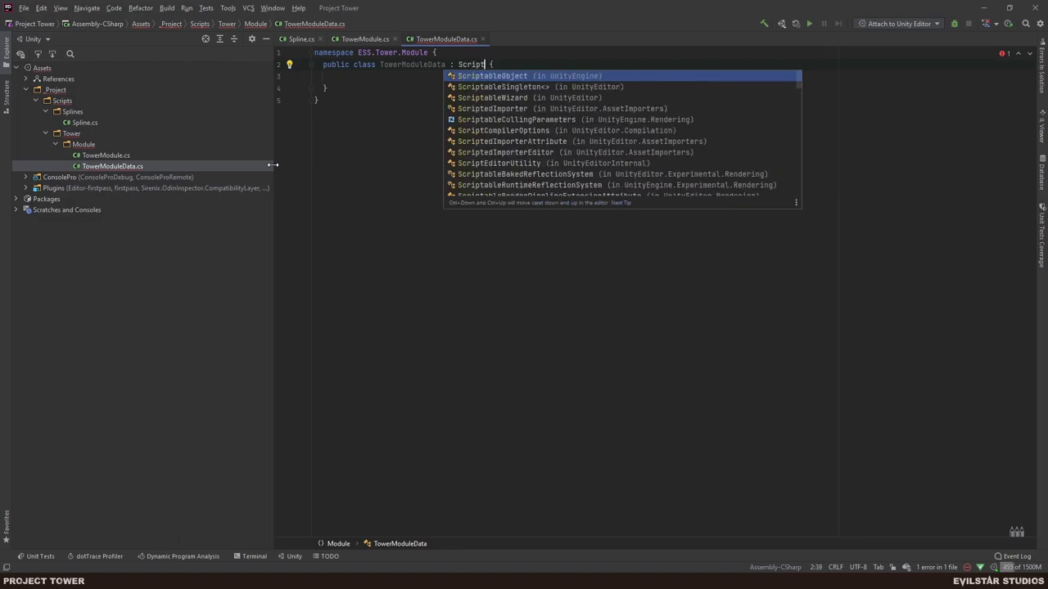
key("Return")
key("Up")
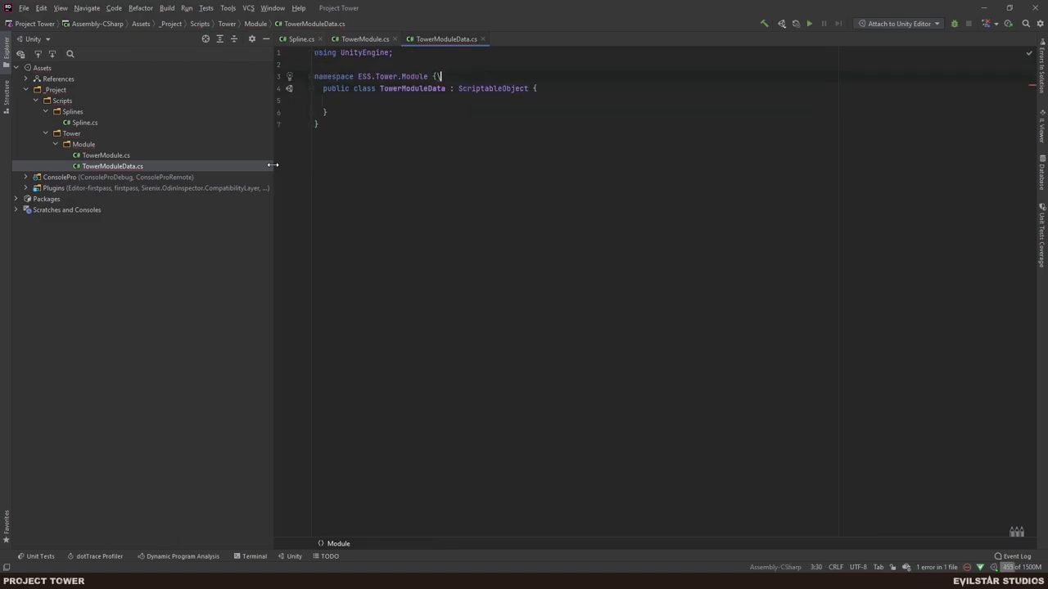
Add a CreateAssetMenu attribute with an empty menuName string above the TowerModuleData class.
key("Return")
type("[Create")
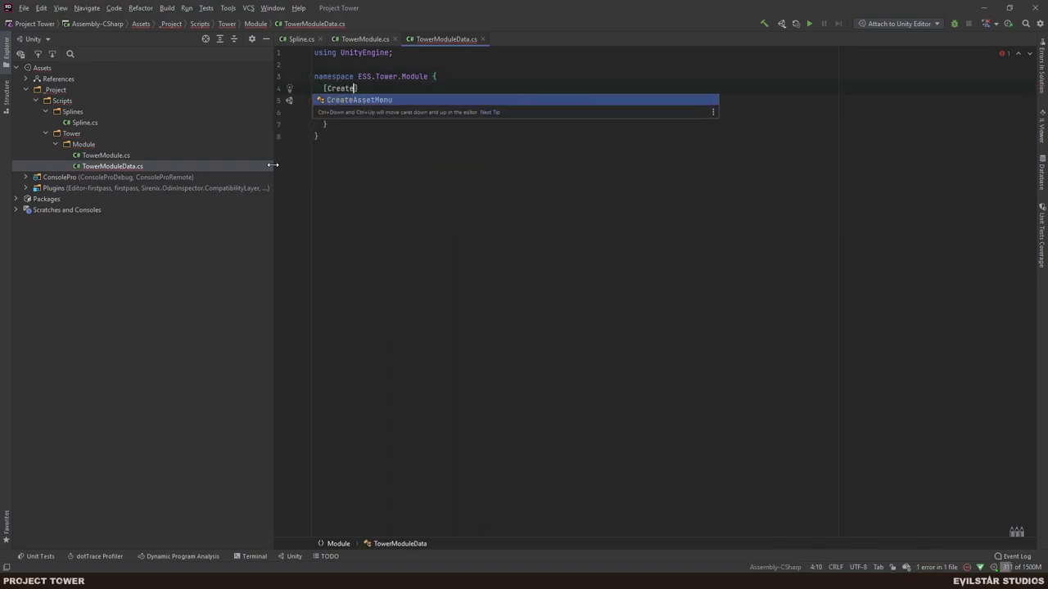
type("AssetMenu(\"")
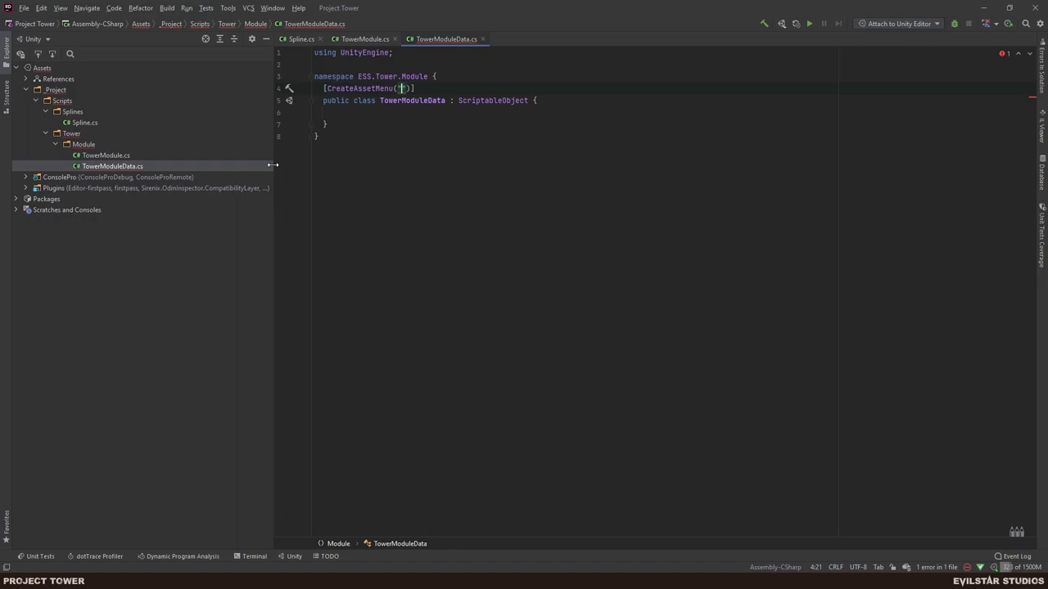
key("BackSpace")
key("ctrl+space")
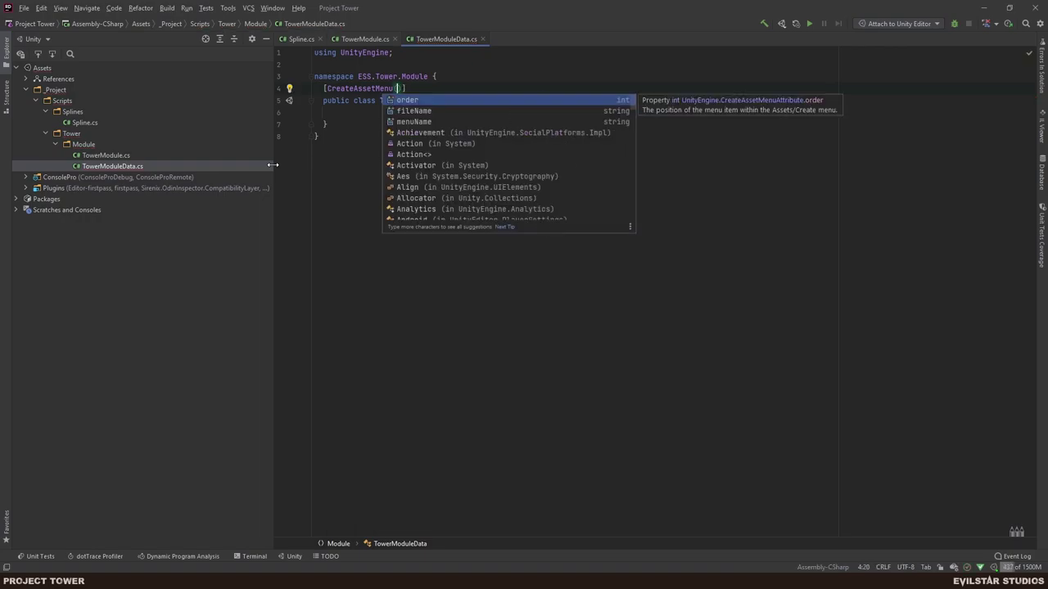
key("Down")
key("Down")
key("Return")
type("\"")
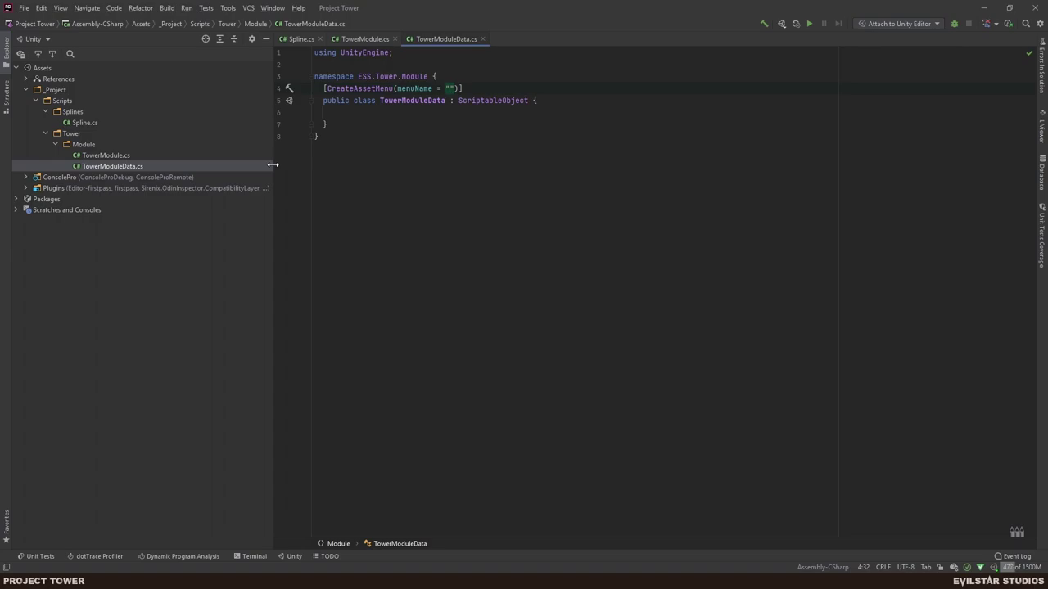
Set the attribute's menuName to "ProjectTower/TowerModuleData".
type("ProojectTower/")
type("S:\\Dev\\EvilStar Studios\\Project Tower\\Assets\\_Project\\Scripts\\Tower\\Module\\TowerModuleData.cs")
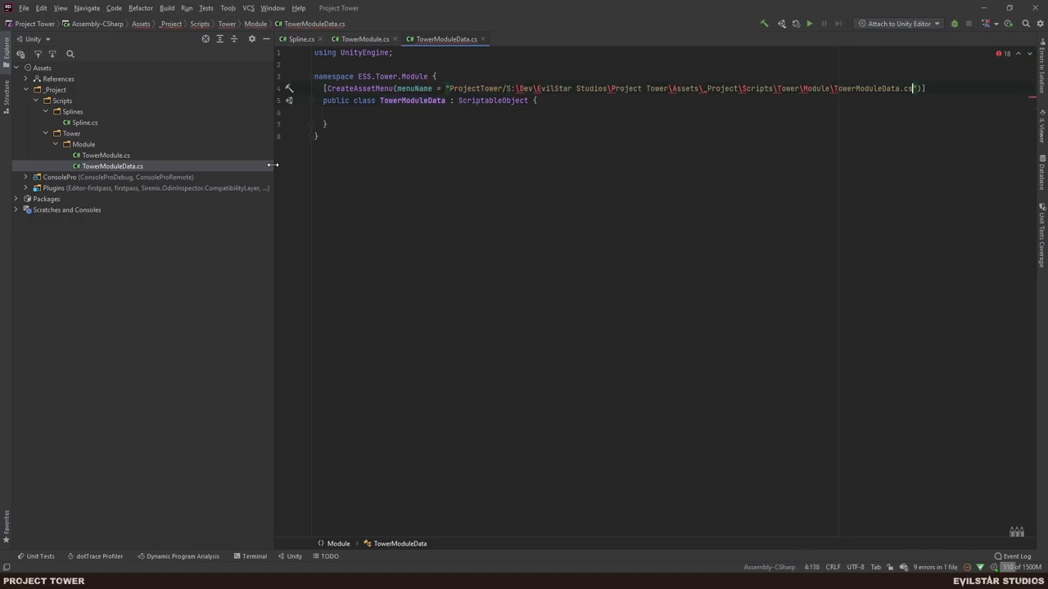
key("ctrl+z")
key("Down")
key("ctrl+Left")
key("ctrl+Left")
key("ctrl+Left")
key("ctrl+shift+Right")
key("ctrl+c")
key("ctrl+shift+BackSpace")
key("ctrl+v")
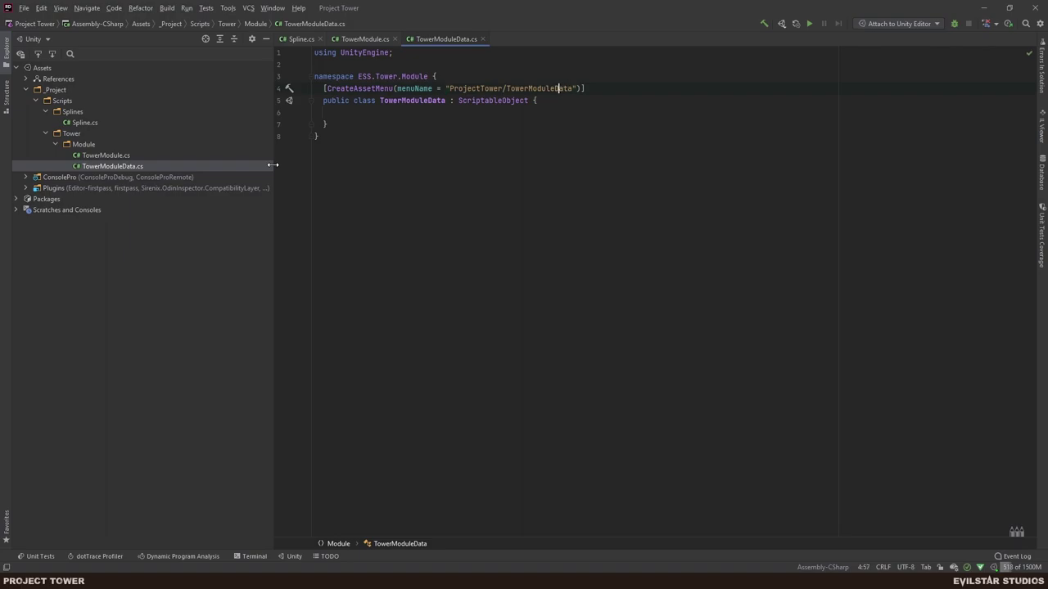
left_click(422, 122)
key("Up")
type("publ")
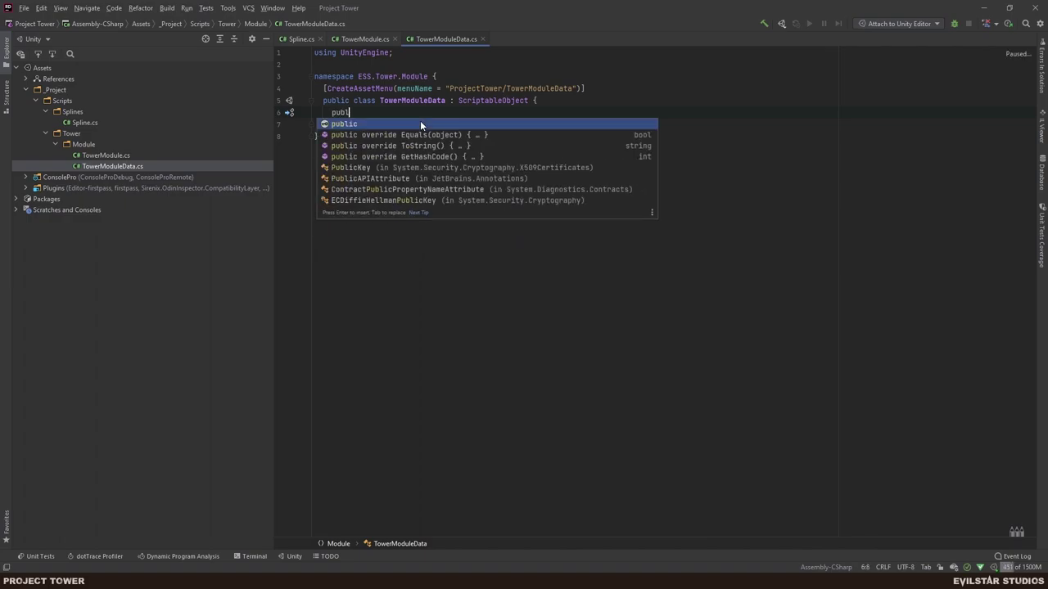
type("ic float ")
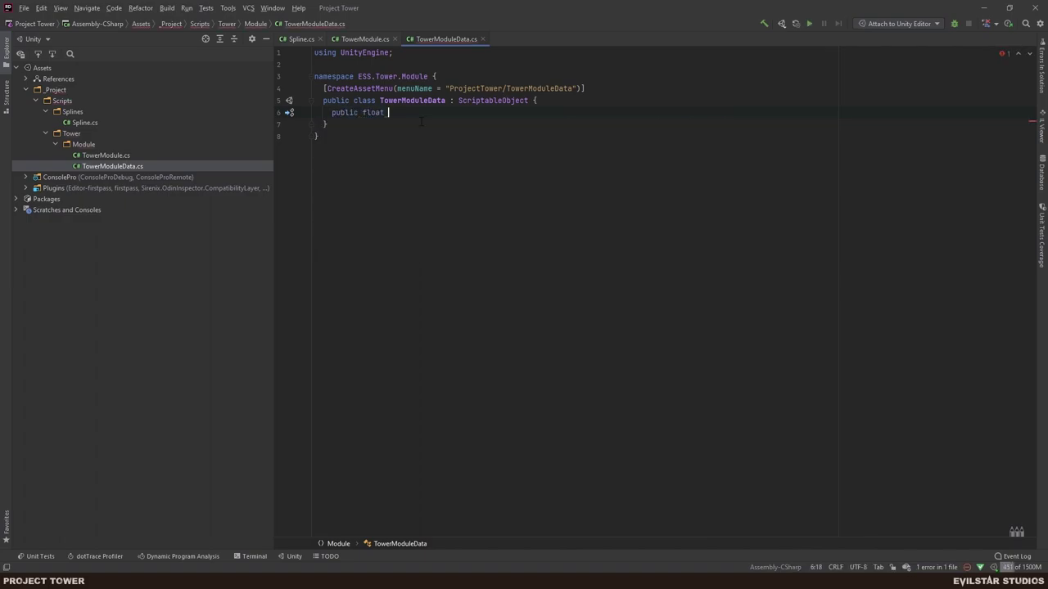
type("Angle;")
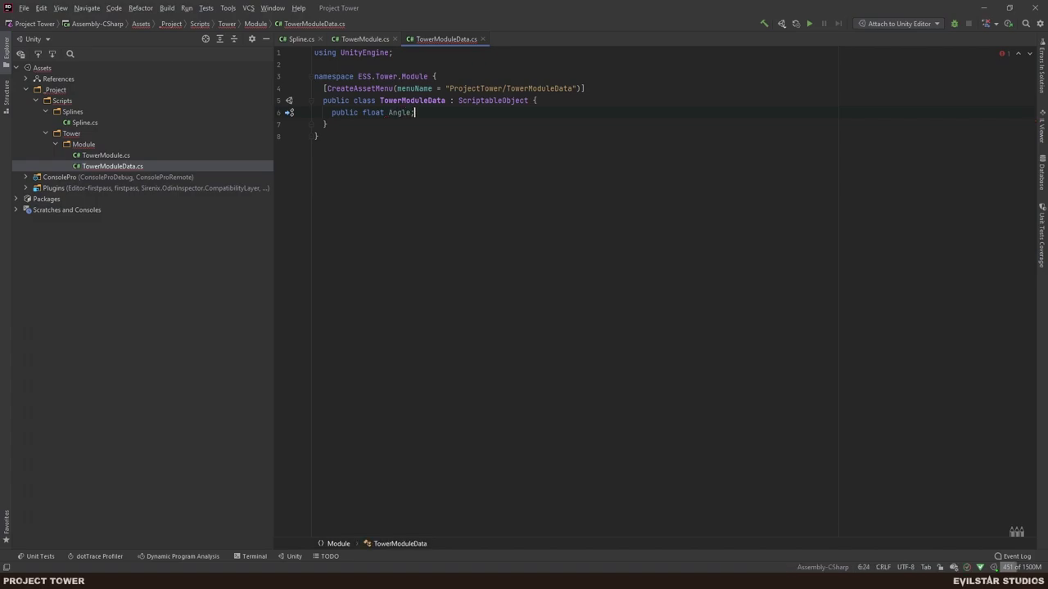
key("ctrl+shift+Left")
key("ctrl+shift+Left")
key("ctrl+shift+Left")
key("ctrl+shift+Left")
key("BackSpace")
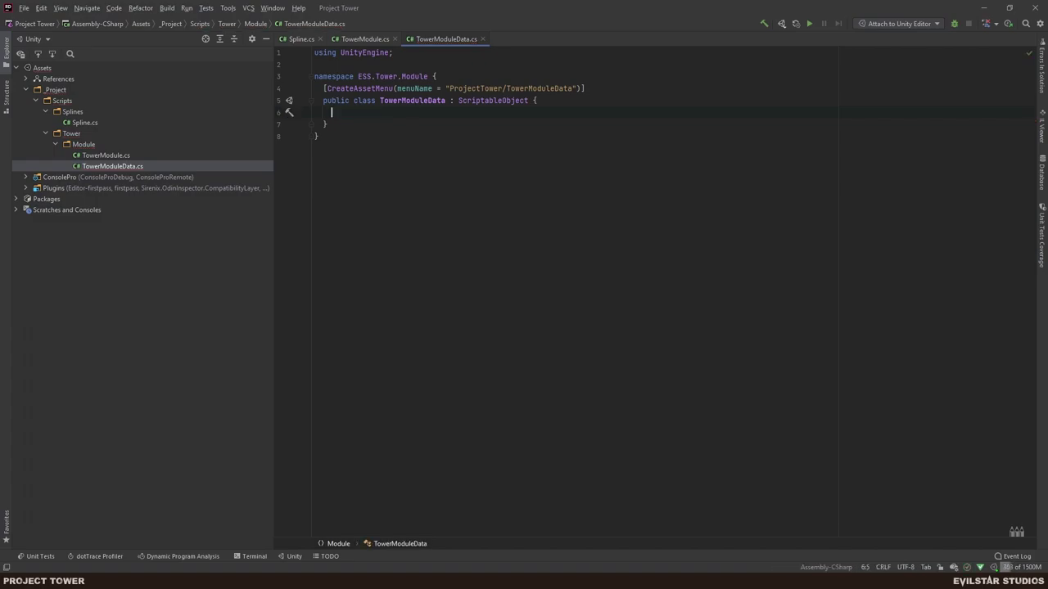
Declare a public struct InOutPoint at the start of the namespace, separated by a blank line from the CreateAssetMenu attribute.
key("Up")
key("Up")
key("Up")
key("End")
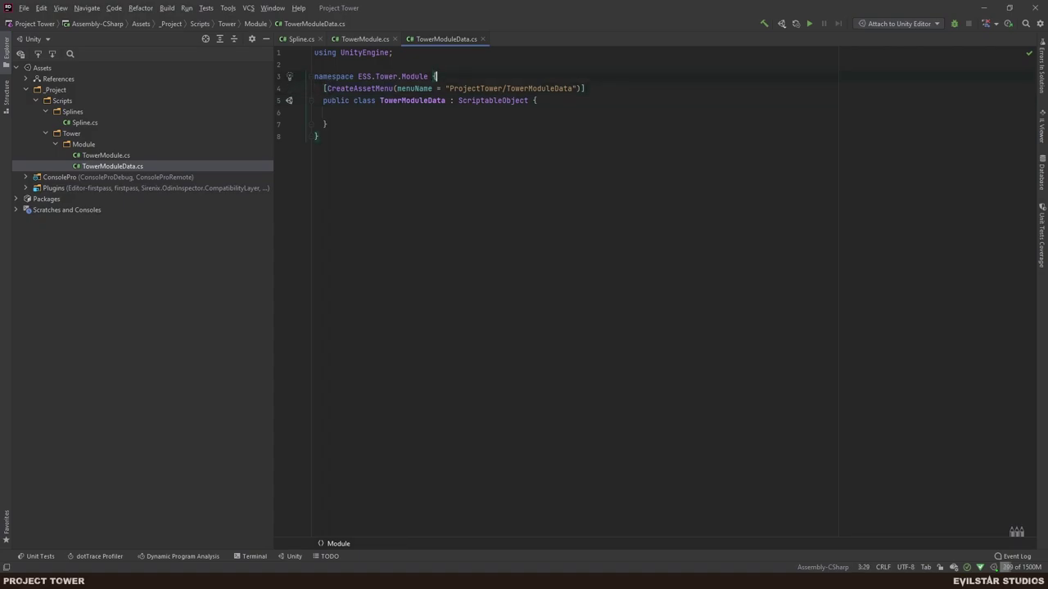
key("Return")
key("Return")
key("Up")
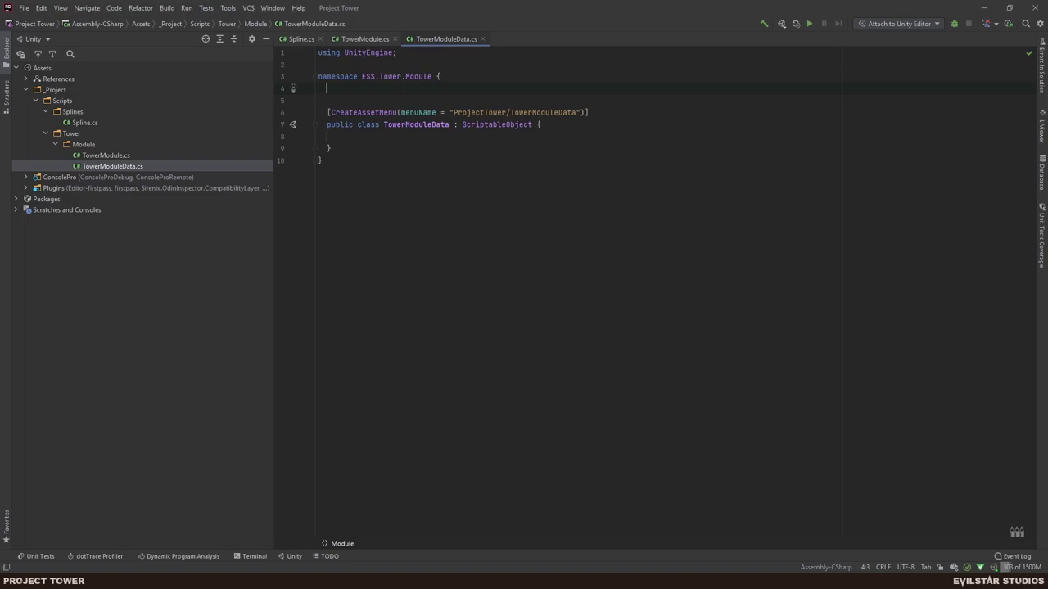
type("public struct")
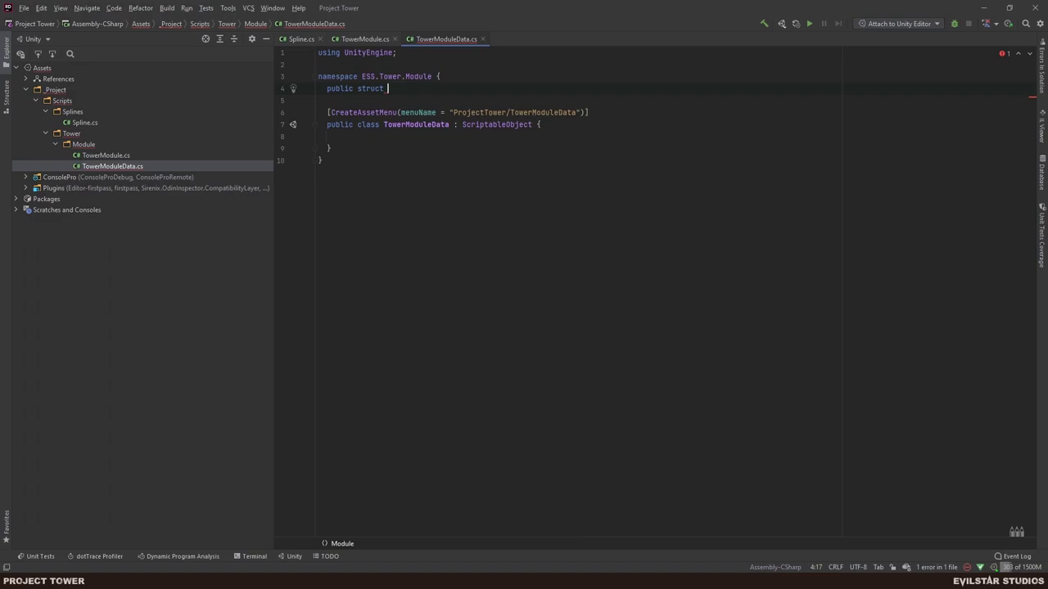
type("InOutpoint")
key("Left")
key("Left")
key("Left")
key("Delete")
type("P")
key("End")
type("{")
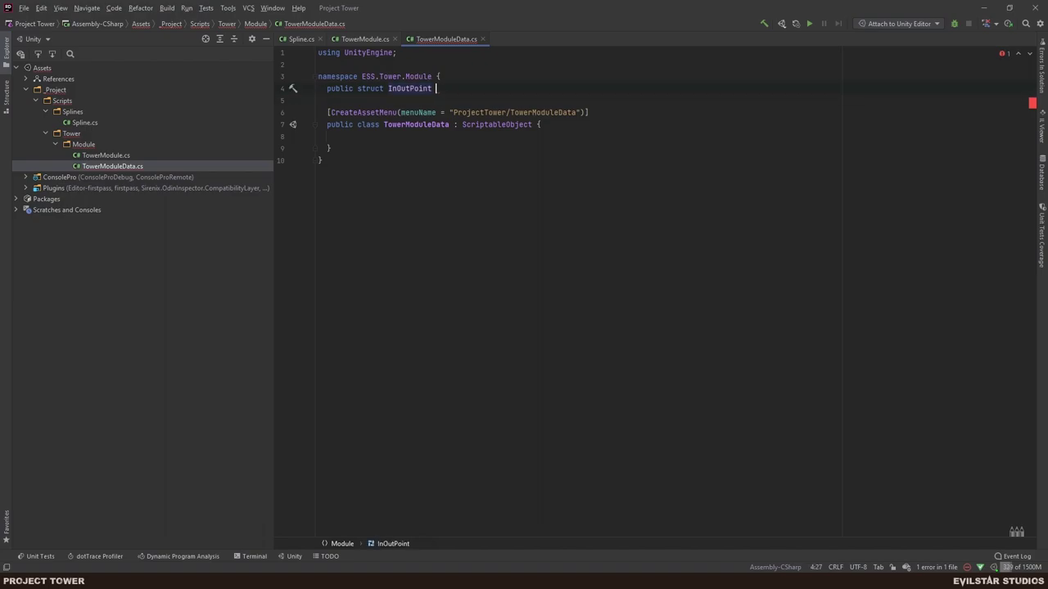
Add a public float field Angle inside the InOutPoint struct.
key("Return")
type("public ")
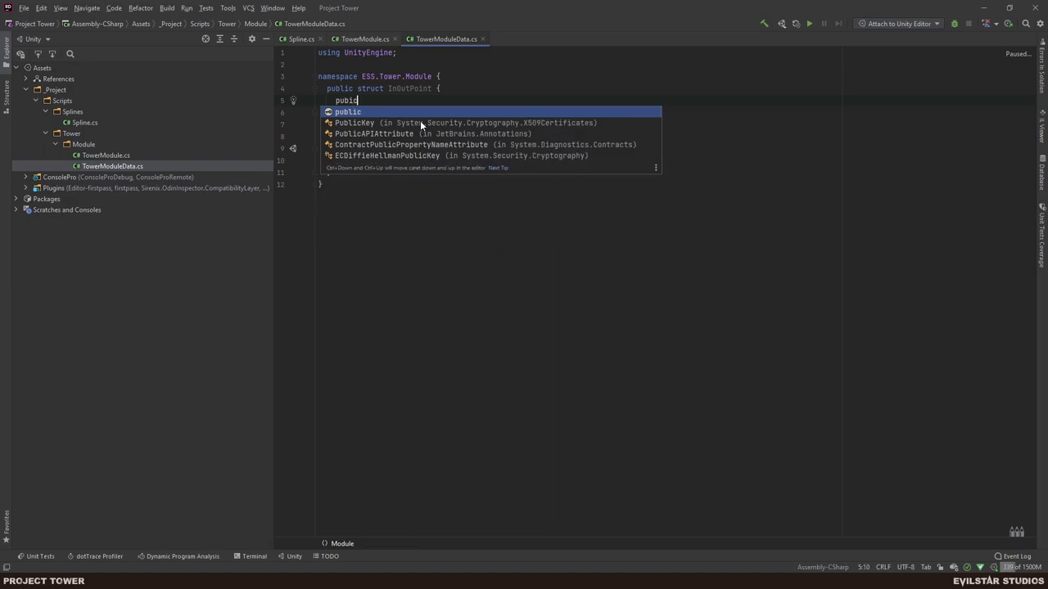
type("float Ang;e")
key("BackSpace")
key("BackSpace")
type("le;")
key("ctrl+Right")
key("ctrl+shift+Left")
Add a public InOutPoint[] field In to the TowerModuleData class.
key("Down")
key("Down")
key("Down")
key("Down")
key("Down")
key("Down")
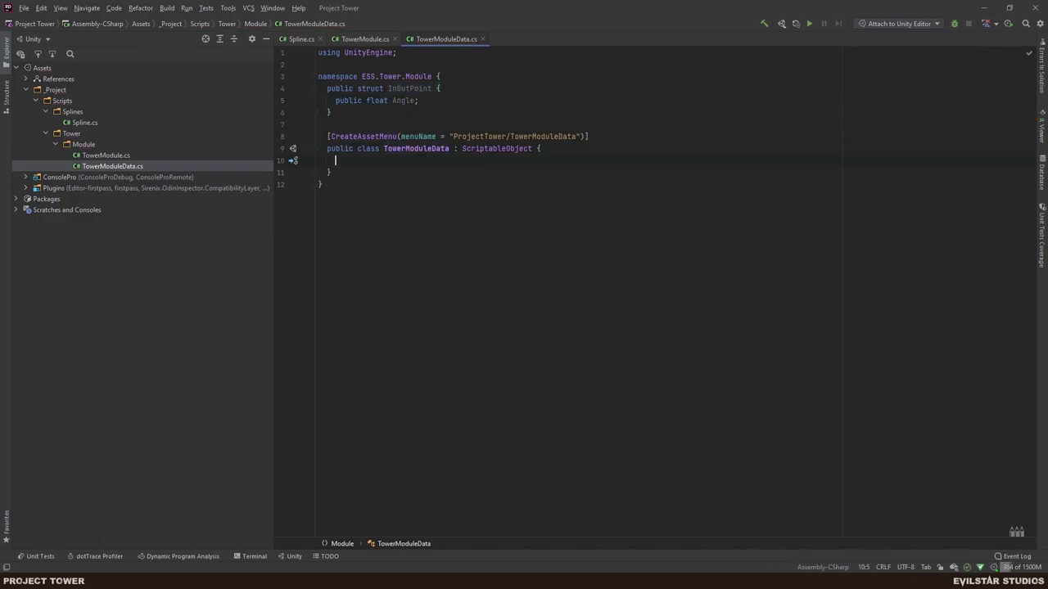
type("public ")
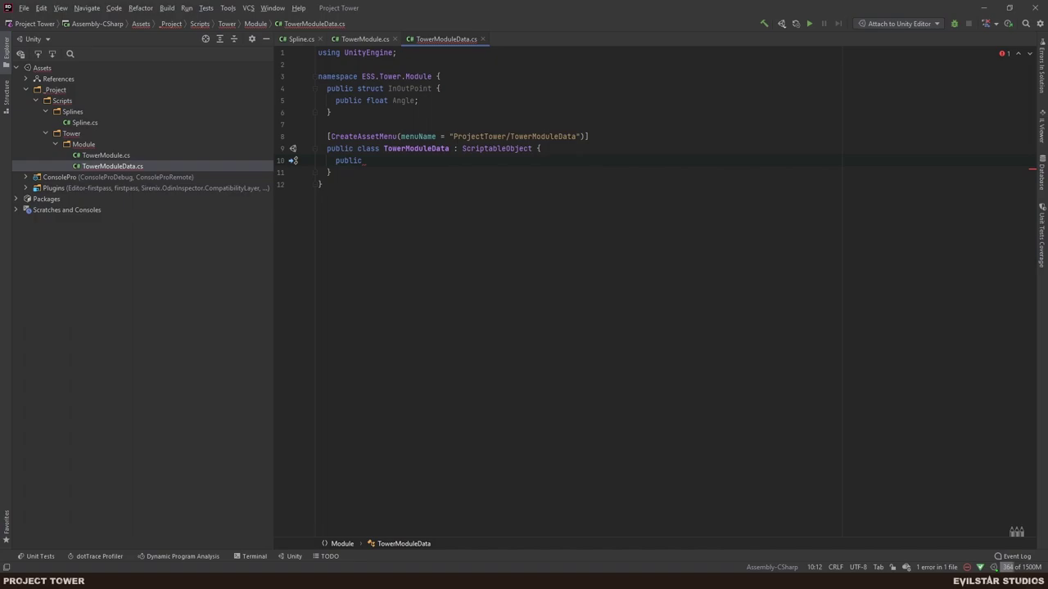
type("InOutPoint[] In")
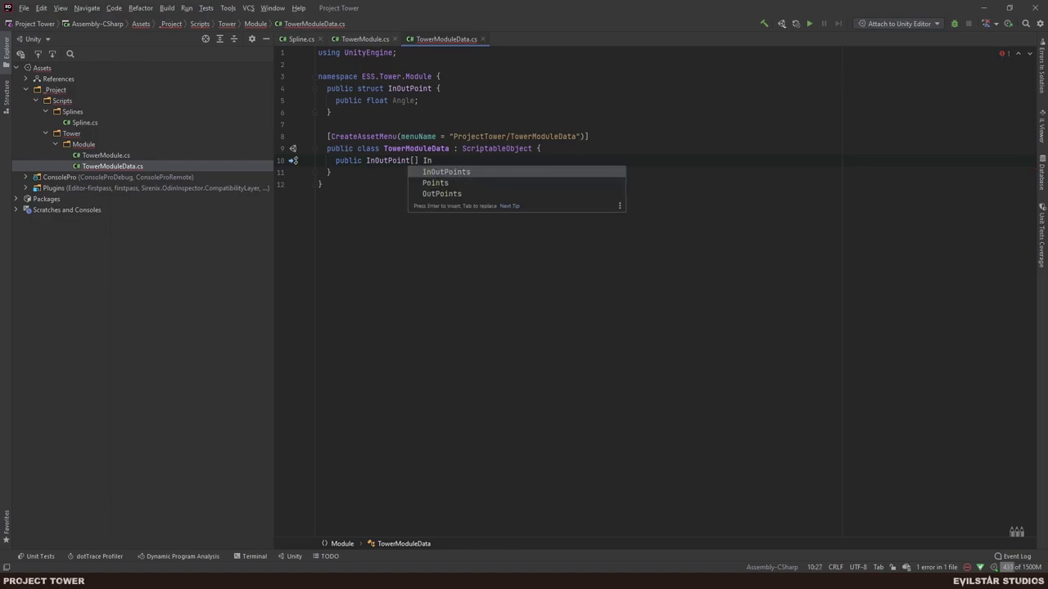
type(";")
Duplicate the In field as a public InOutPoint[] field Out and save the file.
key("ctrl+d")
key("Left")
key("BackSpace")
key("BackSpace")
type("Out")
key("End")
key("ctrl+s")
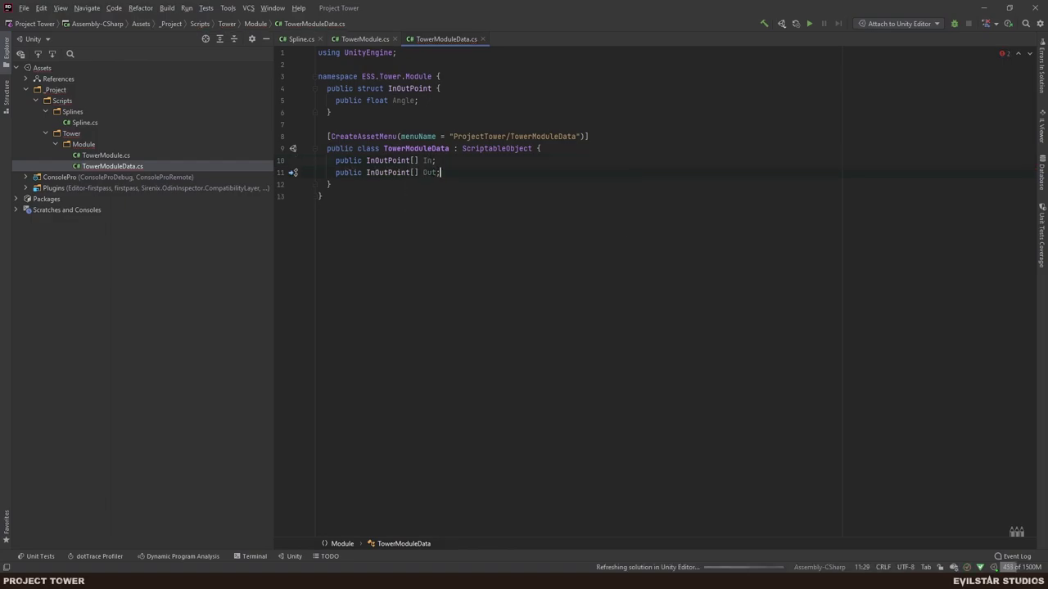
Add a SuffixLabel("deg") attribute above the Angle field in InOutPoint and save the file.
key("Up")
key("Up")
key("ctrl+Right")
key("Up")
key("Up")
key("Up")
key("Return")
type("[Ser")
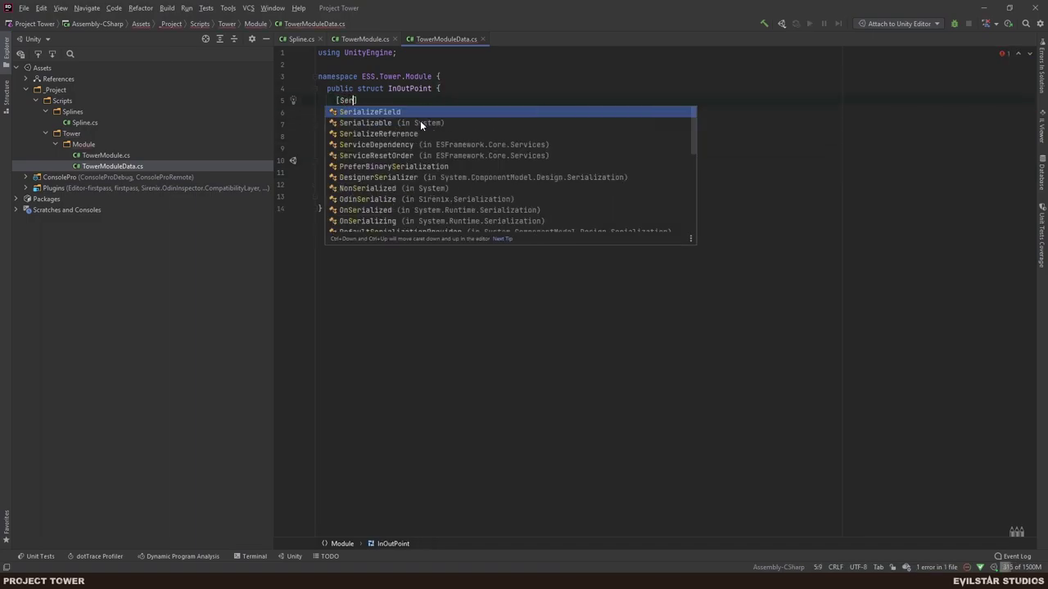
key("Escape")
key("BackSpace")
key("BackSpace")
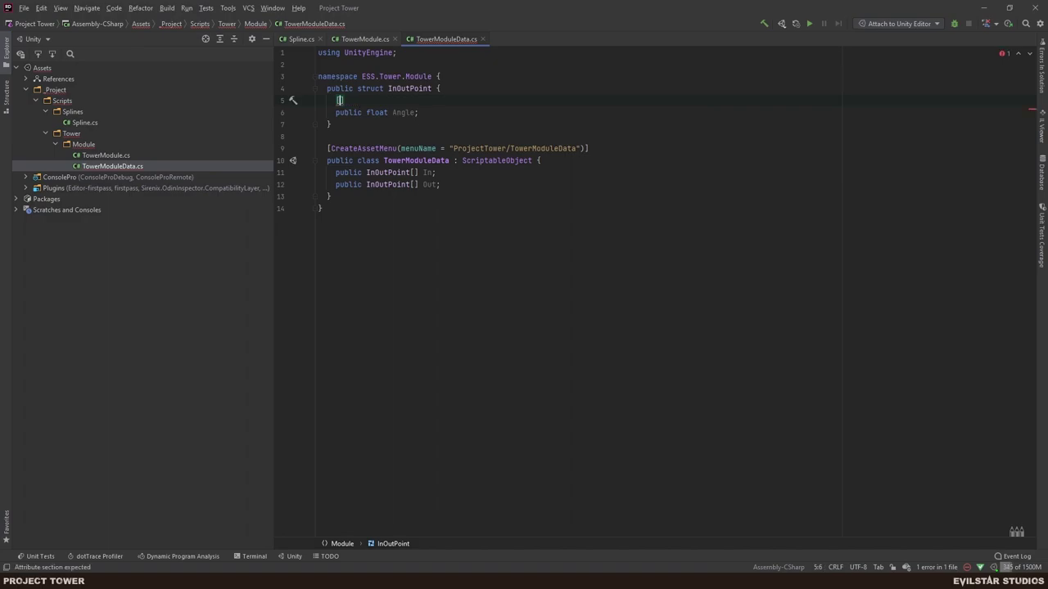
type("uf")
key("Return")
type("\"deg")
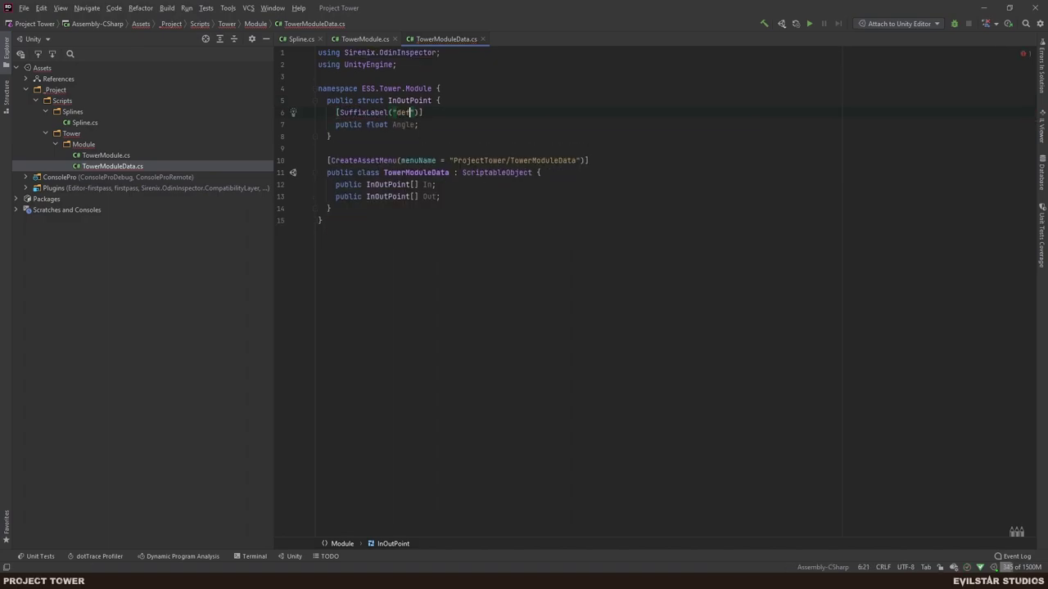
key("End")
key("ctrl+s")
Add a private TowerModuleData field _moduleData to the TowerModule class in TowerModule.cs.
left_click(440, 197)
double_click(426, 173)
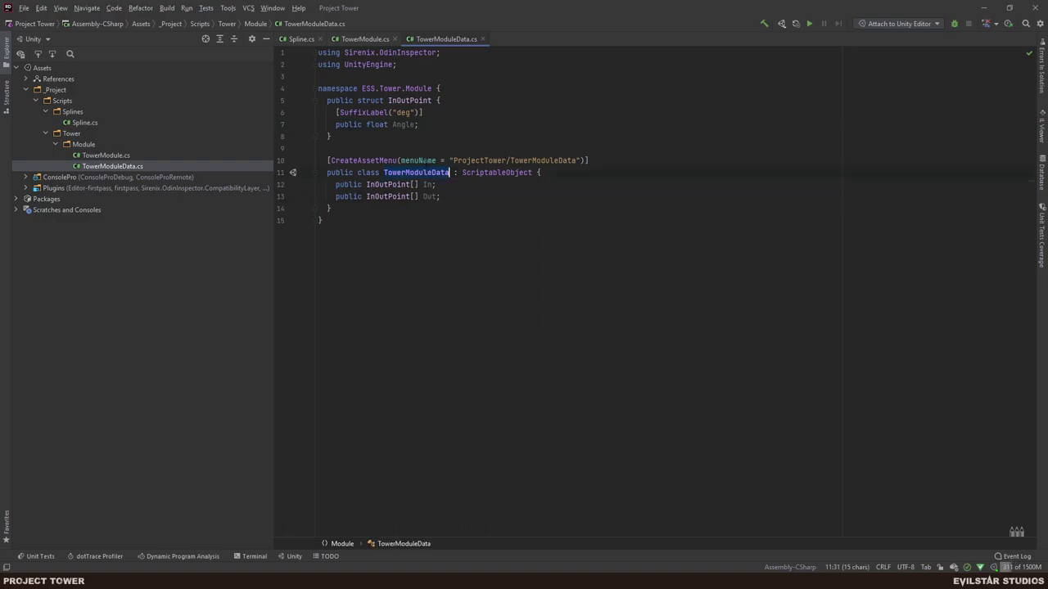
left_click(362, 39)
type("public")
key("shift+Home")
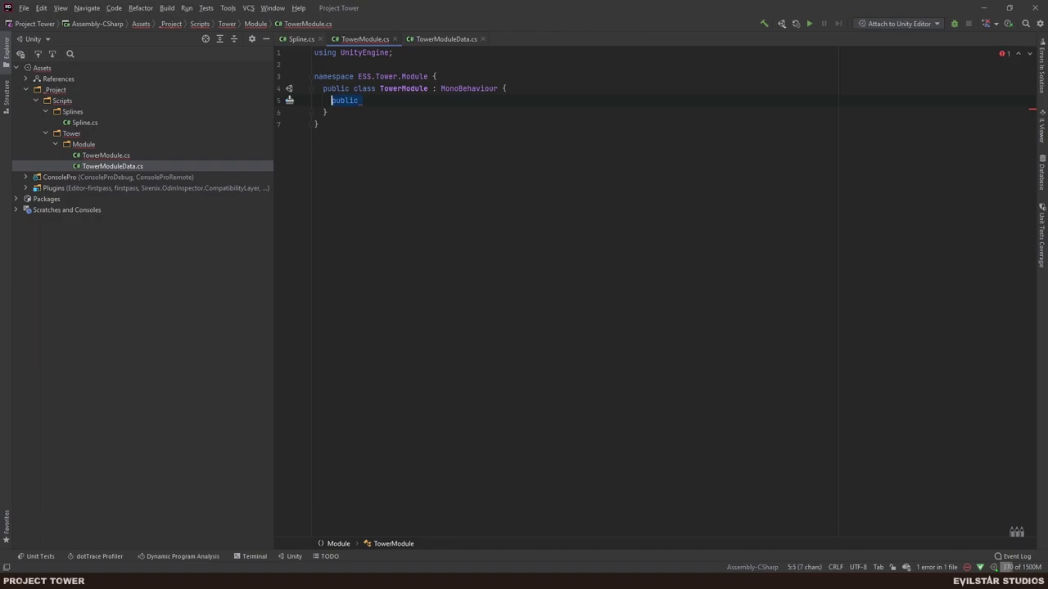
type("private TowerModuleData")
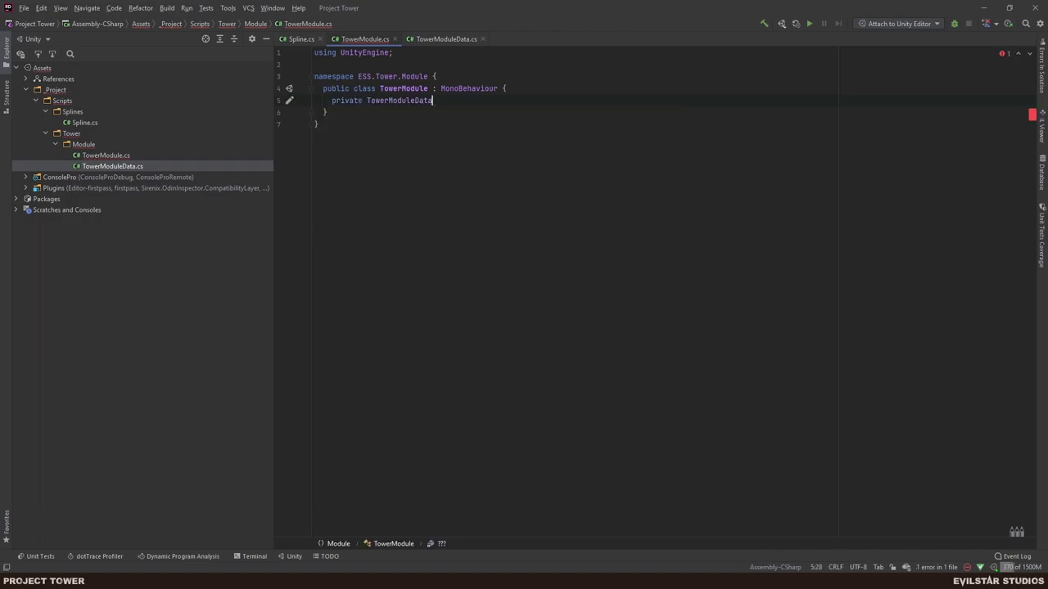
type(" _moduleData;")
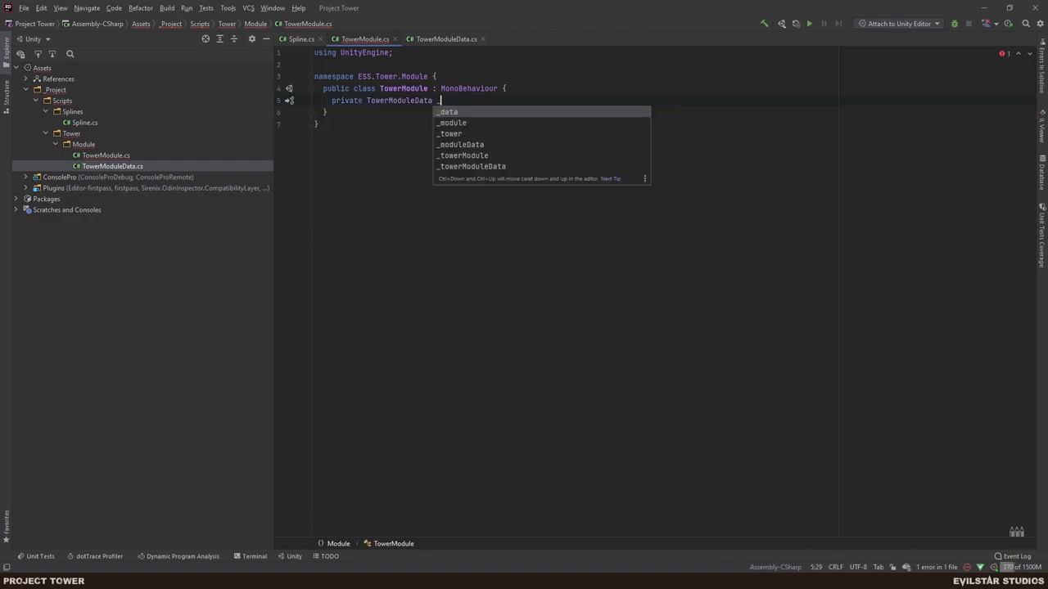
Add a SerializeField attribute above the _moduleData field.
left_click(490, 89)
key("End")
key("Return")
type("[")
key("BackSpace")
type("Ser")
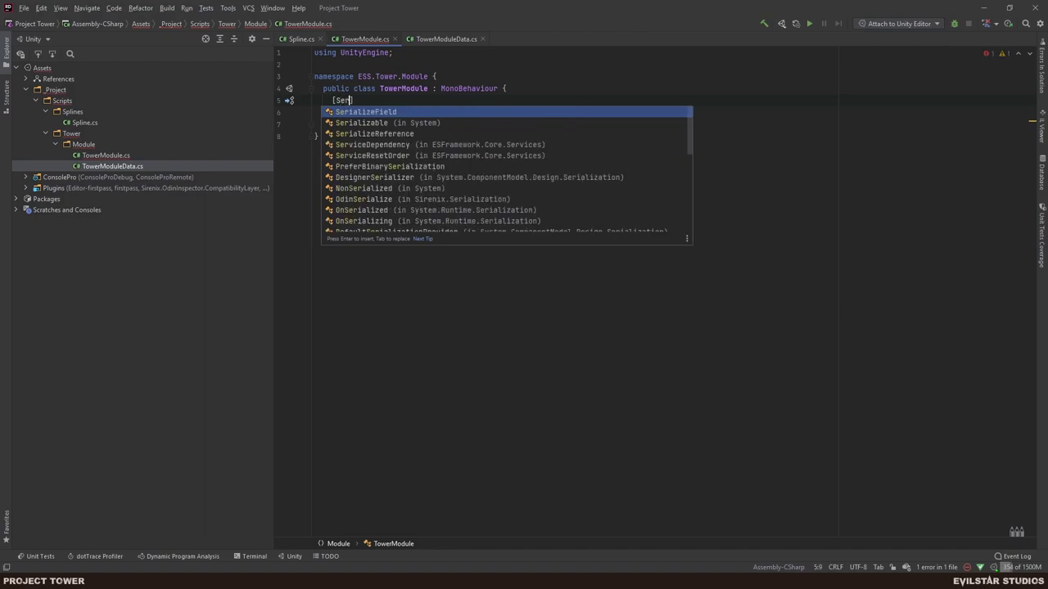
key("Return")
Initialize _moduleData to null and insert blank lines below it.
key("Down")
key("End")
type("= null;")
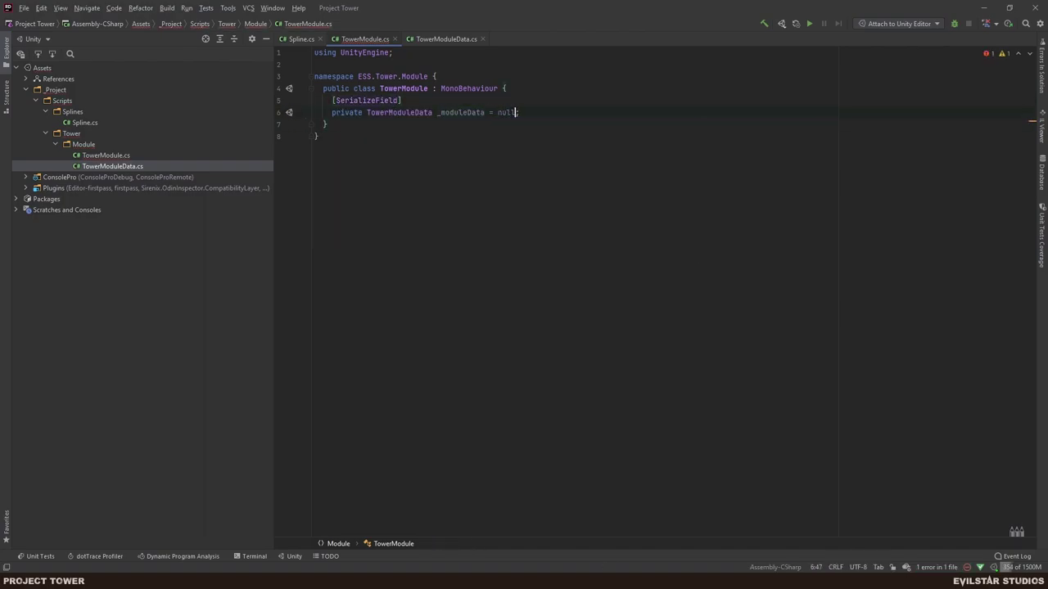
key("Return")
key("Return")
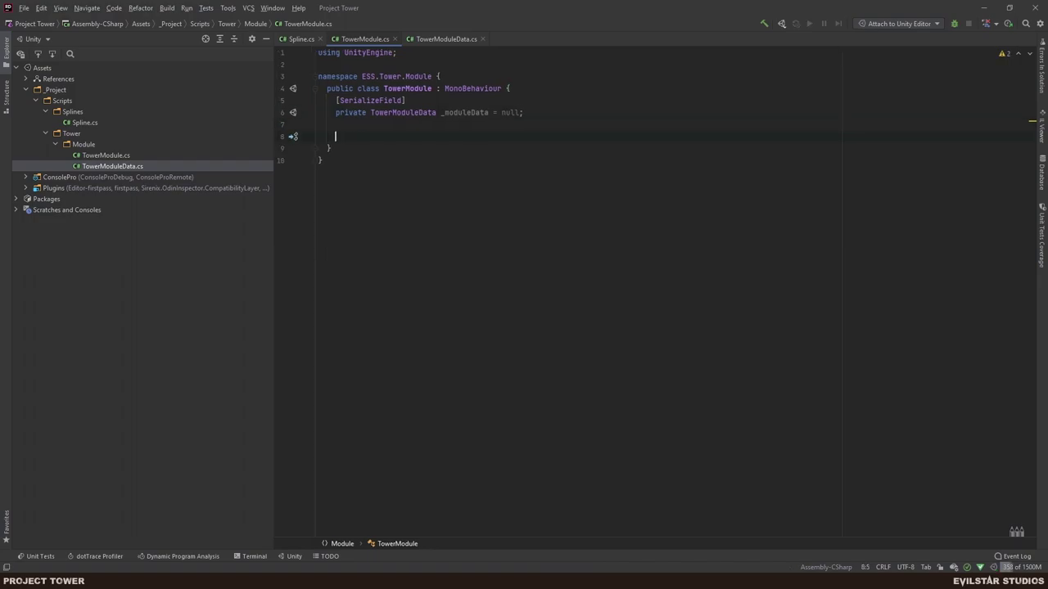
type("DrawGizmo")
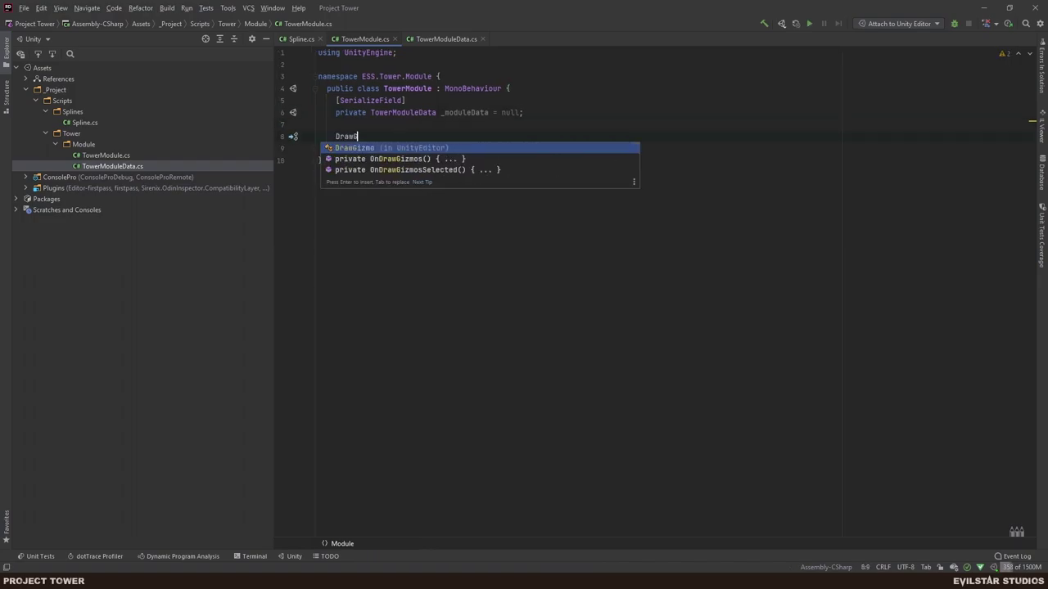
key("Return")
key("shift+Home")
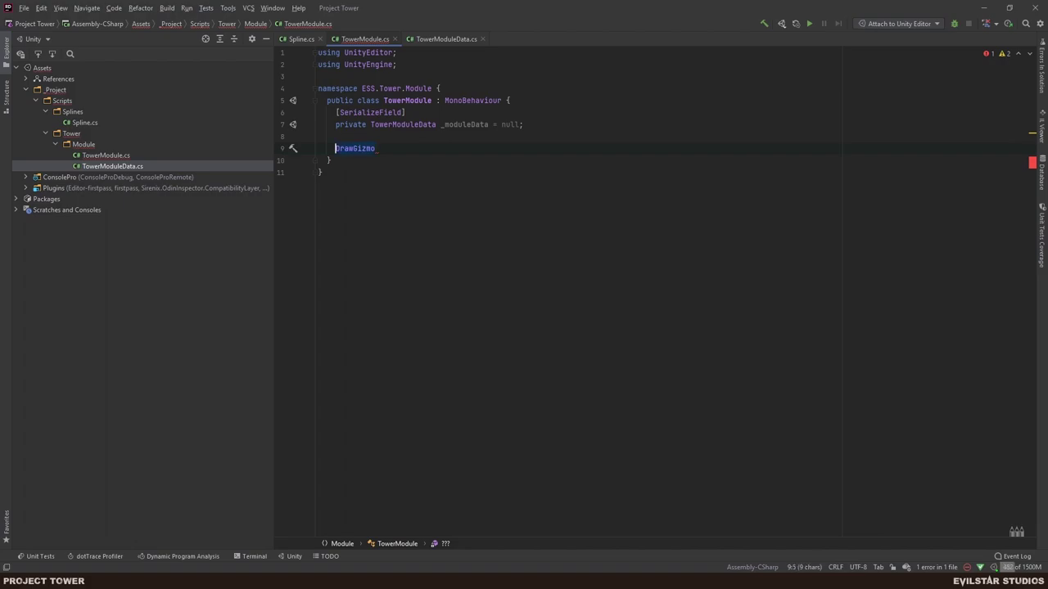
key("BackSpace")
Generate an empty private OnDrawGizmos method below the _moduleData field.
type("Giz")
key("Down")
key("Down")
key("Down")
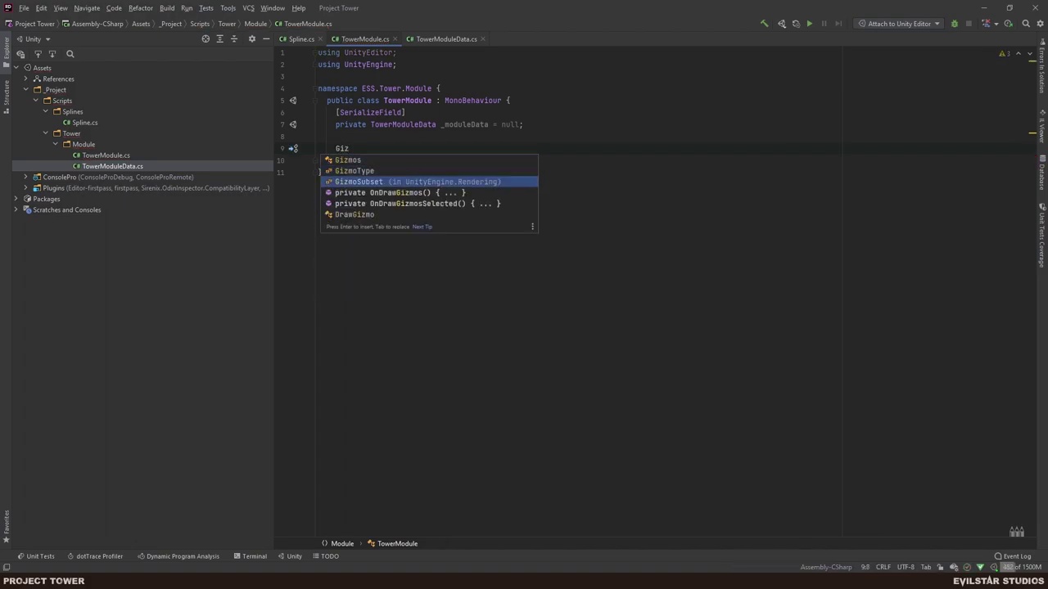
key("Return")
key("BackSpace")
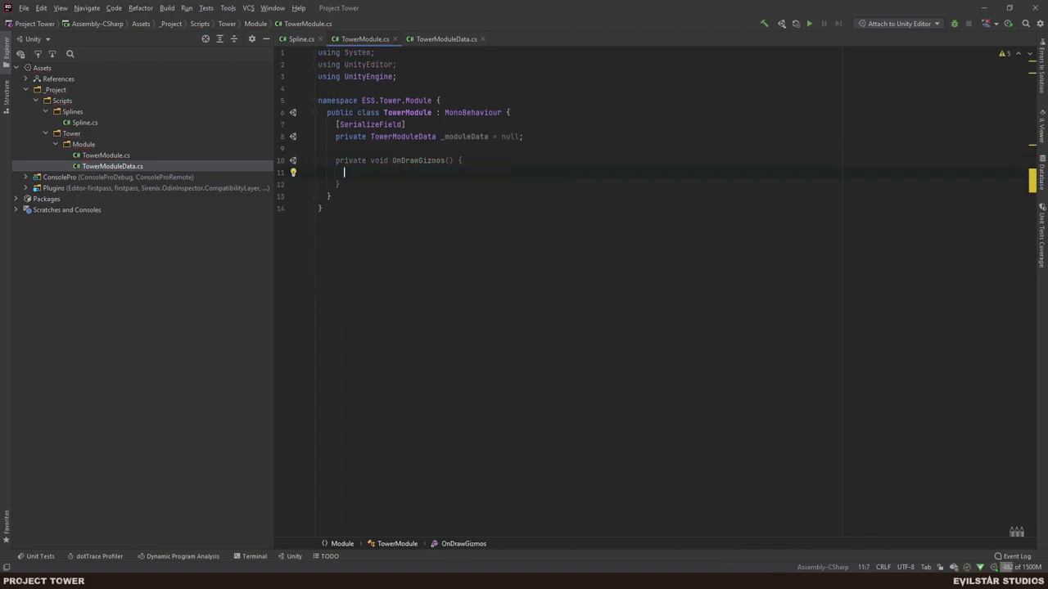
Remove the unused System and UnityEditor using directives from TowerModule.cs.
key("Up")
key("Up")
key("Up")
key("Up")
key("Home")
key("shift+Up")
key("shift+Up")
key("BackSpace")
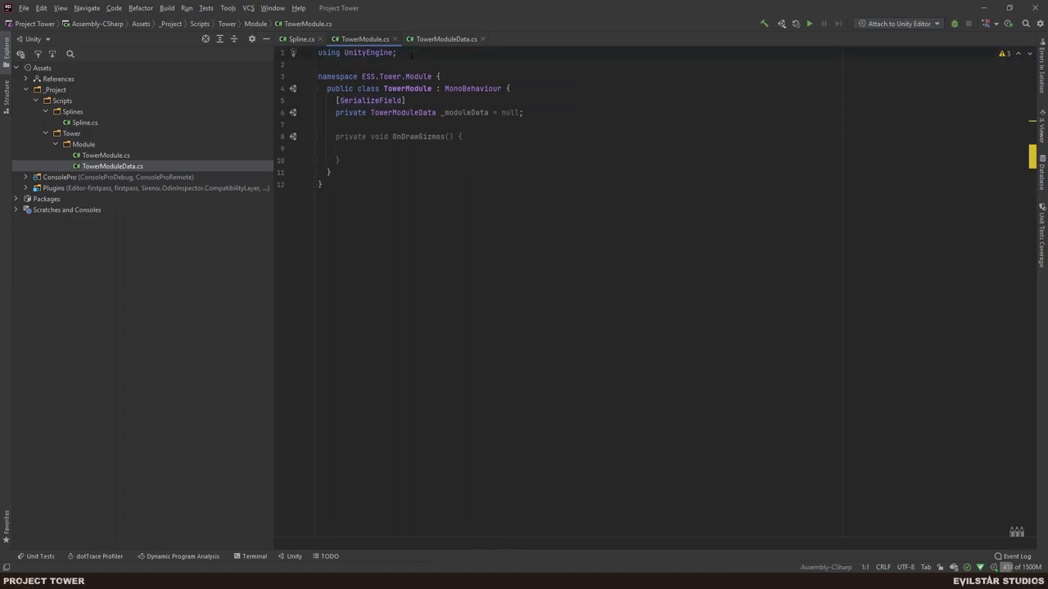
Copy the WaypointToPosition(float angle, float height) method from Spline.cs into the TowerModule class above OnDrawGizmos.
left_click(296, 40)
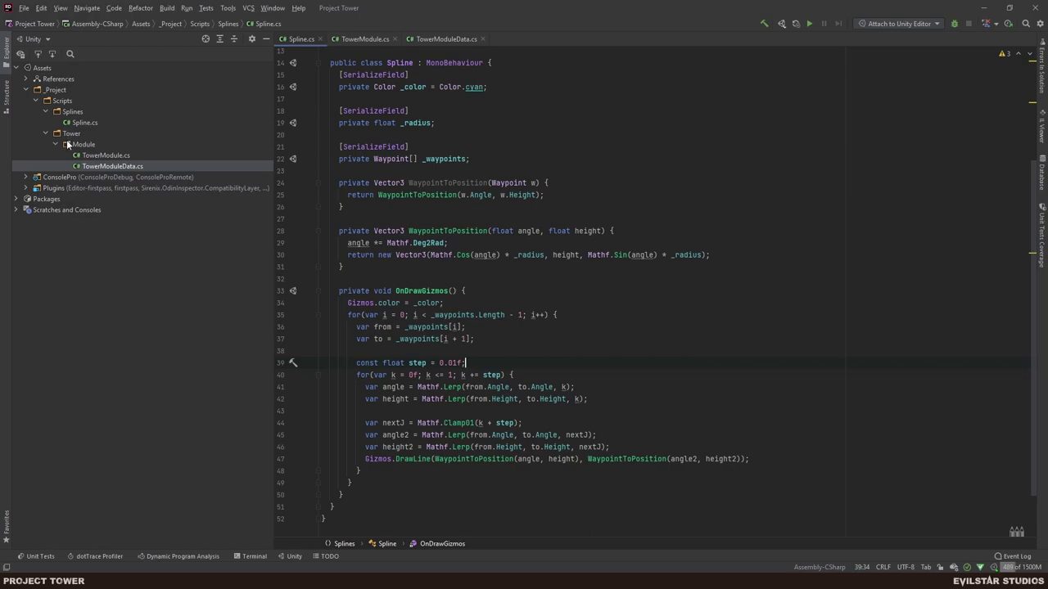
left_click(356, 39)
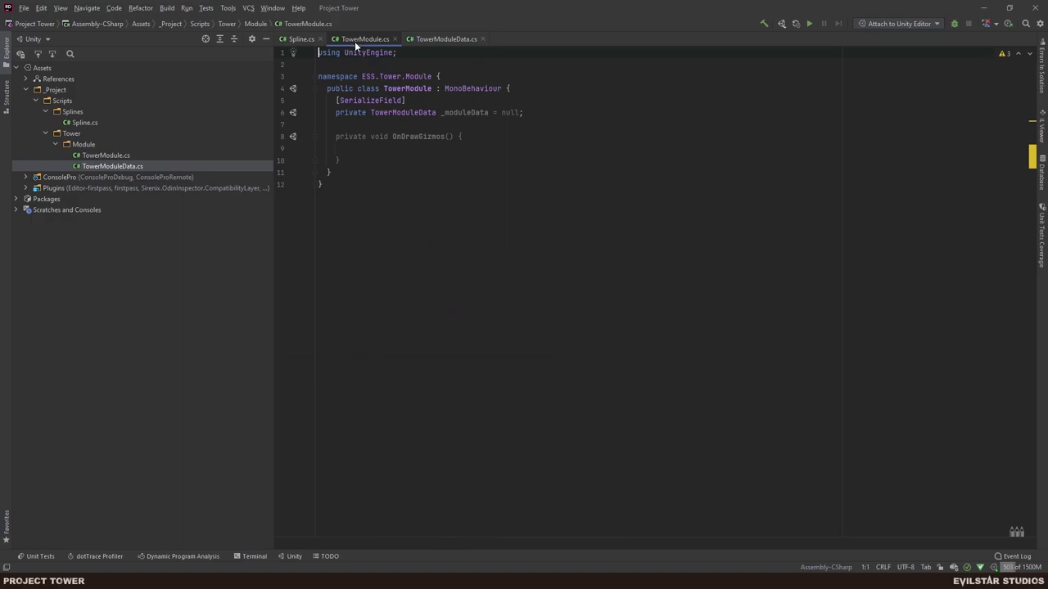
left_click(301, 39)
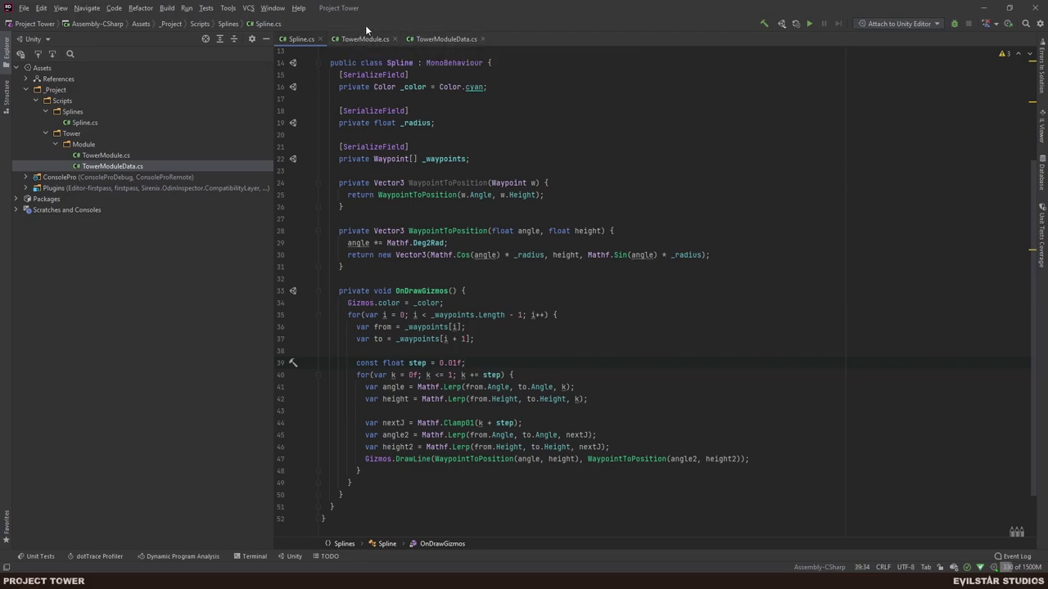
mouse_move(438, 122)
left_mouse_down()
mouse_move(319, 111)
mouse_move(435, 123)
left_mouse_up()
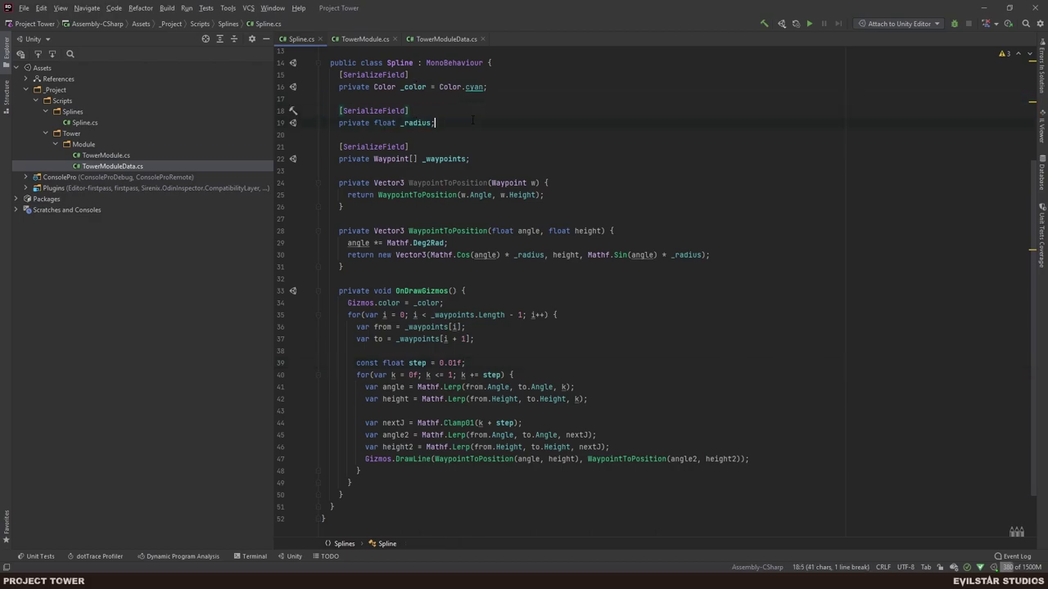
left_click_drag(360, 273, 339, 231)
key("ctrl+c")
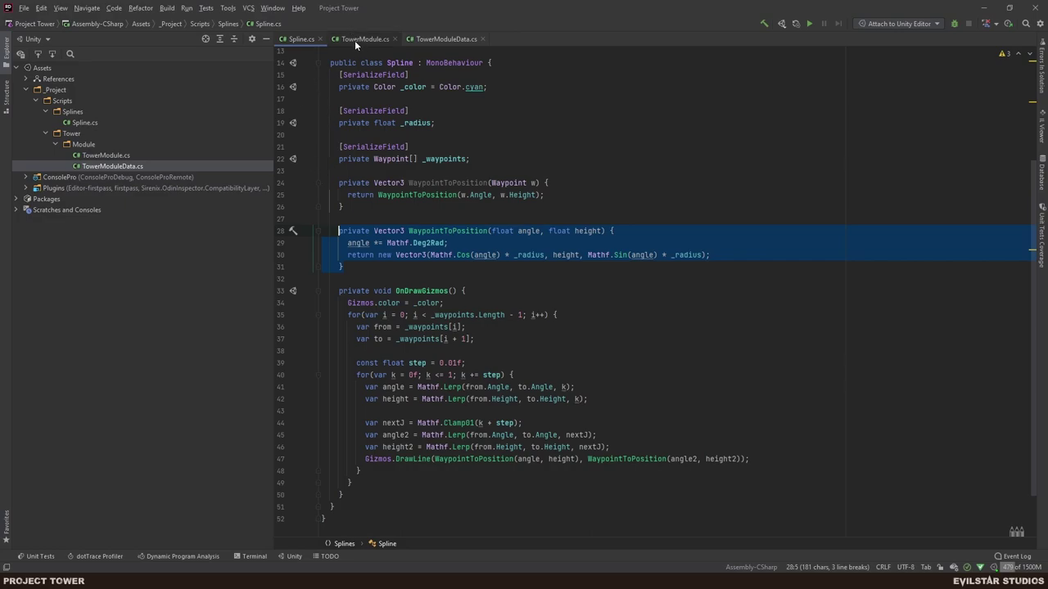
left_click(360, 40)
left_click(369, 124)
key("Return")
key("Return")
key("ctrl+v")
Add the comment "// TODO: MOVE ME PLS" above the WaypointToPosition method in TowerModule.cs.
key("Up")
key("Up")
key("Return")
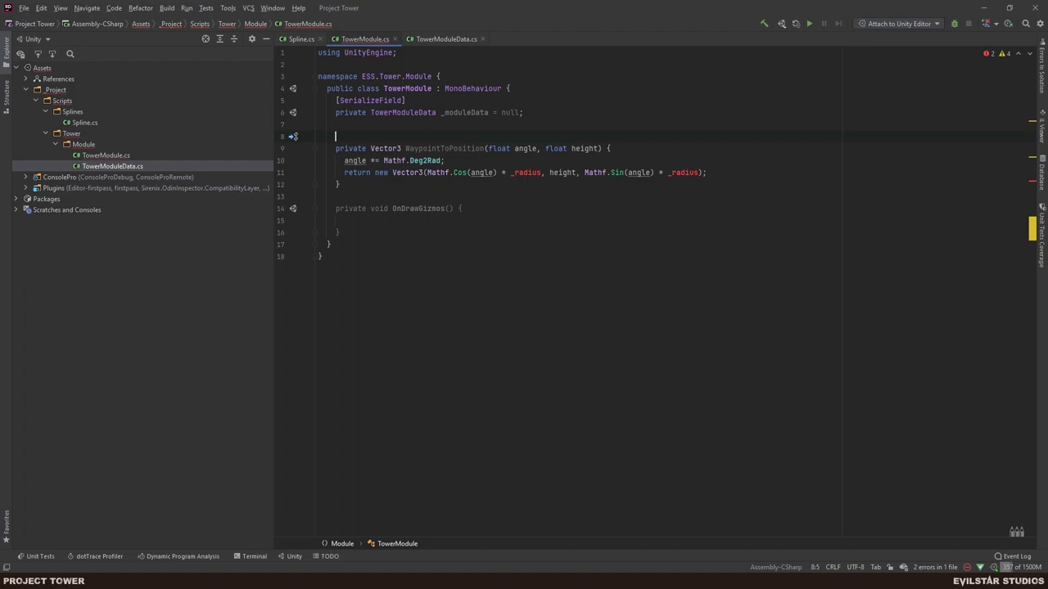
type("// MoVE ME PL")
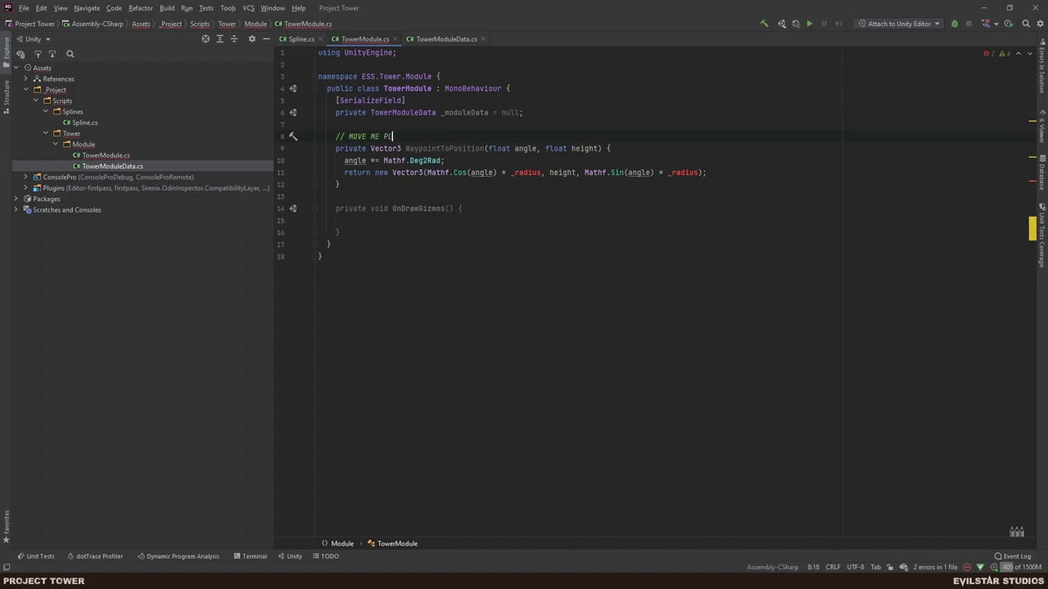
key("ctrl+Left")
key("ctrl+Left")
key("ctrl+Left")
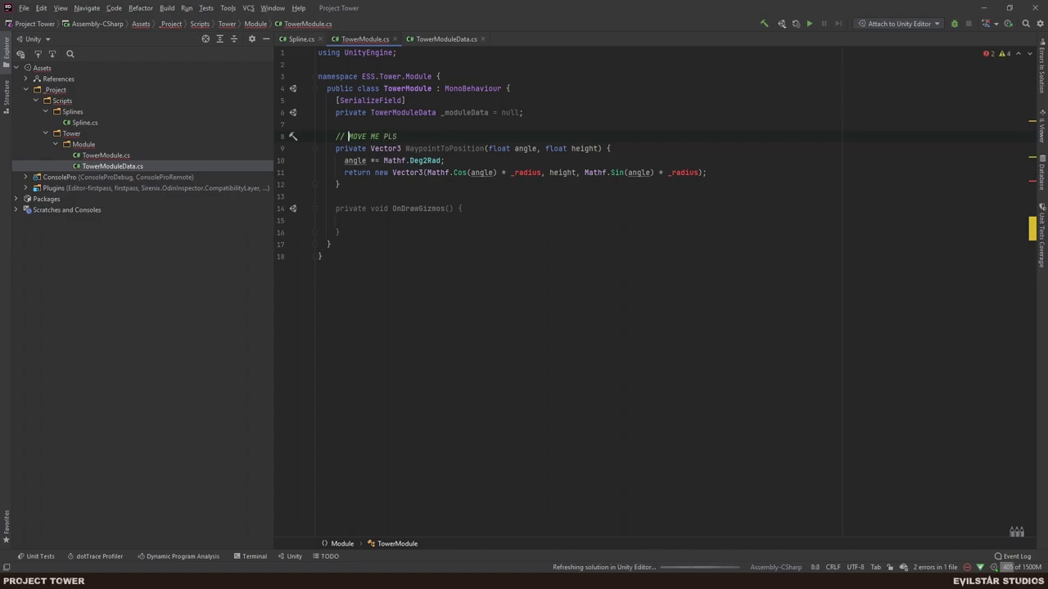
key("BackSpace")
type("TO")
key("BackSpace")
key("BackSpace")
type("TODO:")
key("Down")
key("Down")
key("Down")
key("Down")
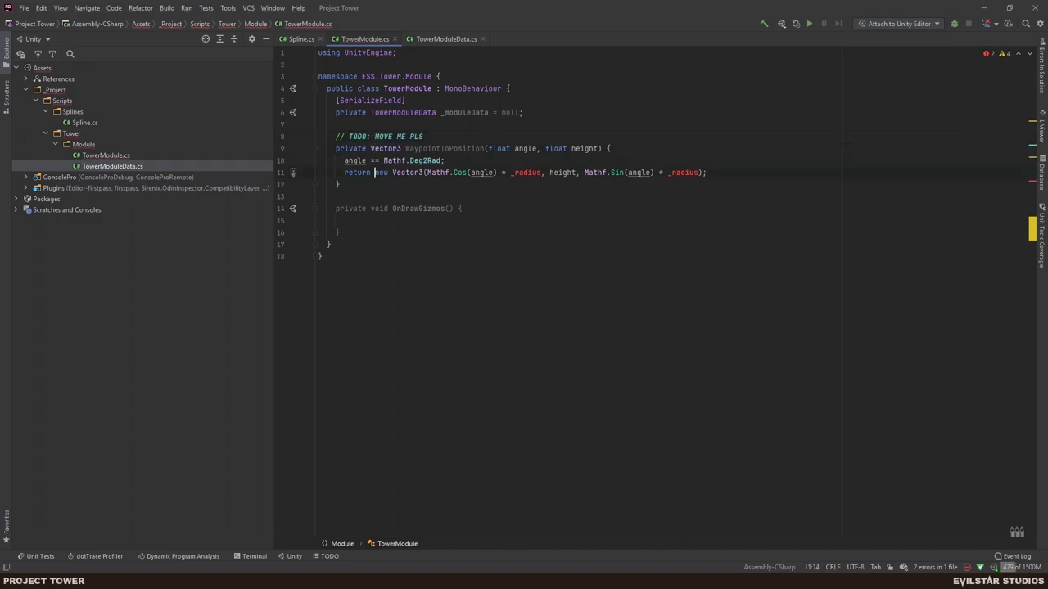
key("Up")
key("End")
key("Left")
key("Left")
Create a new C# class named TowerData in the Tower folder.
left_click(300, 39)
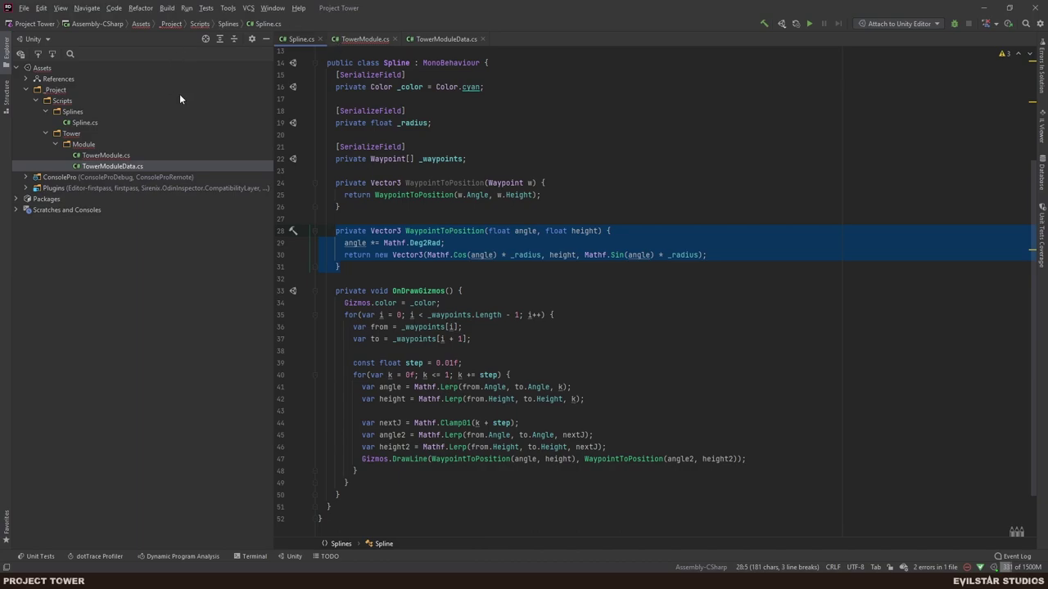
left_click(72, 135)
right_click(72, 134)
left_click(108, 260)
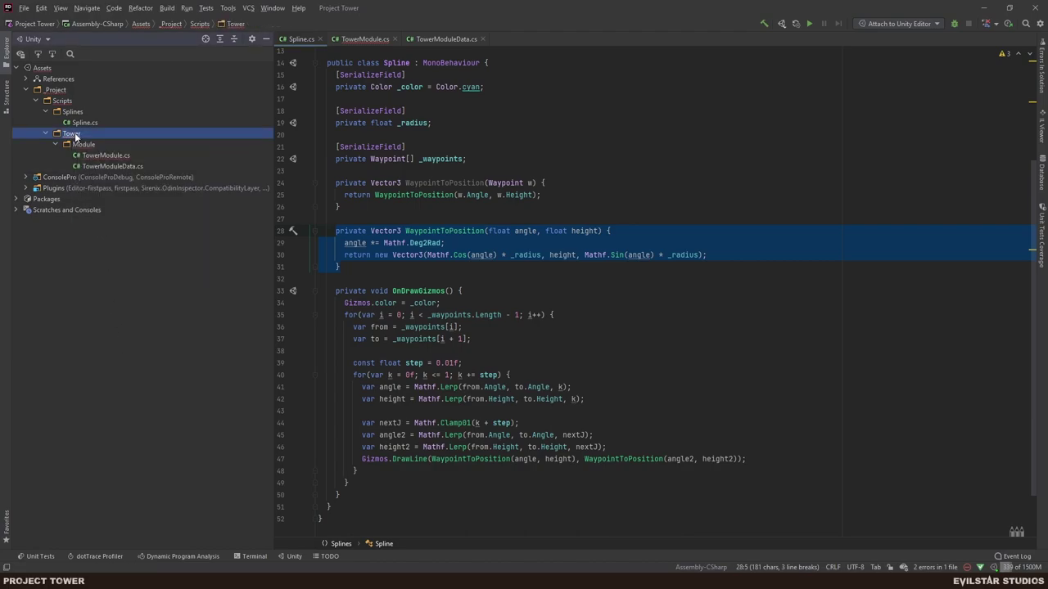
right_click(74, 134)
mouse_move(123, 141)
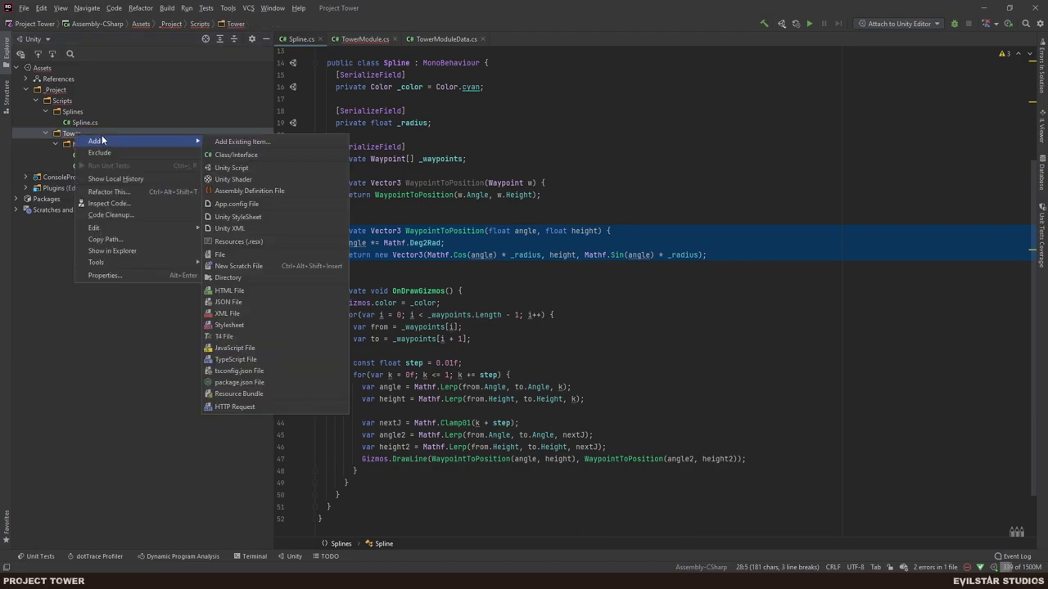
left_click(257, 155)
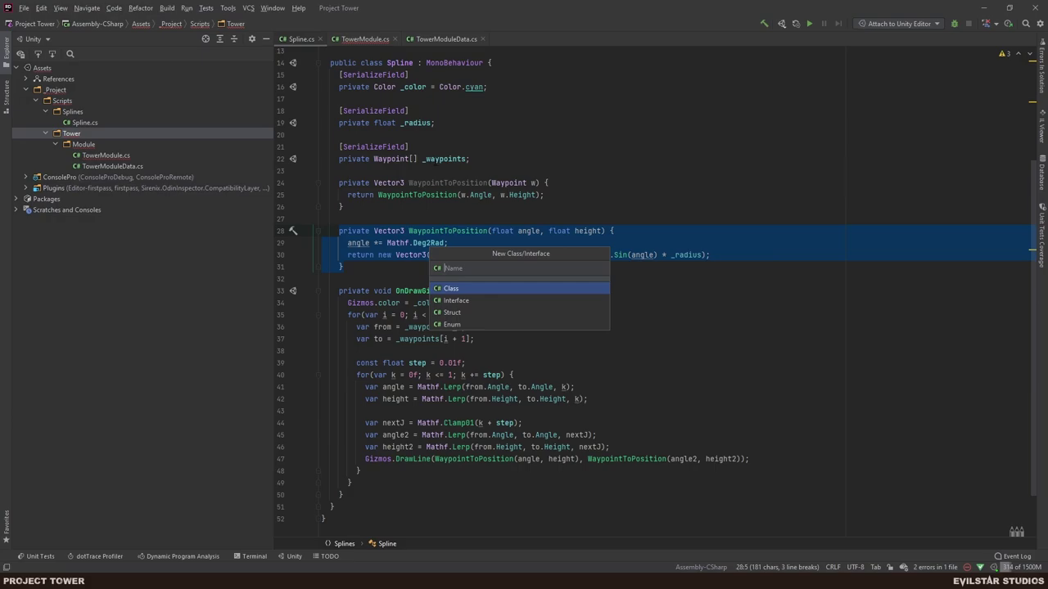
type("TowerData")
key("Return")
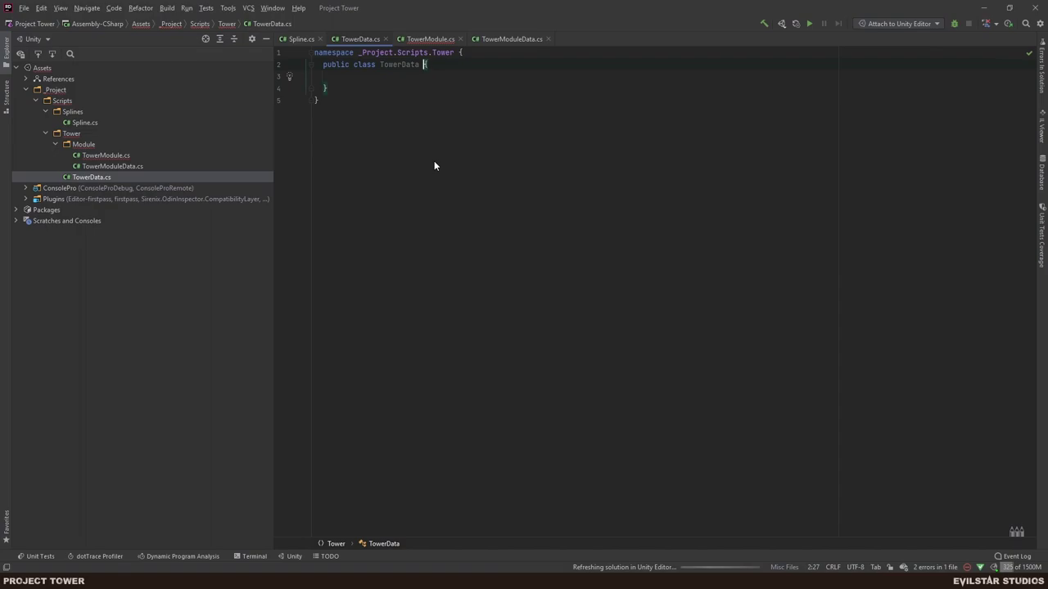
Change the namespace in TowerData.cs to ESS.Tower.
key("ctrl+shift+Left")
key("ctrl+shift+Left")
key("ctrl+shift+Left")
type("TEH")
key("BackSpace")
key("BackSpace")
key("BackSpace")
type("ESS")
key("Escape")
Make the TowerData class inherit from ScriptableObject.
left_click(419, 64)
type(": ")
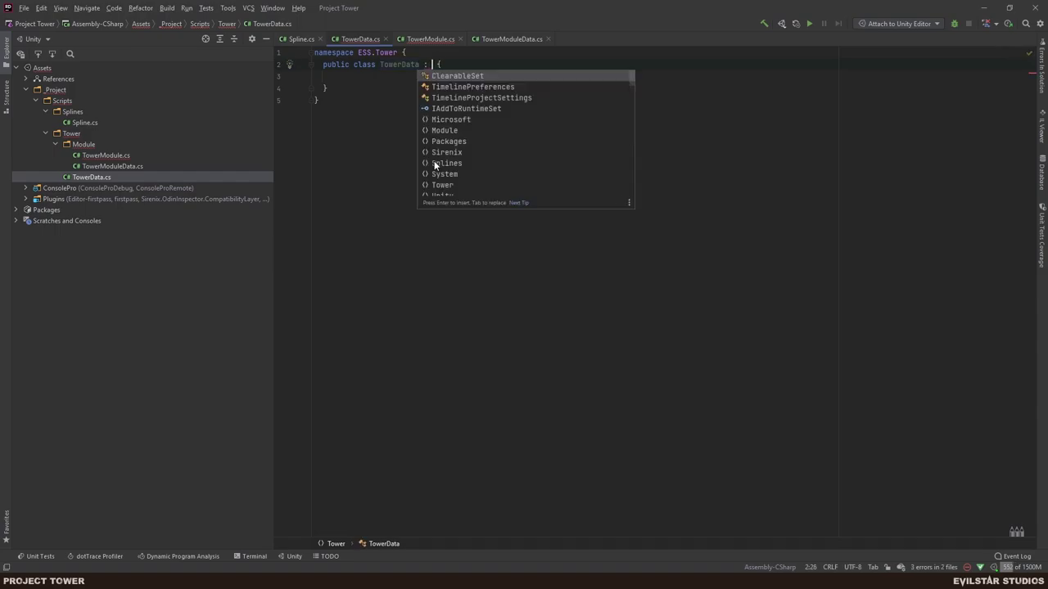
type("Script")
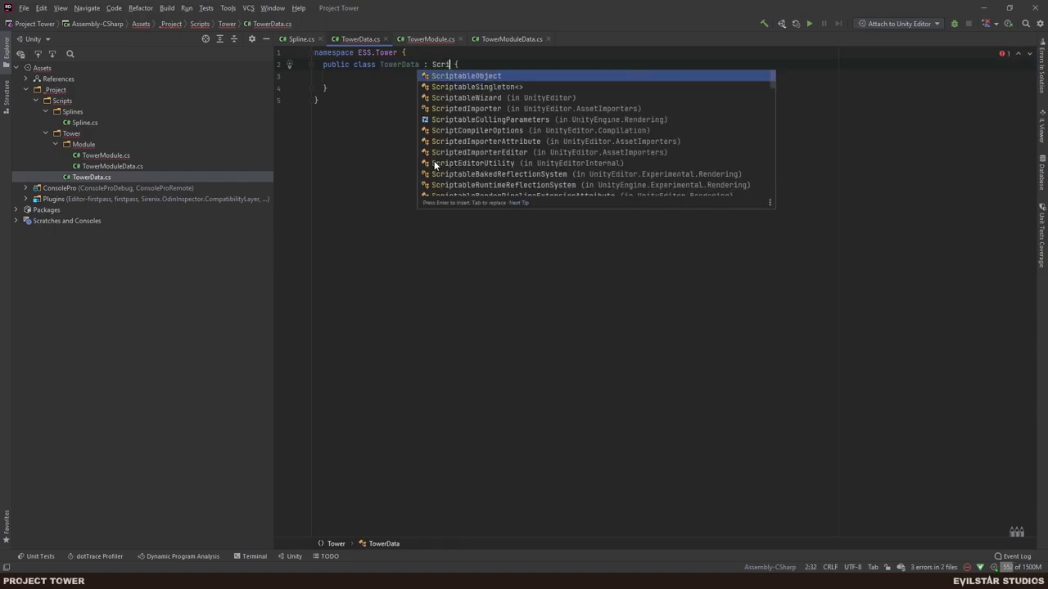
key("Return")
Add a CreateAssetMenu attribute above the TowerData class with the menuName "ProjectTower/".
key("Return")
type("[")
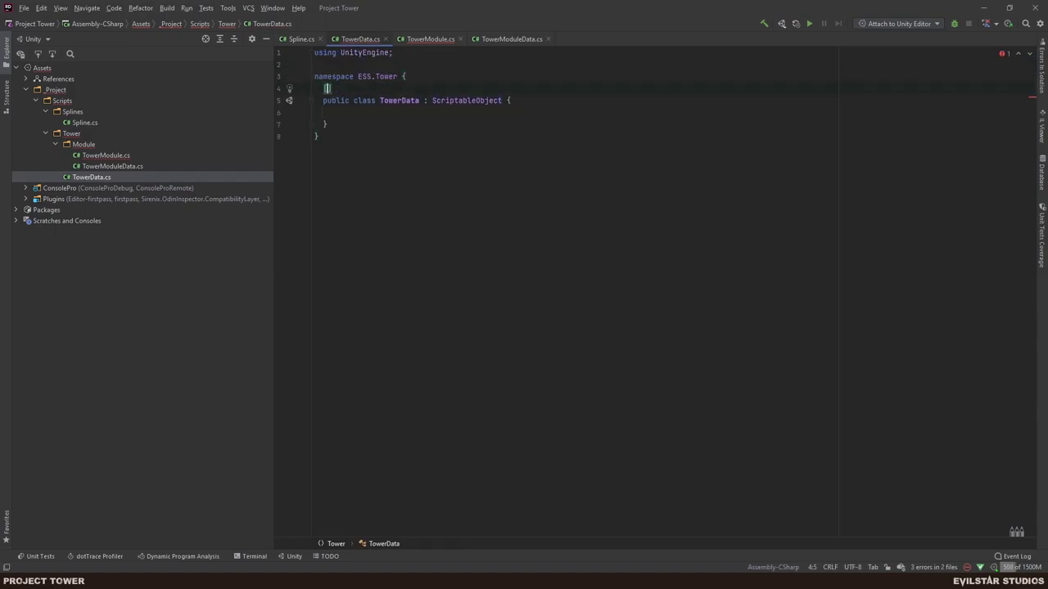
key("Escape")
type("CreateAssetMenu")
key("Return")
type("(Me")
key("Return")
type("\"PRojectTOwer")
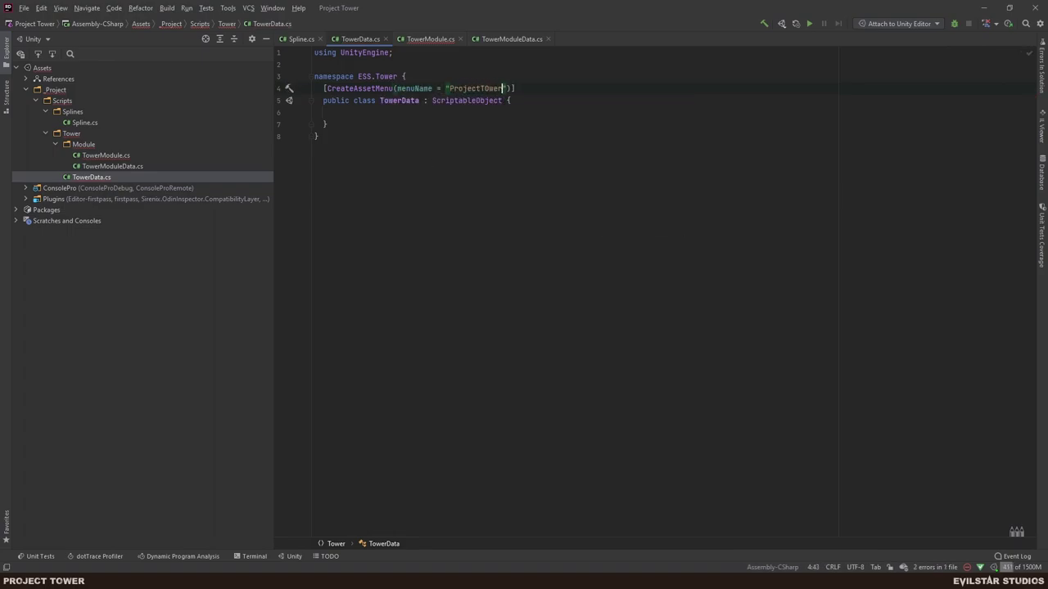
key("BackSpace")
key("BackSpace")
key("BackSpace")
key("BackSpace")
type("ower")
key("BackSpace")
key("BackSpace")
key("BackSpace")
key("BackSpace")
type("ower/")
Append "Tower Data" to the menuName in TowerData's CreateAssetMenu attribute and go to the empty class body.
key("Down")
key("ctrl+Left")
key("ctrl+Left")
key("ctrl+Left")
key("ctrl+Right")
key("Up")
key("ctrl+Right")
left_click(506, 89)
type("C:\\Dev\\Evilstar Studios\\Project Tower\\Assets\\_Project\\Scripts\\Tower\\TowerData.cs")
key("ctrl+z")
type("Tower Data")
key("End")
key("Down")
key("Down")
key("Down")
key("Up")
type("pu")
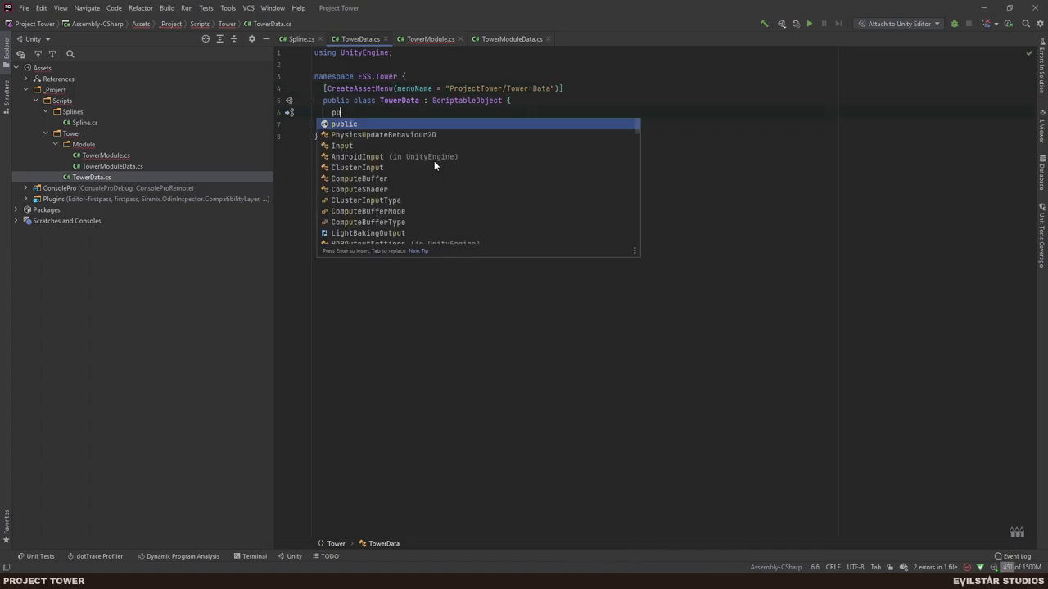
type("blic float _")
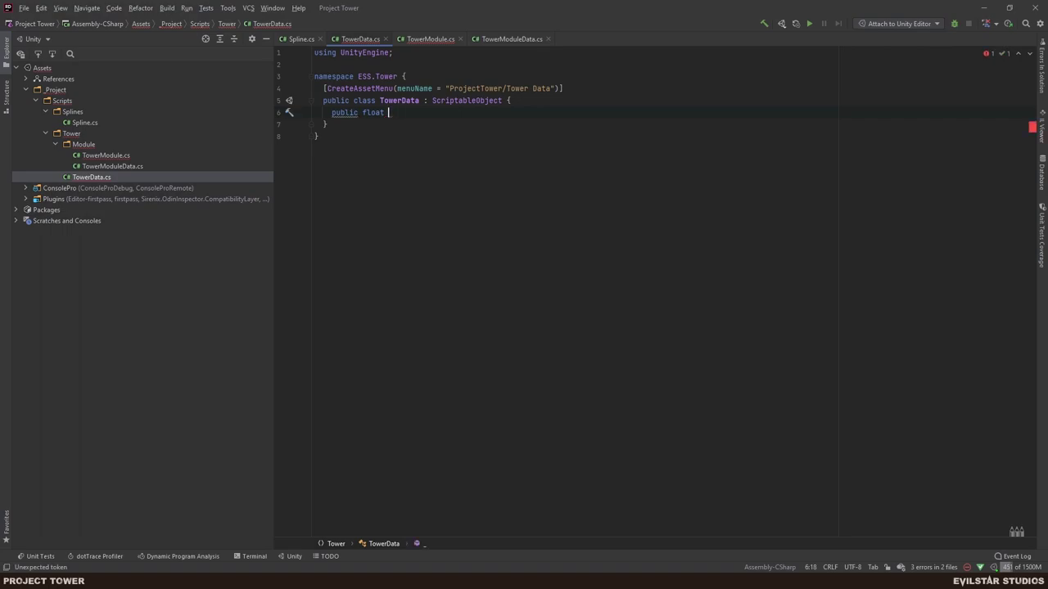
key("shift+Home")
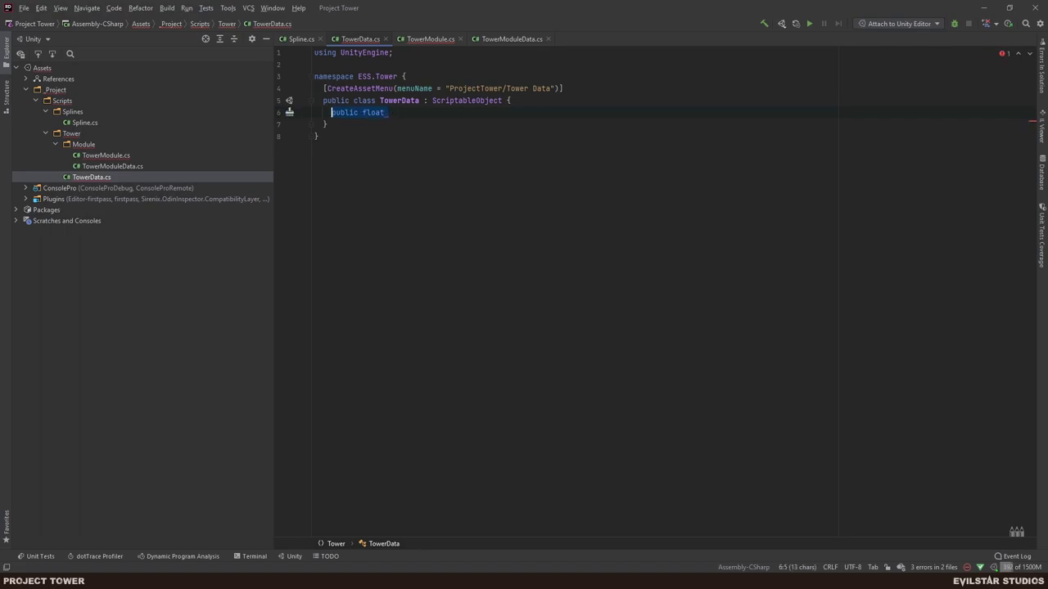
key("BackSpace")
Declare a private float field named _radius in the TowerData class.
type("p")
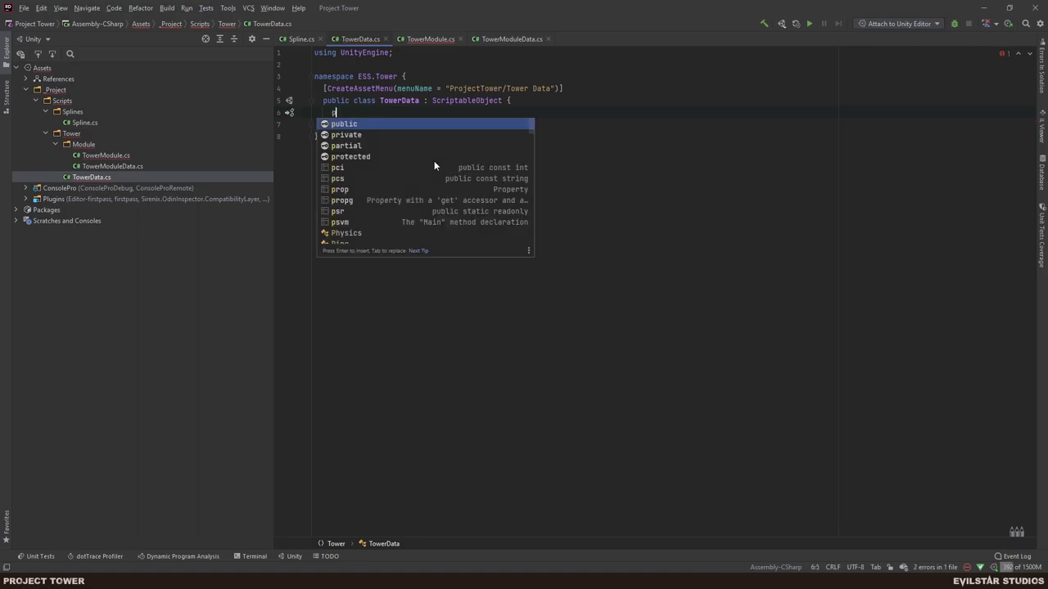
type("rivate f")
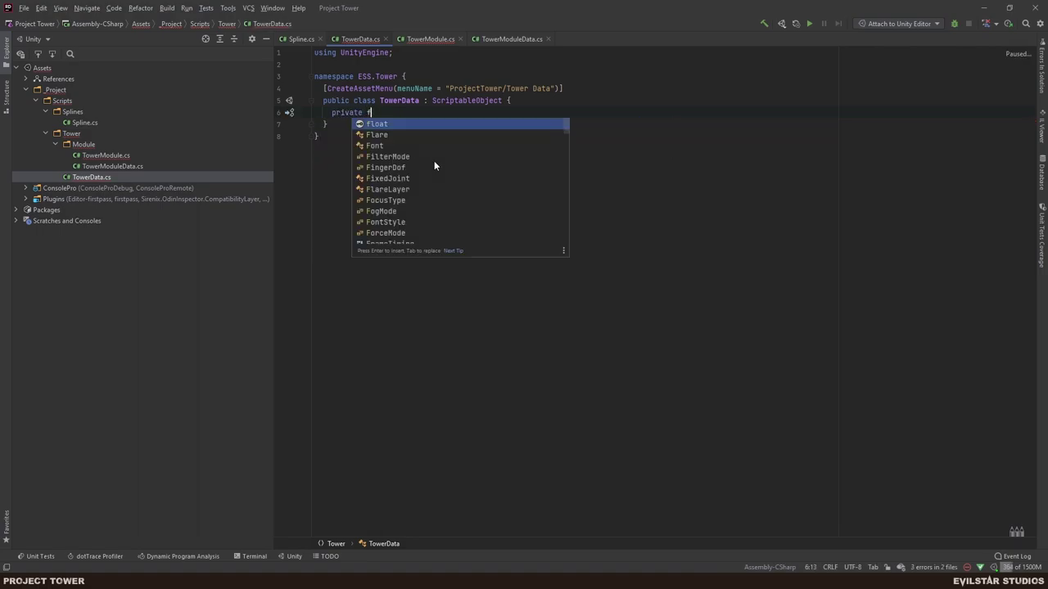
type("loat _radiu;s")
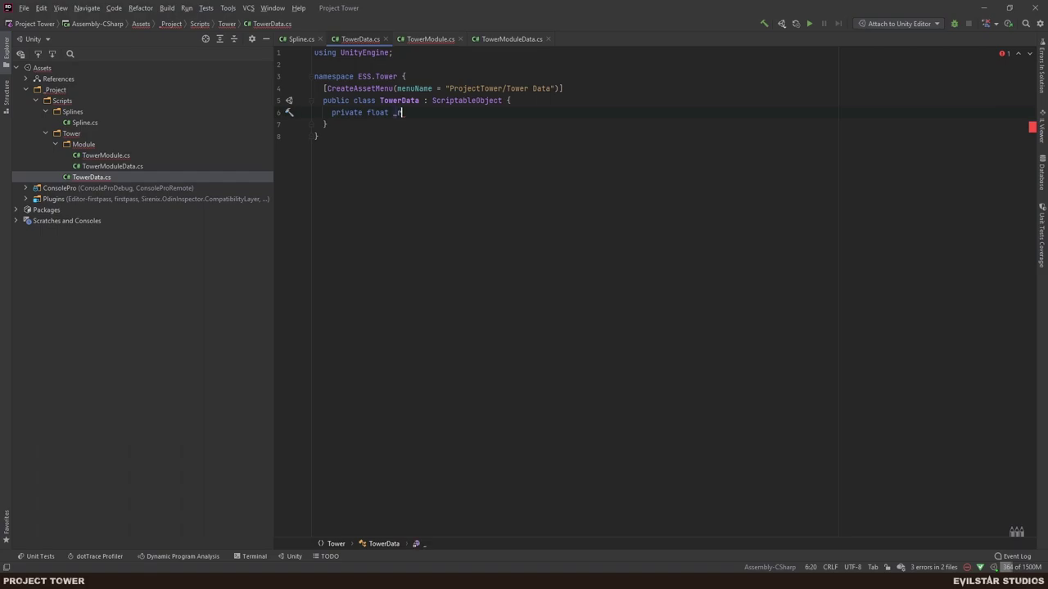
key("BackSpace")
key("BackSpace")
type("s;")
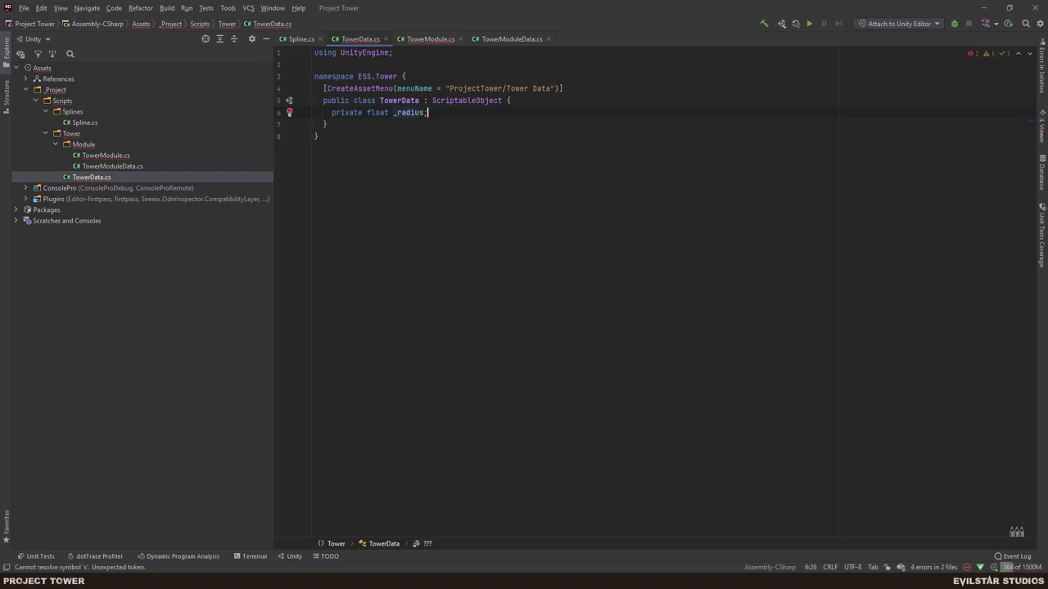
Add a SerializeField attribute above the _radius field.
key("Home")
key("Return")
key("Up")
type("[")
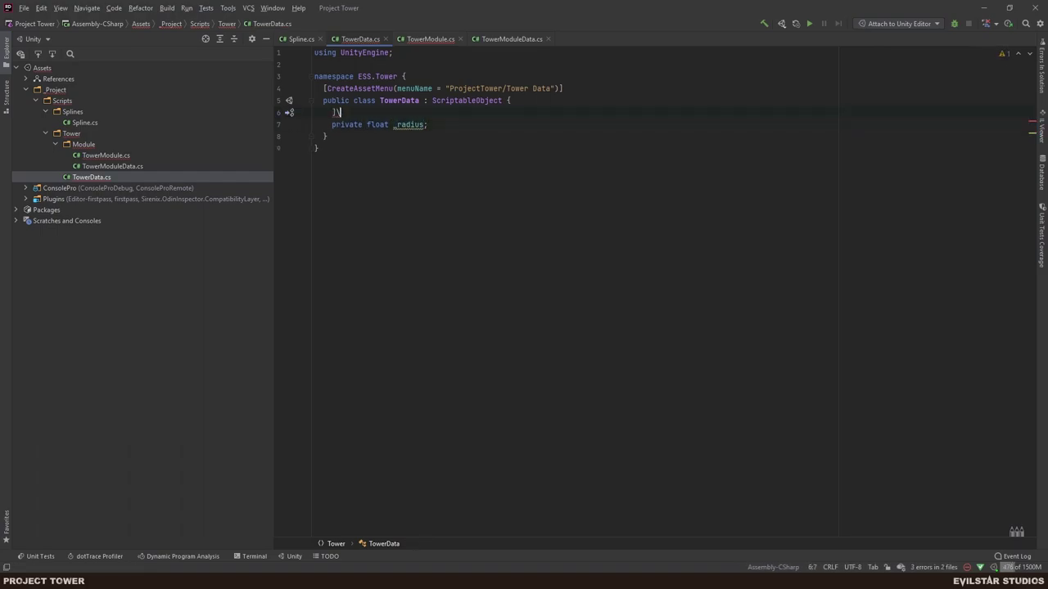
type("SerializeField")
key("Return")
Add a public float Radius property that returns _radius below the field and save TowerData.cs.
key("Down")
key("End")
key("Return")
key("Return")
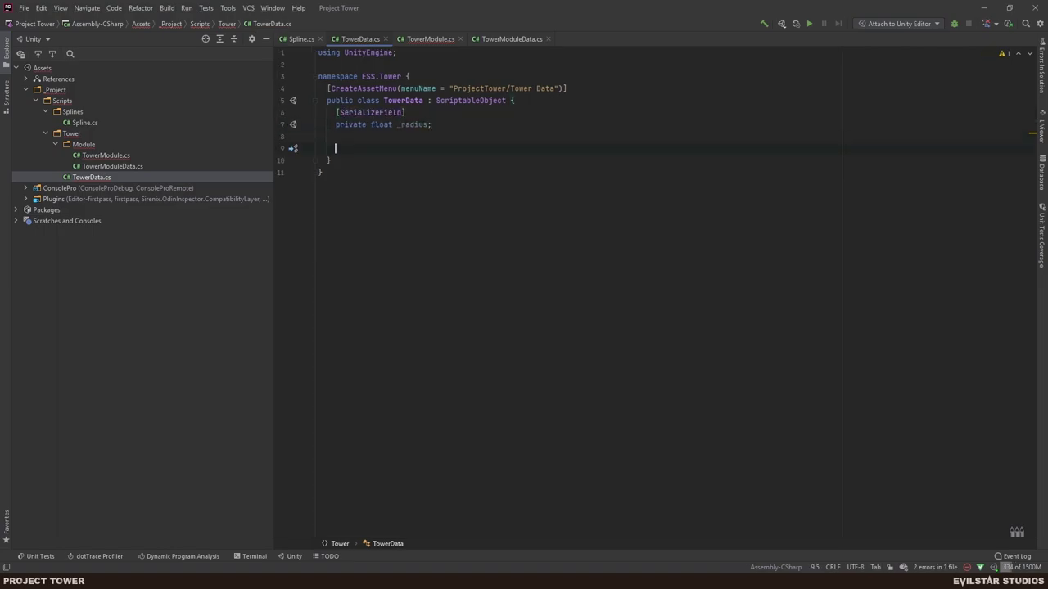
type("pub")
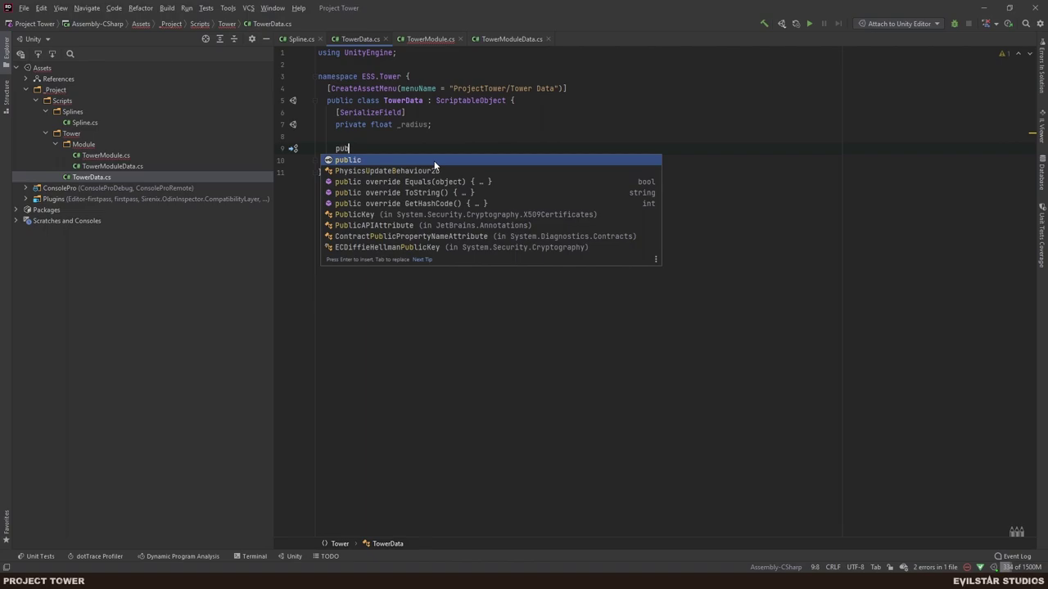
key("Return")
type("floa")
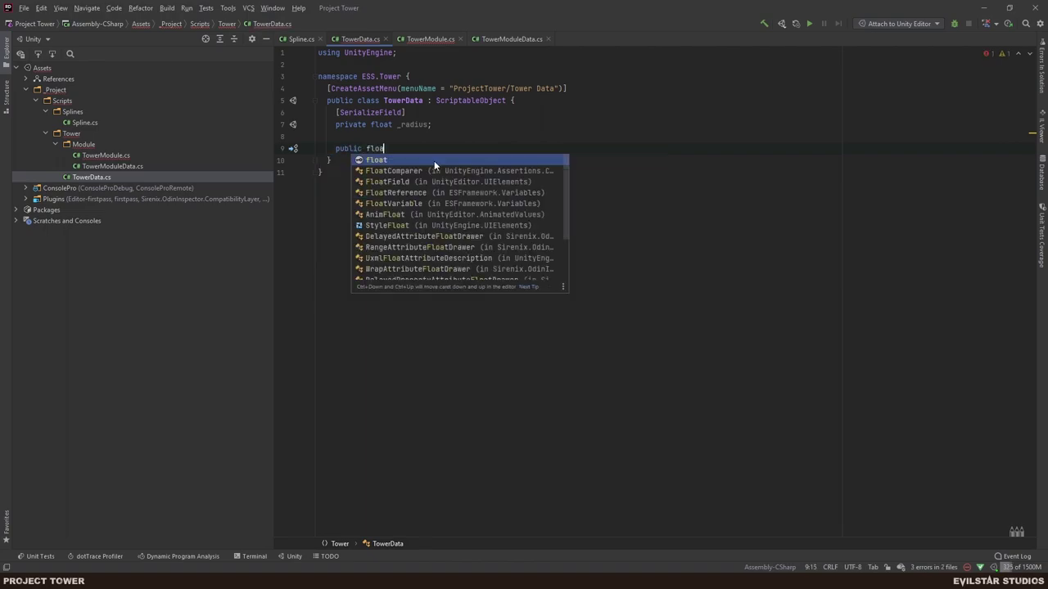
type("t Radius =")
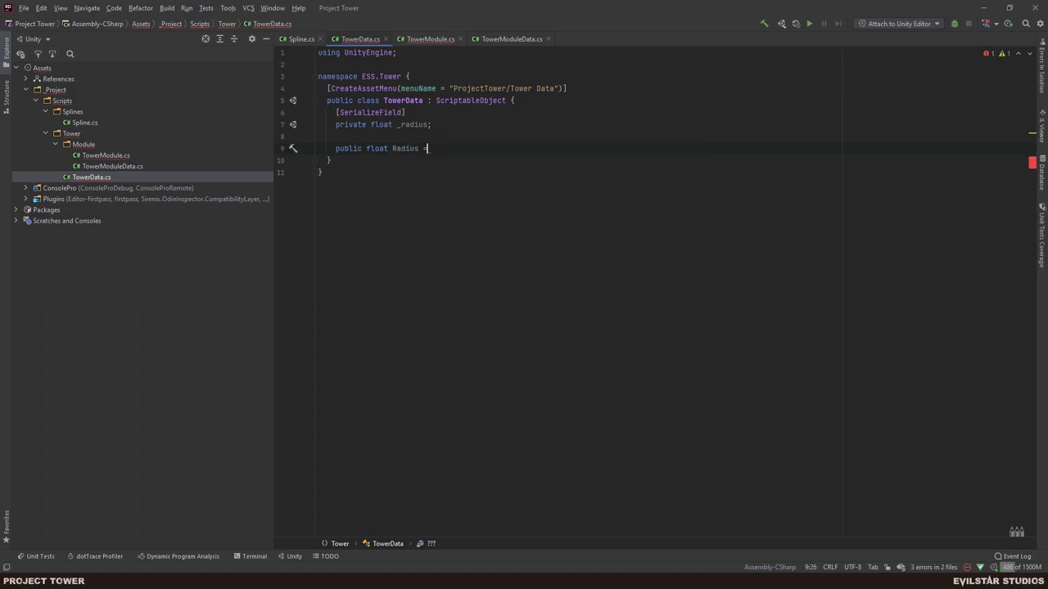
type("> _r")
key("Return")
type(";")
left_click(319, 136)
key("ctrl+s")
Replace the float _radius field in Spline.cs with a private TowerData field named _towerData.
double_click(402, 100)
key("ctrl+c")
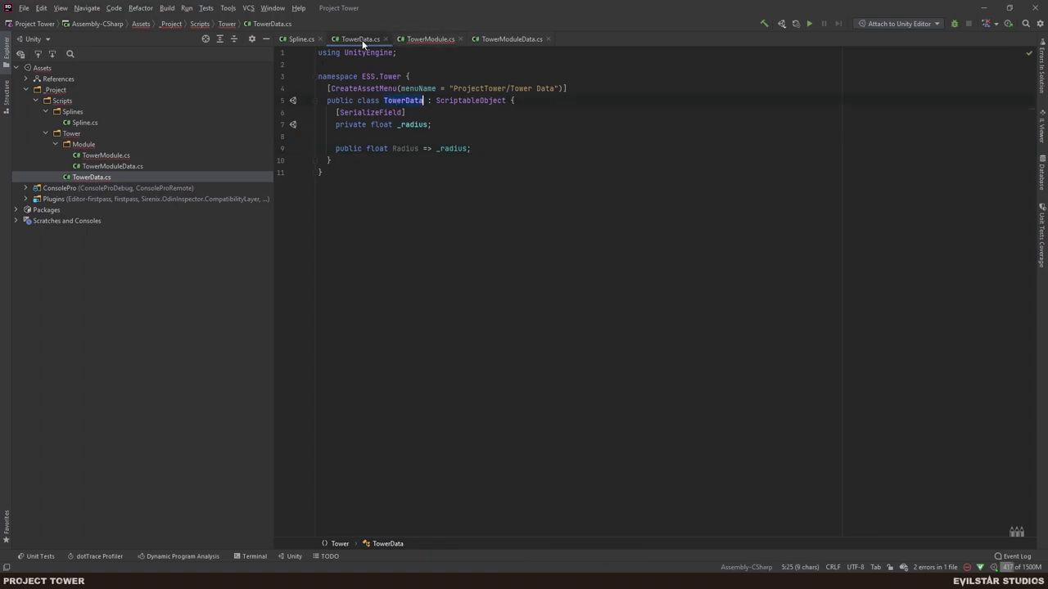
left_click(295, 39)
left_click_drag(434, 123, 336, 110)
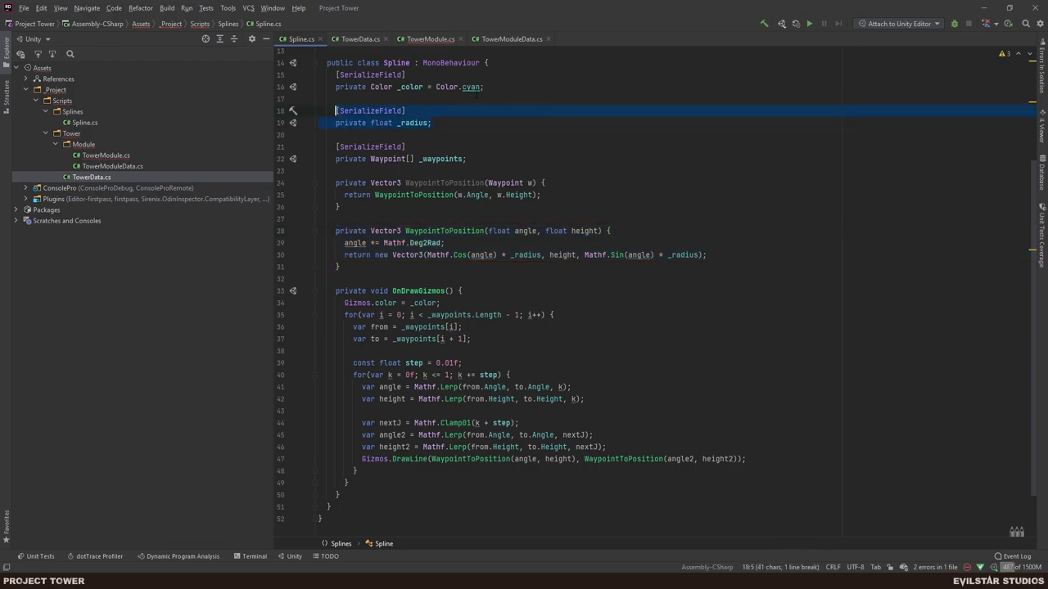
key("Down")
key("ctrl+Right")
key("ctrl+Right")
key("ctrl+shift+Left")
key("ctrl+v")
key("Right")
key("ctrl+Delete")
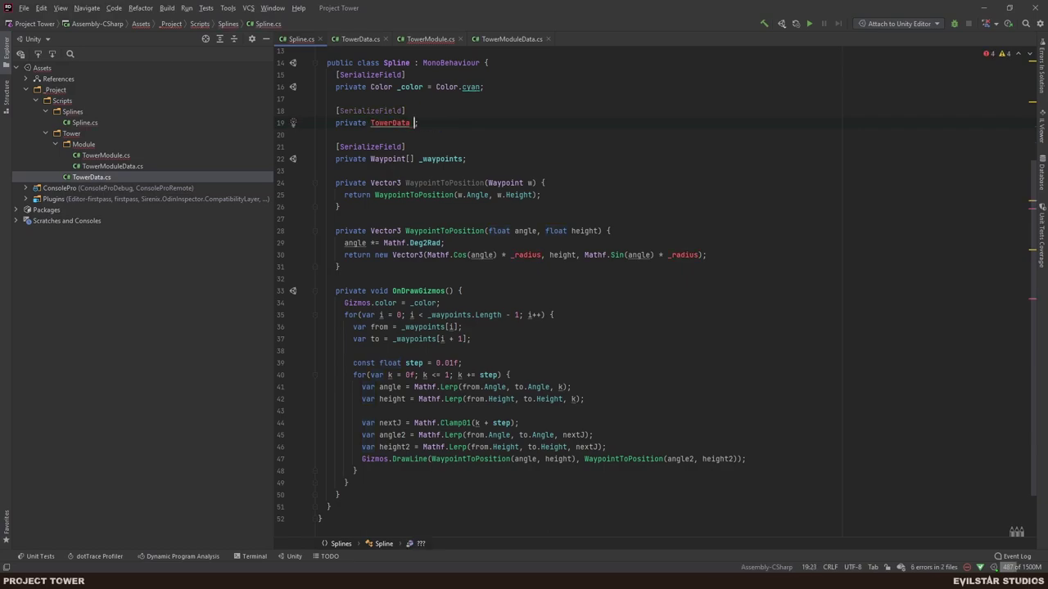
type("_tow")
key("Return")
key("Right")
Import the ESS.Tower.TowerData type into Spline.cs to resolve the _towerData field's type.
key("ctrl+Left")
key("ctrl+Left")
key("ctrl+Left")
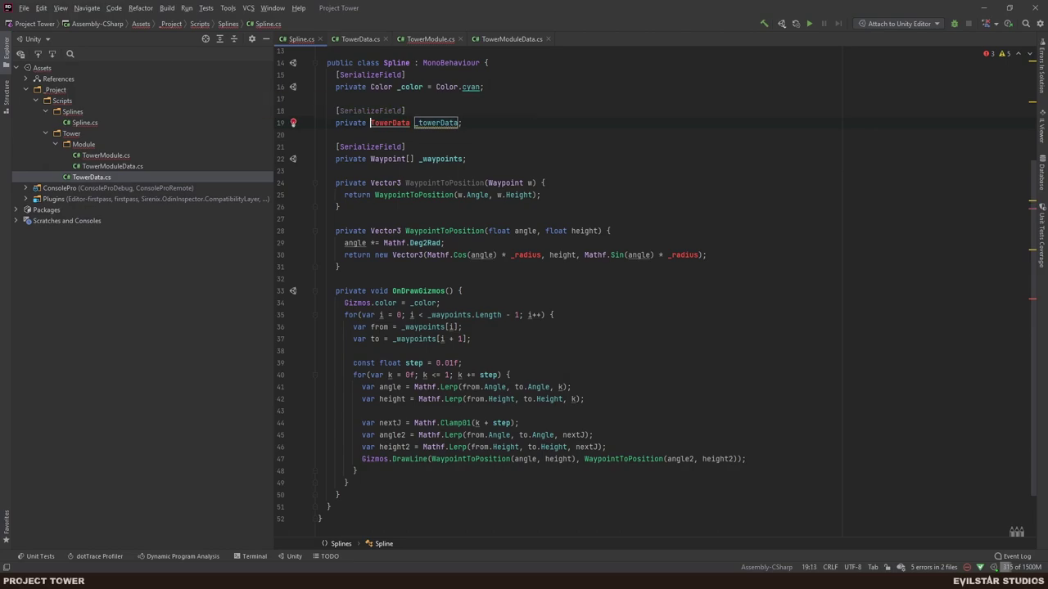
key("alt+Return")
key("Down")
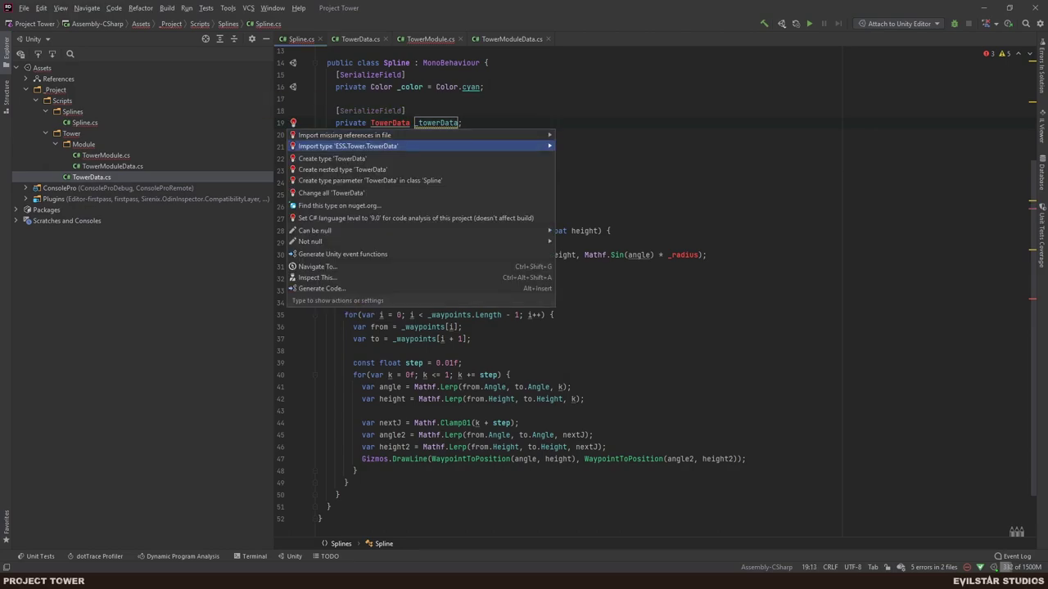
key("Return")
Replace the first _radius in Spline's WaypointToPosition return line with _towerData.Radius.
key("ctrl+shift+Left")
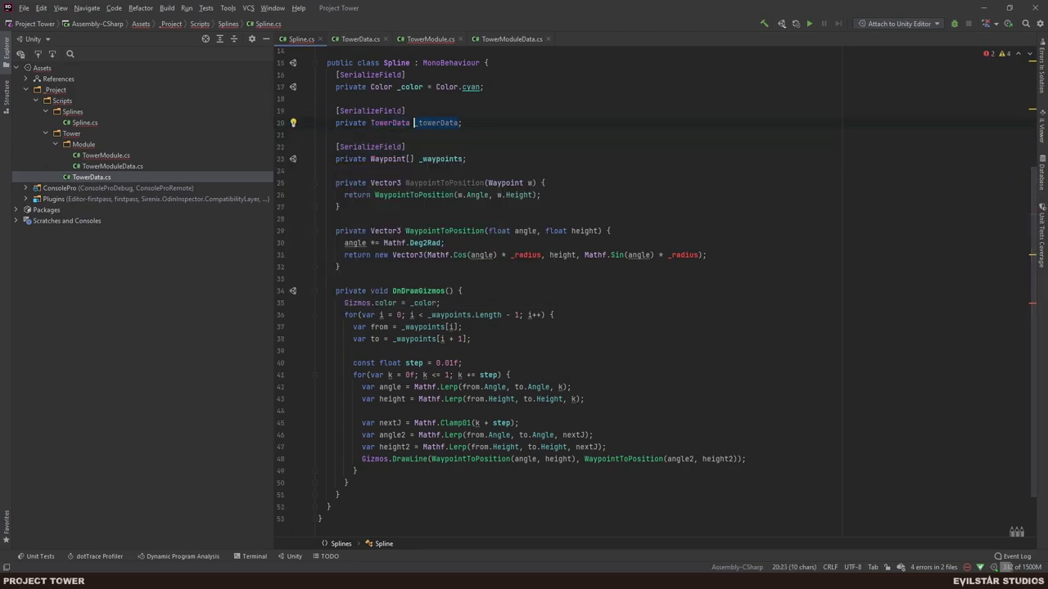
key("ctrl+c")
double_click(530, 259)
key("ctrl+v")
type(".Radius")
Replace the second _radius in Spline's WaypointToPosition, the one multiplied by the sine, with _towerData.Radius.
key("ctrl+shift+Left")
key("ctrl+shift+Left")
key("ctrl+shift+Left")
key("ctrl+c")
key("Down")
key("Up")
key("End")
key("Left")
key("Left")
key("ctrl+BackSpace")
key("ctrl+v")
key("End")
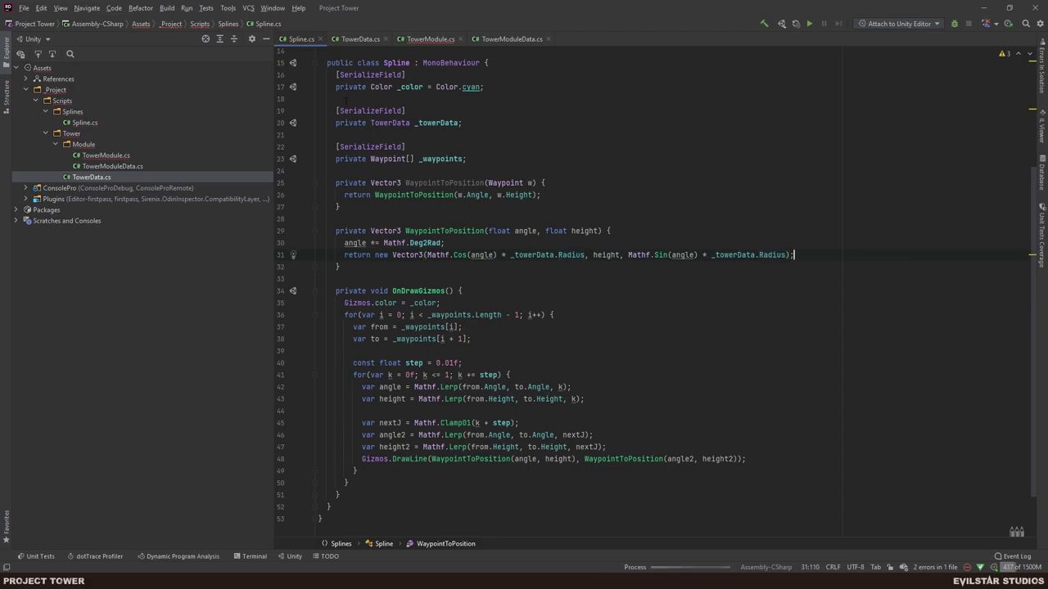
scroll(512, 231, "up", 3)
scroll(512, 231, "down", 2)
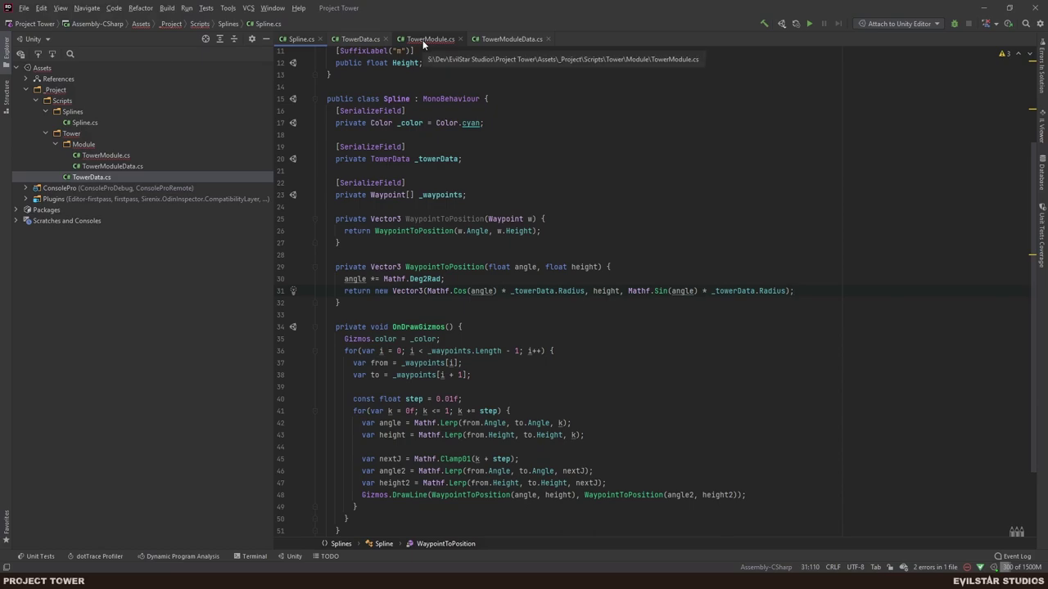
Copy the serialized private TowerData _towerData field from Spline.cs into the TowerModule class, above the _moduleData field.
left_click(354, 38)
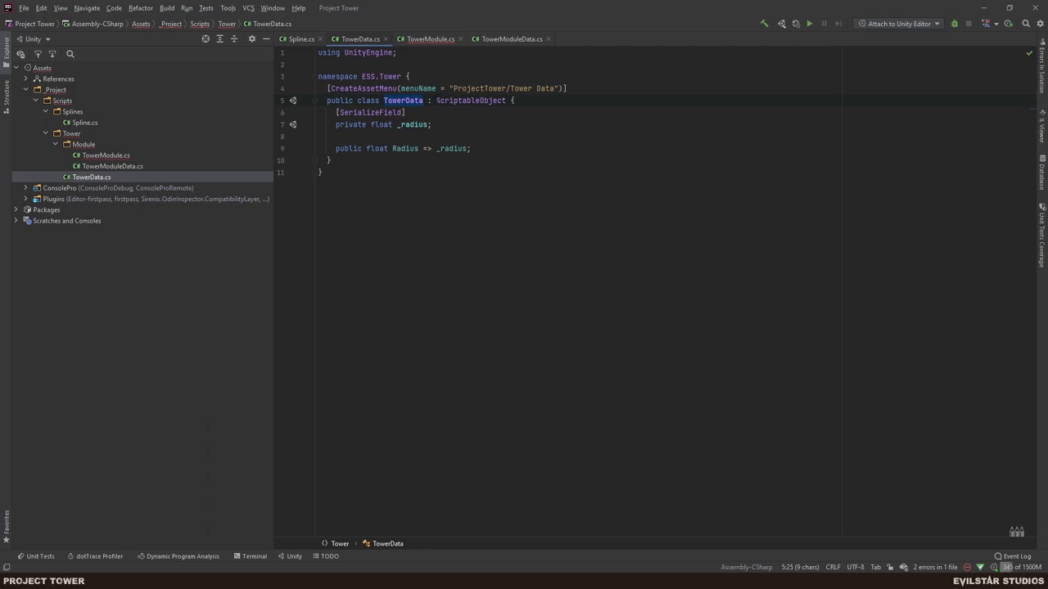
left_click(419, 39)
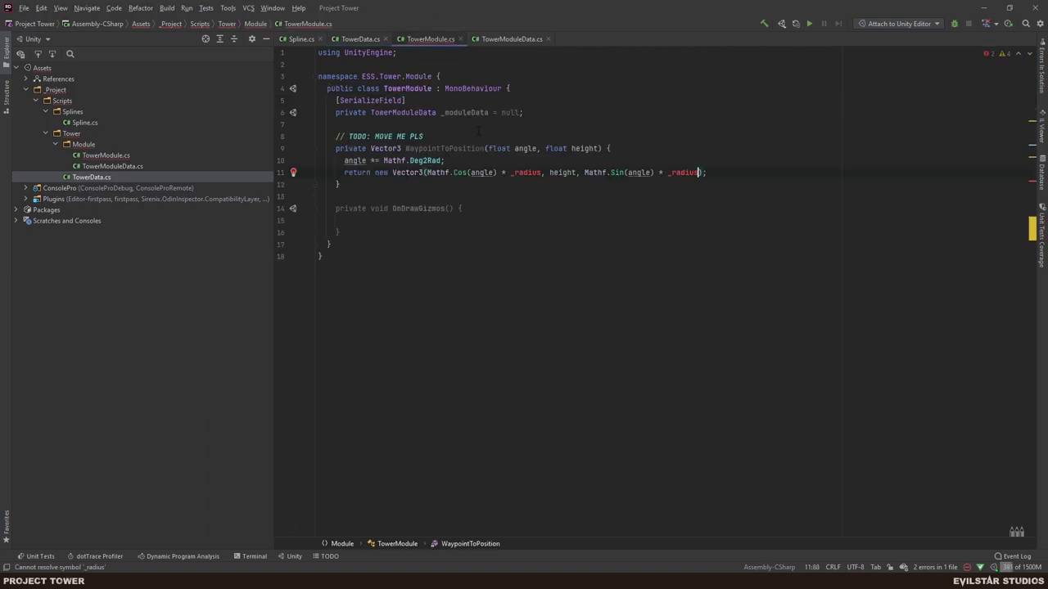
left_click(354, 38)
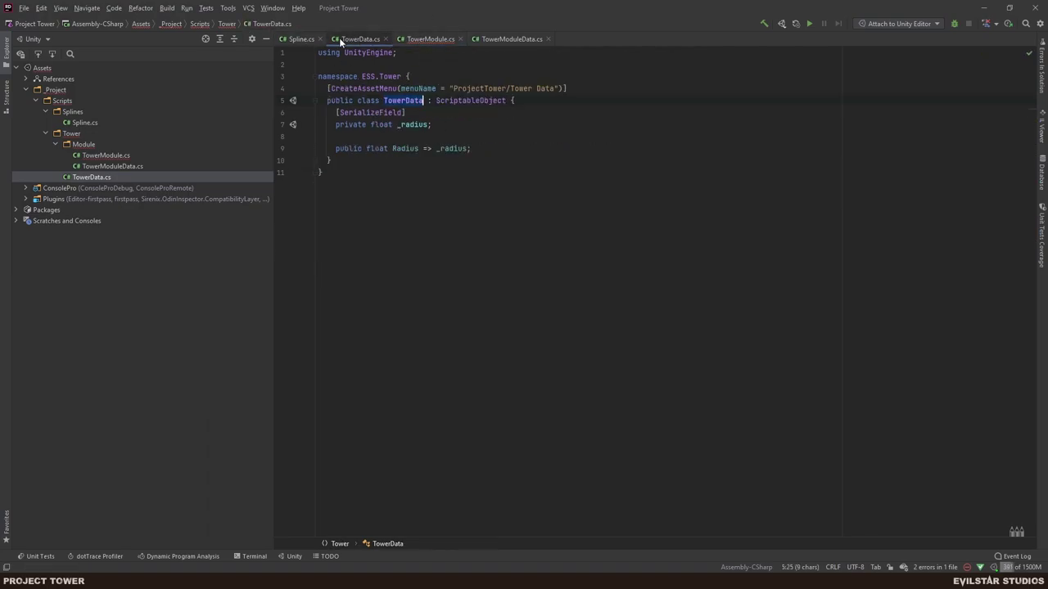
left_click(301, 39)
left_click_drag(463, 159, 335, 147)
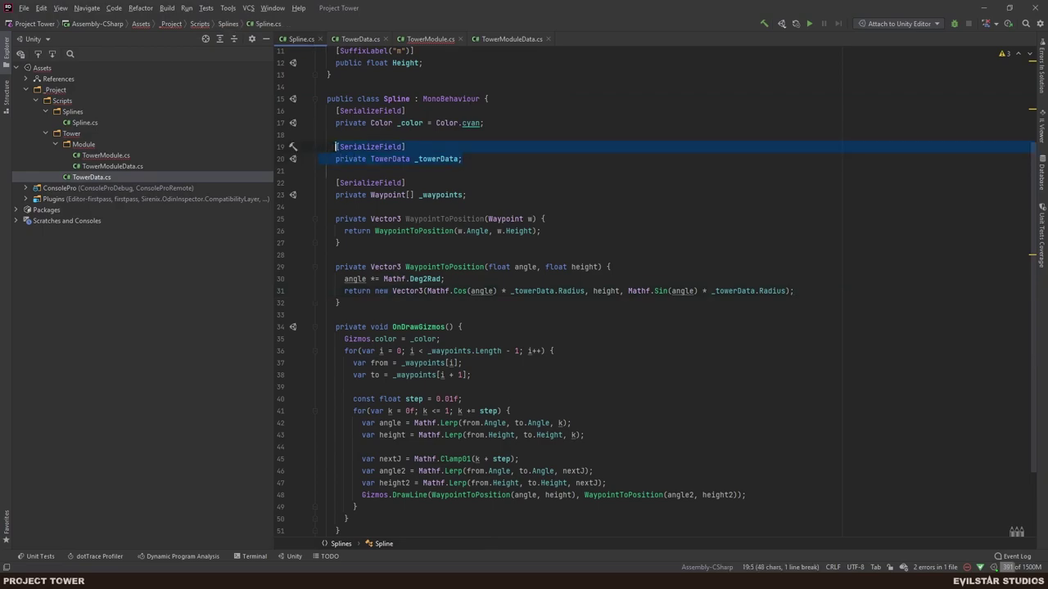
left_click(426, 39)
left_click(545, 113)
key("Up")
key("Up")
key("Up")
key("Down")
key("Return")
key("Return")
key("Up")
key("ctrl+v")
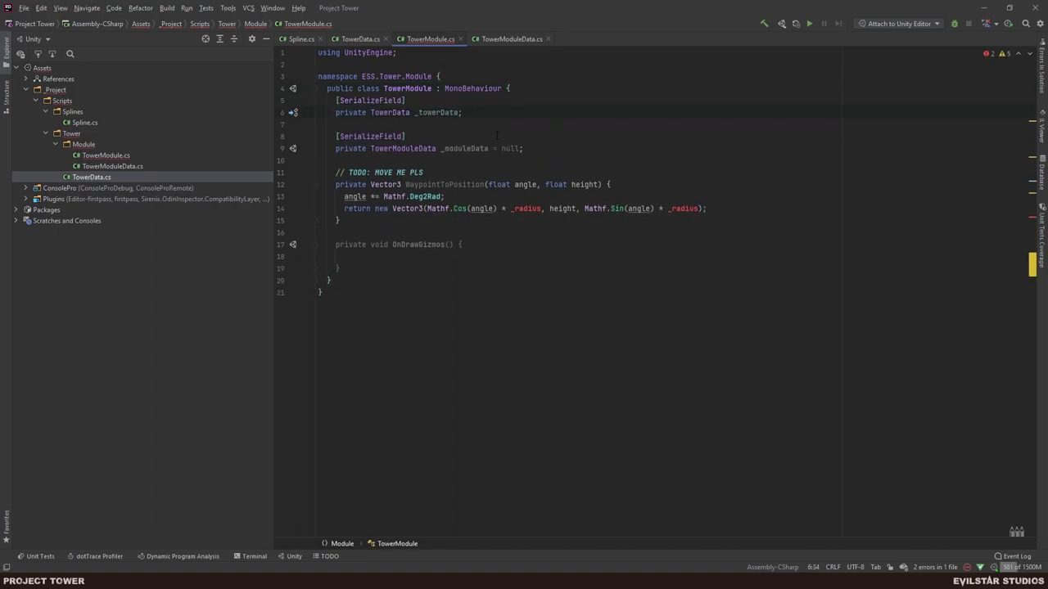
Replace the first _radius in TowerModule's WaypointToPosition return line with _towerData.Radius.
double_click(525, 209)
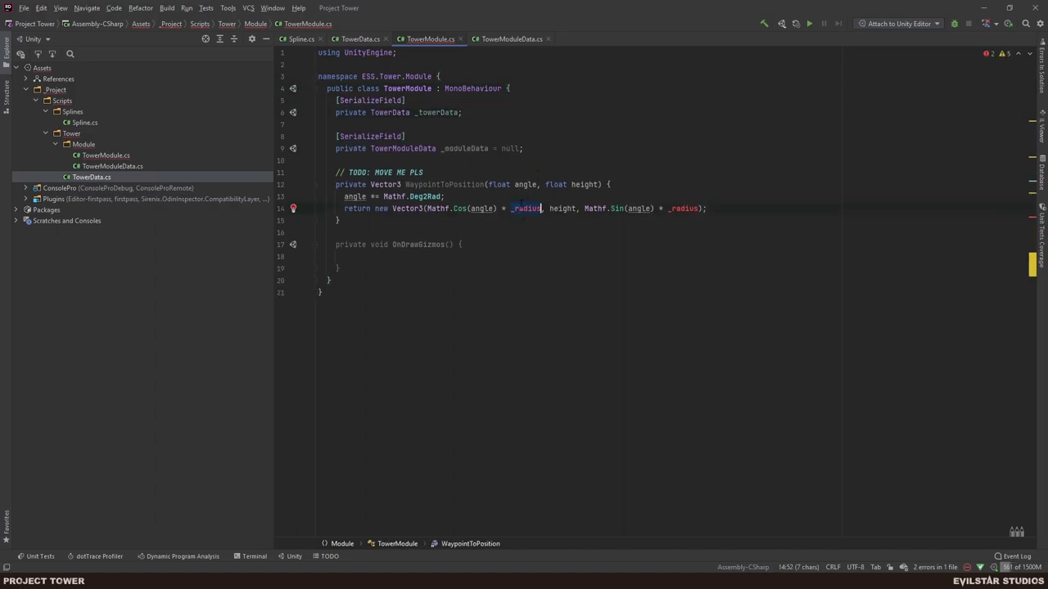
key("ctrl+shift+v")
key("Down")
key("Return")
Replace the second _radius in TowerModule's WaypointToPosition with _towerData.Radius, save the script, and switch to Unity.
left_click(510, 209, "shift")
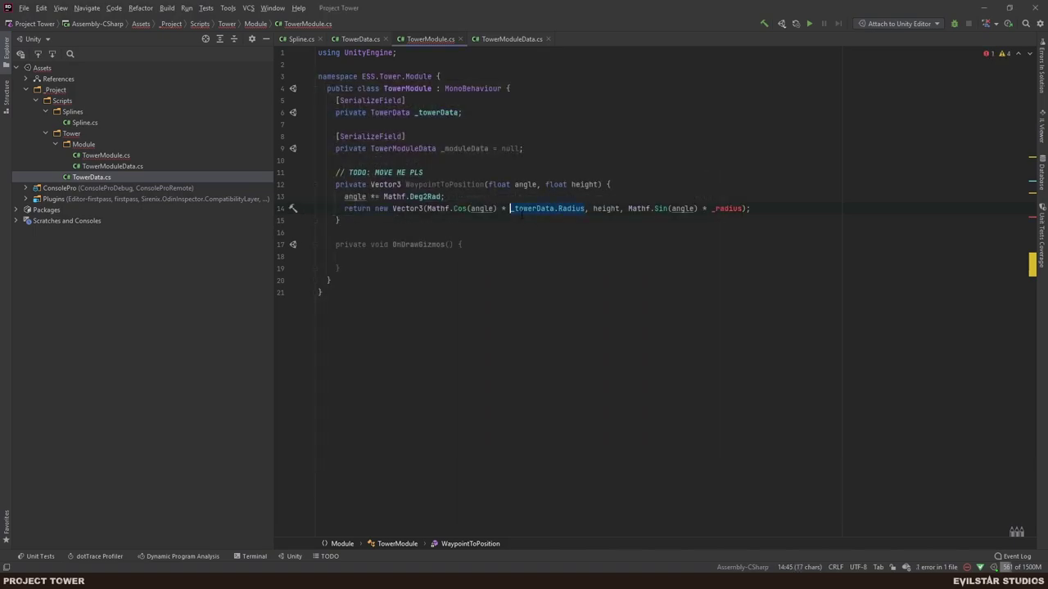
key("ctrl+c")
key("End")
key("Left")
key("Left")
key("ctrl+shift+Left")
key("shift+Left")
key("ctrl+v")
key("Right")
key("Right")
key("ctrl+s")
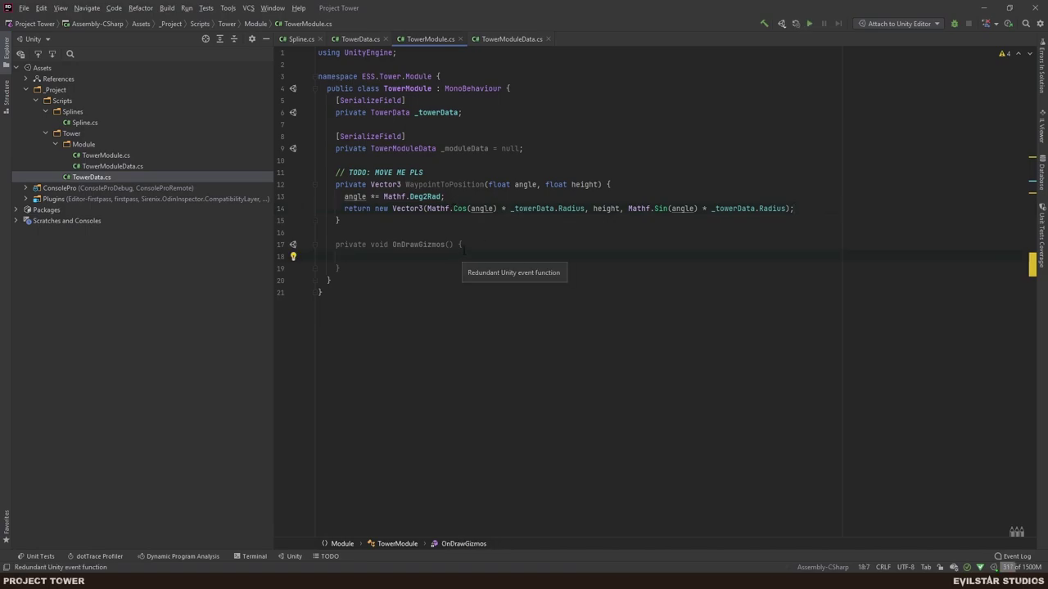
key("alt+Tab")
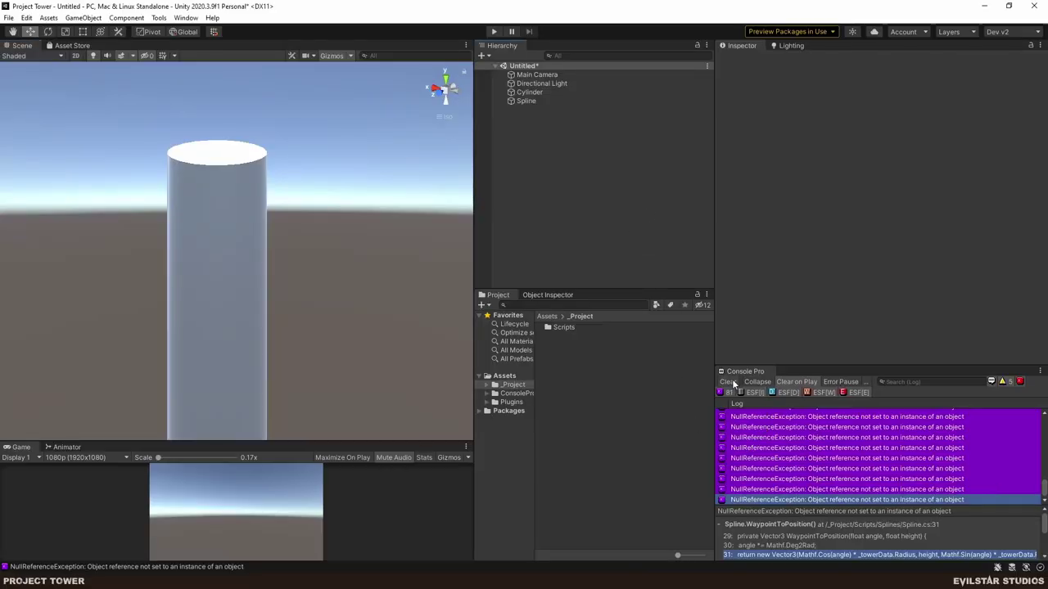
double_click(560, 327)
right_click(573, 373)
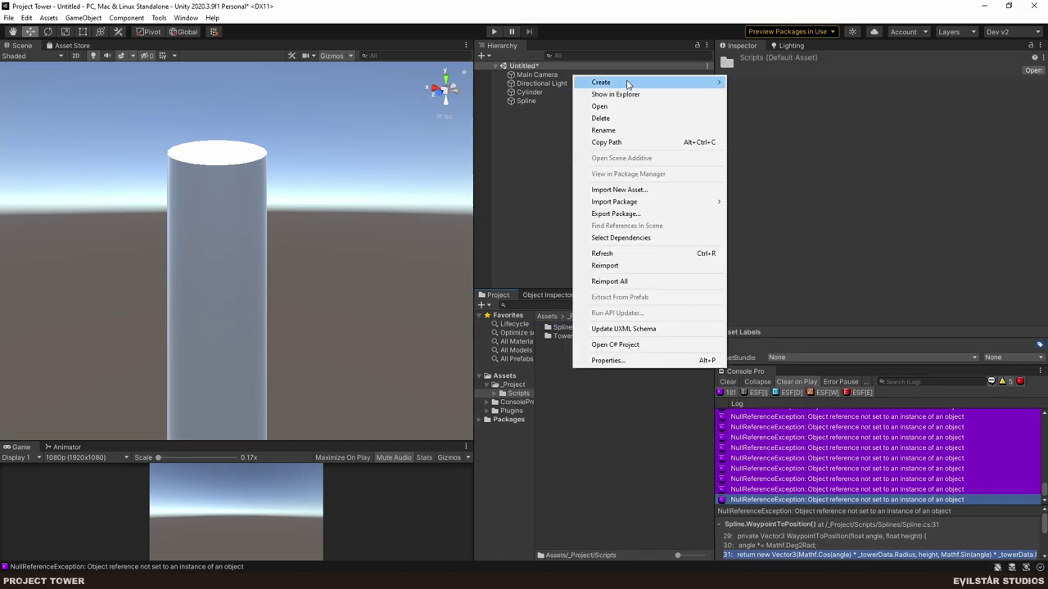
left_click(580, 317)
right_click(582, 383)
left_click(687, 107)
left_click(1031, 7)
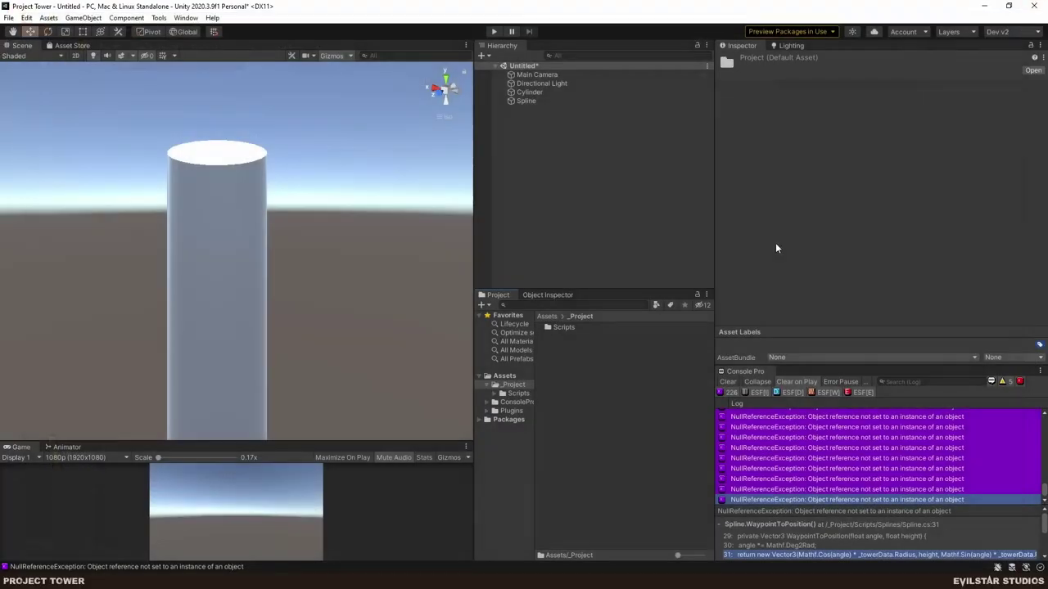
Create a folder named Settings inside the _Project folder and open it.
right_click(587, 357)
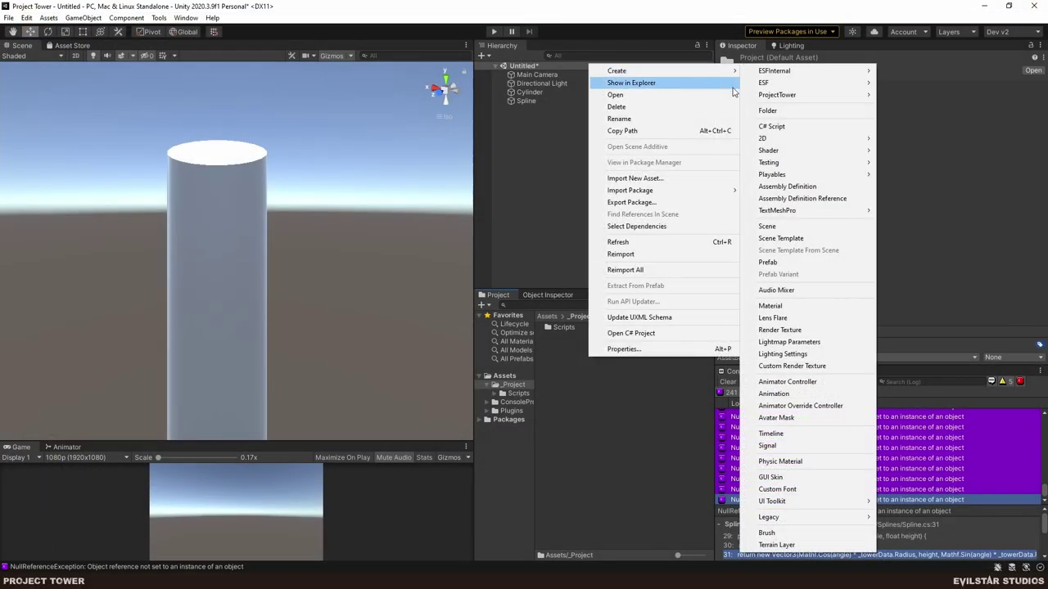
left_click(782, 112)
type("Settings")
key("Return")
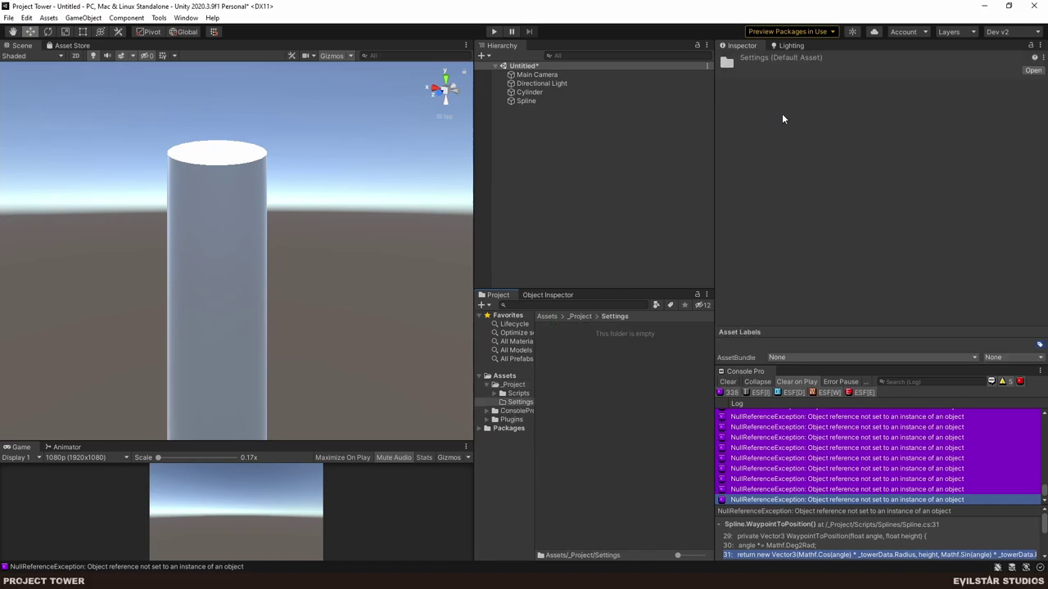
Create a folder named Game inside the Settings folder and open it.
right_click(583, 331)
mouse_move(665, 73)
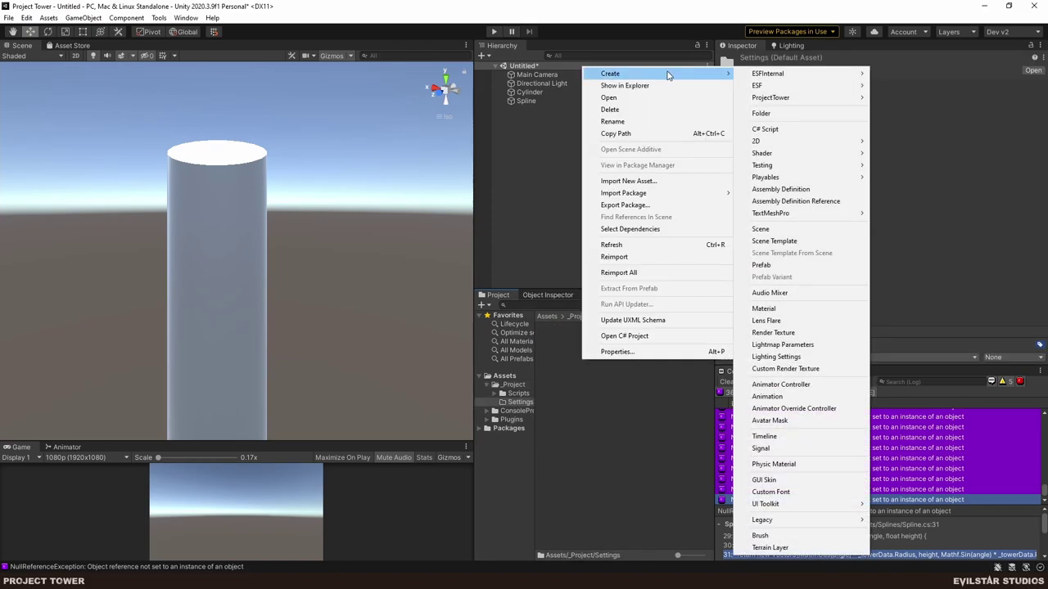
left_click(782, 112)
type("Game")
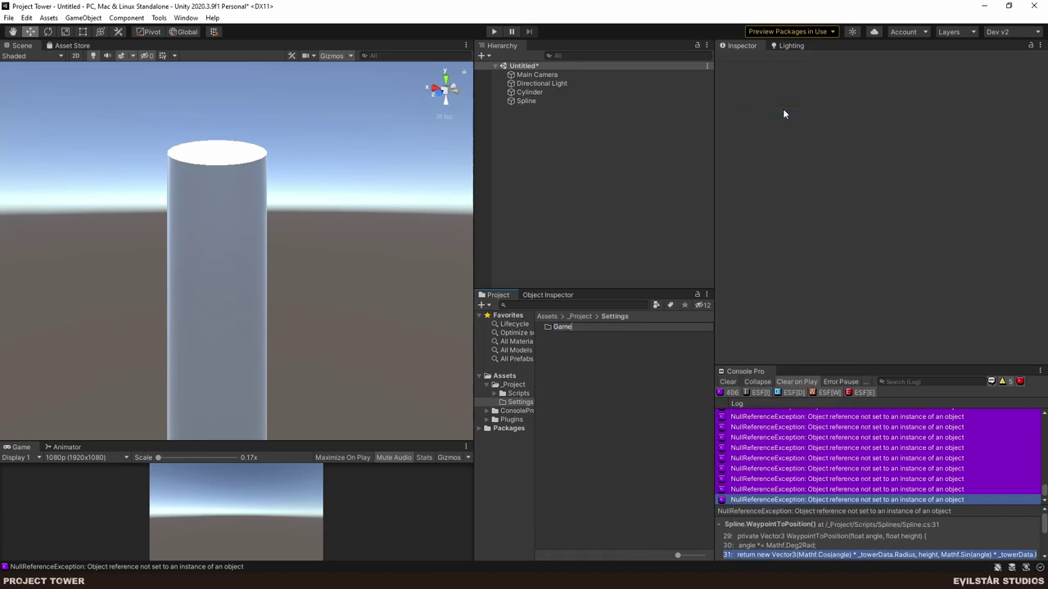
key("Return")
Create a ProjectTower Tower Data asset in the Game folder and name it Tower Data.
right_click(589, 363)
mouse_move(654, 79)
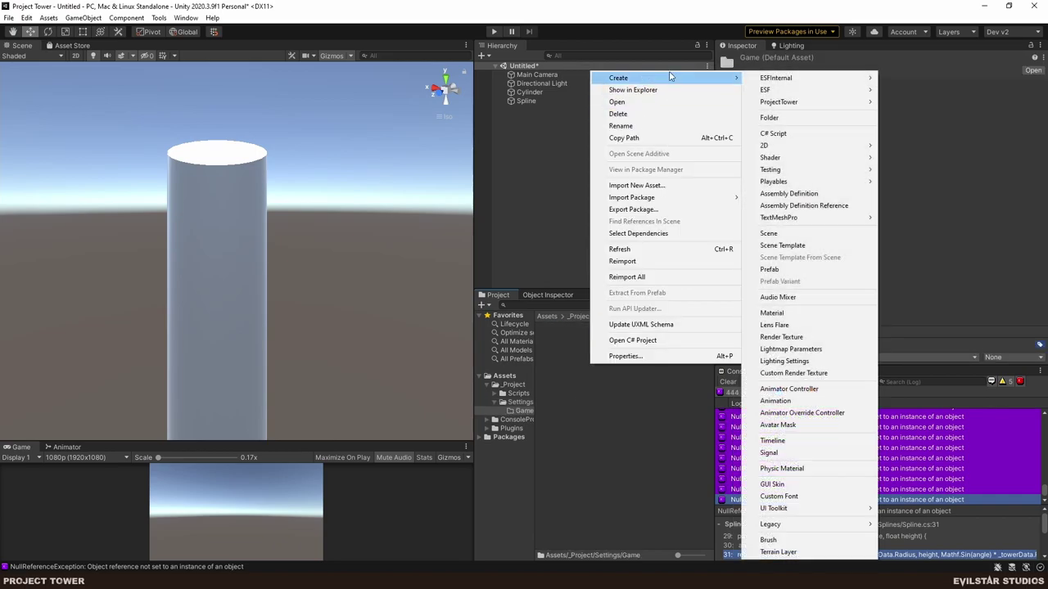
mouse_move(869, 102)
left_click(910, 102)
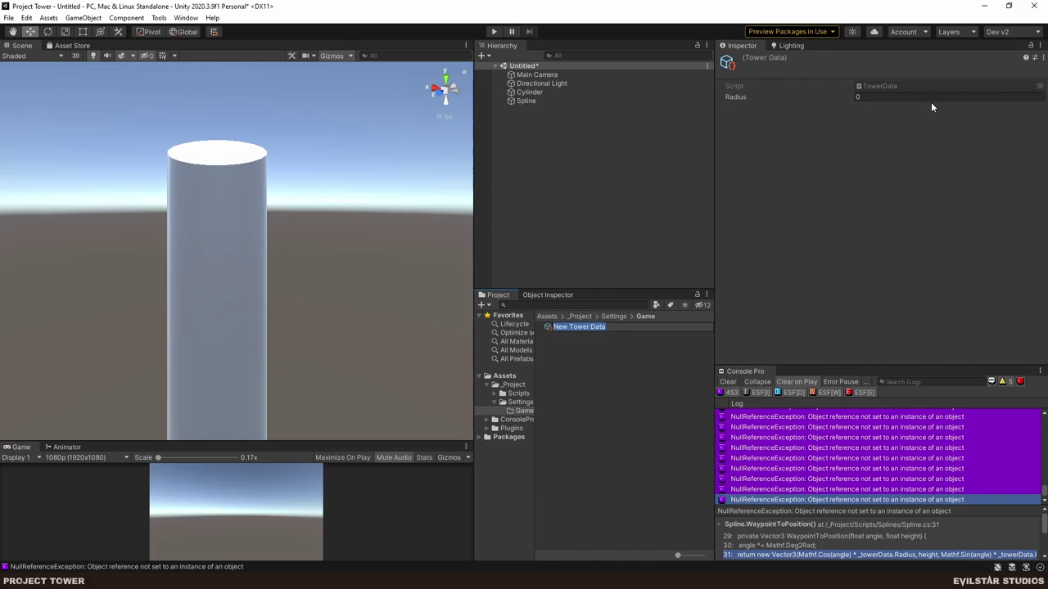
type("Tower Data")
key("Return")
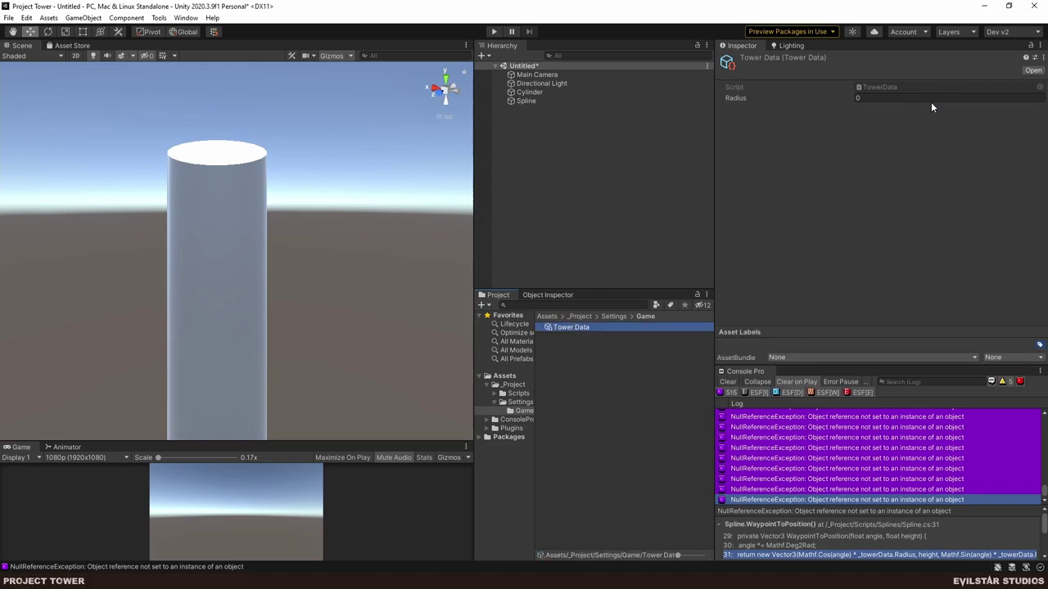
Set the Radius of the Tower Data asset to 10.
left_click(904, 98)
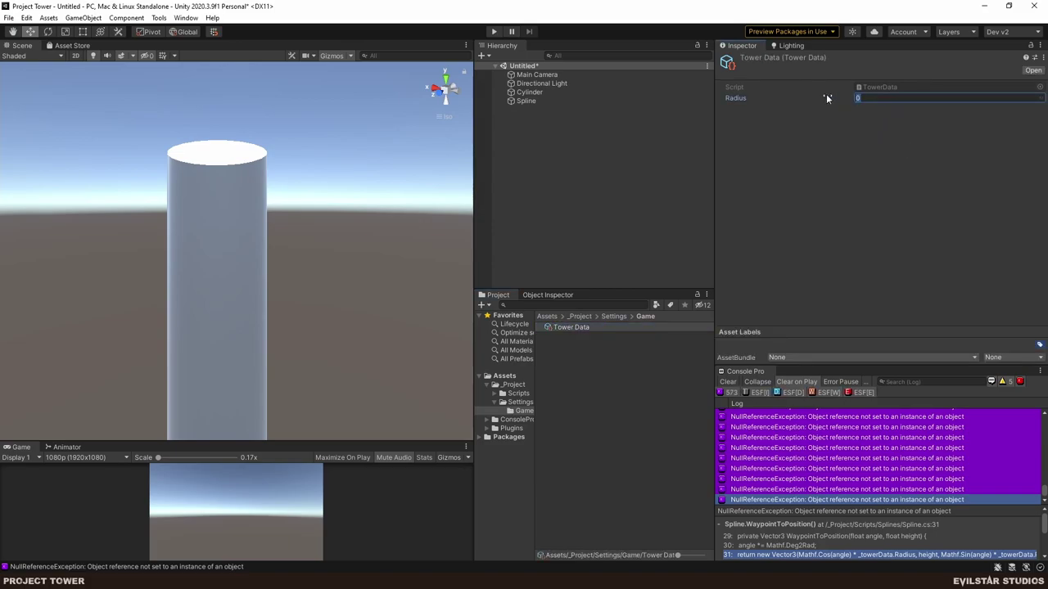
type("10")
right_click(564, 340)
left_click(661, 437)
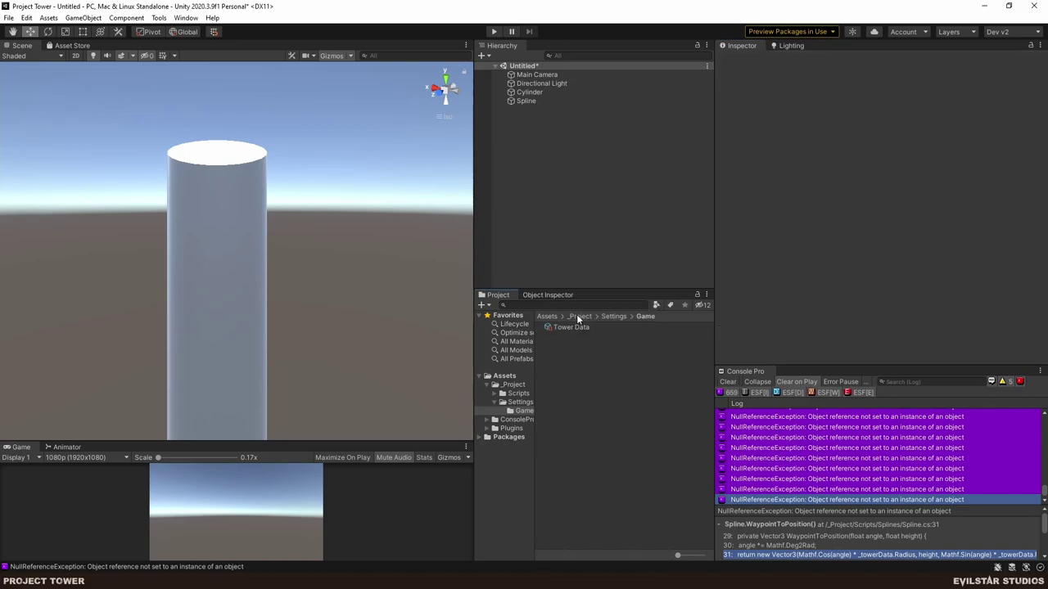
Assign the Tower Data asset to the Spline object's tower data field and clear the console.
left_click(534, 102)
left_click_drag(570, 326, 886, 172)
left_click(689, 425)
left_click(727, 382)
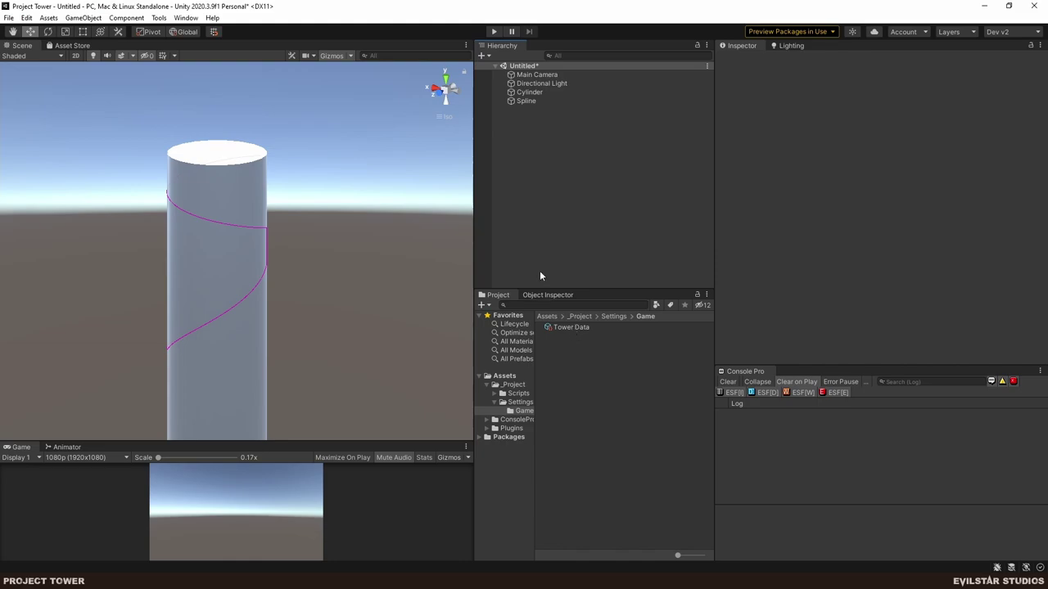
Create a folder named Objects inside the _Project folder and open it.
left_click(514, 386)
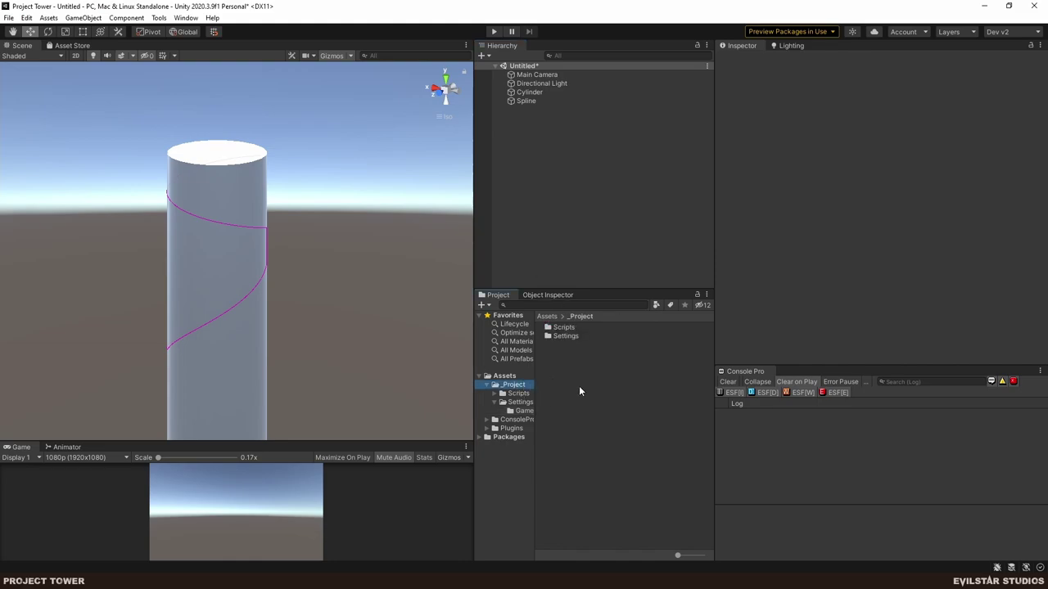
right_click(578, 386)
mouse_move(655, 103)
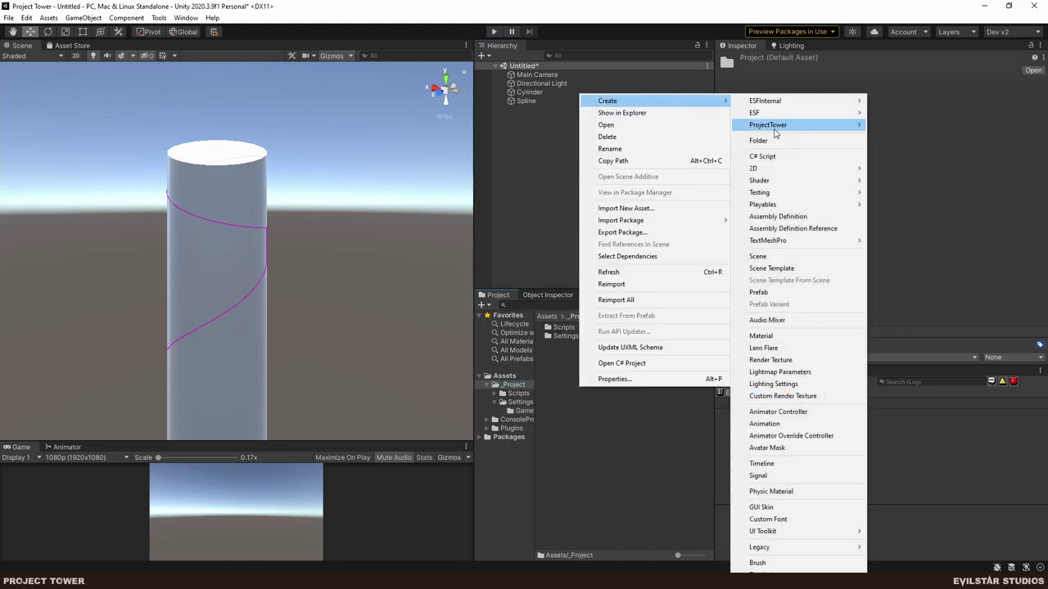
left_click(776, 142)
type("Obje")
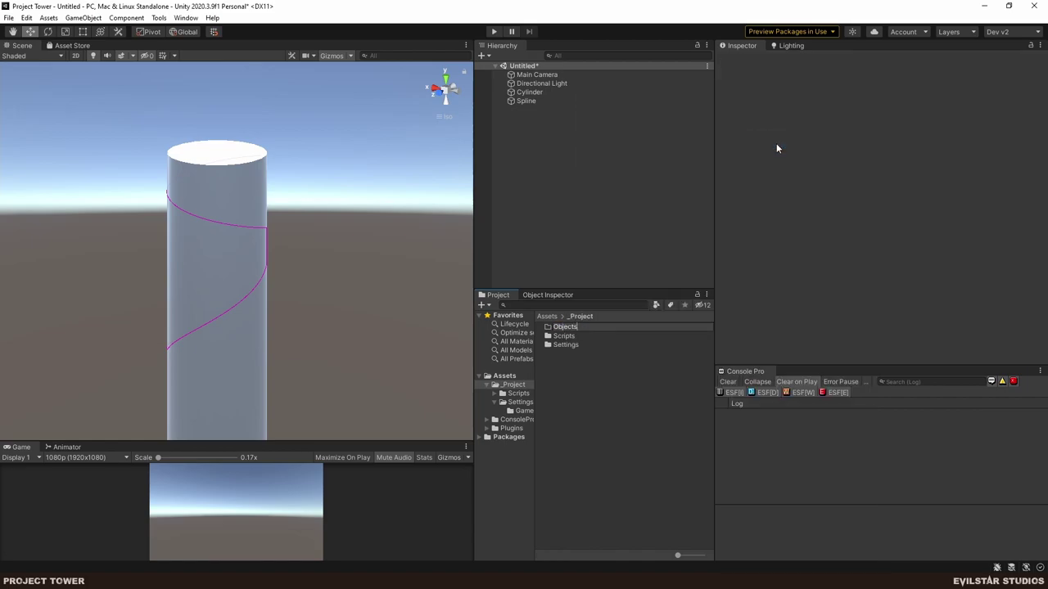
type("cts")
key("Return")
key("Return")
right_click(579, 399)
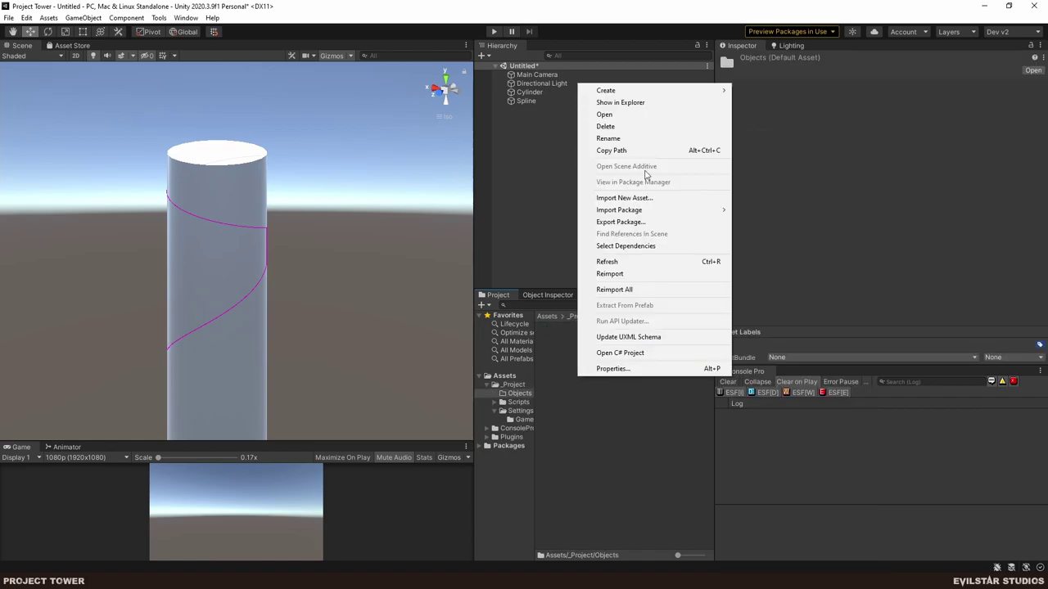
left_click(650, 101)
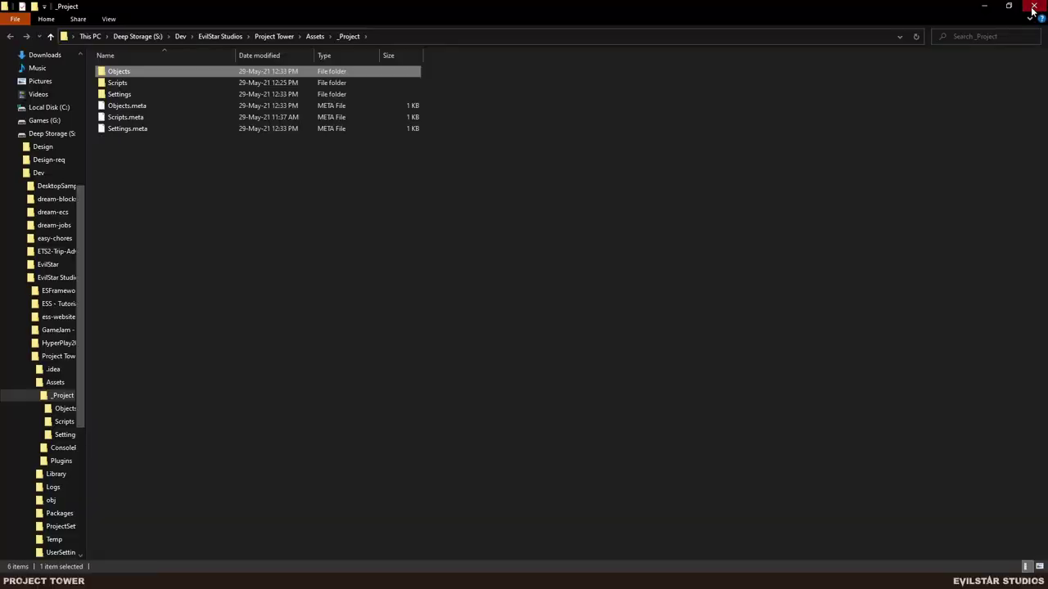
left_click(1031, 5)
Create a folder named Tower inside the Objects folder and open it.
right_click(585, 382)
mouse_move(668, 101)
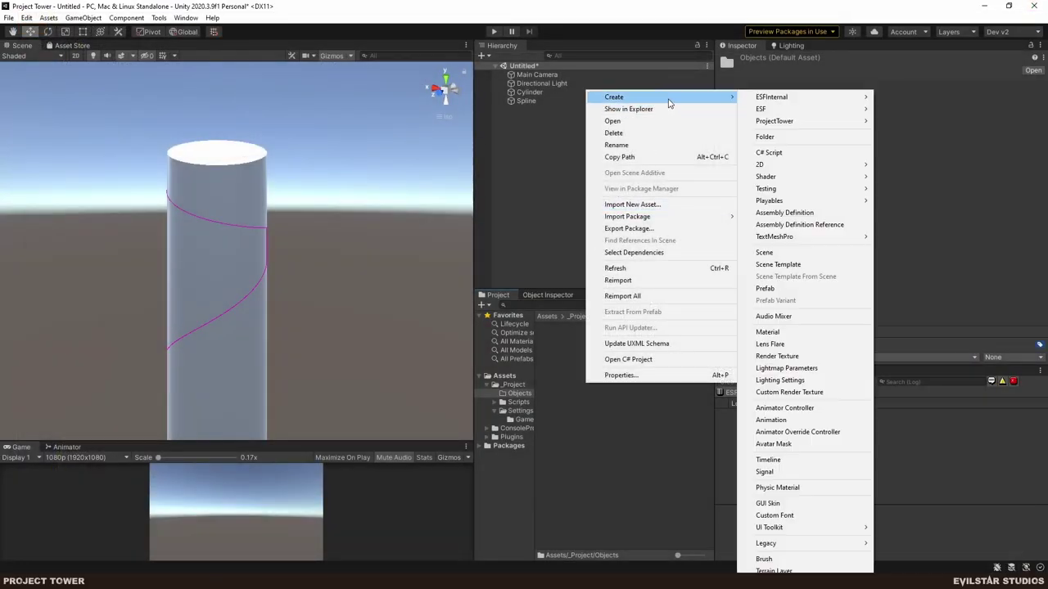
left_click(768, 137)
type("Tower")
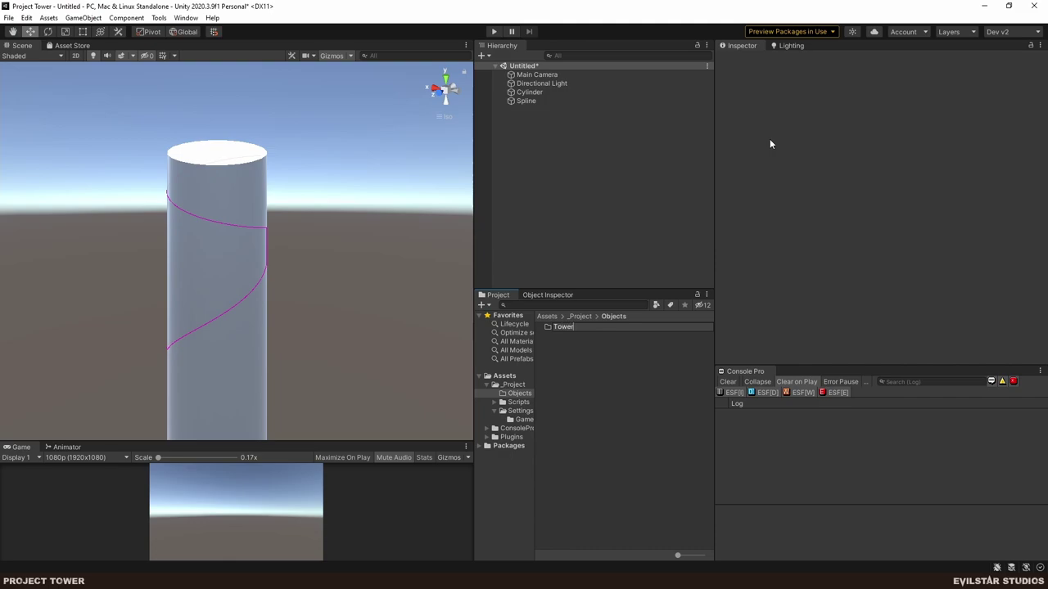
key("Return")
key("Return")
Create a folder named MOdules inside the Tower folder.
right_click(597, 363)
mouse_move(655, 76)
left_click(796, 117)
type("MOdule")
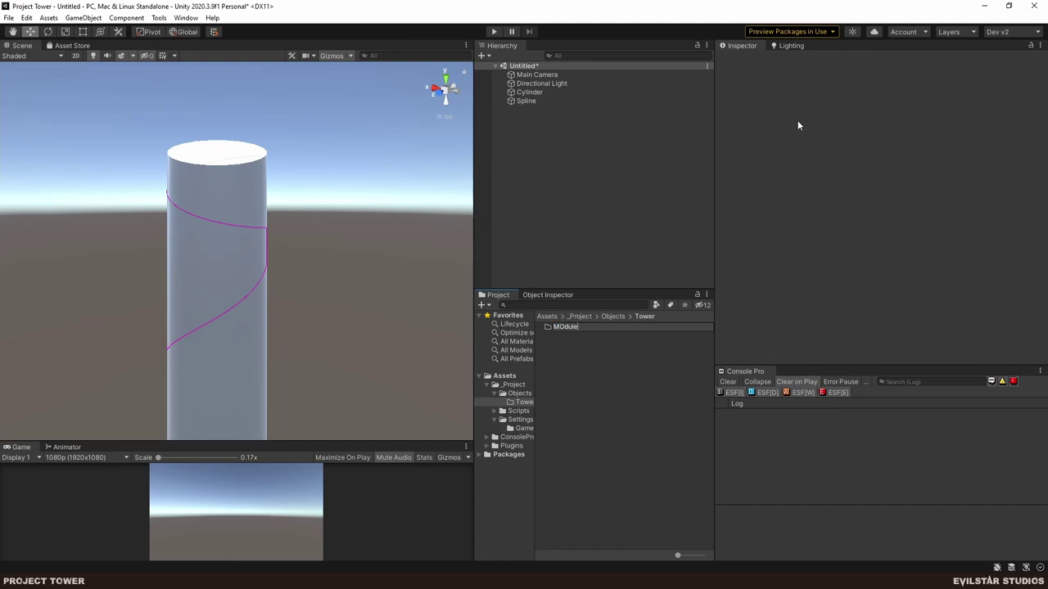
type("s")
key("Return")
Correct the new folder's name to Modules and open it.
key("F2")
key("Right")
key("Left")
key("Left")
key("Left")
key("Left")
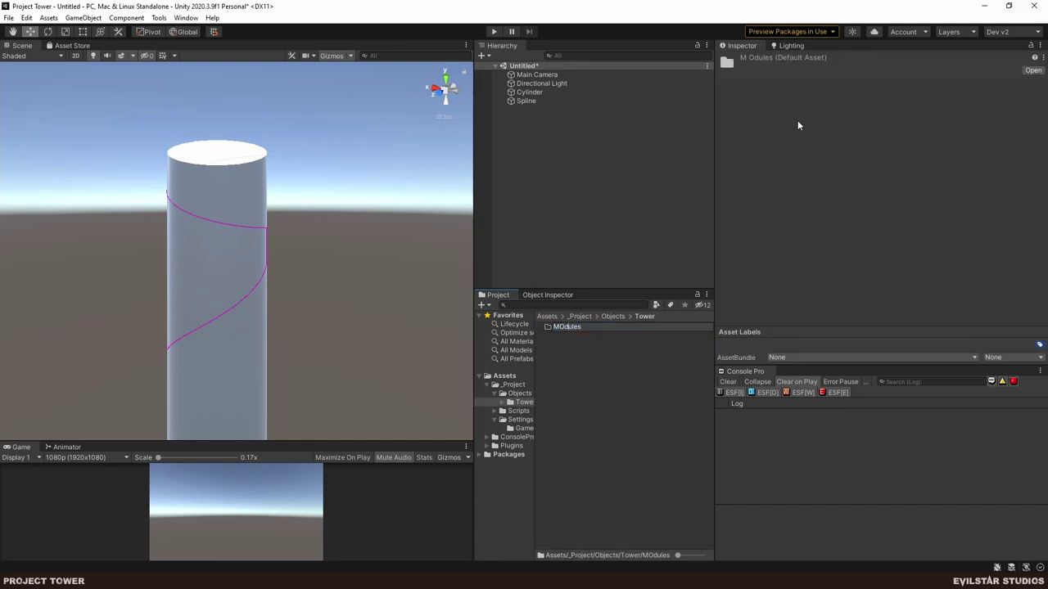
key("BackSpace")
type("o")
key("Return")
key("Return")
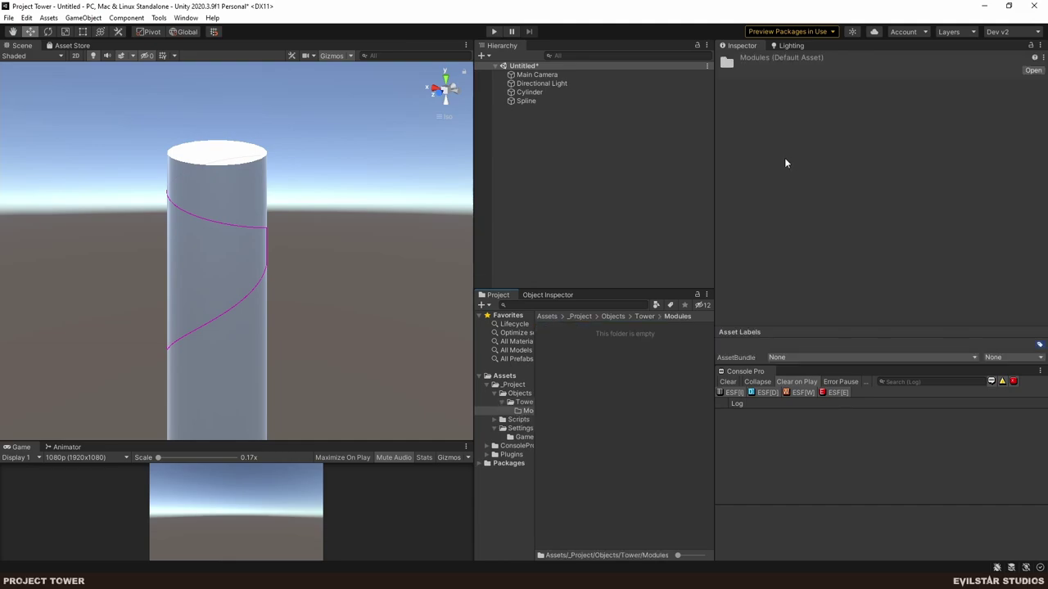
Set the Cylinder object's Y scale to 10.
left_click(580, 339)
right_click(579, 339)
left_click(531, 93)
left_click(530, 92)
left_click(933, 124)
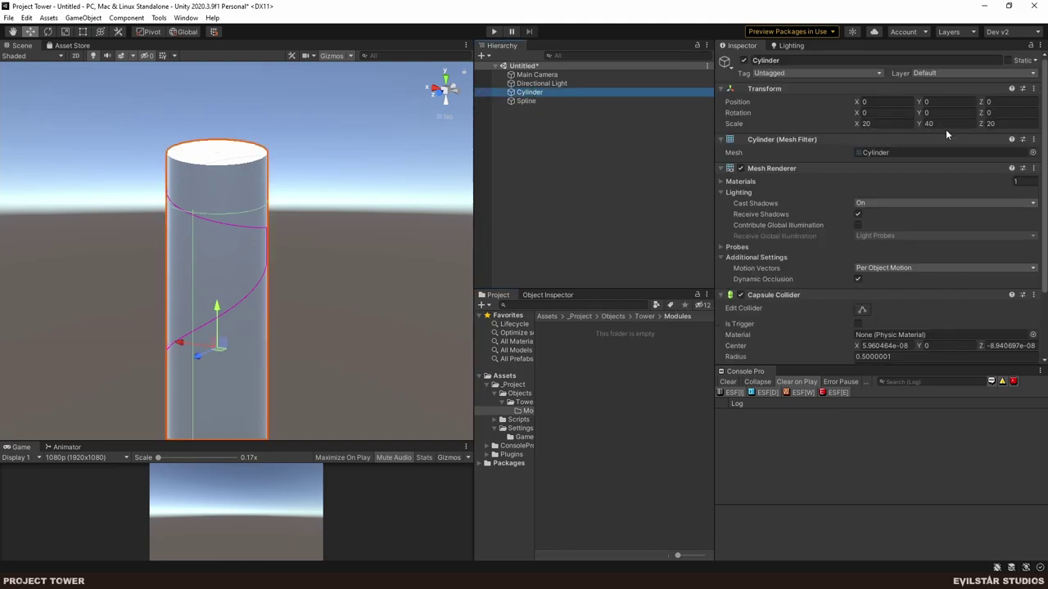
type("10")
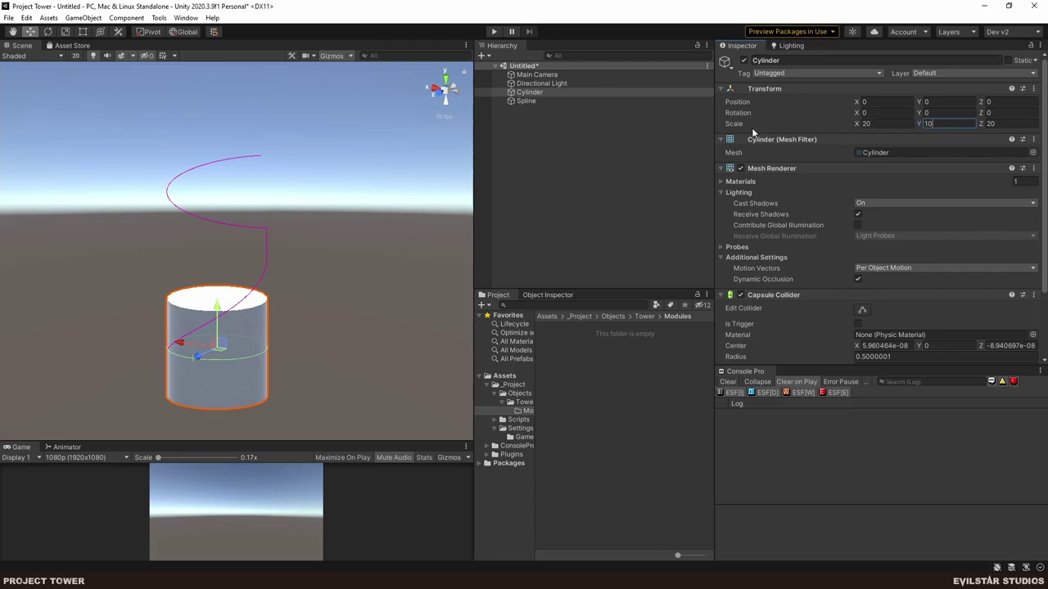
left_click(559, 138)
Create an empty scene object named Tower Module and make the Cylinder its child.
left_click(528, 101)
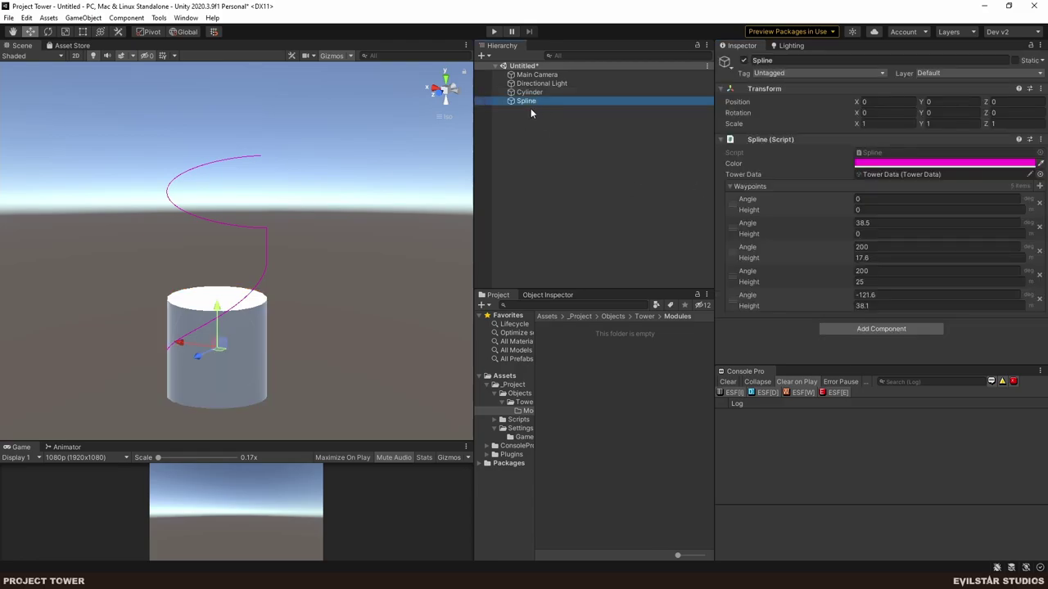
right_click(549, 132)
left_click(587, 263)
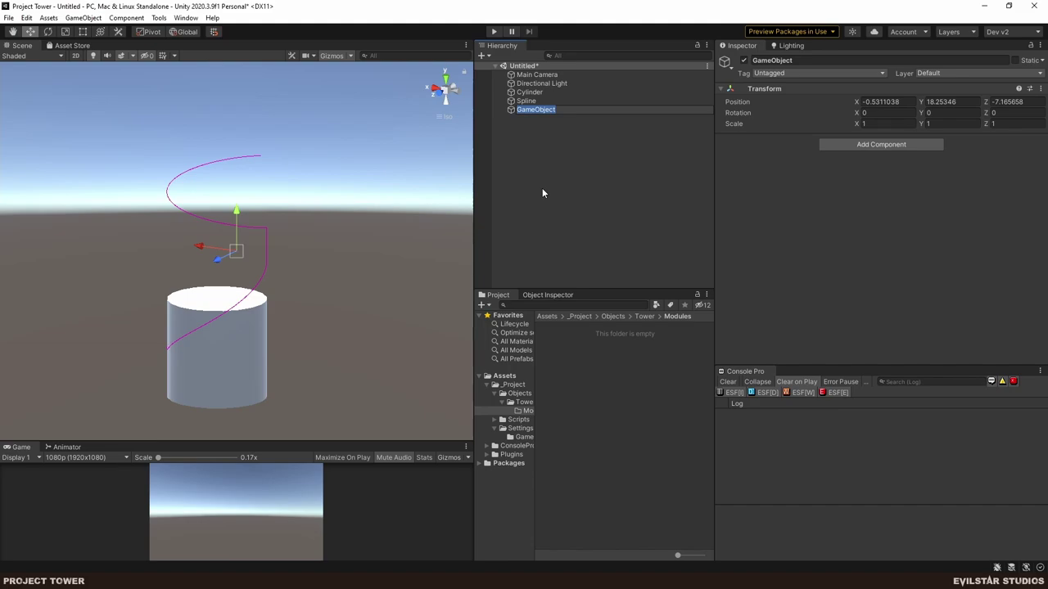
type("Twoer")
type(" Module")
key("BackSpace")
key("BackSpace")
type("ow")
key("Return")
left_click_drag(531, 92, 545, 109)
Set the Tower Module object's position to 0 on the X, Y and Z axes.
left_click(530, 102)
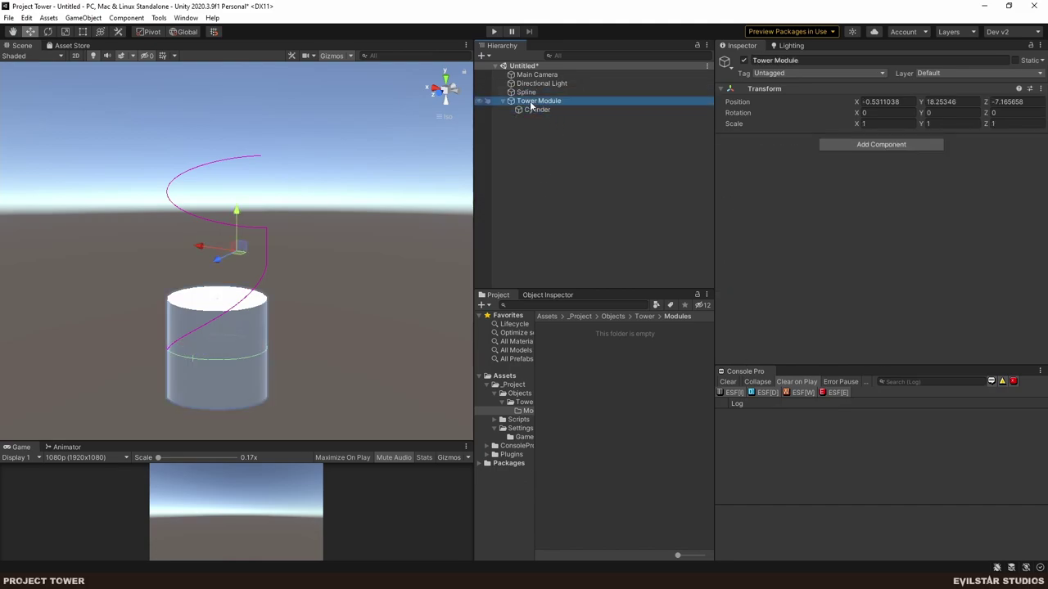
left_click(879, 102)
type("0")
key("Tab")
type("0")
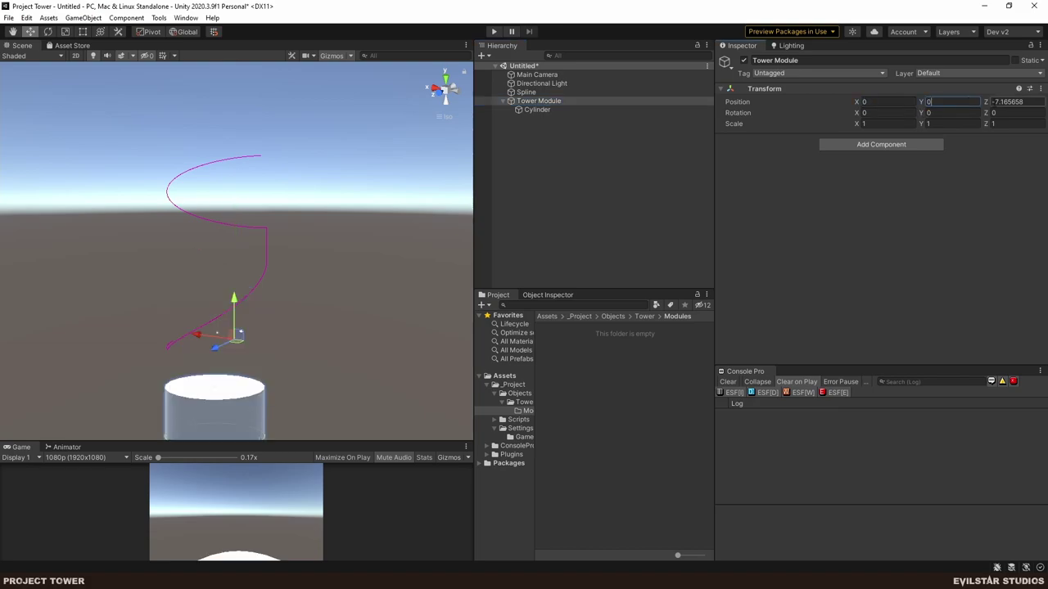
key("Tab")
type("0")
Set the child Cylinder's position to 0 on the X, Y and Z axes.
left_click(539, 110)
left_click(880, 101)
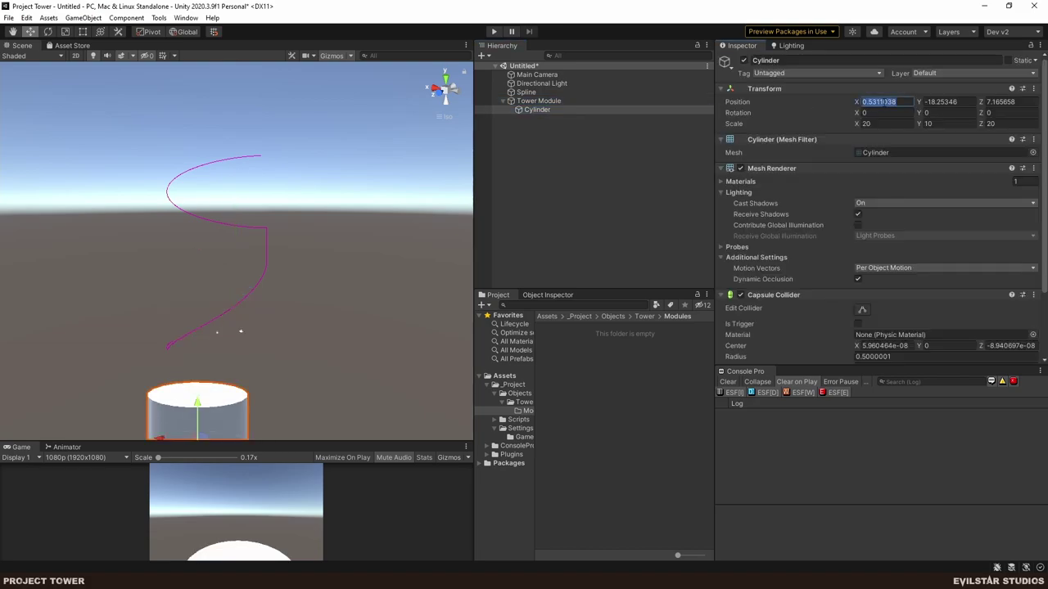
type("0")
key("Tab")
type("0")
key("Tab")
type("0")
Try a Y position of 5 for the Cylinder and check its base against the Tower Module origin.
left_click(970, 101)
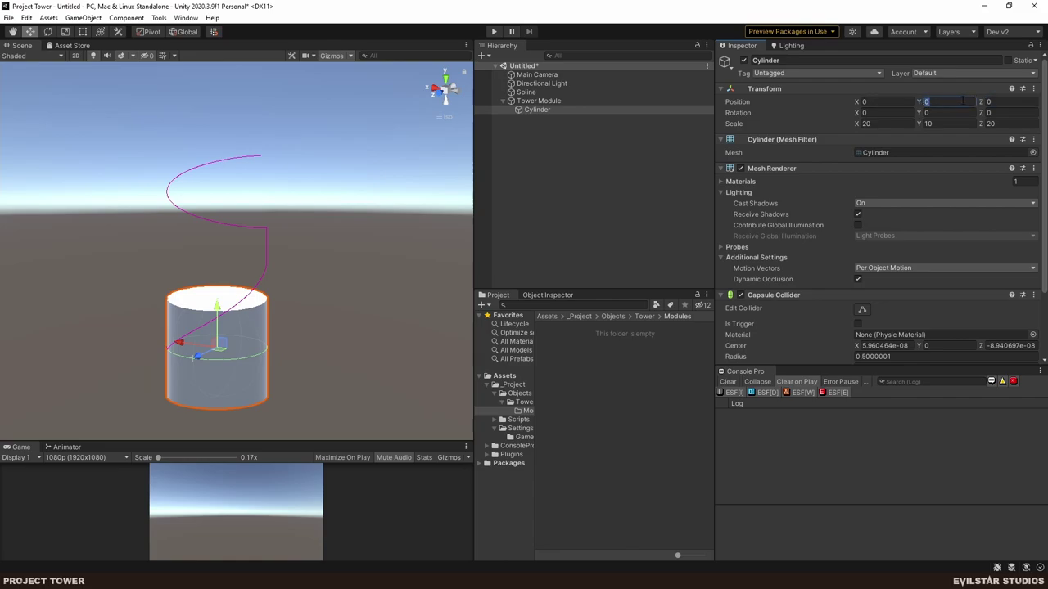
type("5")
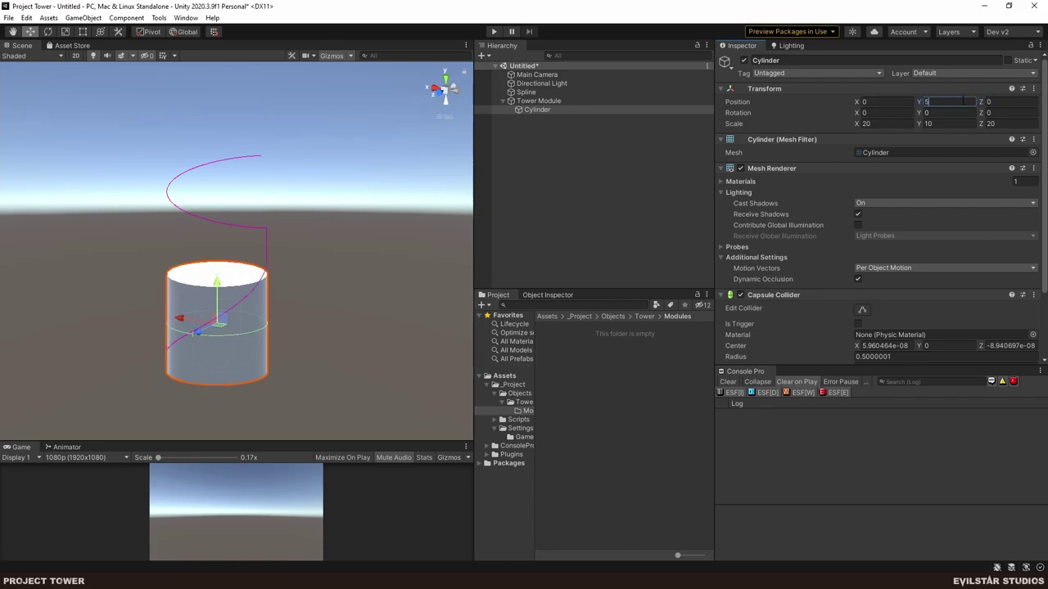
left_click(539, 101)
left_click_drag(283, 257, 301, 253, "alt")
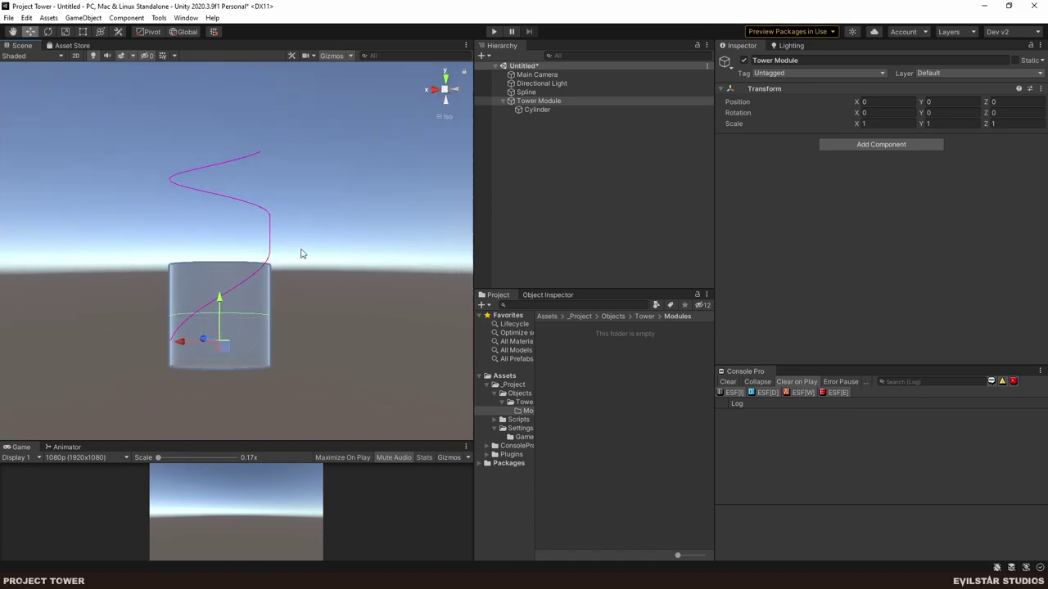
Set the Cylinder's Y position to 10 within the Tower Module.
left_click(537, 109)
left_click(950, 101)
type("10")
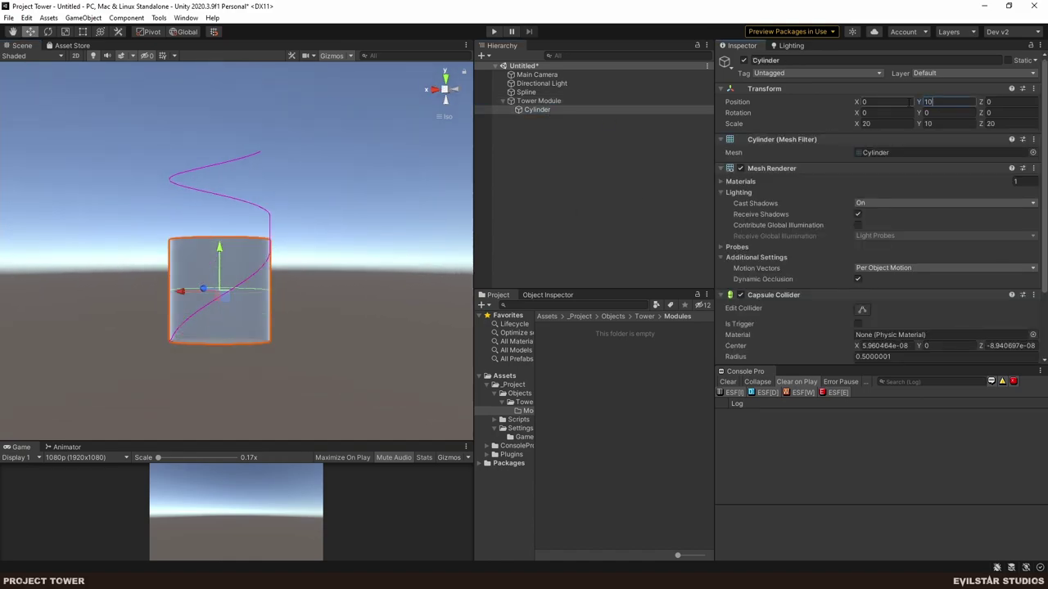
left_click(539, 203)
left_click(547, 111)
left_click(546, 111, "ctrl")
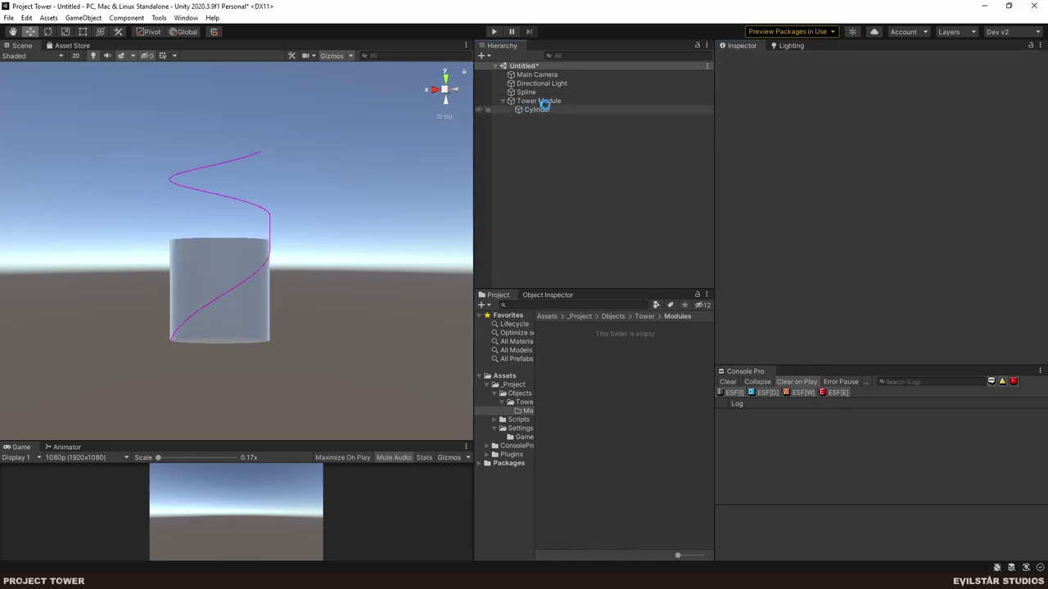
Start saving the scene and create a folder named _Scenes inside the _Project folder.
key("ctrl+s")
key("Escape")
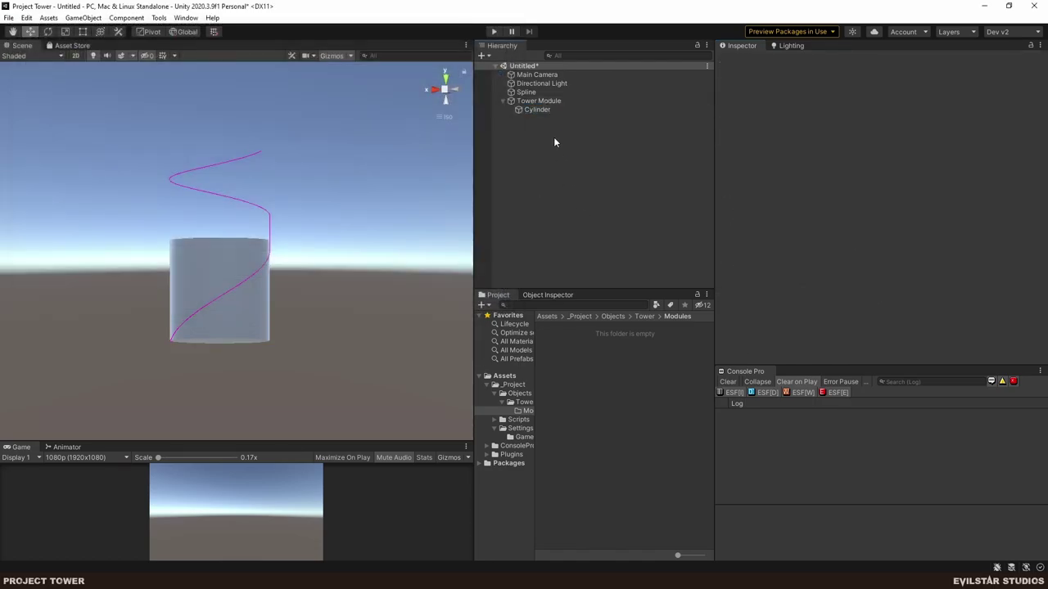
key("ctrl+s")
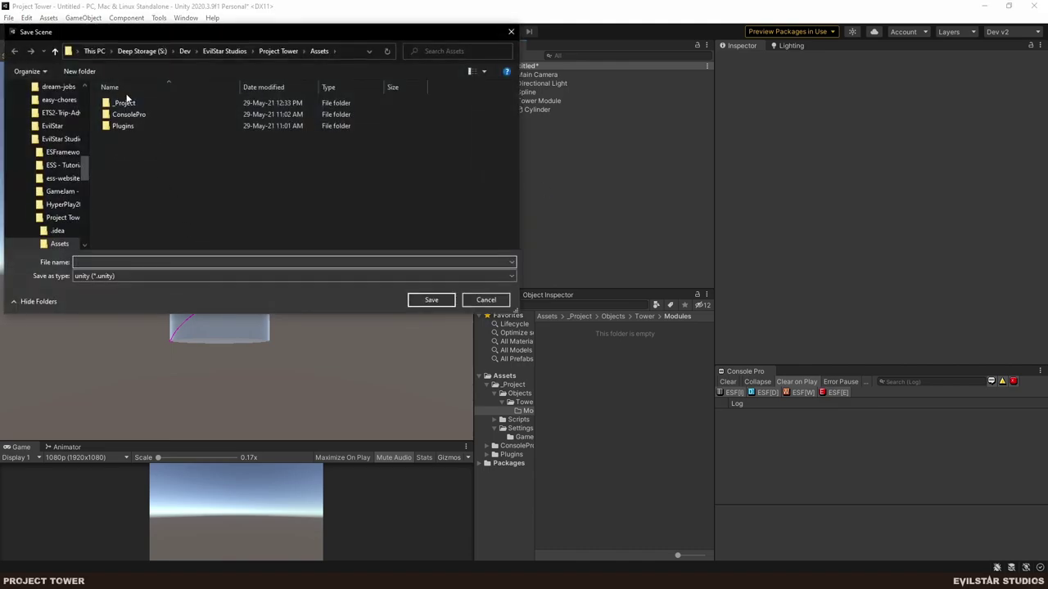
double_click(133, 102)
right_click(128, 156)
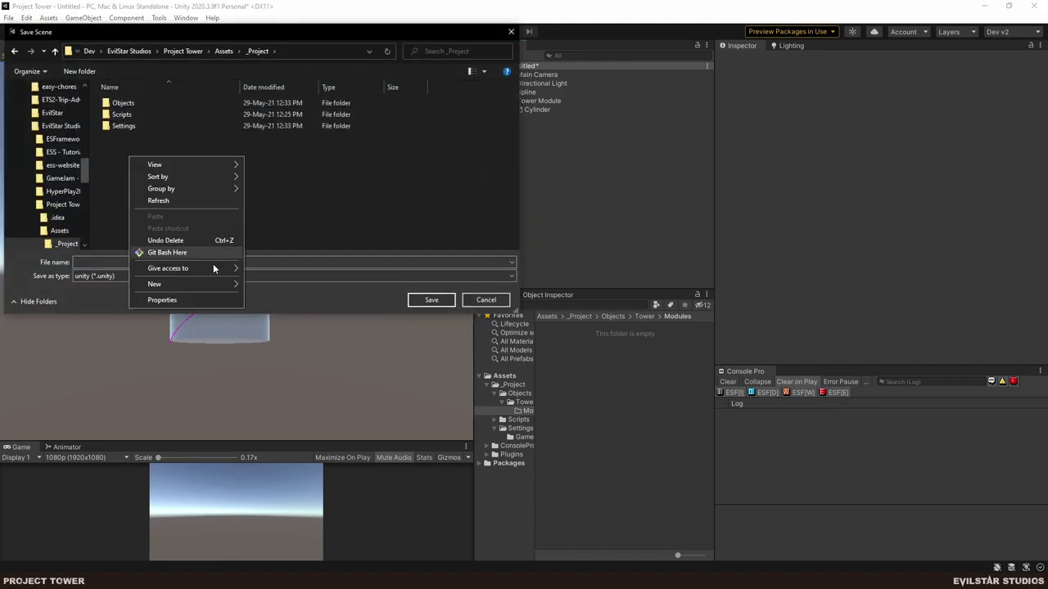
mouse_move(194, 284)
left_click(294, 286)
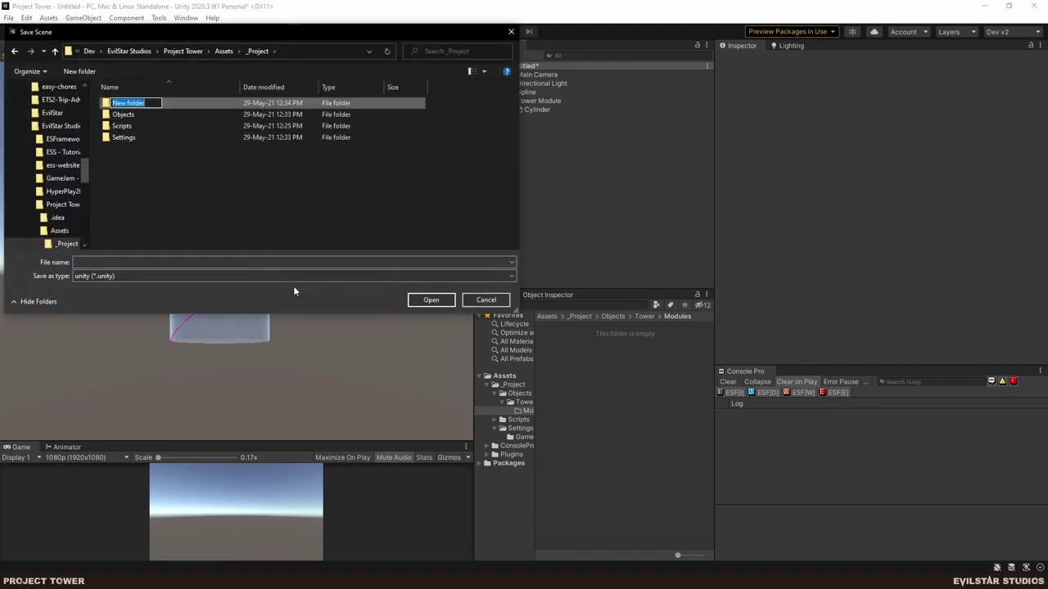
type("_scenes")
key("Return")
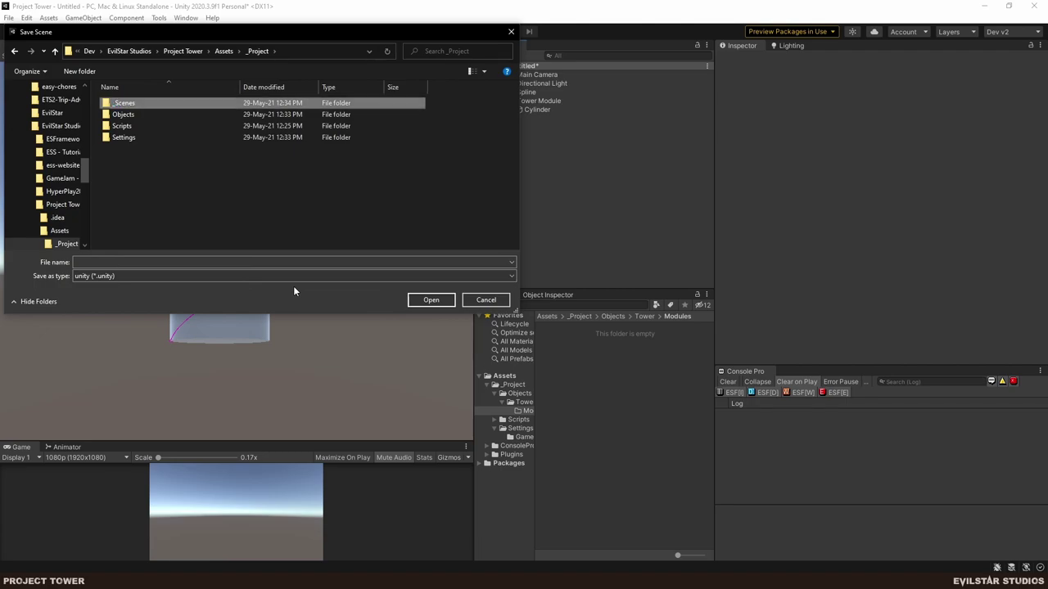
Save the scene as Playground in the _Scenes folder.
key("Return")
left_click(134, 261)
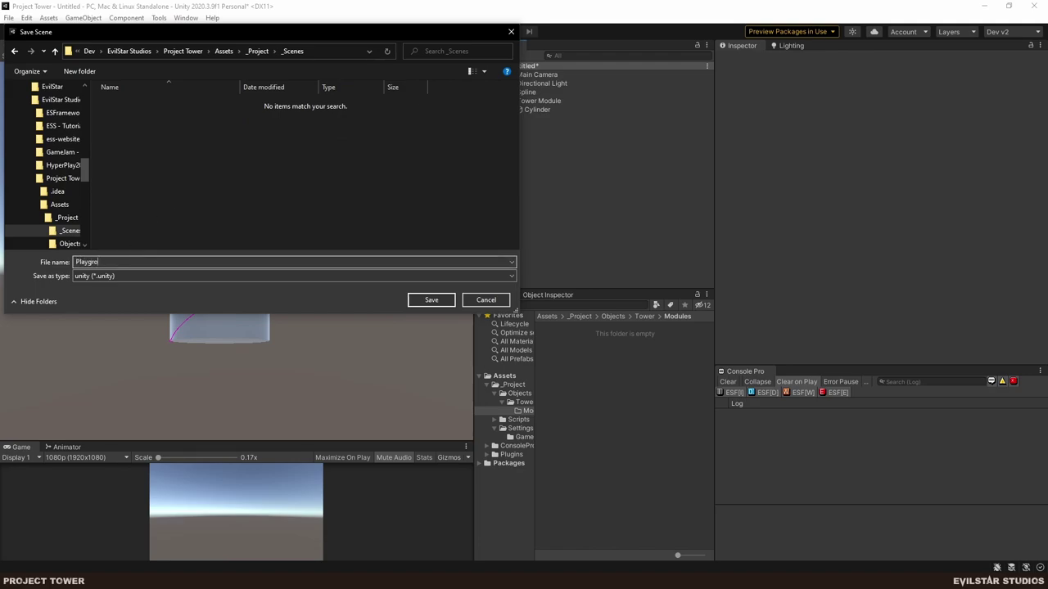
key("Return")
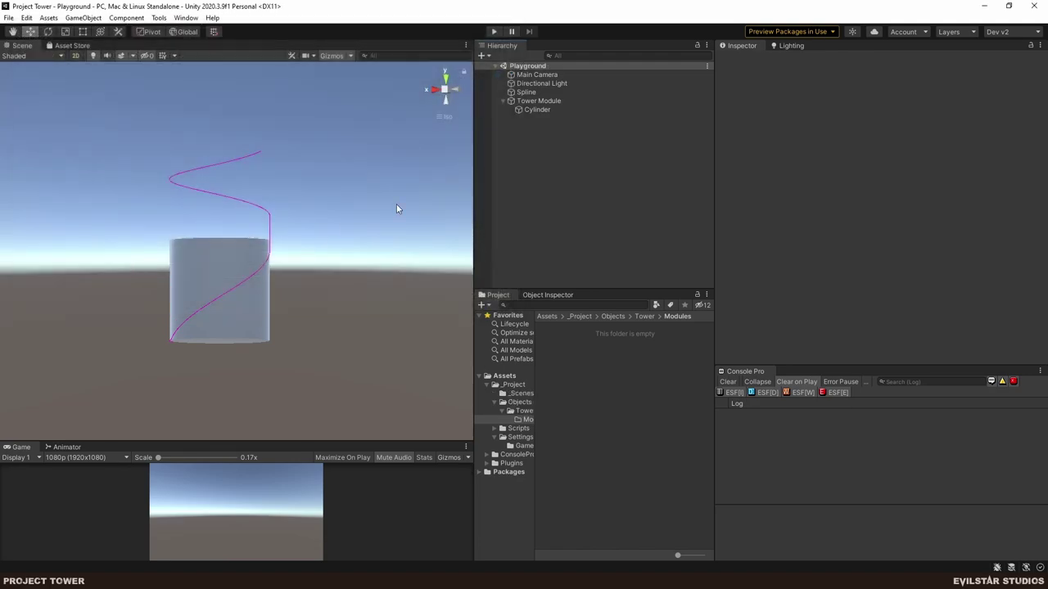
Make a prefab of the Tower Module object in the Modules folder.
left_click_drag(538, 100, 619, 346)
right_click(590, 369)
left_click(573, 360)
left_click(561, 328)
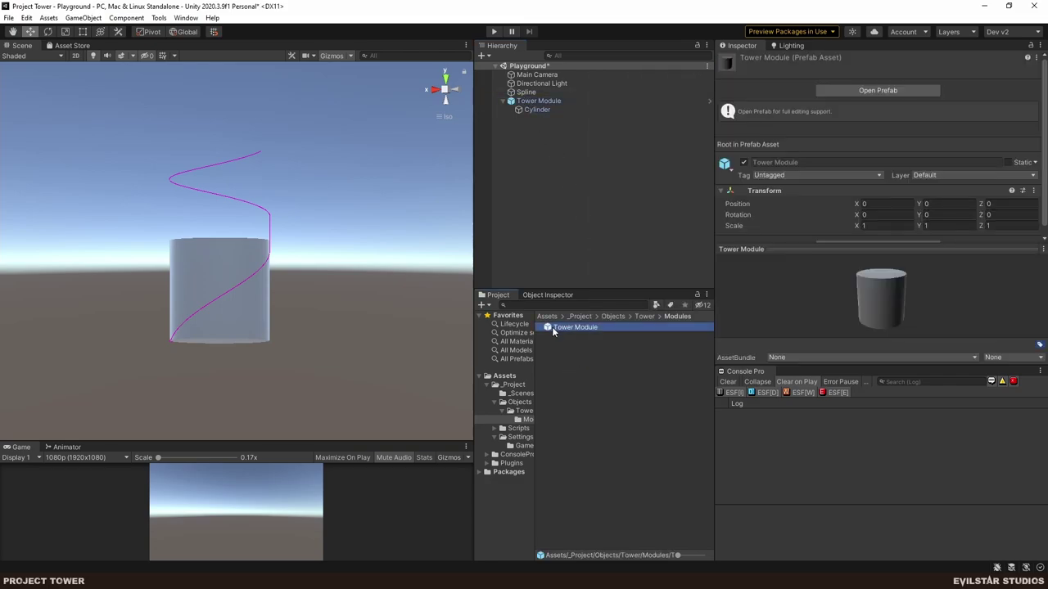
Open the Tower Module prefab and add the Tower Module script component to its root.
double_click(552, 326)
left_click(856, 145)
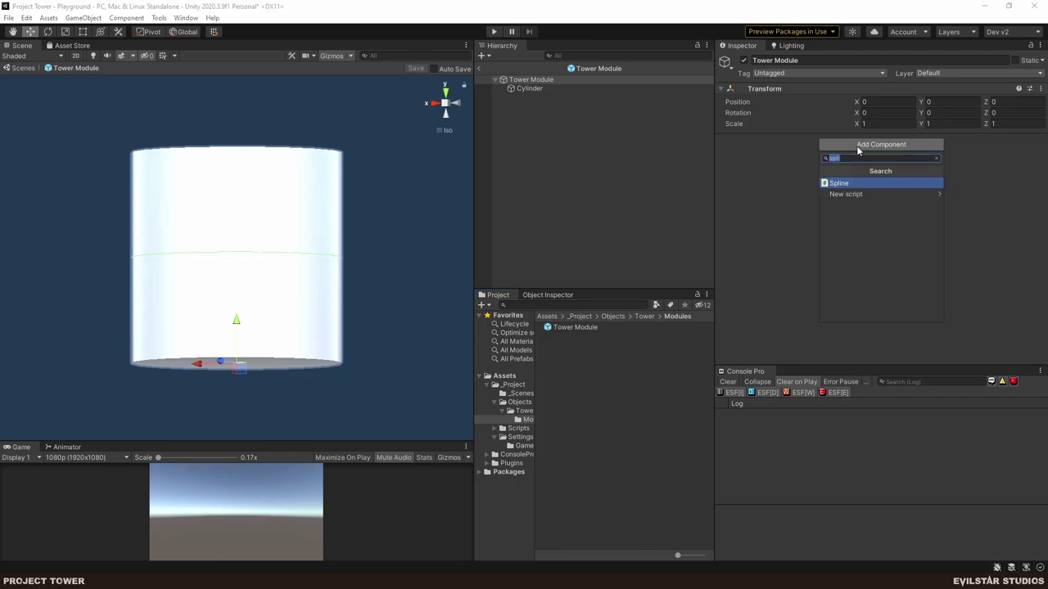
type("t")
key("BackSpace")
type("odu")
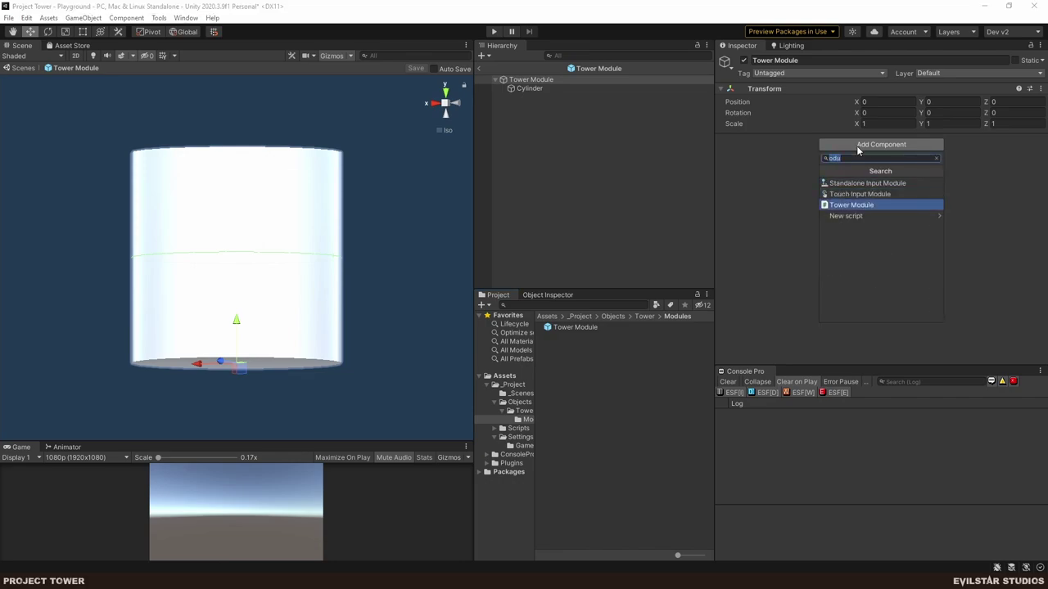
key("Return")
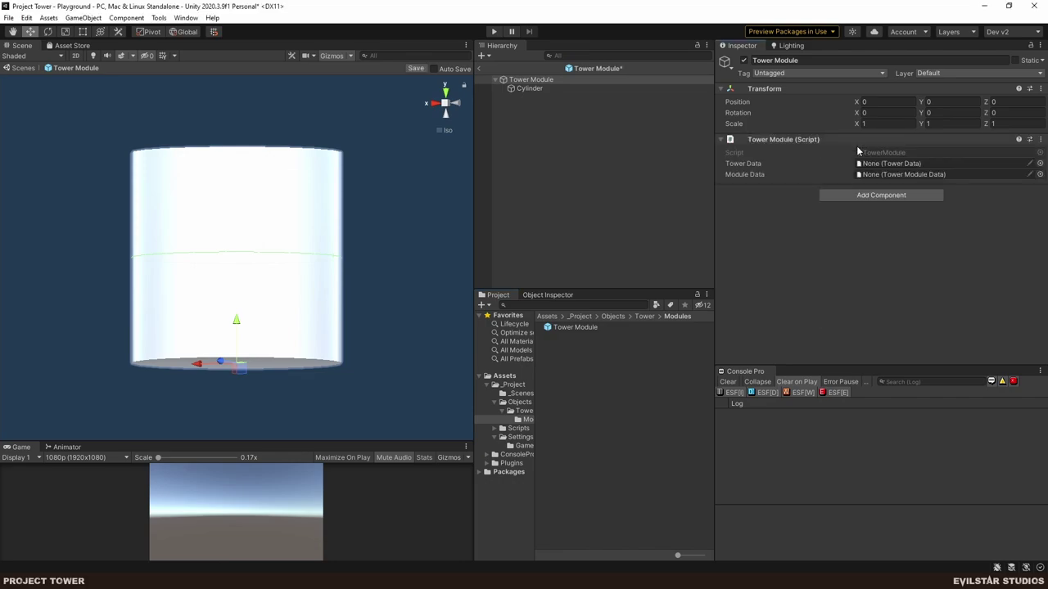
Create a TowerModuleData asset named Tower Module Data in the Modules folder.
right_click(562, 360)
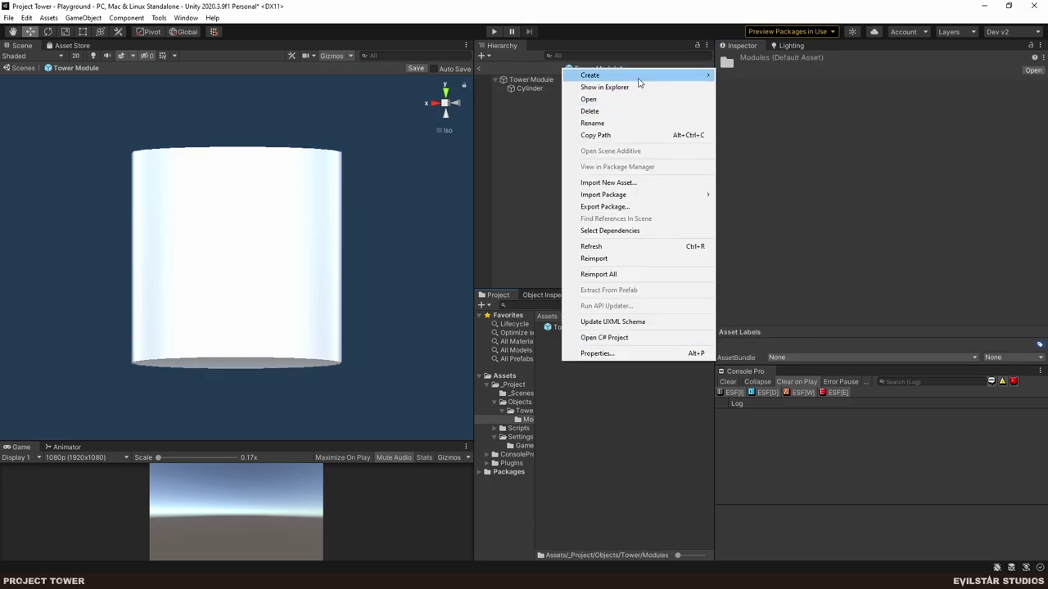
mouse_move(638, 76)
mouse_move(798, 99)
left_click(896, 99)
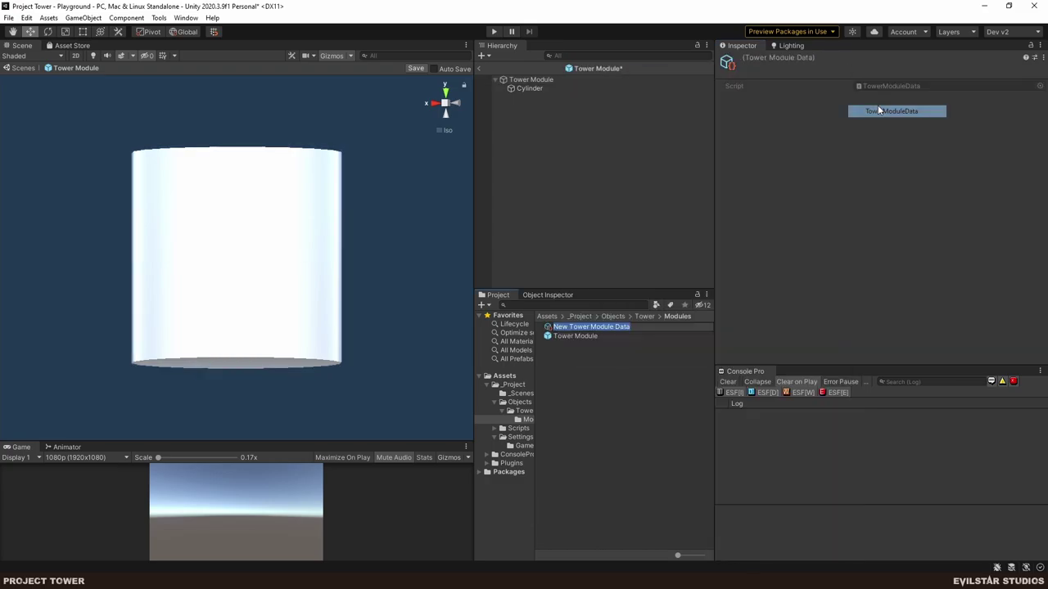
type("Tower Module Data")
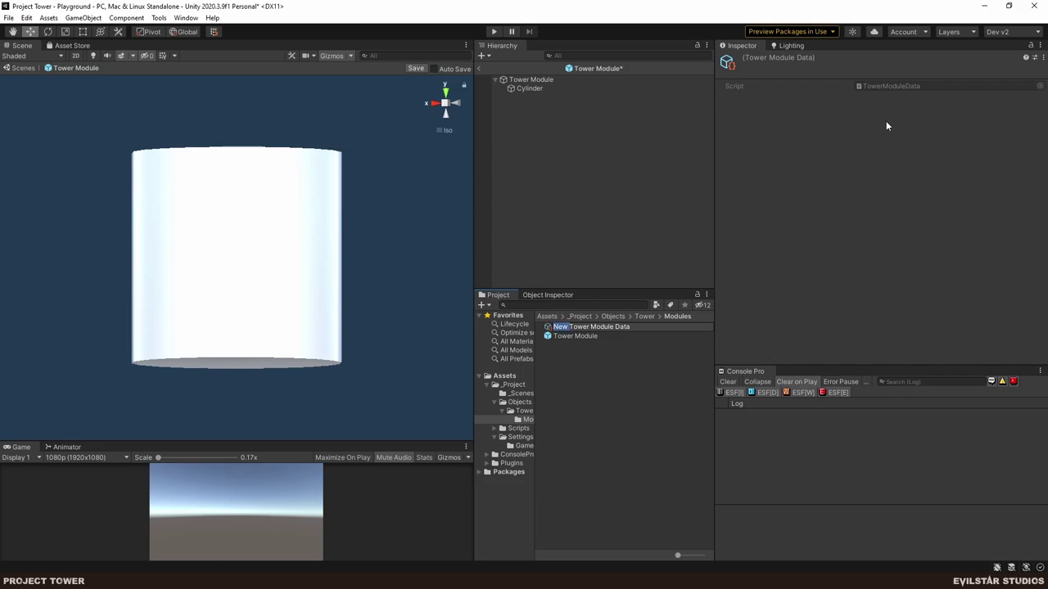
key("Return")
Assign the Tower Module Data and Tower Data assets to the prefab root's Module Data and Tower Data fields.
left_click(528, 79)
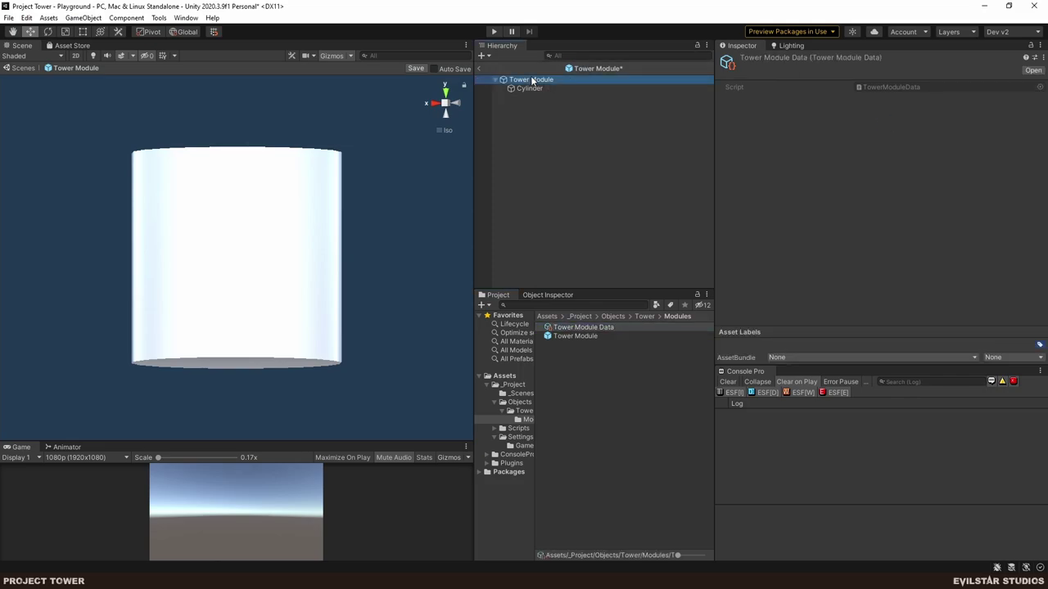
left_click_drag(557, 328, 875, 174)
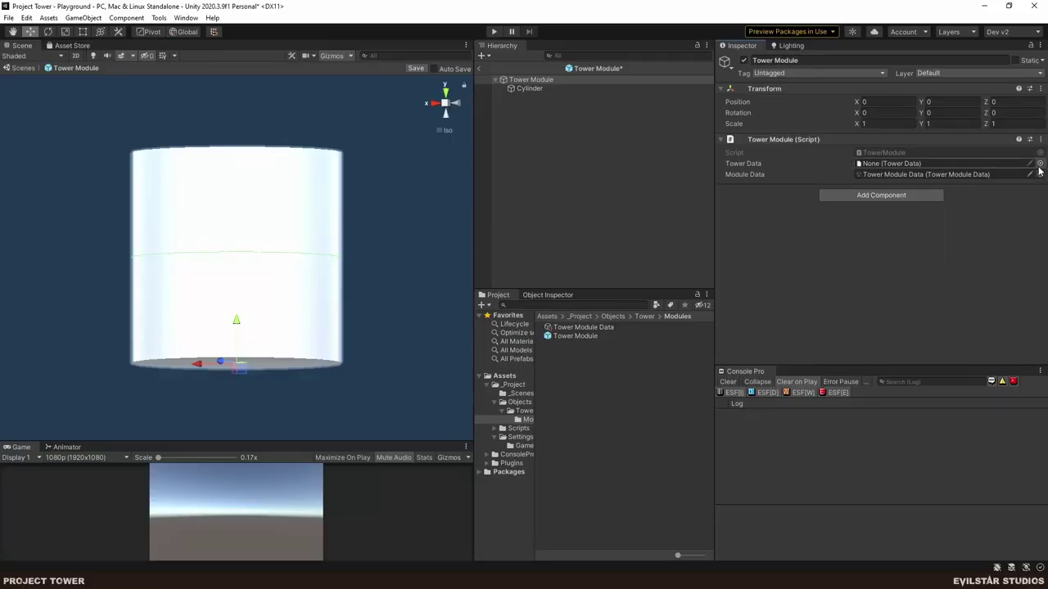
left_click(1039, 163)
double_click(590, 202)
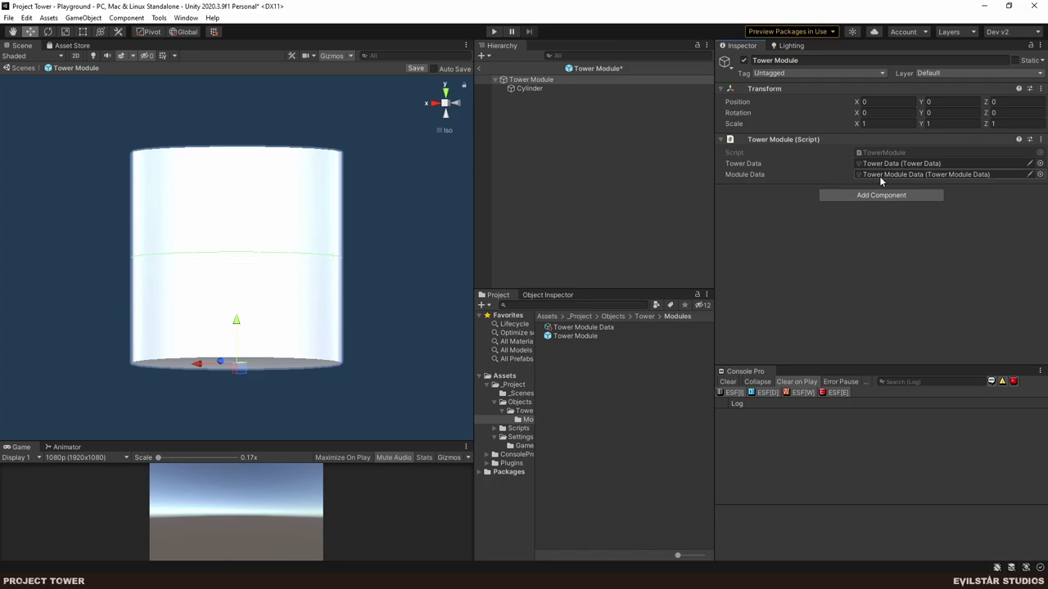
Switch to Rider, mark the InOutPoint struct in TowerModuleData.cs with a System.Serializable attribute, and save the script.
left_click(604, 327)
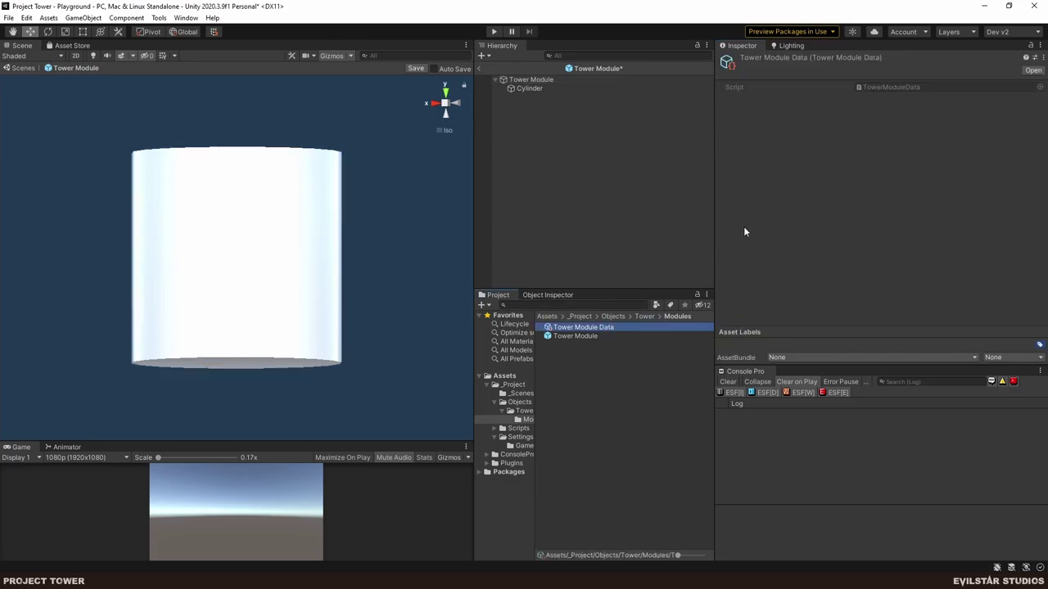
key("alt+Tab")
key("alt+Tab")
key("alt+Tab")
left_click(360, 39)
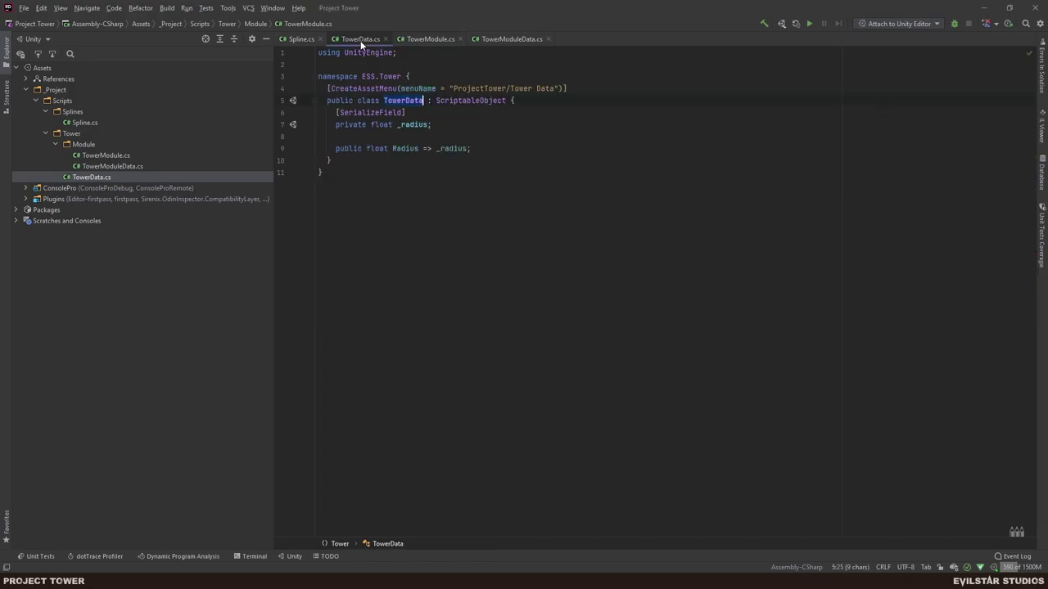
left_click(506, 38)
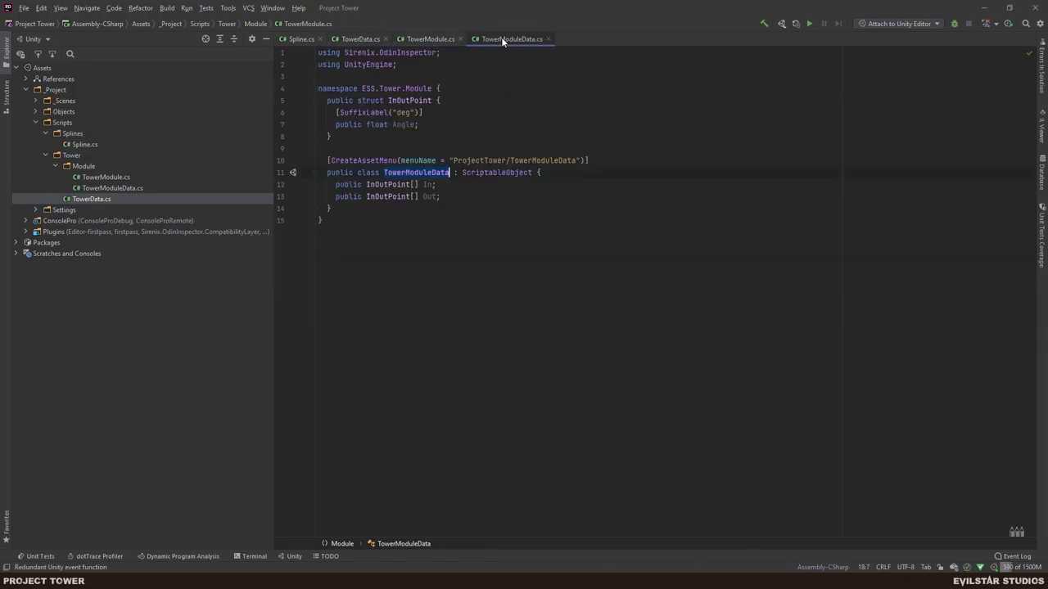
left_click(473, 89)
key("Return")
type("[")
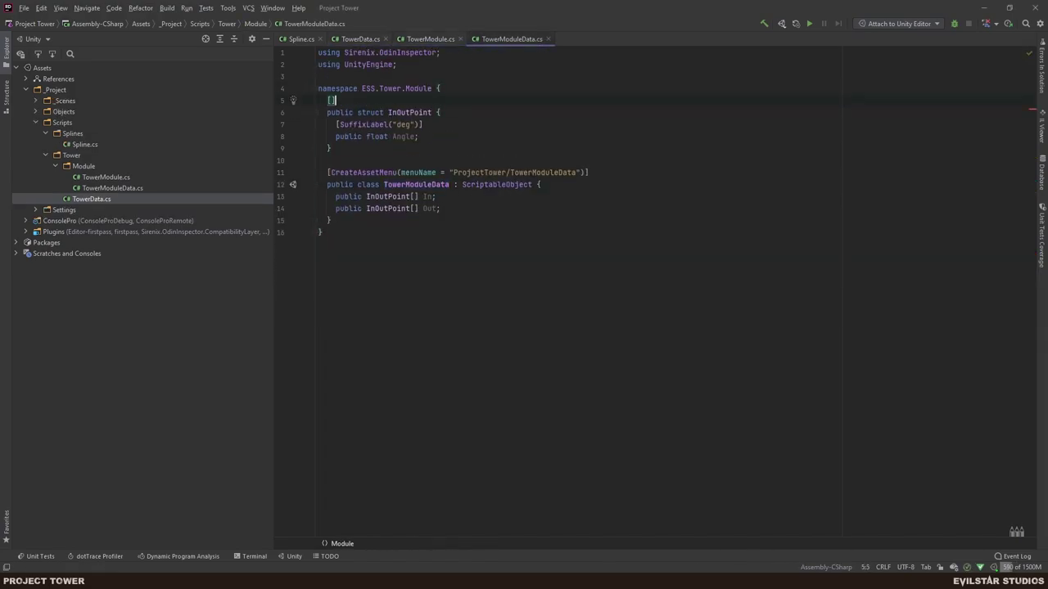
type("S")
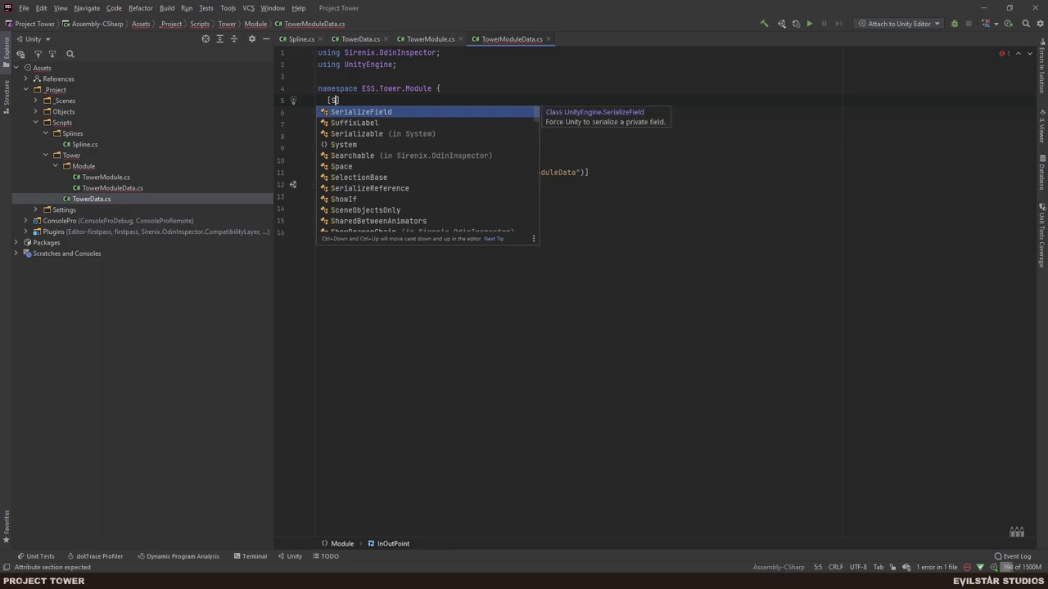
type("ystem.Serializable")
key("ctrl+s")
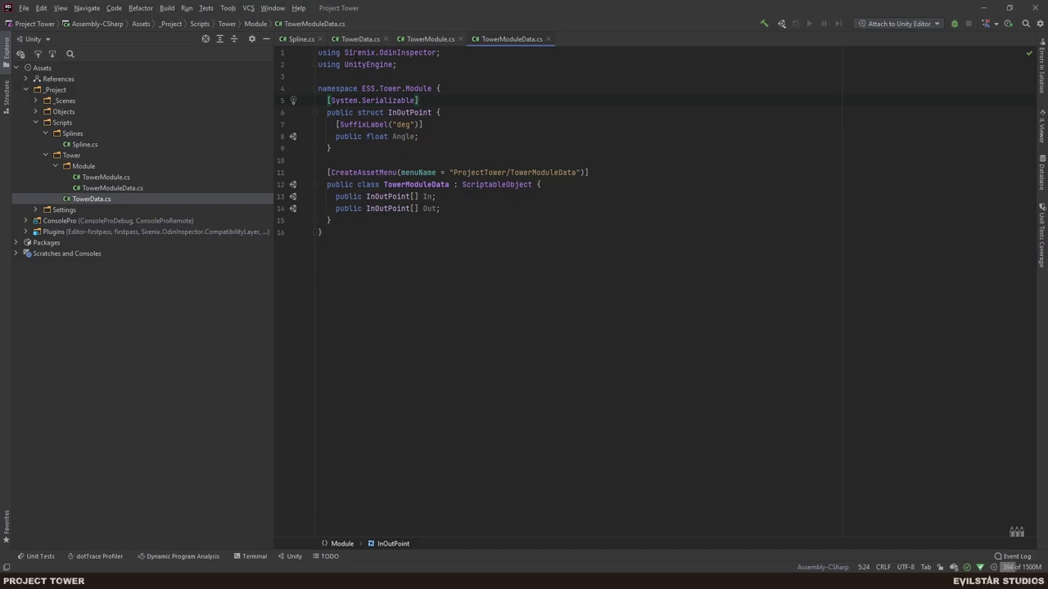
Back in Unity, add one In and one Out entry to the Tower Module Data asset and expand both lists.
key("alt+Tab")
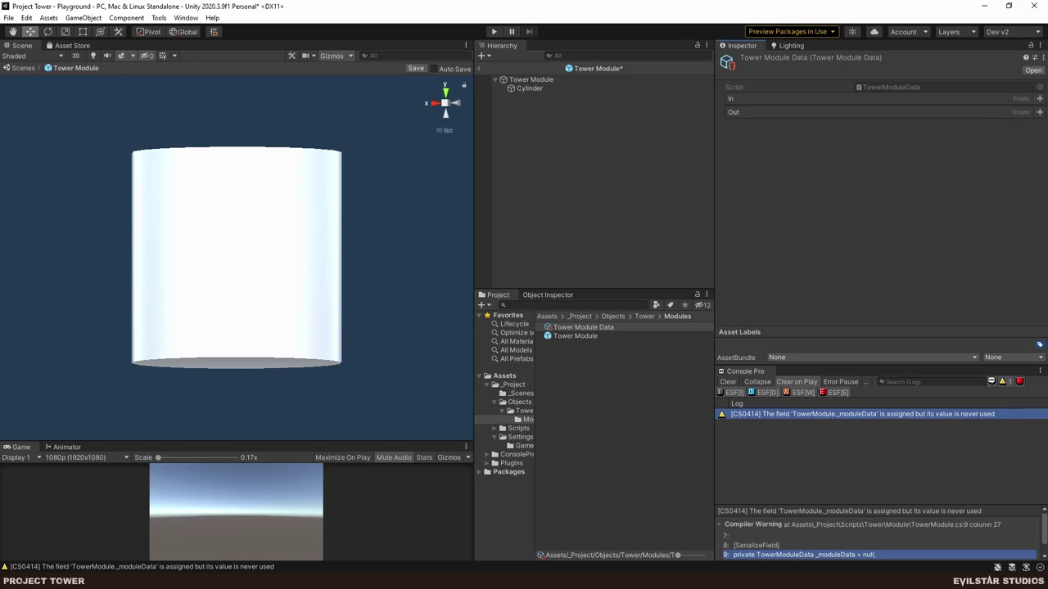
left_click(1040, 99)
left_click(1039, 112)
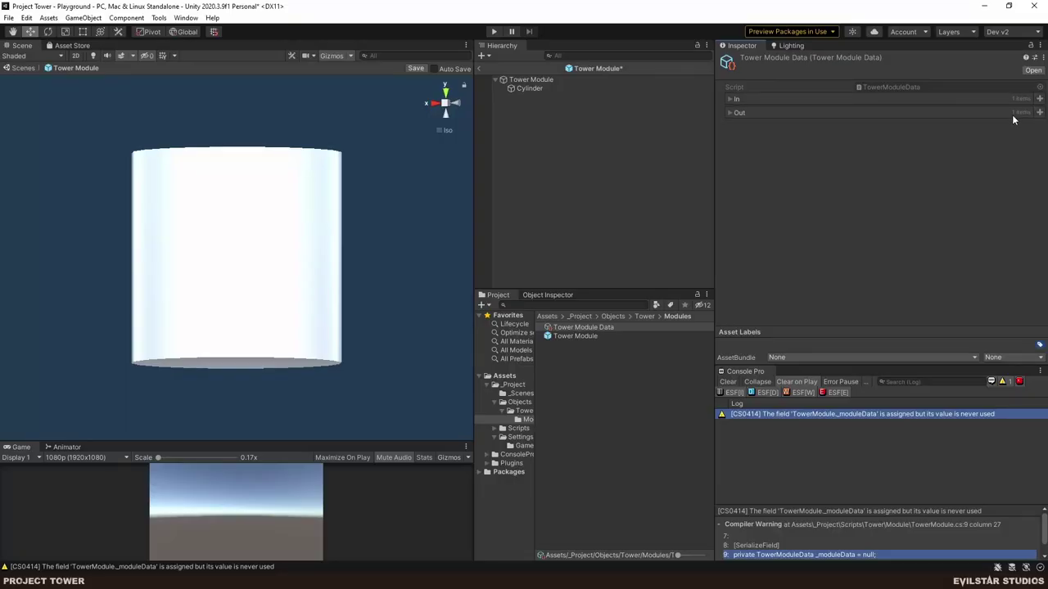
left_click(729, 98)
left_click(729, 126)
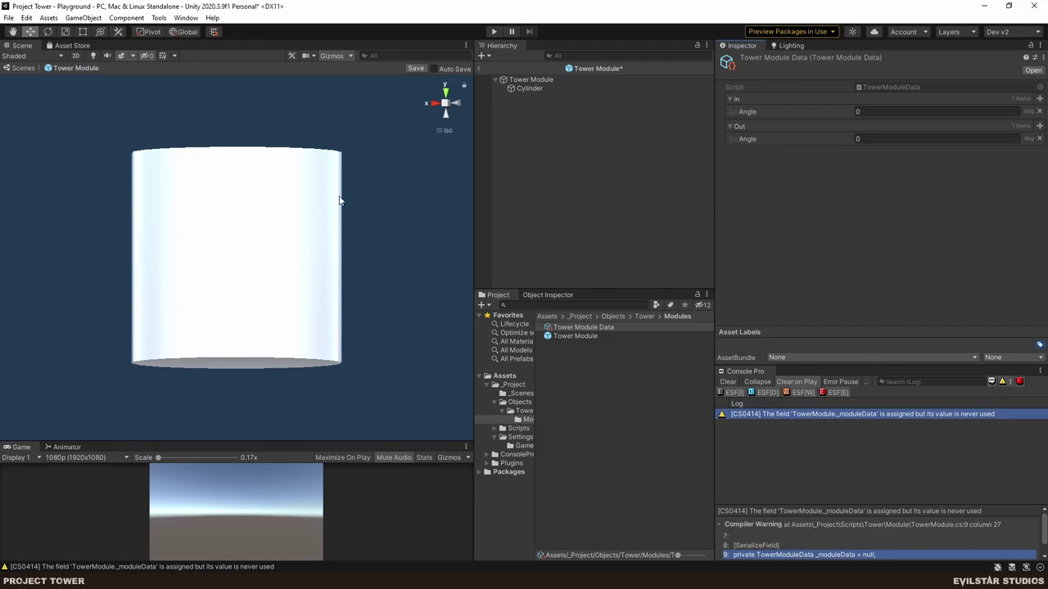
In Rider's TowerData.cs, move the Radius property directly beneath the _radius field, leaving blank lines below it.
key("alt+Tab")
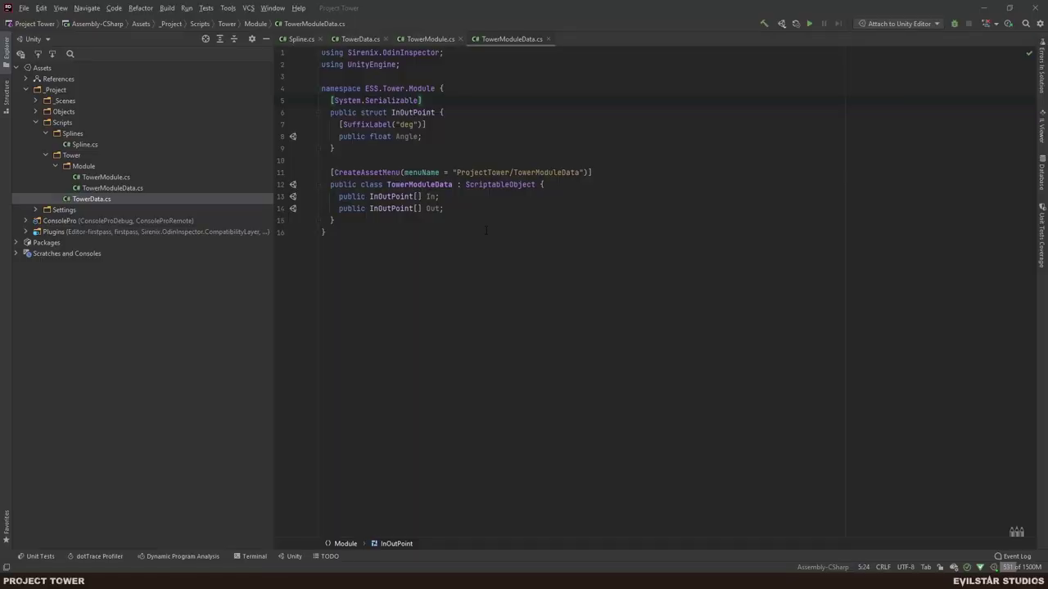
left_click(360, 38)
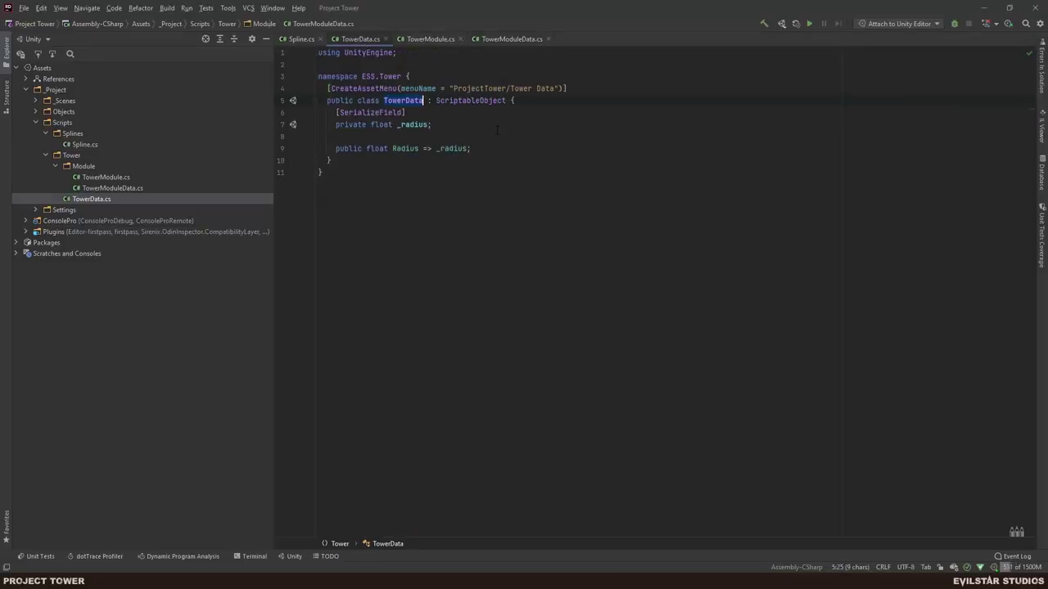
left_click(509, 157)
key("Left")
key("Left")
key("Left")
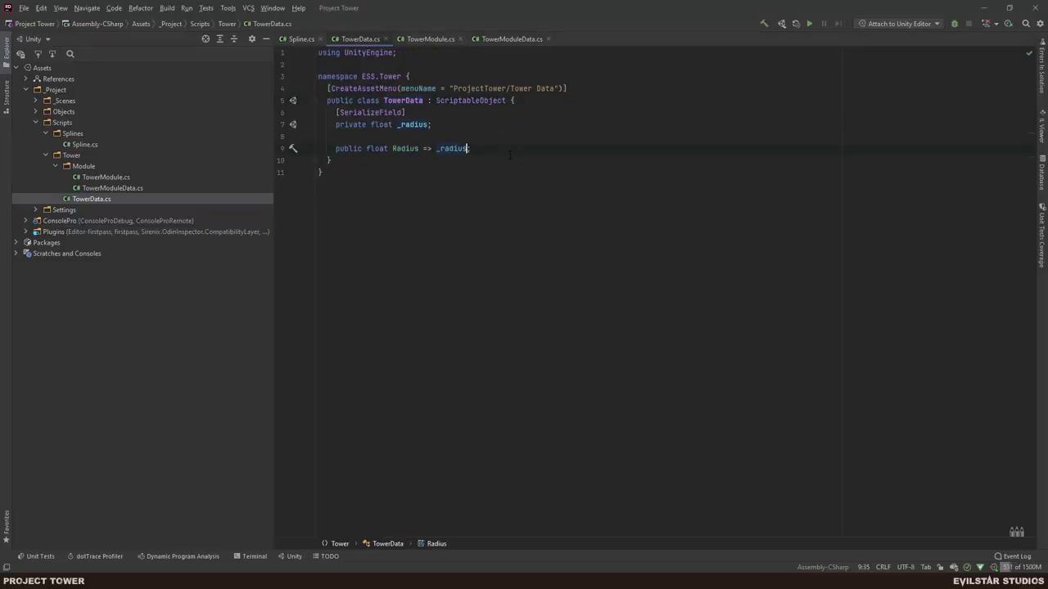
key("Return")
key("Up")
key("Up")
key("Up")
key("BackSpace")
key("Down")
key("Down")
Duplicate the serialized _radius field with its Radius property below the original block in the TowerData class.
key("Left")
key("shift+Up")
key("shift+Up")
key("shift+Up")
key("ctrl+shift+Right")
key("ctrl+shift+Right")
key("ctrl+shift+Right")
key("ctrl+shift+Right")
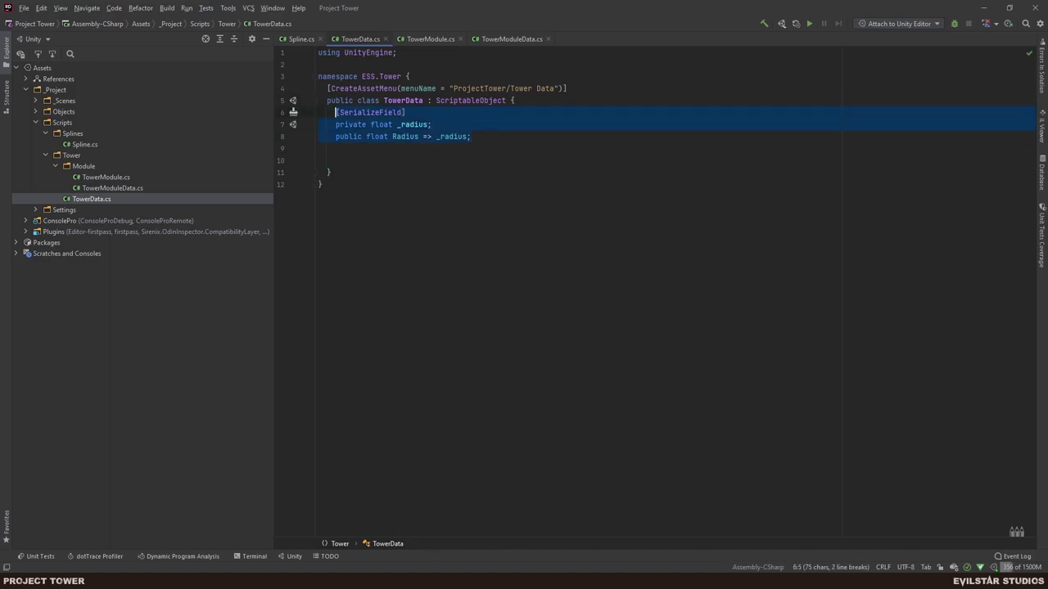
key("ctrl+c")
key("Down")
key("Down")
key("Down")
key("Down")
key("ctrl+v")
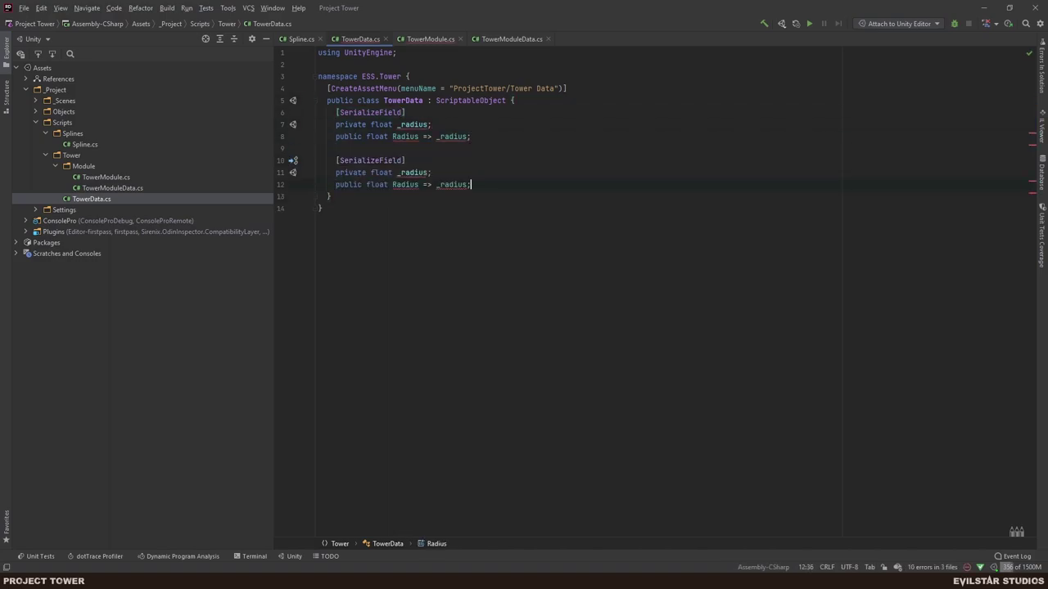
Rename the duplicated field to _moduleHeight and make the duplicated property return it.
key("Up")
key("Left")
key("shift+Left")
key("shift+Left")
key("shift+Left")
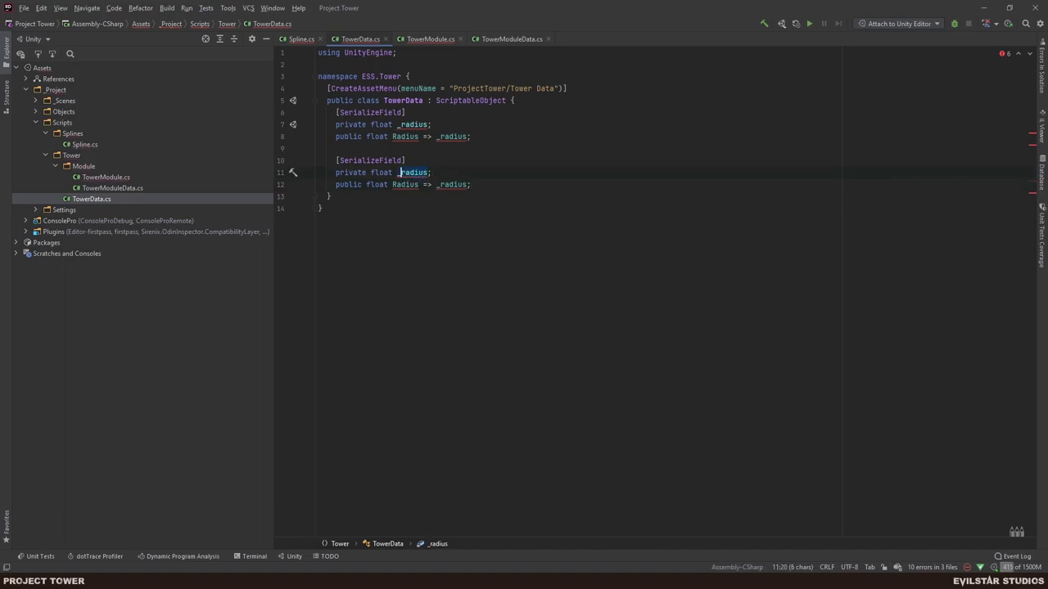
type("moduleHeigght")
key("ctrl+shift+Left")
key("Down")
key("ctrl+Left")
key("ctrl+Left")
key("ctrl+shift+Left")
key("ctrl+v")
Rename the duplicated public property to ModuleHeight.
key("ctrl+Left")
key("ctrl+Left")
key("ctrl+Left")
key("ctrl+shift+Right")
key("ctrl+v")
key("ctrl+Left")
key("ctrl+Left")
key("ctrl+Right")
key("Right")
key("Right")
key("Right")
key("BackSpace")
key("BackSpace")
type("M")
key("End")
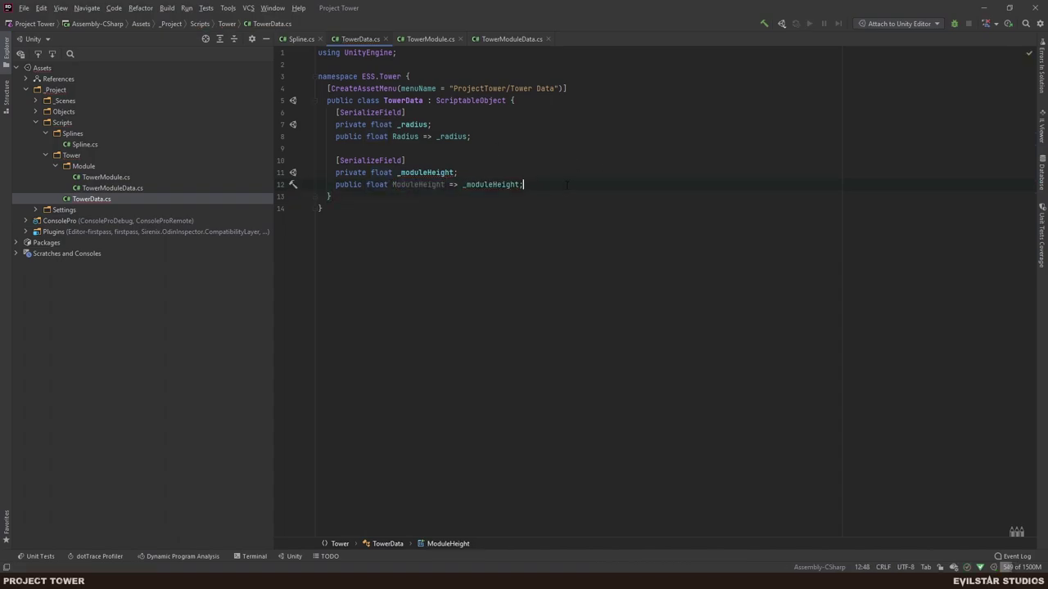
Switch to Unity and set the Module Height of the Tower Data asset in Settings > Game to 20.
key("alt+Tab")
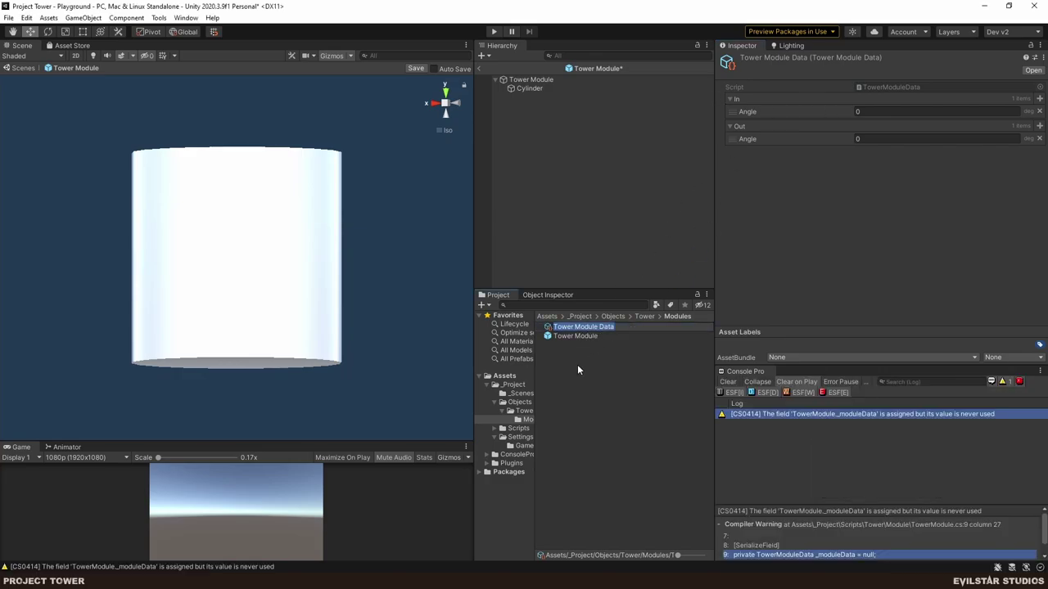
left_click(577, 336)
scroll(809, 188, "down", 1)
scroll(810, 189, "up", 1)
left_click(603, 328)
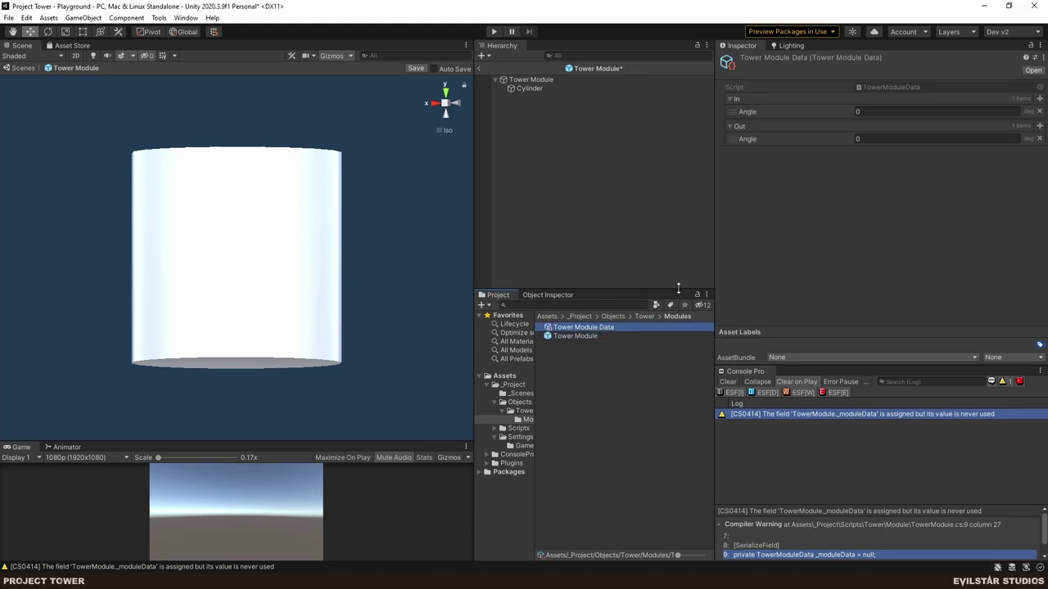
left_click(522, 445)
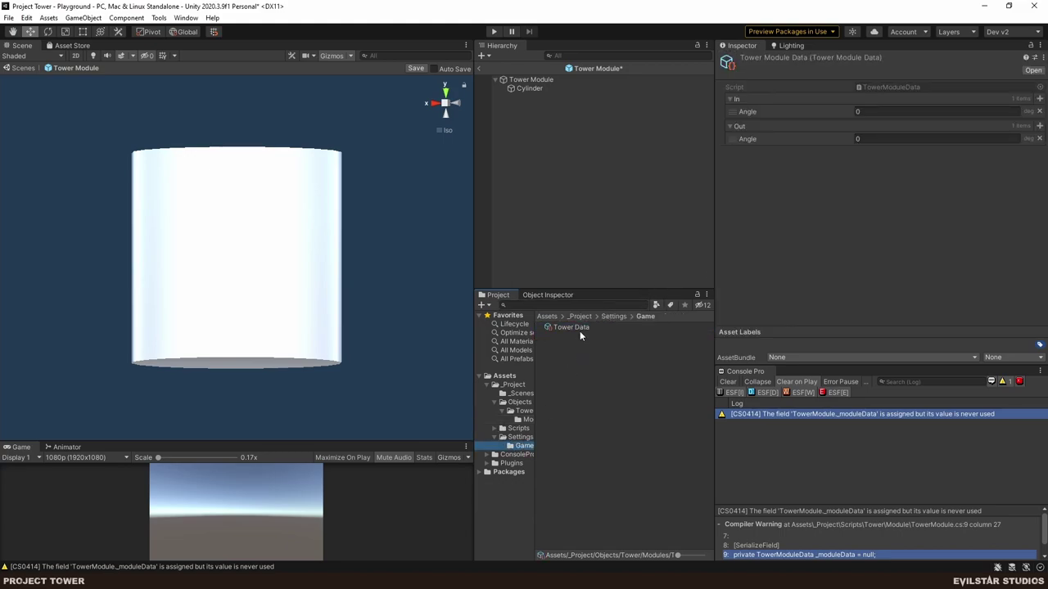
left_click(574, 327)
left_click(857, 110)
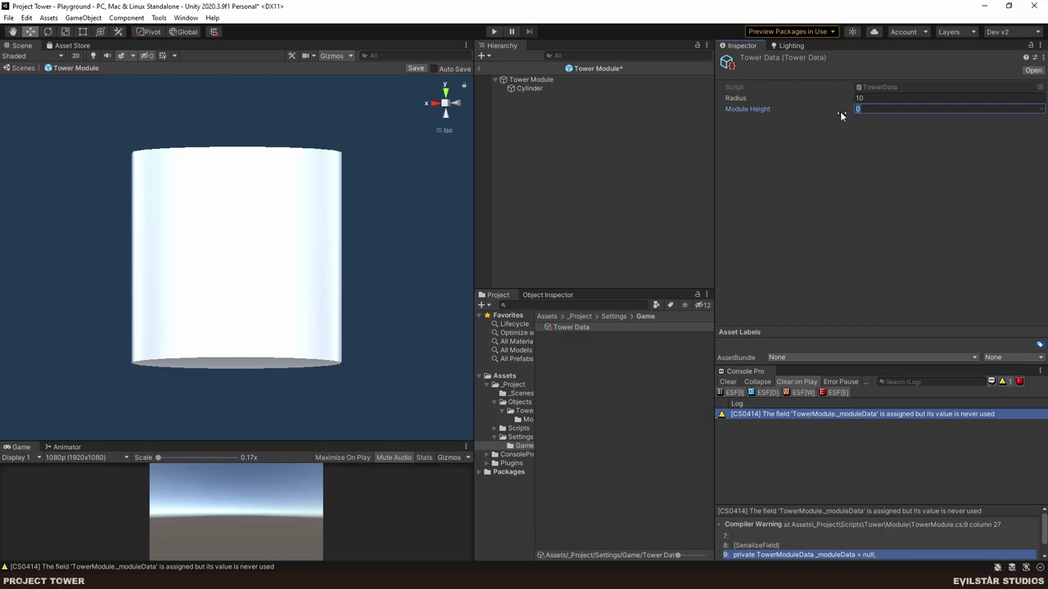
key("Return")
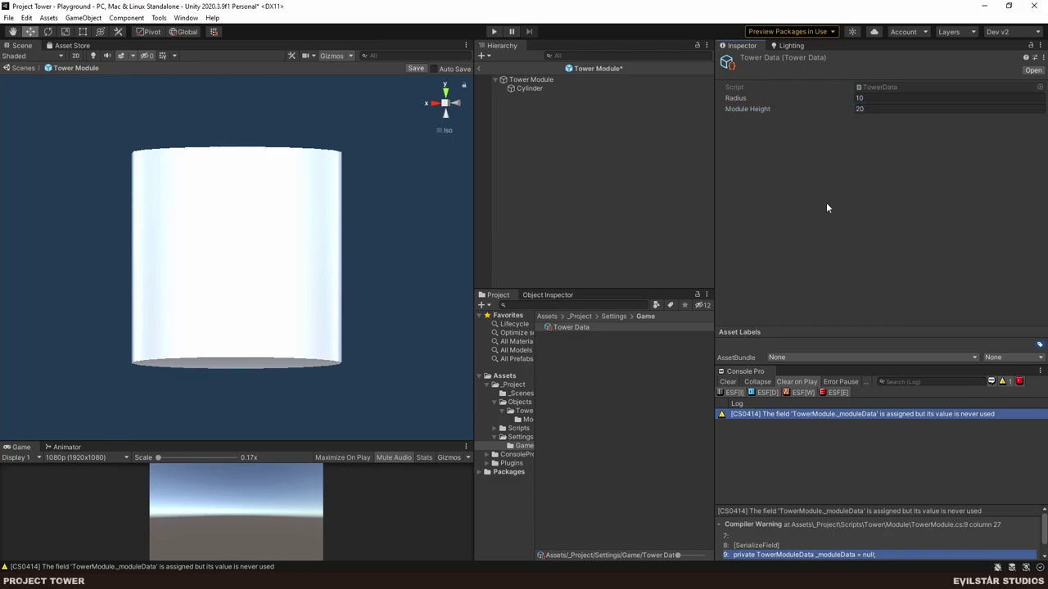
In Rider's TowerData.cs, add a SuffixLabel("deg") attribute to the _radius field.
key("alt+Tab")
left_click(568, 196)
key("alt+Tab")
key("alt+Tab")
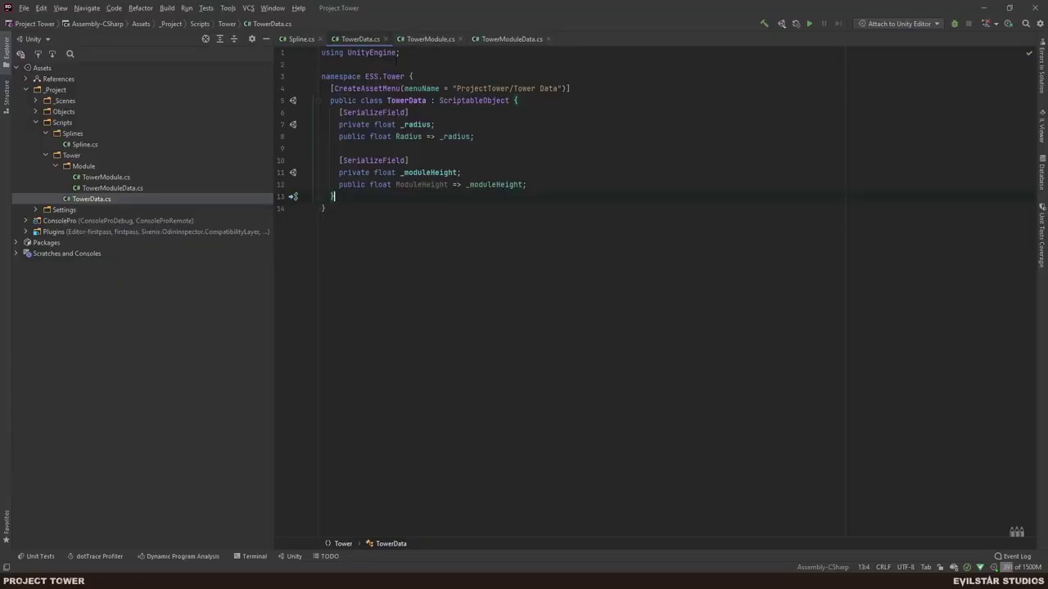
key("Return")
type("[S")
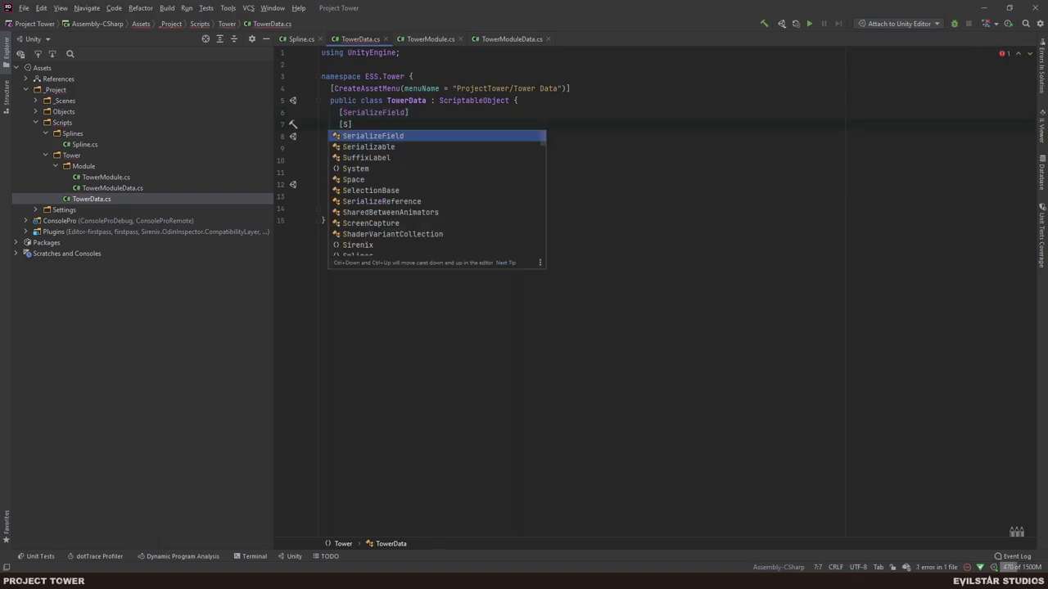
type("y")
key("BackSpace")
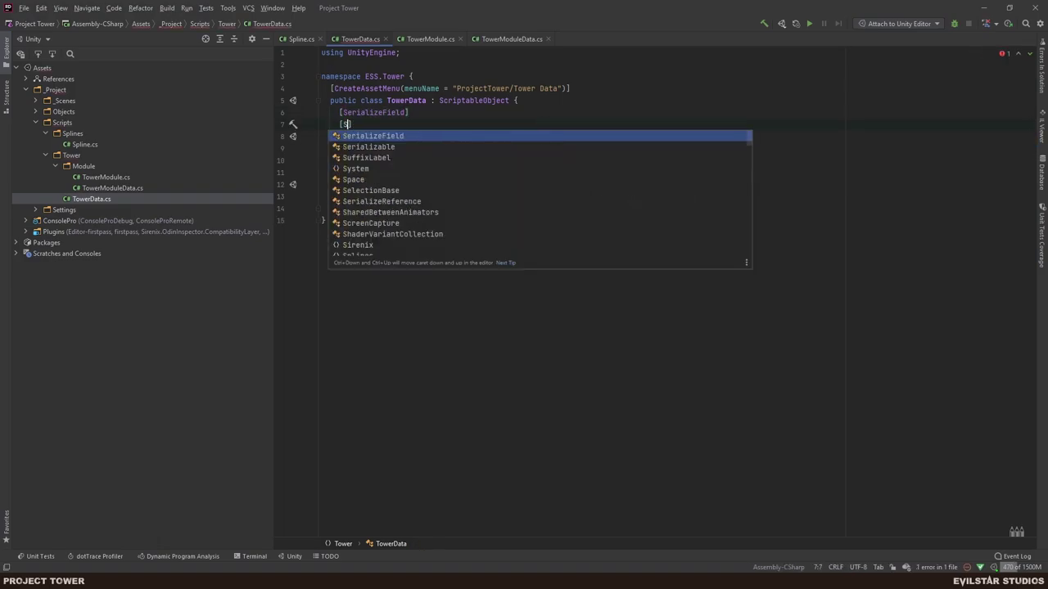
type("uffixLabel")
key("Return")
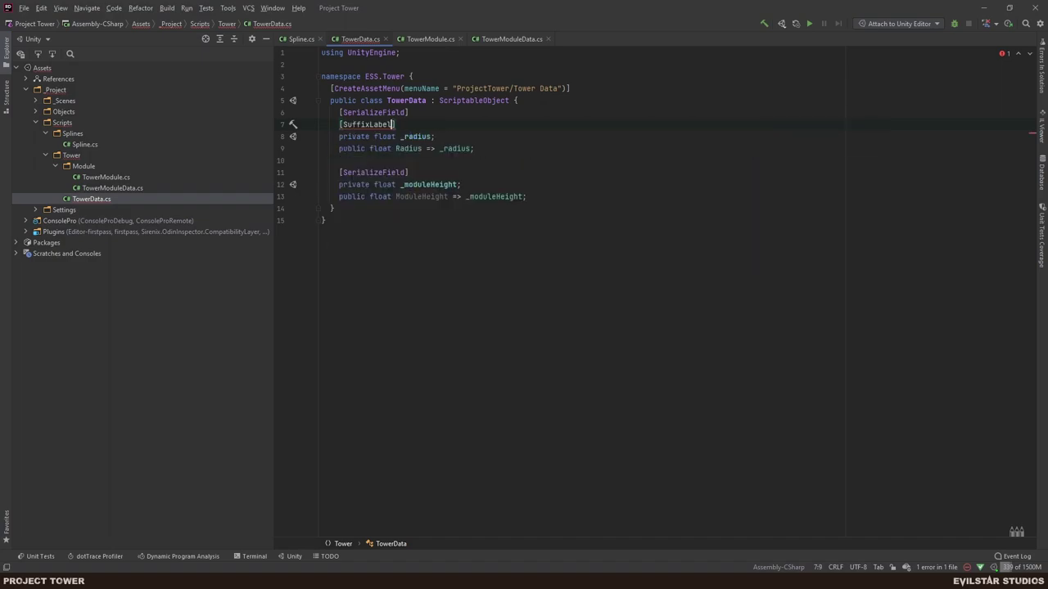
type("(\"def")
key("BackSpace")
type("g")
key("End")
Copy the SuffixLabel attribute to the _moduleHeight field and change its suffix to "m".
key("shift+Home")
key("ctrl+c")
key("Down")
key("Down")
key("Down")
key("Down")
key("Down")
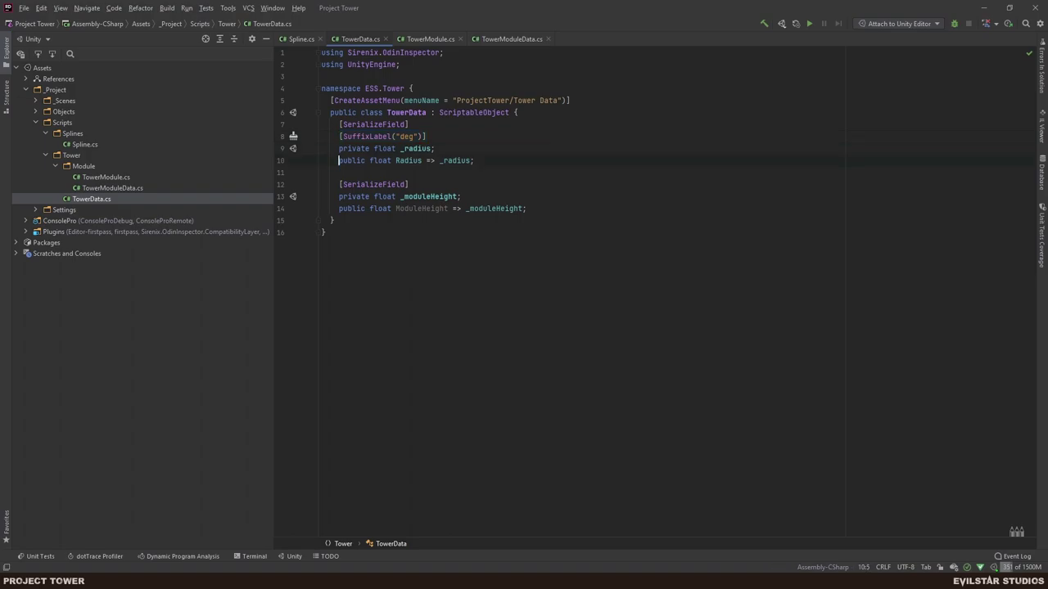
key("Return")
key("Up")
key("ctrl+v")
key("Left")
key("Left")
key("Left")
key("BackSpace")
key("BackSpace")
key("BackSpace")
type("m")
key("End")
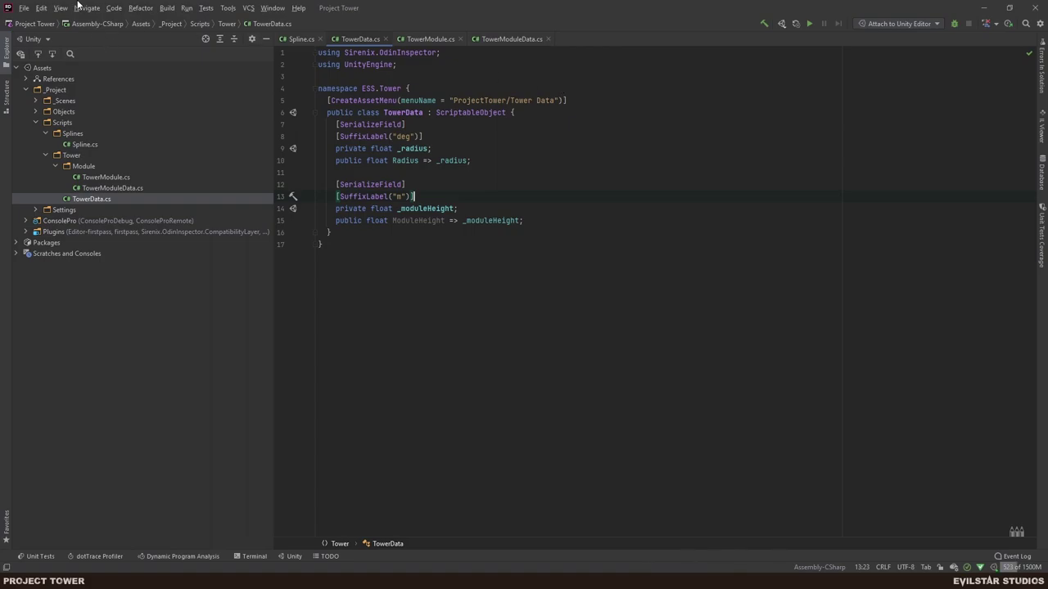
Add a HideMonoScript attribute above the TowerData class's CreateAssetMenu attribute.
left_click(426, 90)
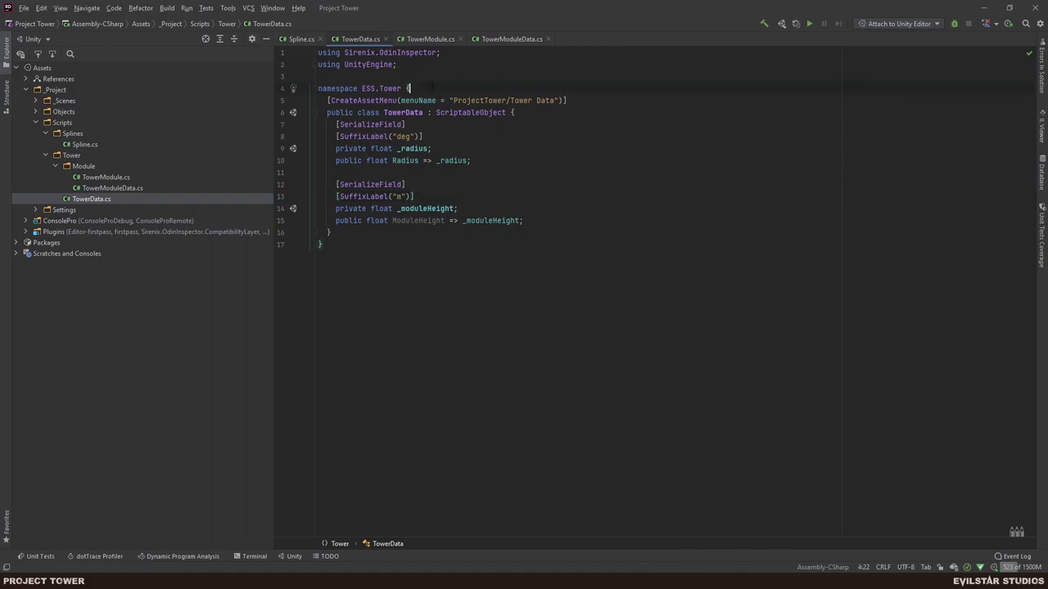
key("Return")
type("[HideM")
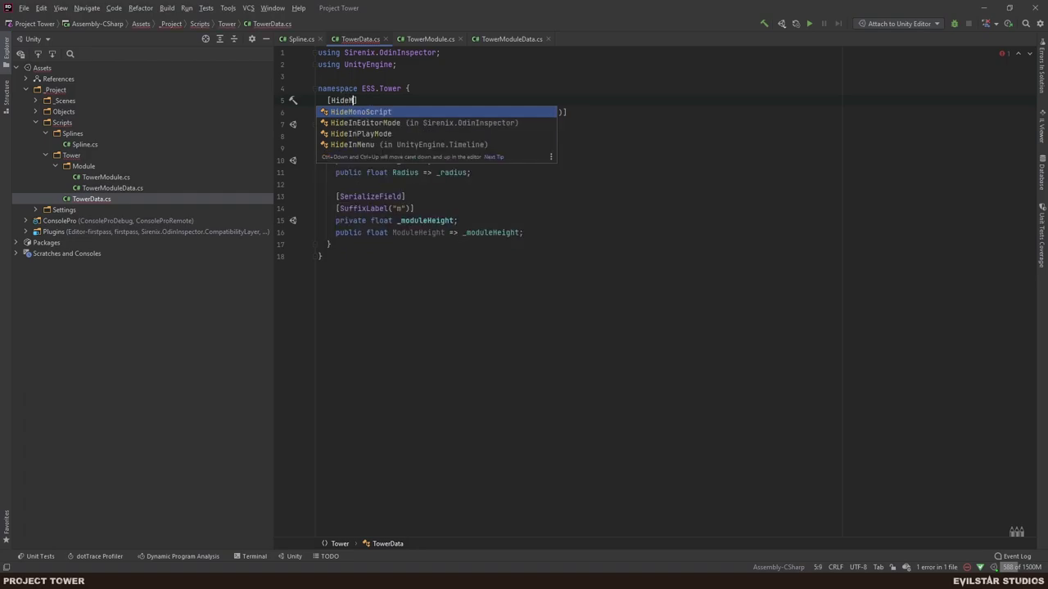
key("Return")
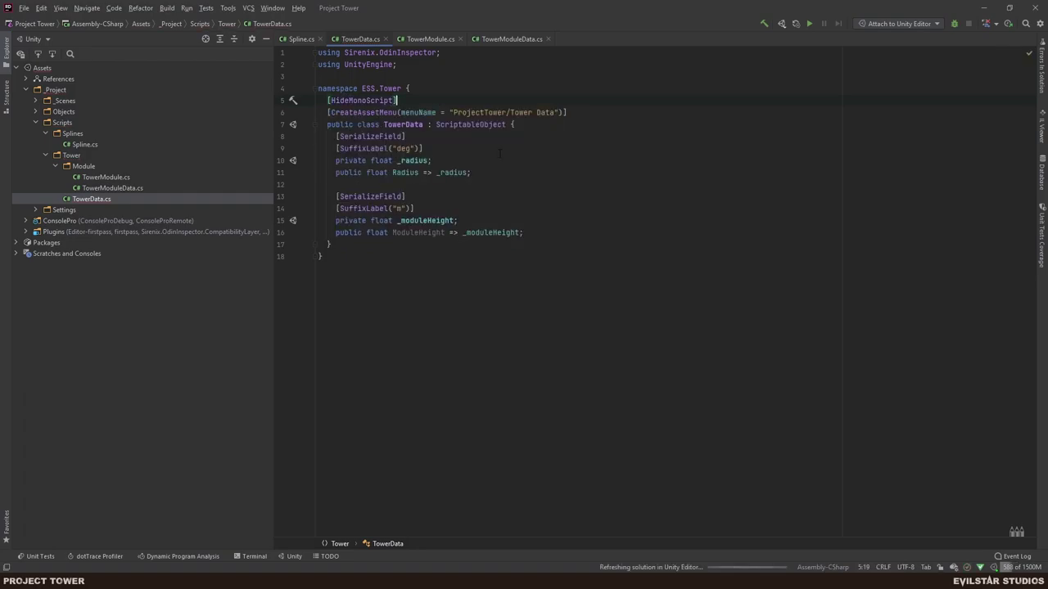
Copy the HideMonoScript attribute from TowerData.cs and open TowerModuleData.cs.
key("shift+Home")
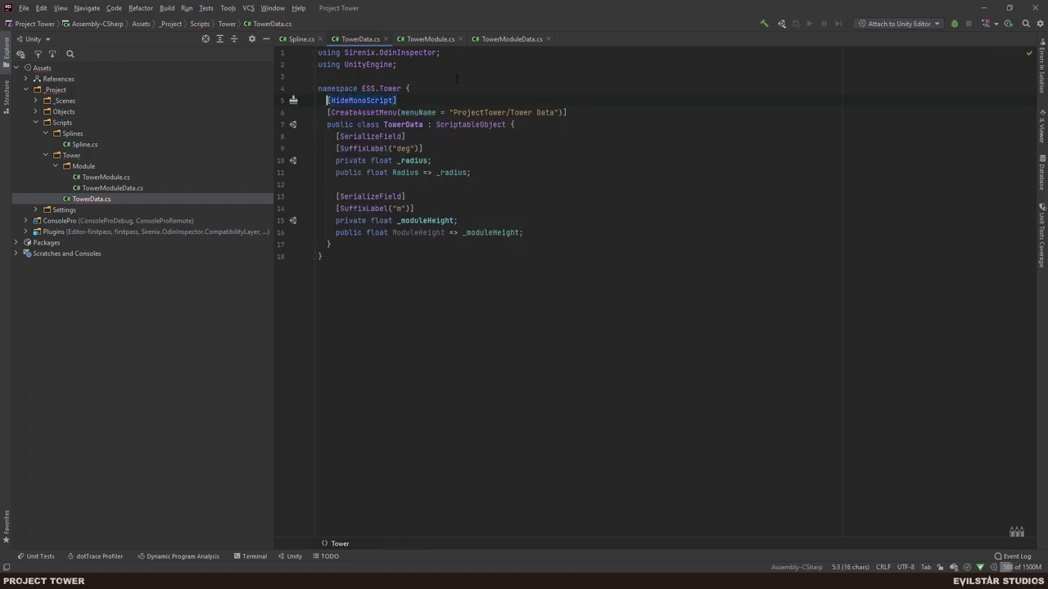
left_click(434, 39)
left_click(507, 39)
left_click(451, 87)
key("Return")
key("ctrl+v")
key("ctrl+z")
key("ctrl+z")
Paste the HideMonoScript attribute above the TowerModuleData class's CreateAssetMenu attribute.
left_click(318, 161)
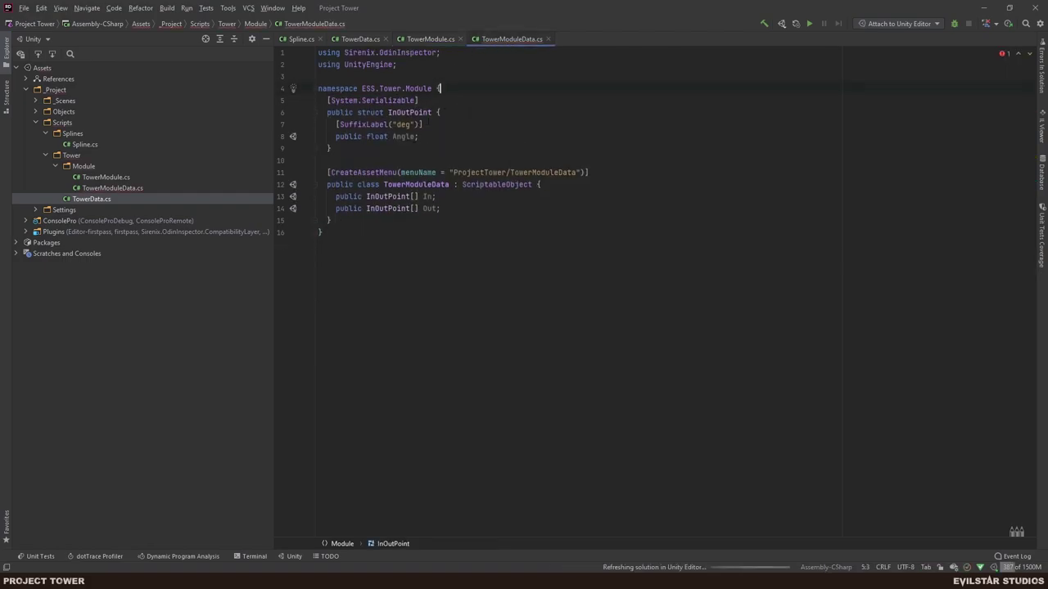
key("Return")
key("ctrl+v")
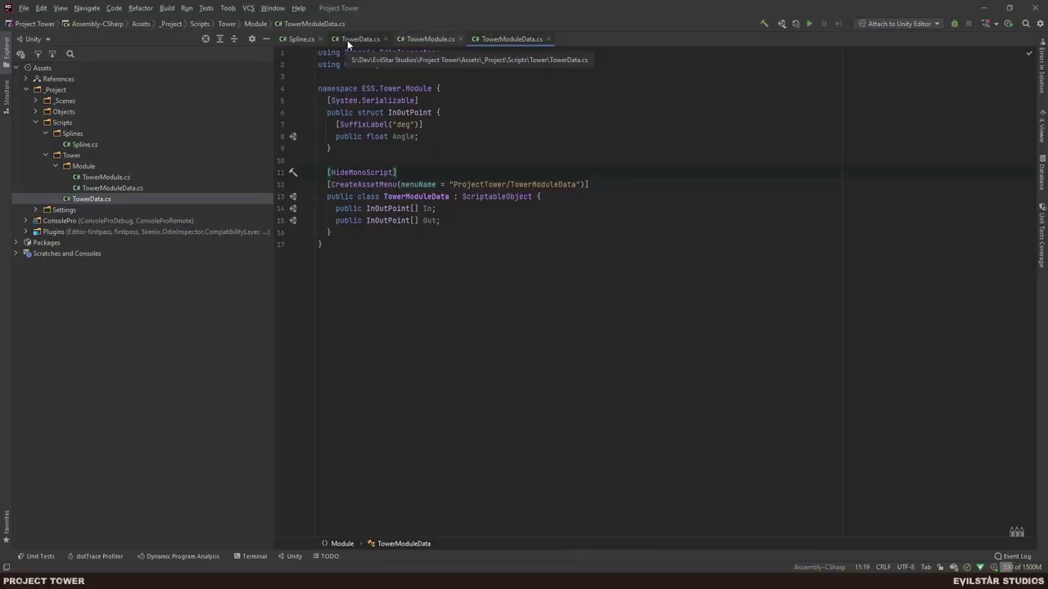
Switch to Unity and check the Tower Data and Tower Module Data assets' fields in the Inspector.
key("alt+Tab")
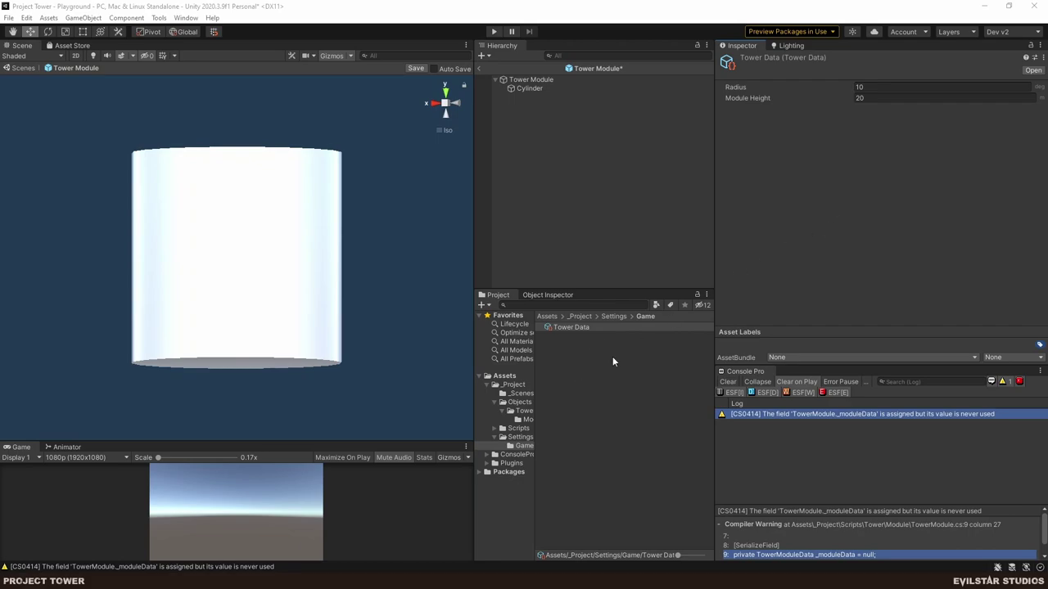
left_click(548, 414)
left_click(528, 420)
left_click(577, 329)
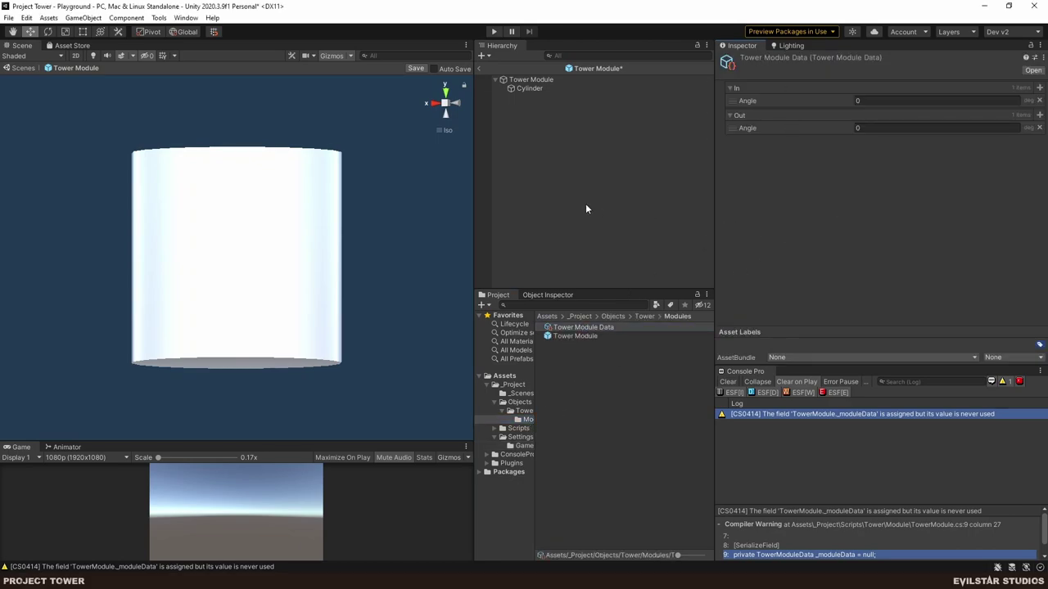
Switch to Rider and, in TowerModule.cs, set Gizmos.color to Color.green inside OnDrawGizmos.
key("alt+Tab")
left_click(425, 39)
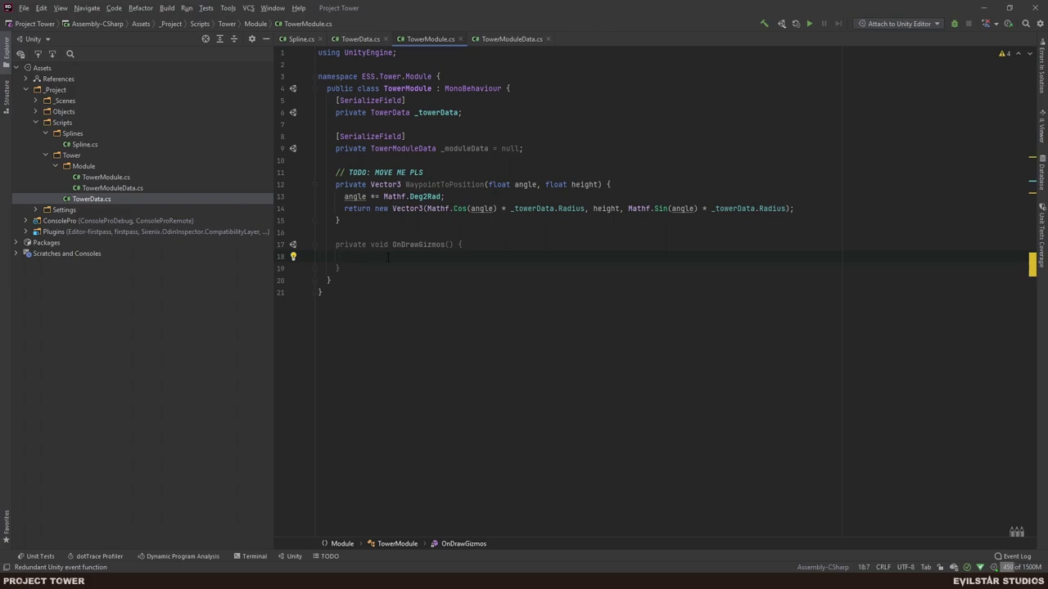
type("Gizmos.")
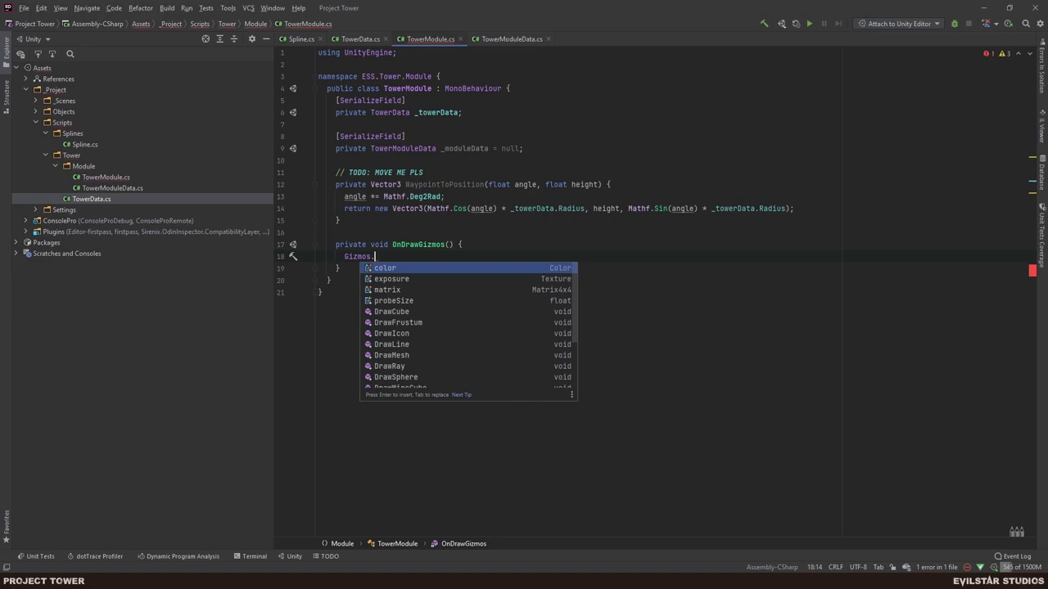
key("Return")
type("=")
key("Down")
key("Down")
key("Down")
key("Down")
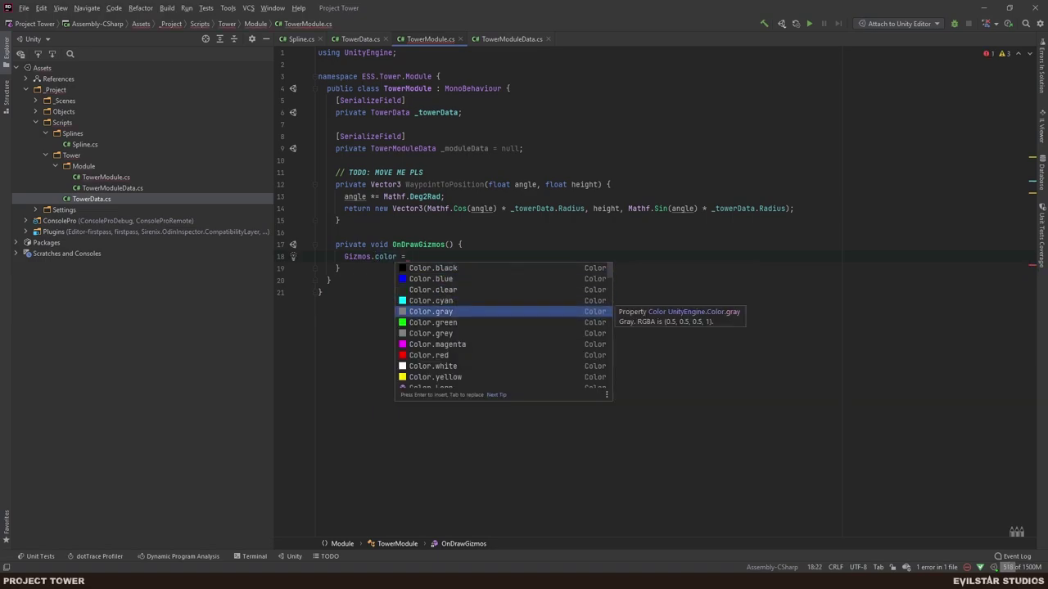
key("Down")
key("ctrl+shift+Return")
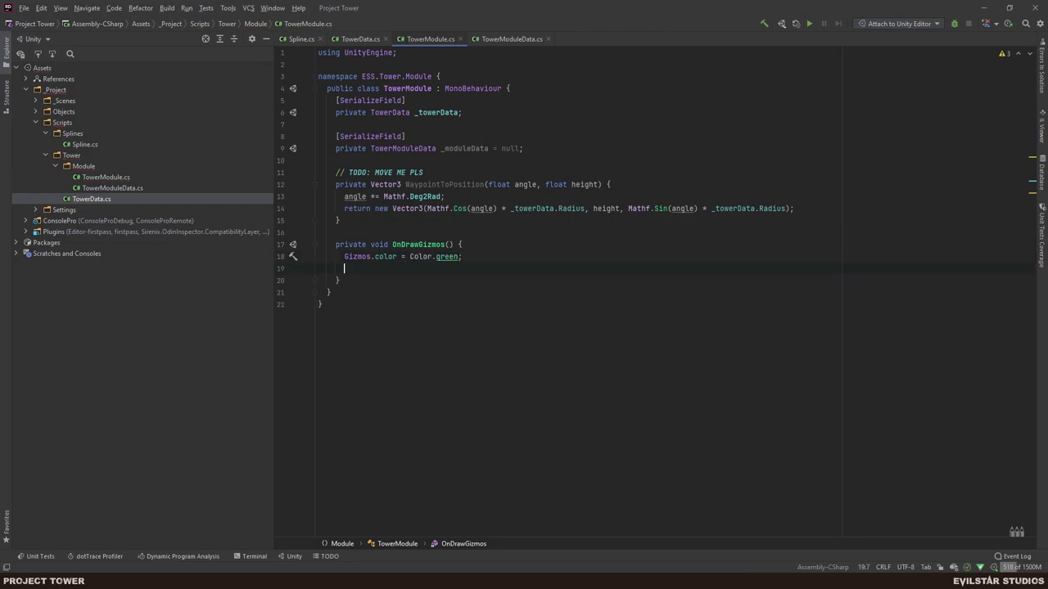
Add an empty Gizmos.DrawWireSphere call below the gizmo colour line in OnDrawGizmos.
type("Gizm")
key("Return")
type(".Draw")
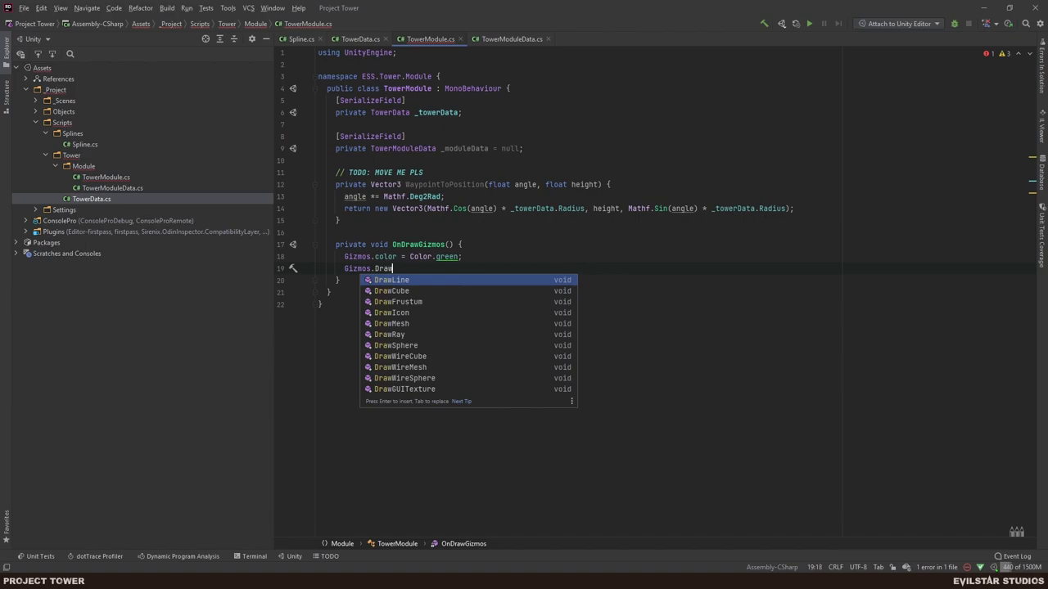
type("W")
key("Down")
key("Down")
key("Return")
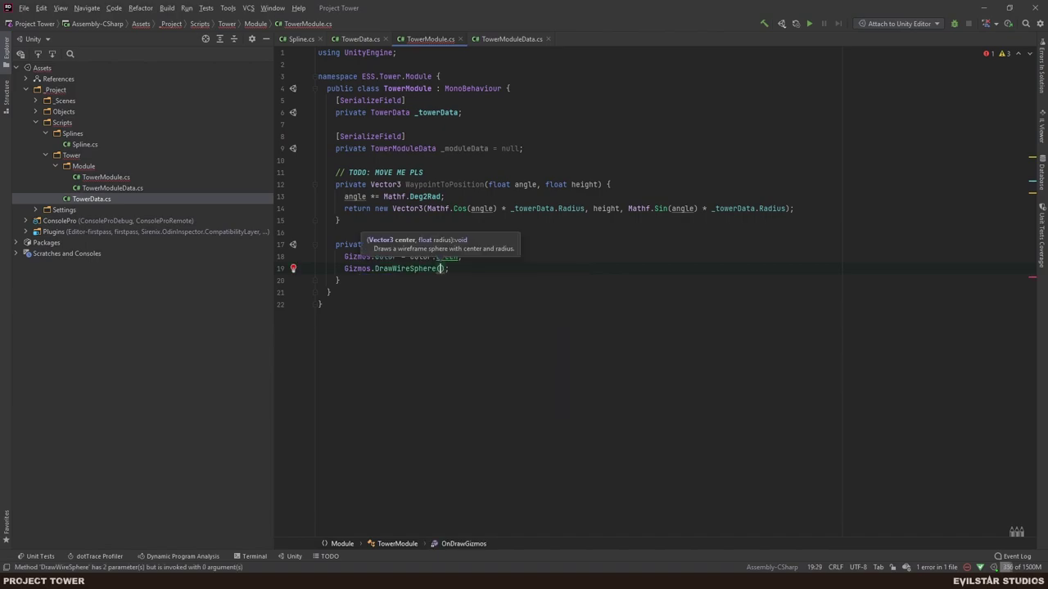
Insert a for loop over _moduleData.In between the gizmo colour line and the DrawWireSphere call.
key("Escape")
key("Up")
key("End")
key("Return")
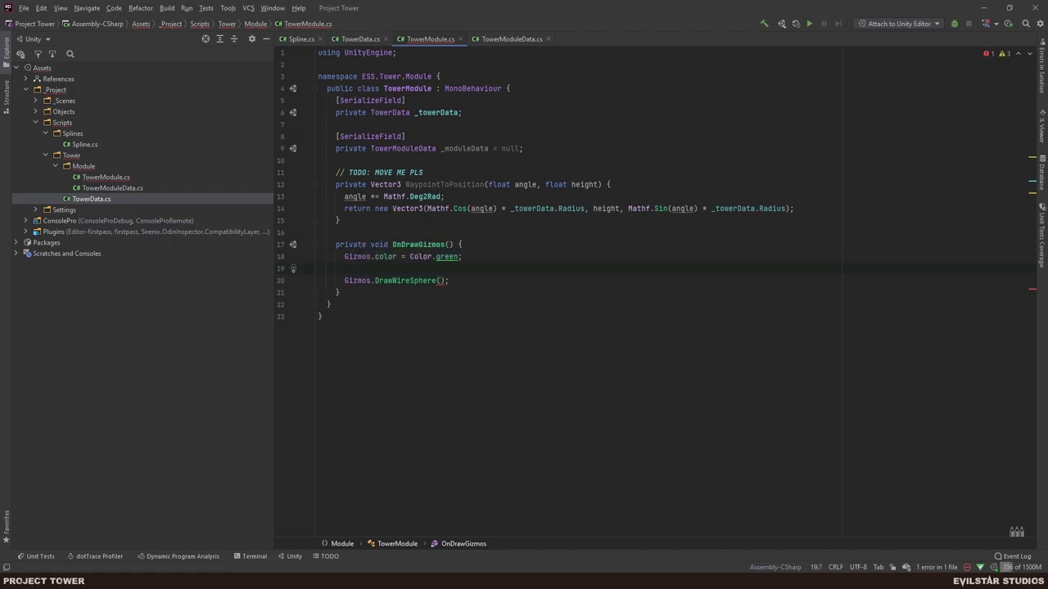
type("_mod")
key("Escape")
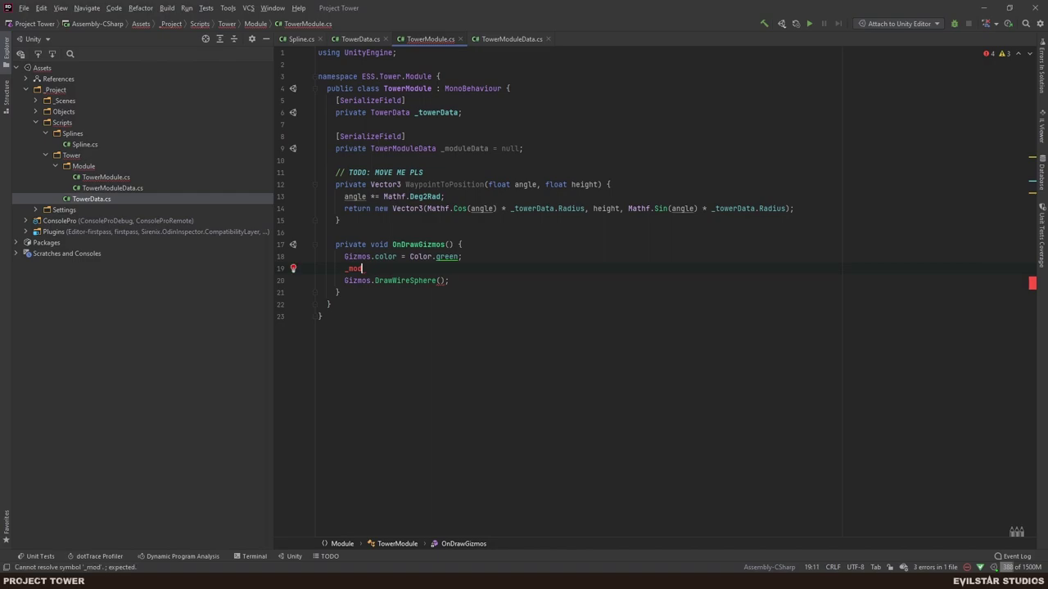
type("uleData.In.")
type(".for")
key("Return")
key("Return")
key("Up")
key("Right")
key("Down")
key("Up")
key("ctrl+Right")
key("ctrl+Right")
key("ctrl+Right")
key("ctrl+Right")
key("ctrl+Right")
key("ctrl+Right")
key("ctrl+Right")
key("ctrl+Right")
left_click_drag(427, 269, 488, 268)
type("_moduleData.In")
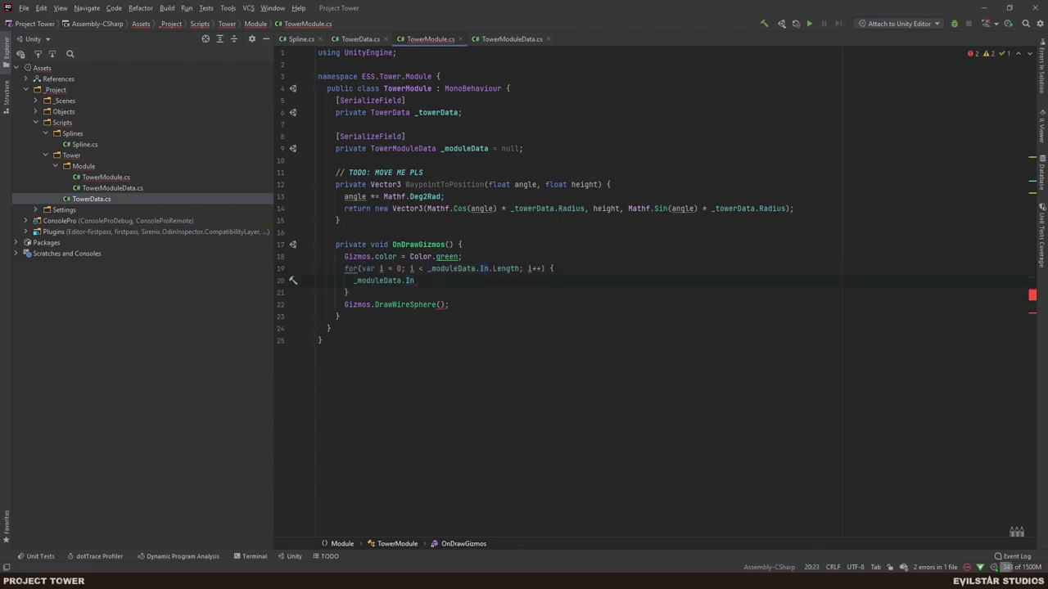
key("ctrl+z")
Move the Gizmos.DrawWireSphere call into the body of the _moduleData.In loop.
key("Down")
key("Down")
key("Home")
key("shift+Down")
key("shift+Up")
key("shift+End")
key("ctrl+x")
key("Up")
key("Up")
key("Right")
key("Right")
key("Left")
key("ctrl+v")
key("Left")
key("Left")
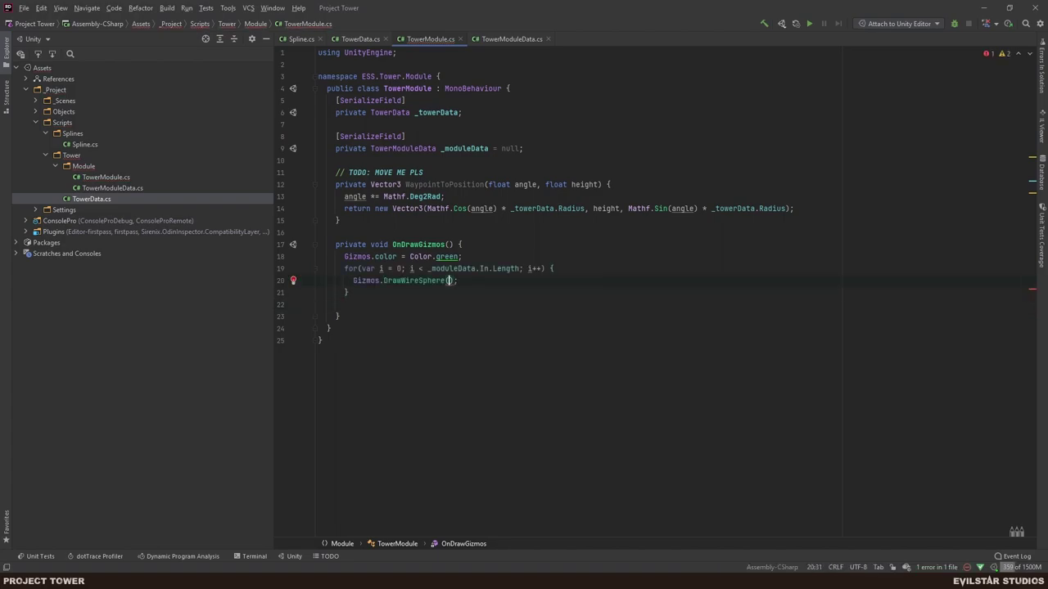
Use WaypointToPosition as the wire sphere's centre, with _moduleData.In[i].Angle as its angle argument.
type("Waypo")
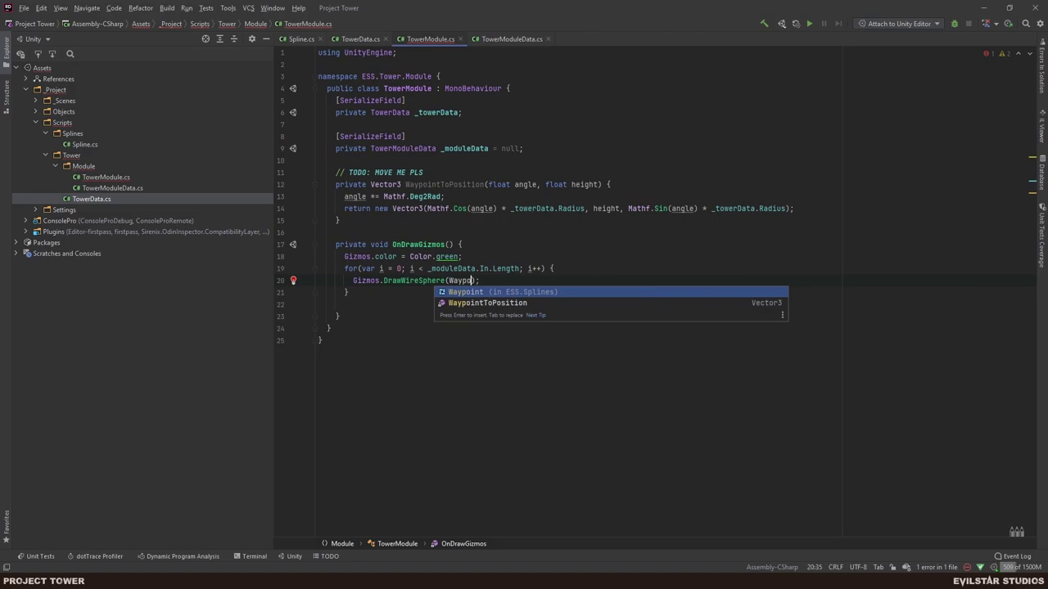
key("Return")
key("ctrl+z")
key("Down")
key("Return")
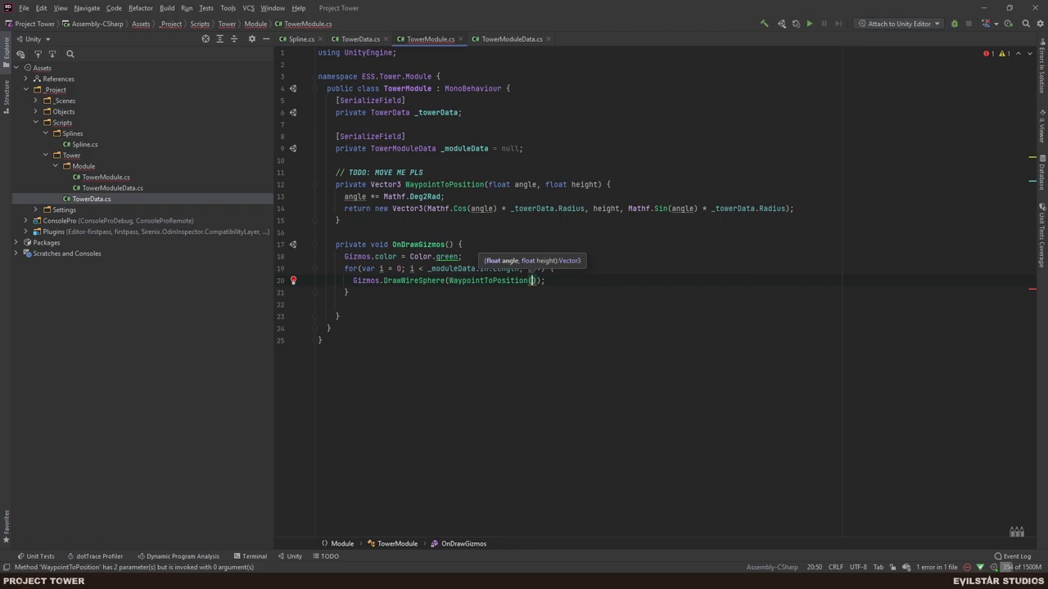
key("ctrl+shift+v")
key("Return")
type(".")
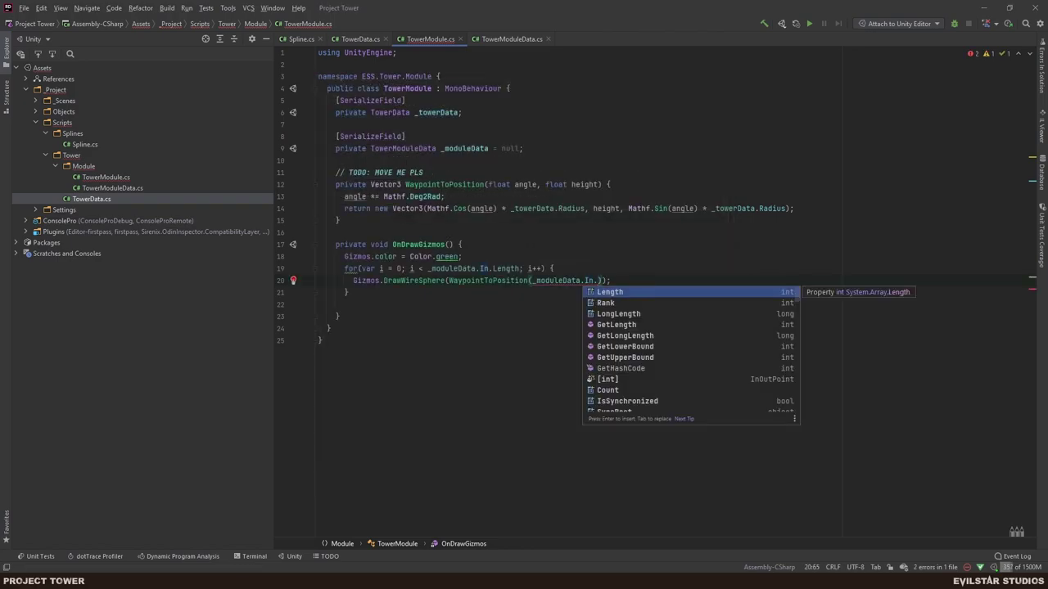
key("BackSpace")
type("[")
type("i].")
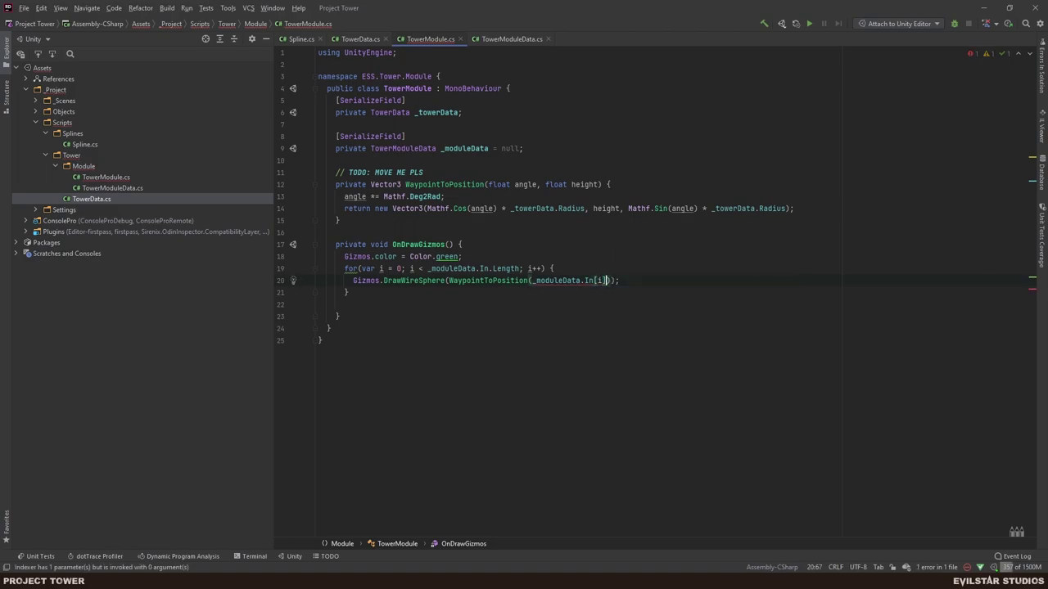
key("Return")
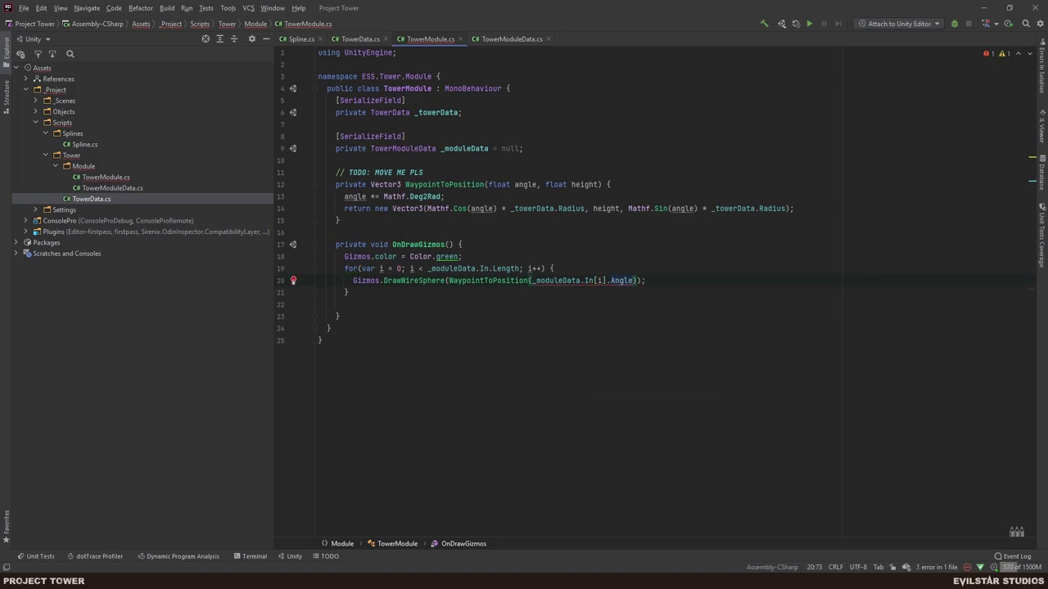
Pass transform.position.y as the height argument of the WaypointToPosition call.
type(", ")
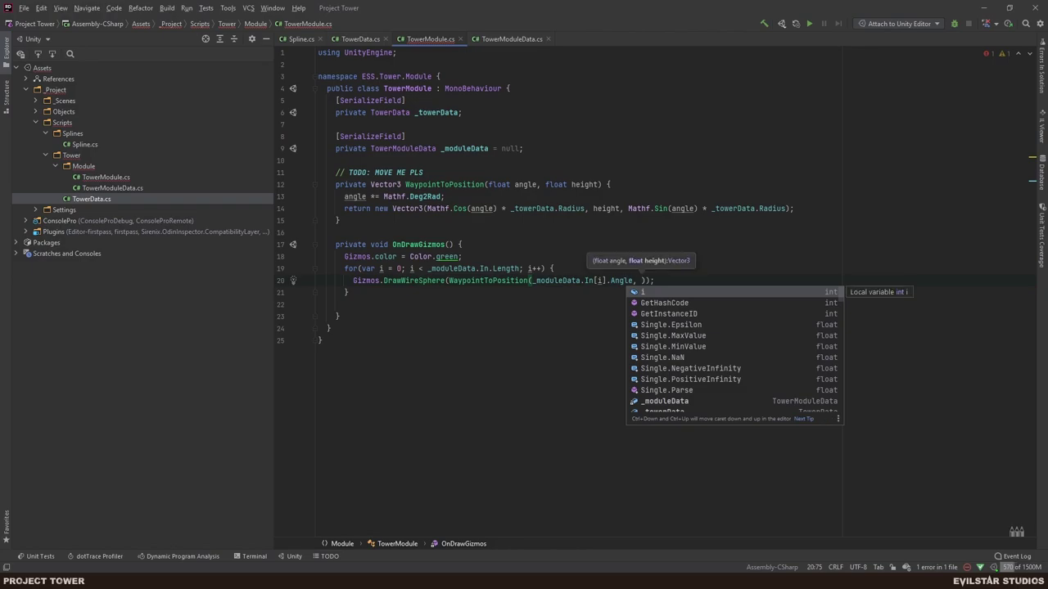
type("transform.")
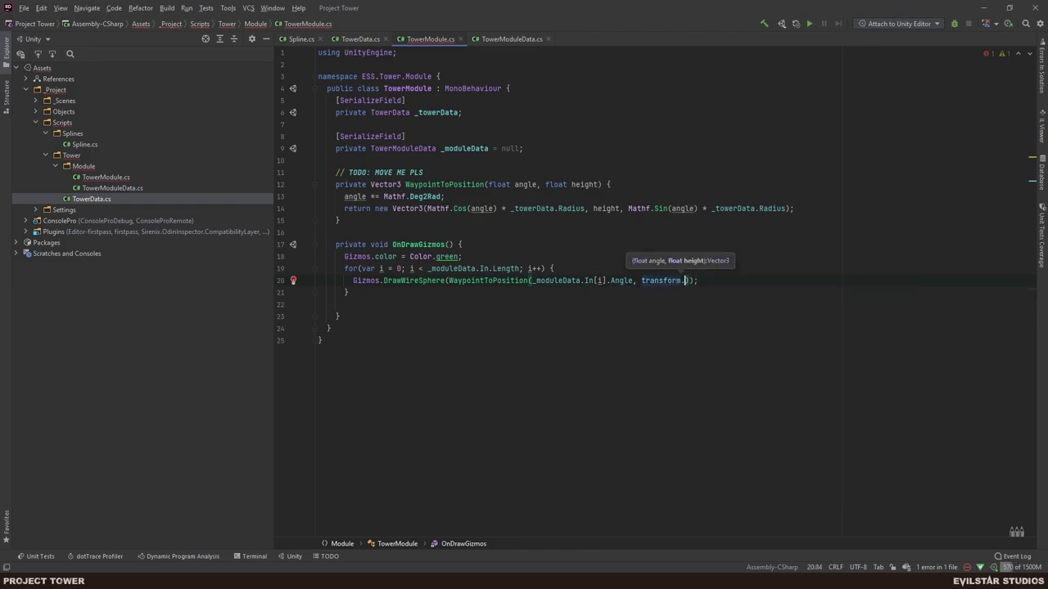
type("po")
key("Return")
type(".")
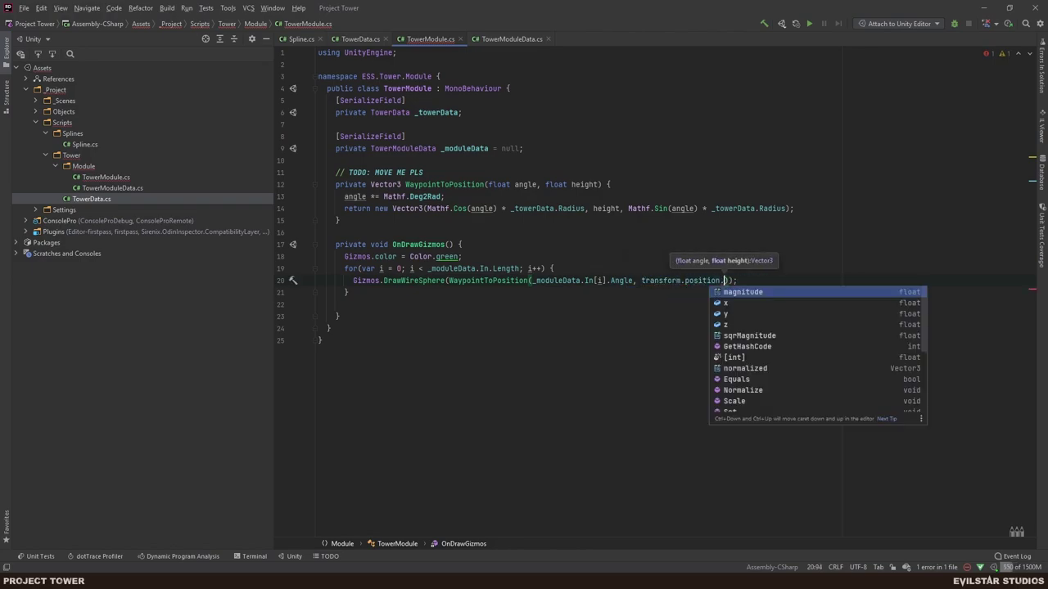
type("y")
Extract transform.position.y into a local variable named positionY.
key("ctrl+w")
key("ctrl+w")
key("ctrl+w")
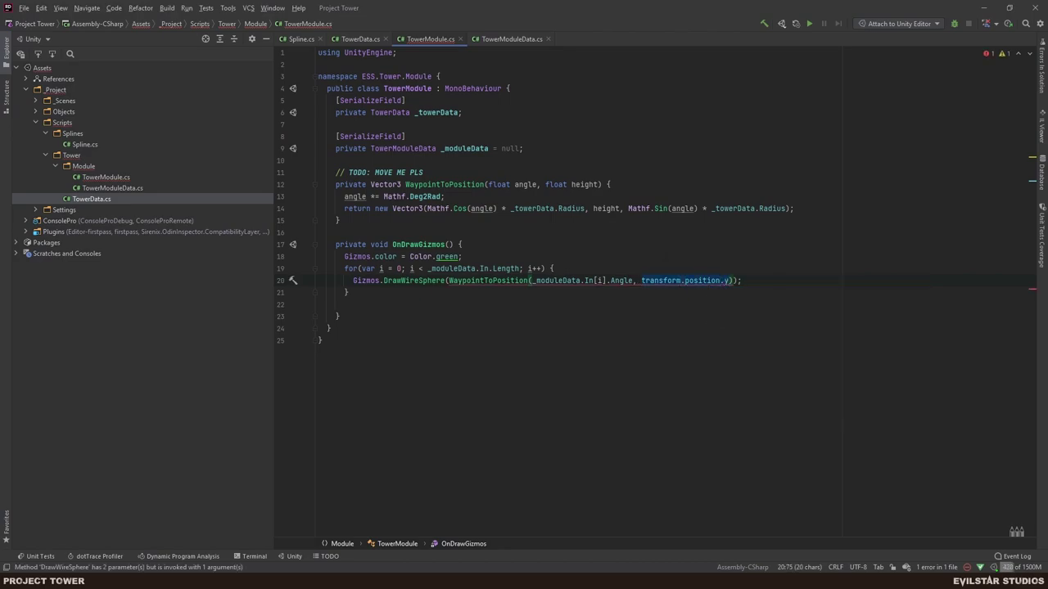
key("ctrl+alt+v")
key("Return")
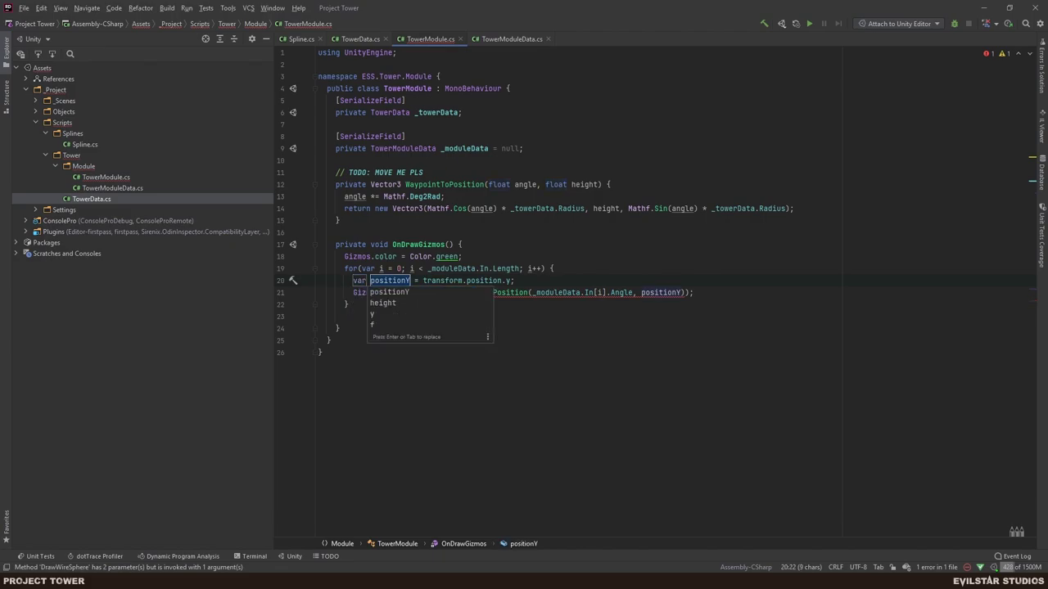
key("Return")
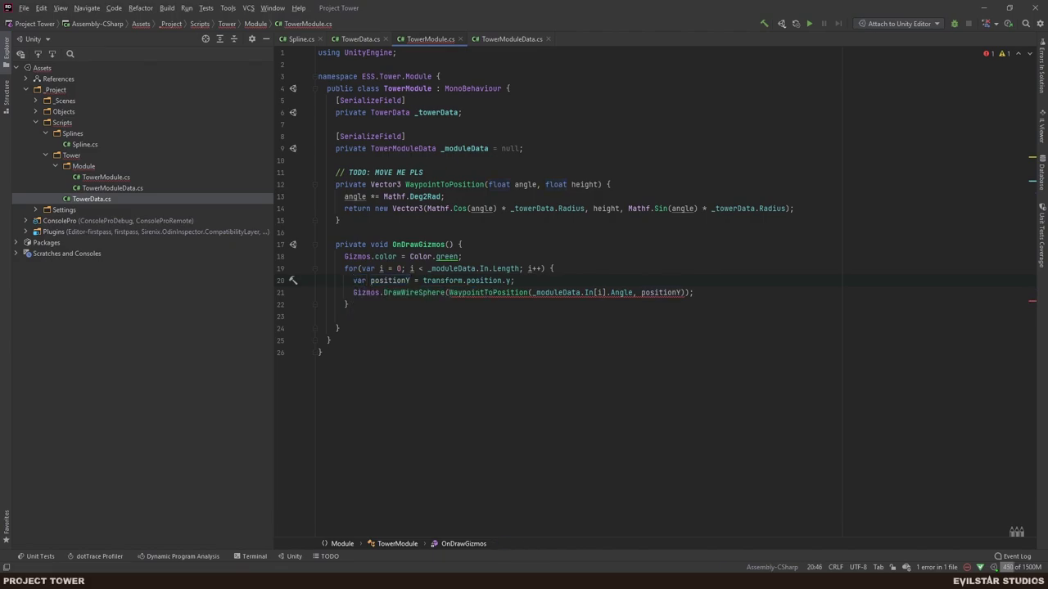
Move the positionY declaration out of the loop to just above the for statement.
key("ctrl+shift+Left")
key("ctrl+shift+Left")
key("ctrl+shift+Left")
key("ctrl+shift+Left")
key("ctrl+shift+Left")
key("ctrl+shift+Left")
key("ctrl+shift+Left")
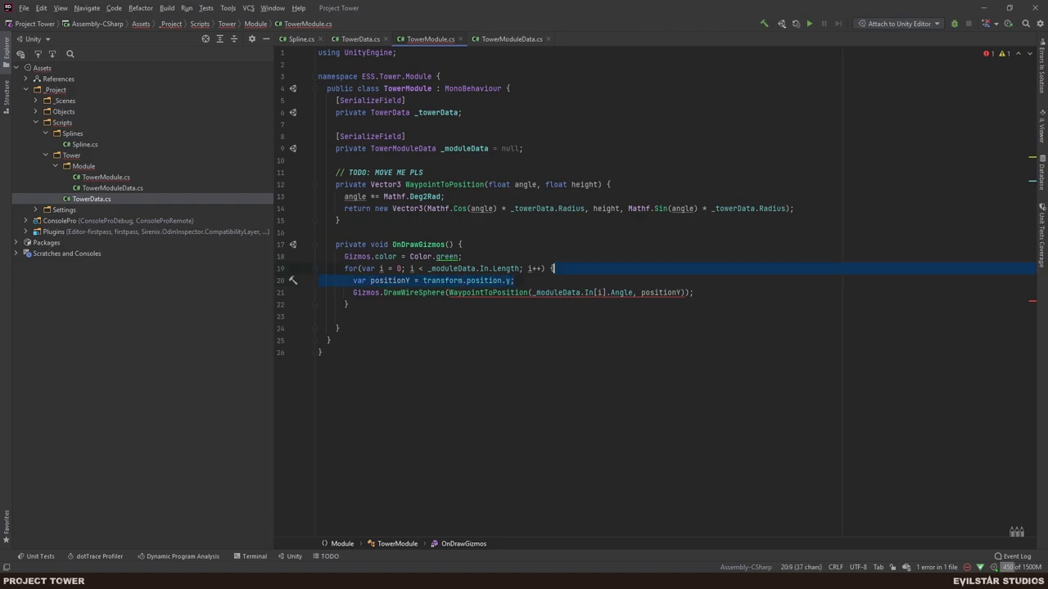
key("ctrl+x")
key("BackSpace")
key("Up")
key("Return")
key("ctrl+v")
Give the DrawWireSphere call in the loop a radius of 1f.
key("Down")
key("Down")
key("Down")
key("Up")
key("End")
key("Left")
key("Left")
type(", 1f")
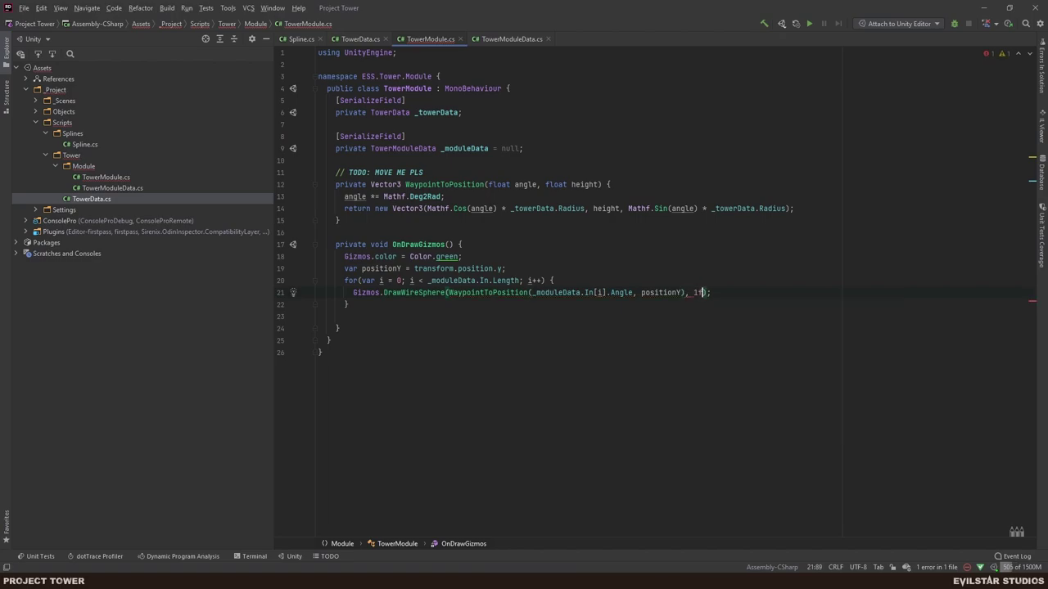
Duplicate the _moduleData.In for loop directly below the original in OnDrawGizmos.
left_click_drag(348, 305, 506, 269)
key("shift+Down")
key("shift+Home")
key("ctrl+c")
key("Down")
key("Down")
key("Down")
key("Down")
key("Up")
key("ctrl+v")
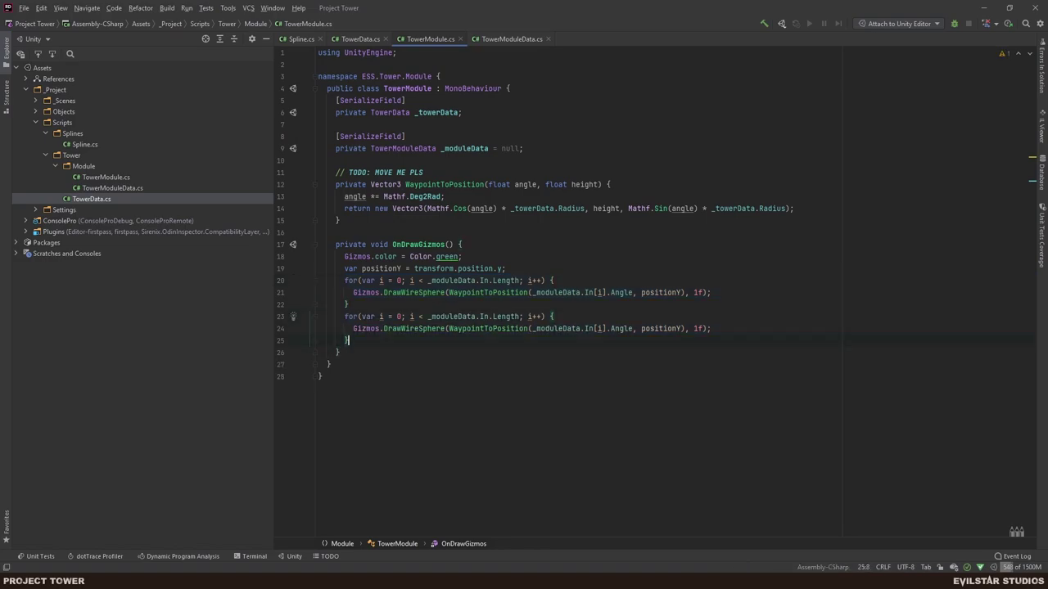
Change In to Out in the second loop's length condition and in its angle argument.
left_click(487, 316)
double_click(481, 317)
type("Out")
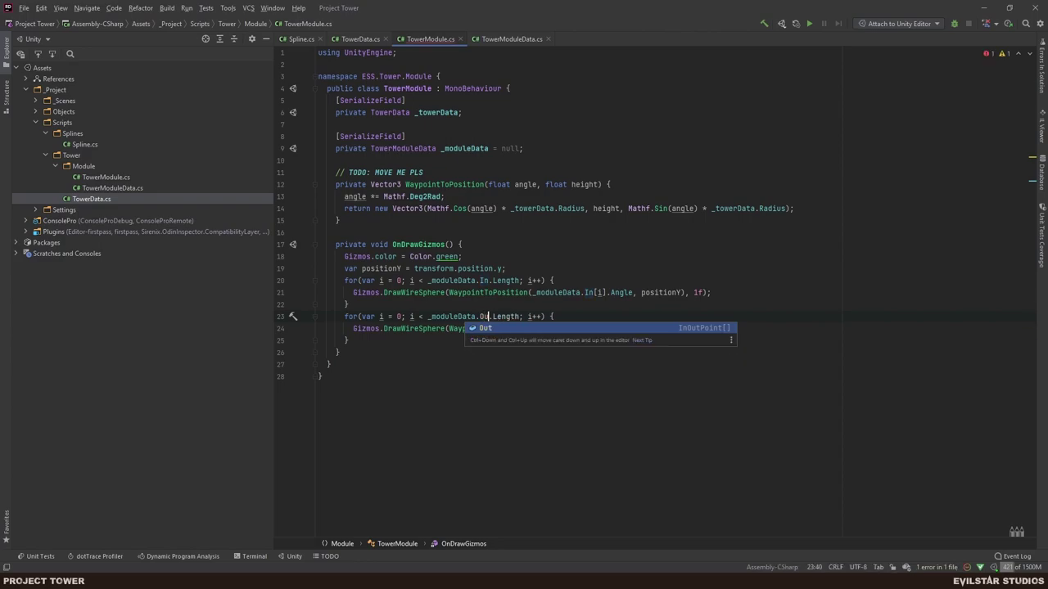
left_click(593, 329)
double_click(589, 328)
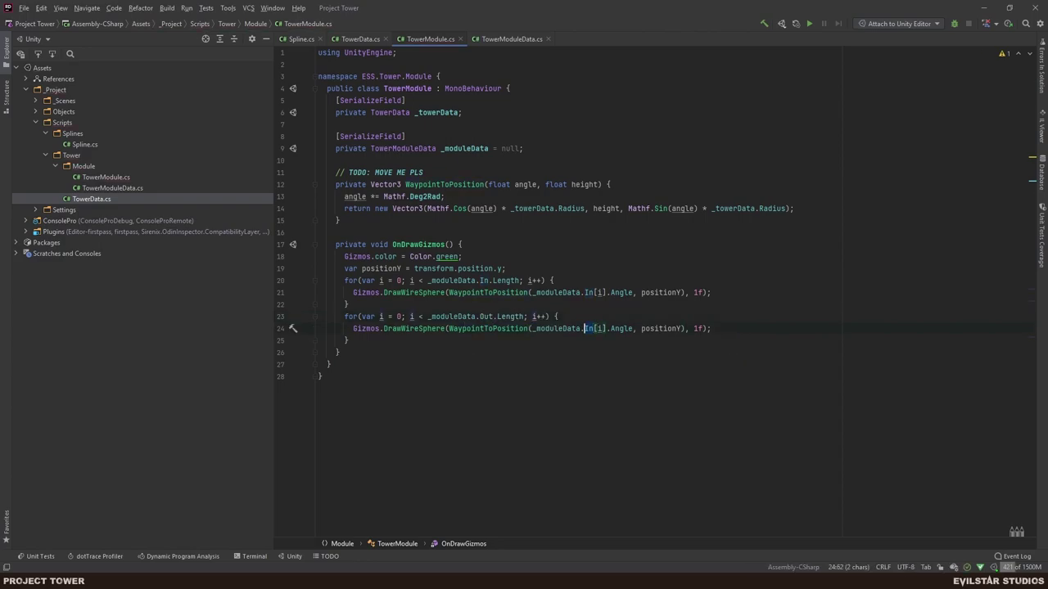
type("Ourt")
key("BackSpace")
key("BackSpace")
type("t")
key("Escape")
Add _towerData.ModuleHeight to positionY in the Out loop's WaypointToPosition call.
key("ctrl+Right")
key("ctrl+Right")
key("ctrl+Right")
key("ctrl+Right")
key("ctrl+Right")
key("Right")
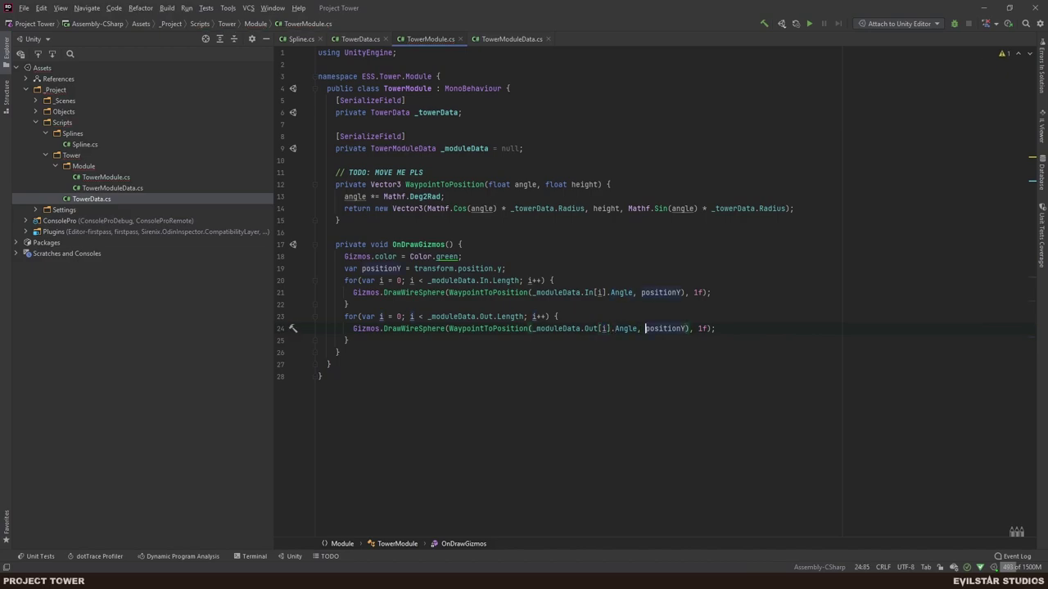
type("+ ")
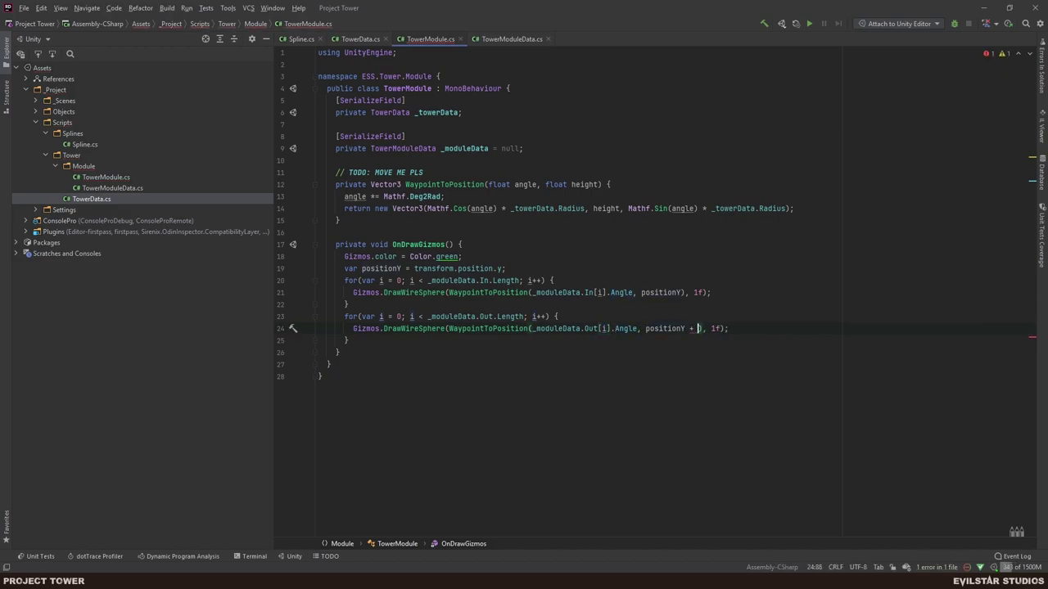
type("_towerData.")
key("Down")
key("Return")
key("End")
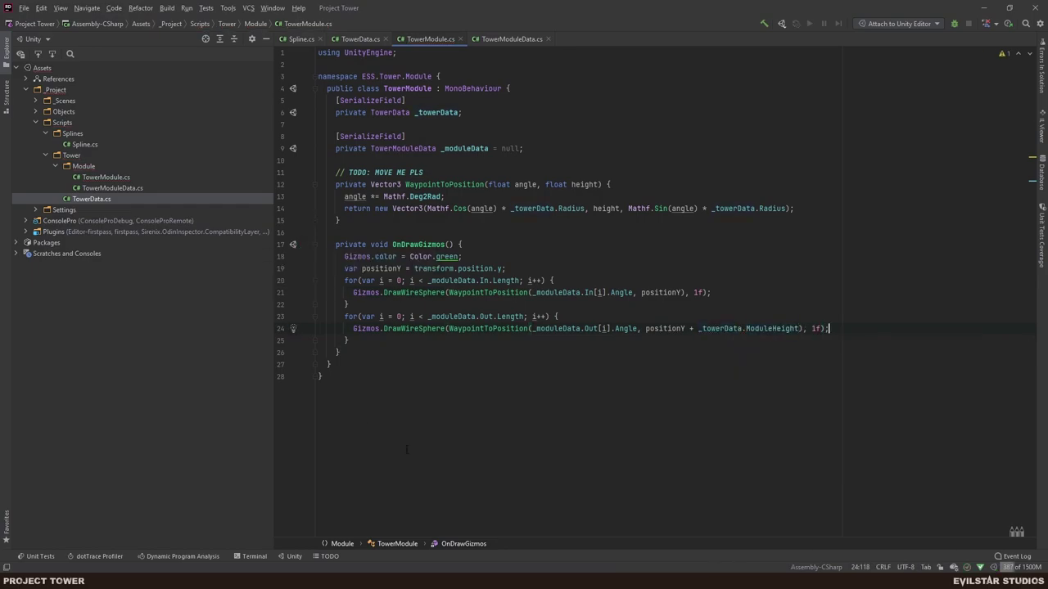
Switch to Unity and inspect the in and out point gizmos around the Tower Module and its component fields.
key("alt+Tab")
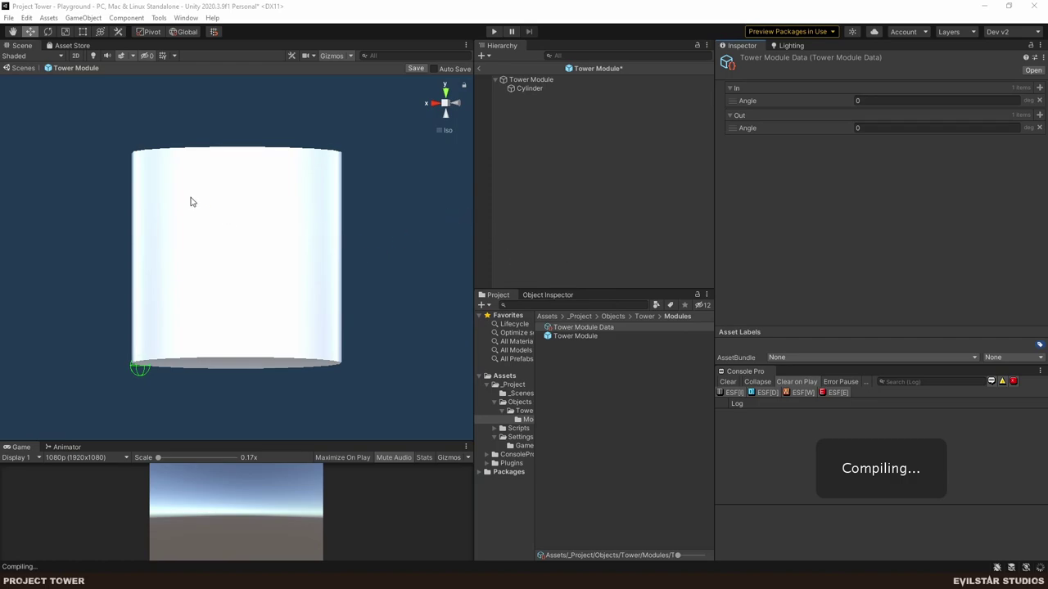
right_click_drag(159, 239, 183, 245)
left_click_drag(183, 245, 253, 257, "alt")
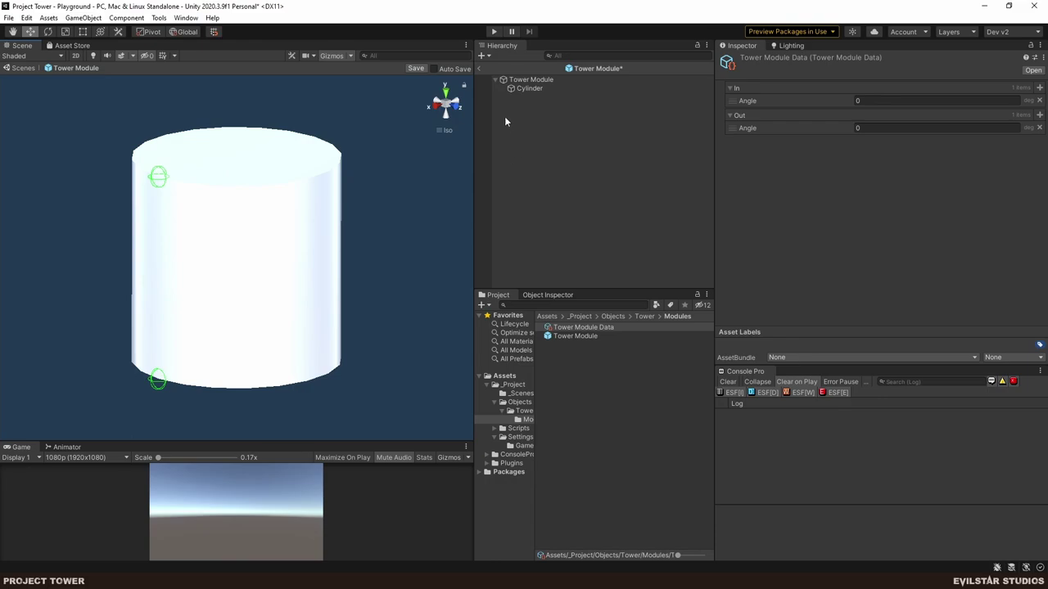
left_click(517, 80)
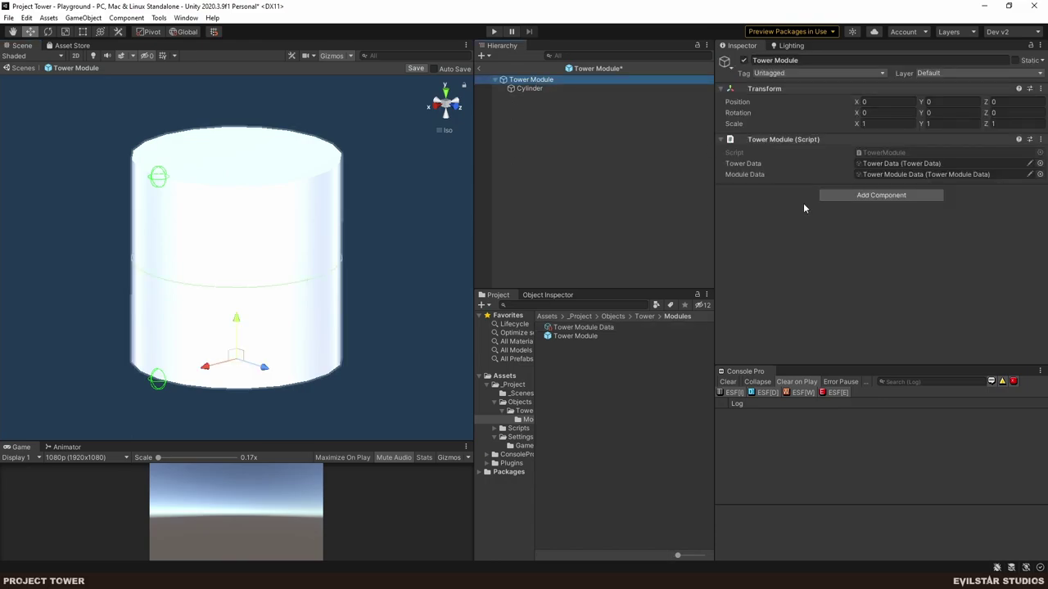
left_click_drag(306, 245, 241, 245, "alt")
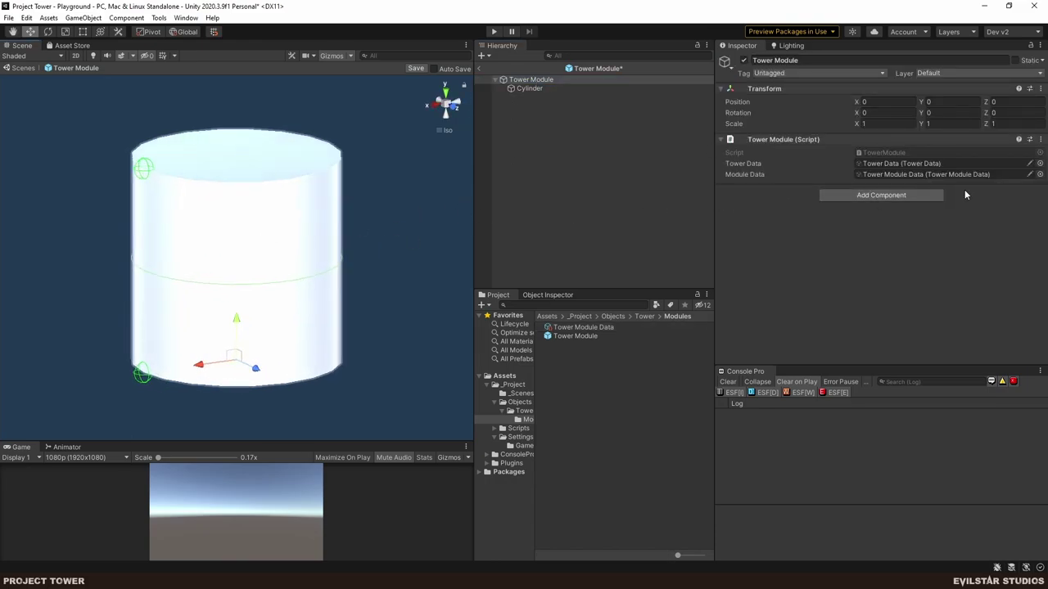
Remove the Capsule Collider component from the Cylinder and save the Tower Module prefab.
left_click(529, 87)
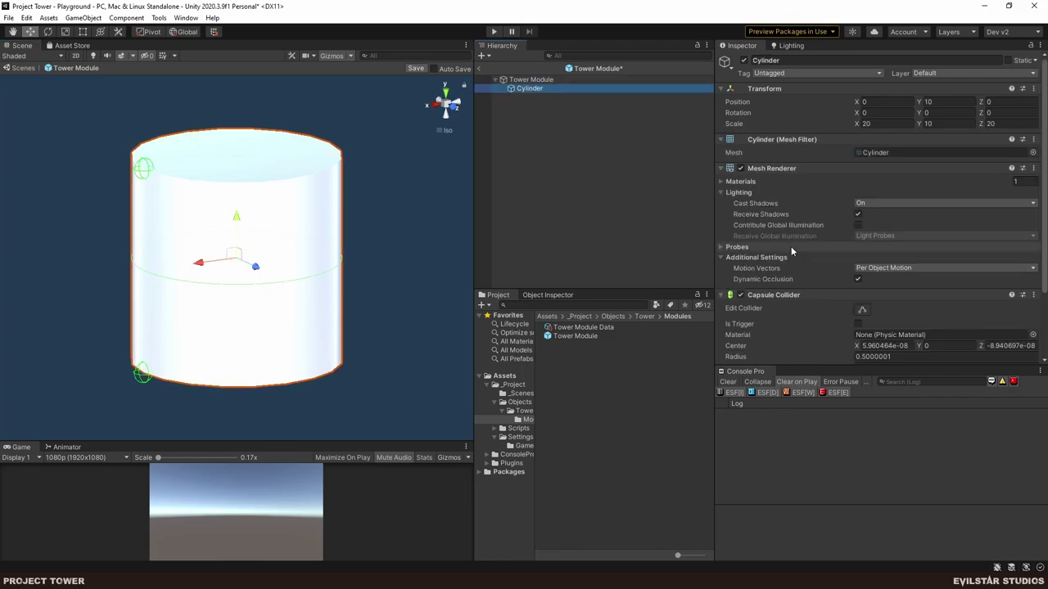
left_click(1034, 295)
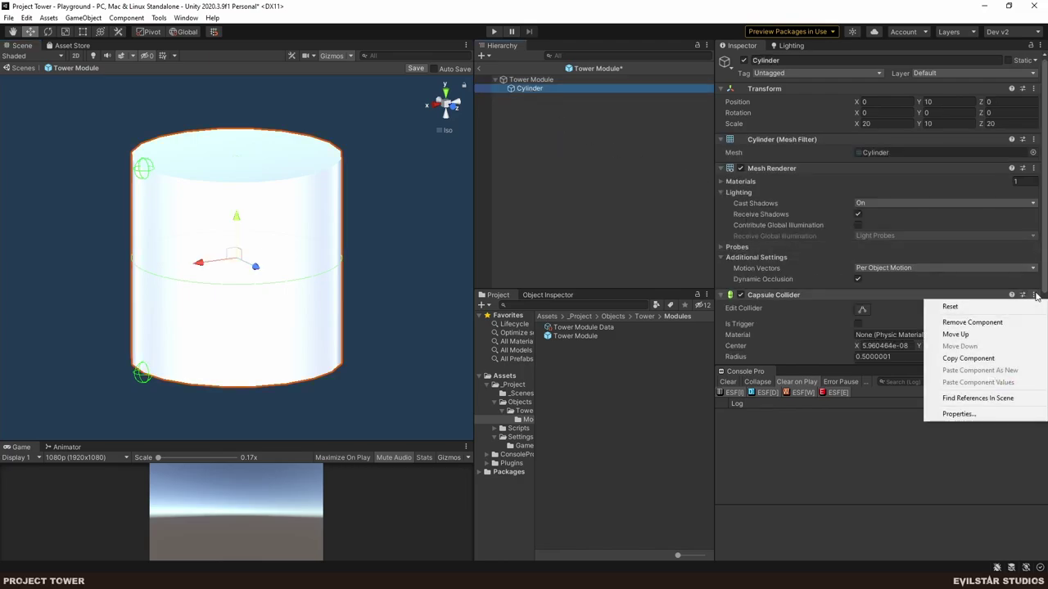
left_click(973, 323)
left_click(479, 154)
left_click_drag(246, 262, 164, 257, "alt")
left_click_drag(245, 211, 344, 254, "alt")
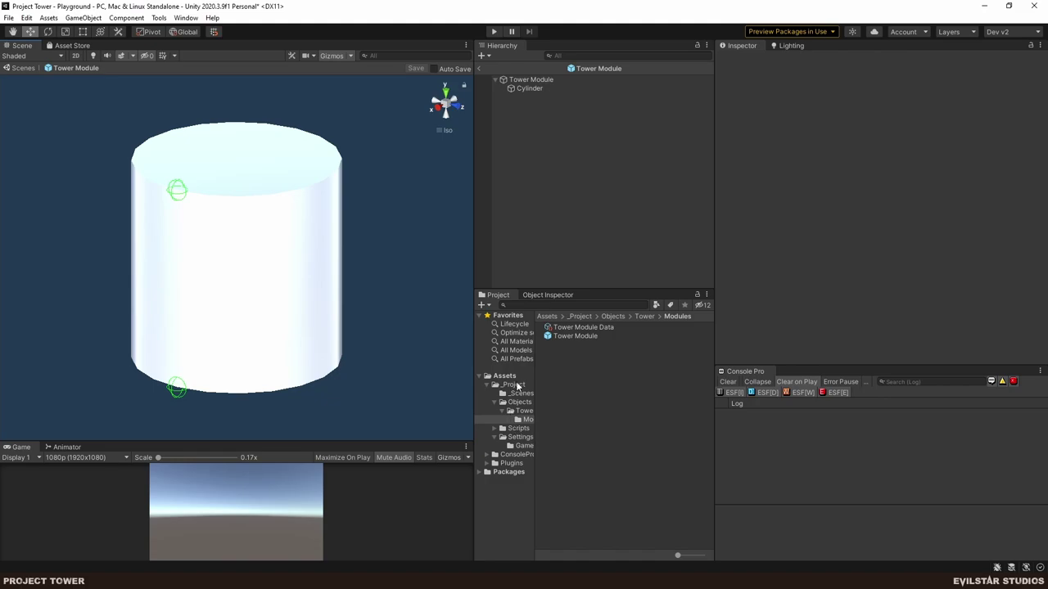
Create a material with the default name New Material in the Modules folder and apply it to the cylinder in the scene.
left_click(528, 420)
right_click(592, 373)
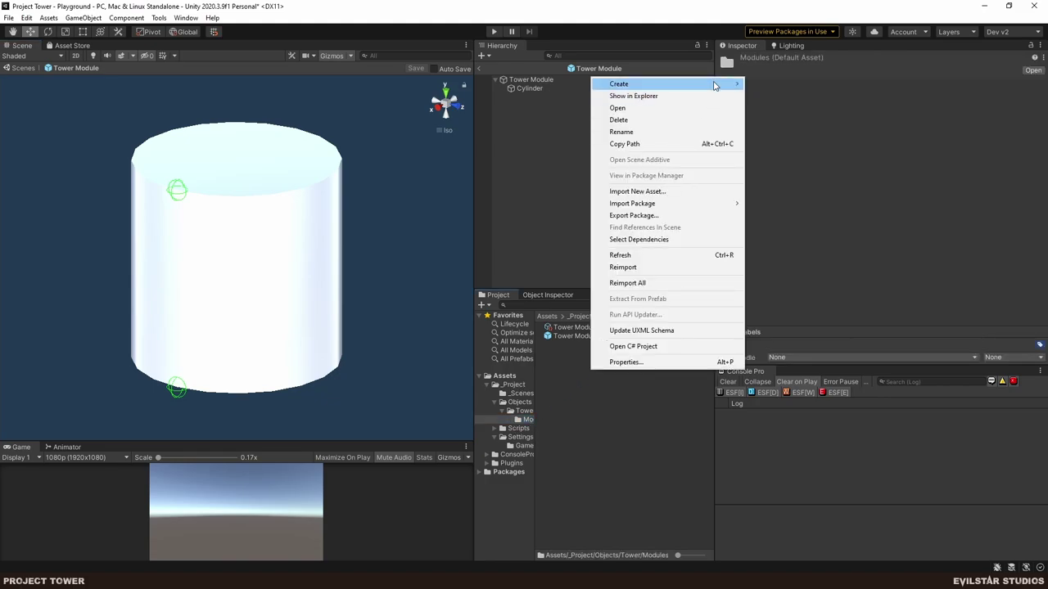
mouse_move(719, 86)
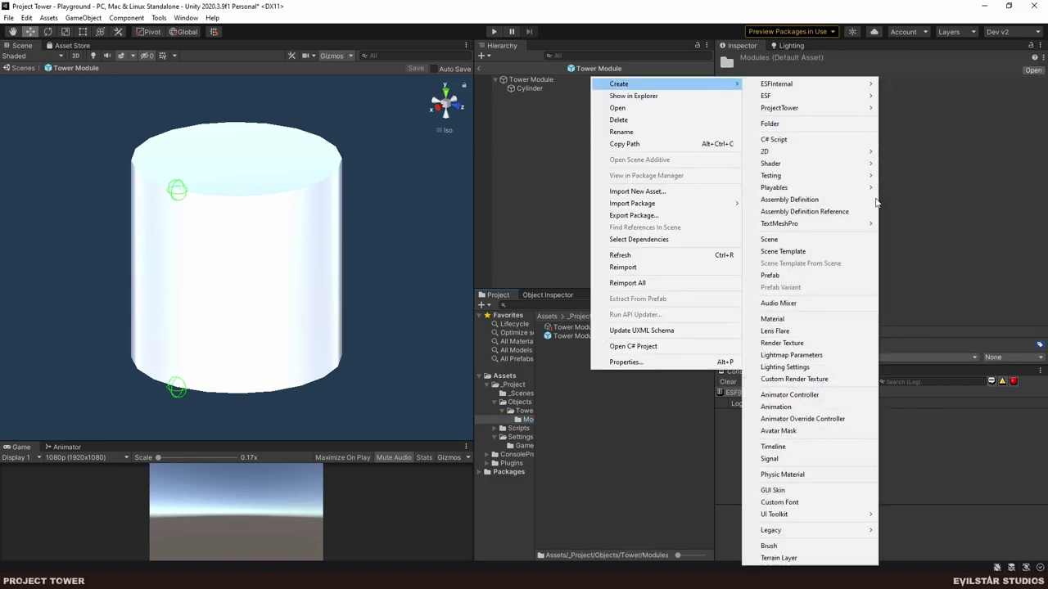
left_click(781, 319)
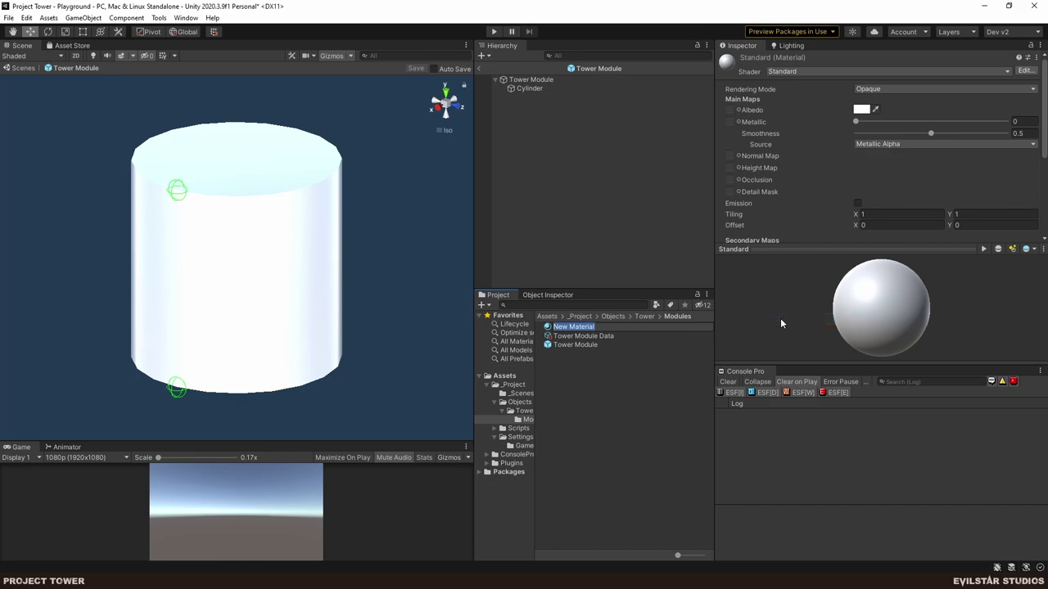
key("Return")
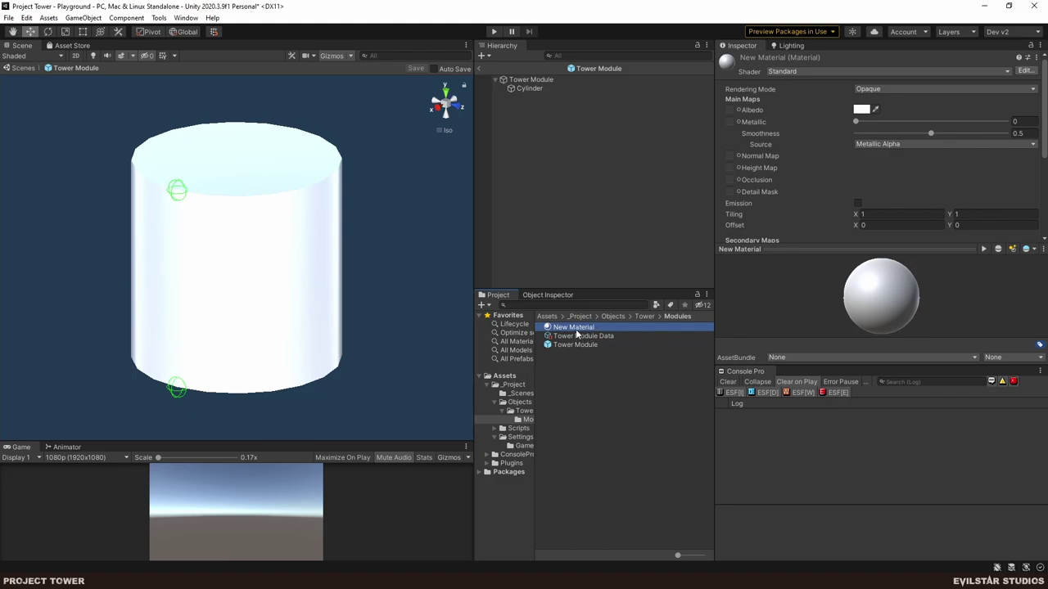
left_click_drag(576, 332, 265, 273)
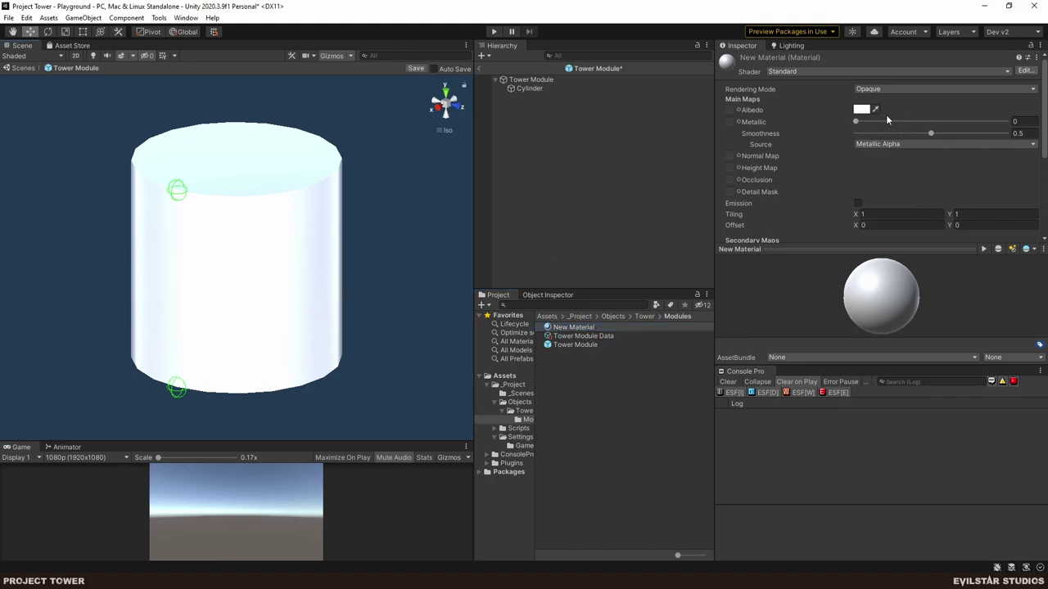
Set the new material's Albedo color to a dark grey (666666) and save the prefab.
left_click(859, 109)
left_click_drag(909, 189, 882, 202)
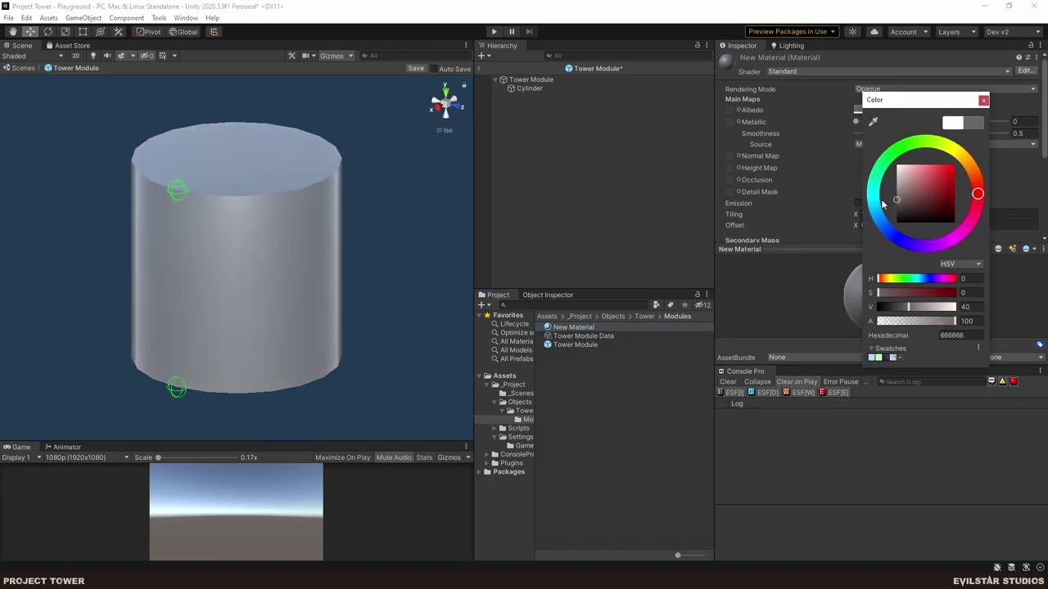
left_click(983, 101)
left_click(562, 150)
key("ctrl+s")
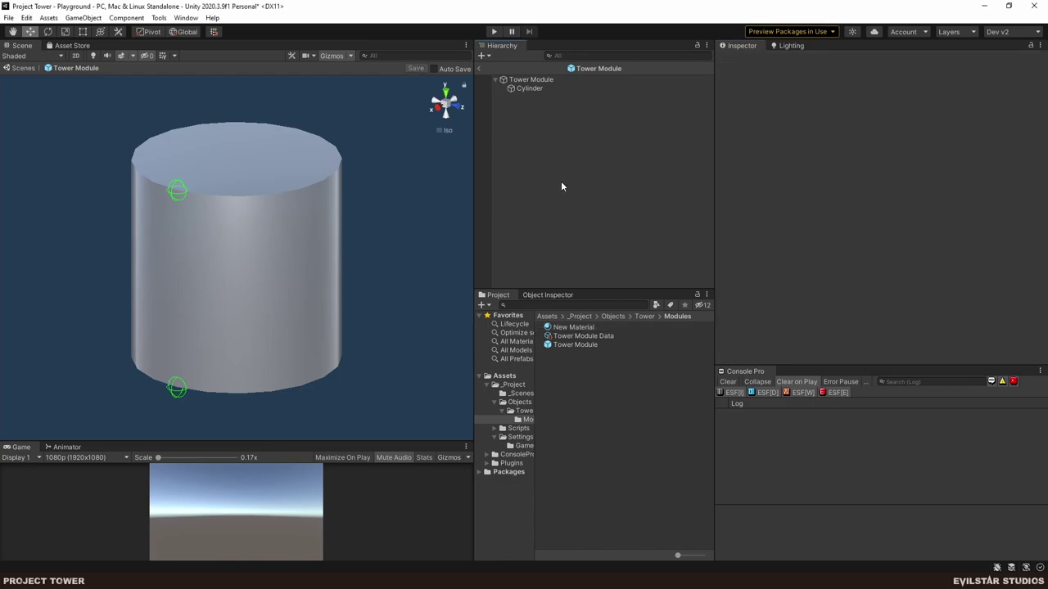
Add a second In point to the Tower Module Data asset and set its Angle to about 98.85 degrees.
mouse_move(187, 280)
left_mouse_down("alt")
mouse_move(311, 262)
mouse_move(209, 257)
mouse_move(192, 270)
left_mouse_up("alt")
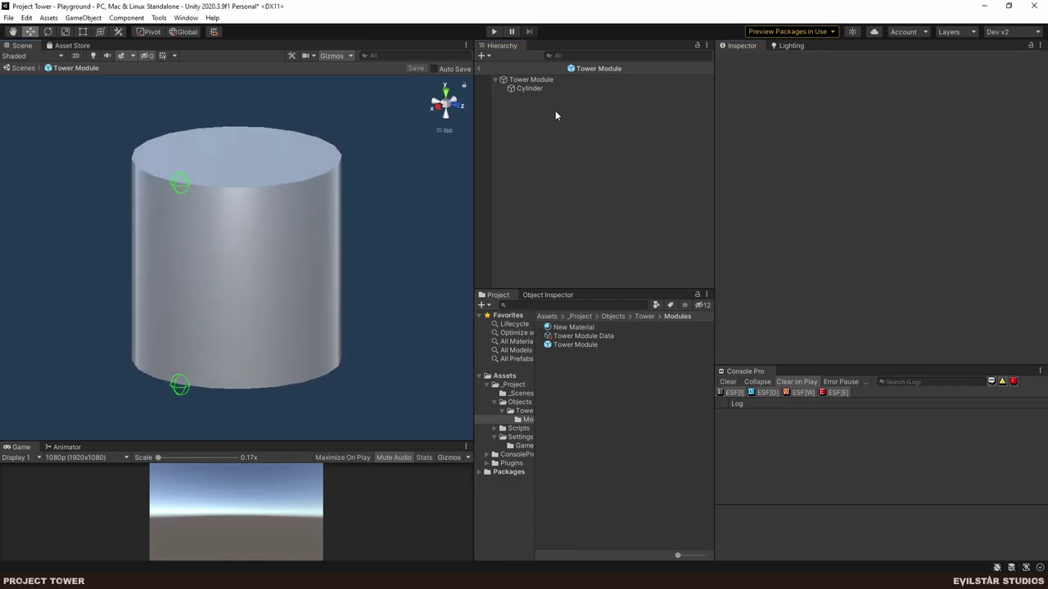
left_click(607, 337)
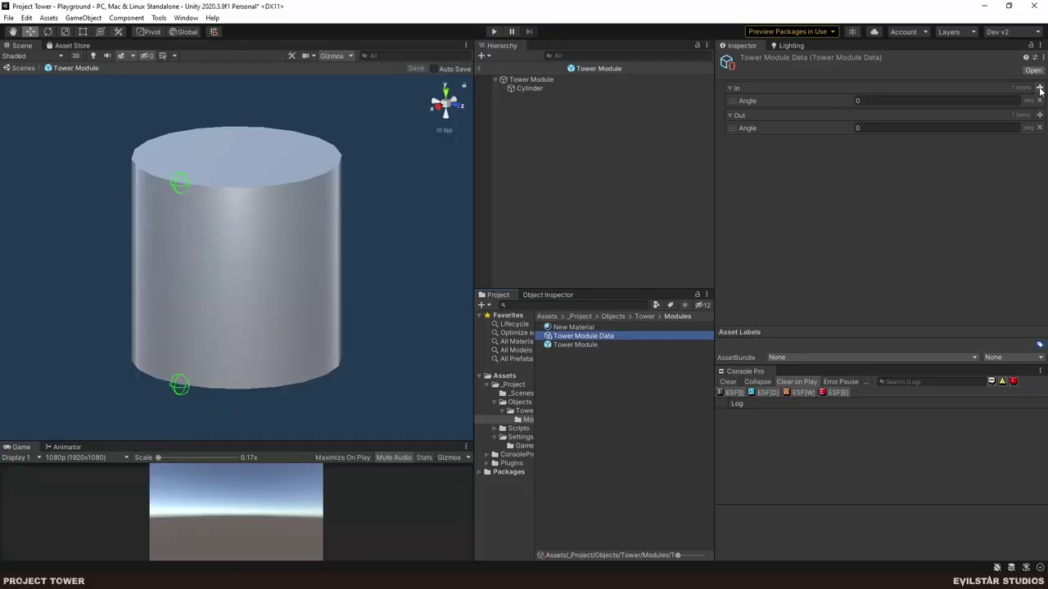
left_click(1039, 87)
left_click_drag(847, 114, 533, 187)
left_click_drag(113, 355, 241, 196, "alt")
left_click_drag(242, 244, 245, 136, "alt")
left_click_drag(337, 242, 123, 338, "alt")
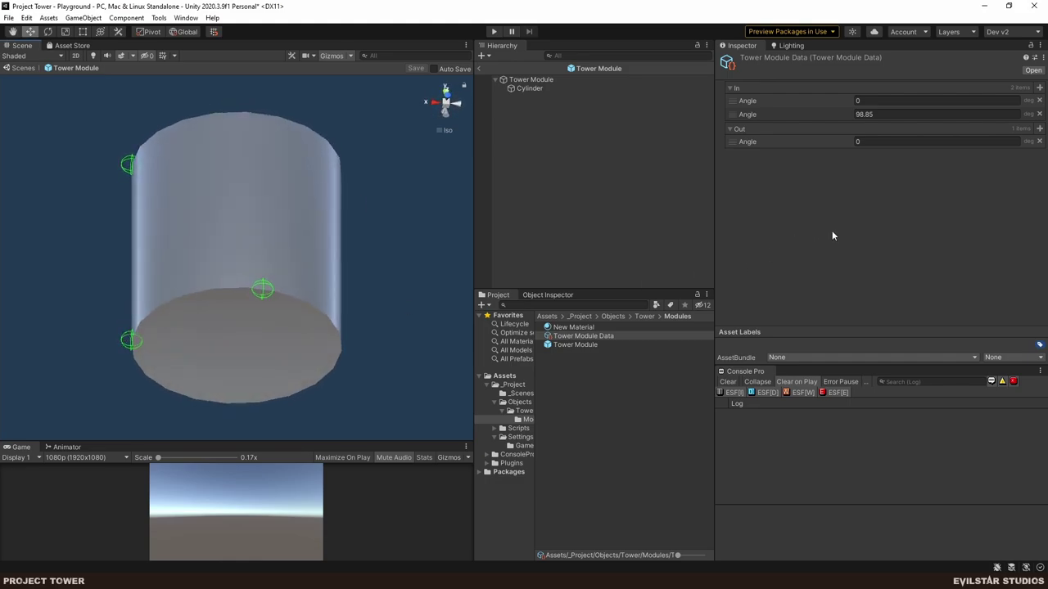
Set the second In point's Angle to 92.6 degrees.
left_click(861, 114)
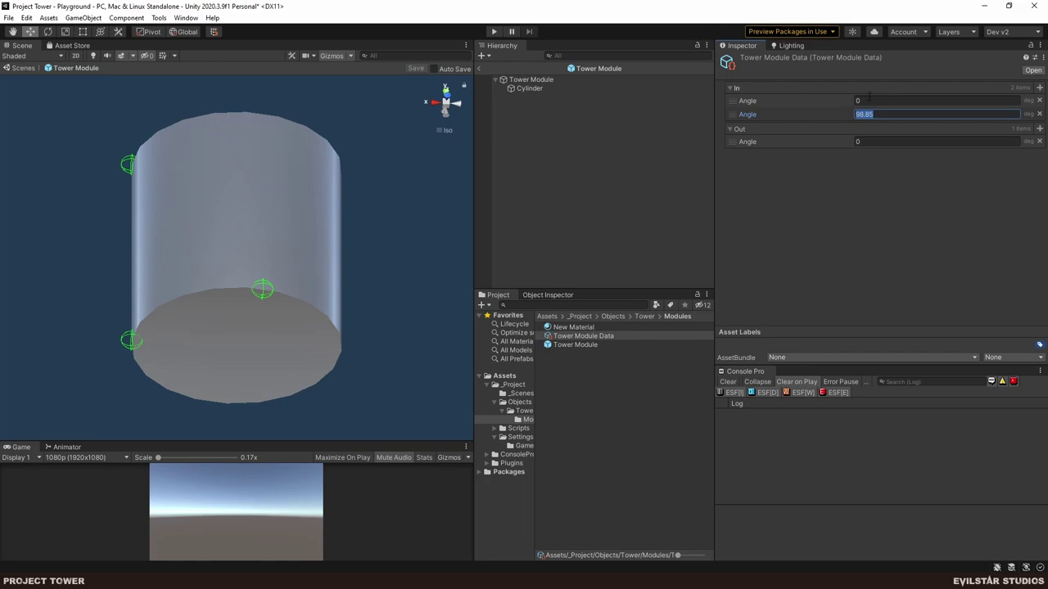
left_click_drag(740, 117, 620, 189)
left_click(835, 119)
left_click(879, 172)
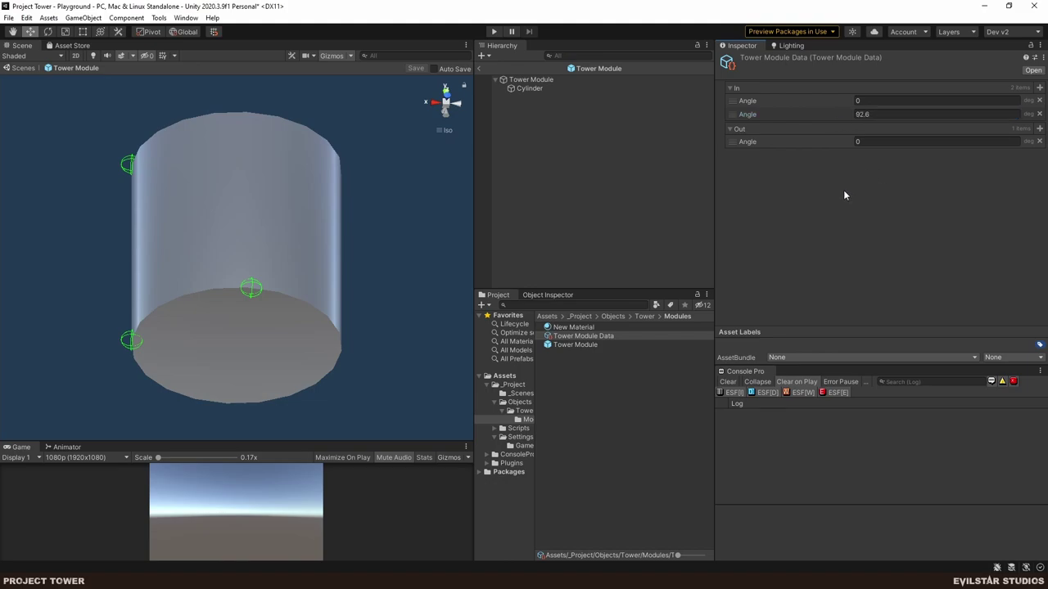
Switch to Rider and change the Angle field's type from float to int in the InOutPoint struct of TowerModuleData.cs.
key("alt+Tab")
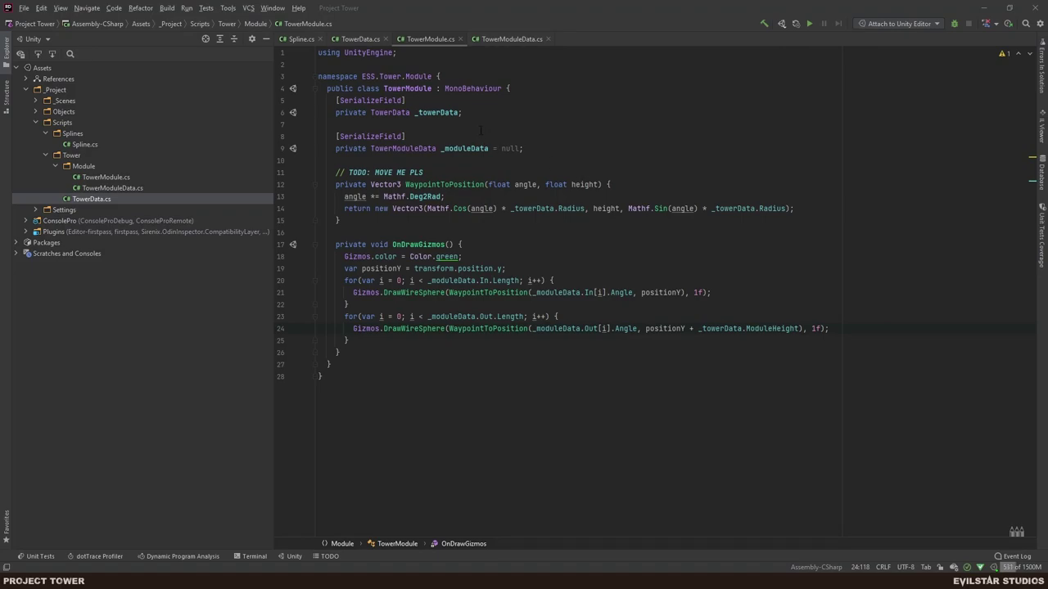
left_click(507, 39)
double_click(378, 135)
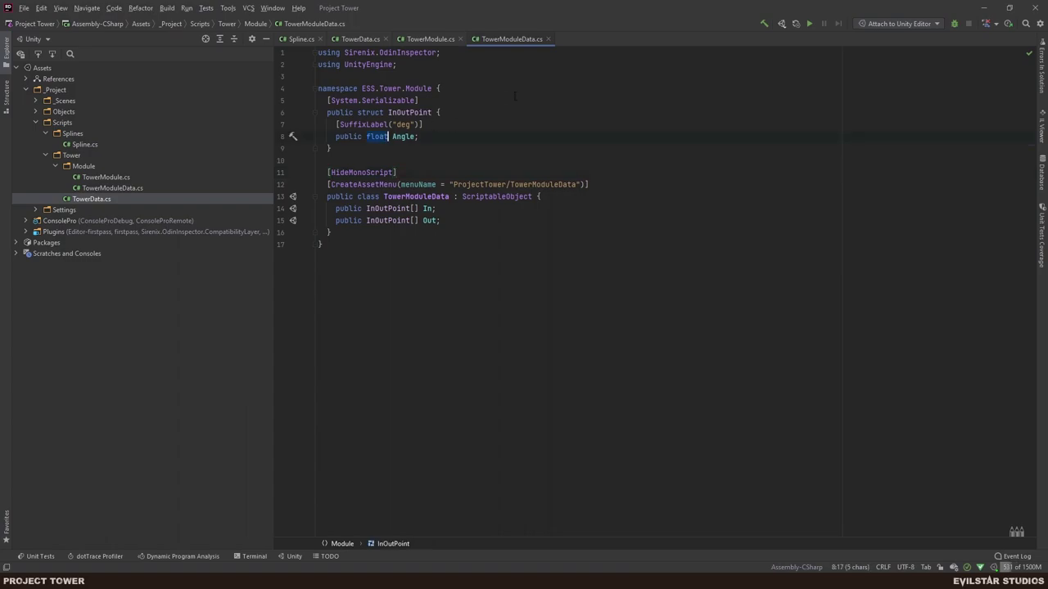
type("i")
key("Return")
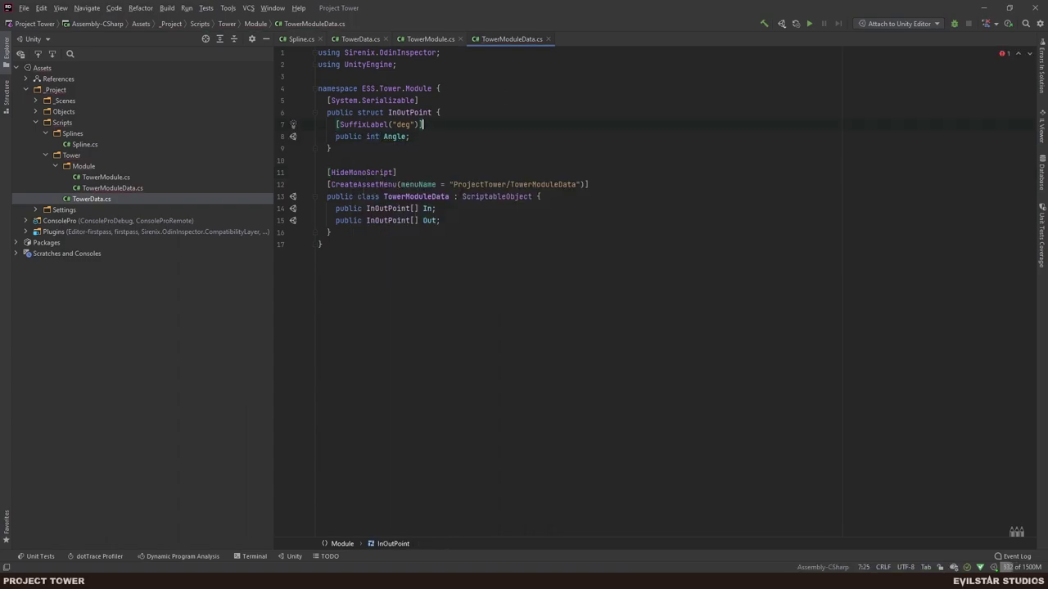
Add a [MinMaxSlider(0, 360, true)] attribute above the Angle field, below its SuffixLabel attribute.
key("ctrl+alt+Return")
type("[")
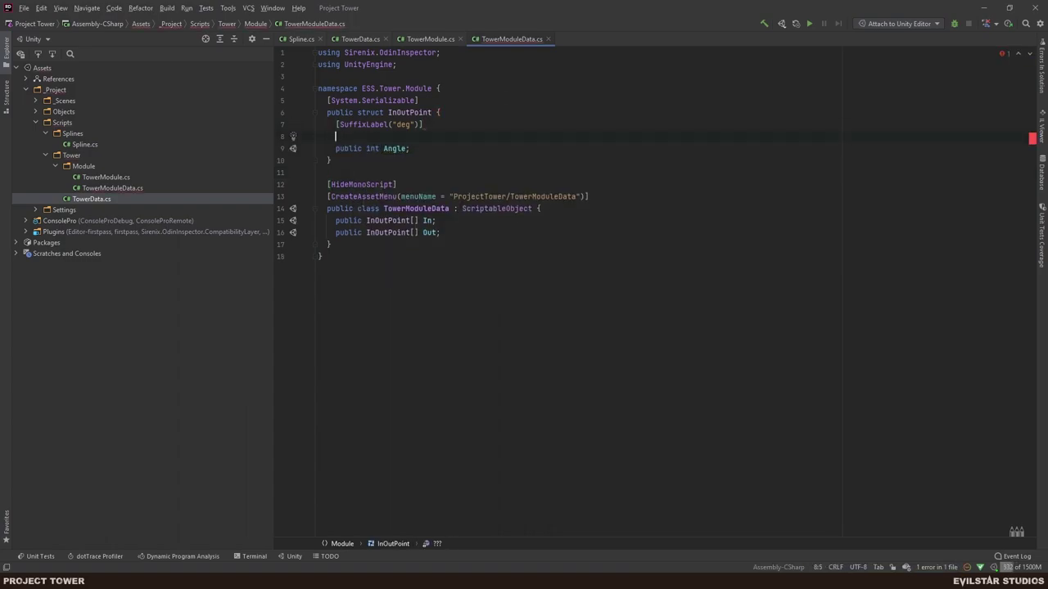
key("Right")
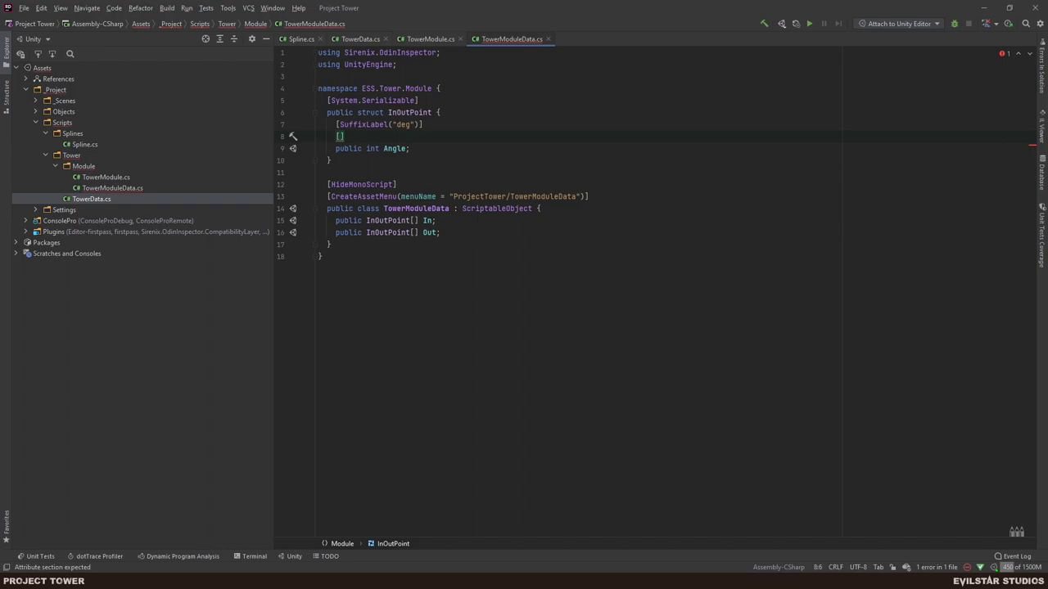
type("MInM")
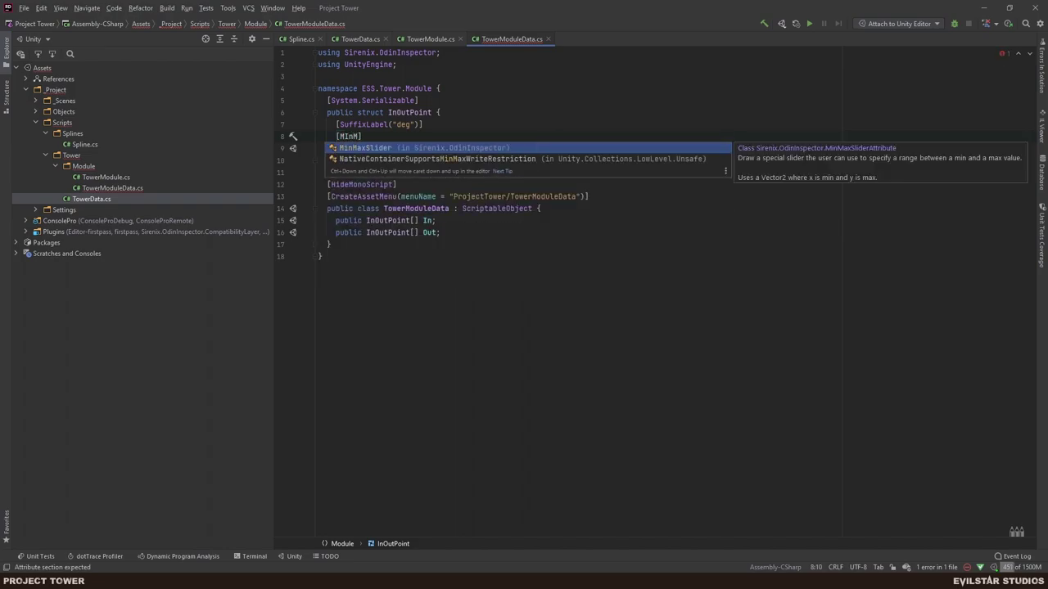
key("Return")
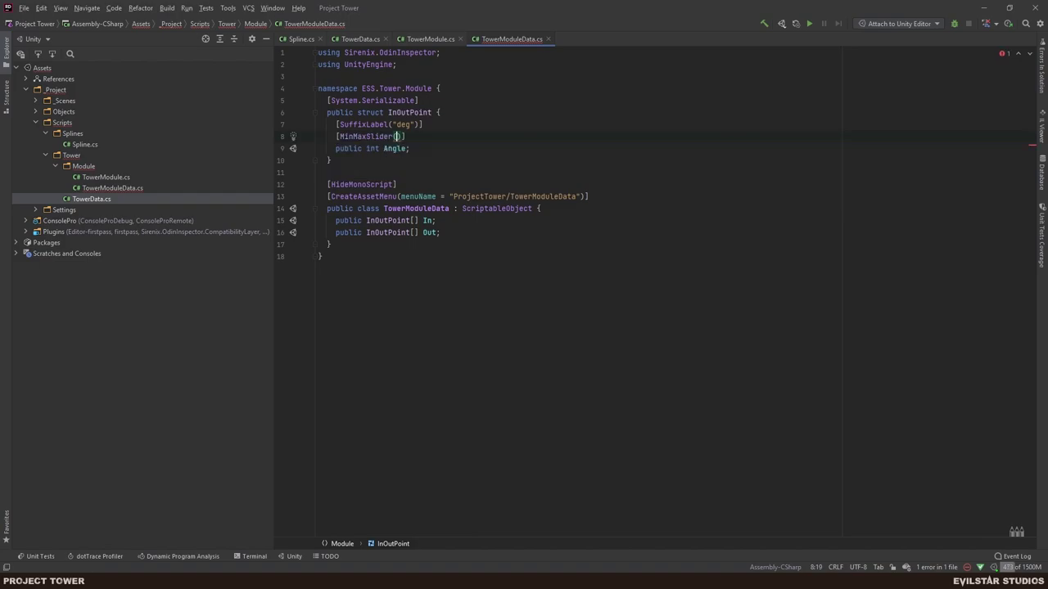
type("(")
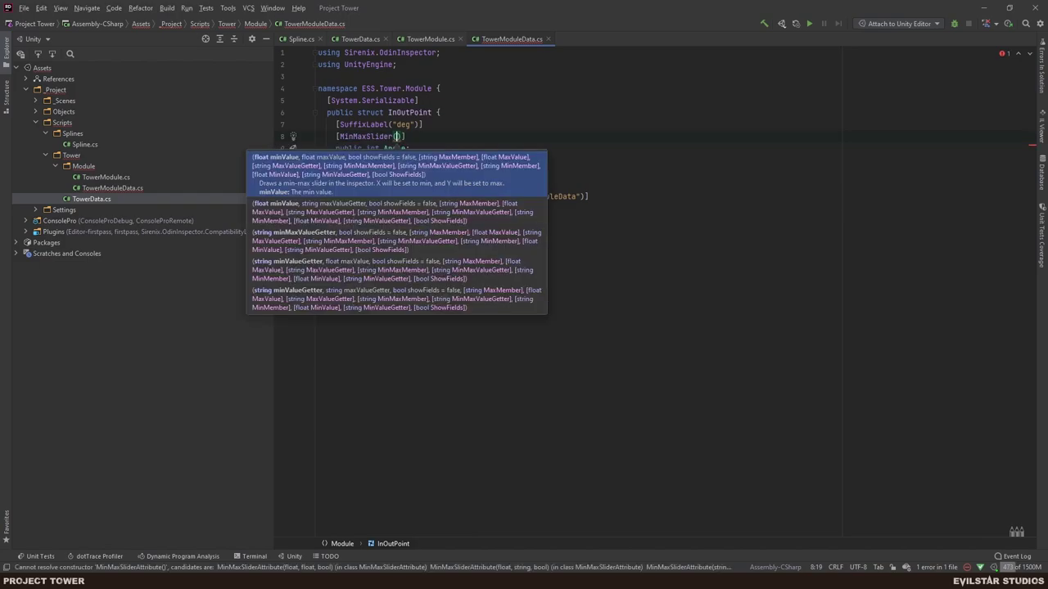
type("0, ")
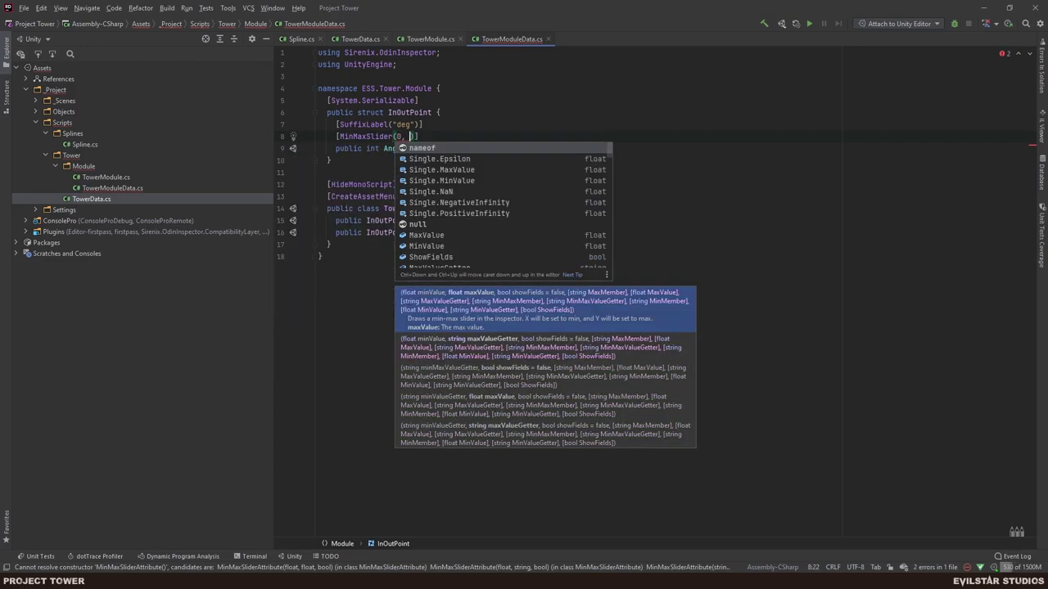
type("360,")
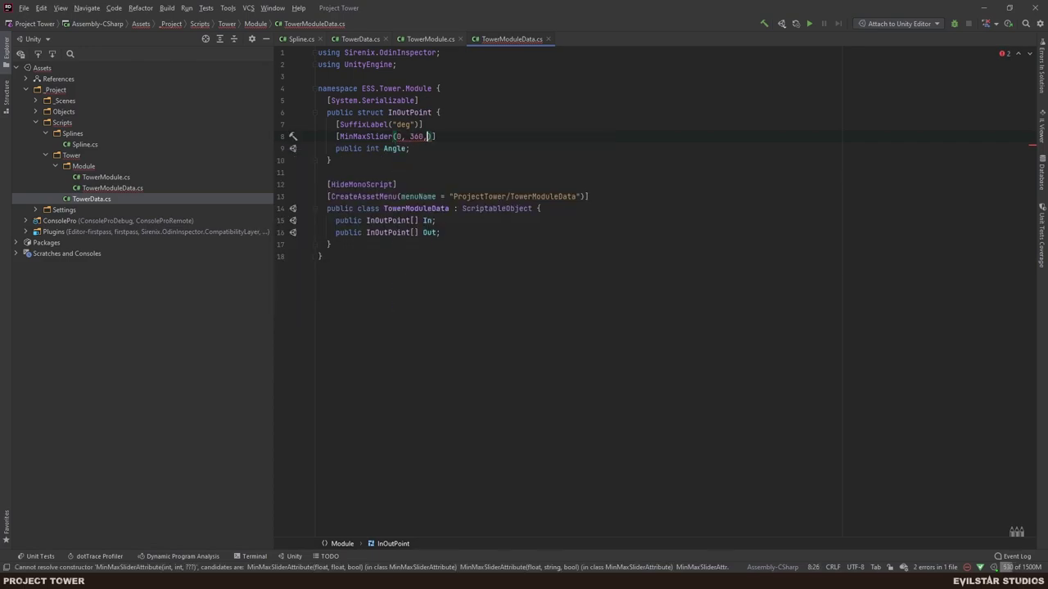
type(" true")
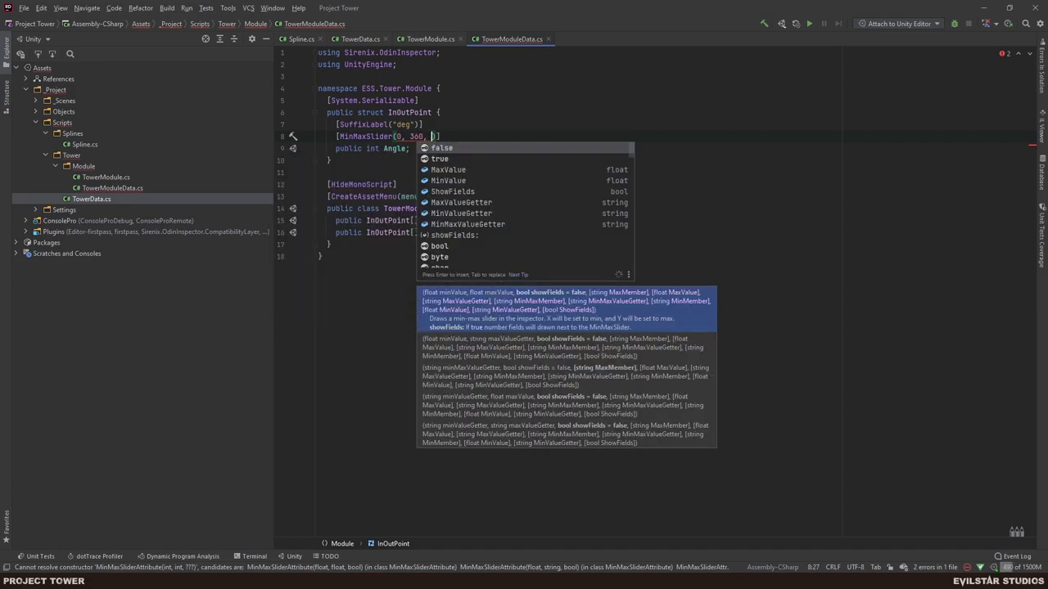
key("End")
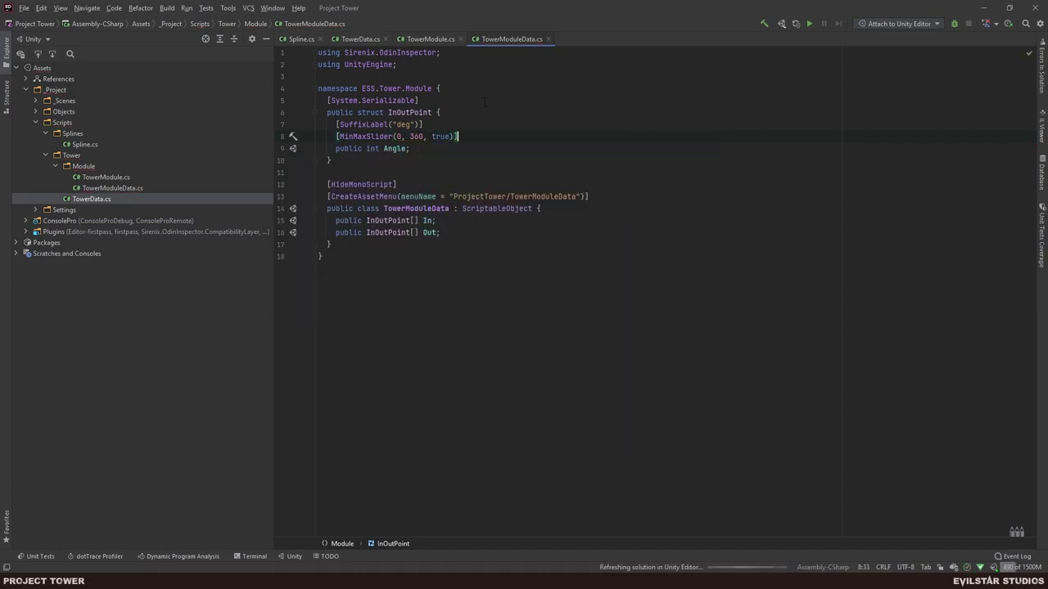
key("alt+Tab")
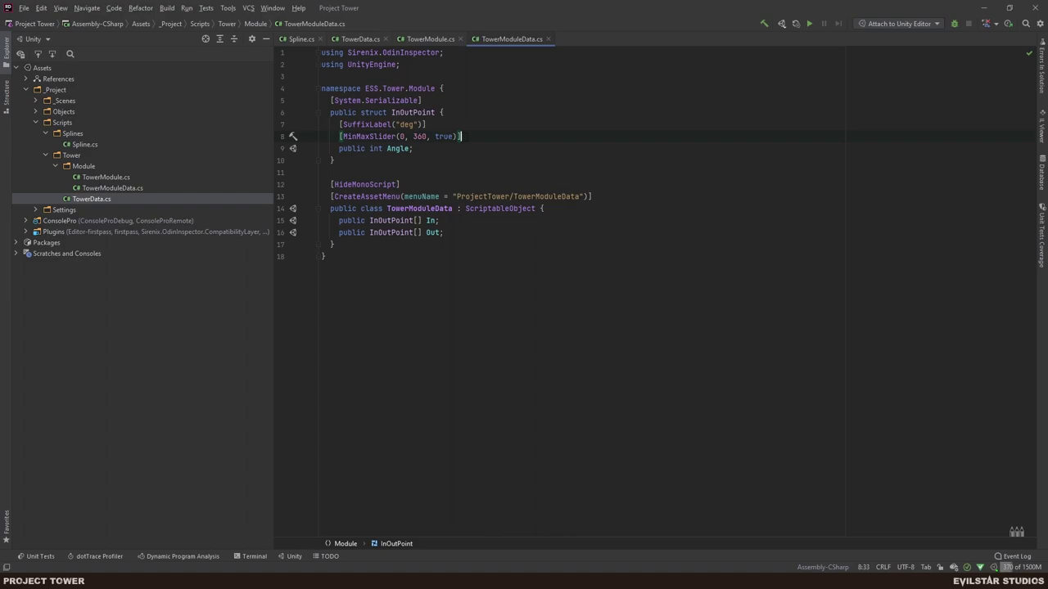
Replace MinMaxSlider with Range on the Angle field and remove the true argument so it reads [Range(0, 360)].
key("Up")
key("Down")
key("Home")
key("ctrl+Right")
key("ctrl+Right")
key("ctrl+Left")
key("Down")
key("Up")
key("ctrl+Right")
key("ctrl+shift+Left")
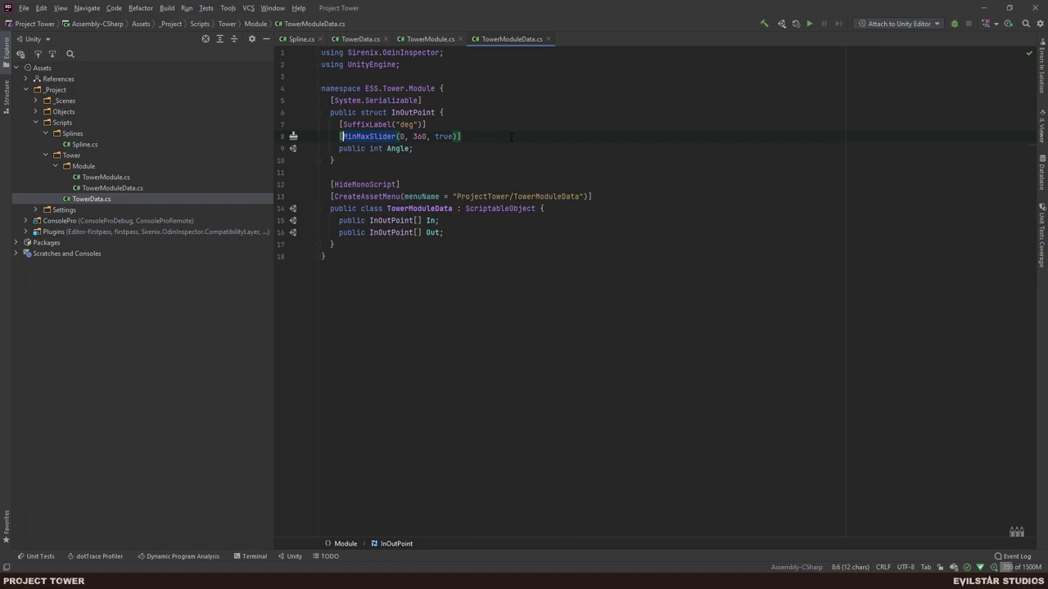
type("R")
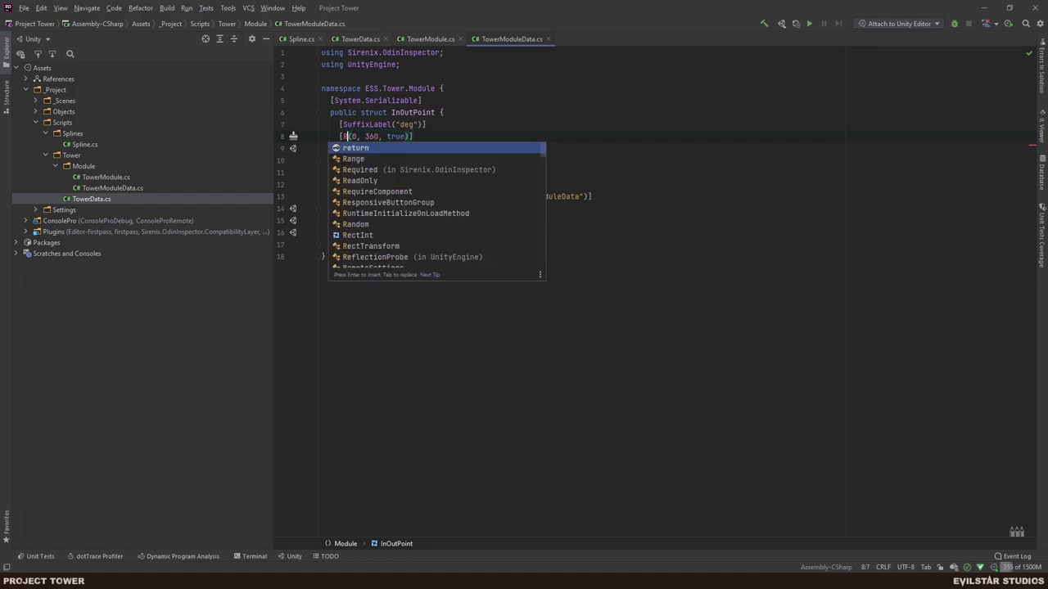
key("Down")
key("Return")
key("ctrl+Right")
key("ctrl+Right")
key("ctrl+Right")
key("ctrl+Right")
key("ctrl+shift+Right")
key("ctrl+shift+Right")
key("BackSpace")
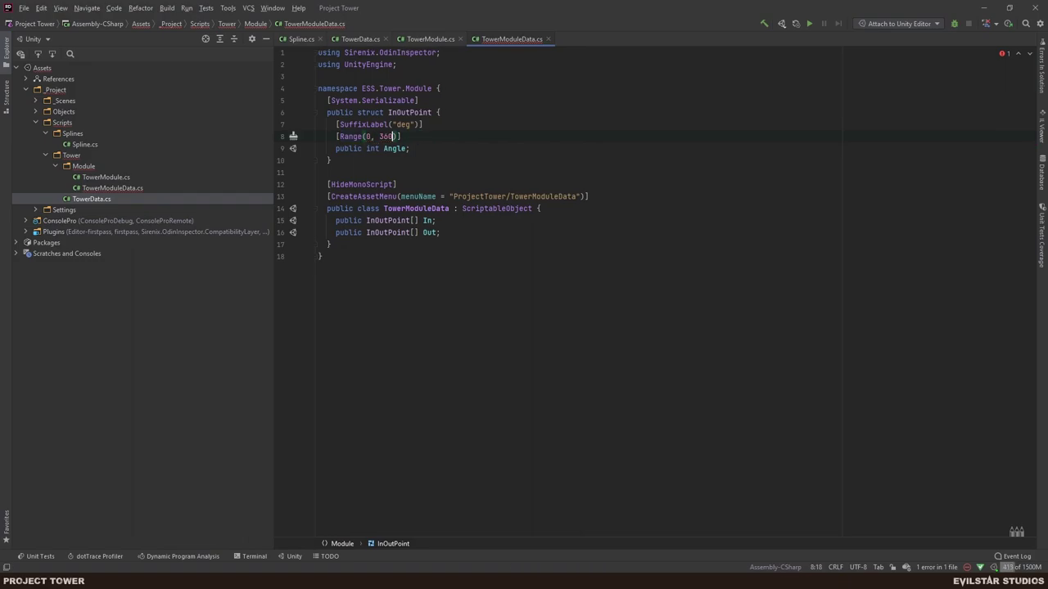
Switch to Unity and adjust the first In point's Angle with its slider in the Tower Module Data asset.
key("alt+Tab")
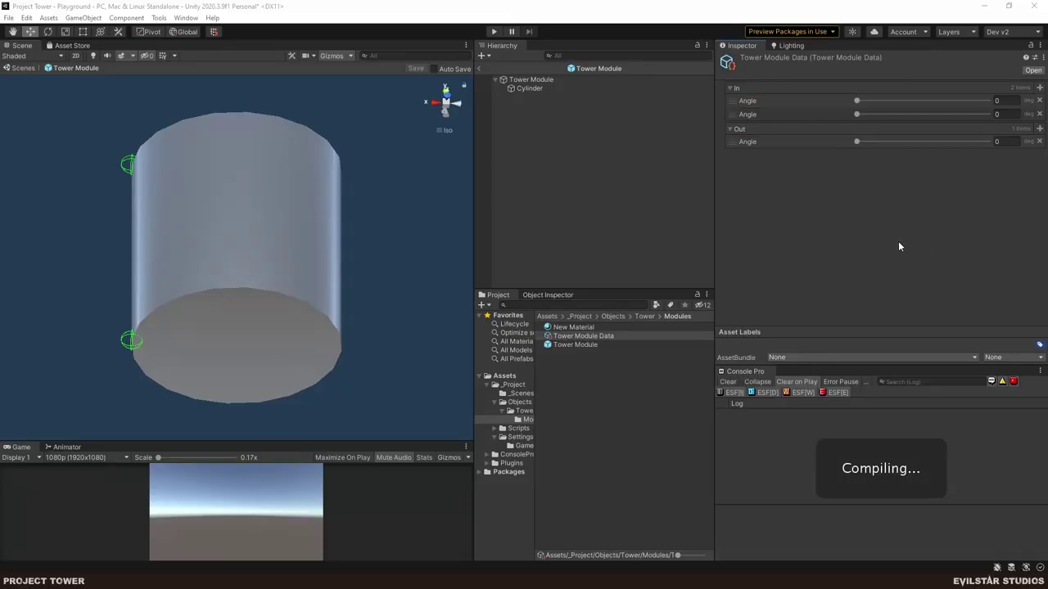
left_click_drag(867, 100, 909, 132)
Switch to Rider, look up the definition of the Range attribute, and close the decompiled RangeAttribute.cs file.
key("alt+Tab")
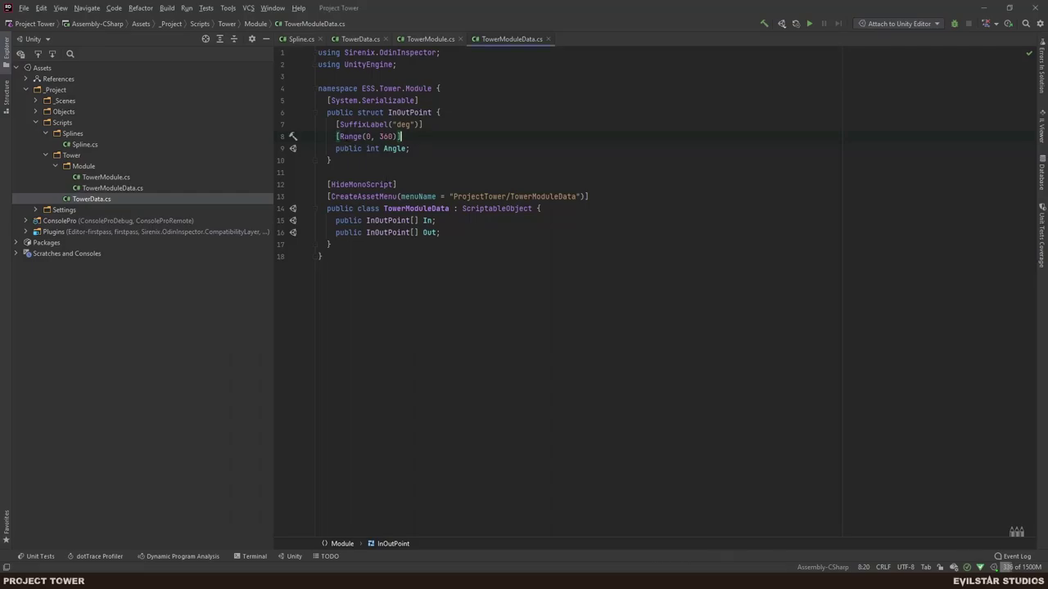
left_click(349, 136, "ctrl")
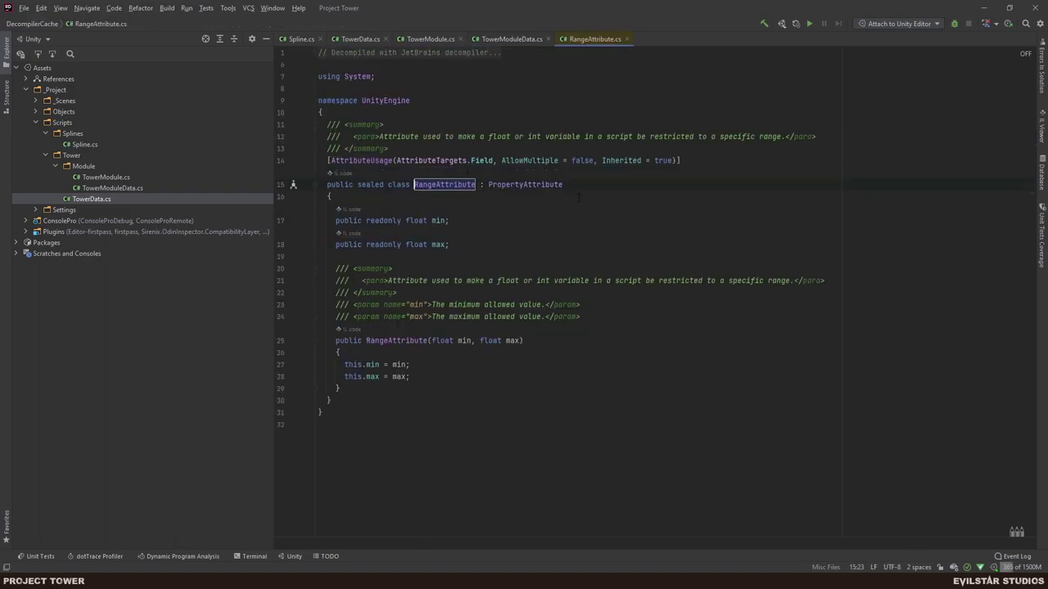
middle_click(584, 38)
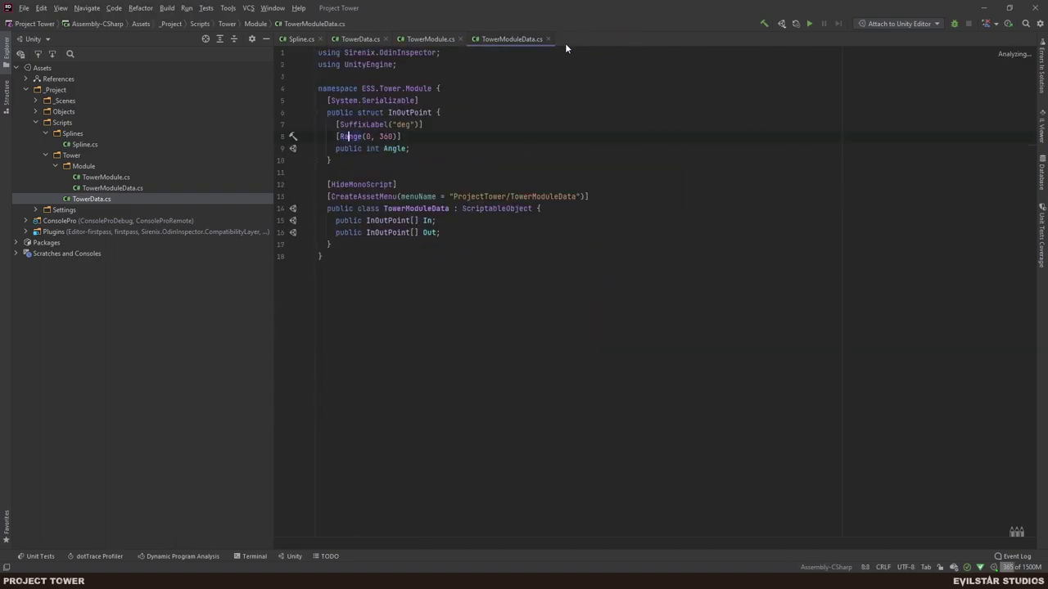
key("ctrl+Right")
key("ctrl+Right")
key("ctrl+Right")
key("ctrl+Right")
key("ctrl+Right")
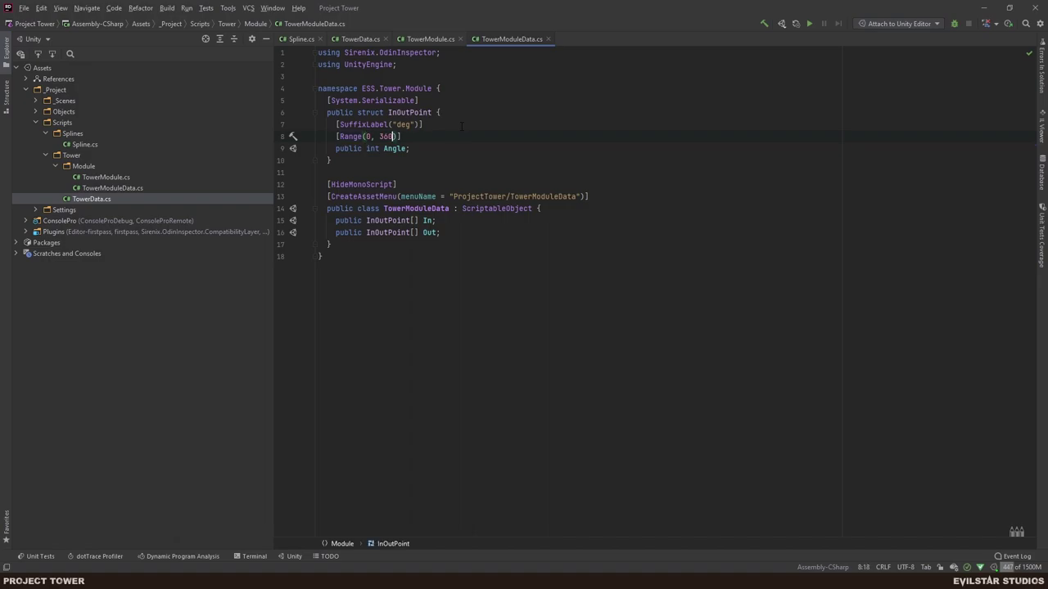
key("Left")
key("Left")
key("Left")
key("Left")
type("Pr")
key("ctrl+space")
key("BackSpace")
key("BackSpace")
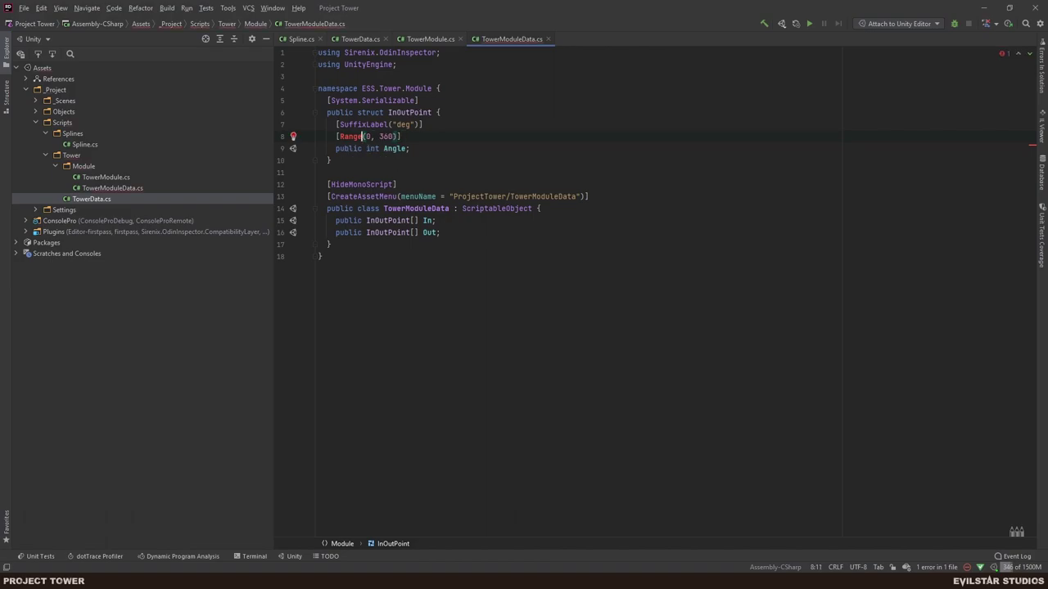
Add HideLabel after Range(0, 360) in the attribute line above the InOutPoint struct's Angle field.
key("Right")
key("Right")
key("Right")
key("Right")
key("Right")
key("Right")
key("Right")
key("Right")
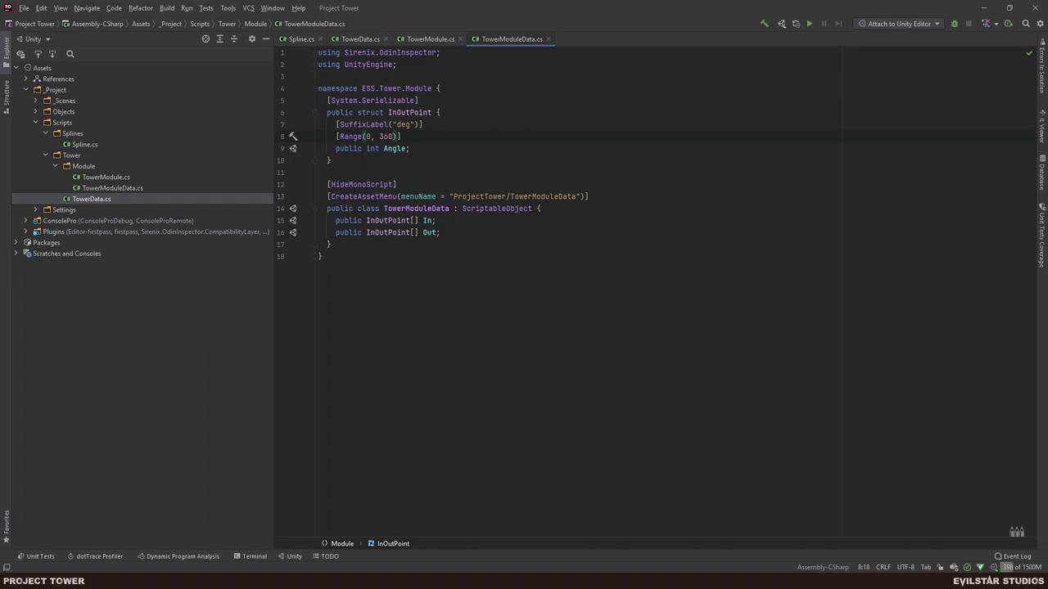
key("Right")
type(", HIde")
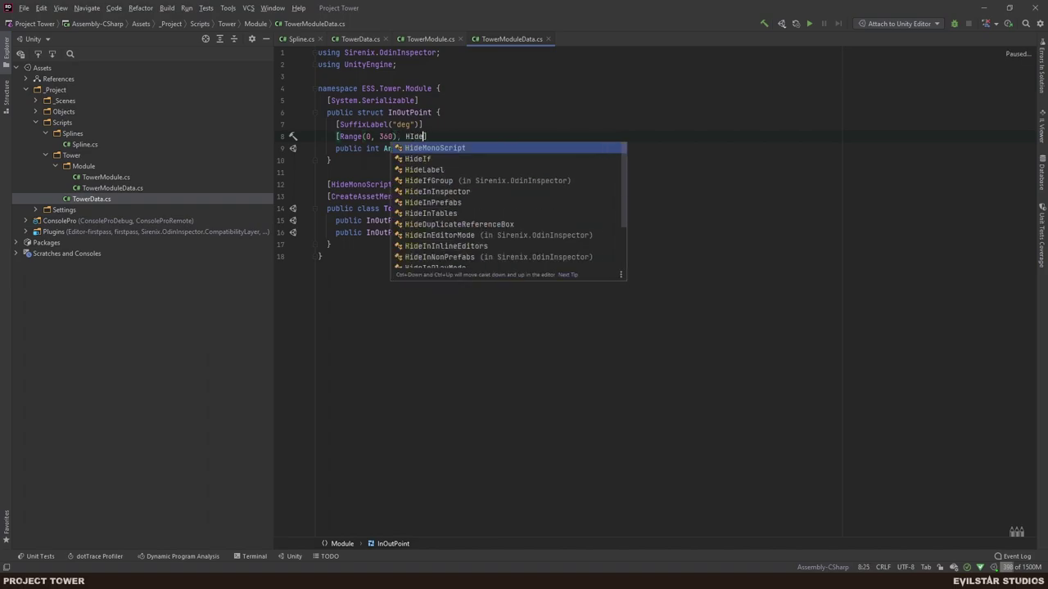
type("Label")
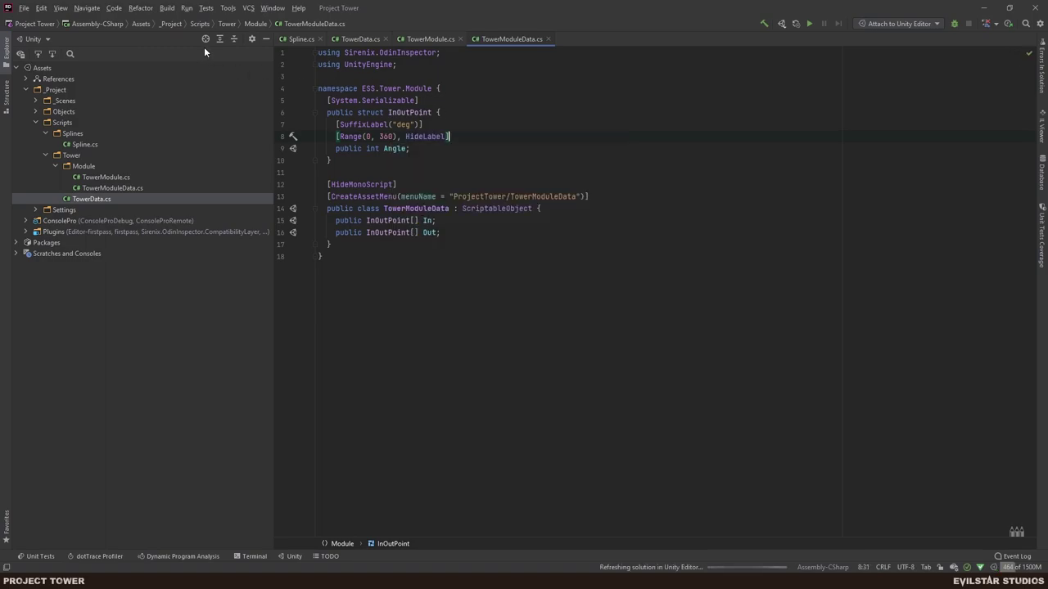
Switch to Unity and slide the two In points' angles to about 119 and 88 degrees in Tower Module Data.
key("alt+Tab")
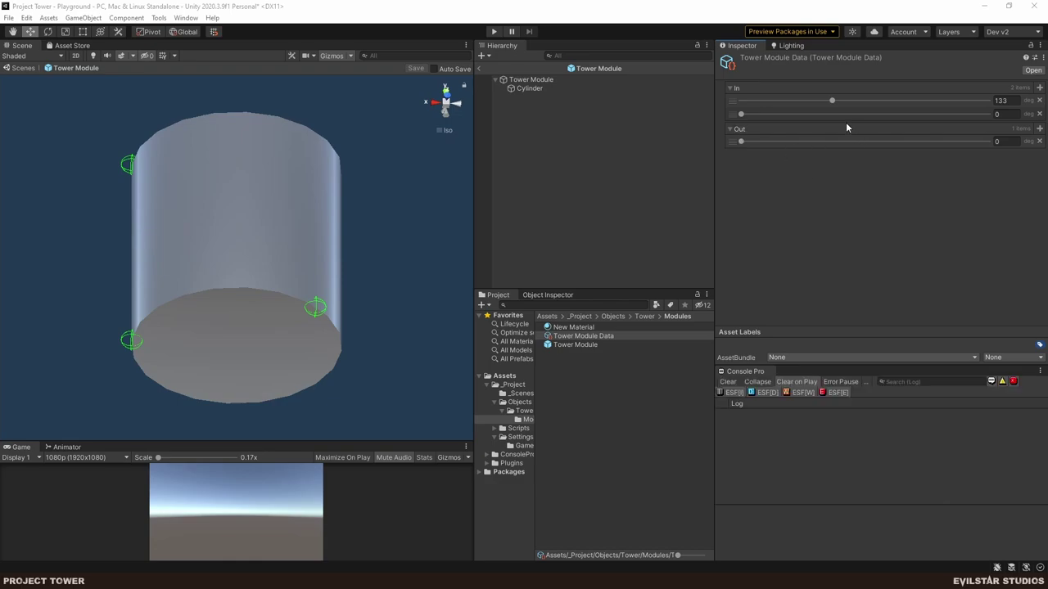
mouse_move(832, 104)
left_mouse_down()
mouse_move(786, 102)
mouse_move(914, 102)
mouse_move(762, 102)
mouse_move(823, 116)
left_mouse_up()
left_click_drag(742, 114, 802, 133)
key("alt+Tab")
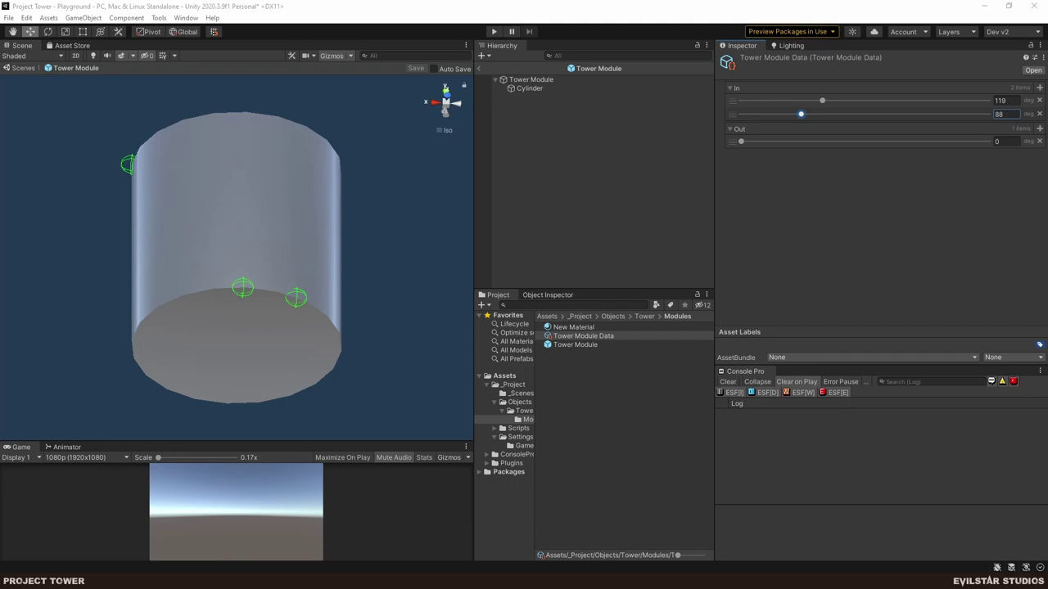
Try the Out point's angle slider, moving it to about 166 degrees and back down, while viewing the cylinder side-on.
left_click(741, 143)
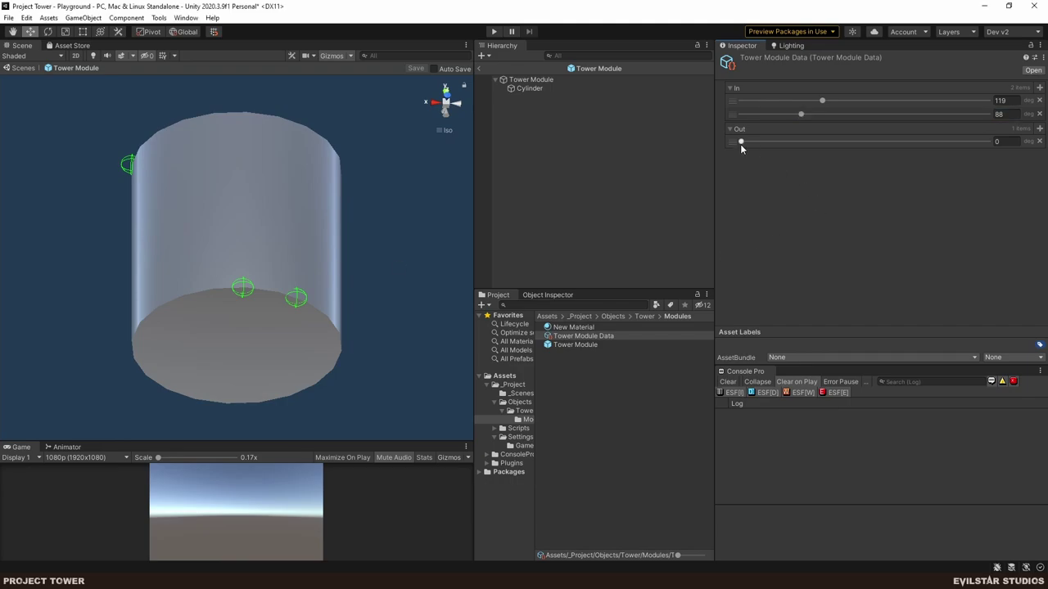
left_click_drag(742, 143, 859, 155)
left_click_drag(213, 344, 423, 222, "alt")
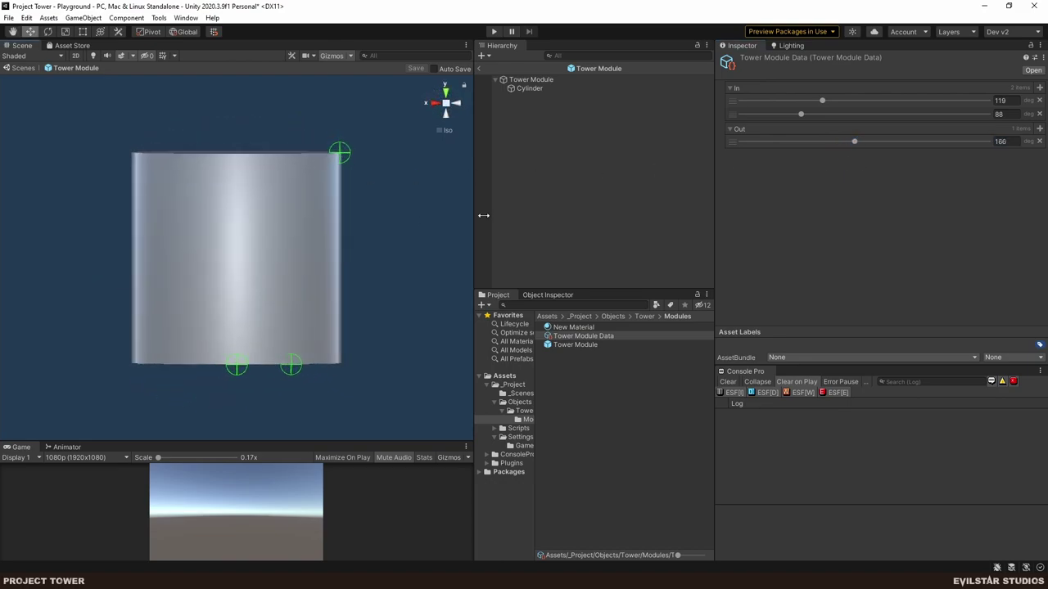
left_click_drag(856, 140, 804, 166)
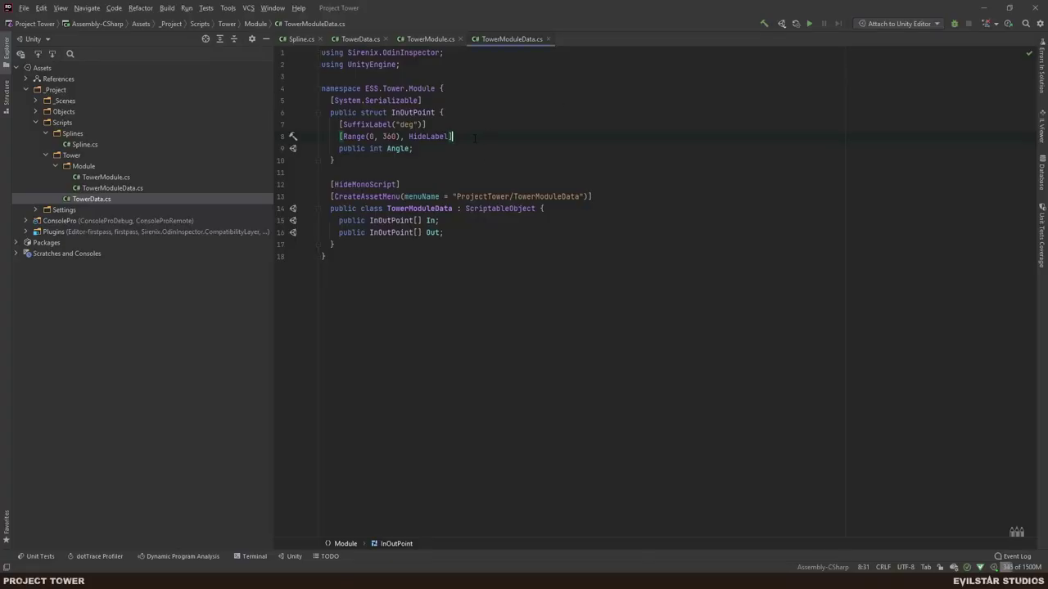
Try a [PropertyRange()] attribute on a new line above the Angle field and look up its parameters.
key("Return")
type("[Ran")
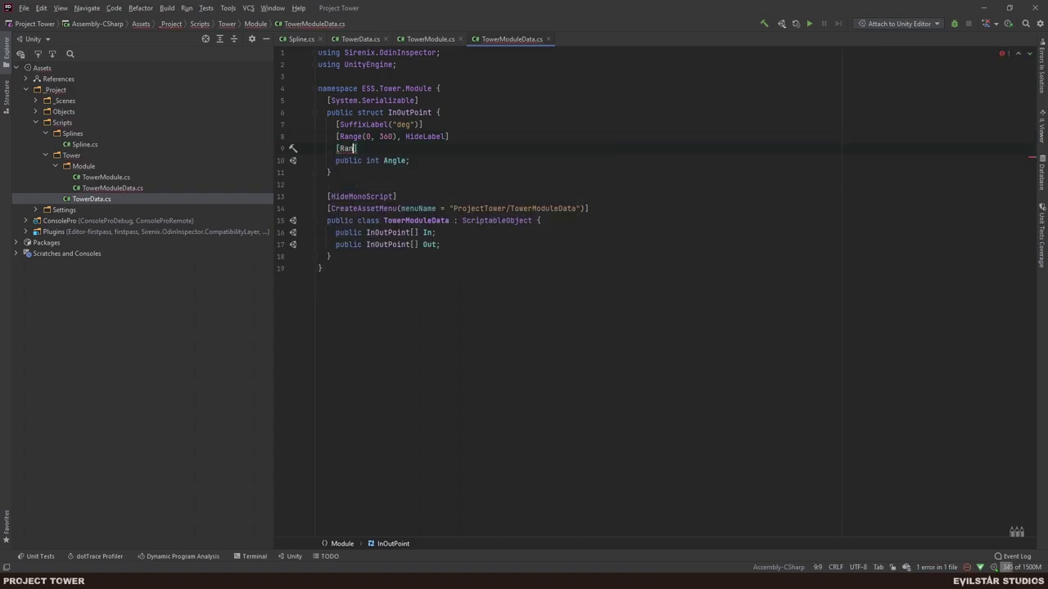
type("ge")
key("Down")
key("Return")
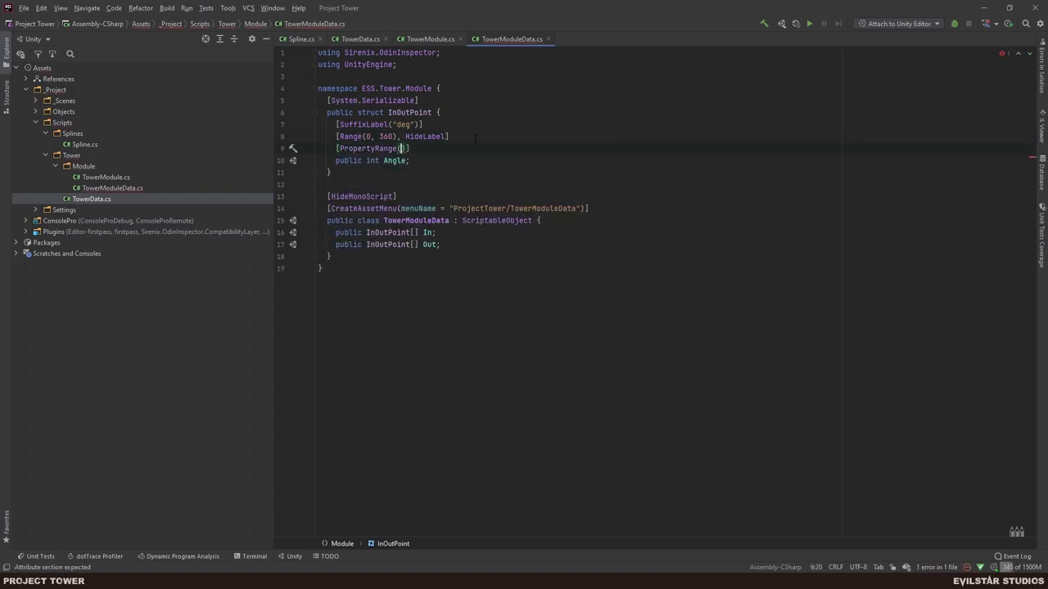
key("Left")
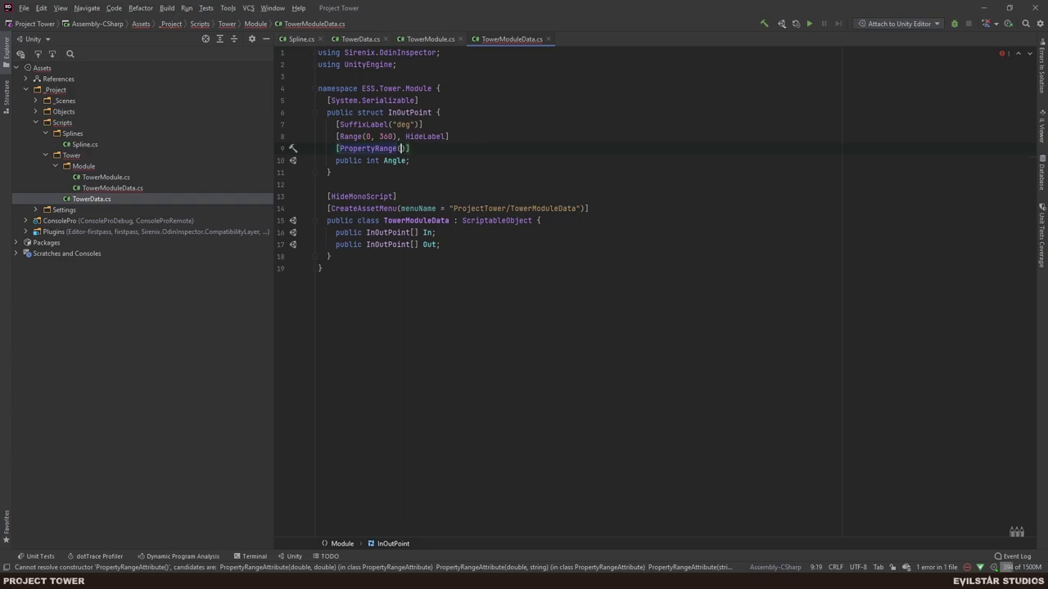
key("Right")
key("ctrl+space")
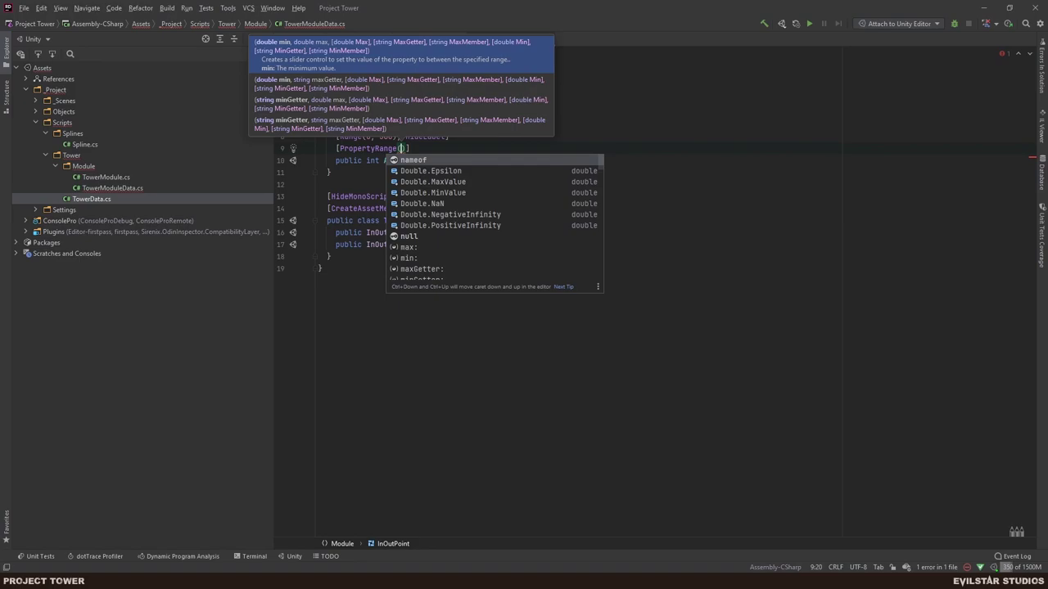
key("End")
key("ctrl+shift+Left")
key("ctrl+shift+Left")
key("ctrl+shift+Left")
key("ctrl+shift+Left")
key("ctrl+shift+Left")
key("BackSpace")
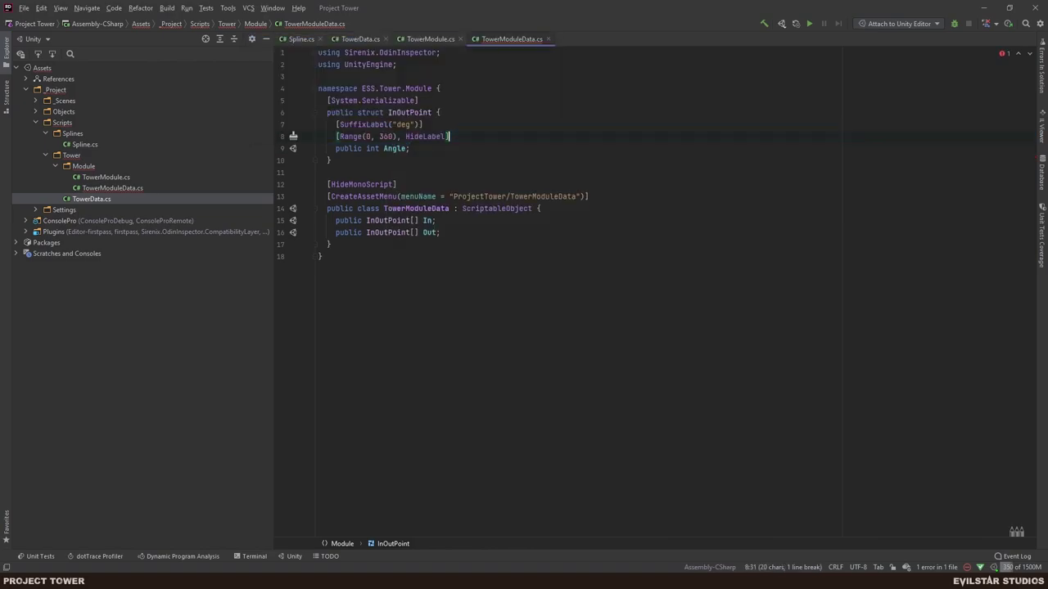
Switch to Unity and slide the Out point's angle to about 125 degrees in Tower Module Data.
key("alt+Tab")
mouse_move(815, 159)
left_mouse_down()
mouse_move(802, 151)
mouse_move(846, 147)
mouse_move(810, 148)
mouse_move(826, 149)
left_mouse_up()
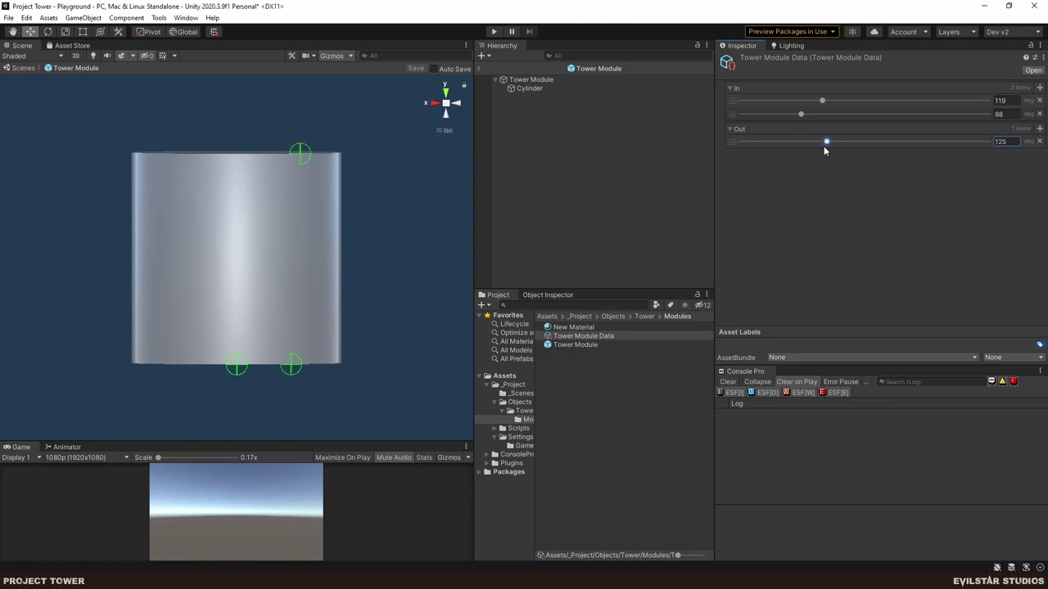
key("alt+Tab")
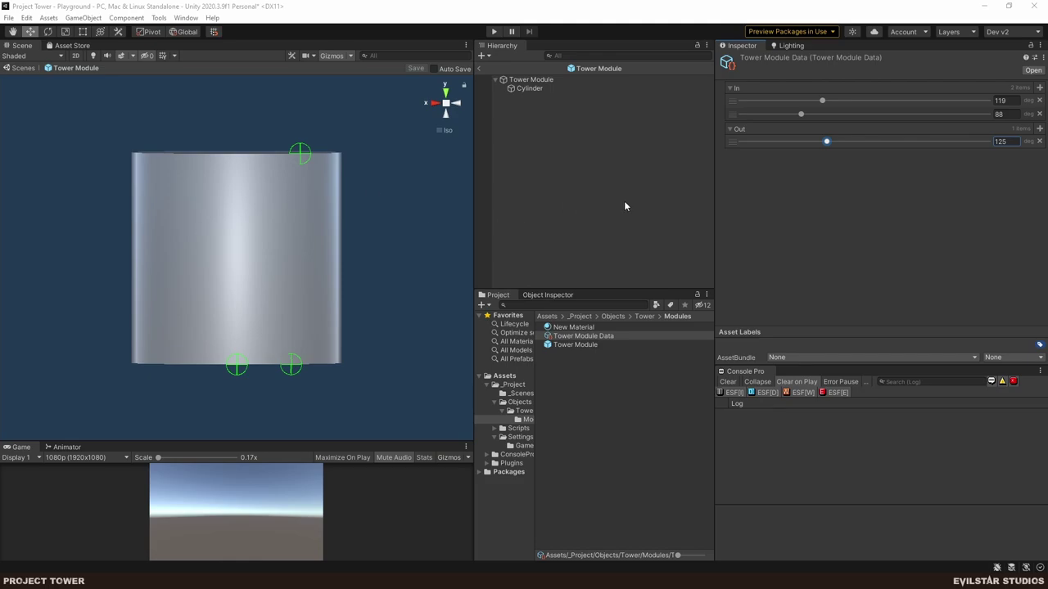
Create an empty child object under the Tower Module root and name it Path 1.
left_click(609, 169)
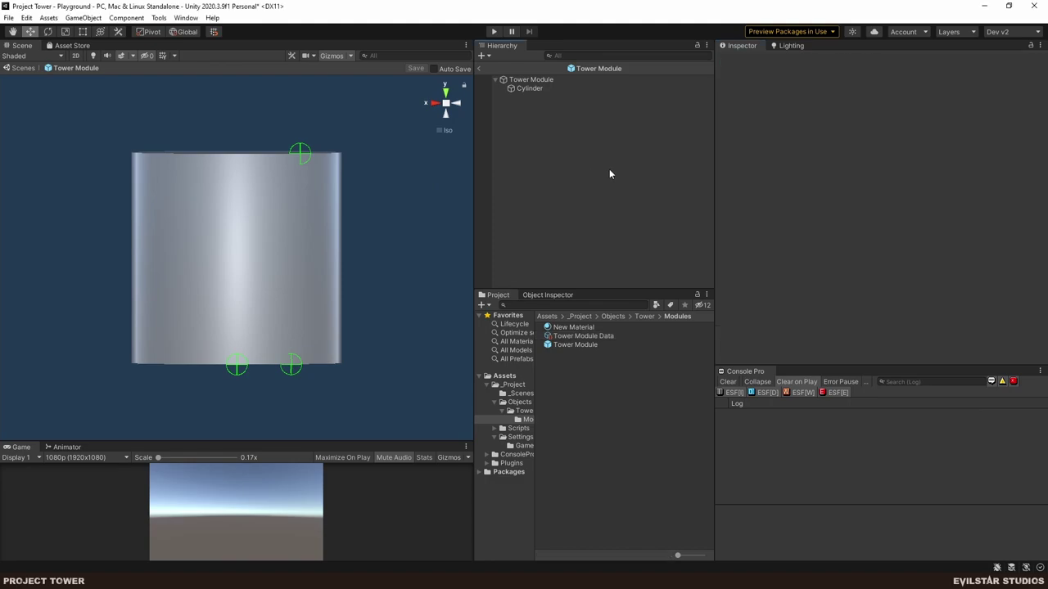
left_click(531, 88)
left_click(534, 79)
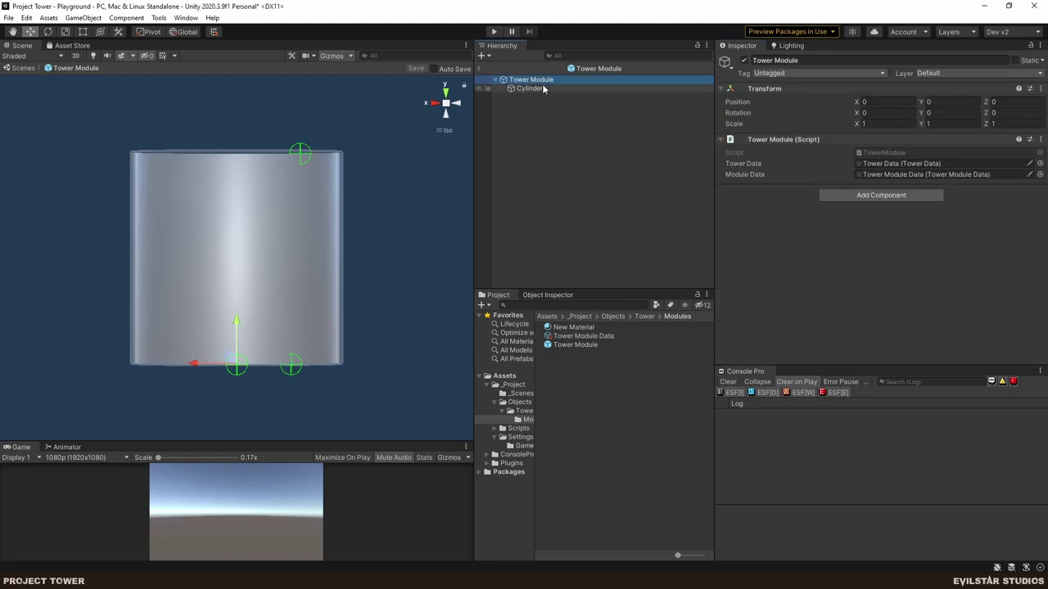
right_click(536, 84)
left_click(593, 208)
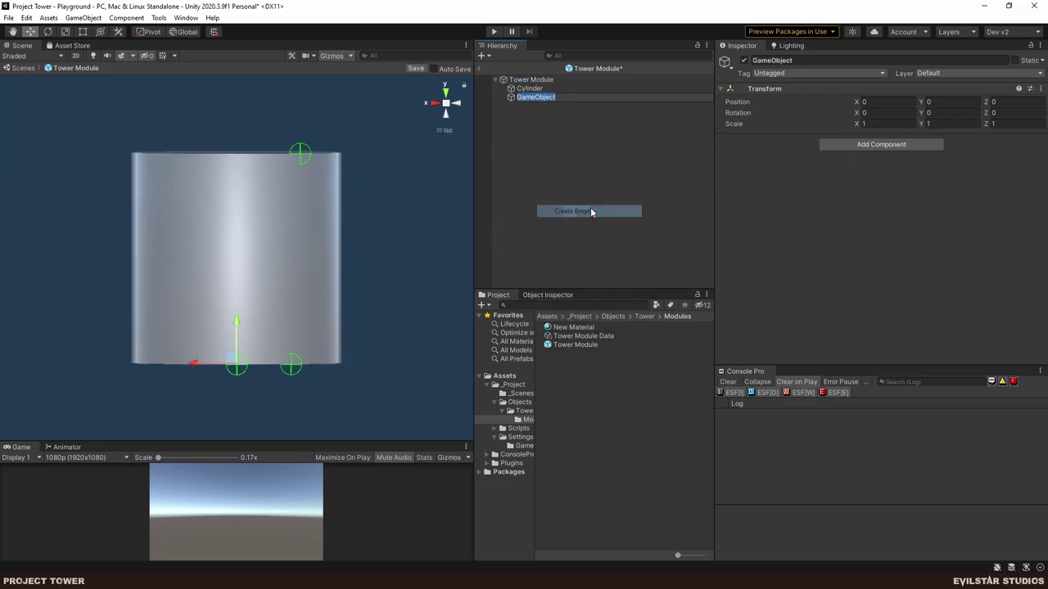
type("PAth 1")
key("Return")
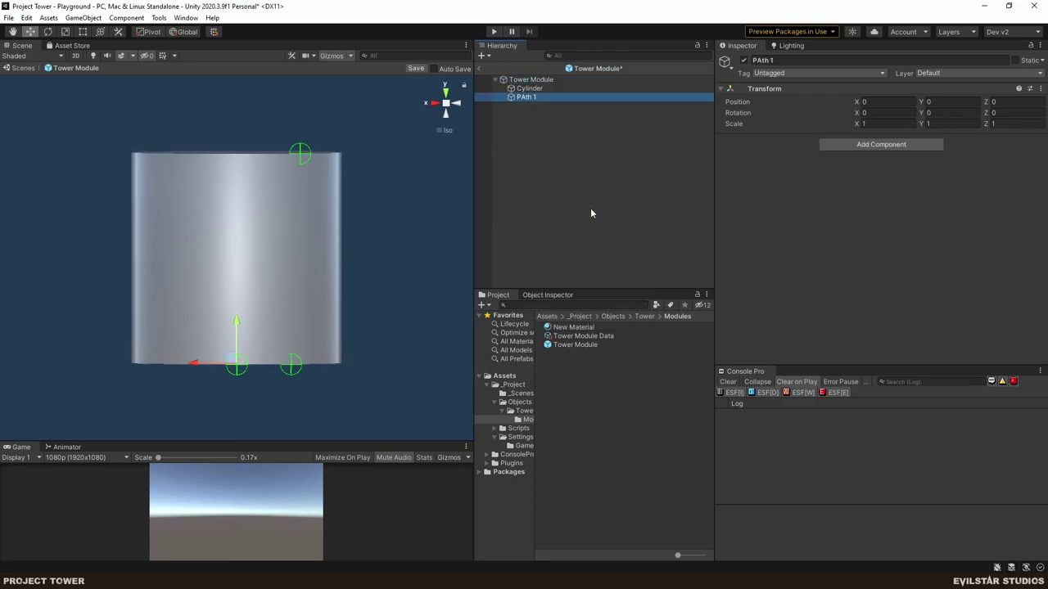
key("F2")
type("Path 1")
key("Return")
Add a Spline component to the Path 1 object.
left_click(874, 145)
type("spline")
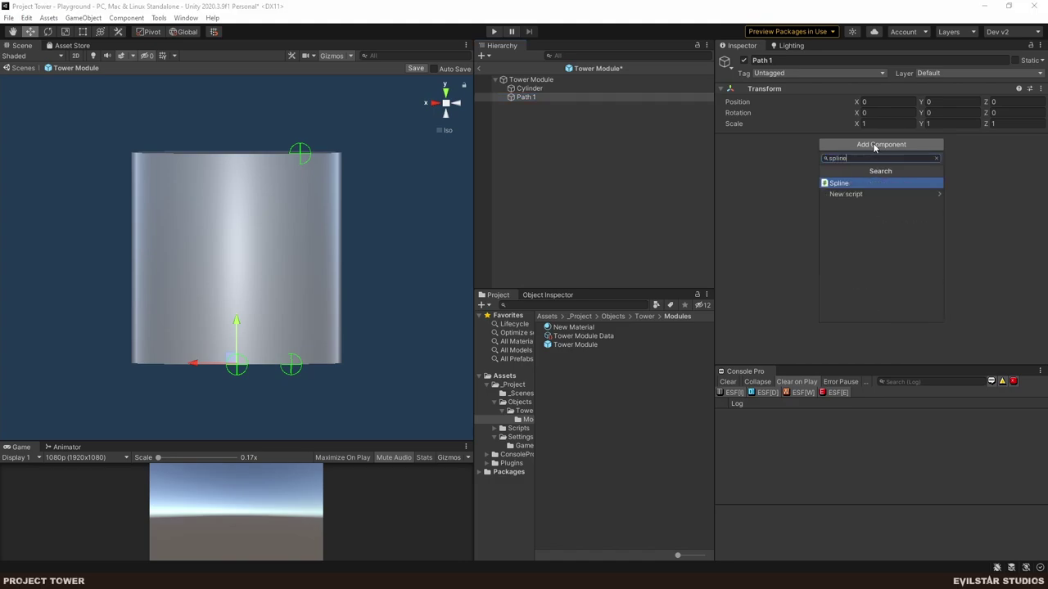
key("Return")
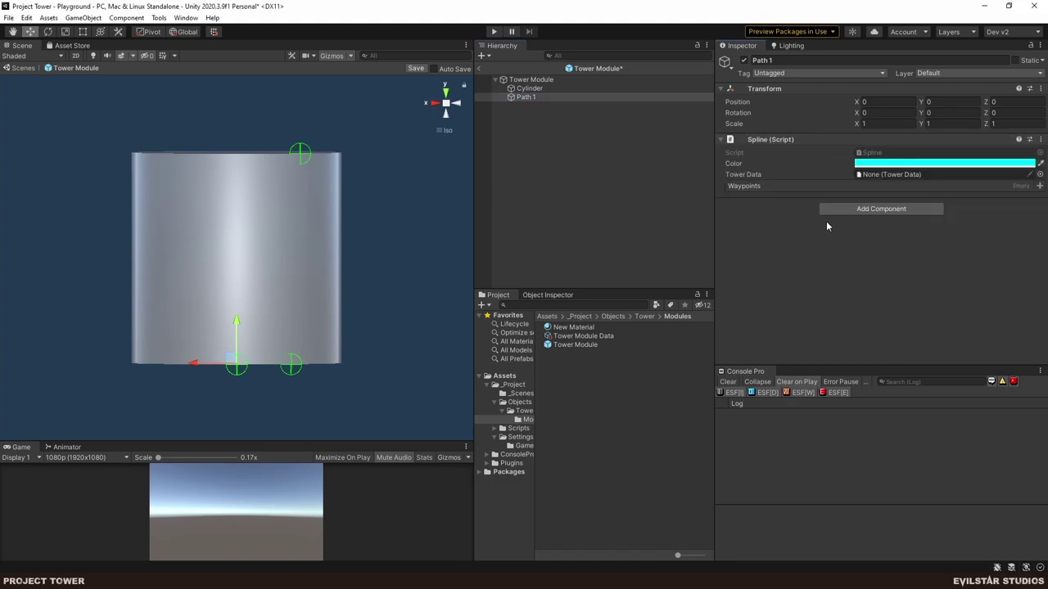
Assign the Tower Data asset to Path 1's Spline component and add two waypoints.
left_click(1039, 175)
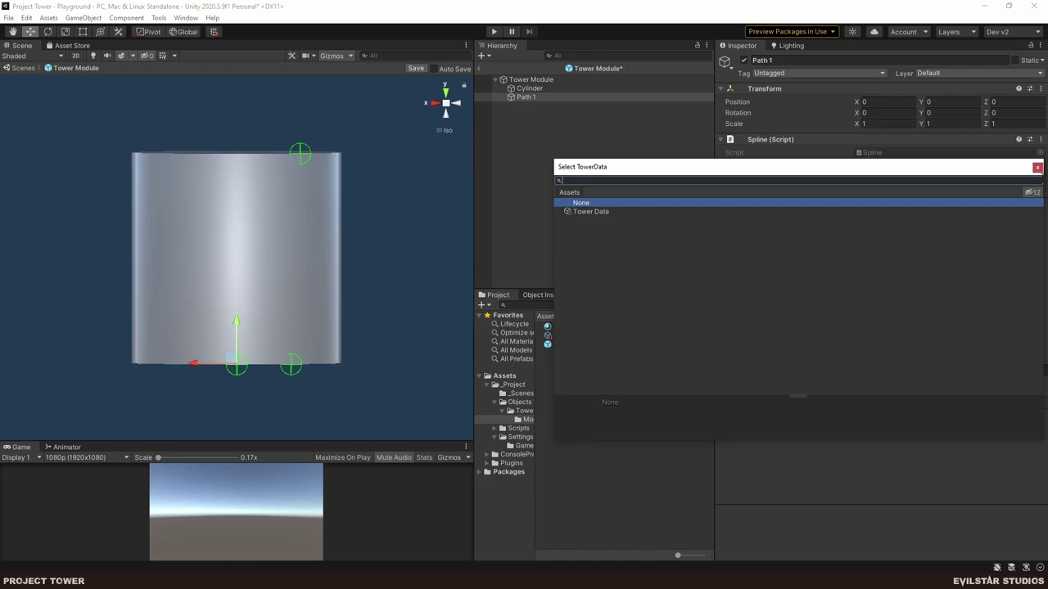
left_click(1037, 167)
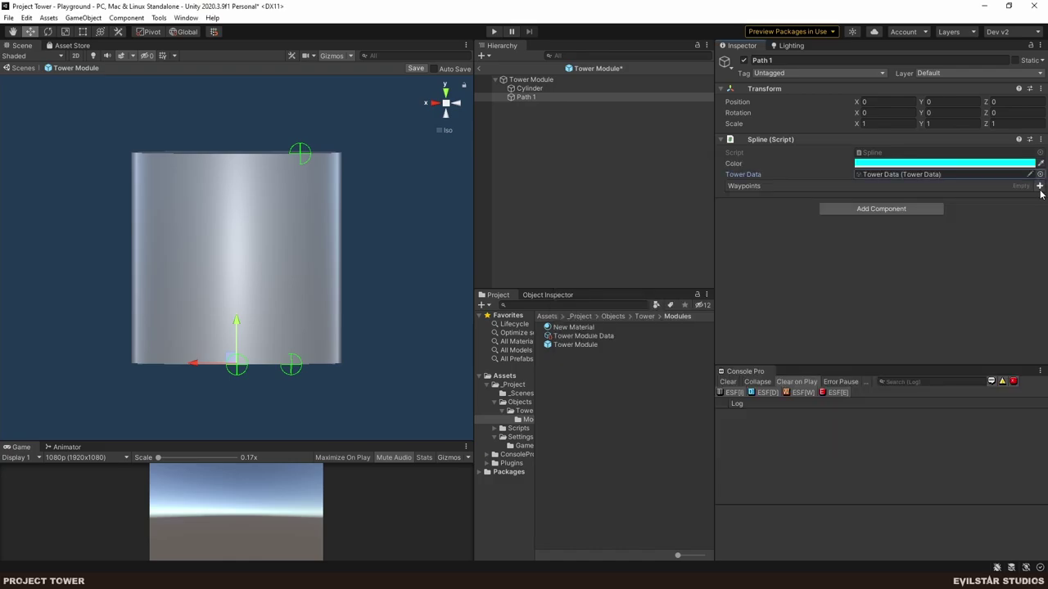
left_click(1040, 187)
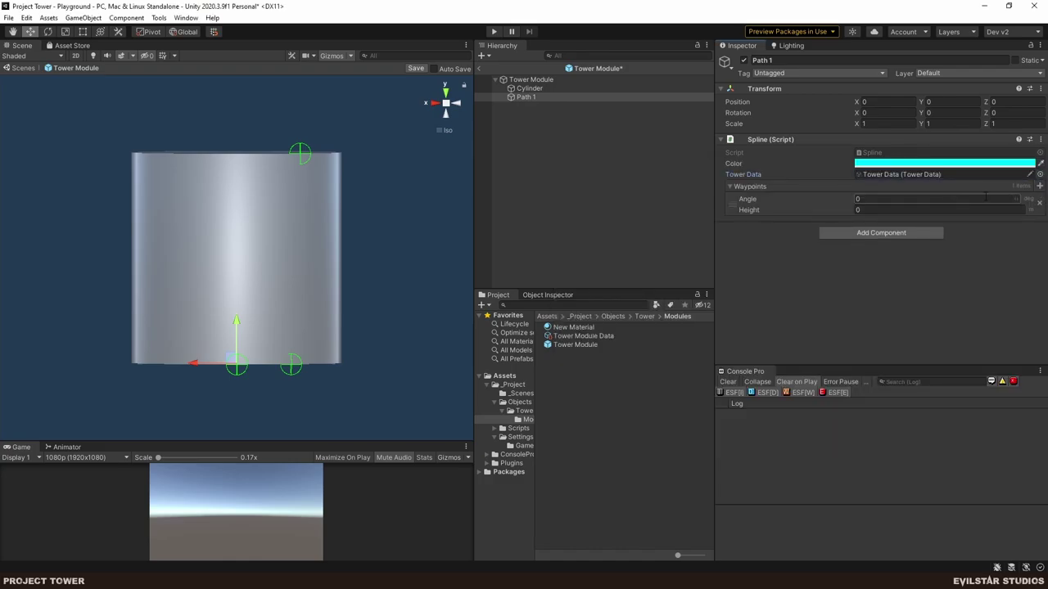
left_click(1039, 188)
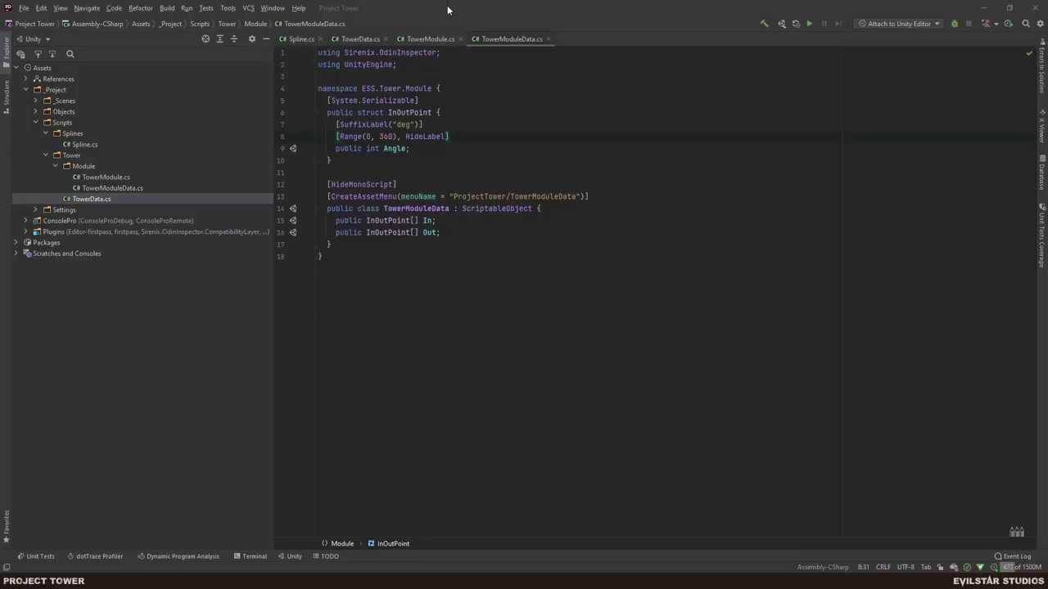
Open Spline.cs and add HorizontalGroup after SuffixLabel("deg") above the Waypoint struct's Angle field.
left_click(300, 39)
scroll(459, 159, "up", 4)
left_click(419, 149)
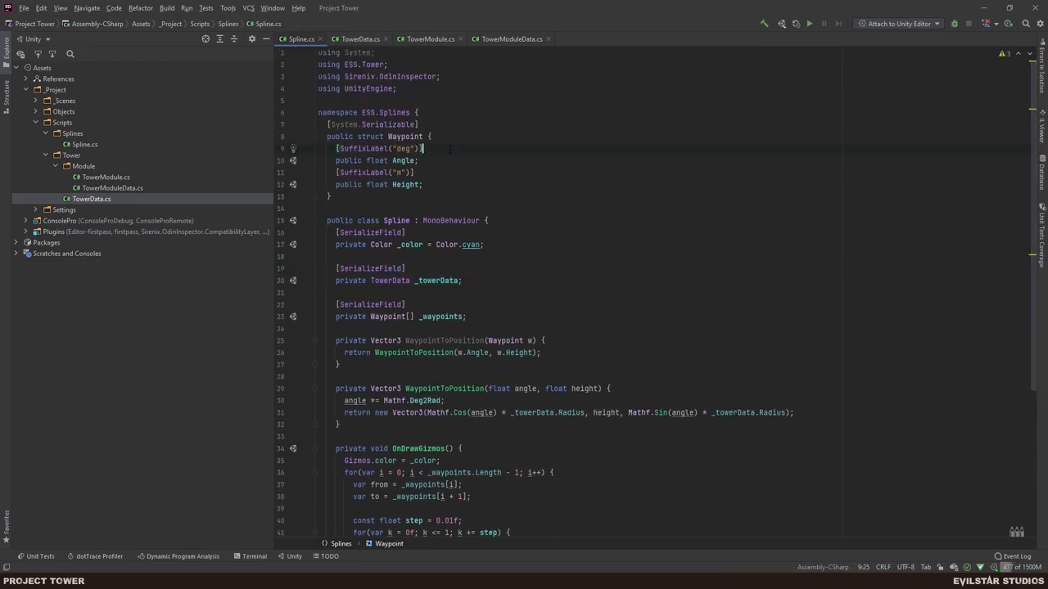
type(", HorizontalGroup")
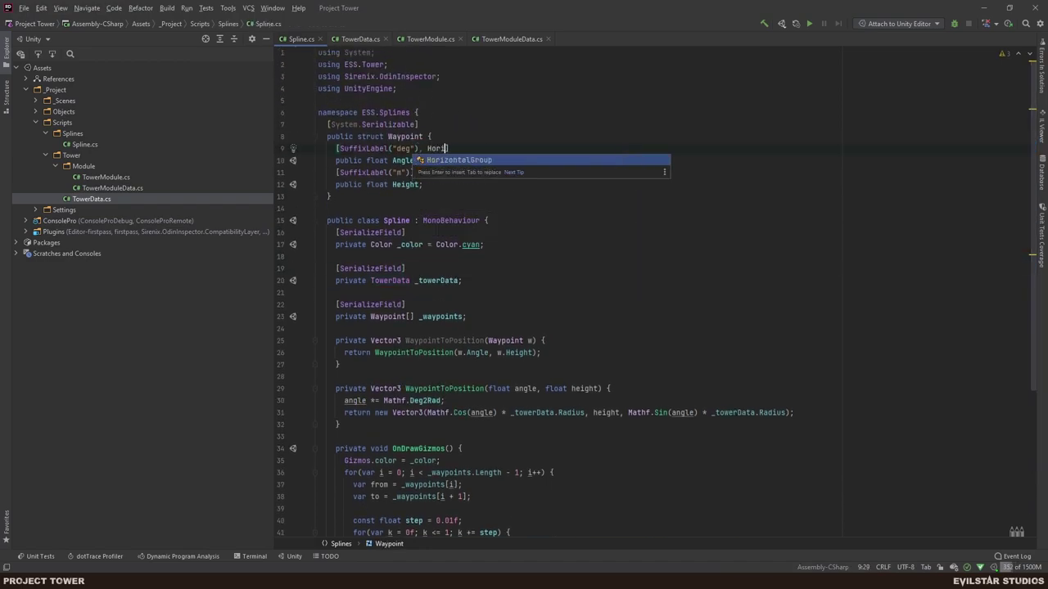
key("Return")
Copy HorizontalGroup into the Height field's attribute line, save the script, and switch to Unity to check the waypoint layout.
key("ctrl+shift+Left")
key("ctrl+shift+Left")
key("ctrl+shift+Left")
key("ctrl+c")
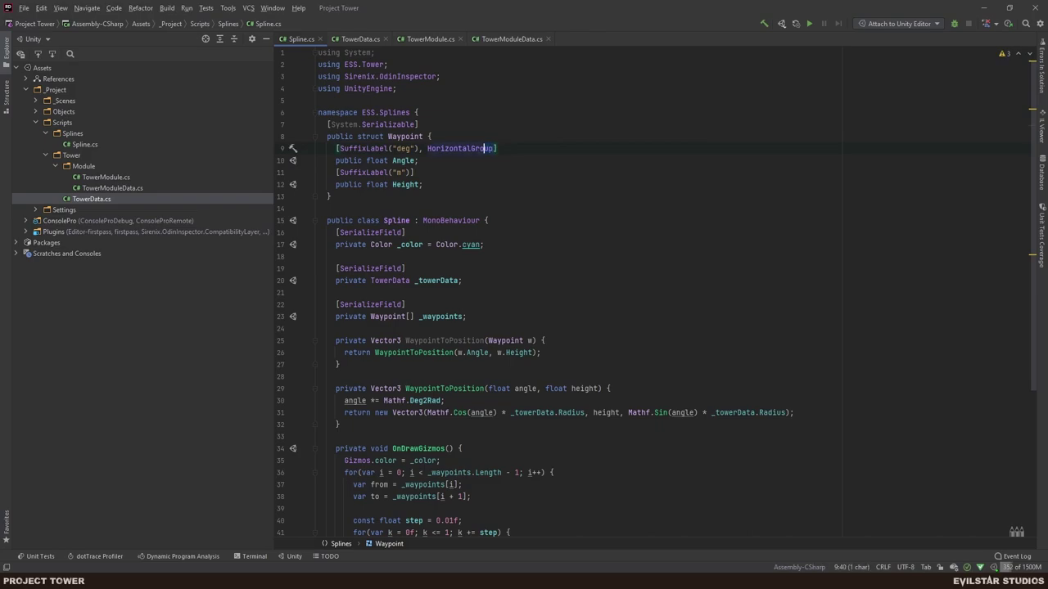
key("Down")
key("Down")
key("Left")
key("ctrl+v")
key("ctrl+s")
key("alt+Tab")
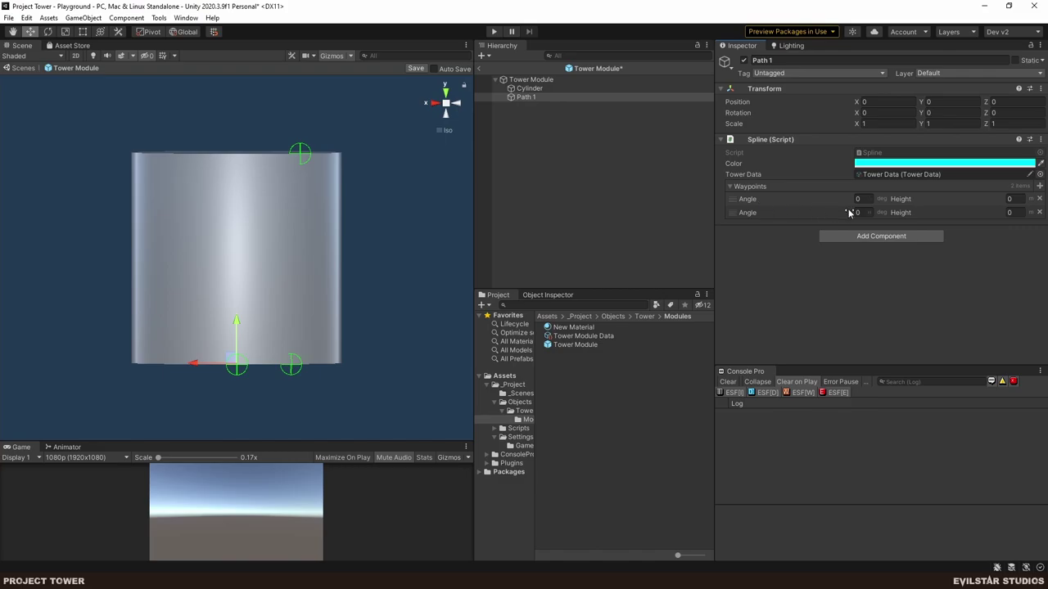
Switch back to Rider and add LabelWidth(100) after HorizontalGroup in the Height field's attribute line.
key("alt+Tab")
type(", label")
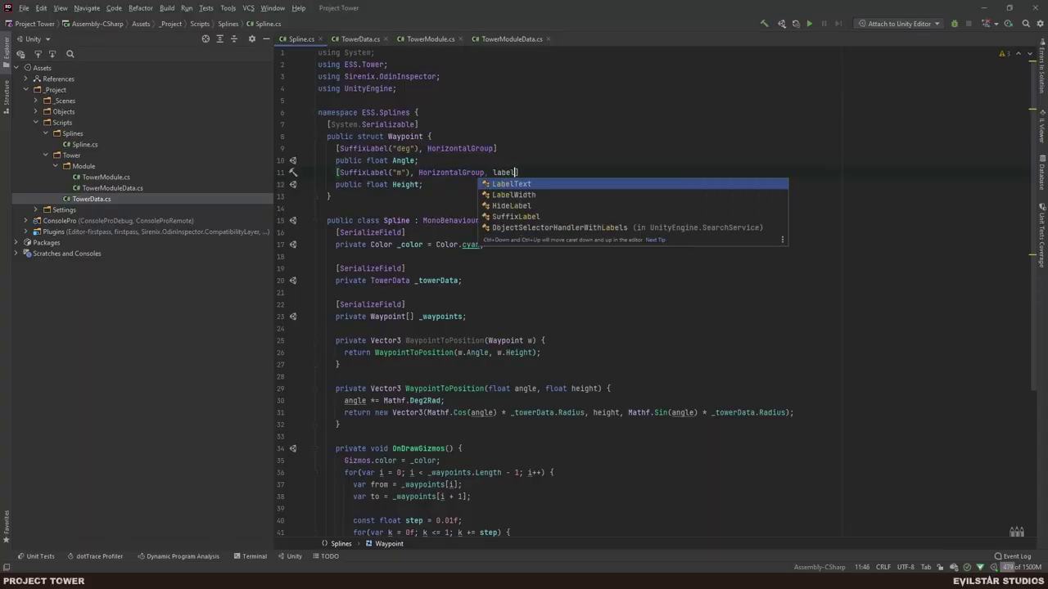
key("Down")
key("Return")
type("100")
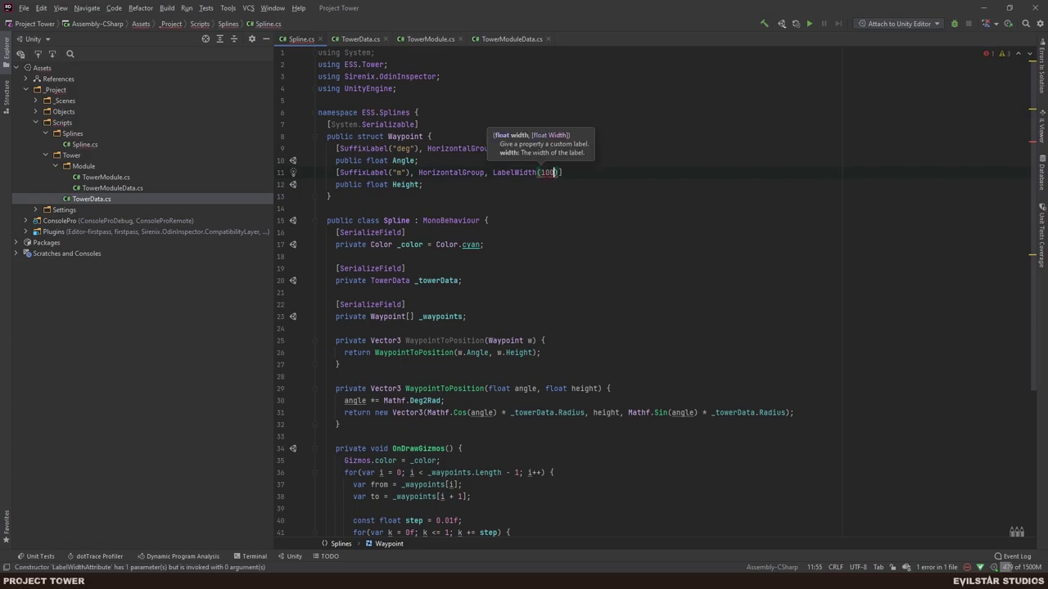
key("Escape")
Copy LabelWidth(100) into the Angle field's attribute line, after HorizontalGroup.
key("Right")
key("ctrl+shift+Left")
key("ctrl+shift+Left")
key("ctrl+shift+Left")
key("ctrl+shift+Left")
key("ctrl+shift+Left")
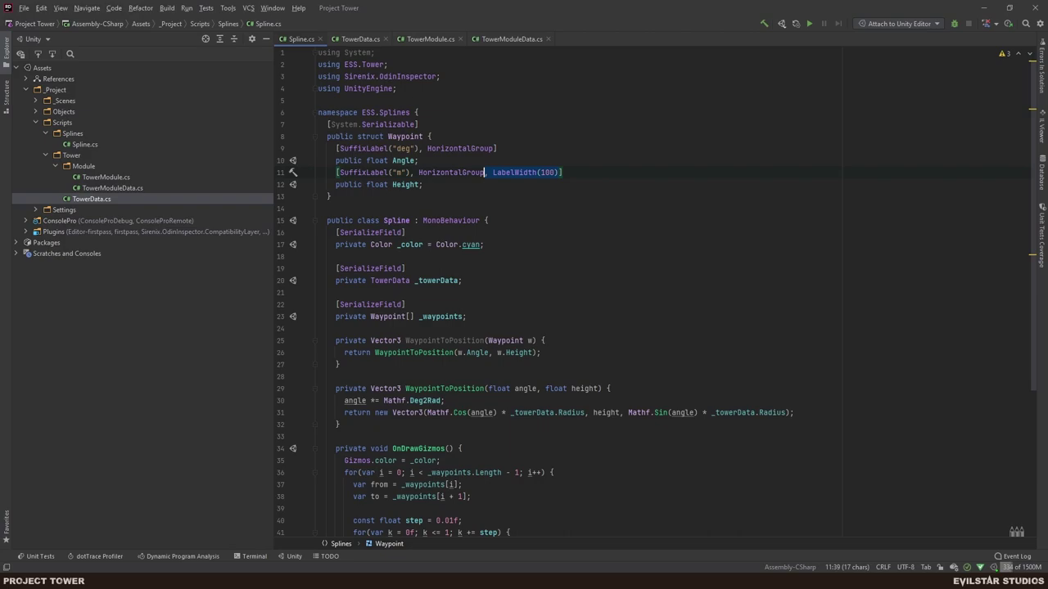
key("ctrl+c")
key("Up")
key("Up")
key("End")
key("Left")
key("ctrl+v")
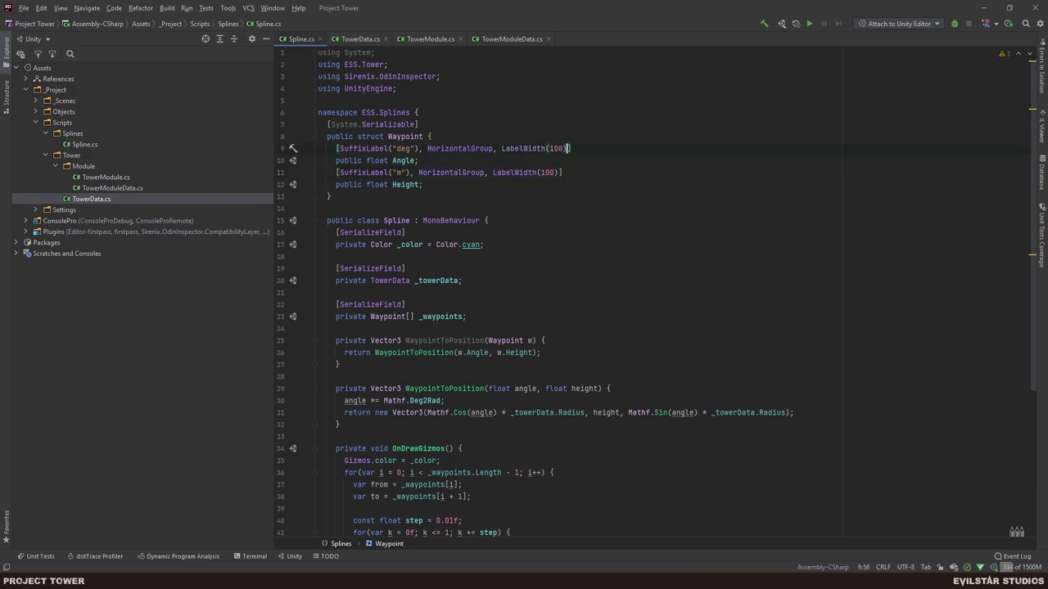
Switch to Unity and set the second waypoint of Path 1 to angle 0 and height 4.12.
key("alt+Tab")
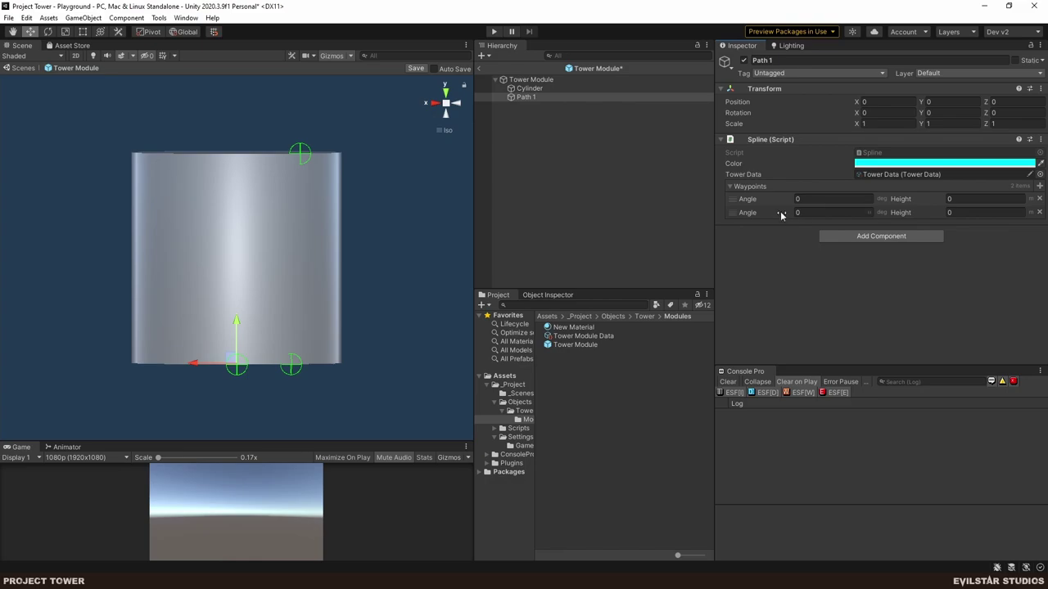
left_click_drag(789, 216, 287, 256)
left_click_drag(61, 257, 274, 286, "alt")
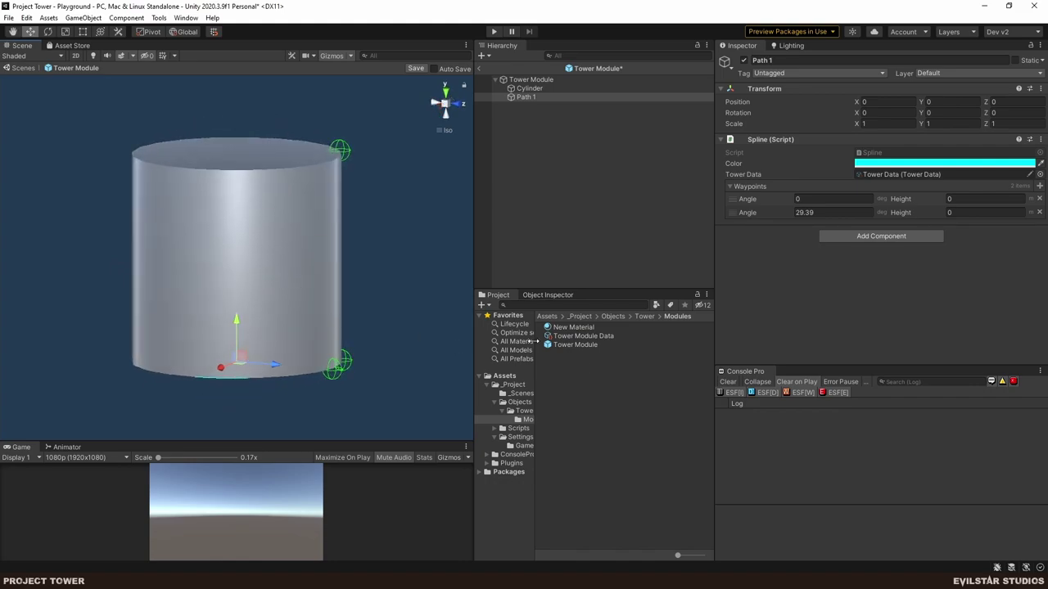
left_click(806, 213)
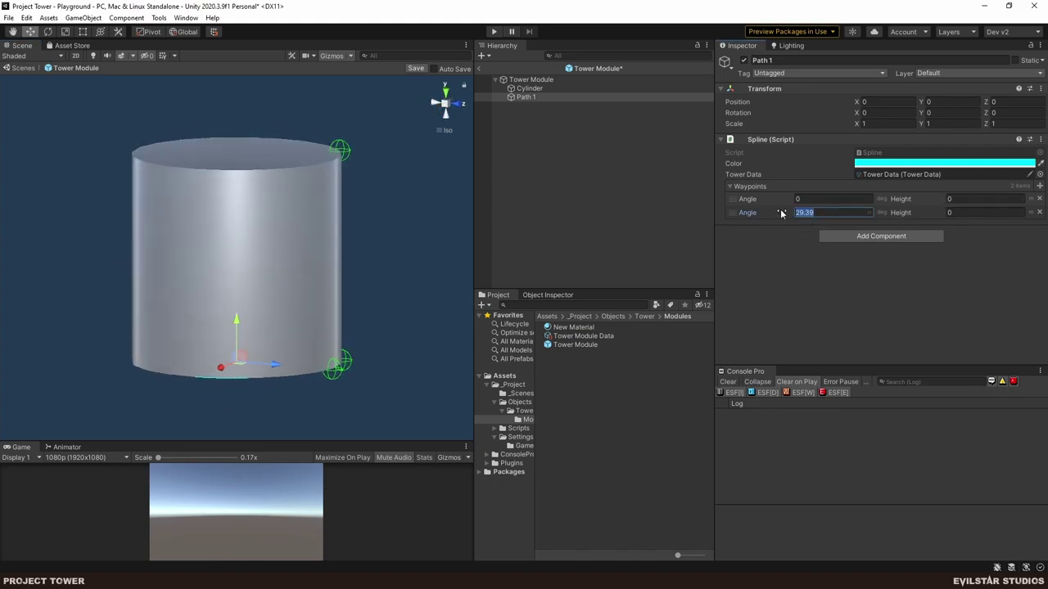
type("0")
left_click(943, 214)
type("4.12")
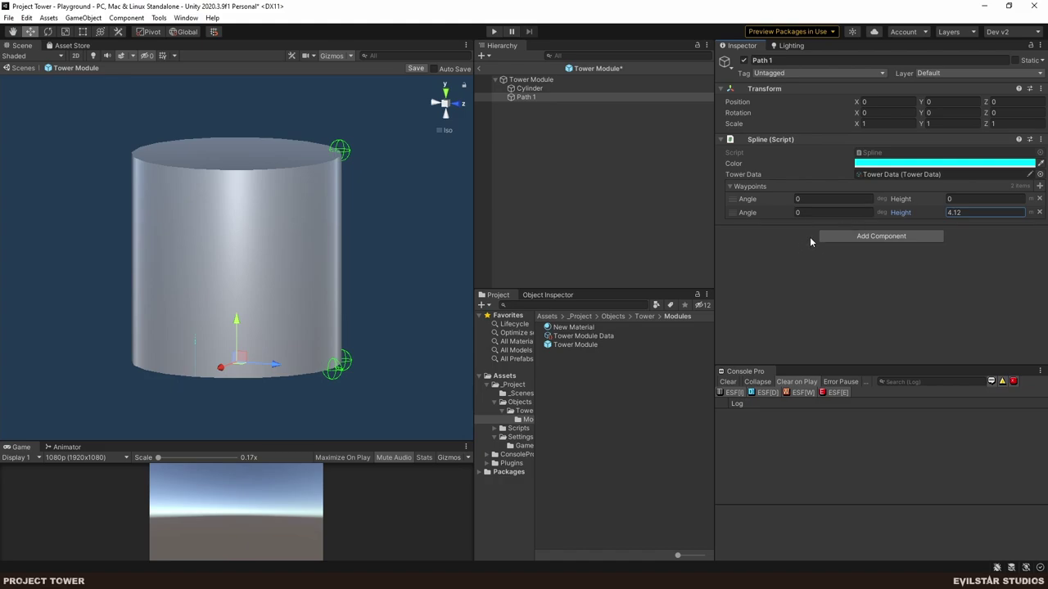
Add a third waypoint to Path 1, copy the second waypoint's height of 4.12 into it, and set its angle to 106.54.
left_click(1040, 186)
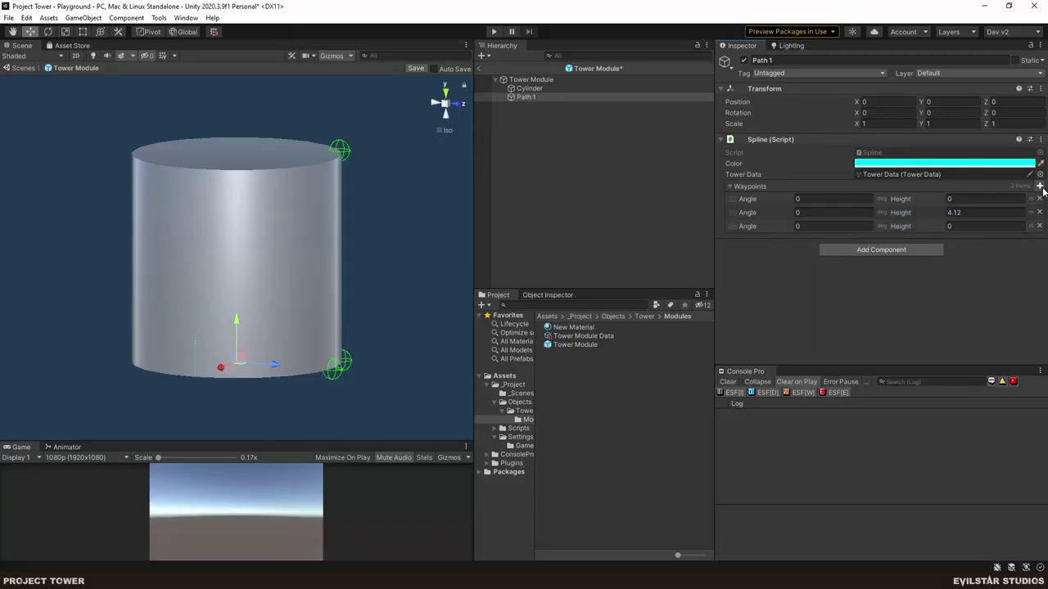
left_click_drag(941, 230, 16, 240)
left_click(794, 226)
left_click_drag(790, 231, 390, 275)
left_click(970, 212)
key("ctrl+c")
left_click(956, 227)
key("ctrl+v")
left_click_drag(248, 318, 184, 343, "alt")
left_click_drag(790, 226, 104, 242)
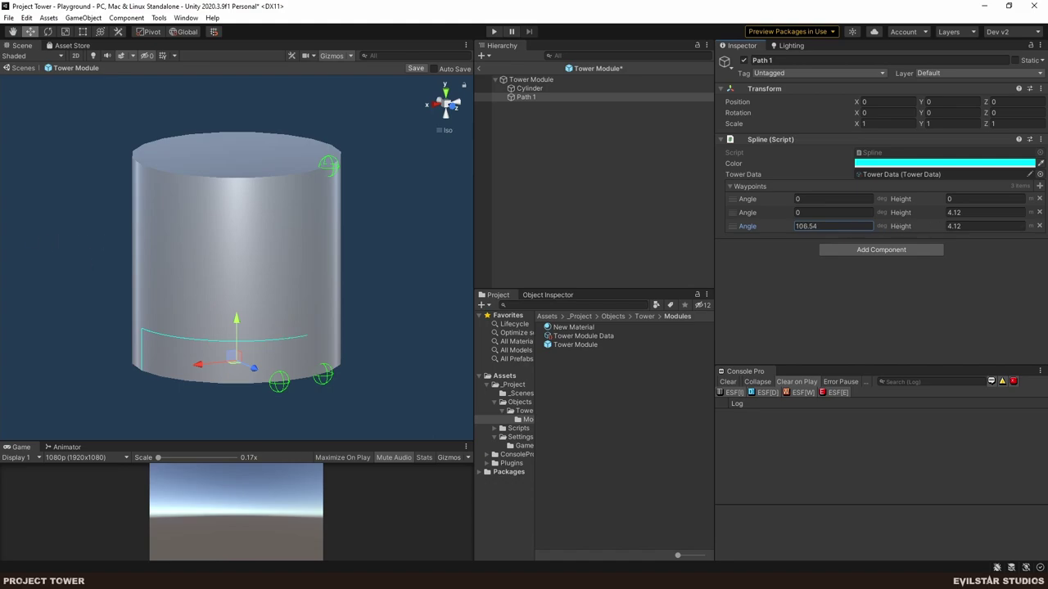
left_click(960, 274)
left_click(921, 228)
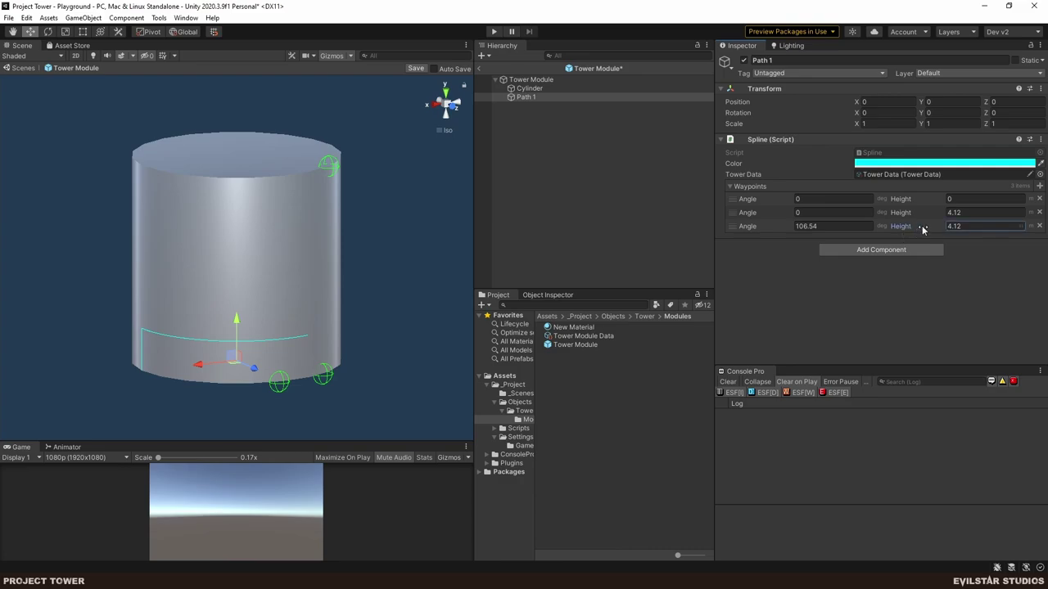
left_click(732, 227)
left_click(927, 231)
right_click(767, 229)
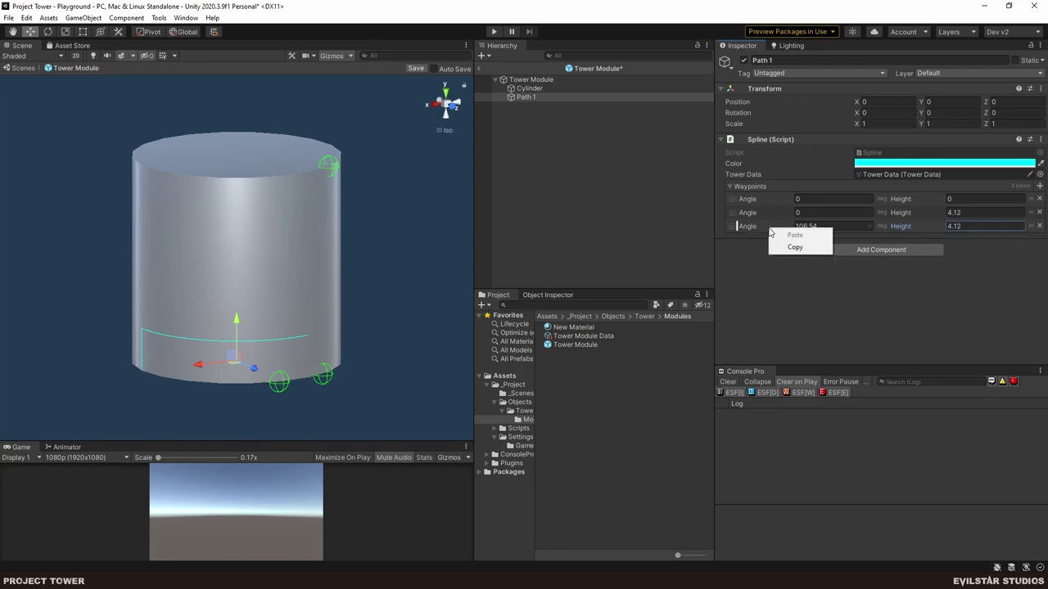
left_click(1038, 191)
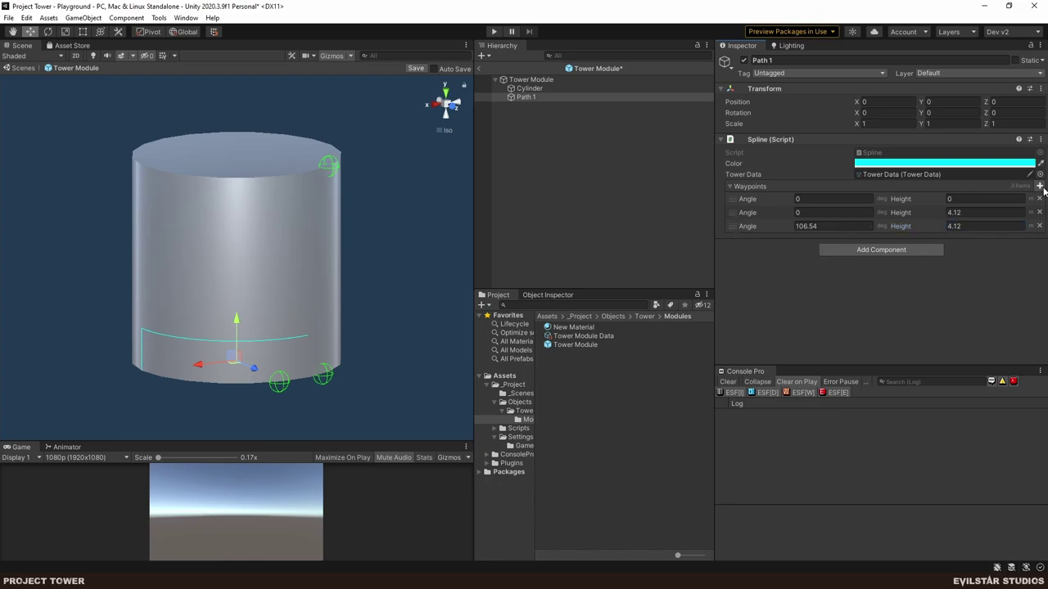
Add a fourth waypoint to Path 1 and copy the third waypoint's angle of 106.54 into it.
left_click(1040, 185)
right_click(749, 240)
left_click(786, 260)
right_click(752, 229)
left_click(765, 245)
right_click(749, 240)
left_click(776, 250)
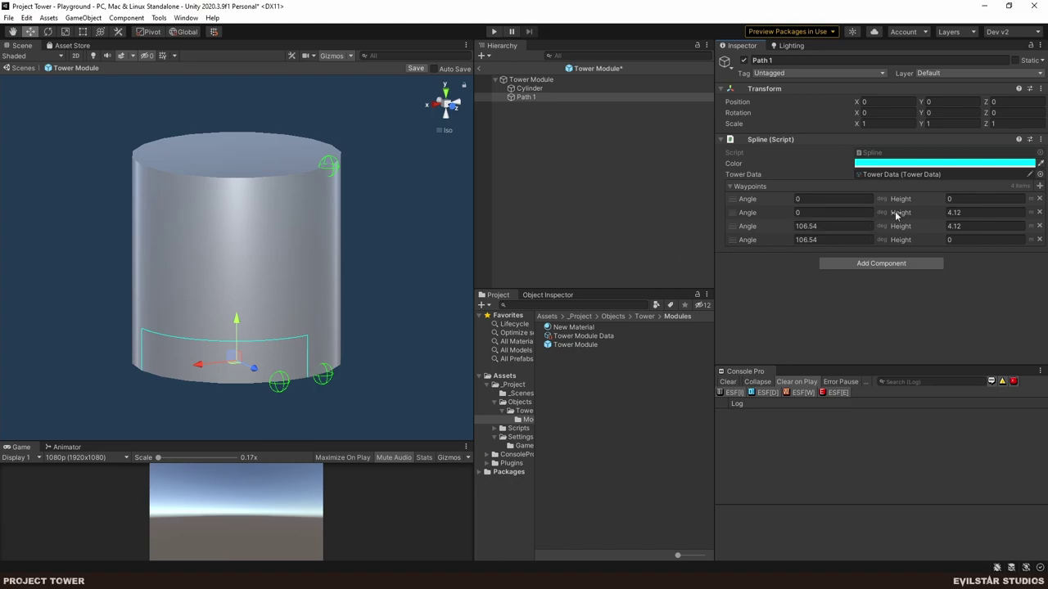
Raise the fourth waypoint's height to 24.15 and check the path around the cylinder.
left_click_drag(941, 241, 53, 217)
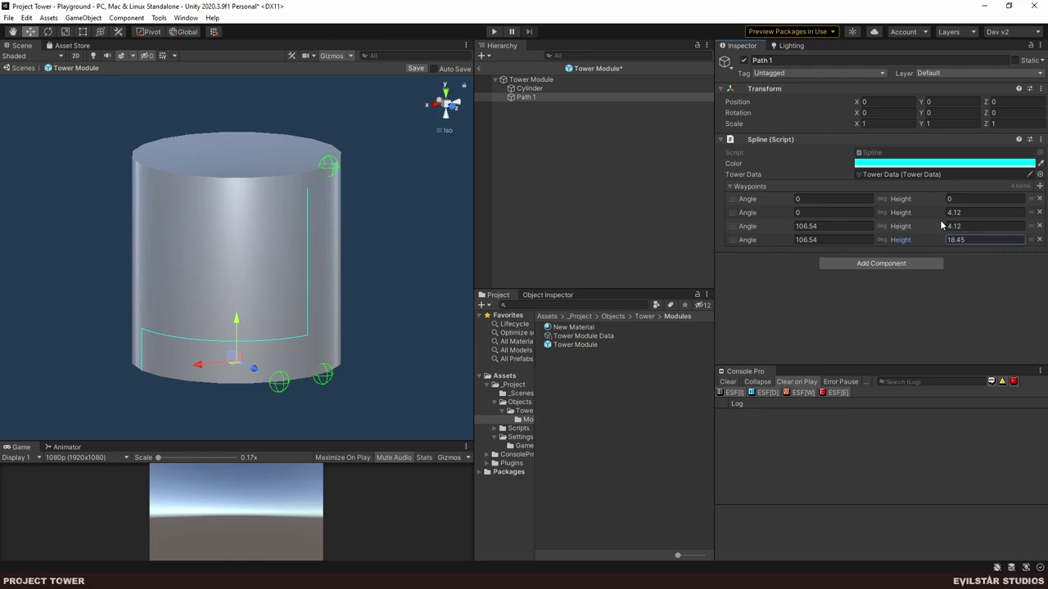
left_click_drag(966, 242, 9, 253)
left_click_drag(139, 320, 262, 294, "alt")
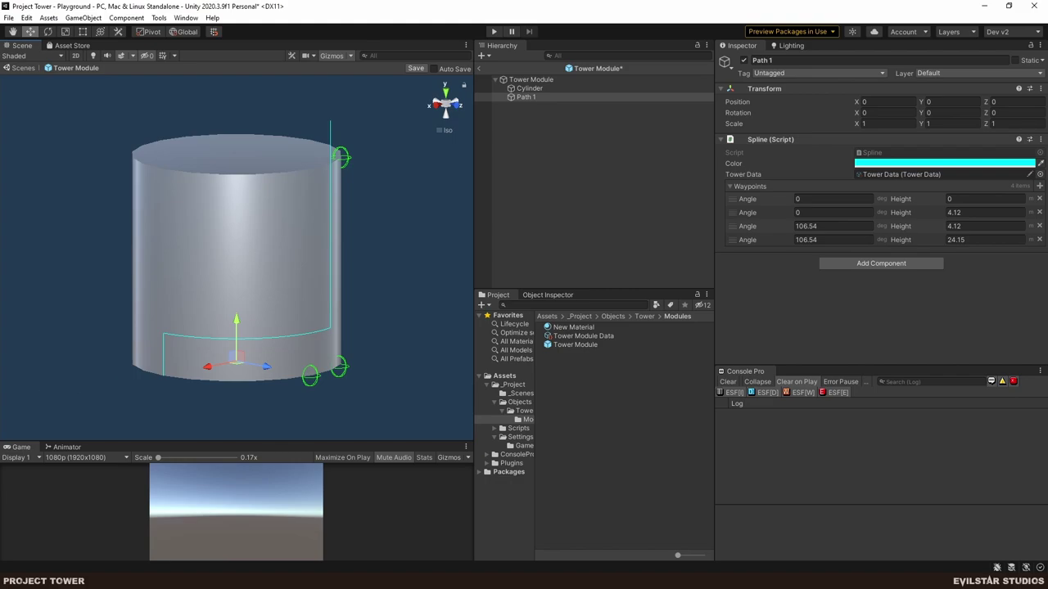
key("alt+Tab")
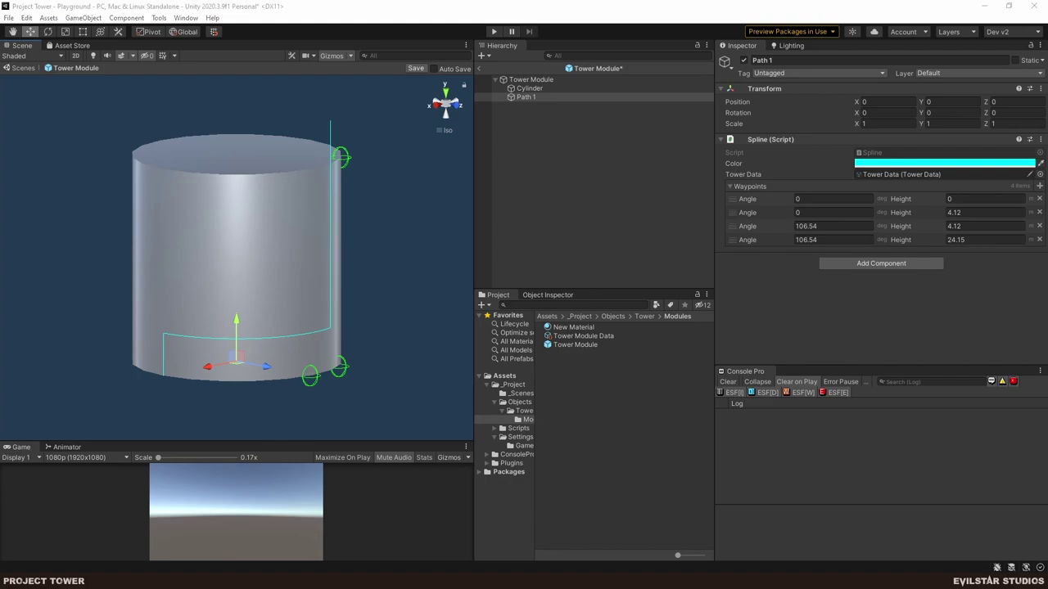
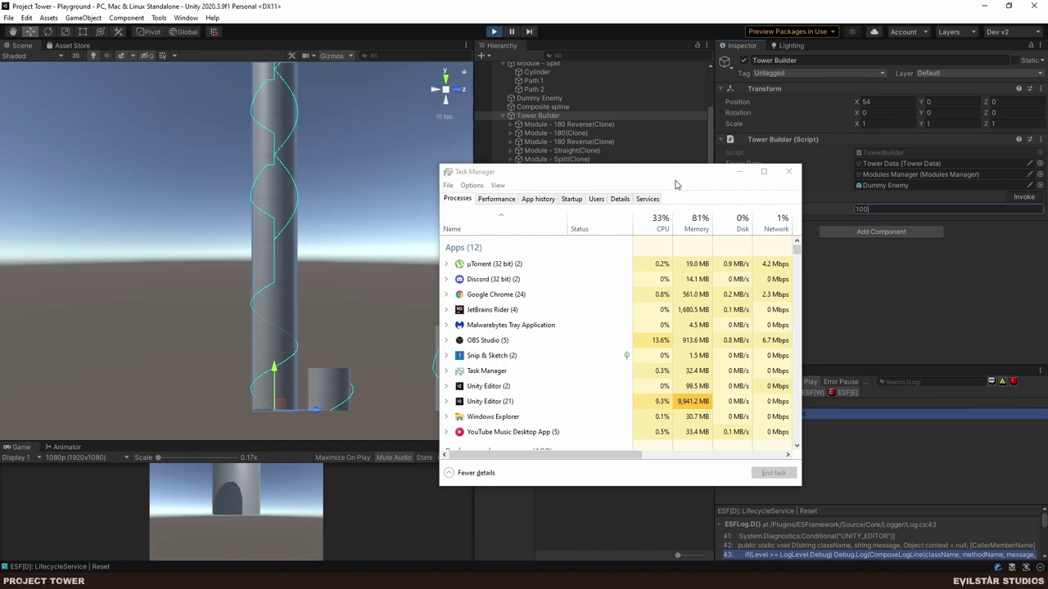
Reopen Task Manager, end the Unity Editor (21) task, and dismiss the error dialog.
left_click_drag(673, 173, 687, 170)
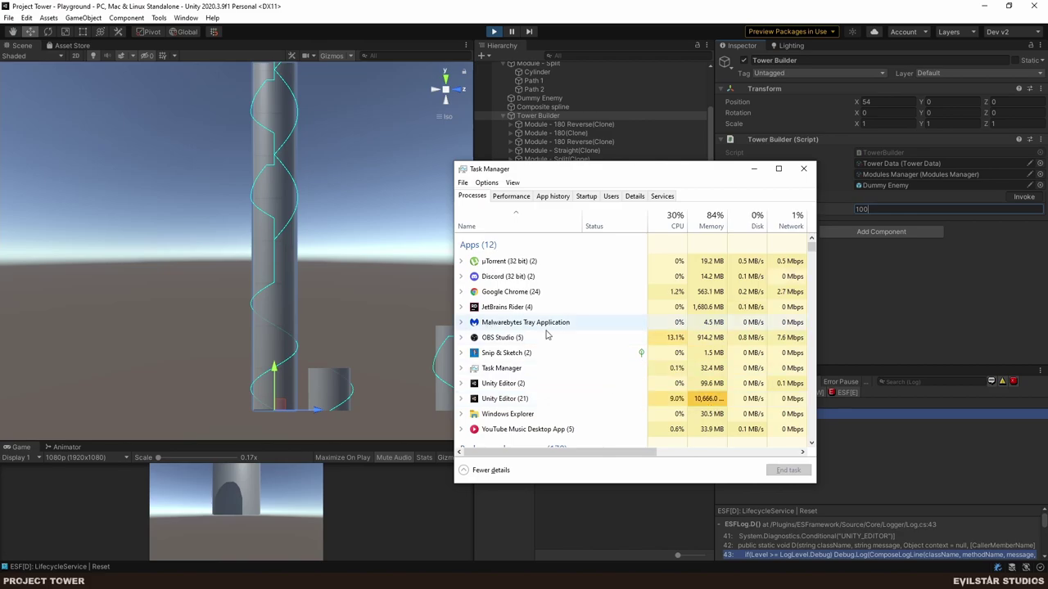
left_click(803, 168)
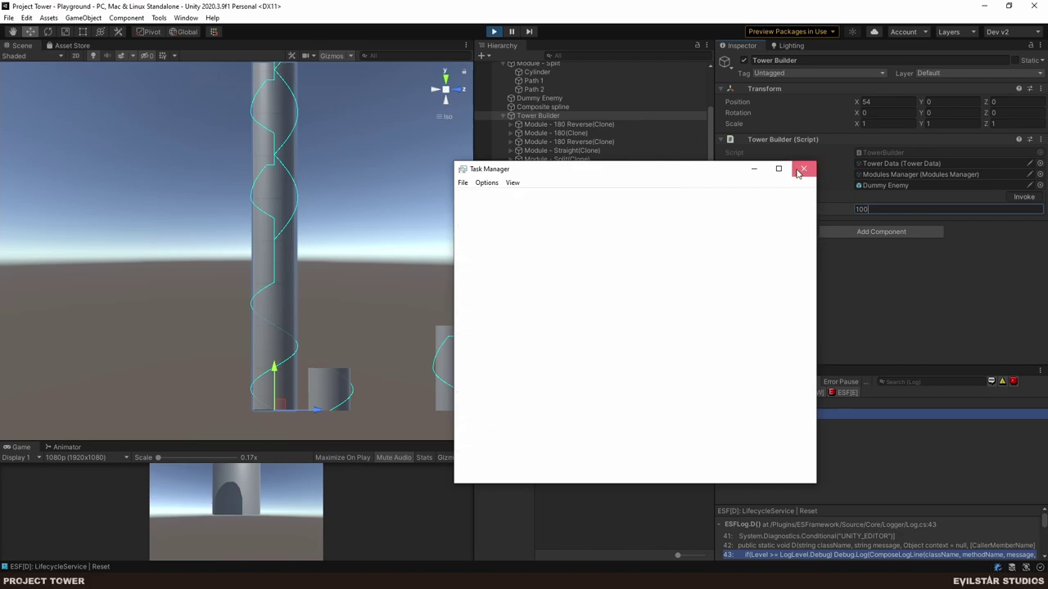
key("ctrl+shift+Escape")
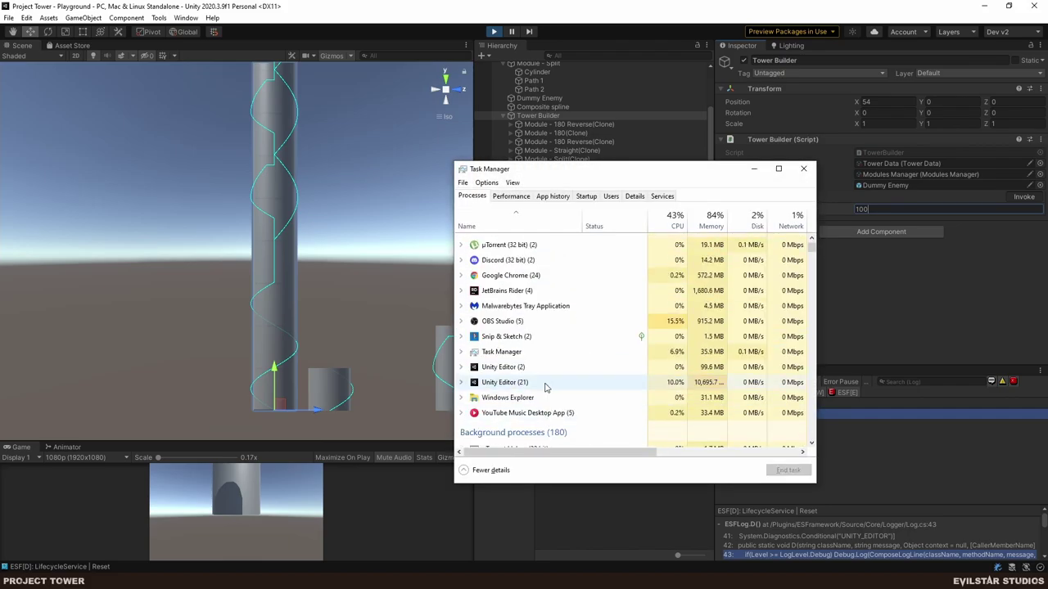
right_click(516, 382)
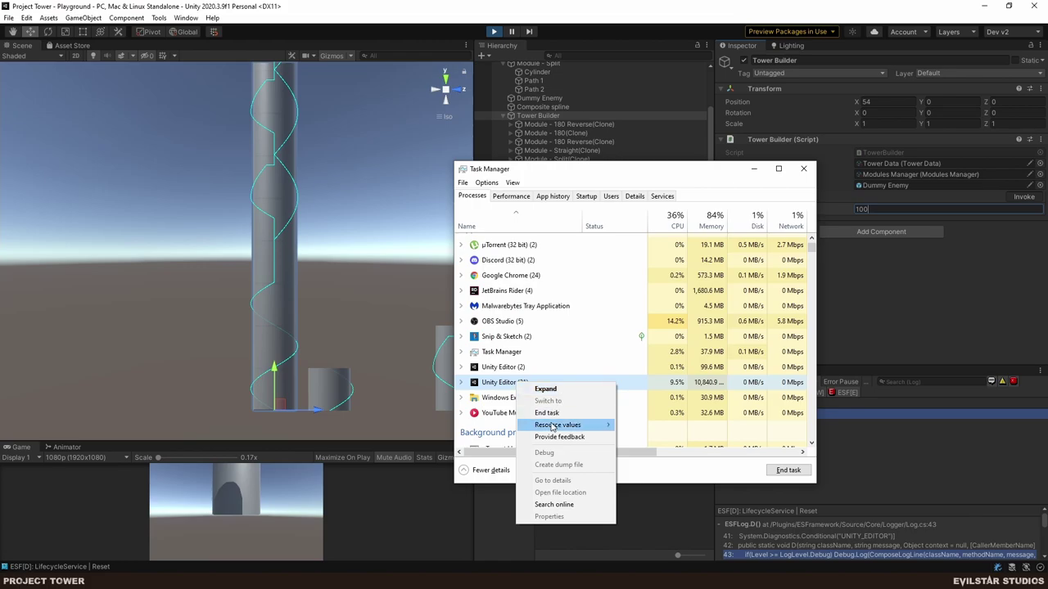
left_click(549, 413)
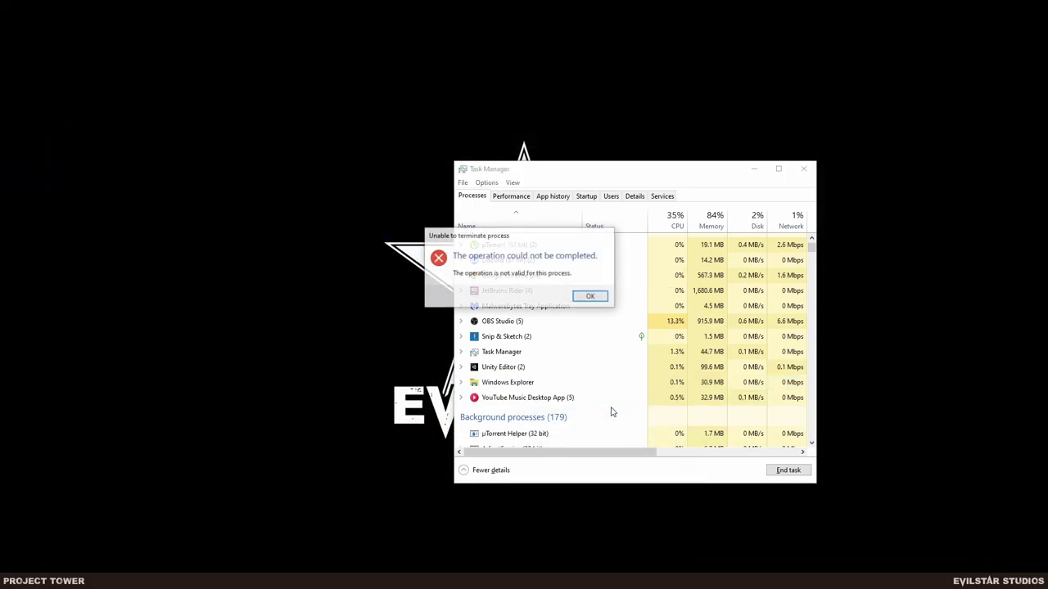
left_click(590, 299)
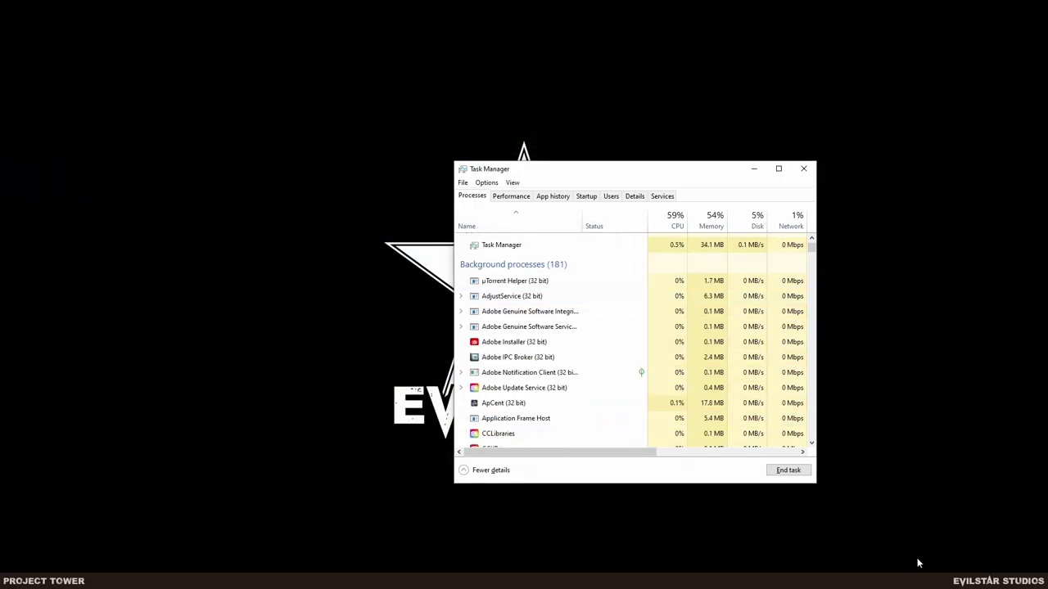
Relaunch the Project Tower project through Unity Hub and close Task Manager.
right_click(933, 581)
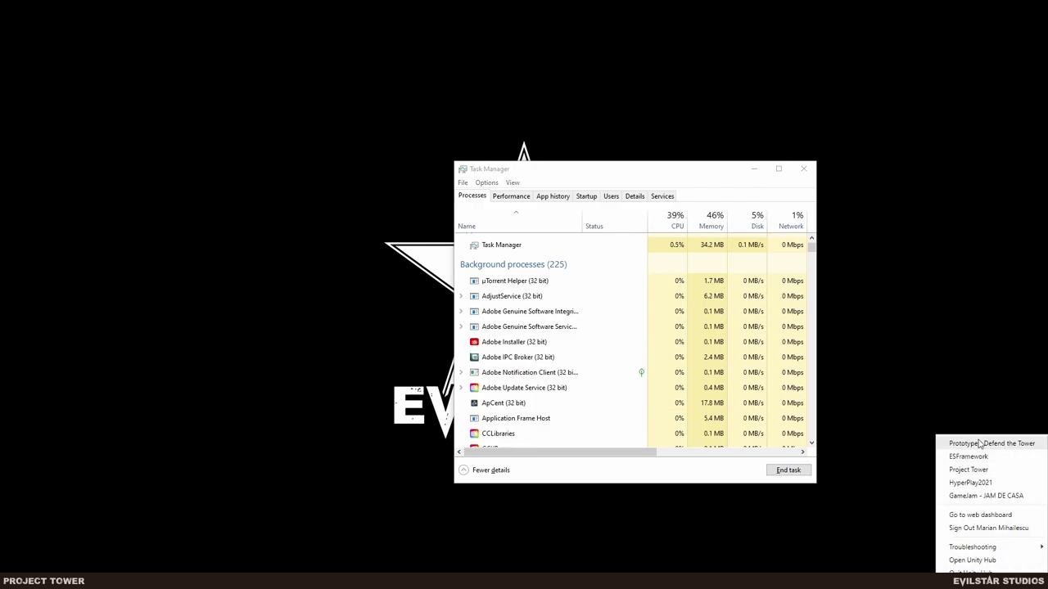
left_click(983, 471)
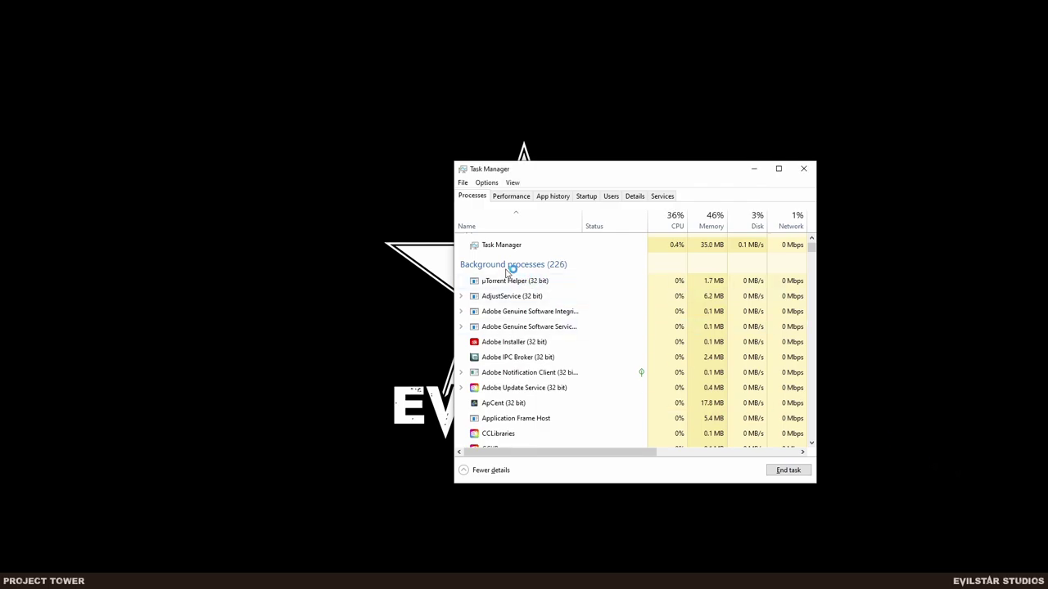
left_click(801, 170)
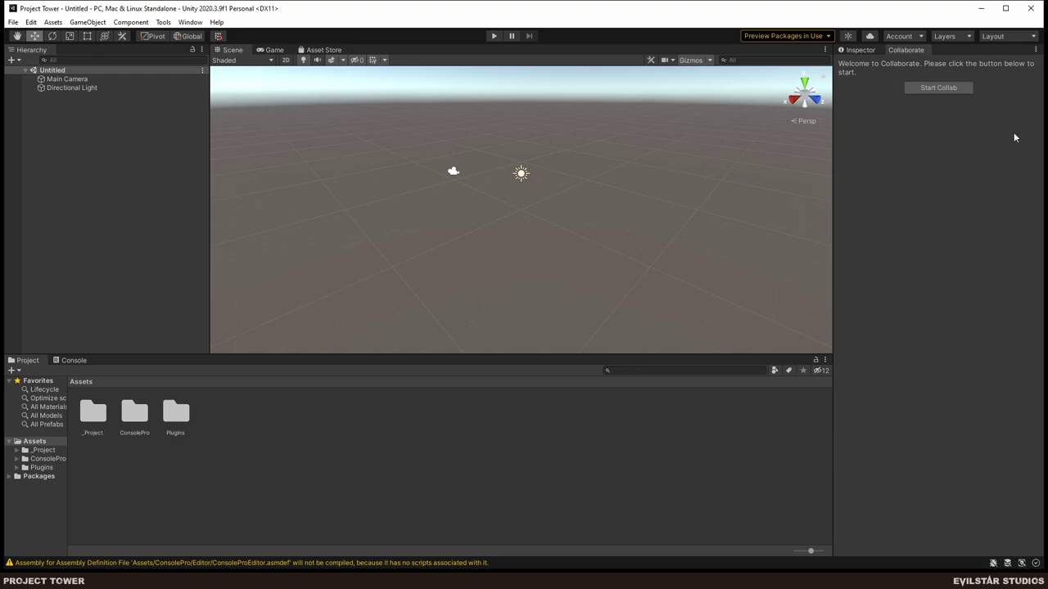
Apply the saved Dev v2 editor layout and clear the Console Pro log.
left_click(1008, 36)
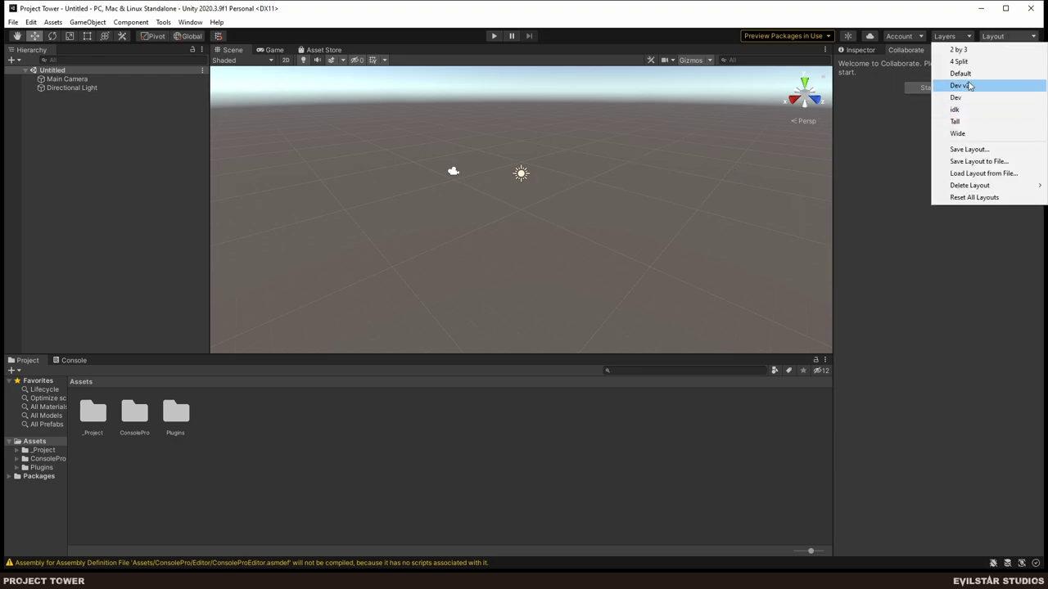
left_click(968, 85)
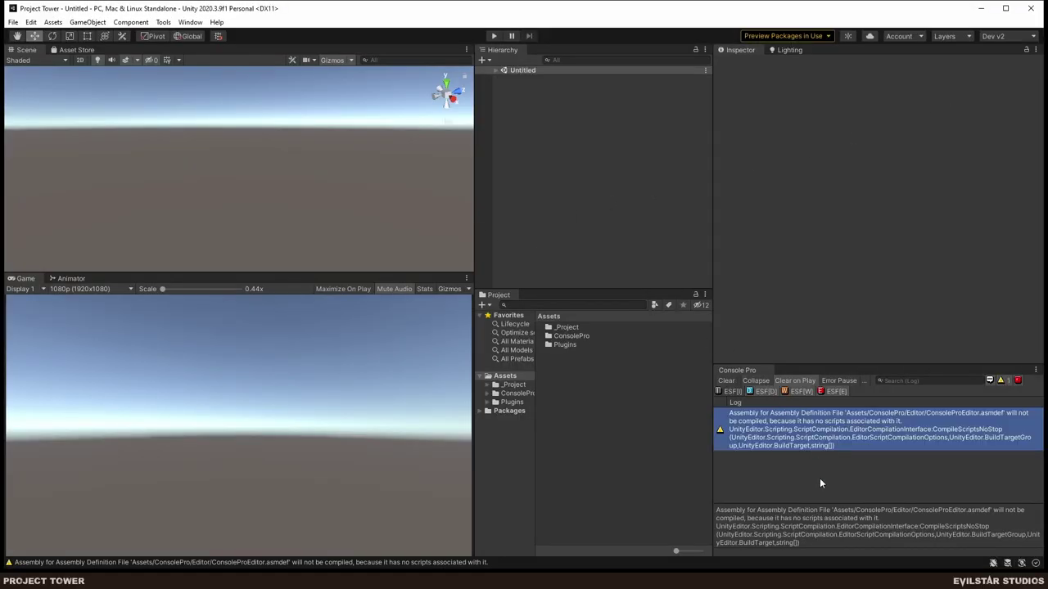
left_click(723, 383)
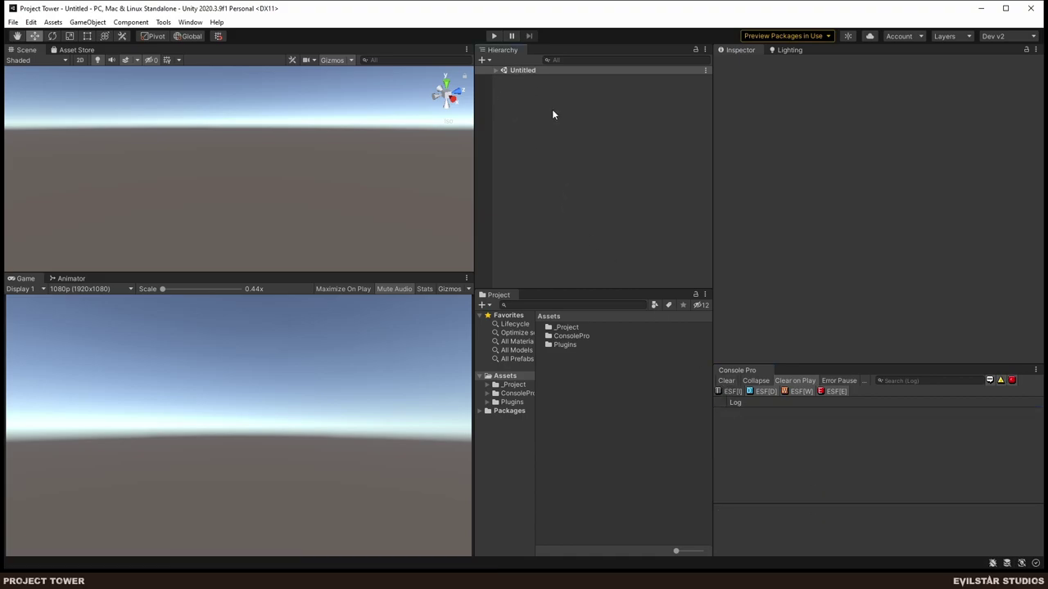
Open the Playground scene from the _Project/_Scenes folder.
double_click(565, 328)
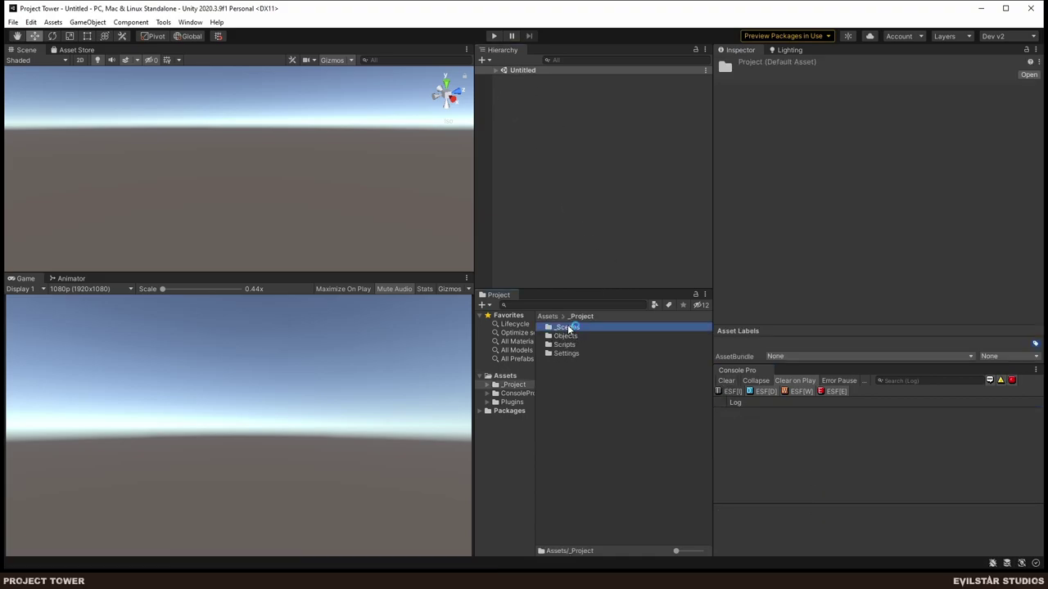
double_click(572, 327)
double_click(571, 328)
left_click(595, 210)
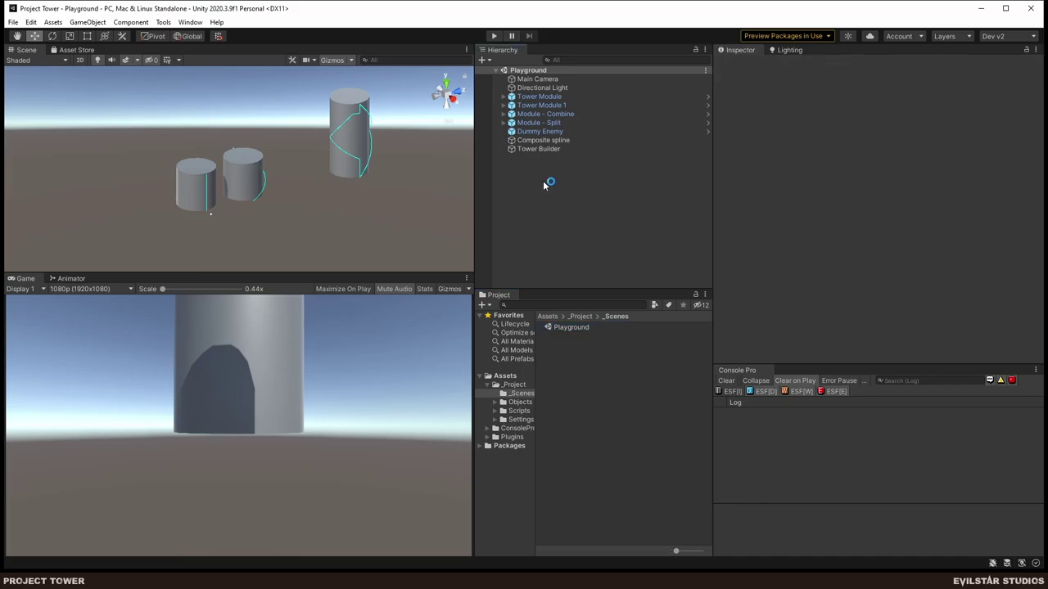
Enter Play mode, build a tower of size 10 with the Tower Builder object, and view its full height.
left_click(493, 36)
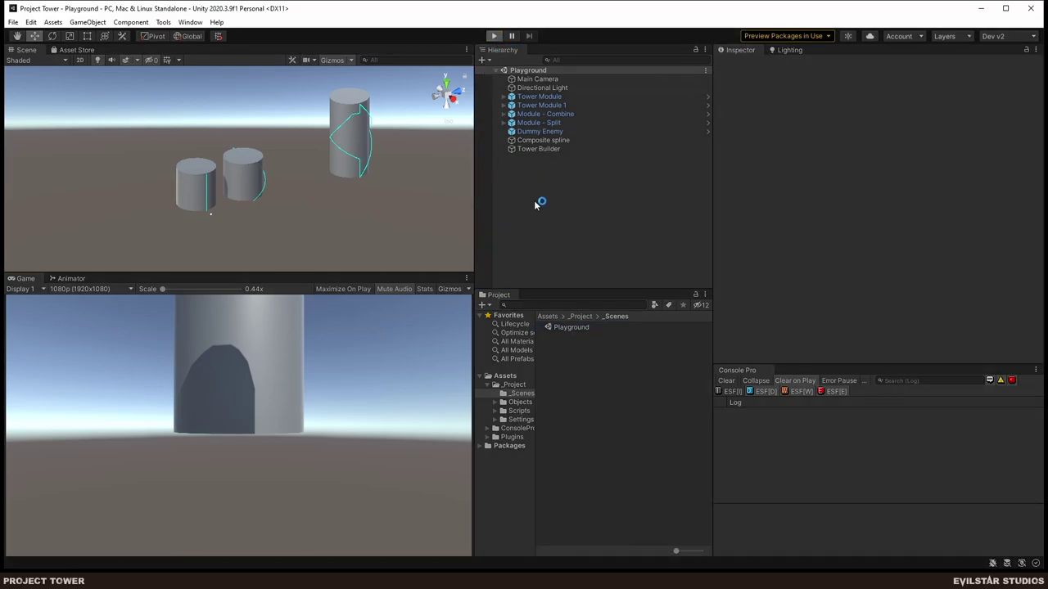
left_click(561, 148)
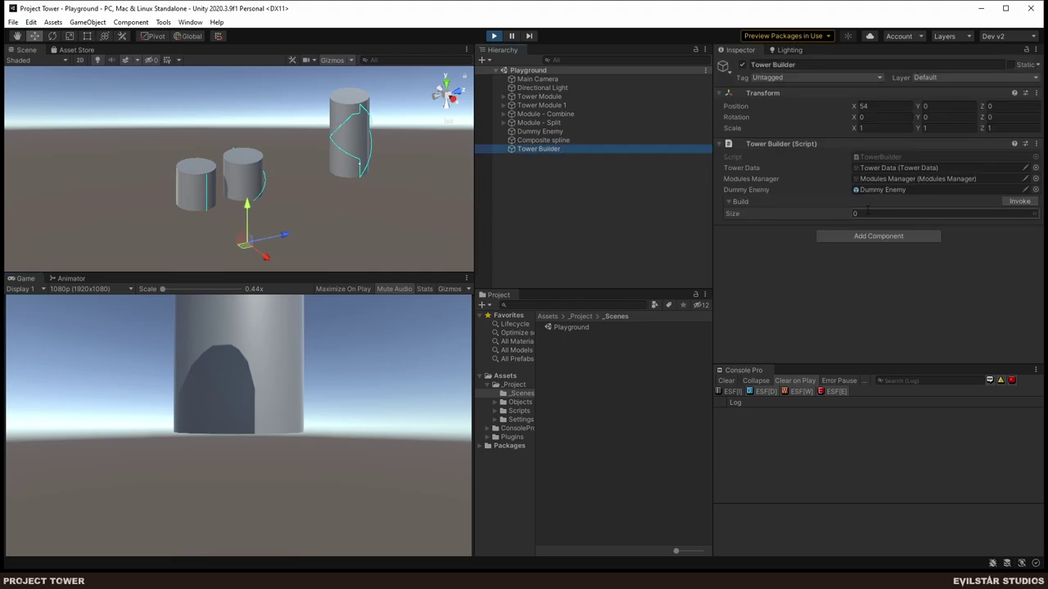
type("10")
left_click(1019, 202)
left_click_drag(334, 243, 342, 163, "alt")
middle_click_drag(342, 164, 332, 241)
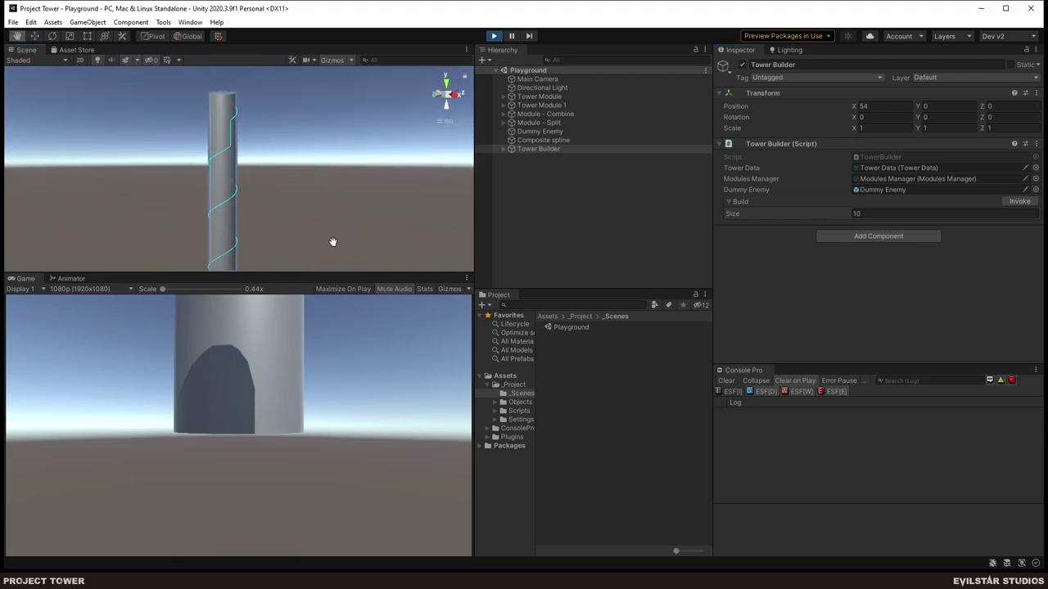
scroll(333, 241, "down", 4)
middle_click_drag(284, 208, 286, 178)
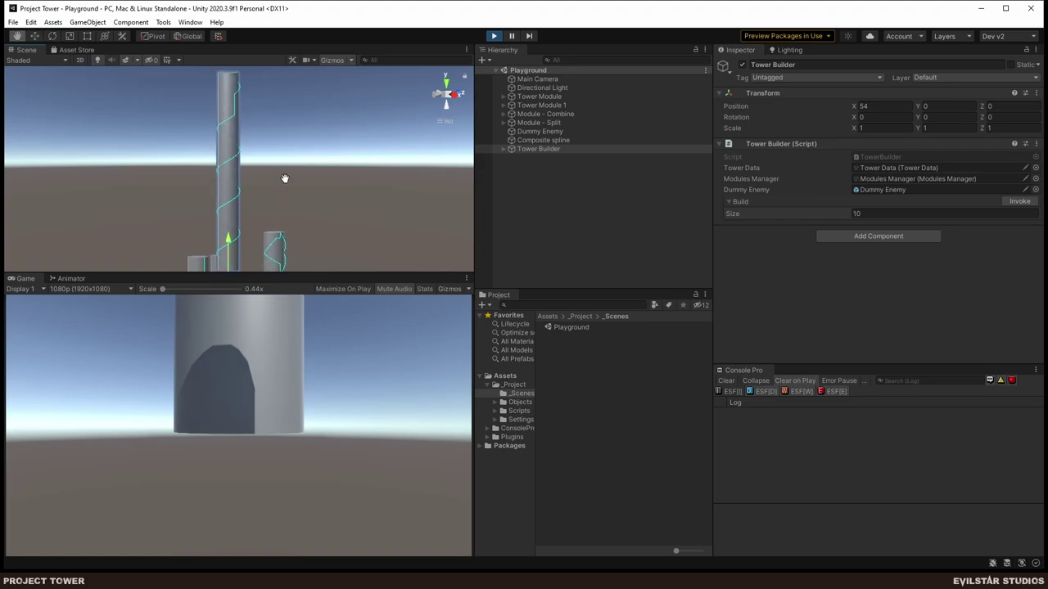
Invoke Build three more times at size 10 and examine the spline paths on each generated tower.
left_click(1019, 201)
middle_click_drag(284, 229, 285, 193)
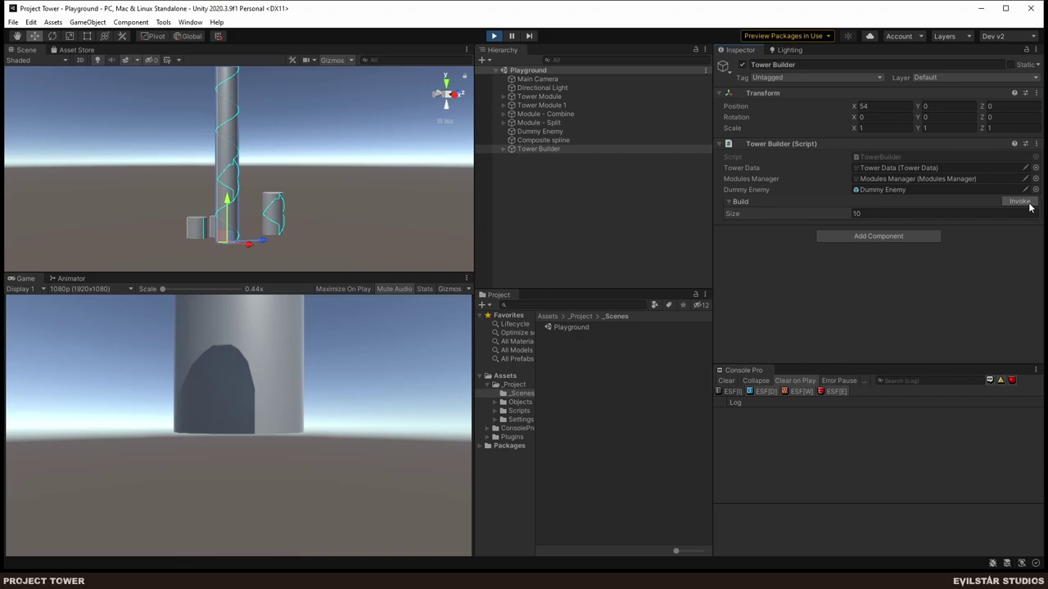
left_click(1029, 204)
middle_click_drag(261, 109, 264, 158)
scroll(264, 159, "down", 2)
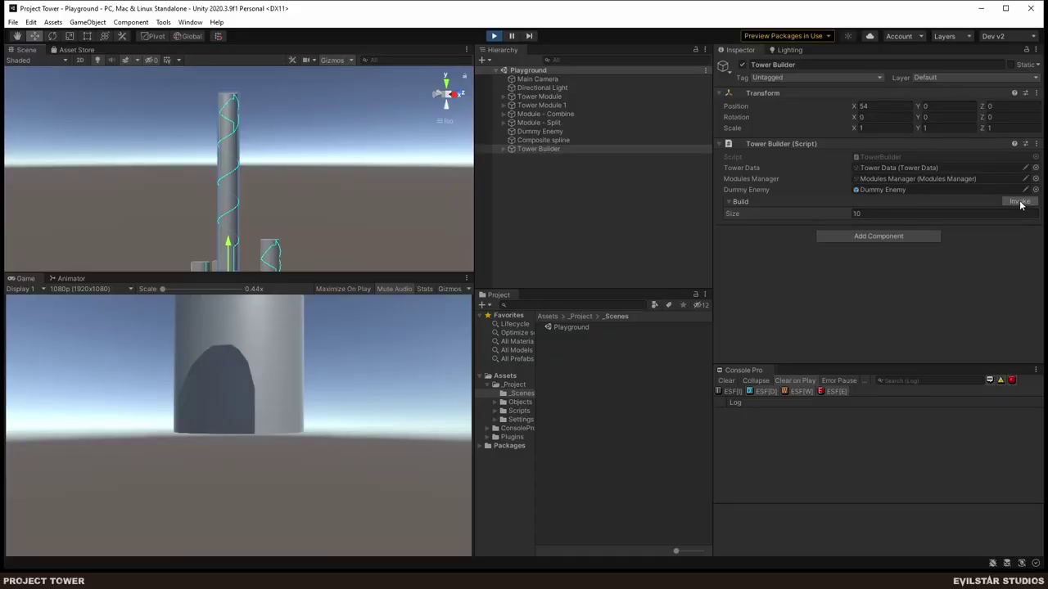
left_click(1019, 202)
scroll(259, 237, "up", 5)
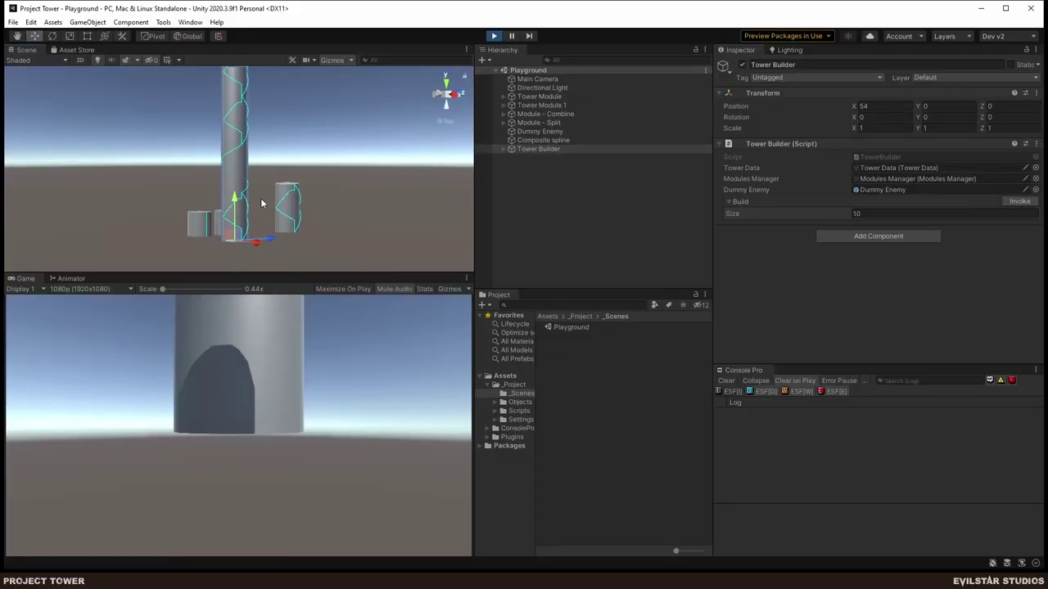
Examine the generated tower's spline path up close, following its branches and joins up to the topmost module.
mouse_move(326, 225)
right_mouse_down()
mouse_move(91, 240)
mouse_move(270, 213)
mouse_move(123, 214)
right_mouse_up()
right_click_drag(352, 207, 269, 205)
mouse_move(270, 207)
left_mouse_down("alt")
mouse_move(262, 162)
mouse_move(222, 205)
mouse_move(276, 192)
left_mouse_up("alt")
right_click_drag(277, 192, 218, 163)
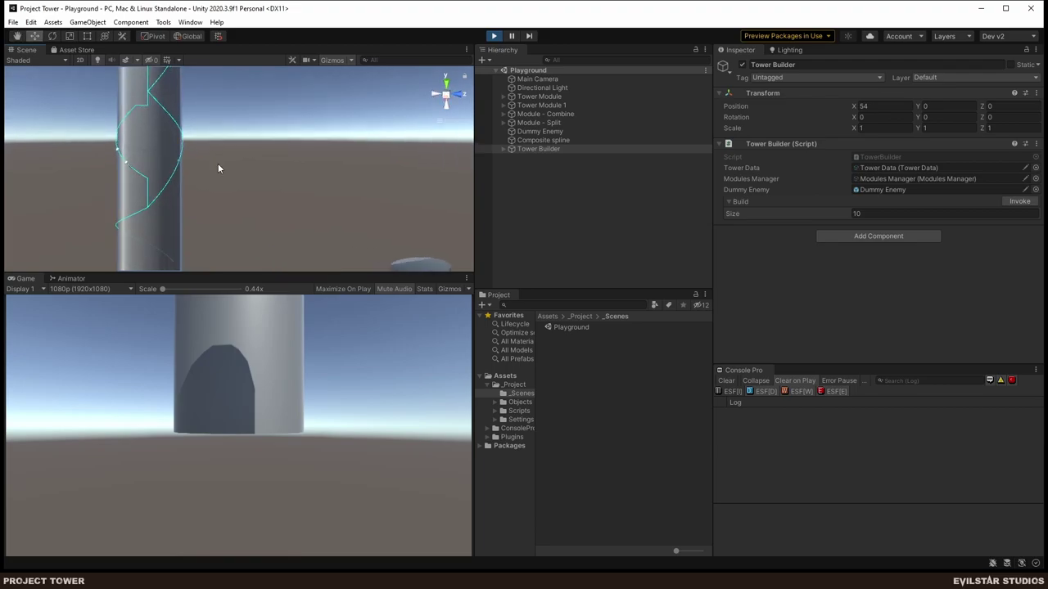
middle_click_drag(243, 178, 323, 220)
middle_click_drag(289, 154, 264, 253)
middle_click_drag(314, 144, 303, 184)
left_click_drag(302, 183, 232, 209, "alt")
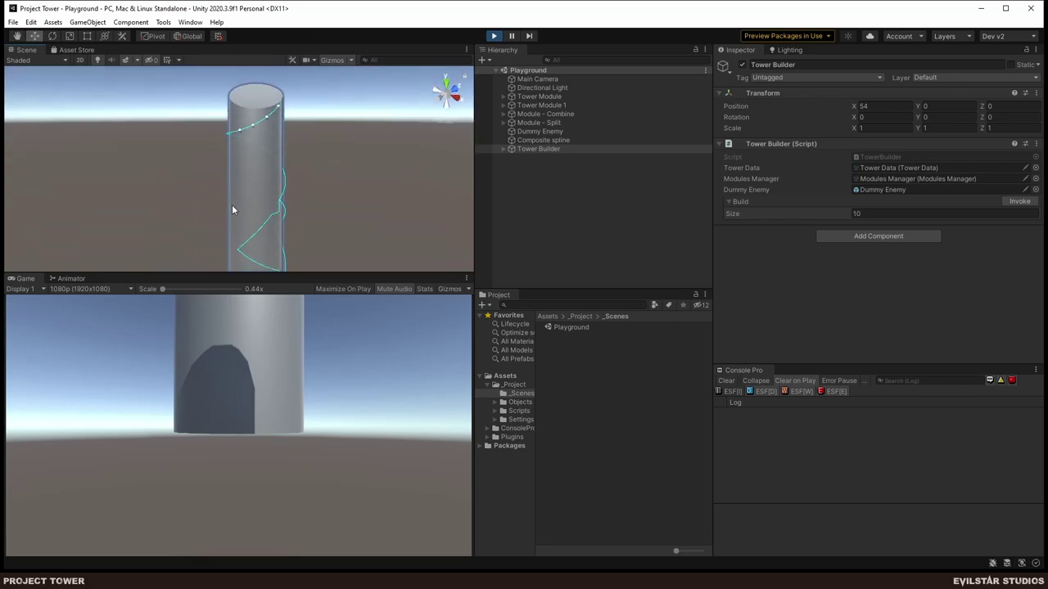
scroll(303, 229, "down", 3)
left_click_drag(309, 245, 249, 226, "alt")
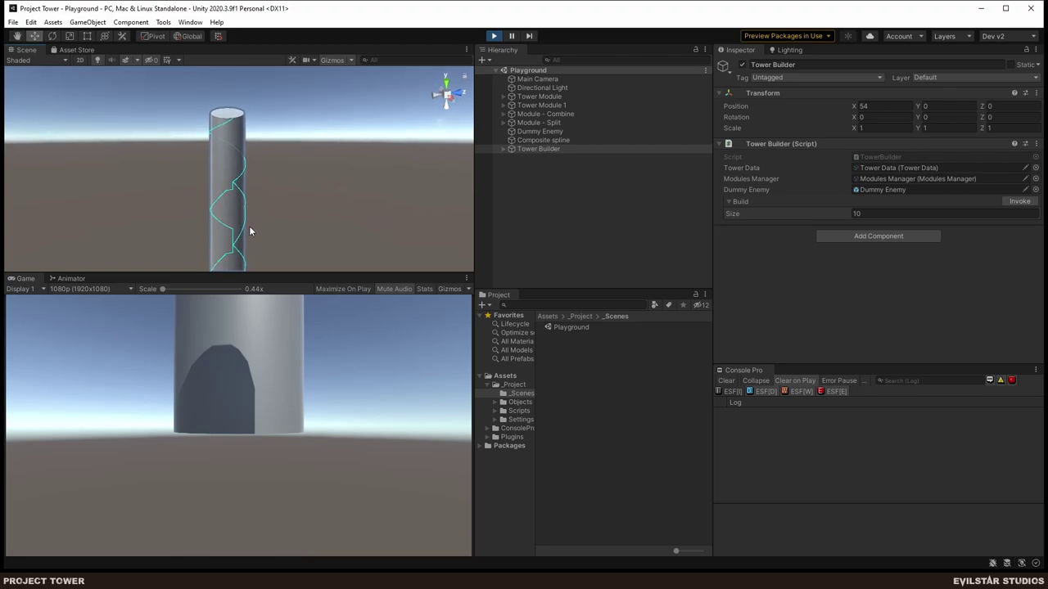
Inspect the tower's base beside the standalone modules from several angles, including a close view of where the spline paths split and combine.
middle_click_drag(248, 226, 251, 173)
scroll(262, 216, "down", 2)
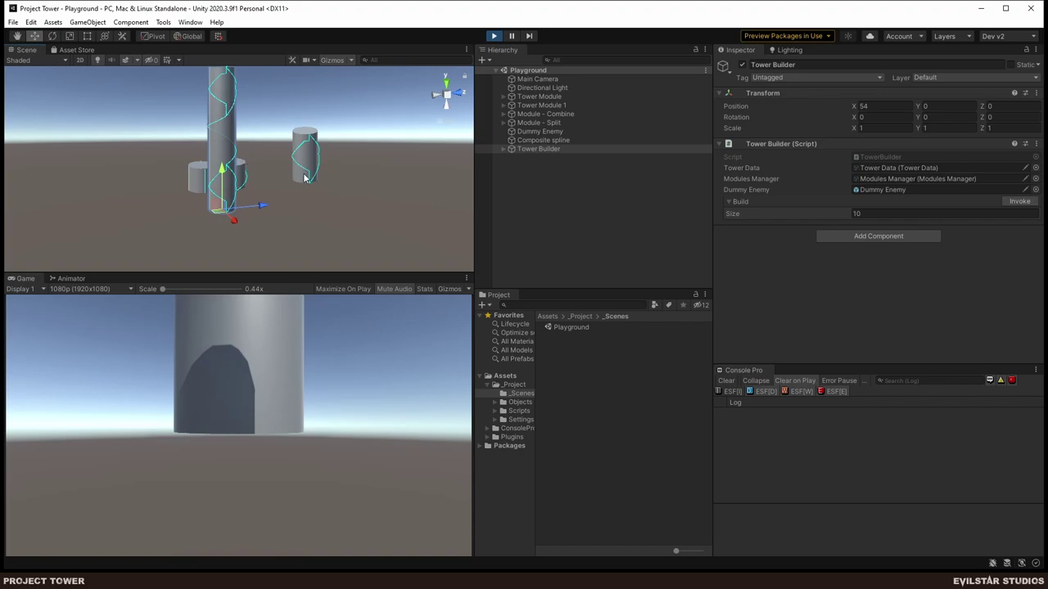
left_click_drag(331, 188, 308, 169, "alt")
left_click_drag(187, 166, 317, 177, "alt")
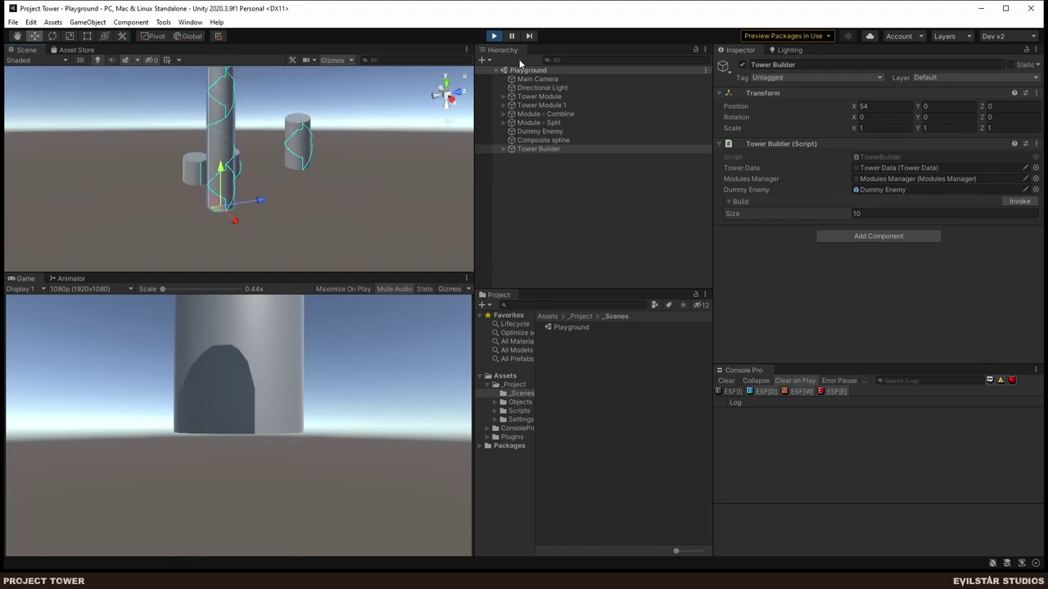
left_click_drag(362, 124, 257, 203, "alt")
middle_click_drag(257, 204, 306, 162)
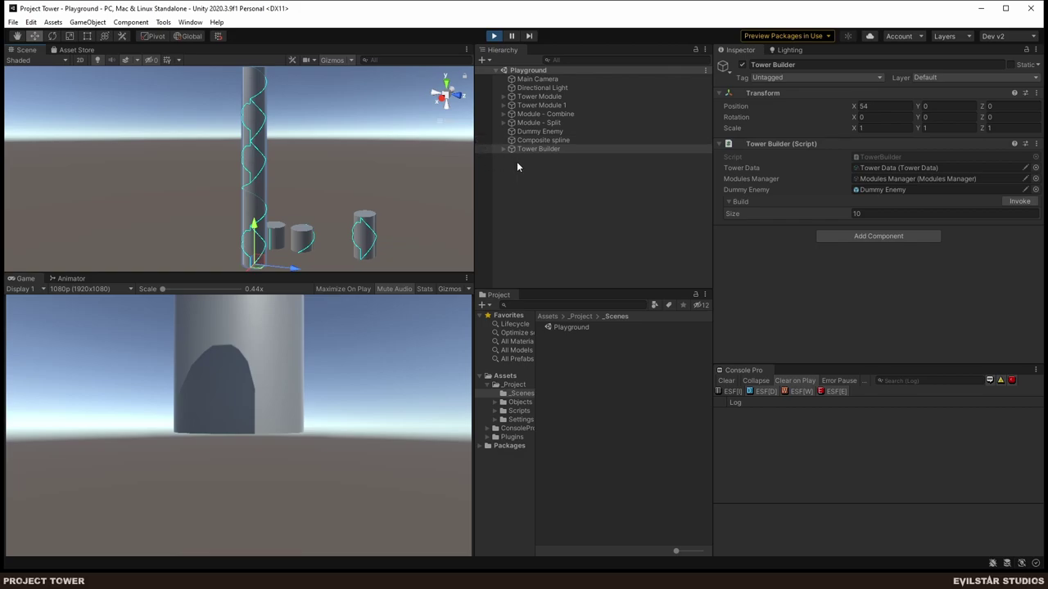
right_click_drag(269, 187, 409, 170)
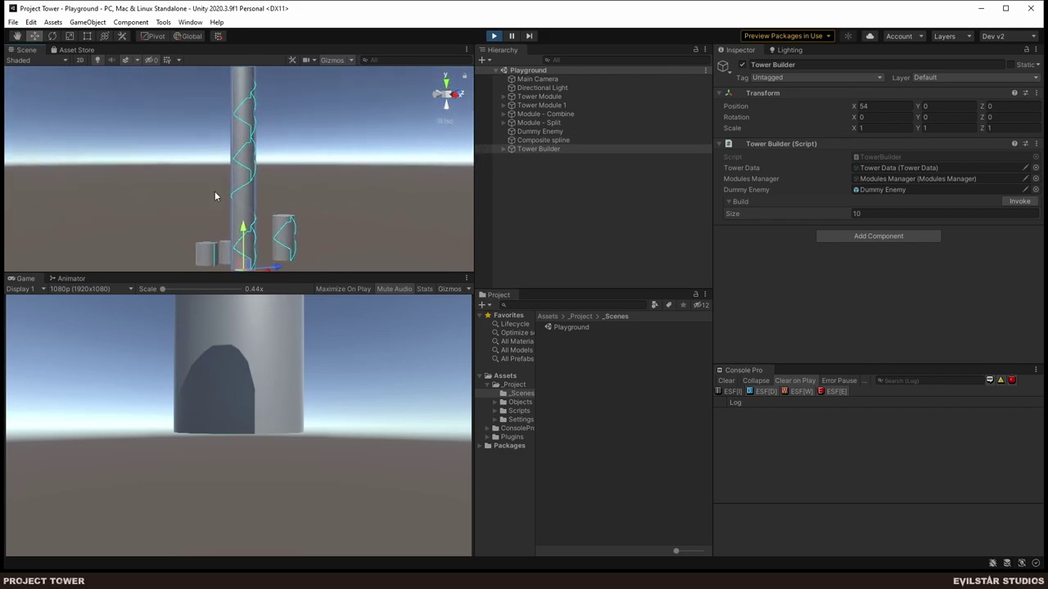
right_click_drag(215, 193, 266, 220)
mouse_move(265, 219)
left_mouse_down("alt")
mouse_move(175, 208)
mouse_move(347, 185)
mouse_move(226, 182)
mouse_move(262, 205)
mouse_move(304, 193)
mouse_move(265, 187)
mouse_move(249, 221)
left_mouse_up("alt")
scroll(265, 186, "up", 3)
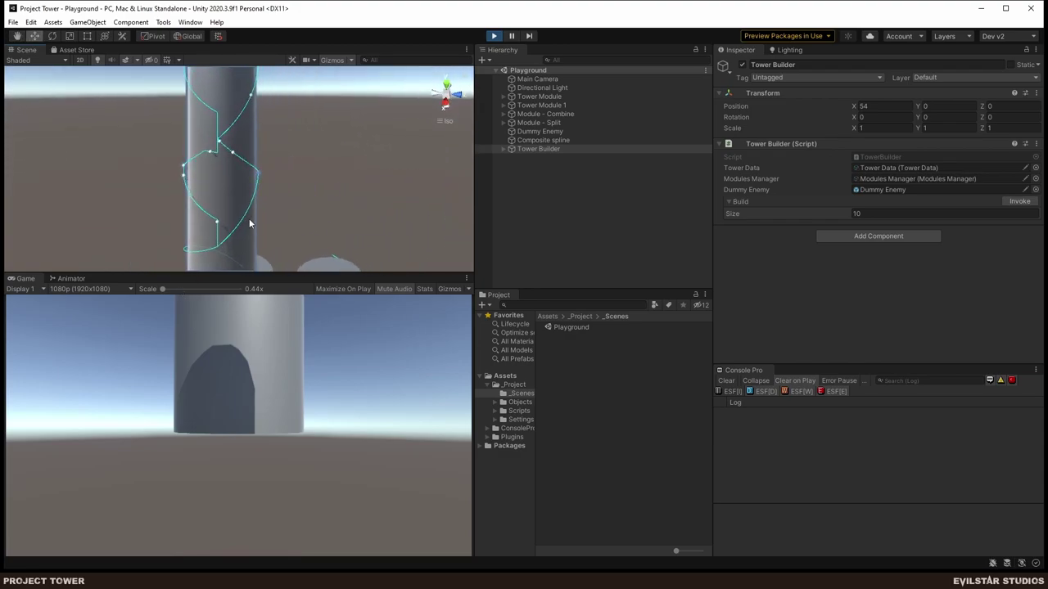